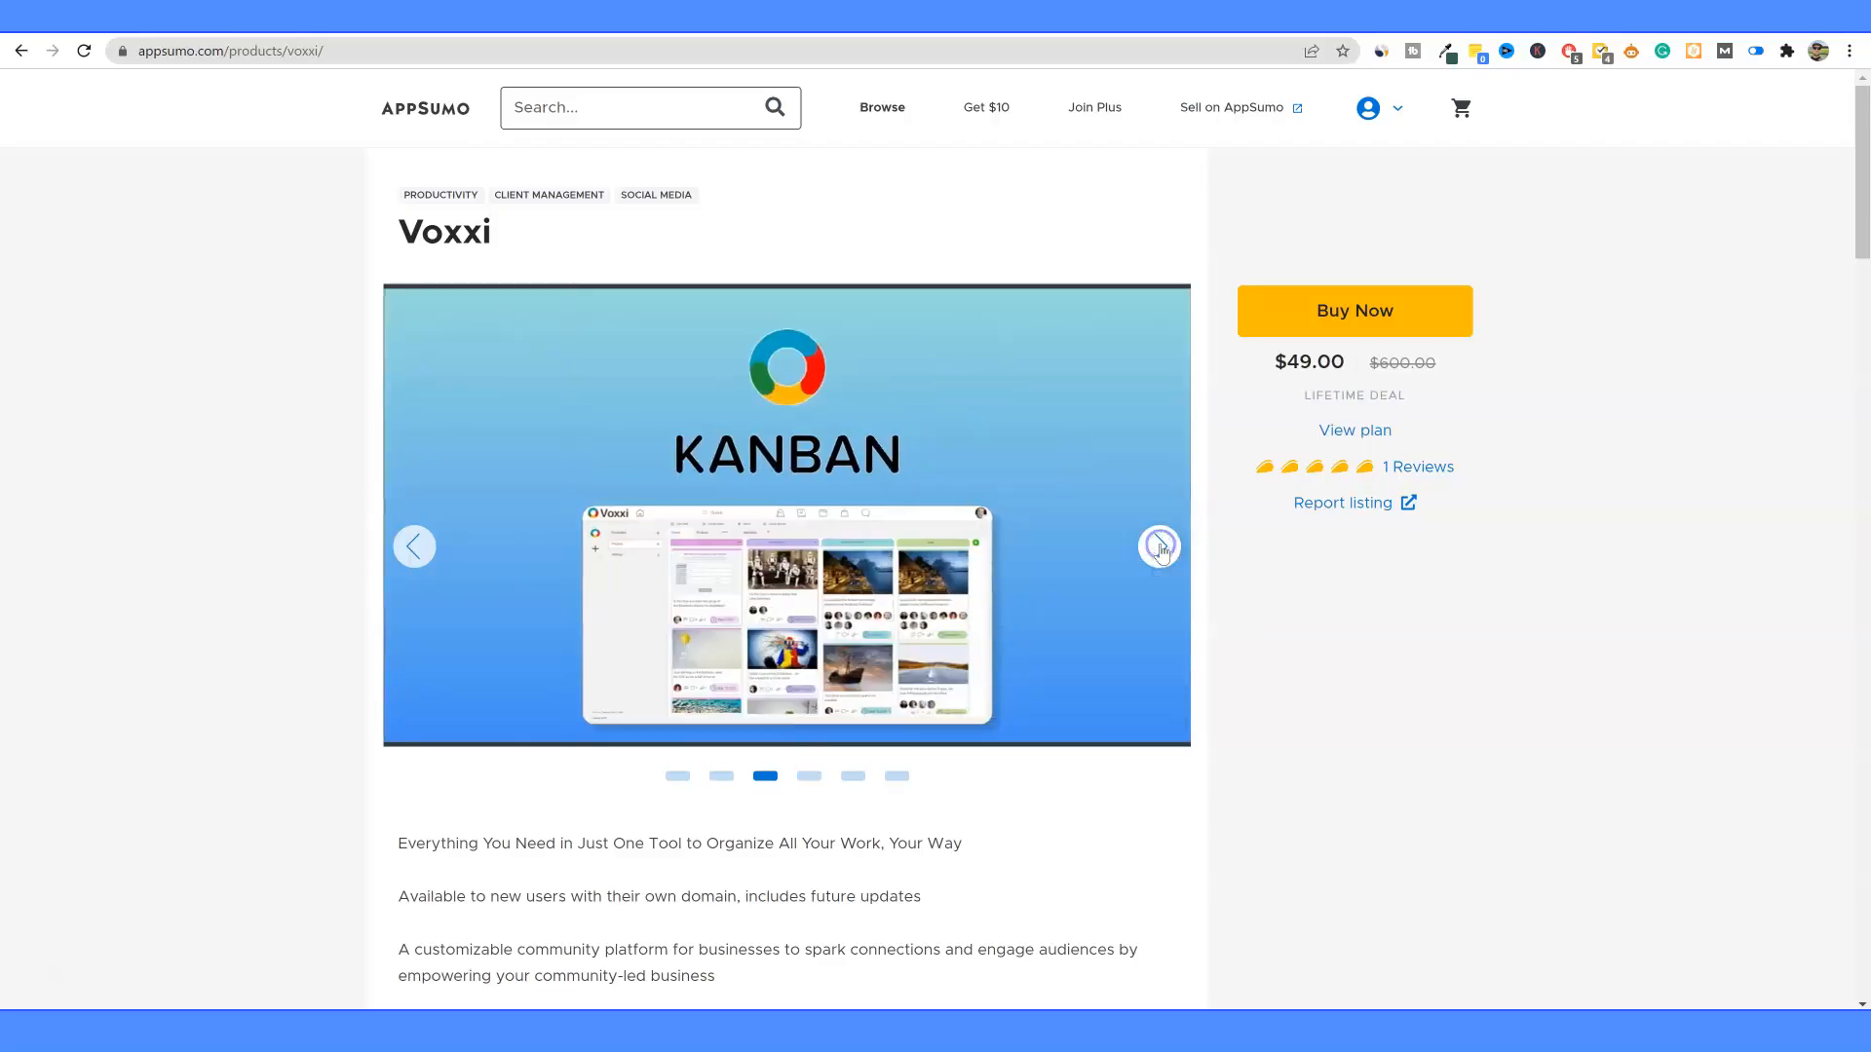
Step: Browse through the remaining slides of the Voxxi product image gallery on the deal page
left_click(1158, 551)
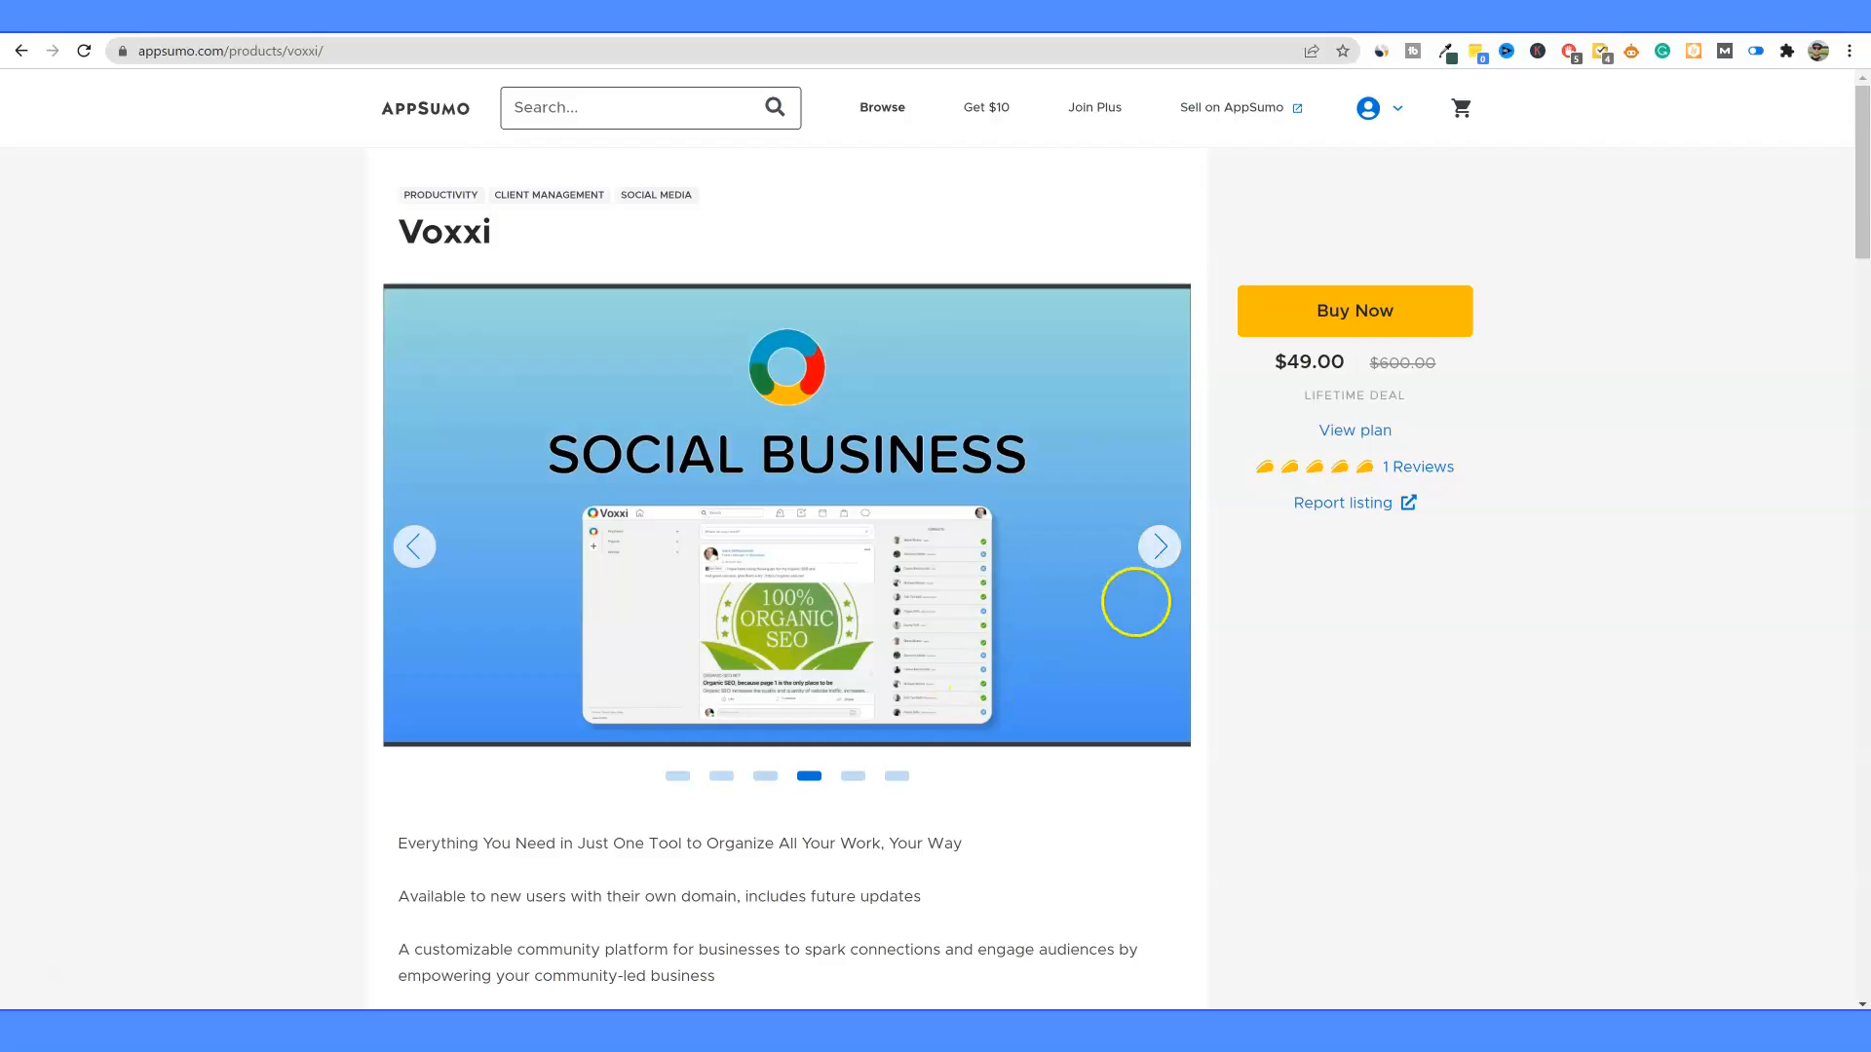
left_click(1159, 551)
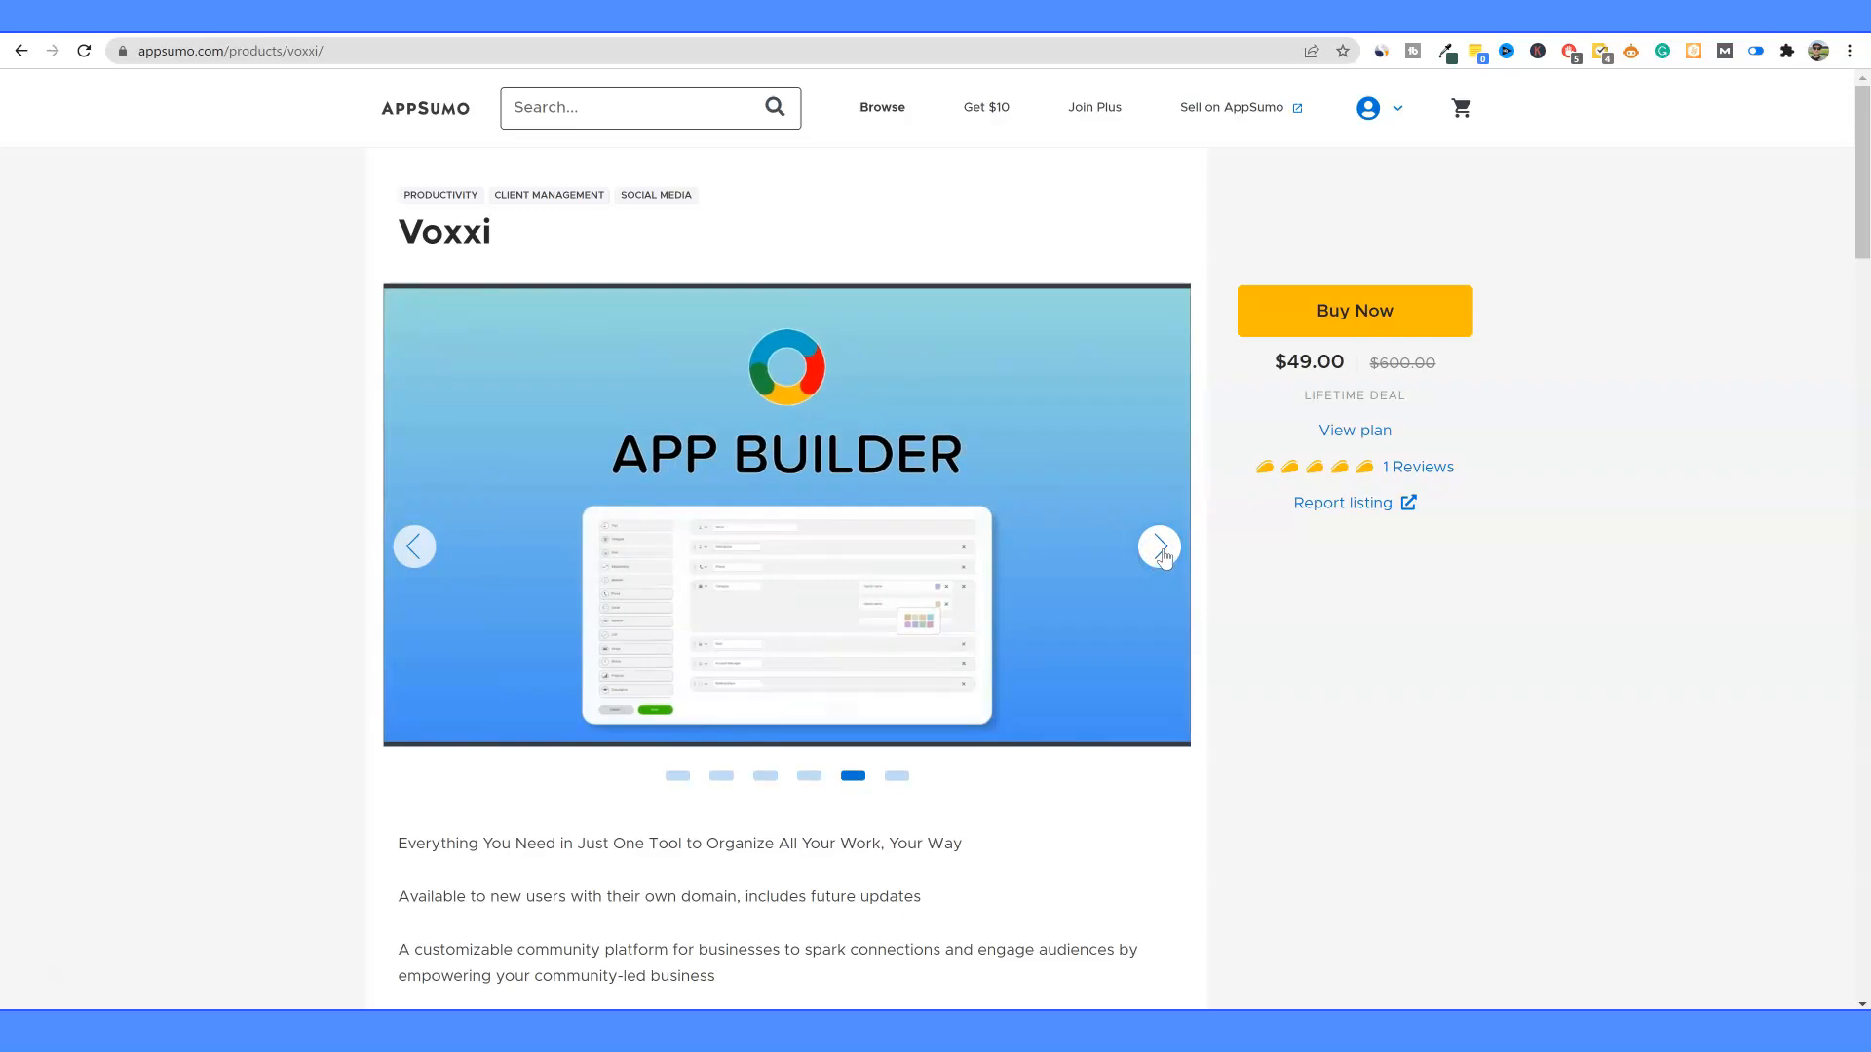
left_click(1160, 549)
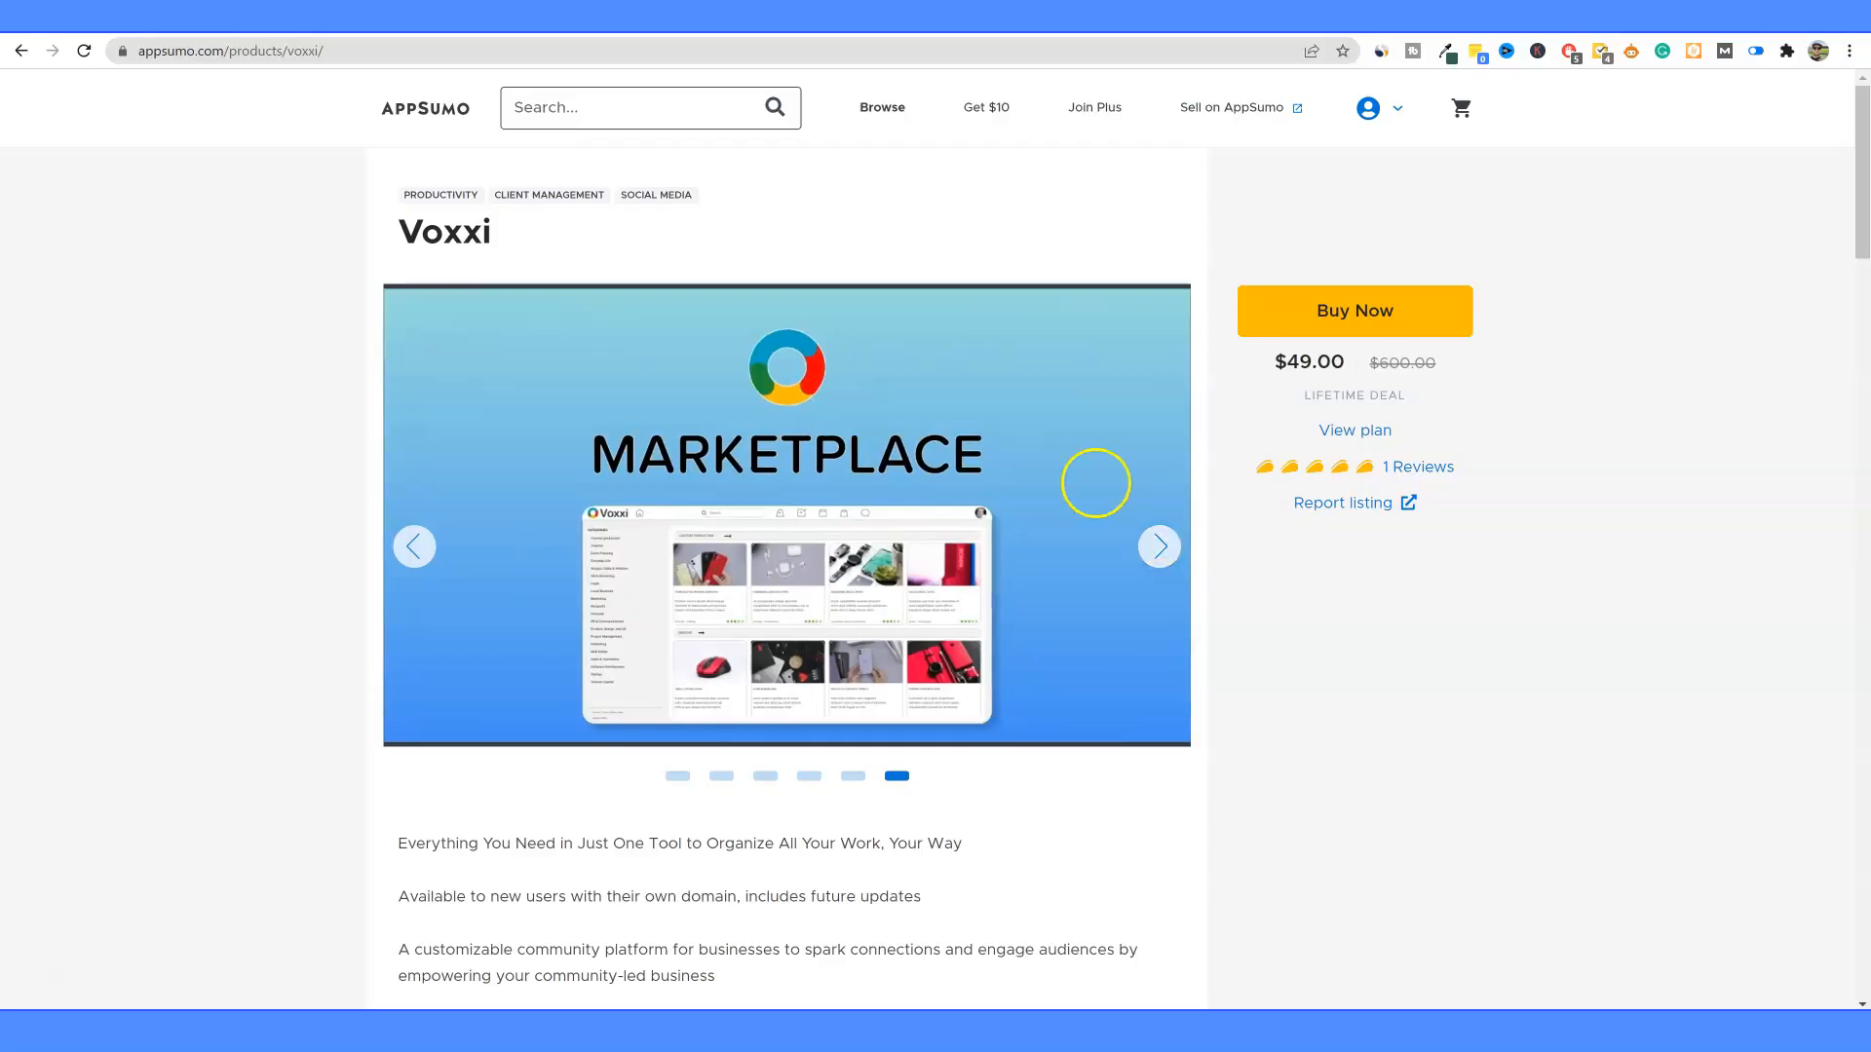
left_click(1158, 552)
Step: Review the Voxxi deal description and deal terms, ending at the feature list of the one-time purchase plan
scroll(1199, 783, "down", 3)
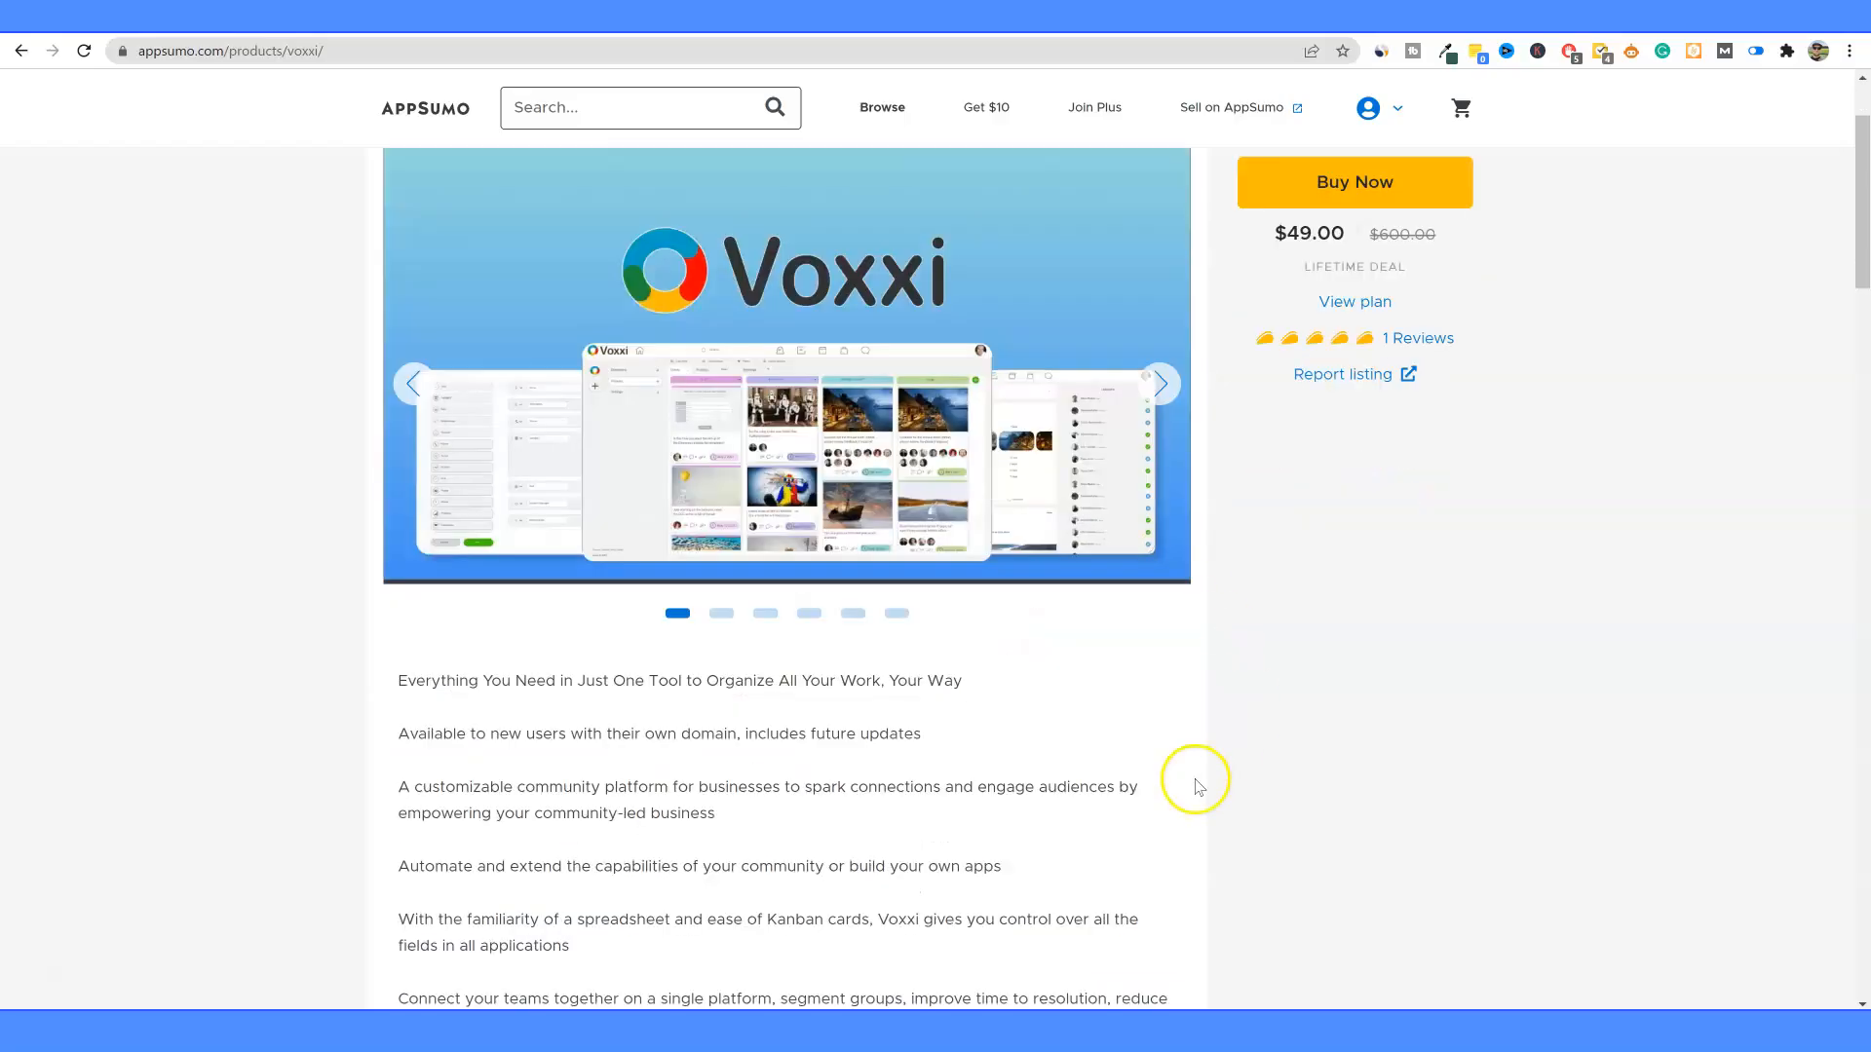
scroll(1154, 799, "down", 4)
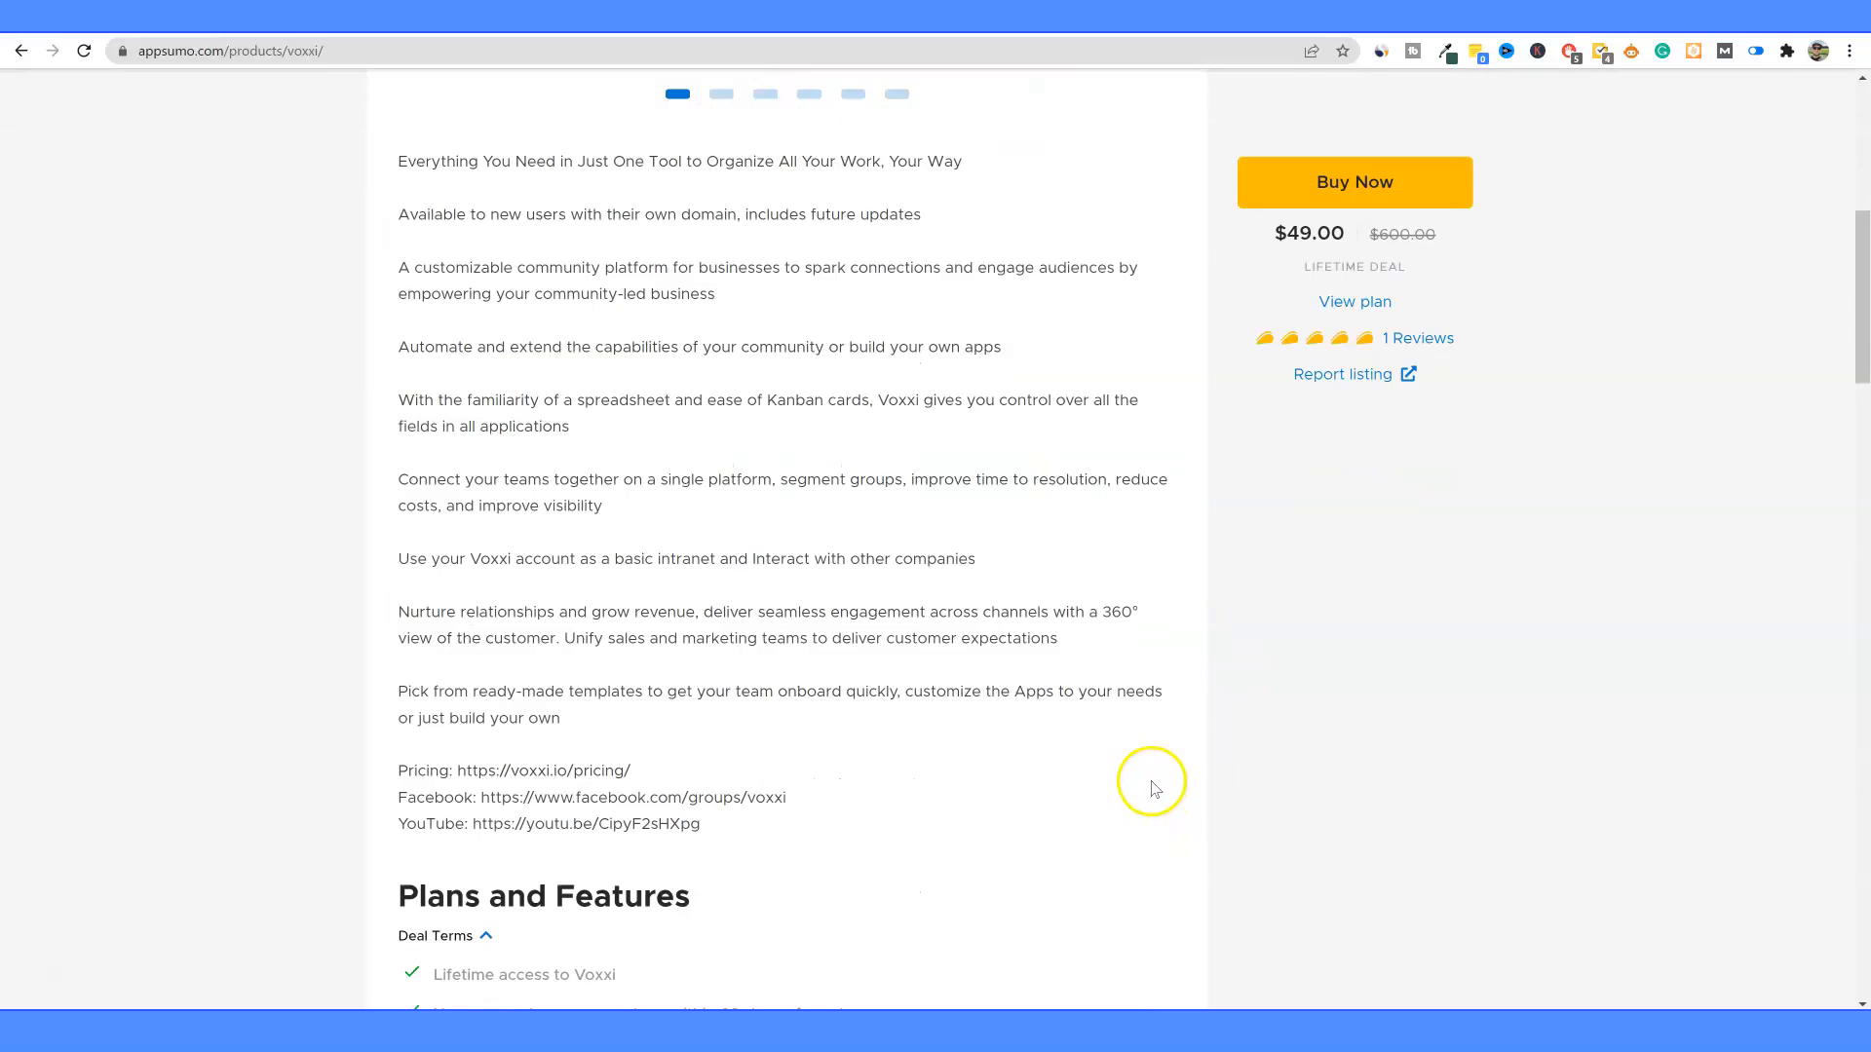
scroll(1121, 754, "down", 1)
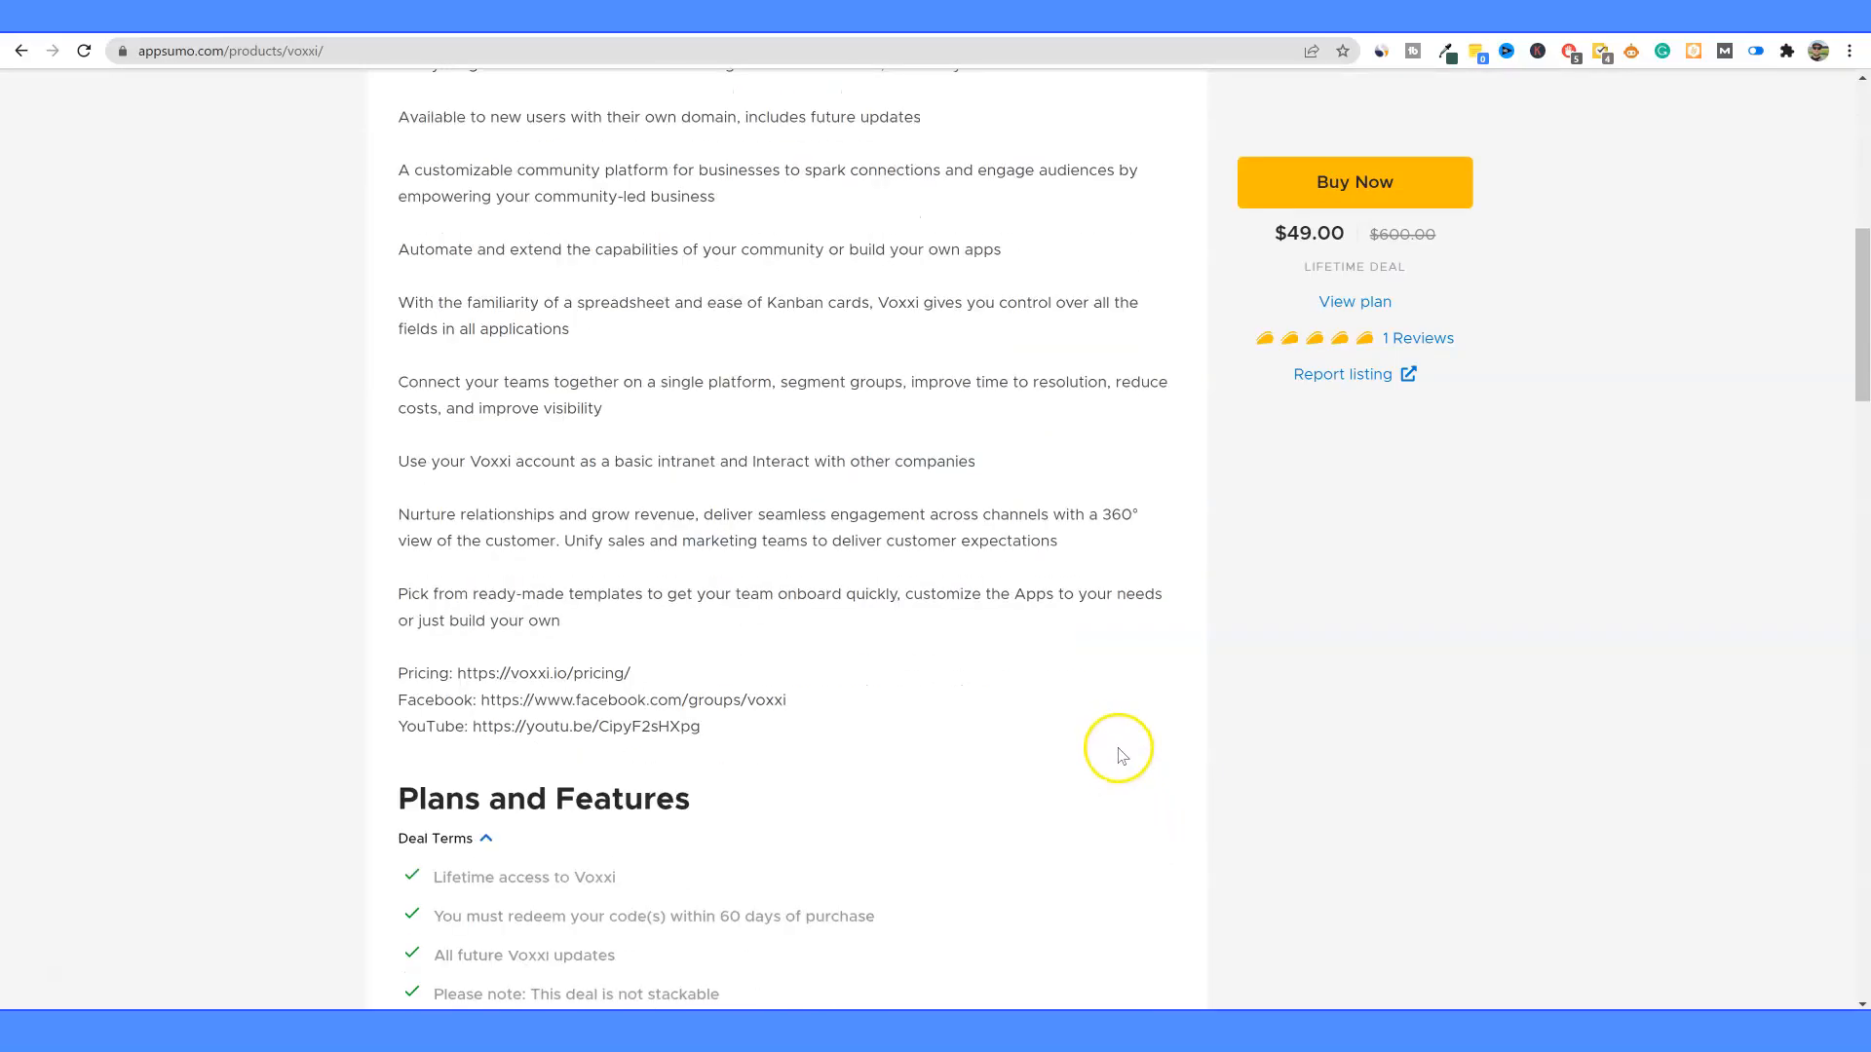
scroll(1111, 759, "down", 8)
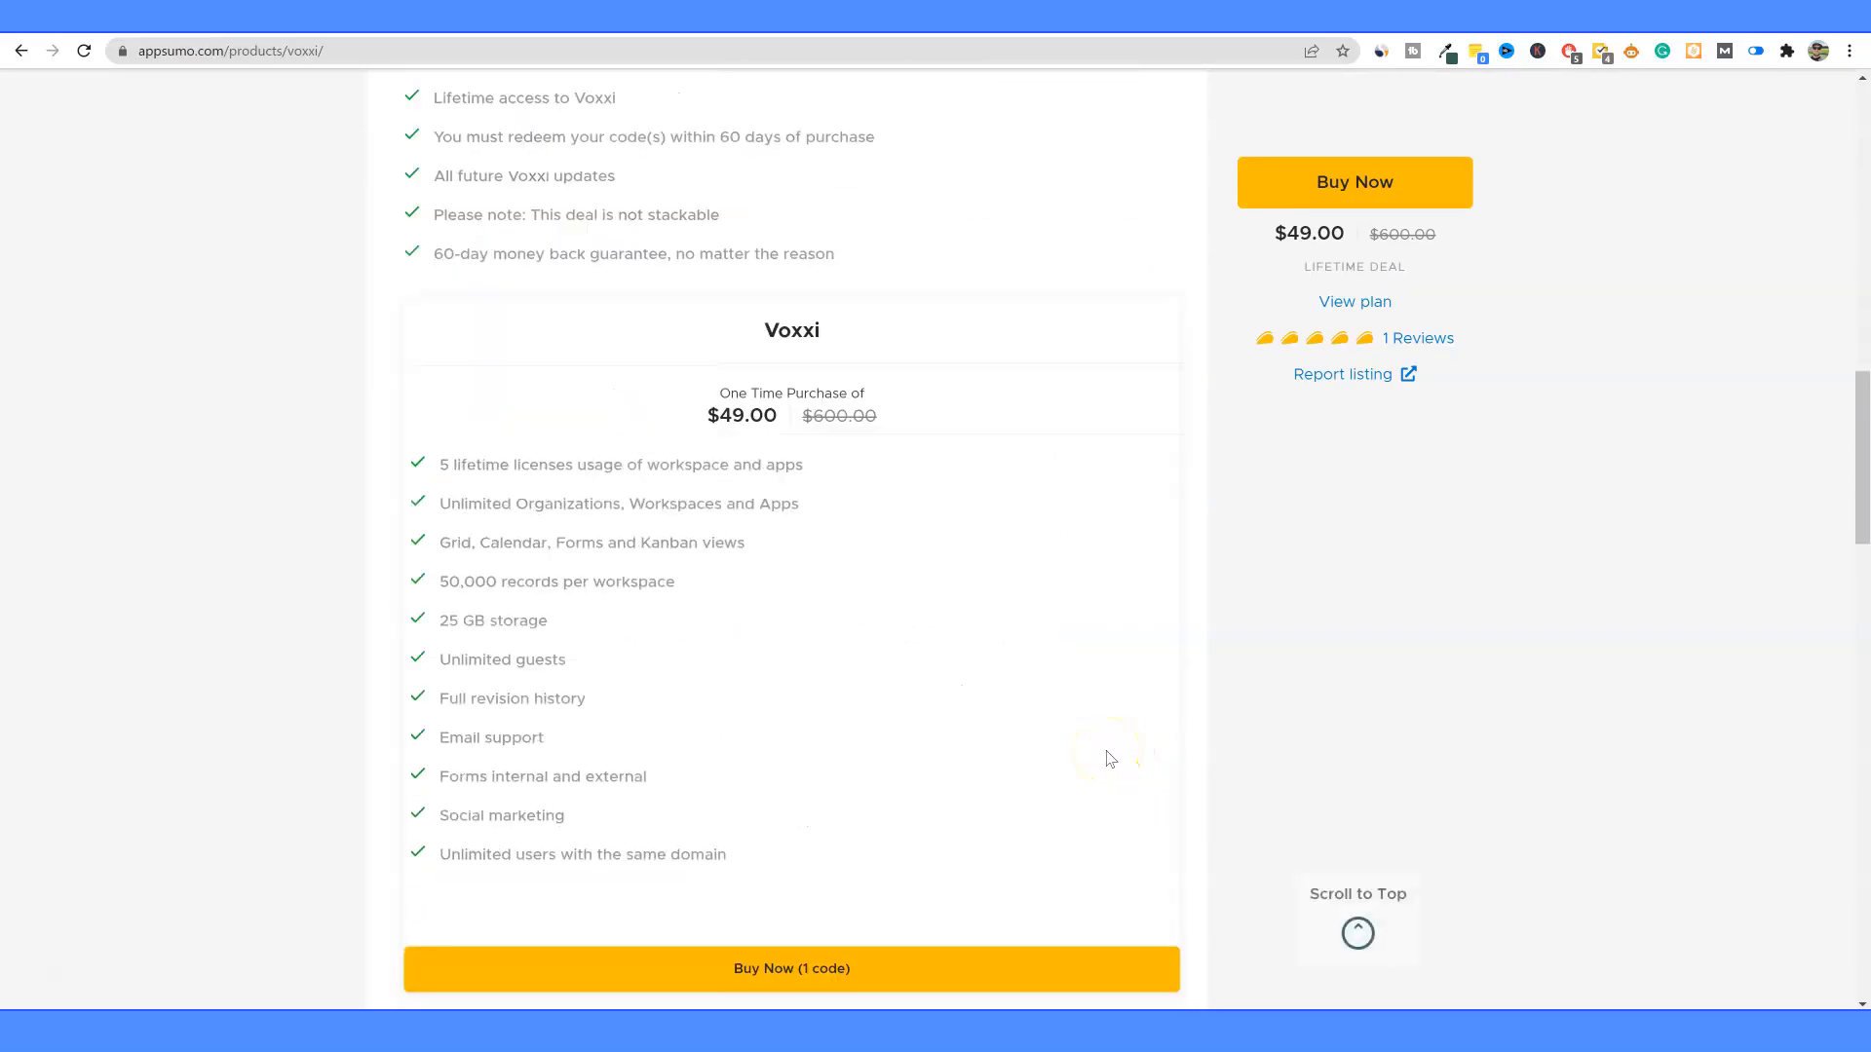
scroll(1110, 759, "down", 7)
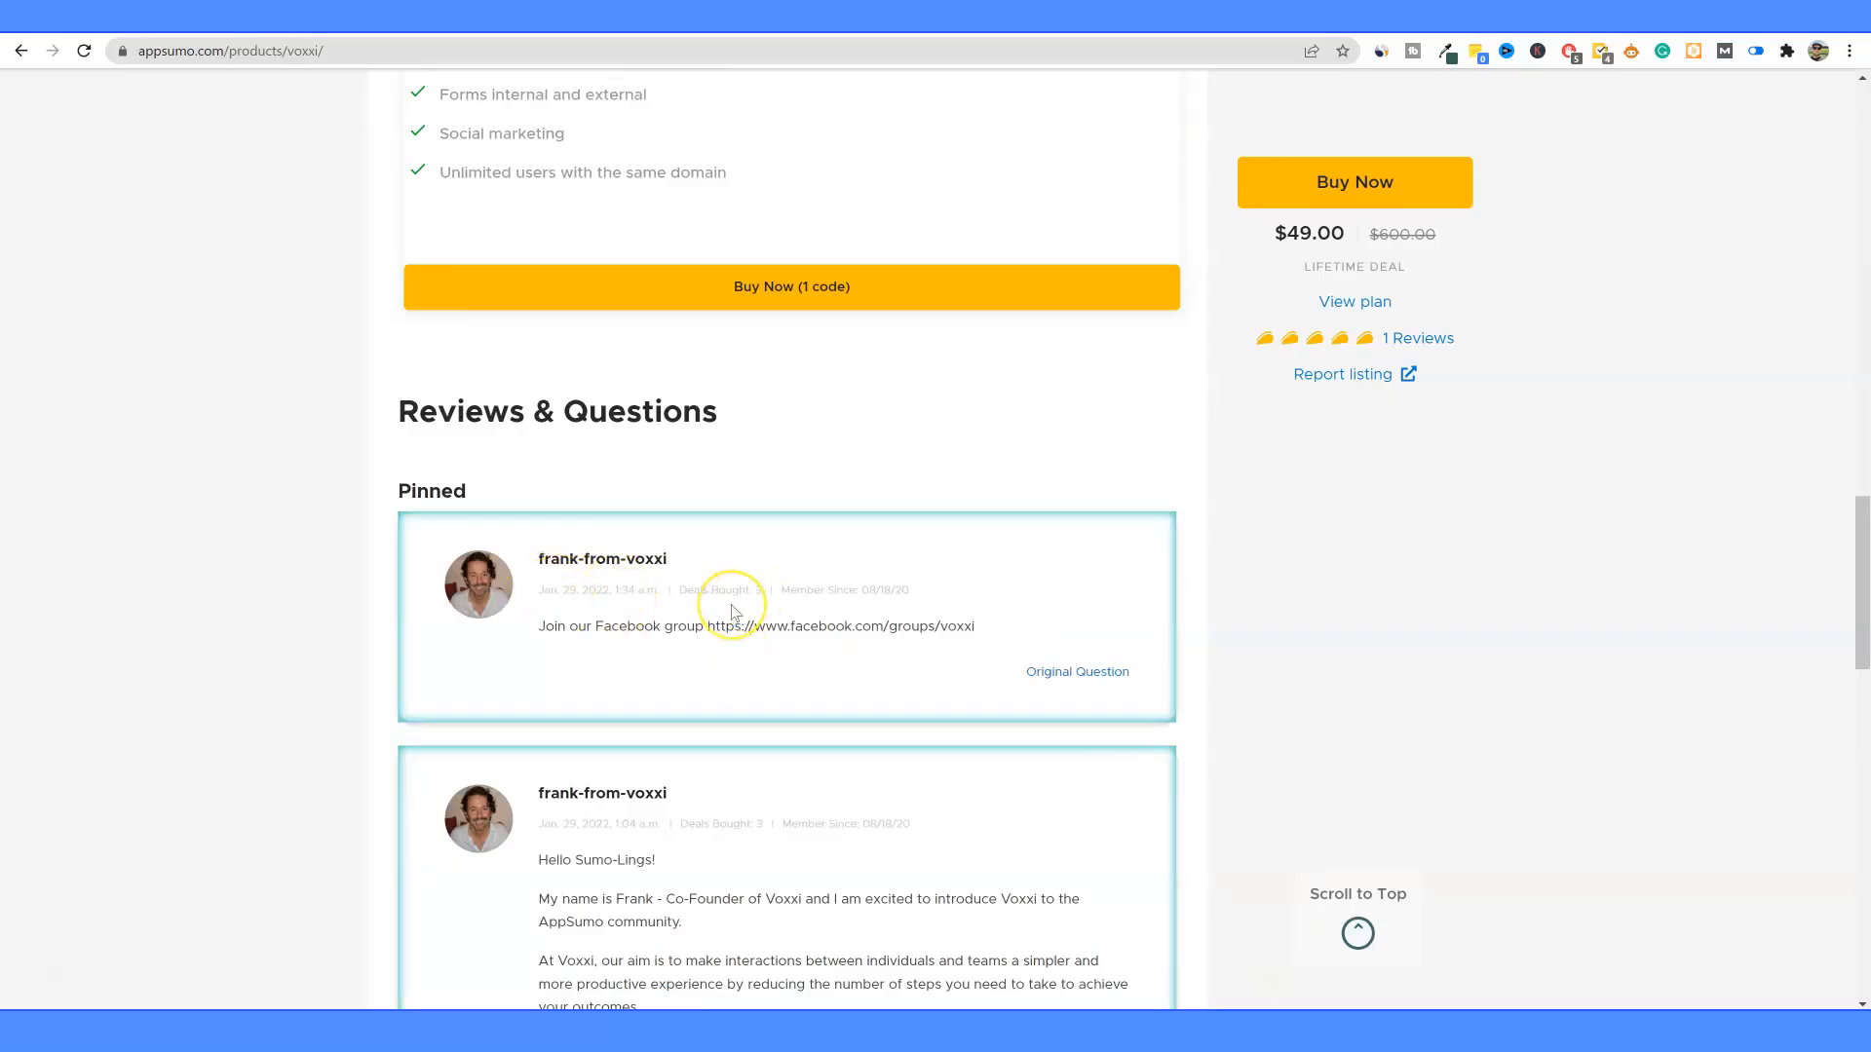
scroll(734, 612, "up", 5)
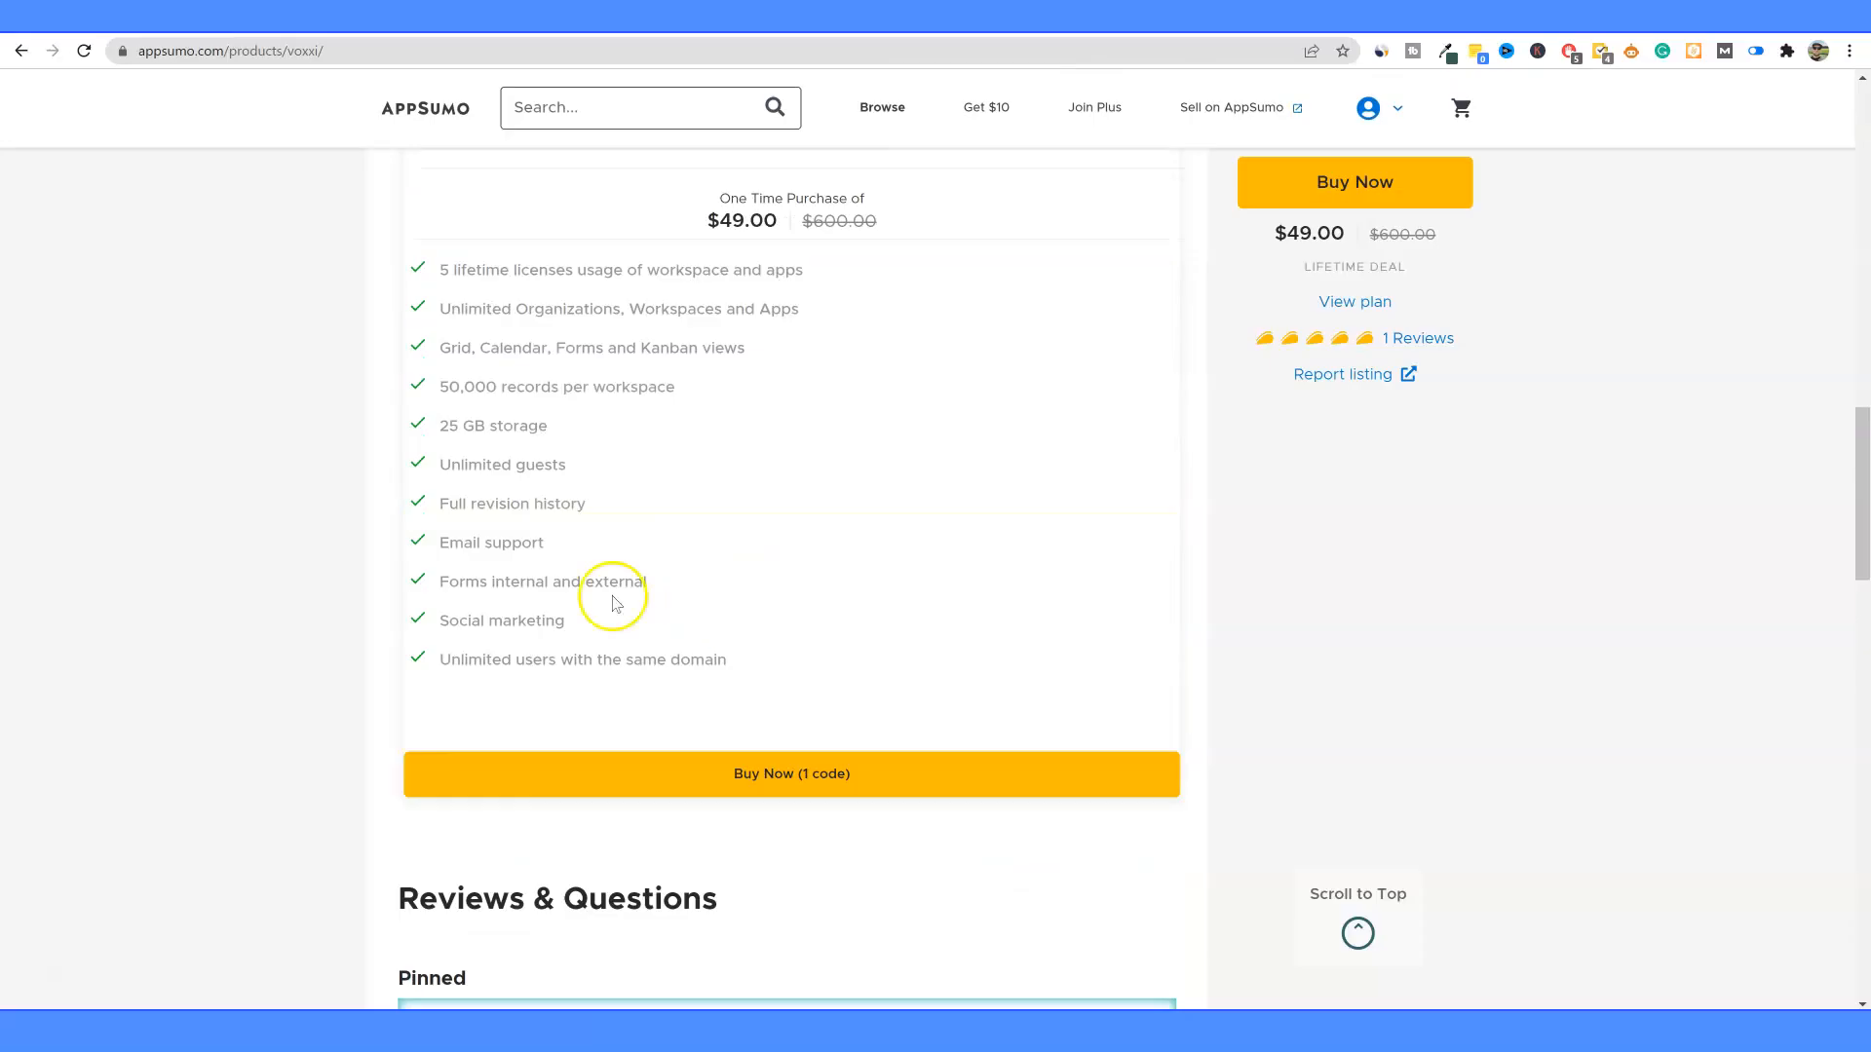
scroll(593, 551, "up", 1)
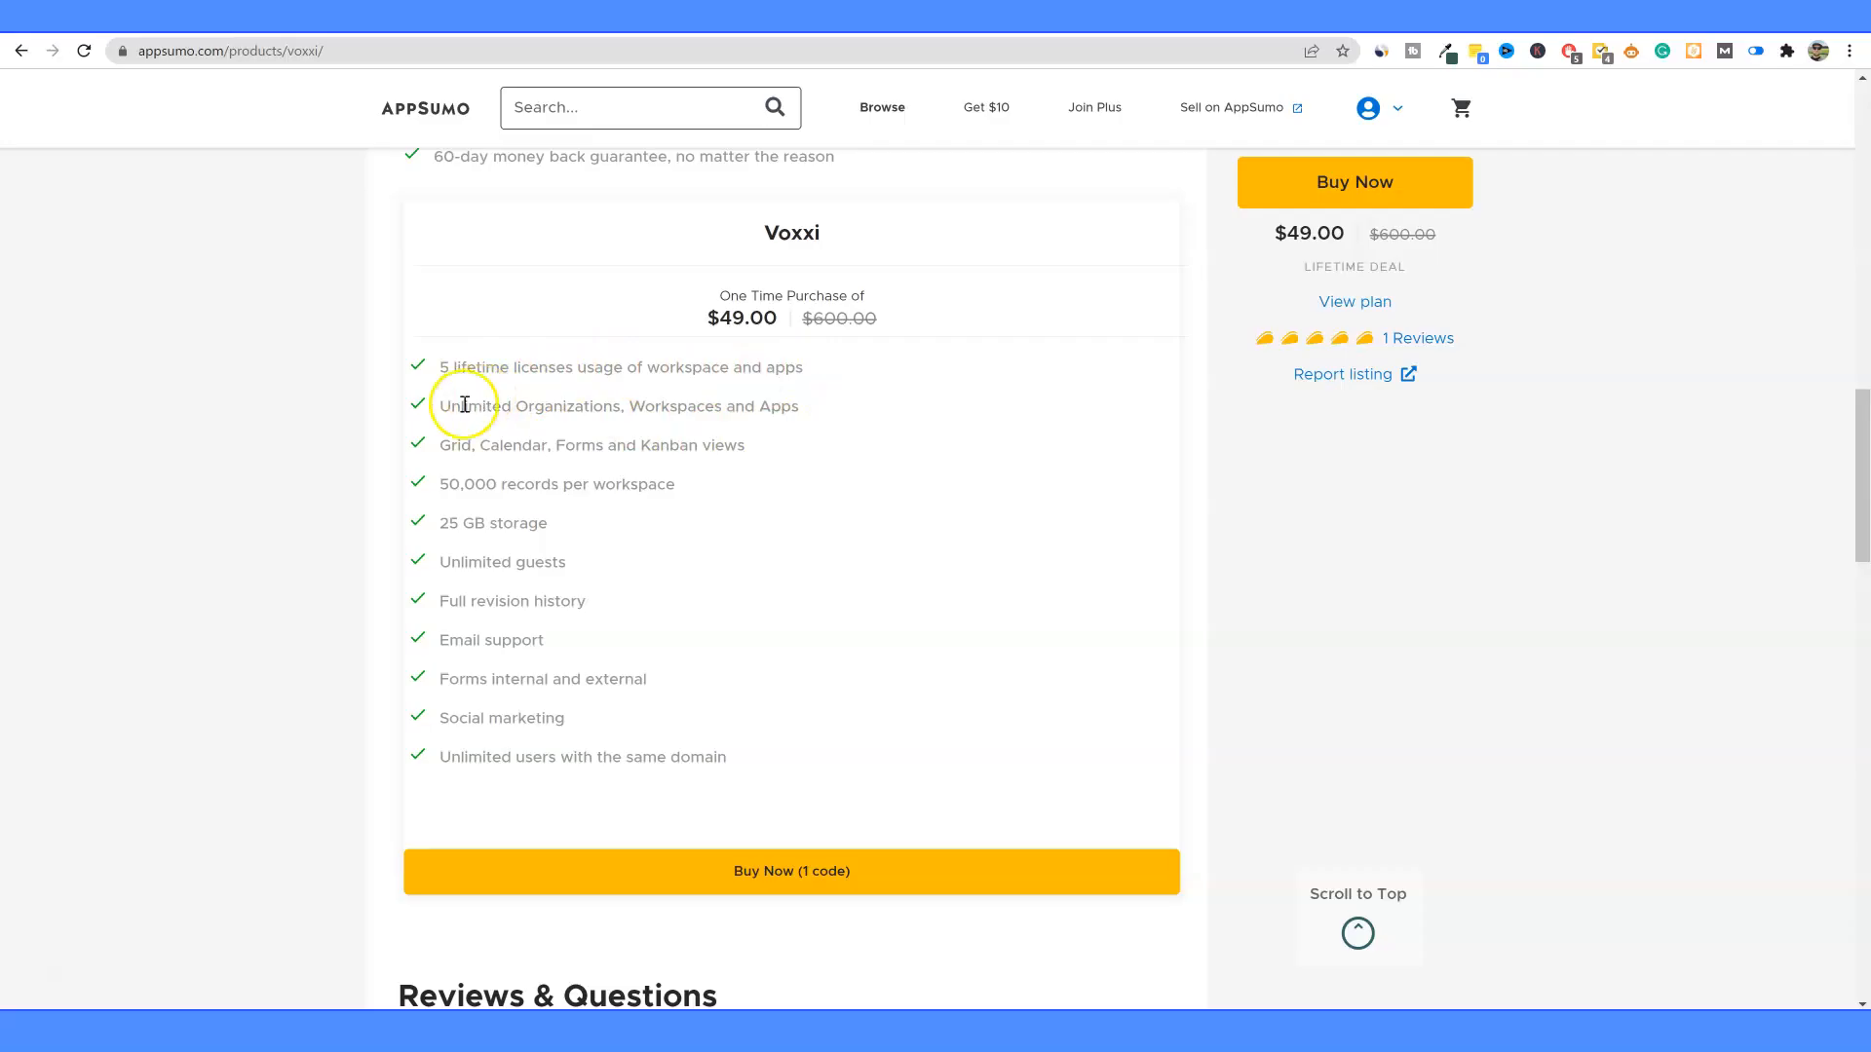
Step: Highlight the plan's entries on organizations and workspaces, views, records per workspace, storage and lifetime licenses one by one while reading them
left_click_drag(469, 405, 814, 404)
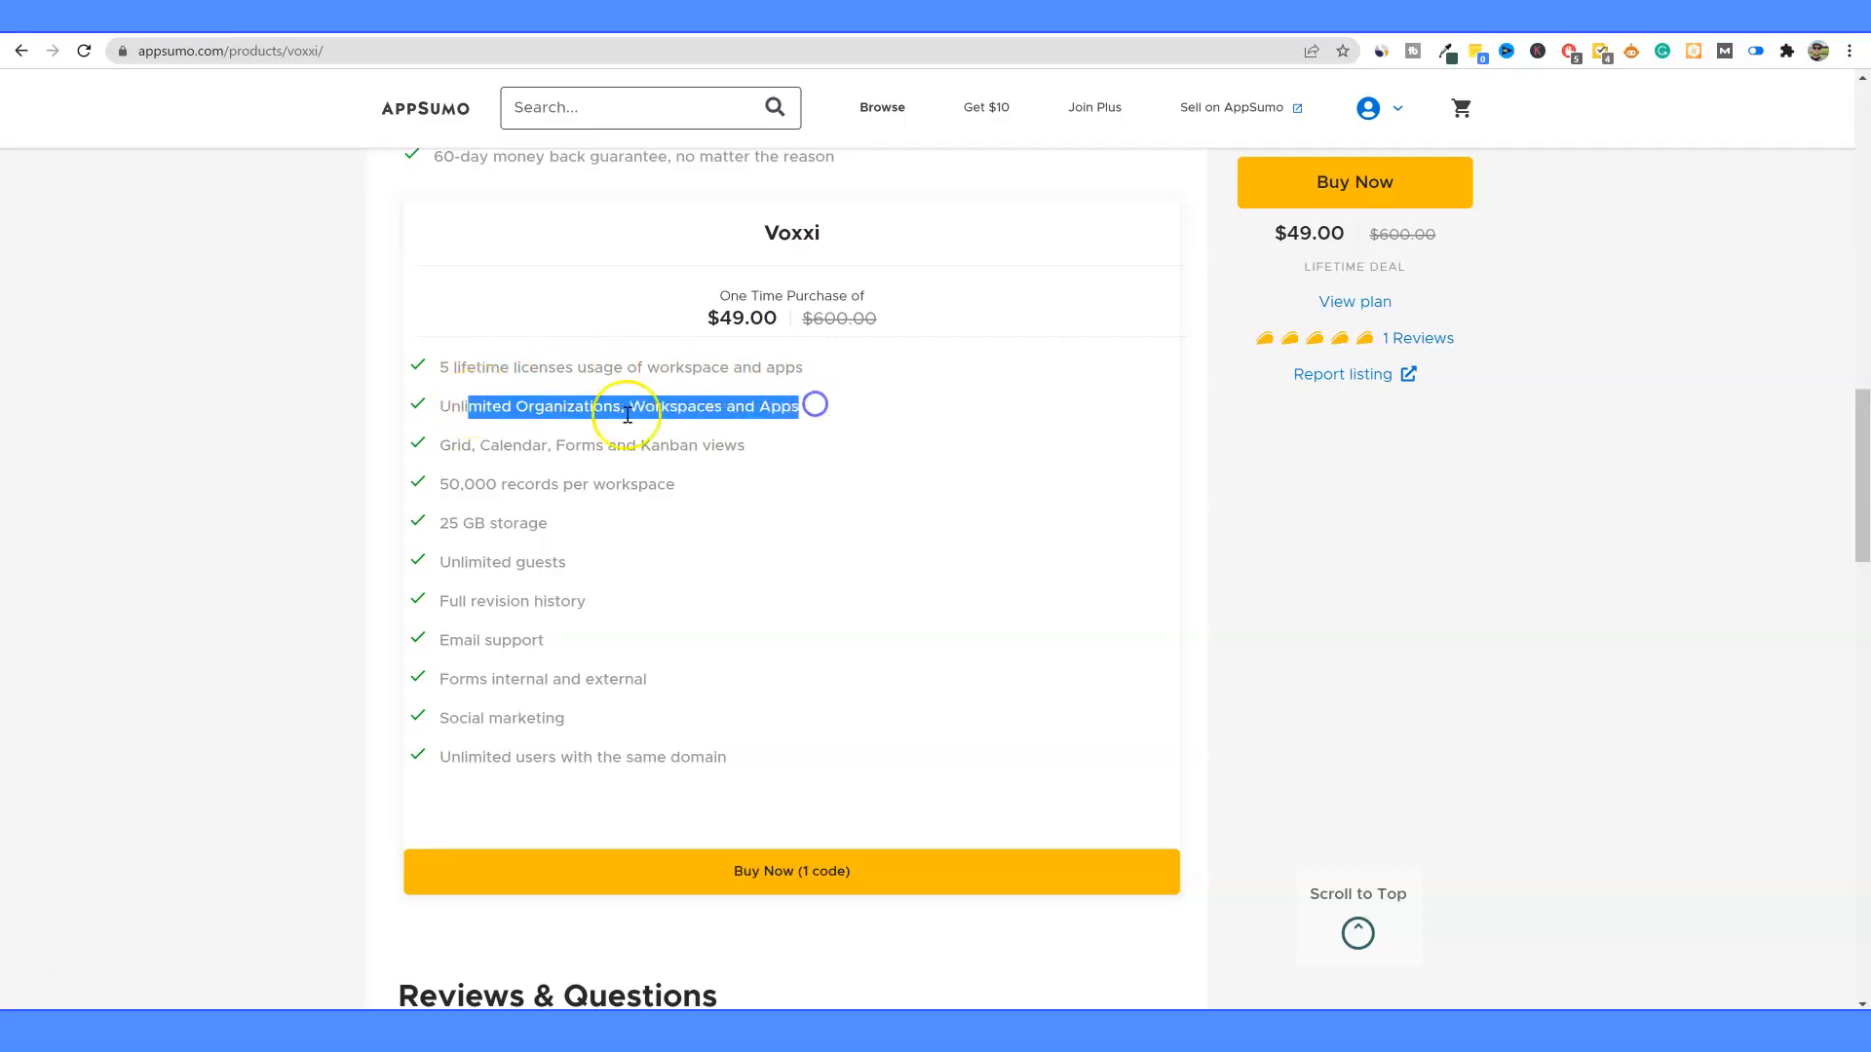
left_click_drag(442, 449, 740, 446)
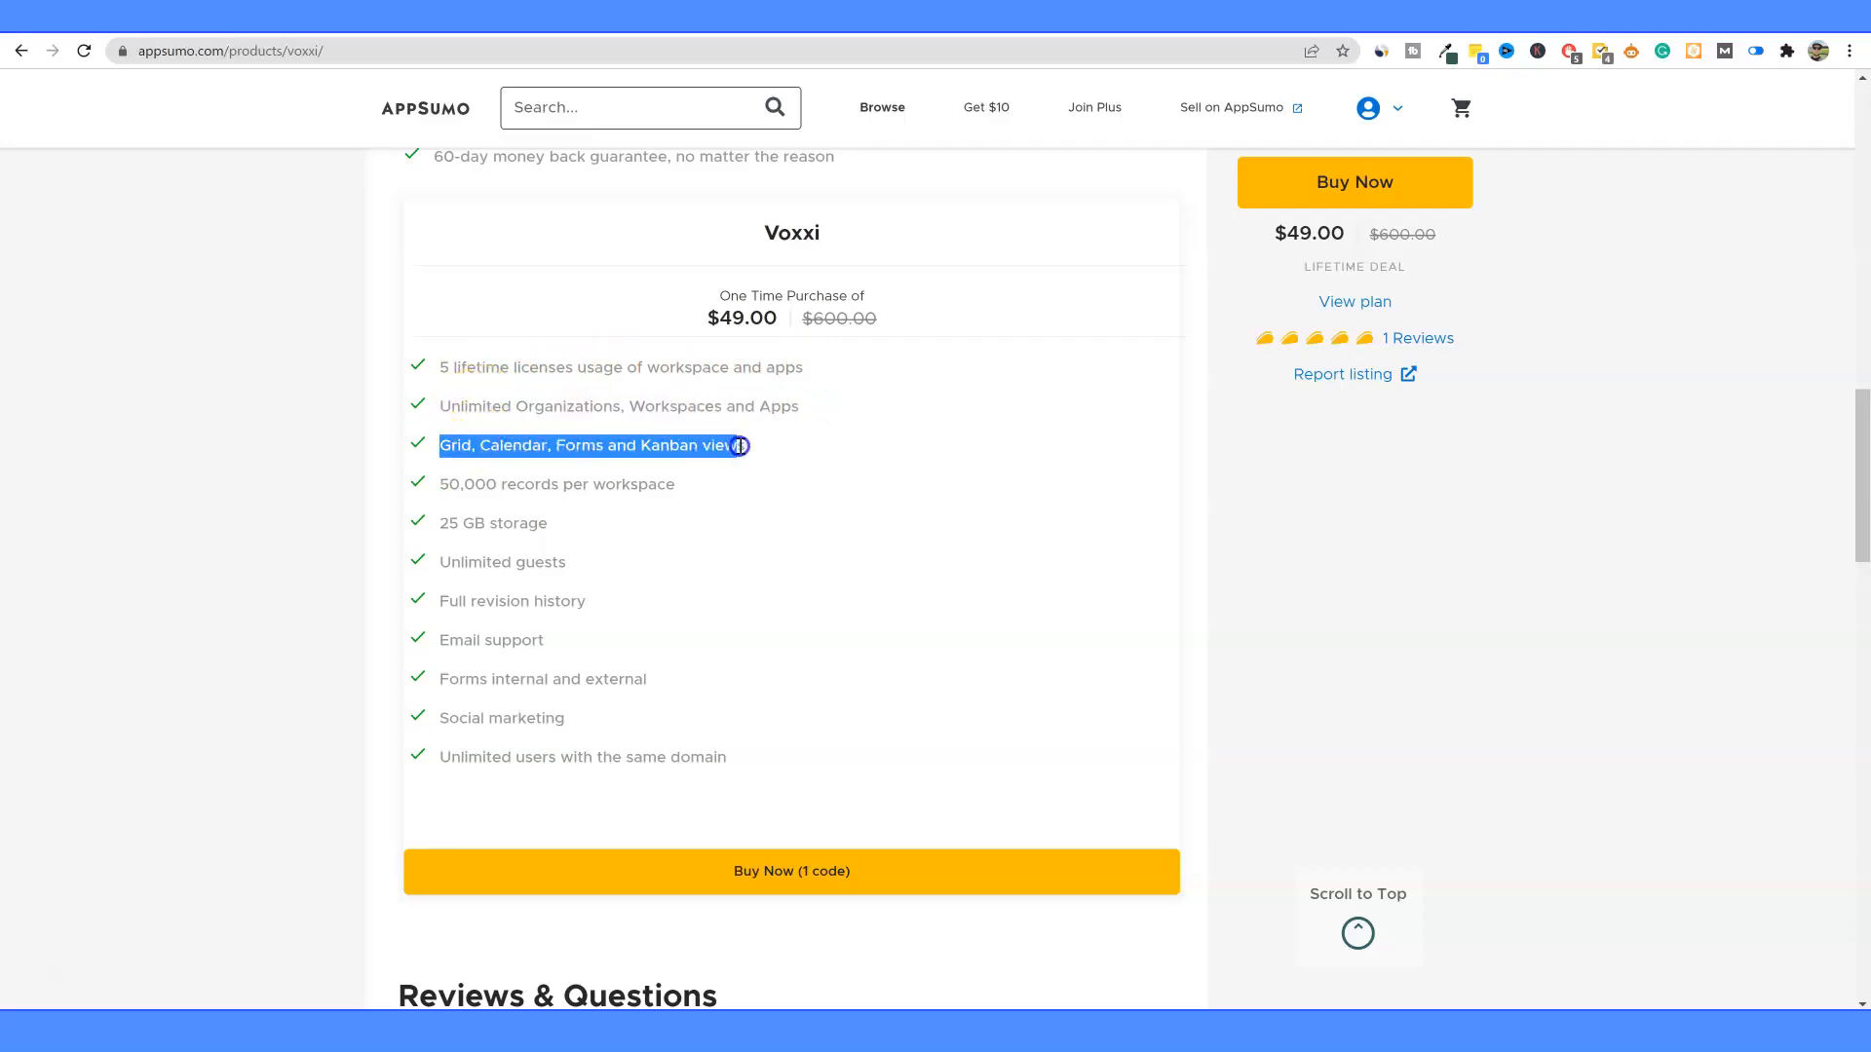
left_click_drag(449, 484, 698, 488)
left_click_drag(449, 523, 552, 537)
left_click_drag(449, 484, 687, 490)
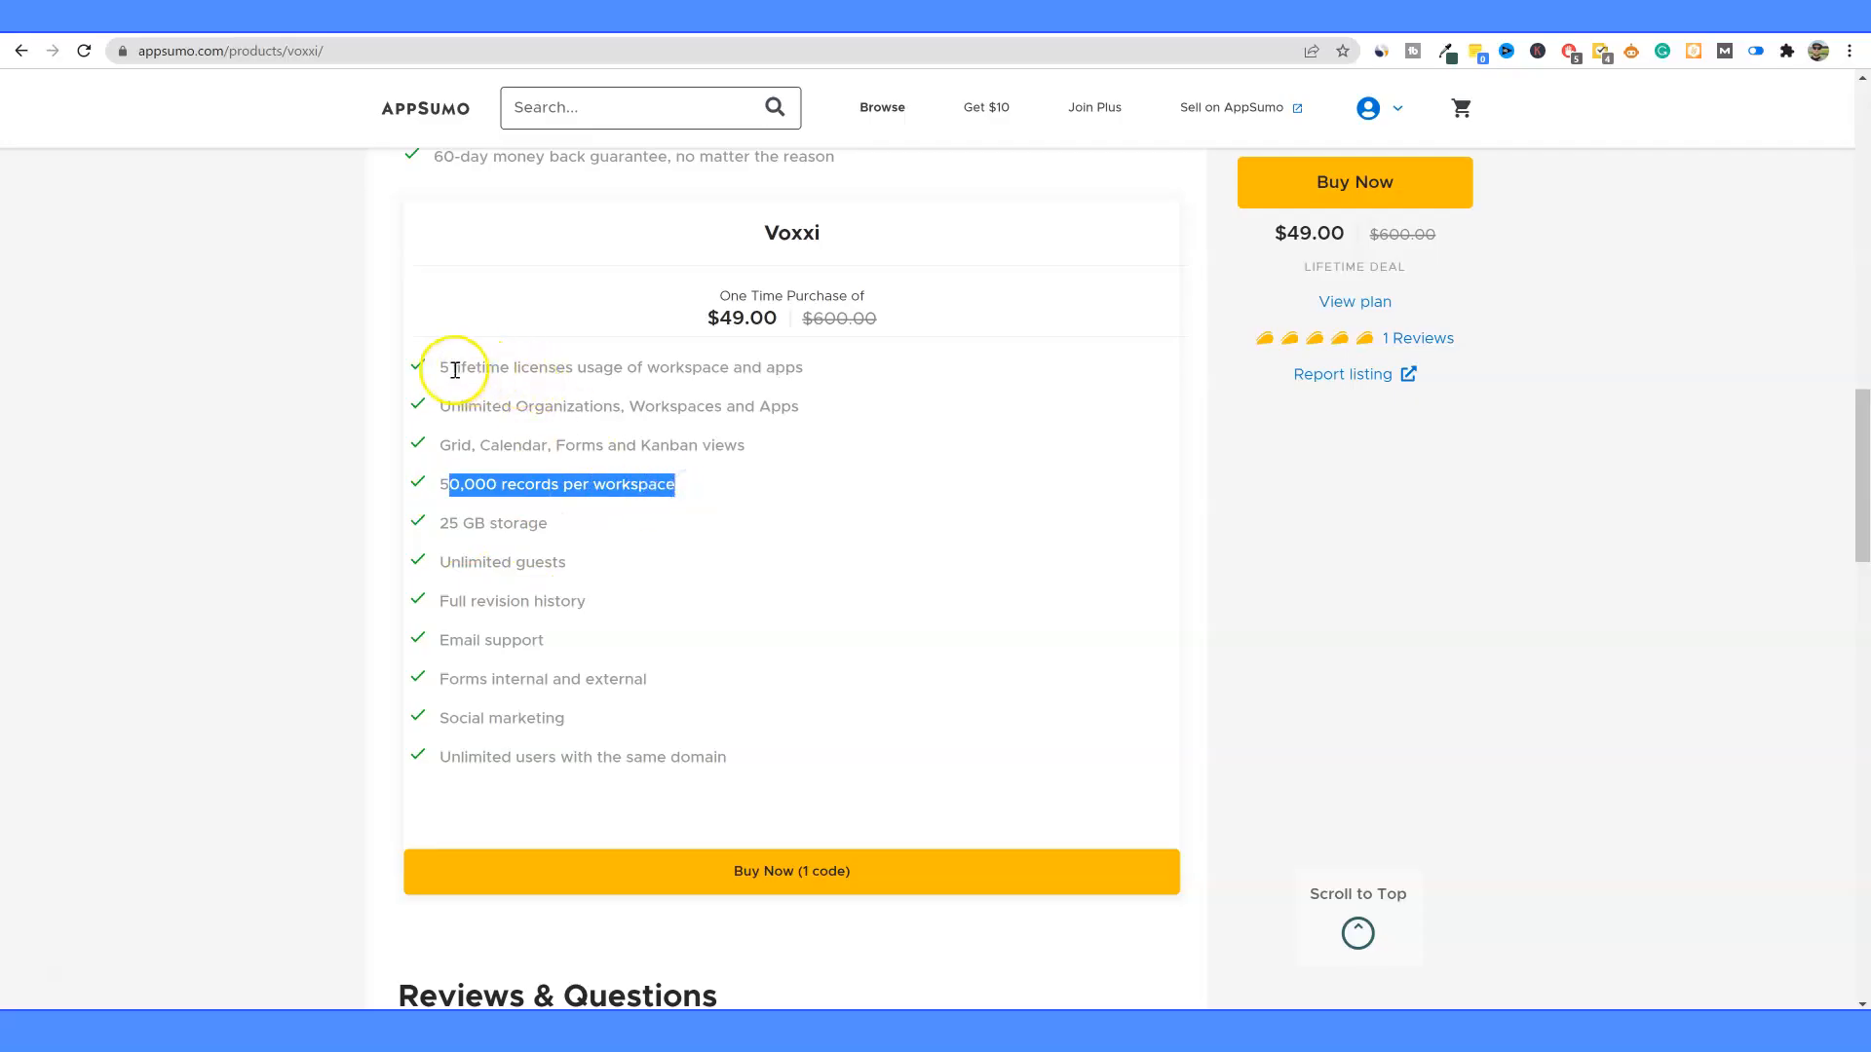
left_click_drag(453, 368, 769, 370)
left_click(541, 487)
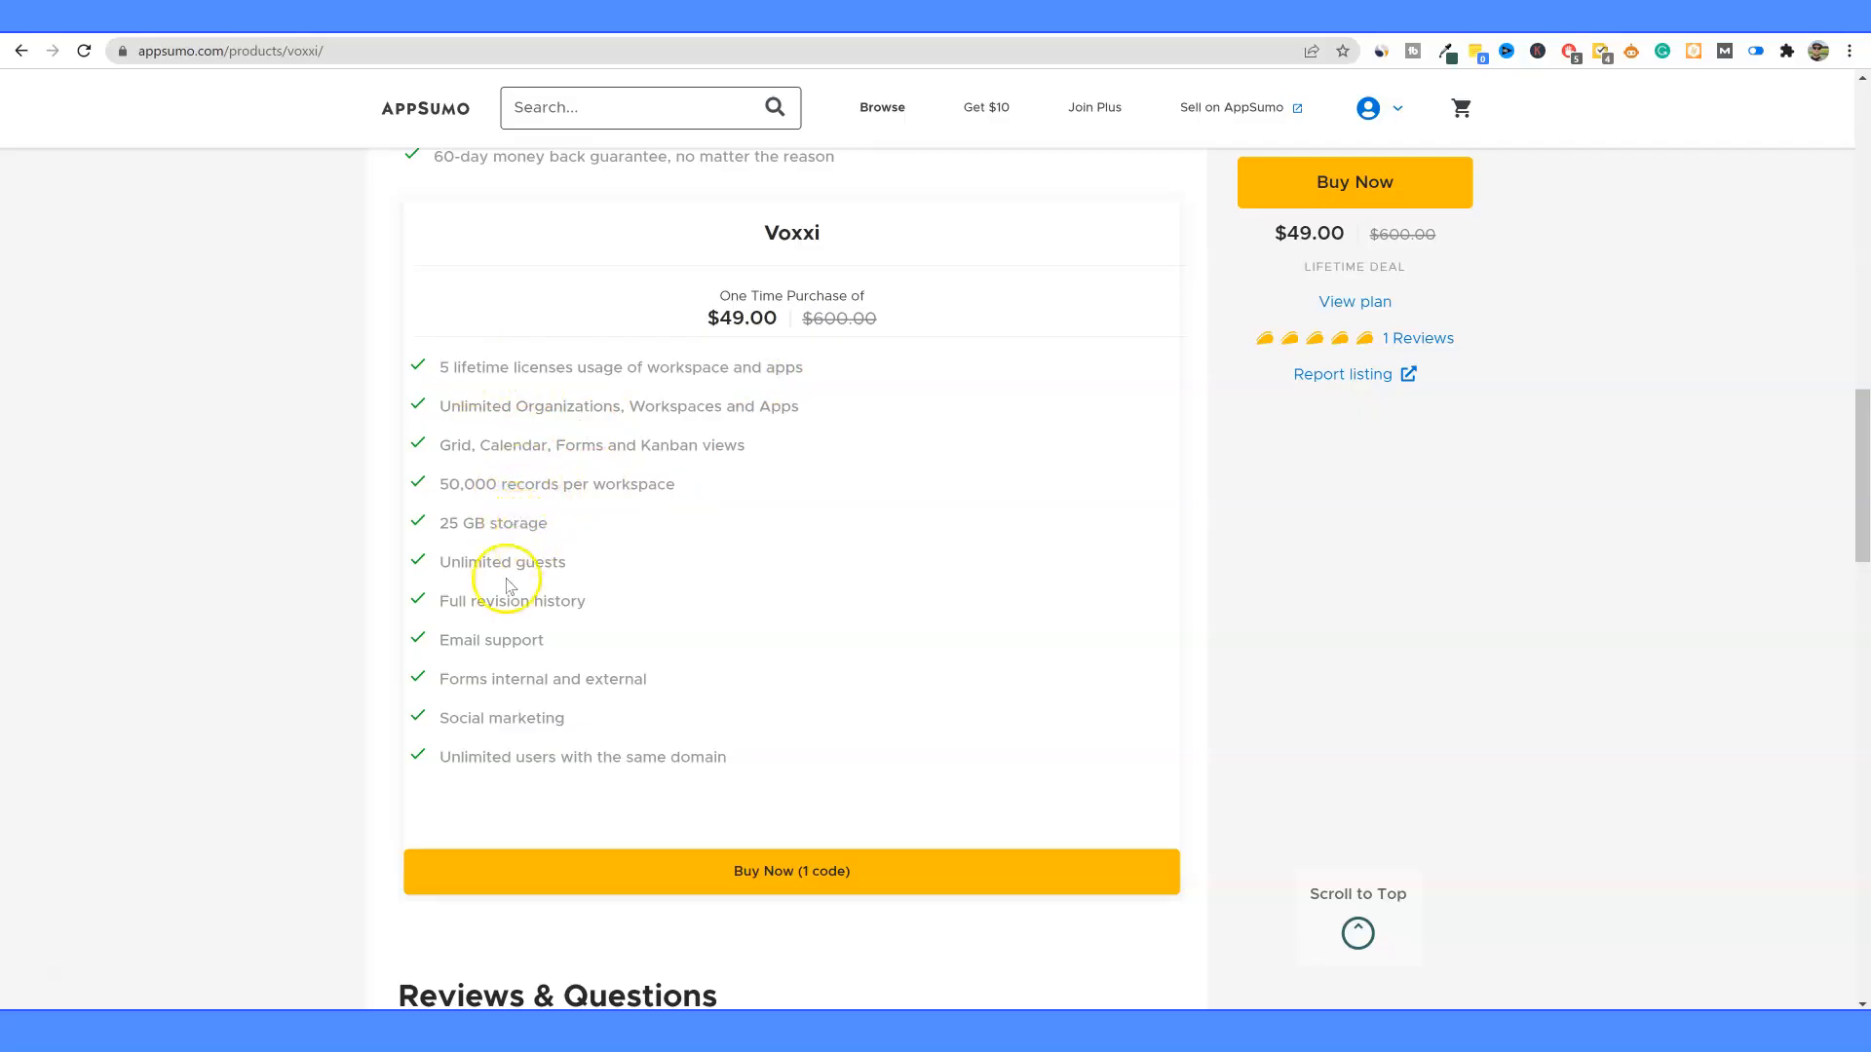
Step: Highlight the remaining plan features one by one, from unlimited guests down to unlimited users with the same domain
left_click_drag(469, 563, 581, 565)
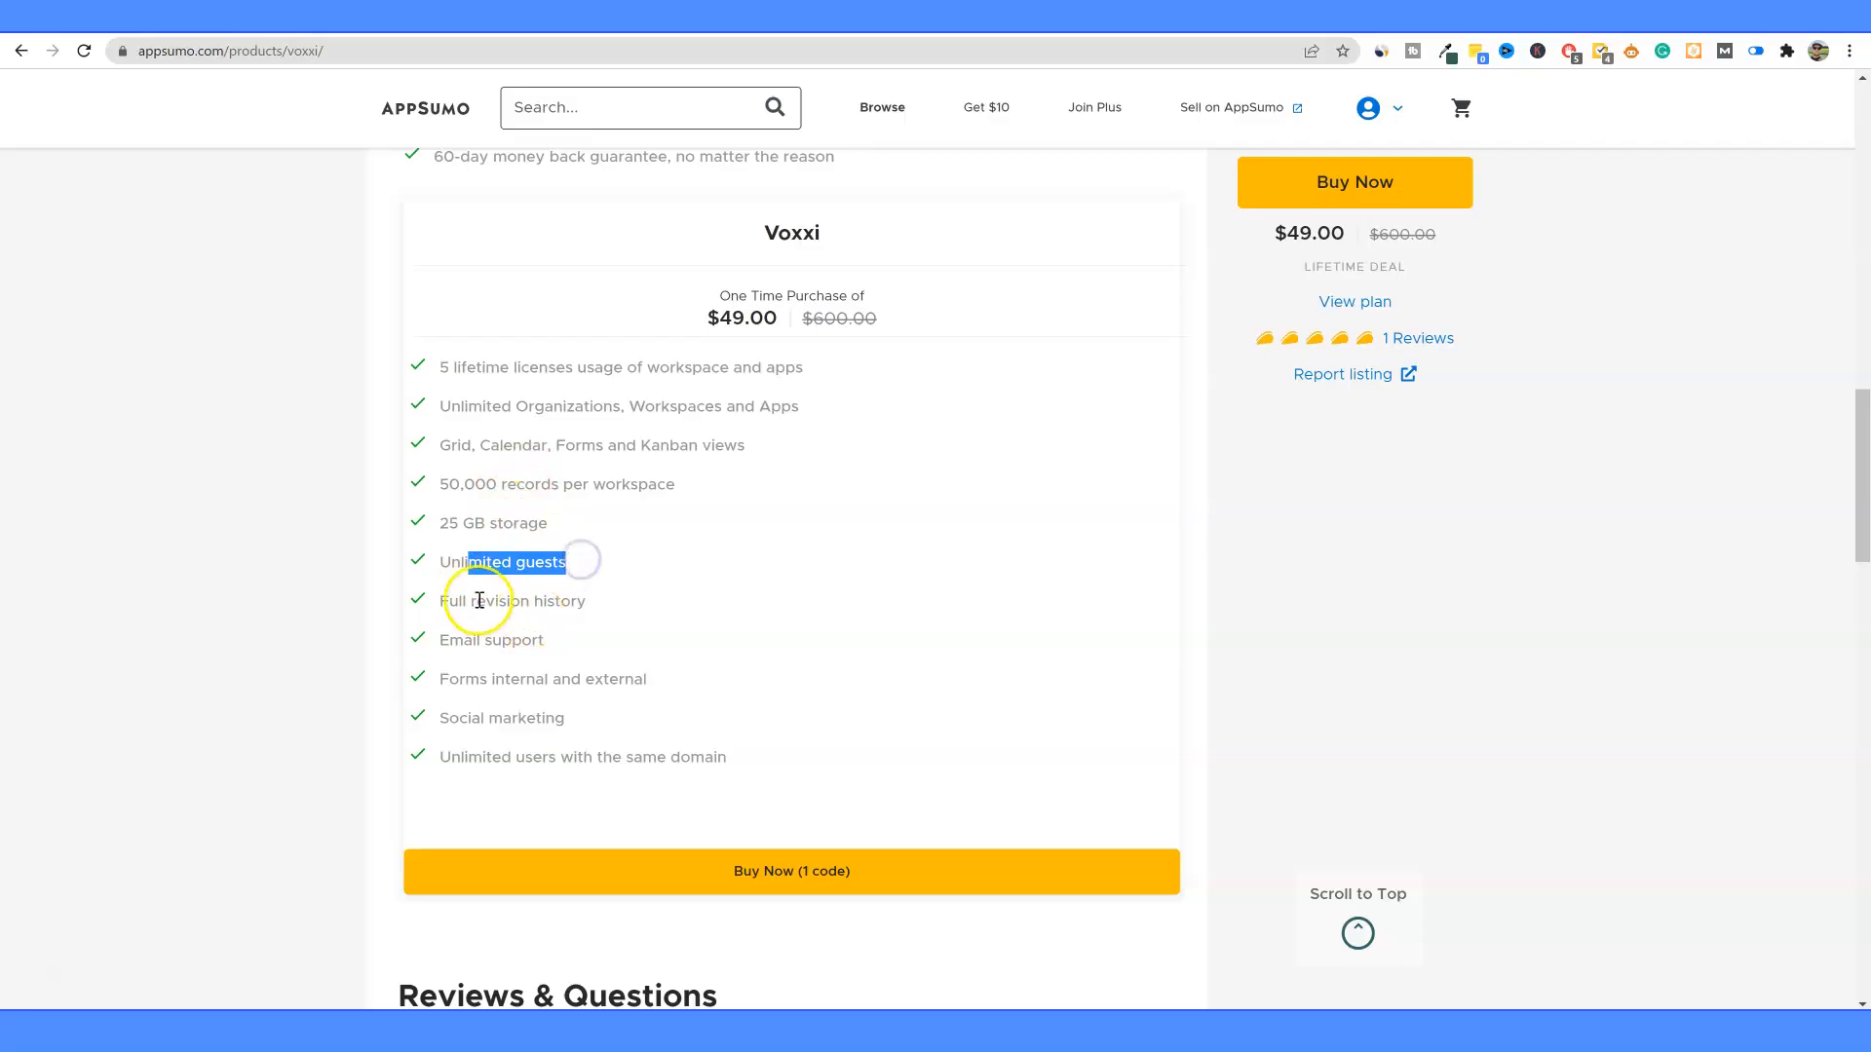
left_click_drag(474, 601, 623, 605)
left_click_drag(463, 641, 571, 645)
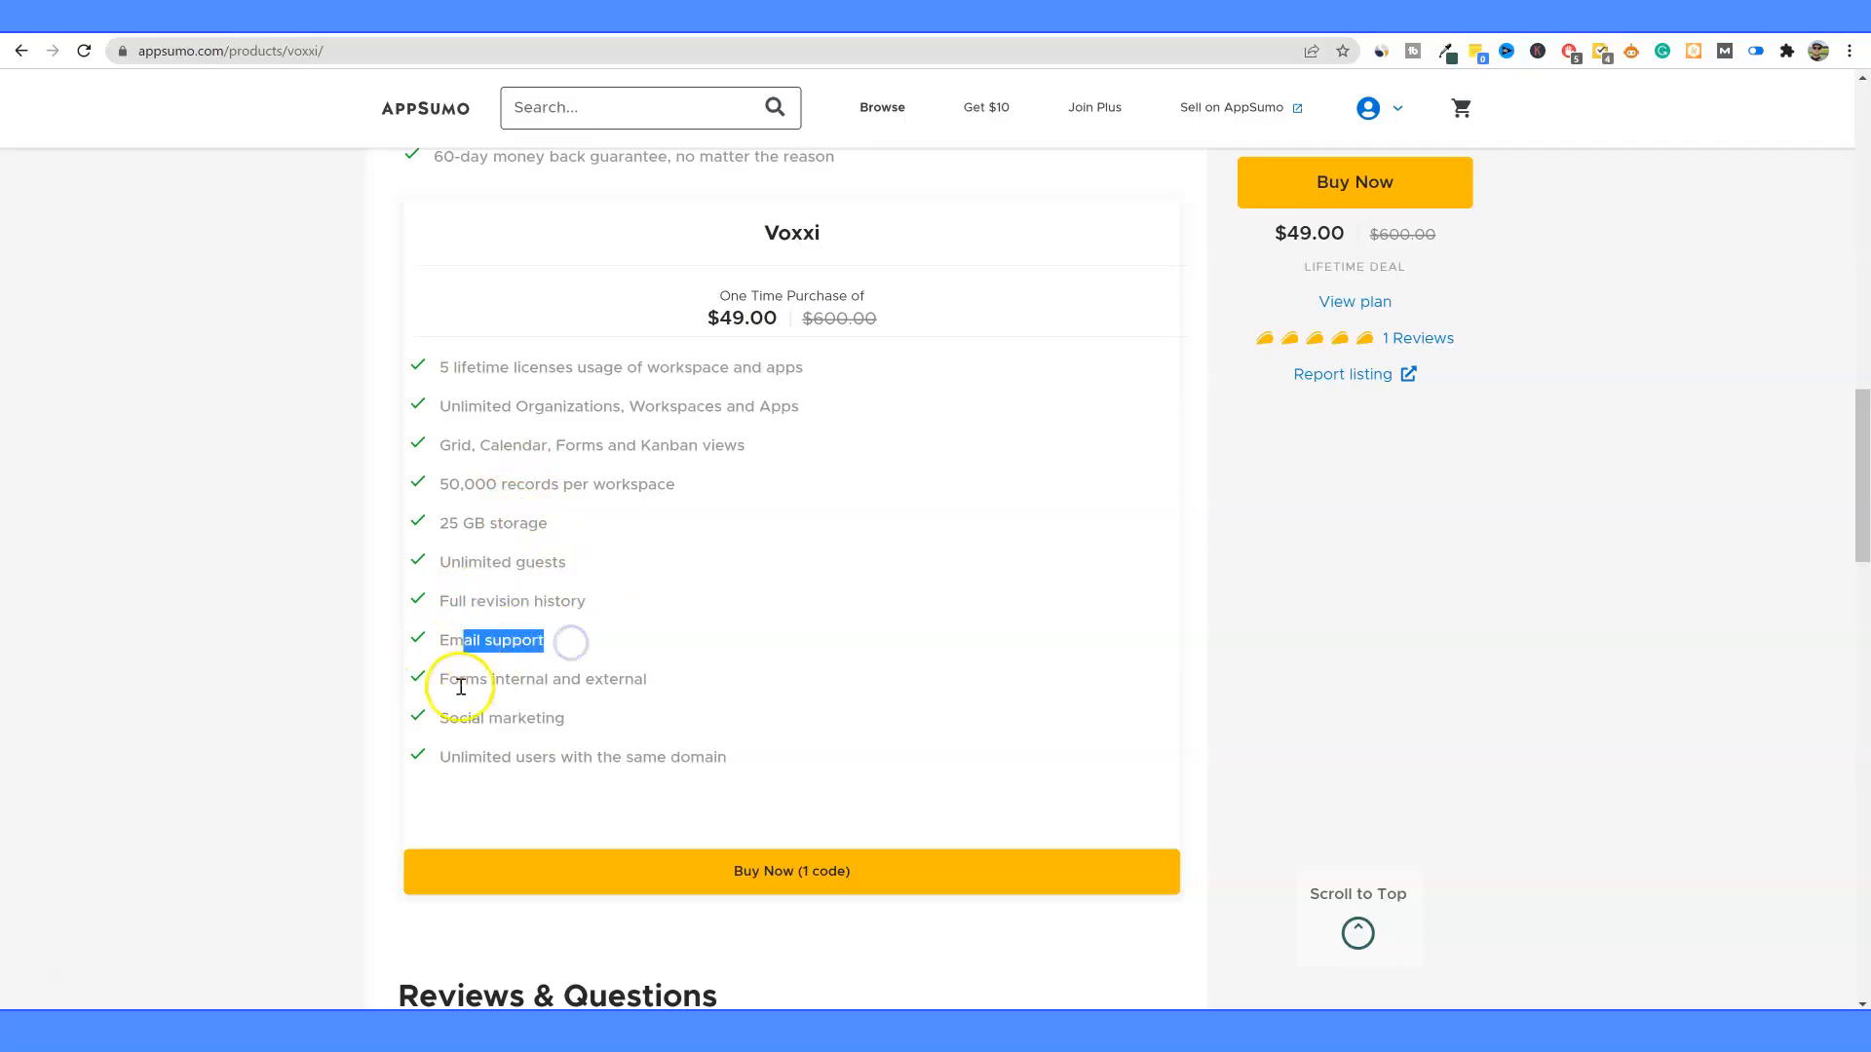
left_click_drag(464, 681, 655, 680)
left_click_drag(462, 719, 564, 721)
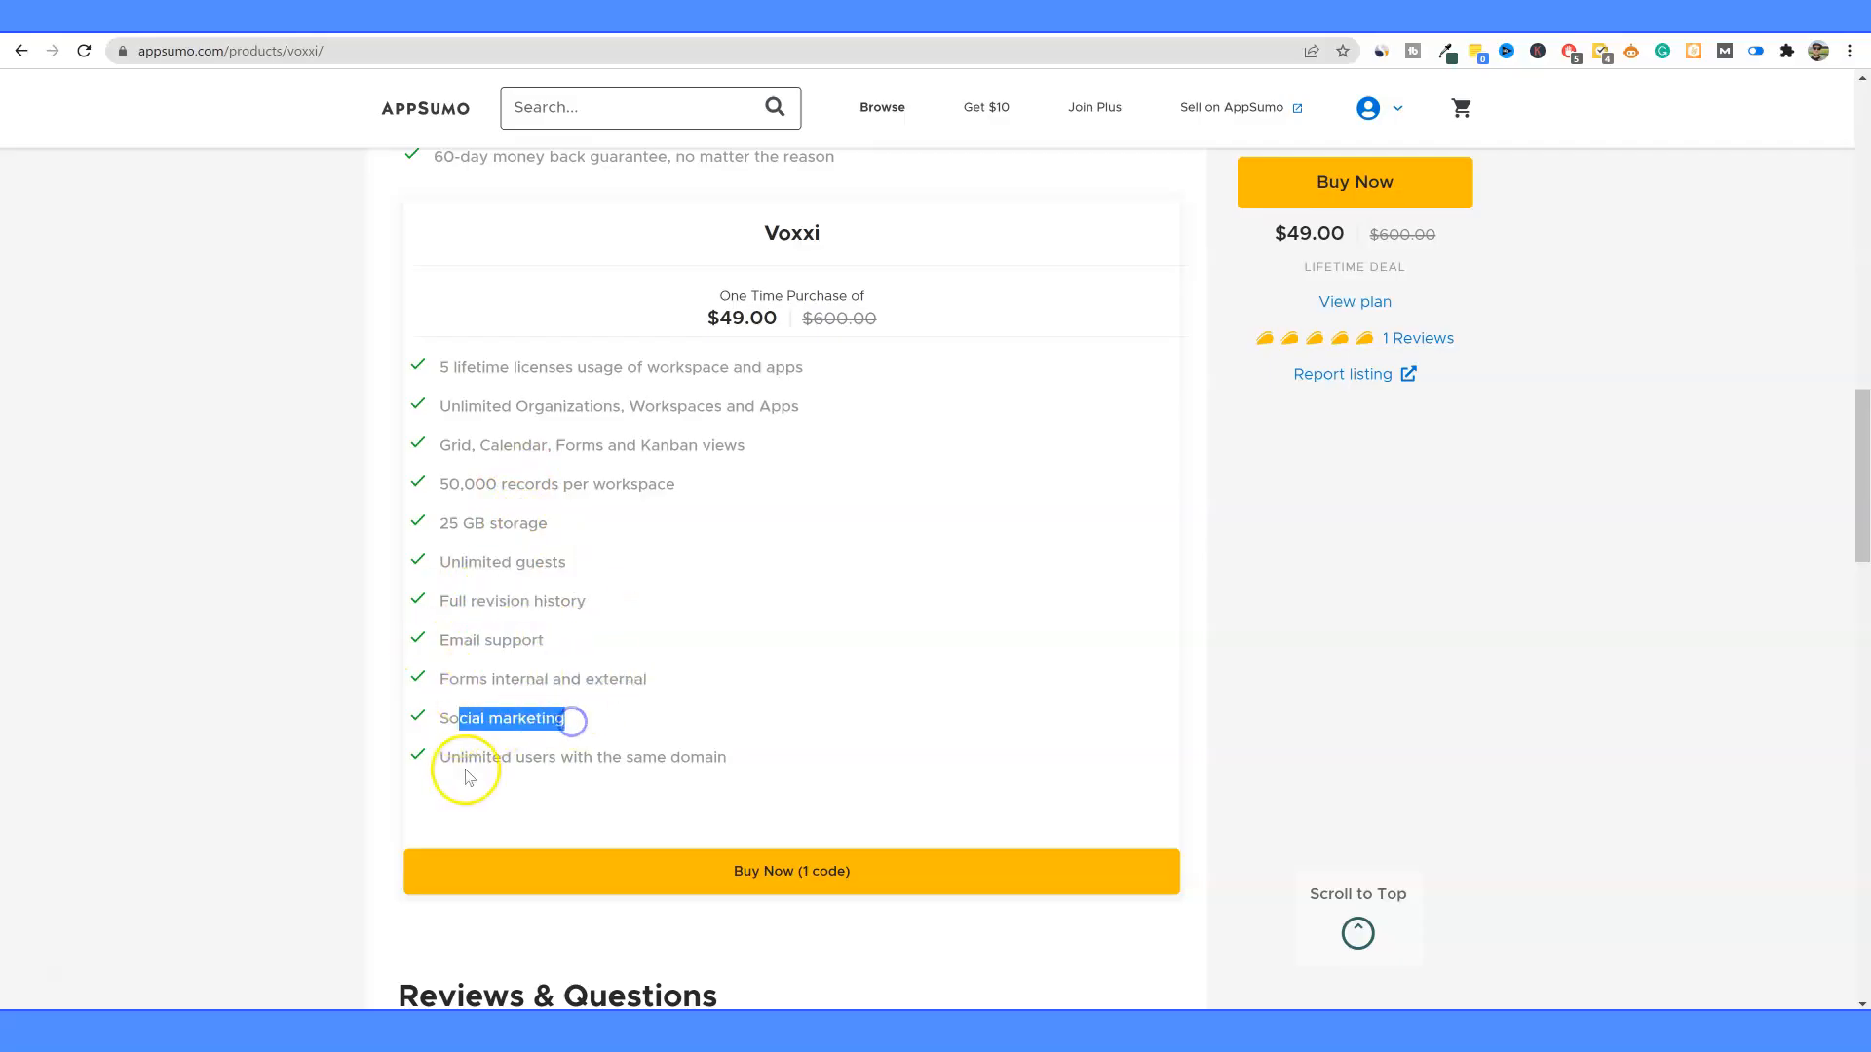
left_click_drag(464, 757, 773, 732)
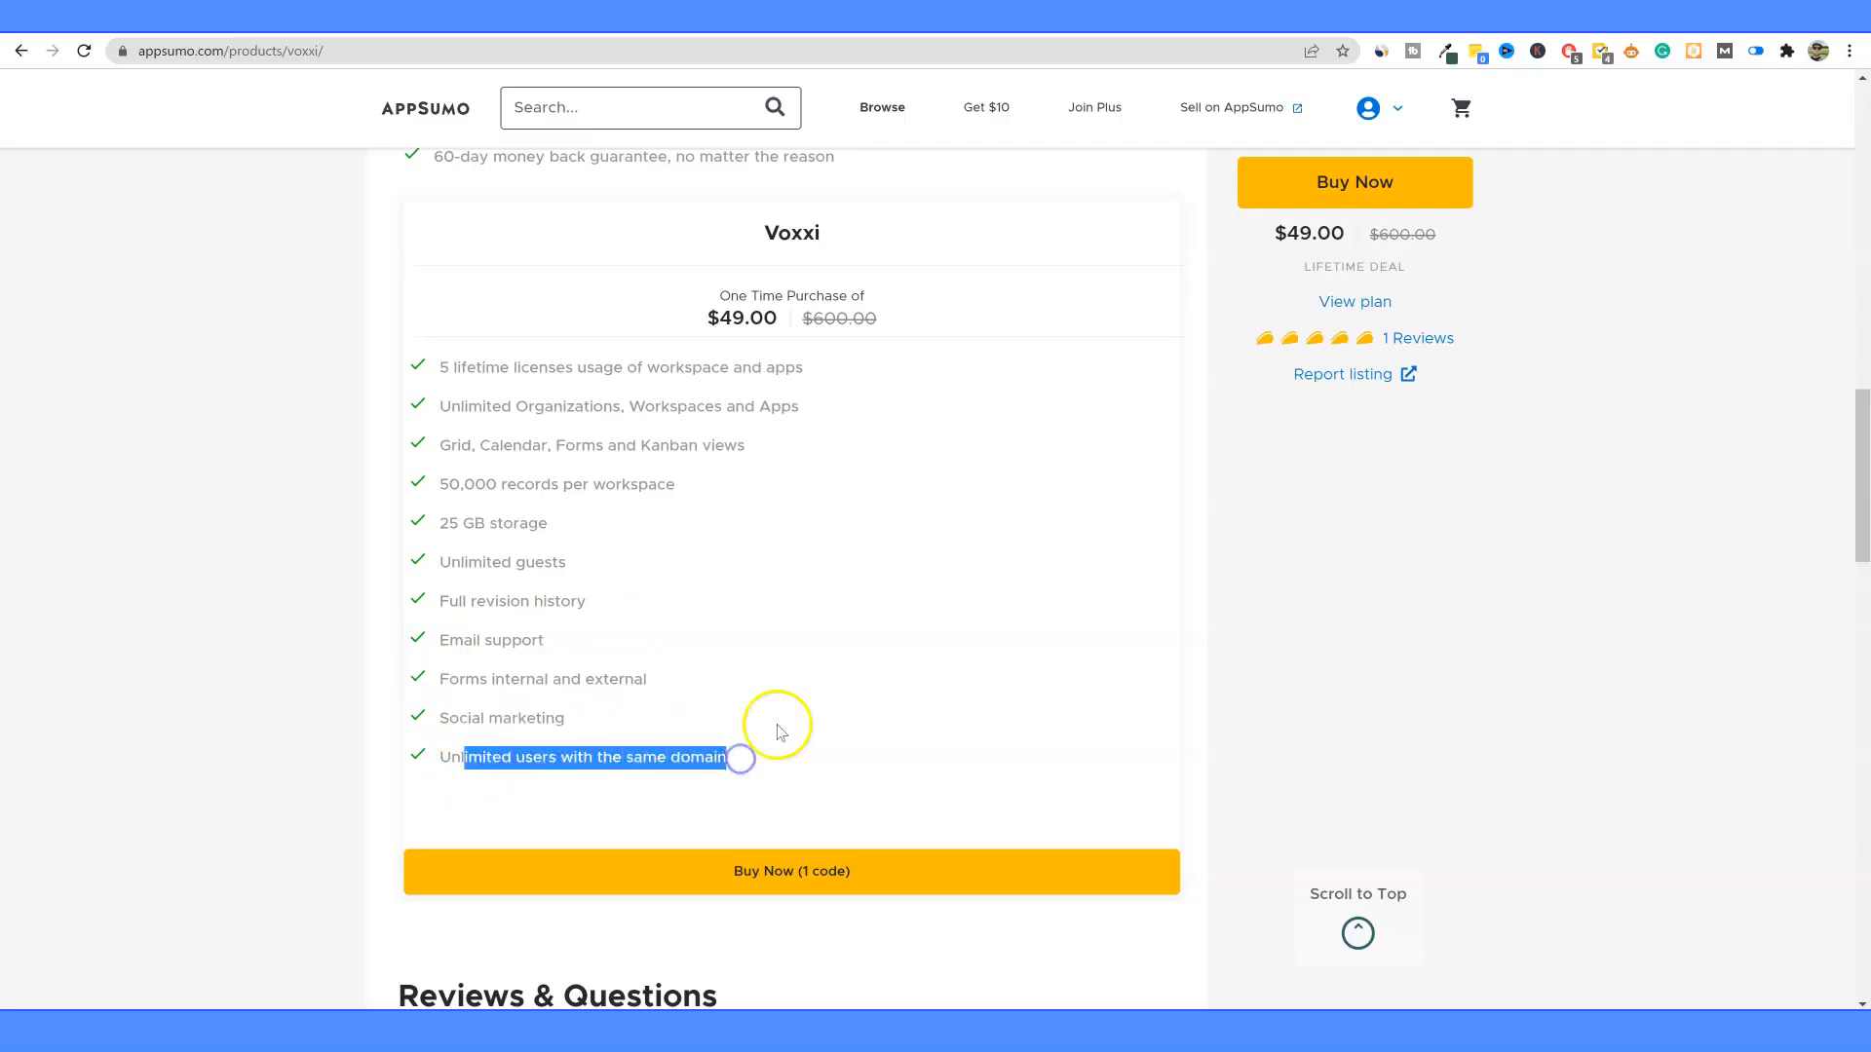
Step: Look over the pinned posts and the customer review on the deal page, and return to the plan features
scroll(835, 707, "down", 4)
scroll(835, 693, "down", 10)
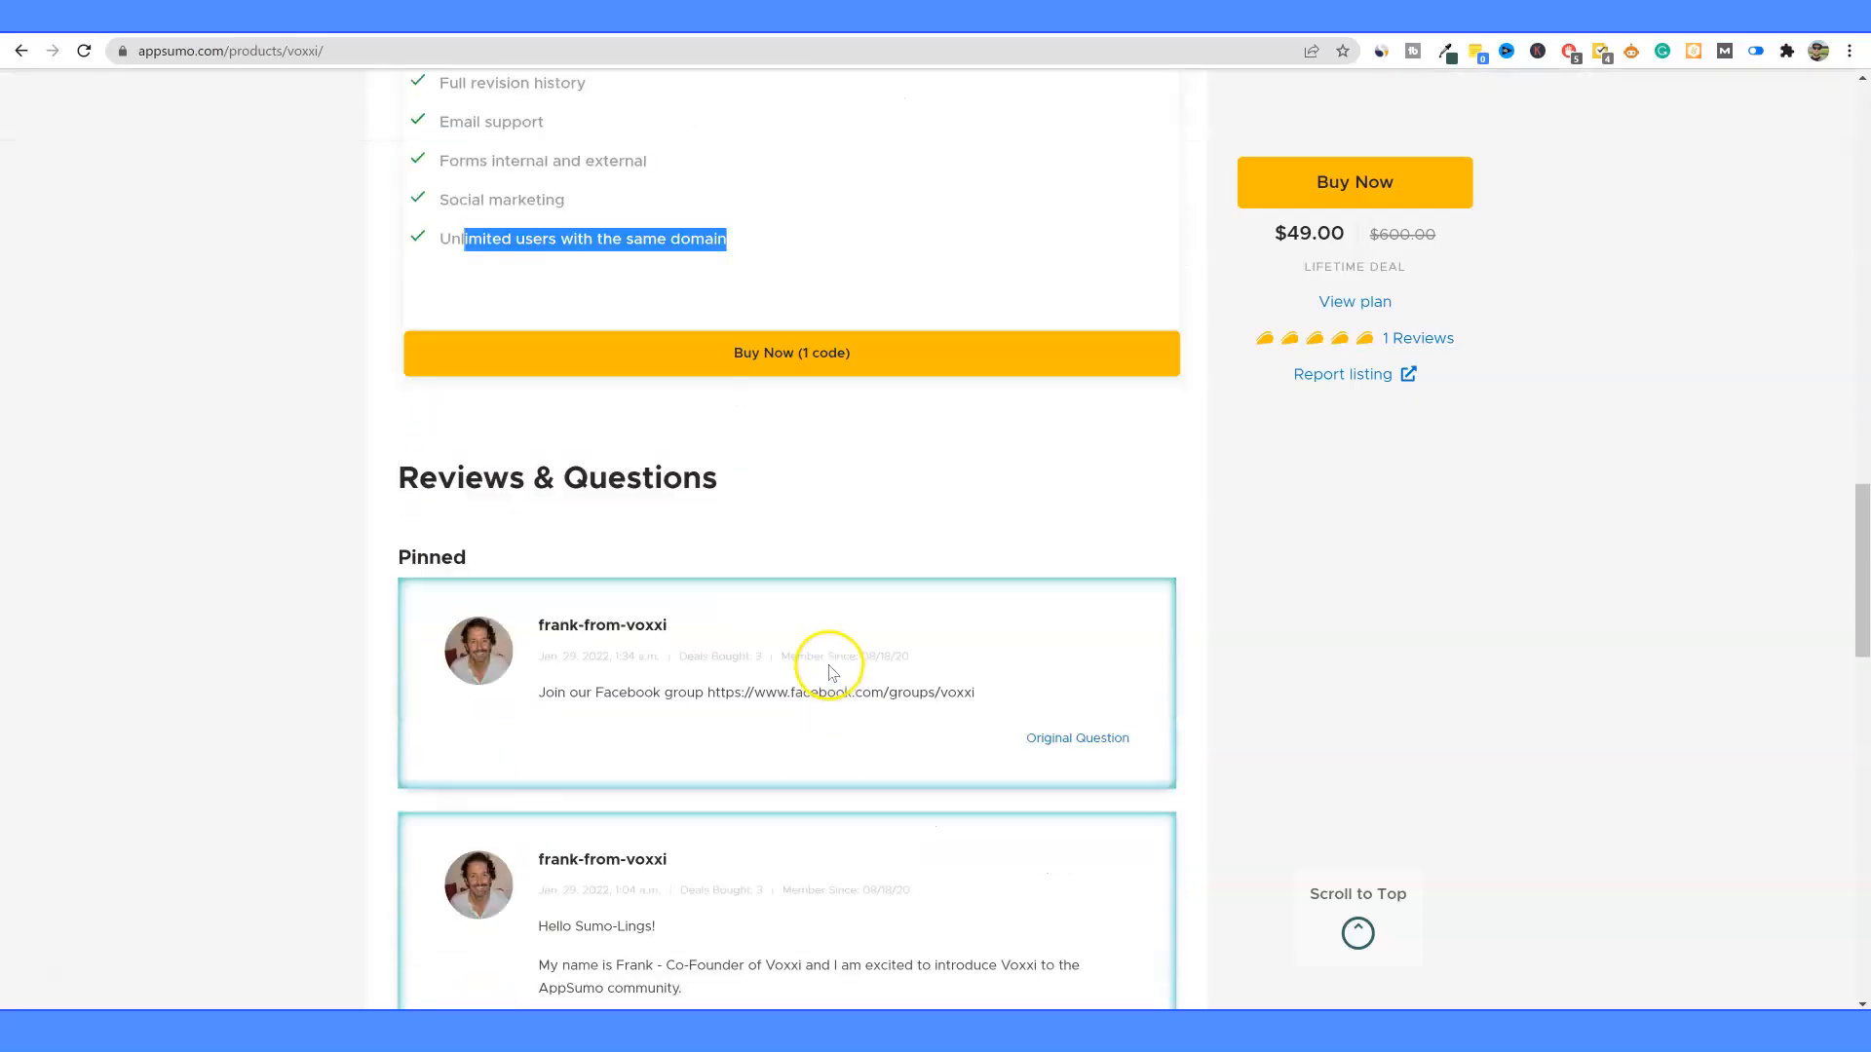
scroll(641, 510, "down", 1)
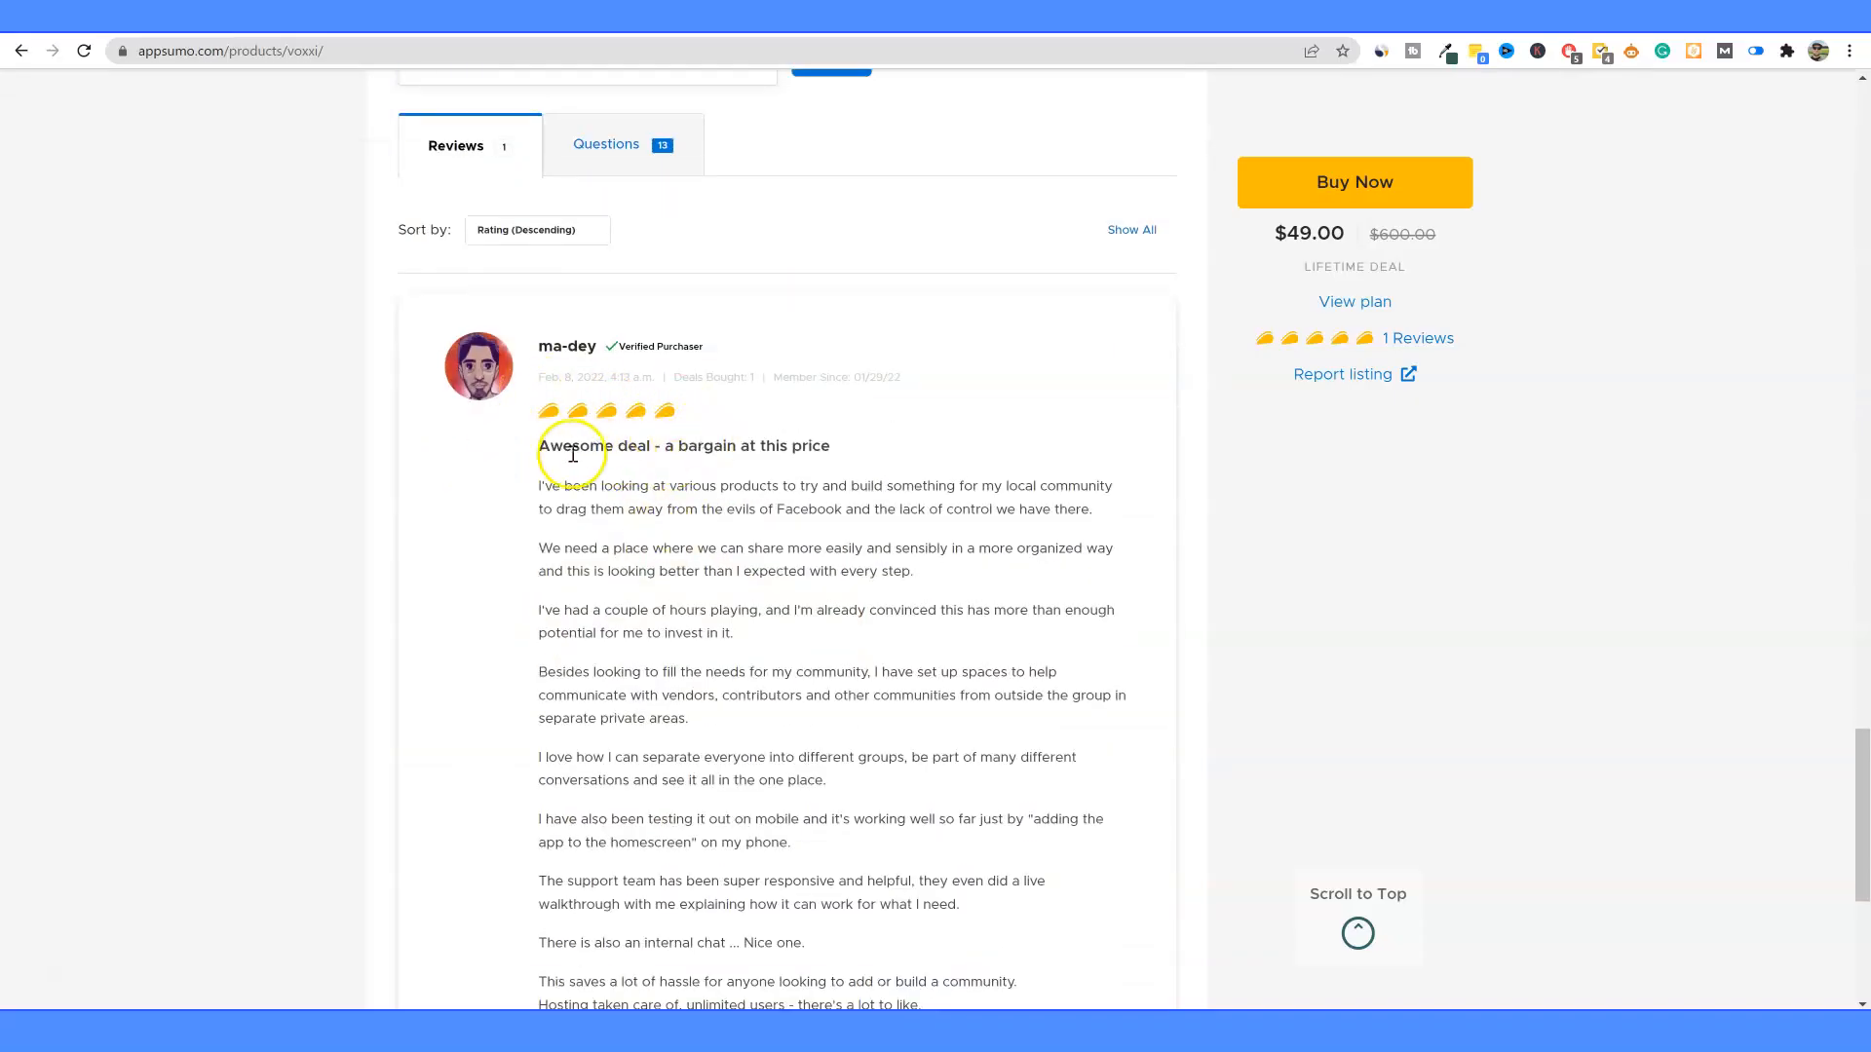
scroll(773, 647, "down", 5)
scroll(773, 653, "up", 12)
scroll(773, 655, "up", 15)
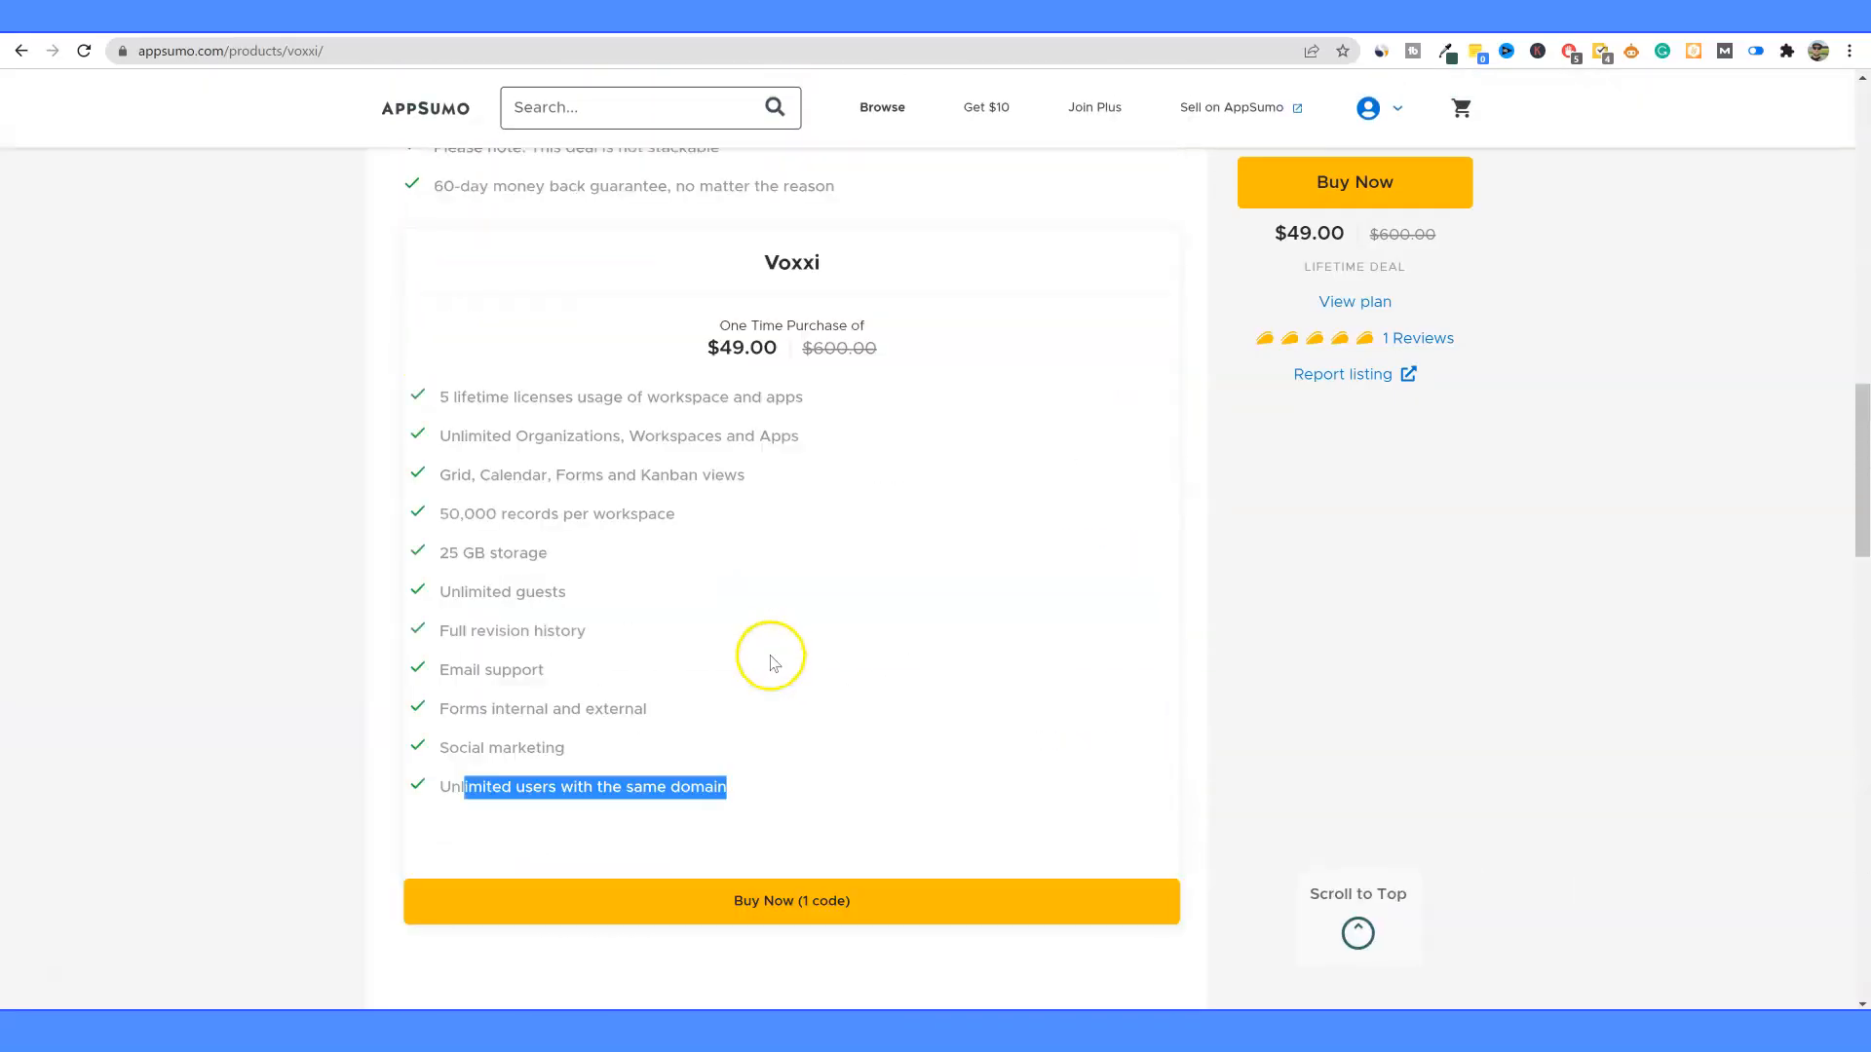
Step: Switch to the voxxi.io website and examine its No Code Apps and Connect To Your Favorite Tools sections
left_click(593, 14)
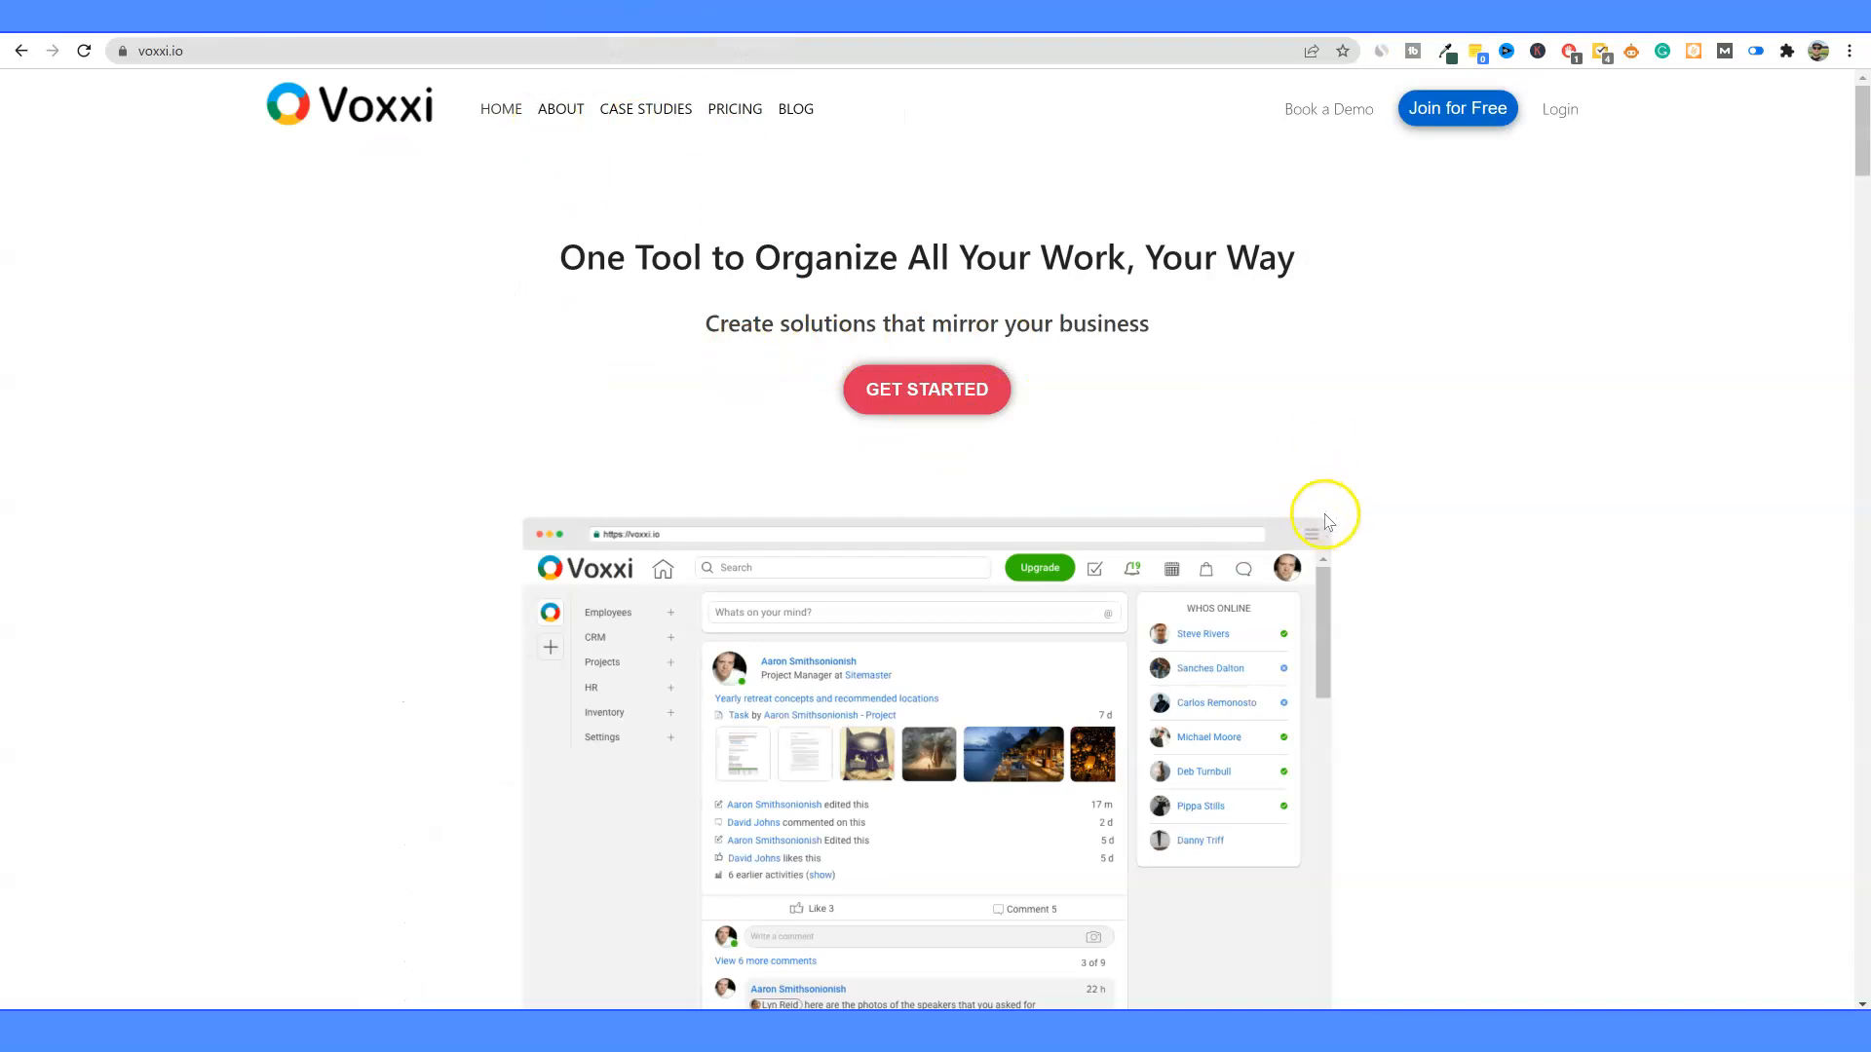
scroll(1328, 514, "down", 20)
scroll(1323, 524, "up", 4)
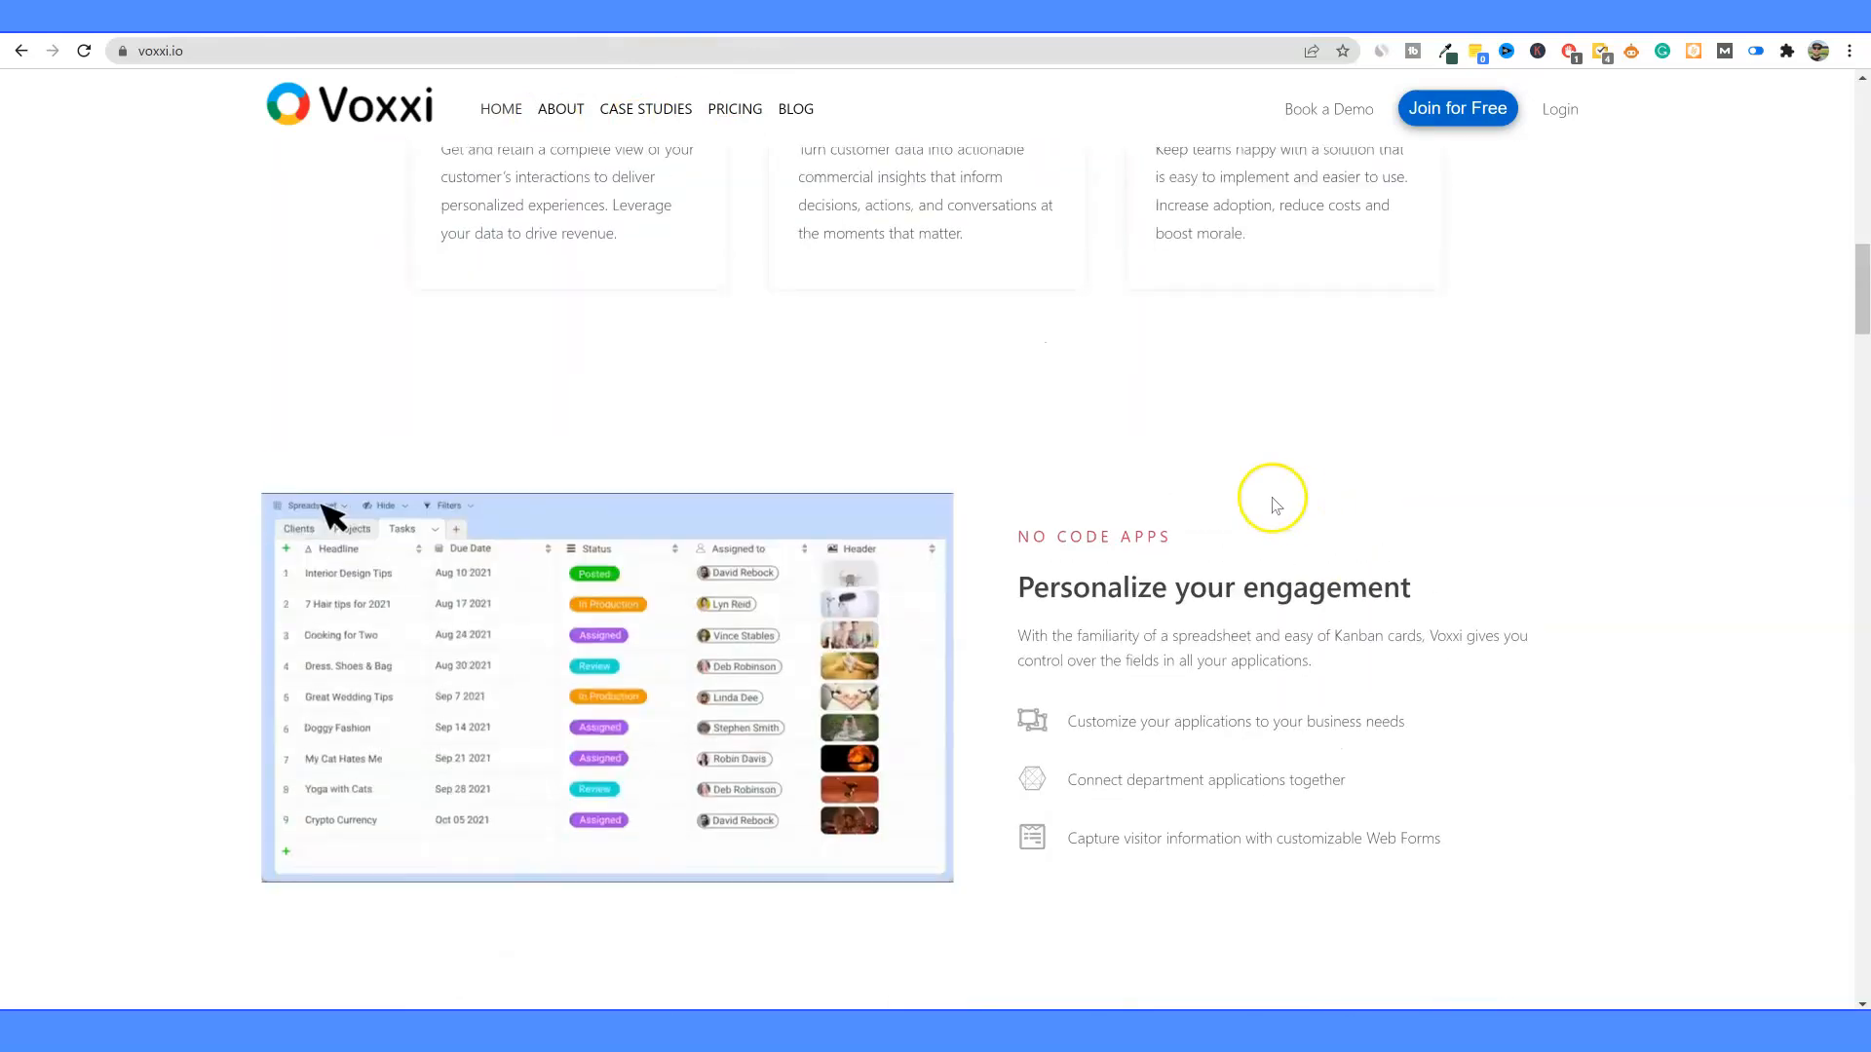
scroll(1269, 497, "down", 2)
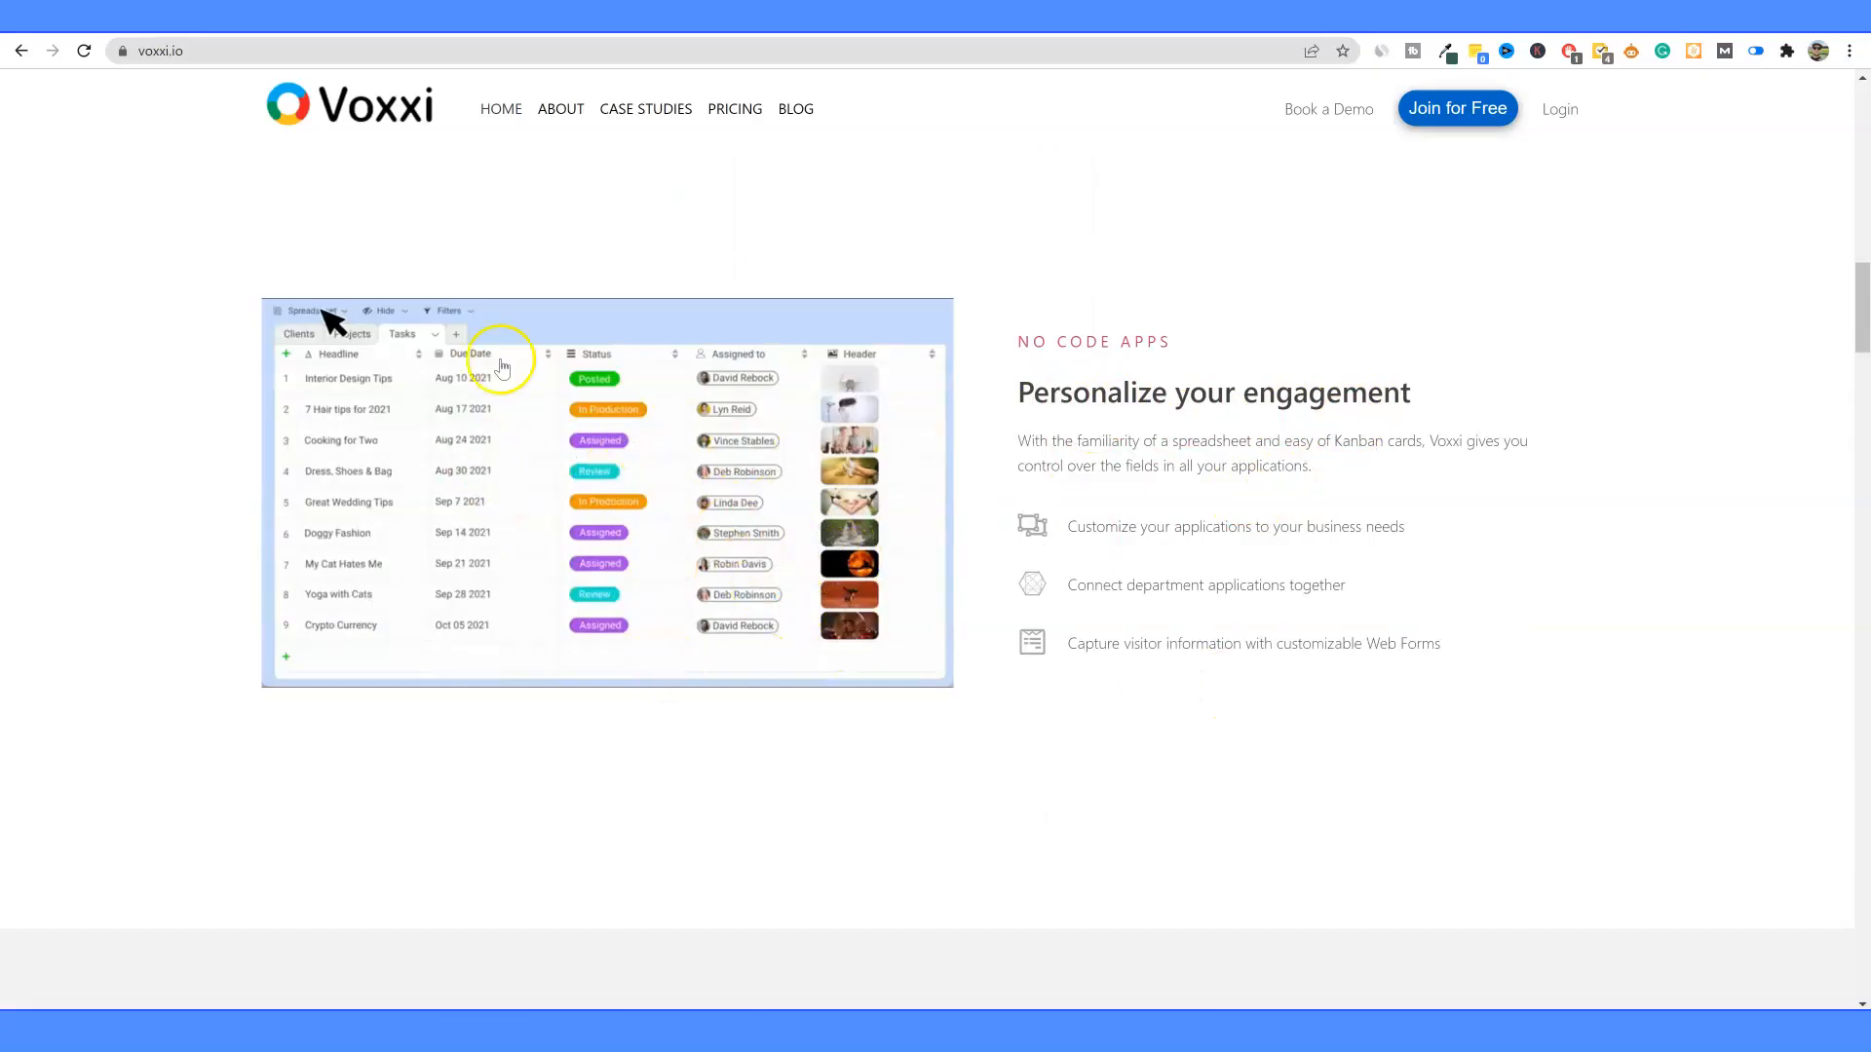
scroll(1033, 638, "down", 9)
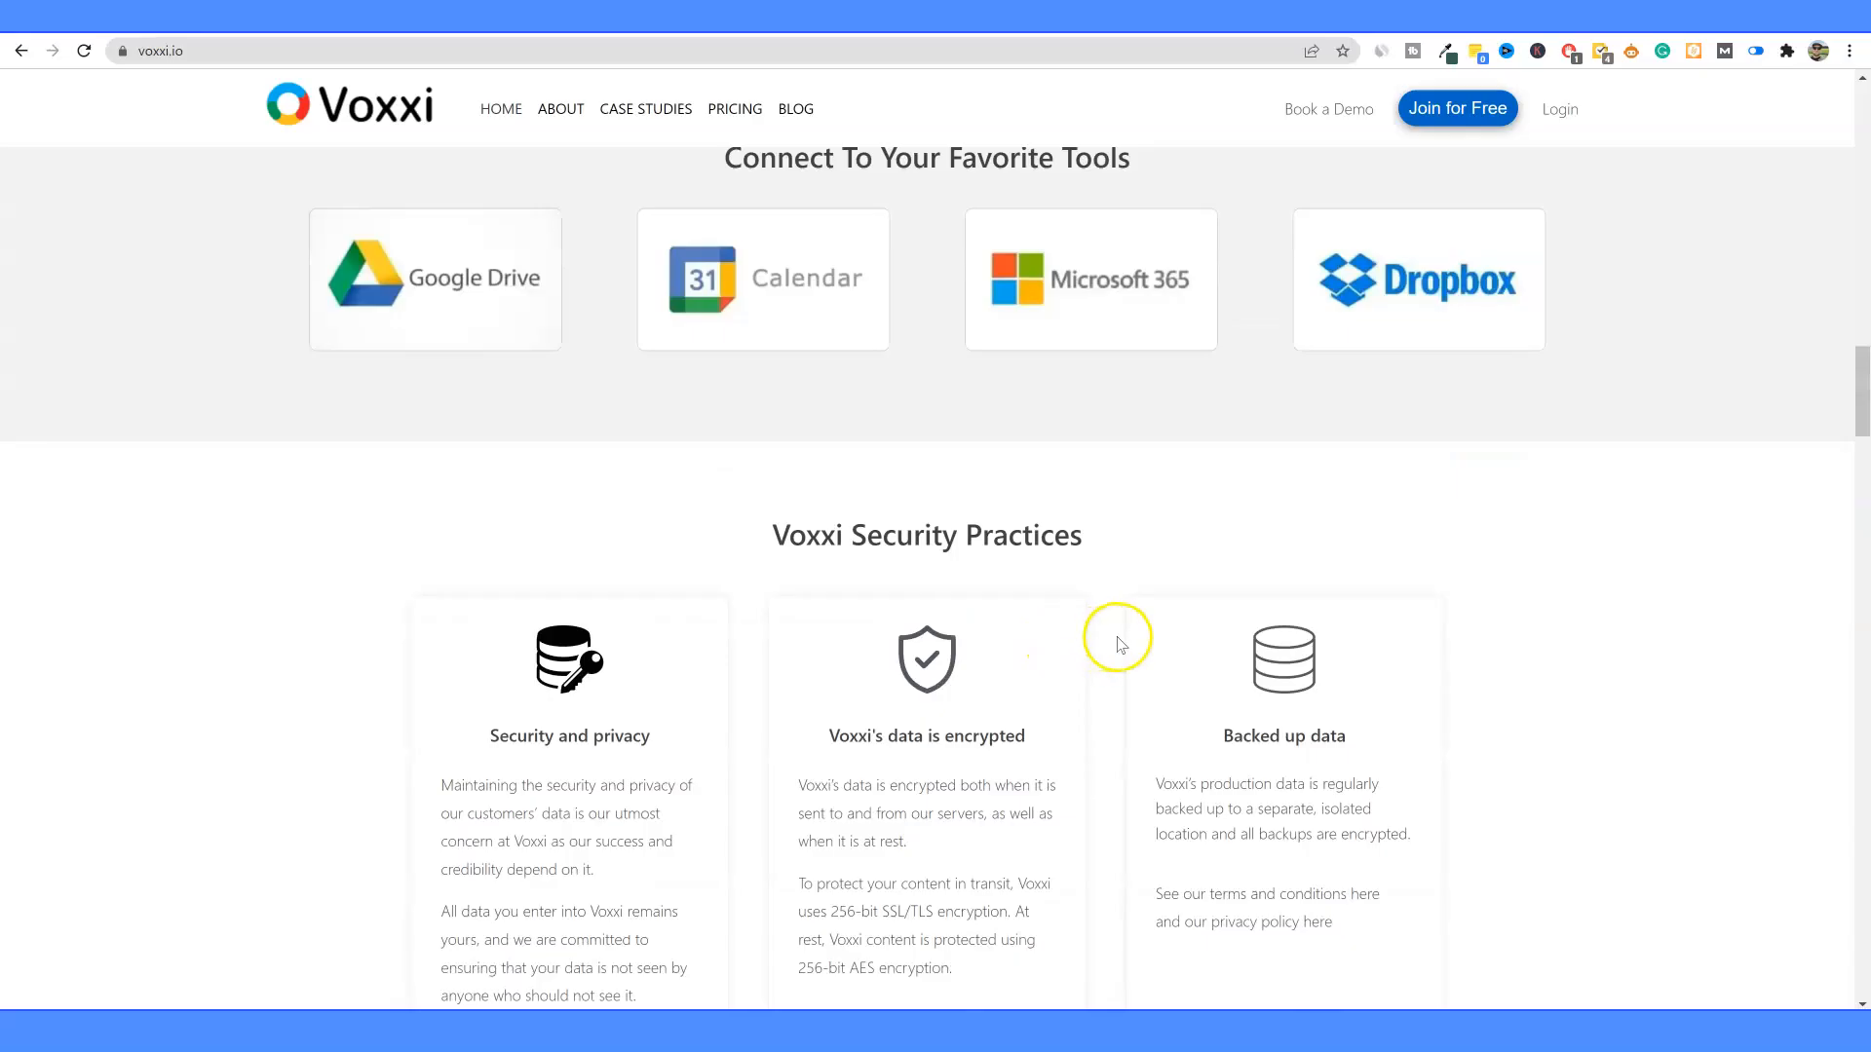
scroll(1113, 635, "up", 1)
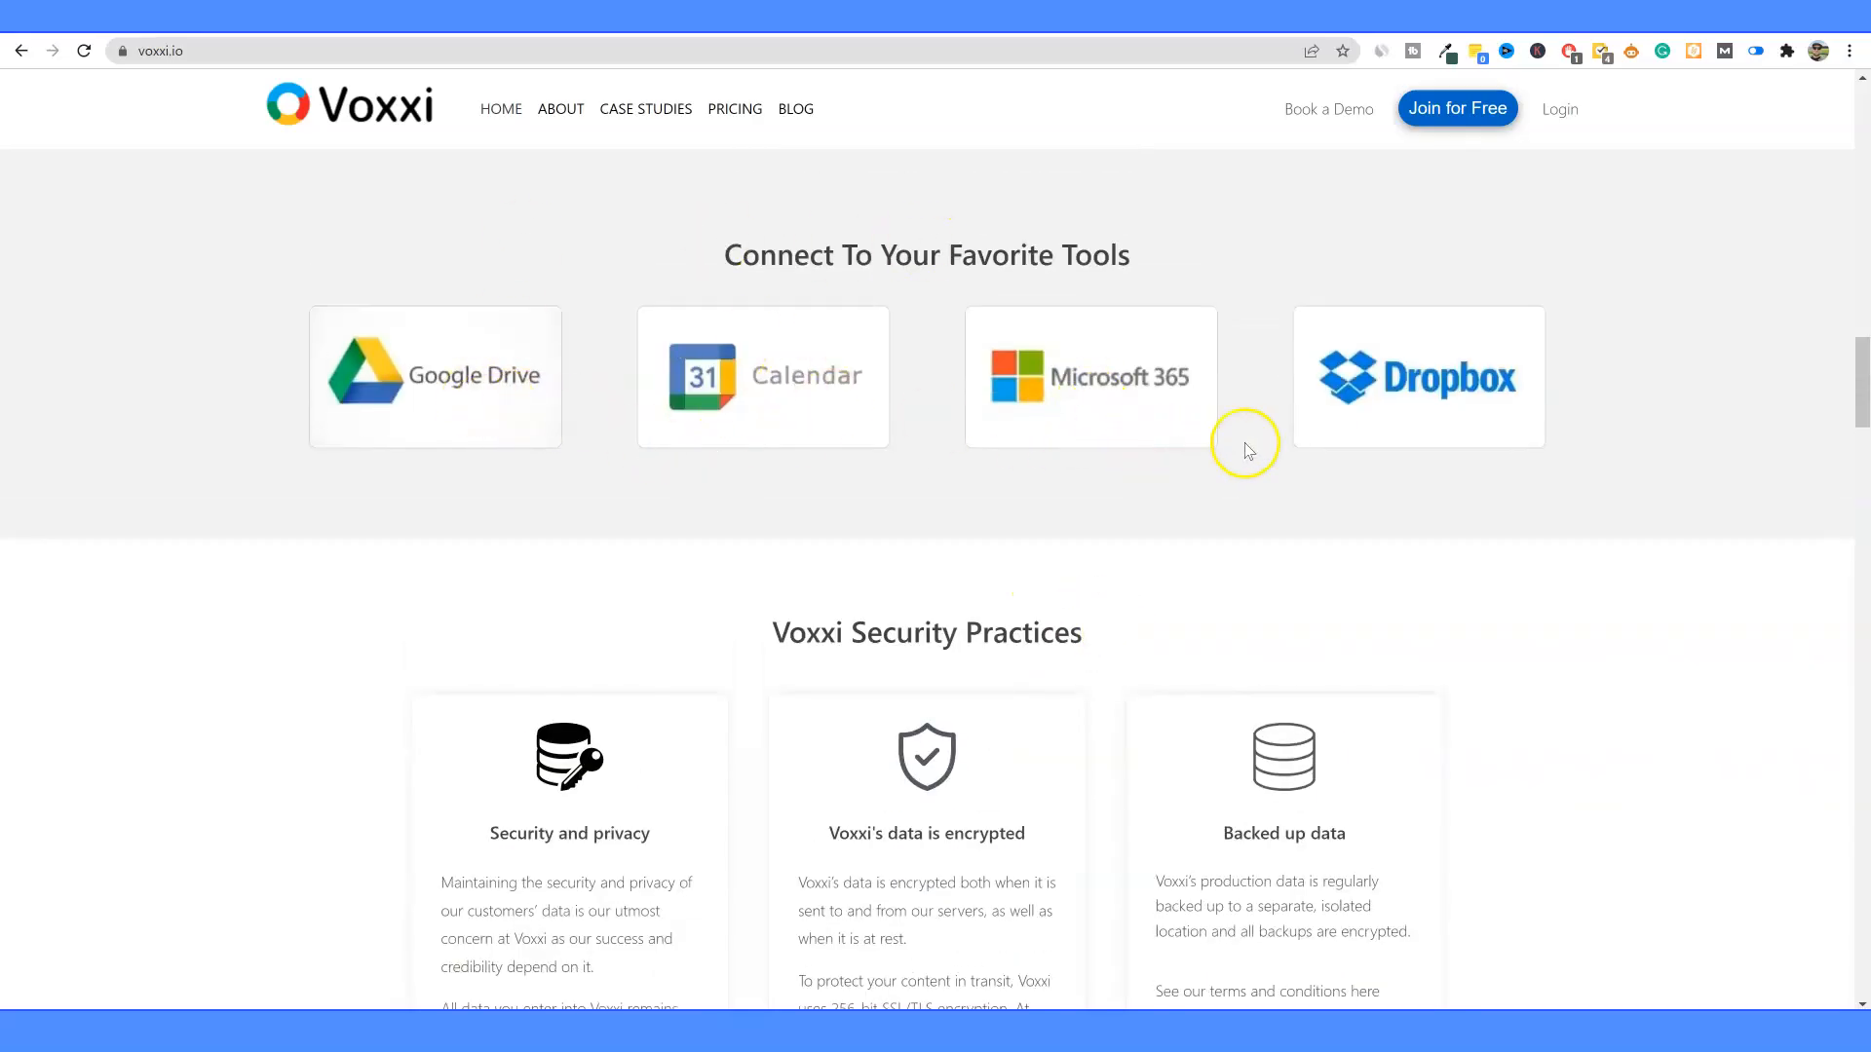
scroll(484, 384, "up", 1)
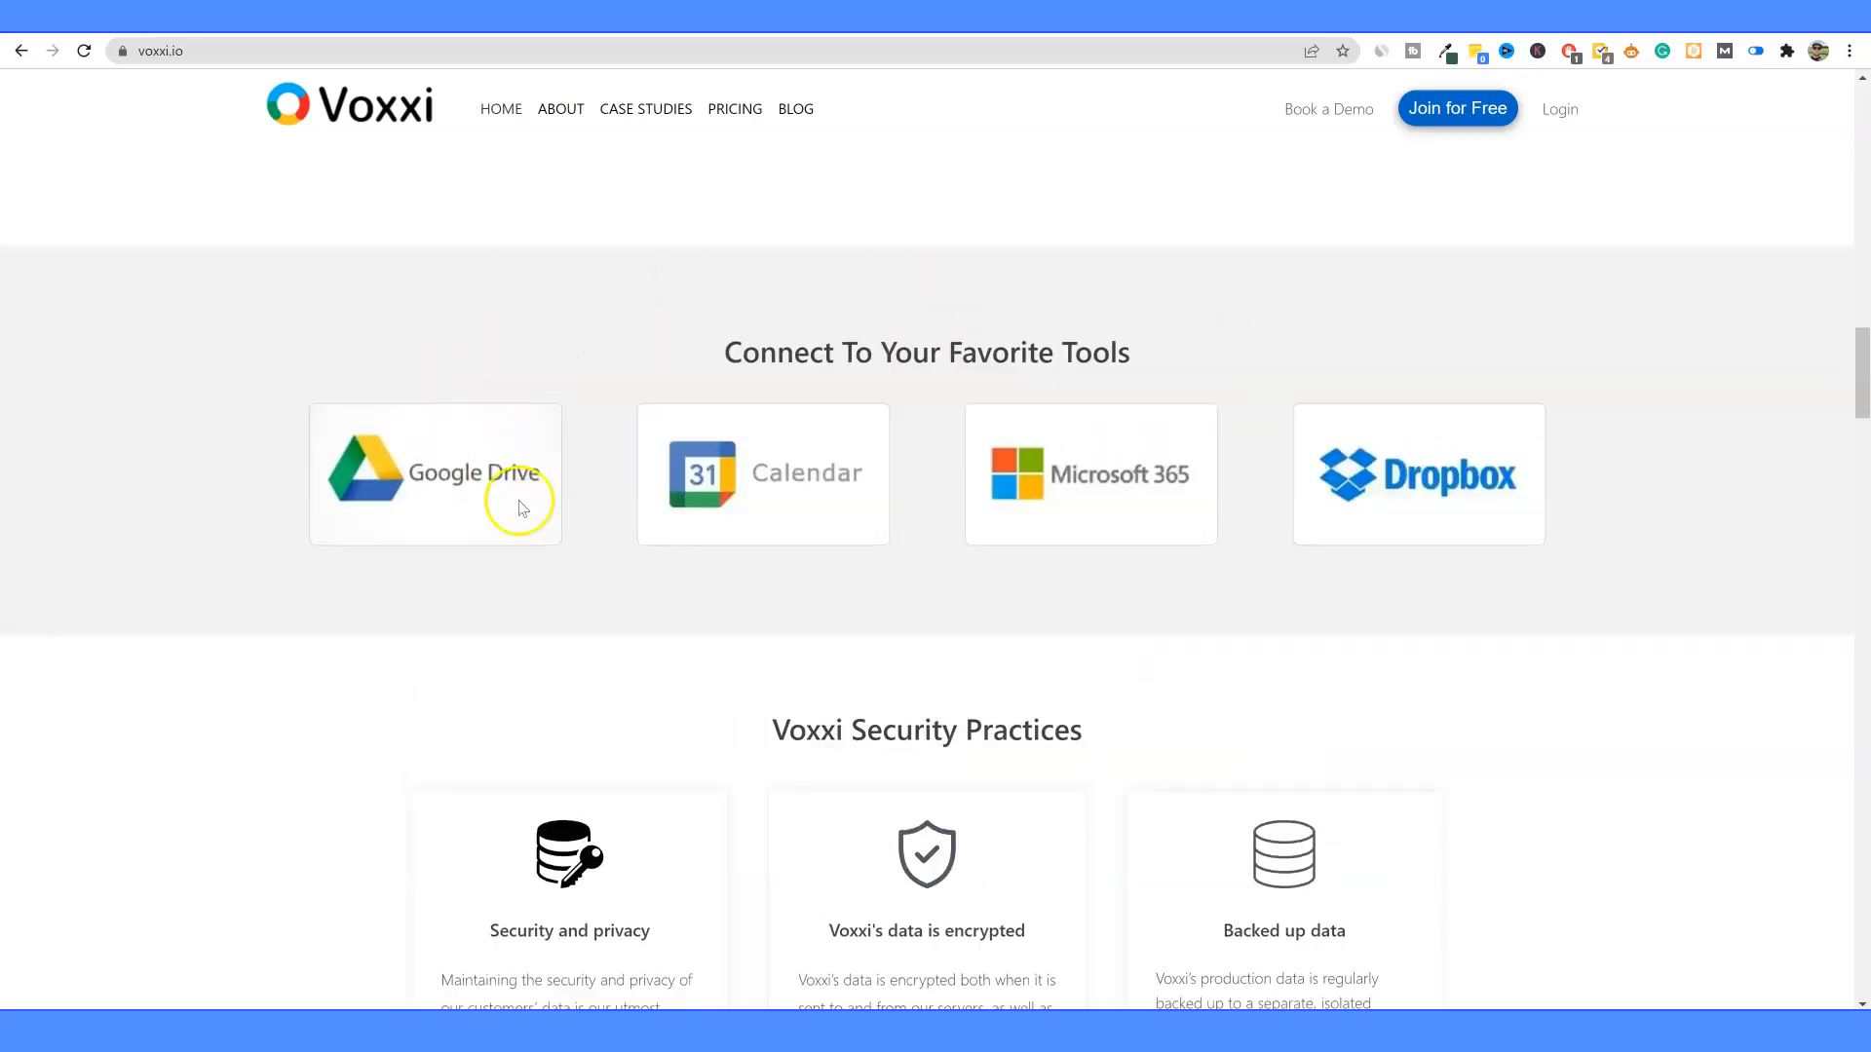
Step: Examine the Voxxi Security Practices and Flexible workflow process sections of the home page
scroll(523, 506, "down", 3)
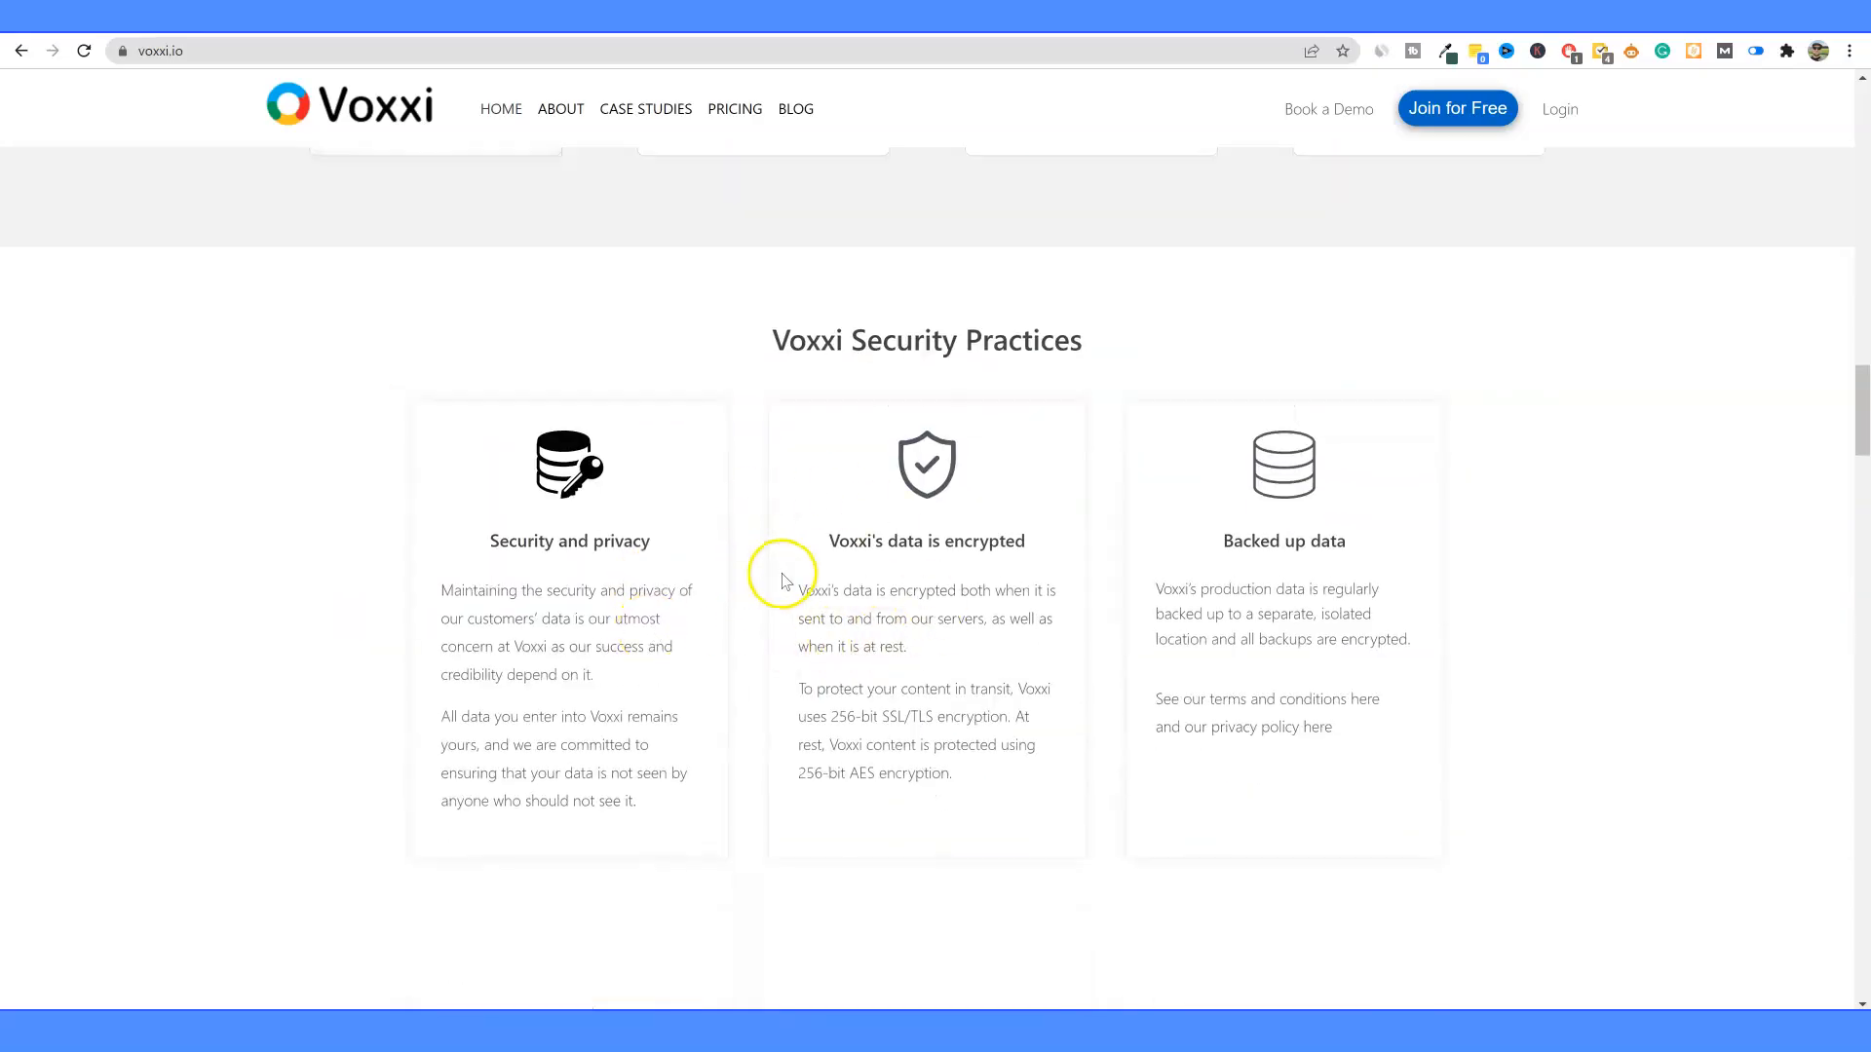
scroll(802, 579, "down", 5)
scroll(522, 464, "up", 4)
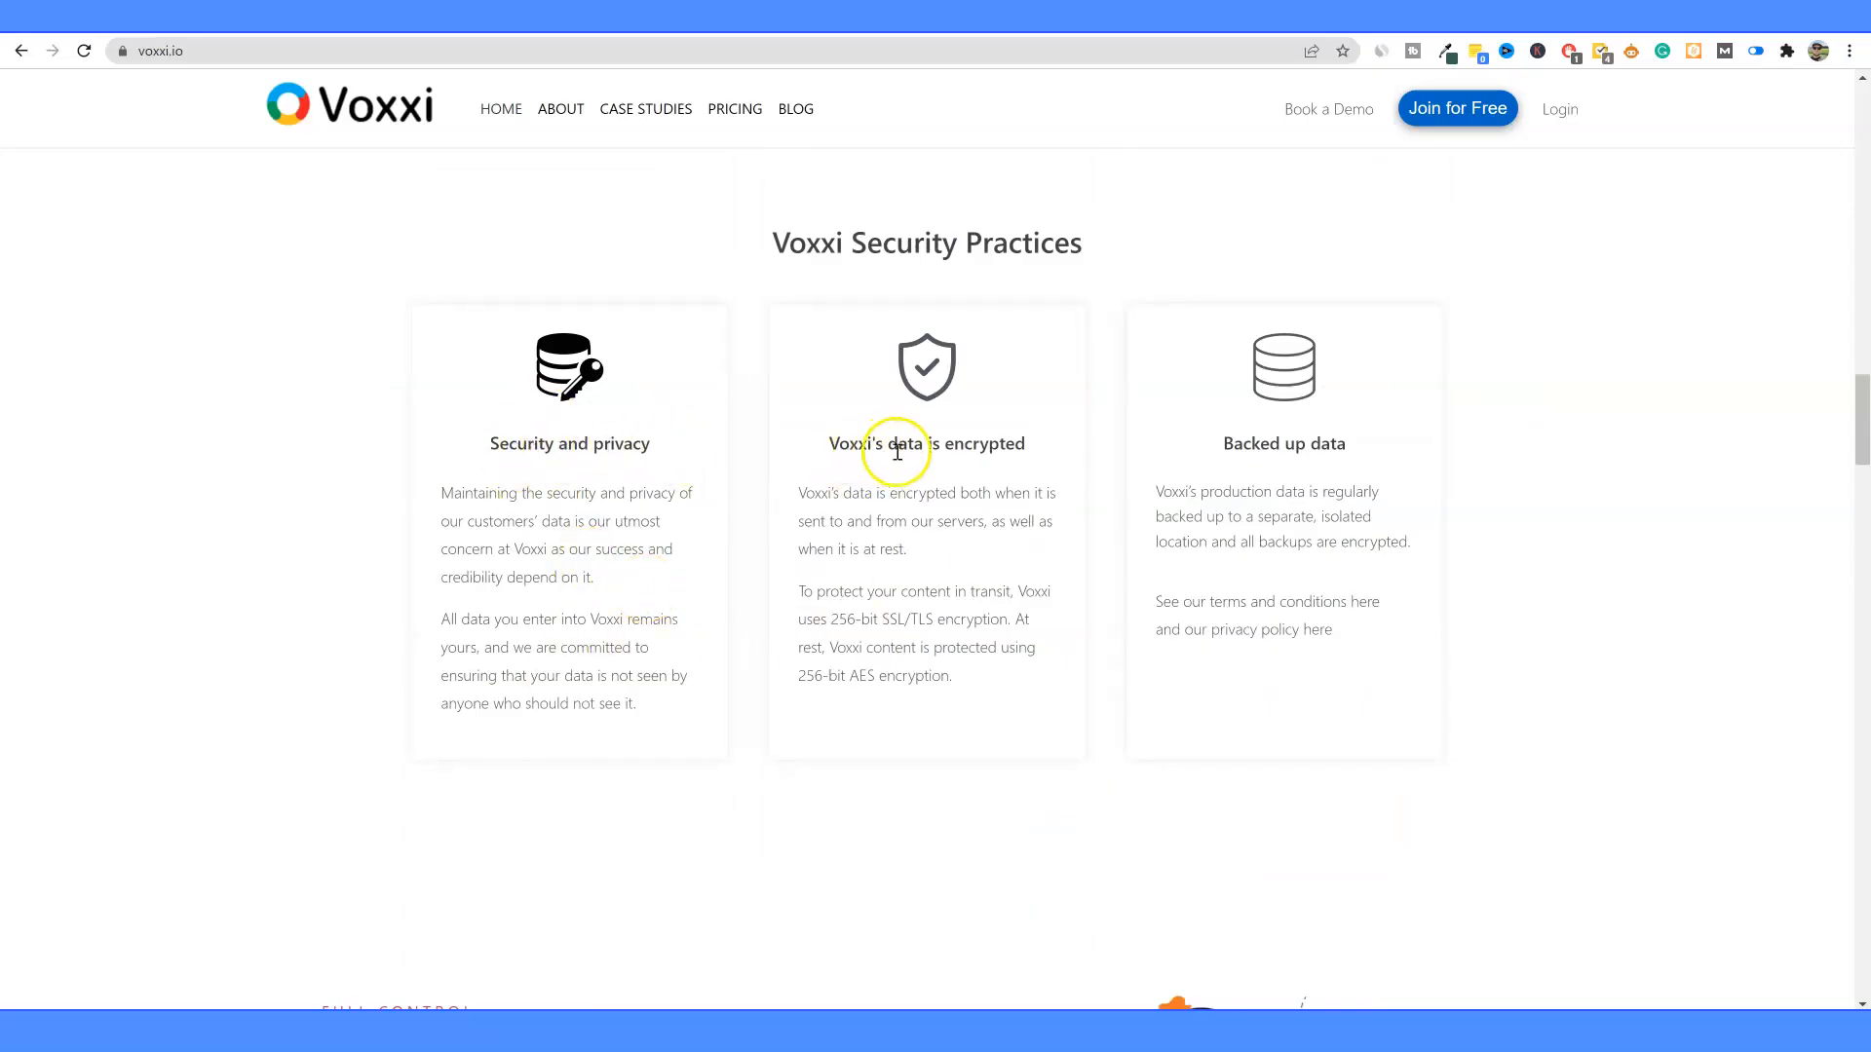
scroll(974, 570, "down", 6)
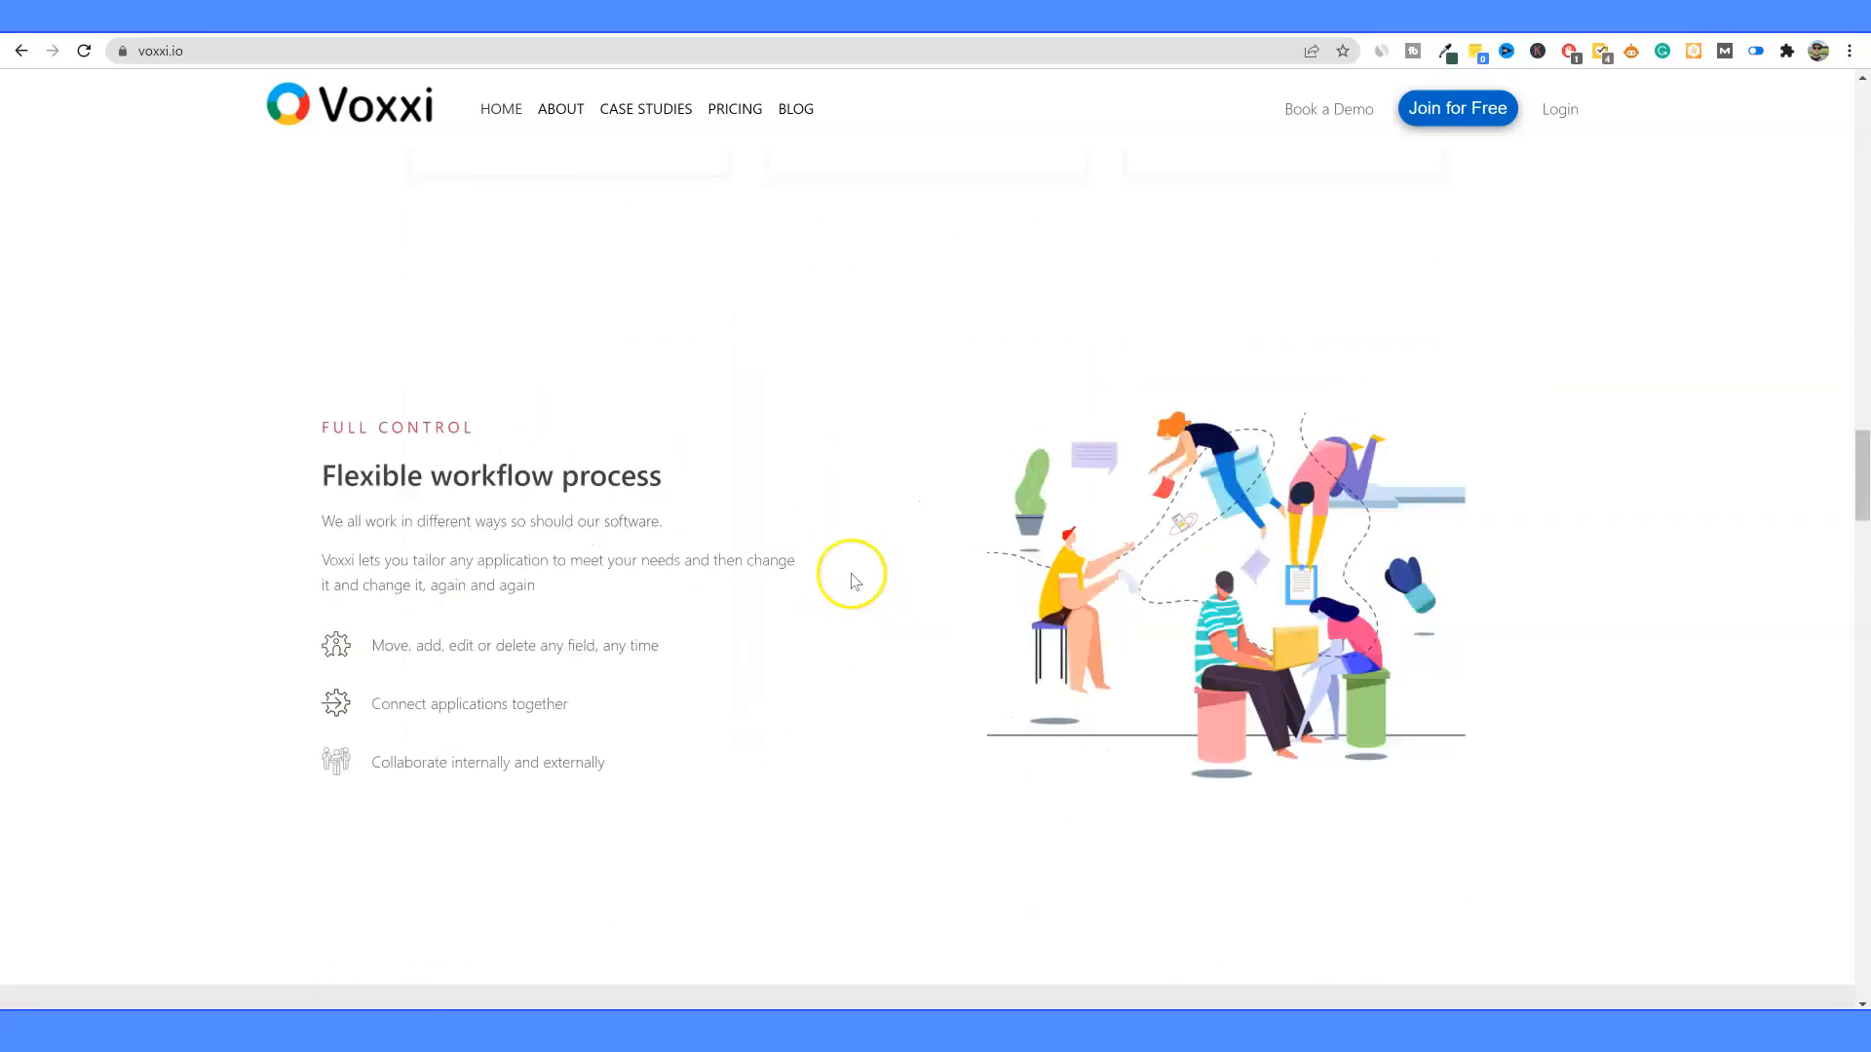
scroll(511, 512, "down", 1)
Step: Review the first features under Everything you need in one place, highlighting Meeting Scheduling, Social Collaboration and Calendar
scroll(716, 499, "down", 6)
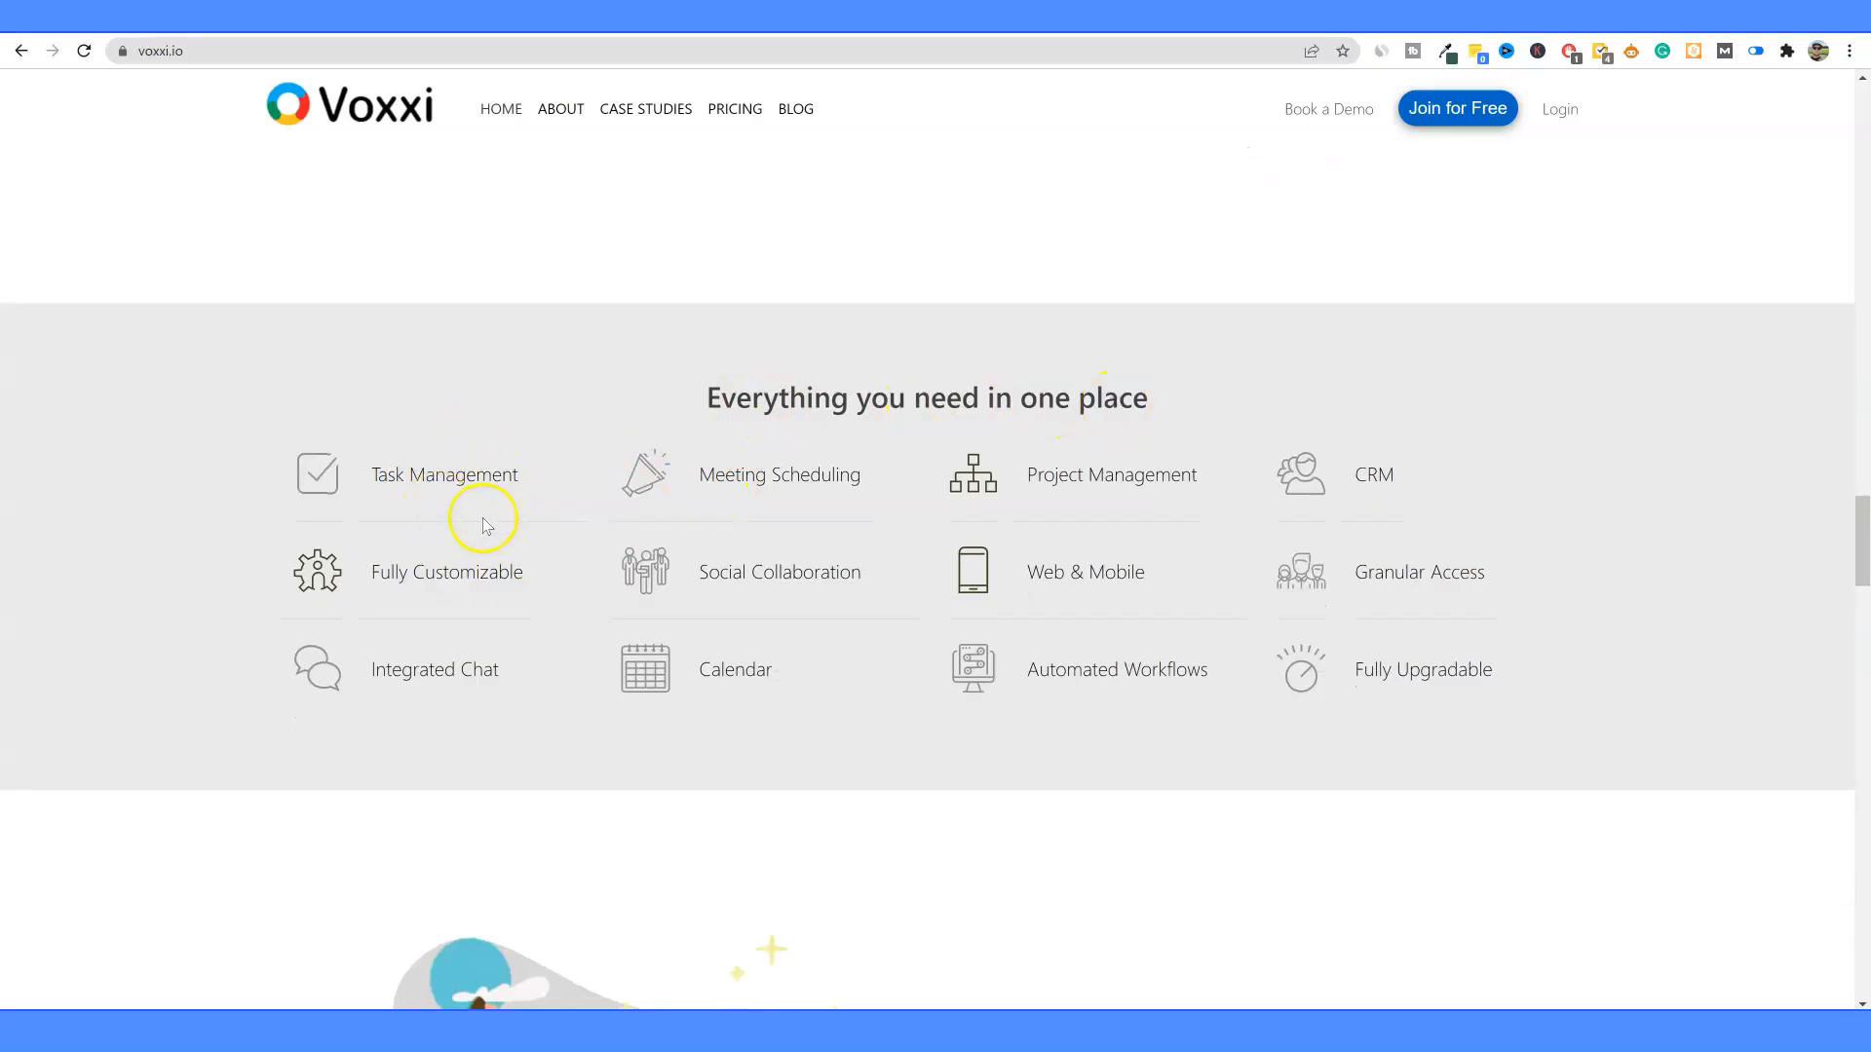
mouse_move(526, 476)
left_mouse_down()
mouse_move(289, 475)
mouse_move(512, 475)
left_mouse_up()
left_click(425, 412)
left_click(524, 424)
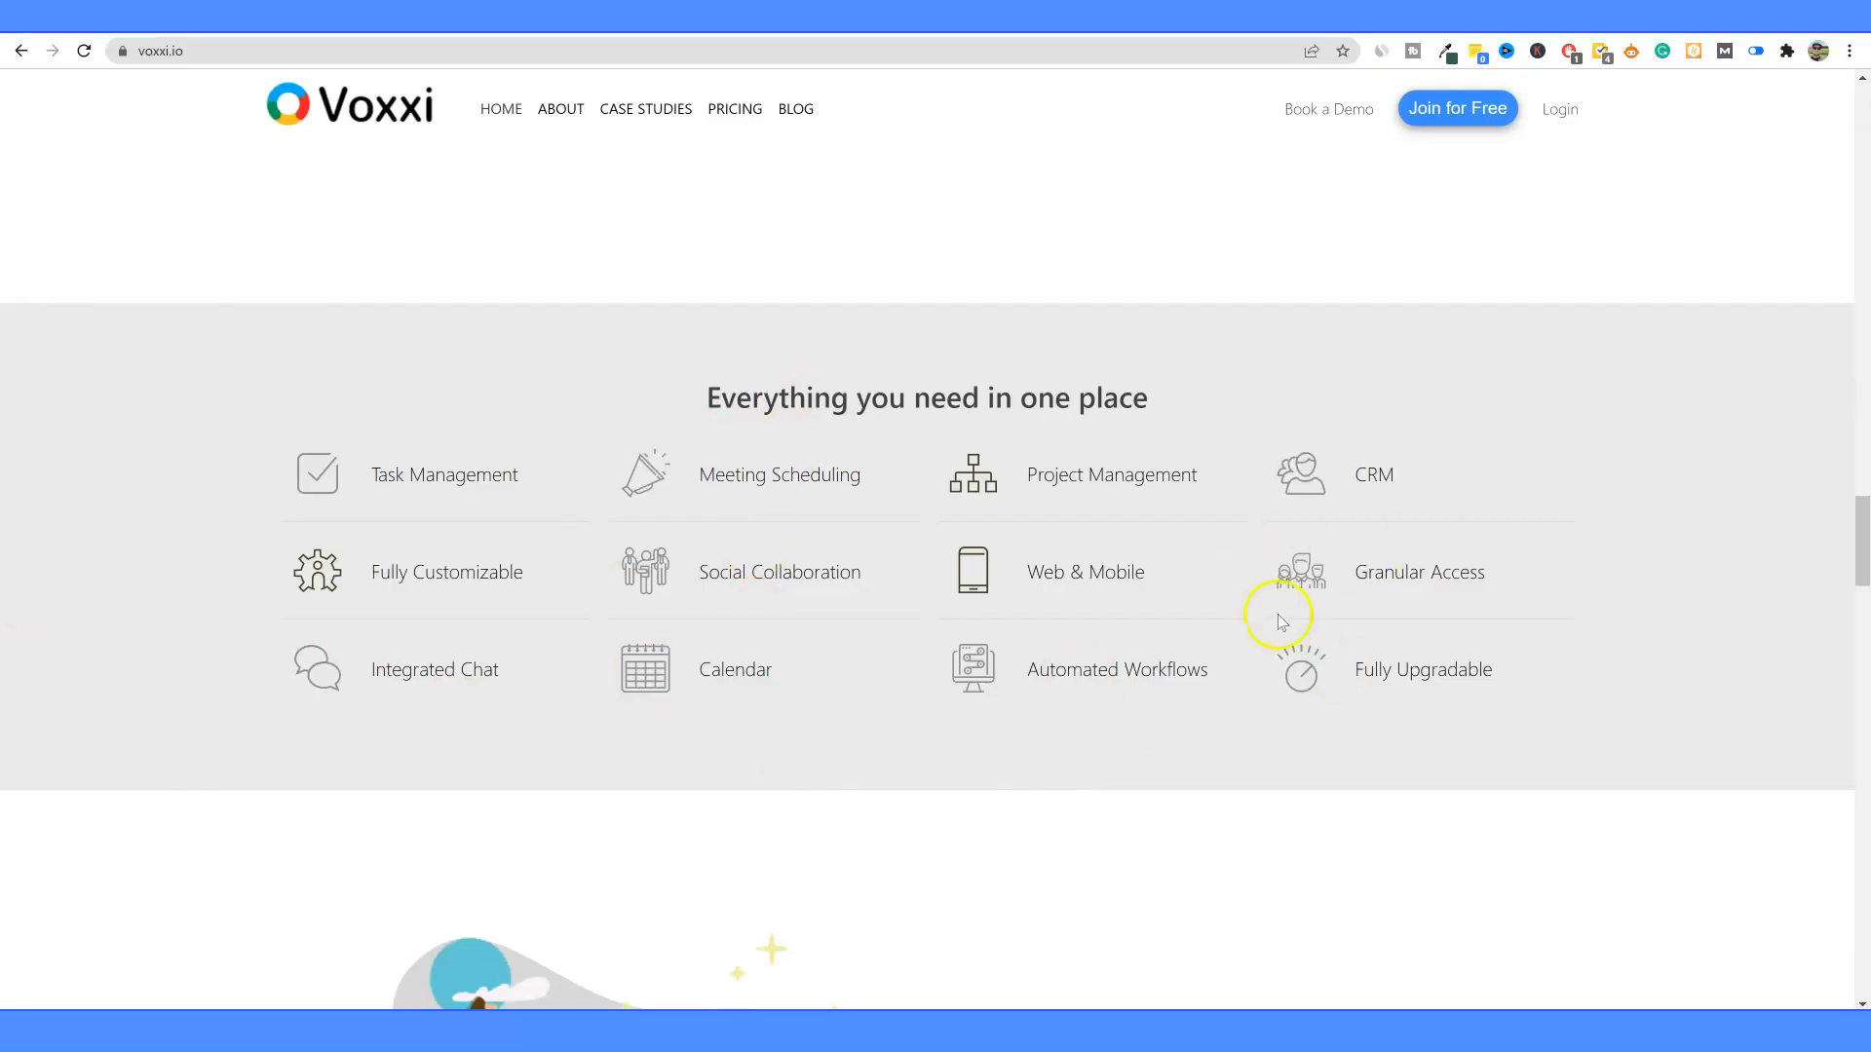
left_click_drag(738, 478, 852, 480)
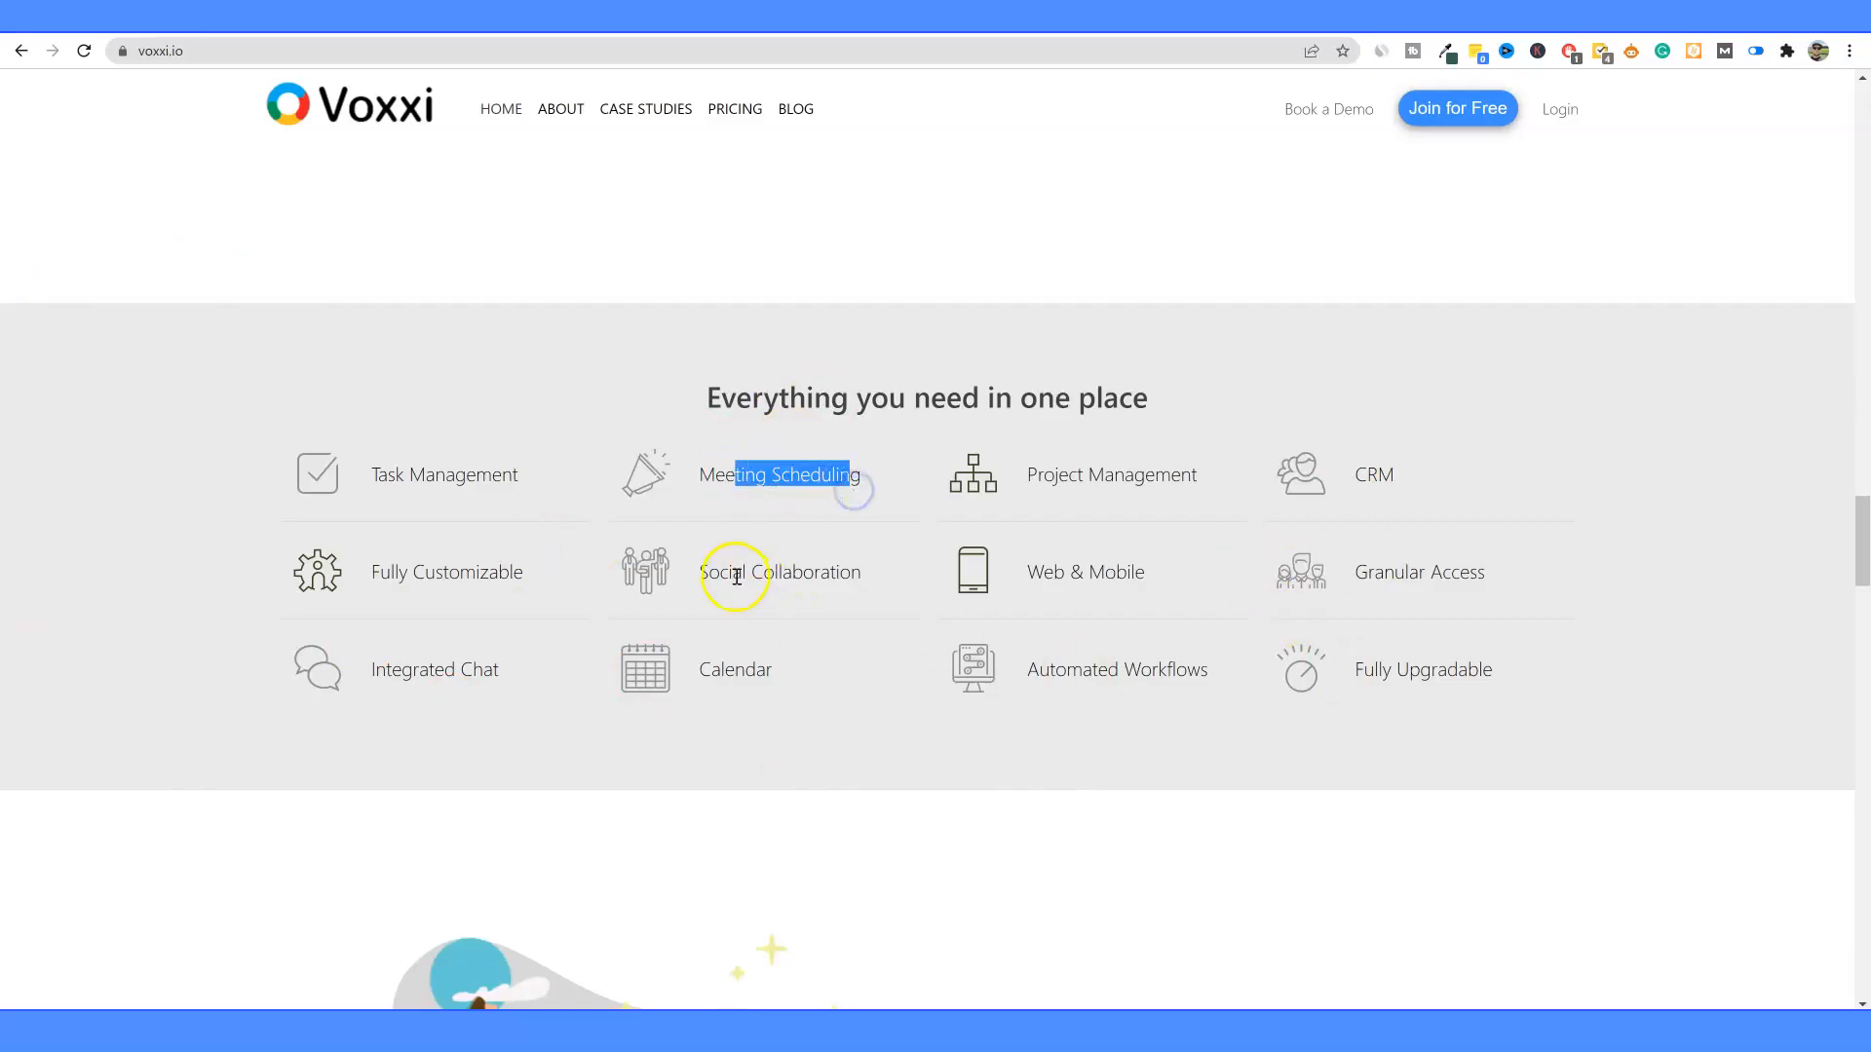
left_click_drag(729, 573, 880, 577)
left_click_drag(706, 670, 776, 670)
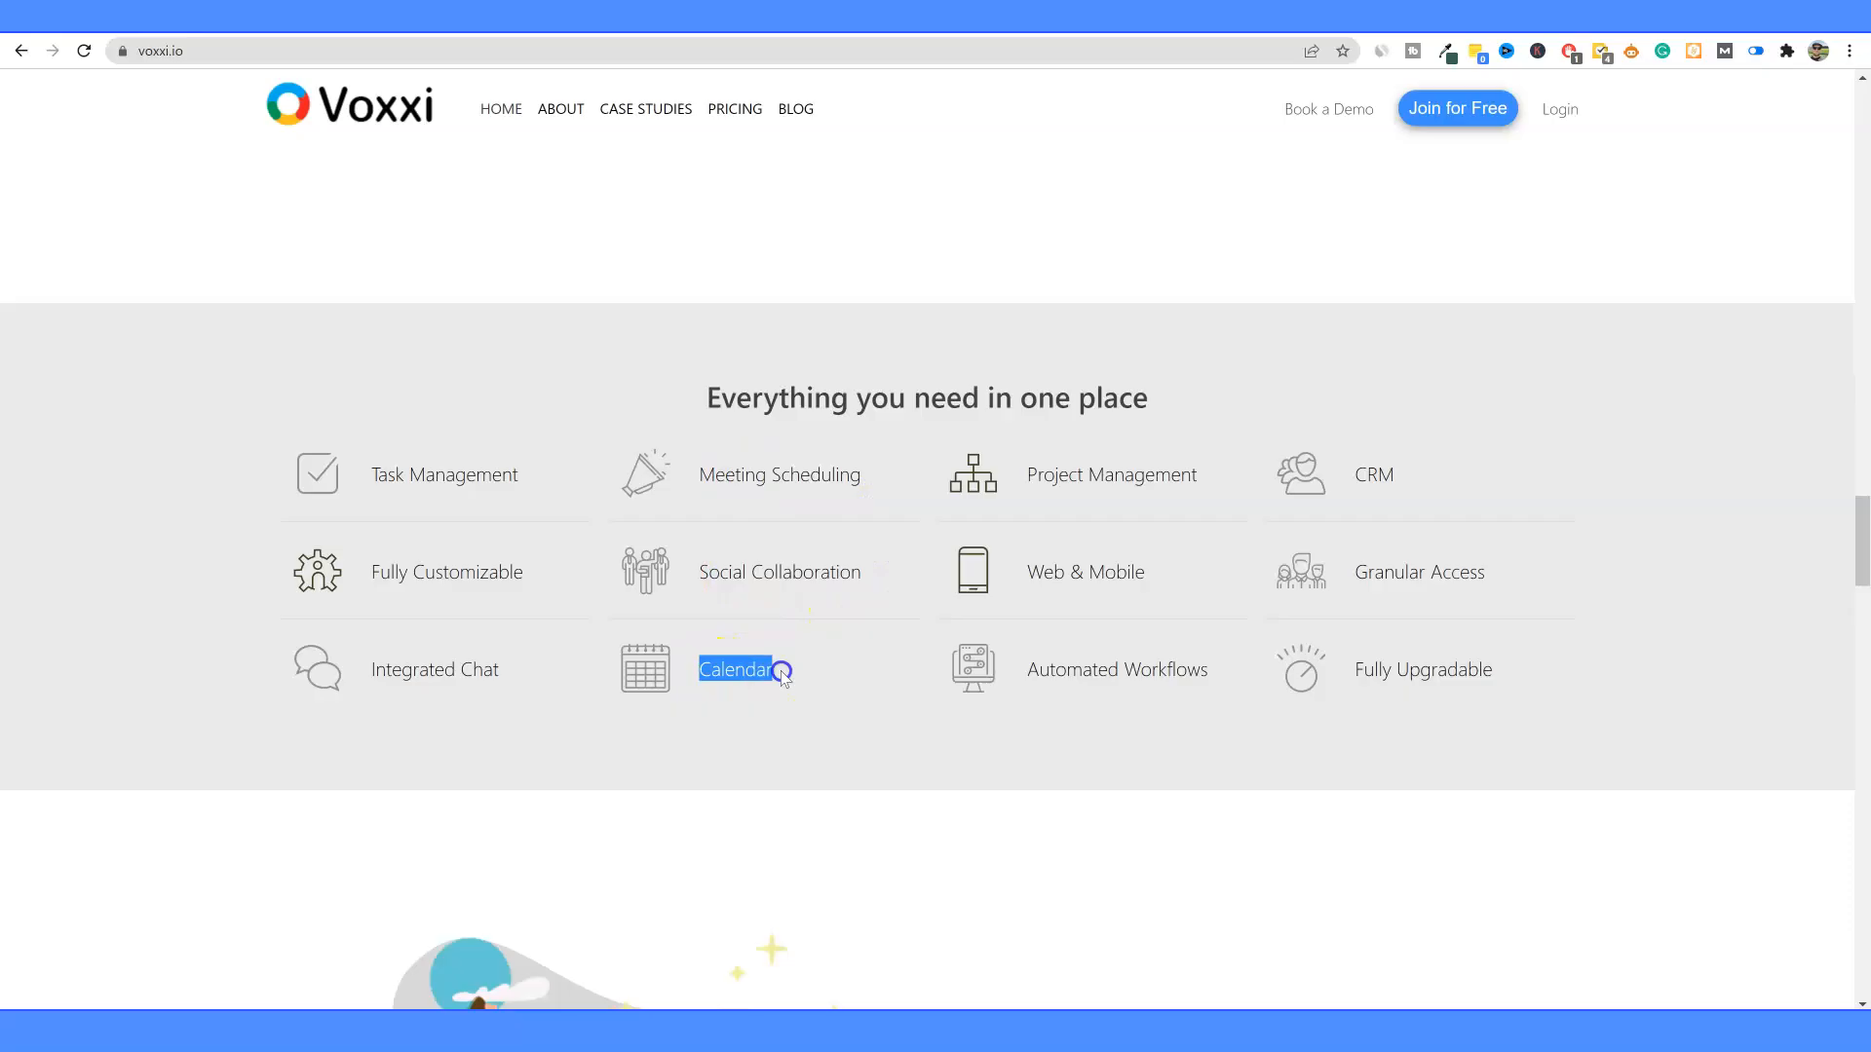
Step: Highlight the remaining features one by one, from Project Management, Web & Mobile and Automated Workflows through CRM, Granular Access and Fully Upgradable
left_click_drag(1035, 478, 1208, 483)
left_click_drag(1027, 575, 1145, 575)
left_click_drag(1032, 674, 1208, 672)
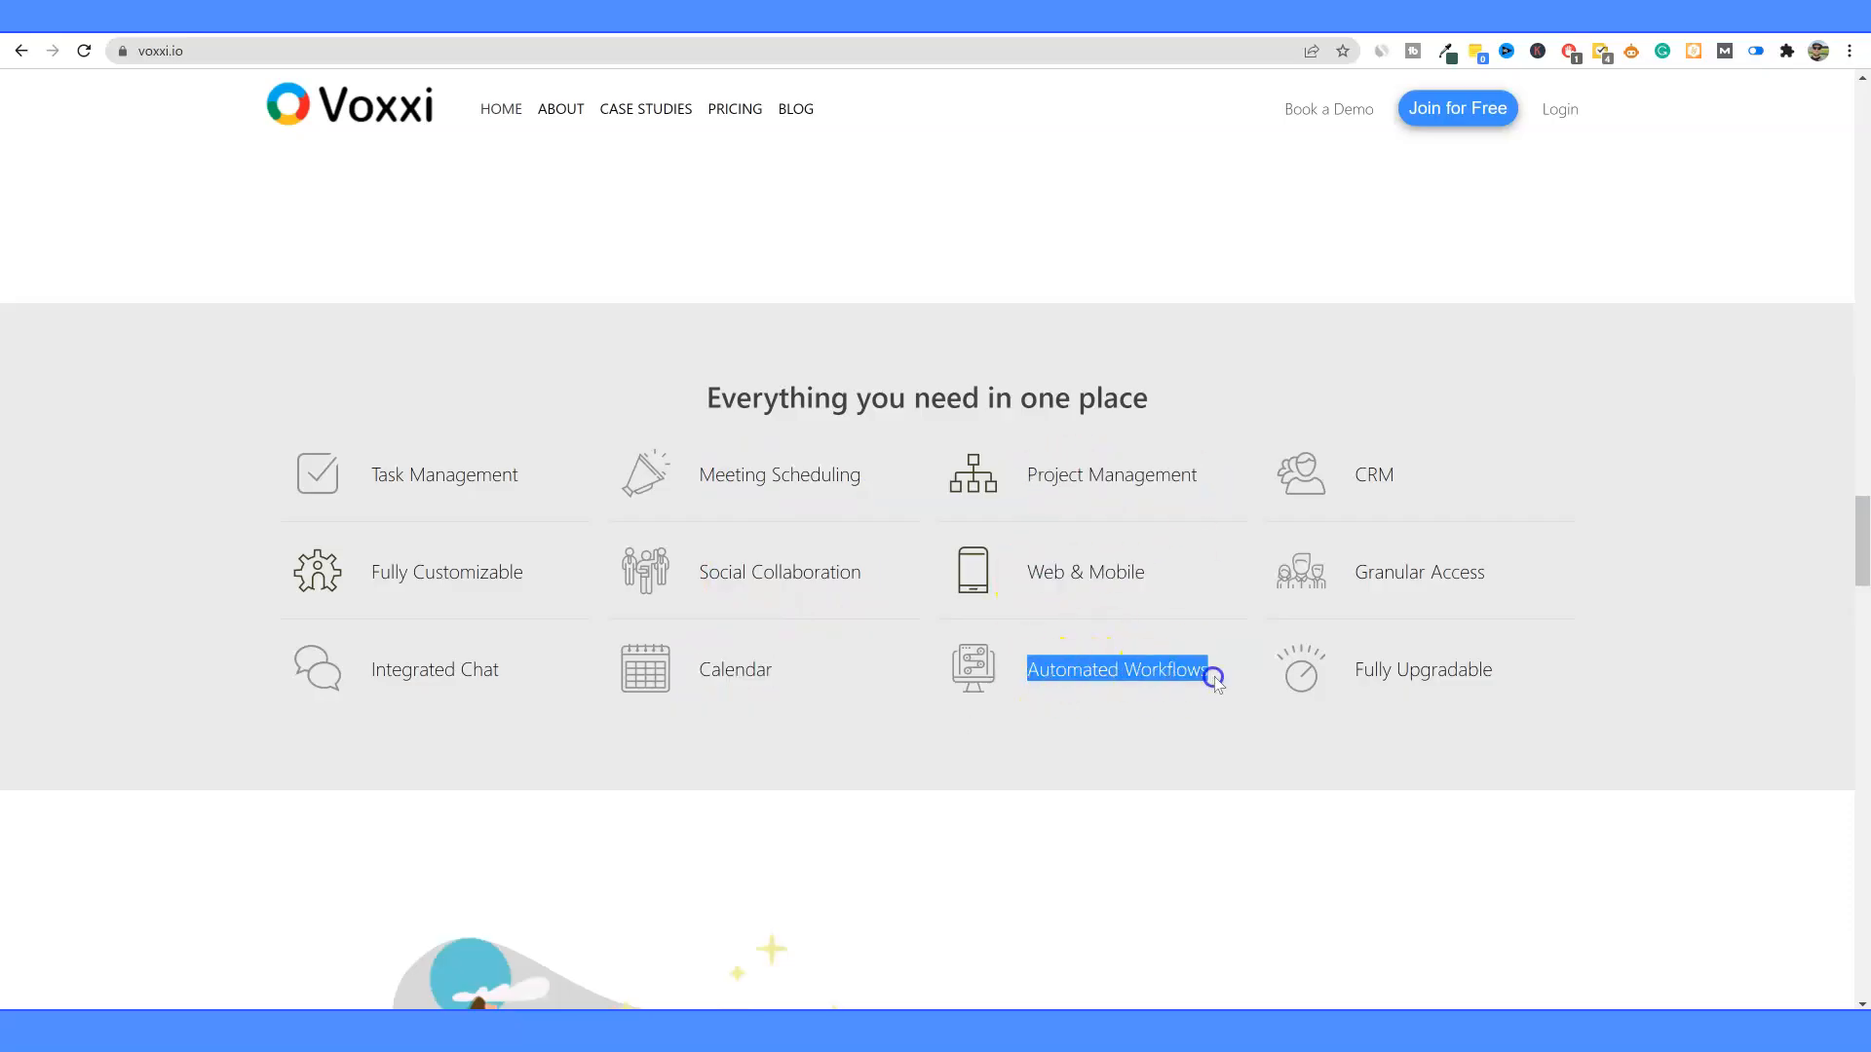
left_click_drag(1353, 477, 1432, 477)
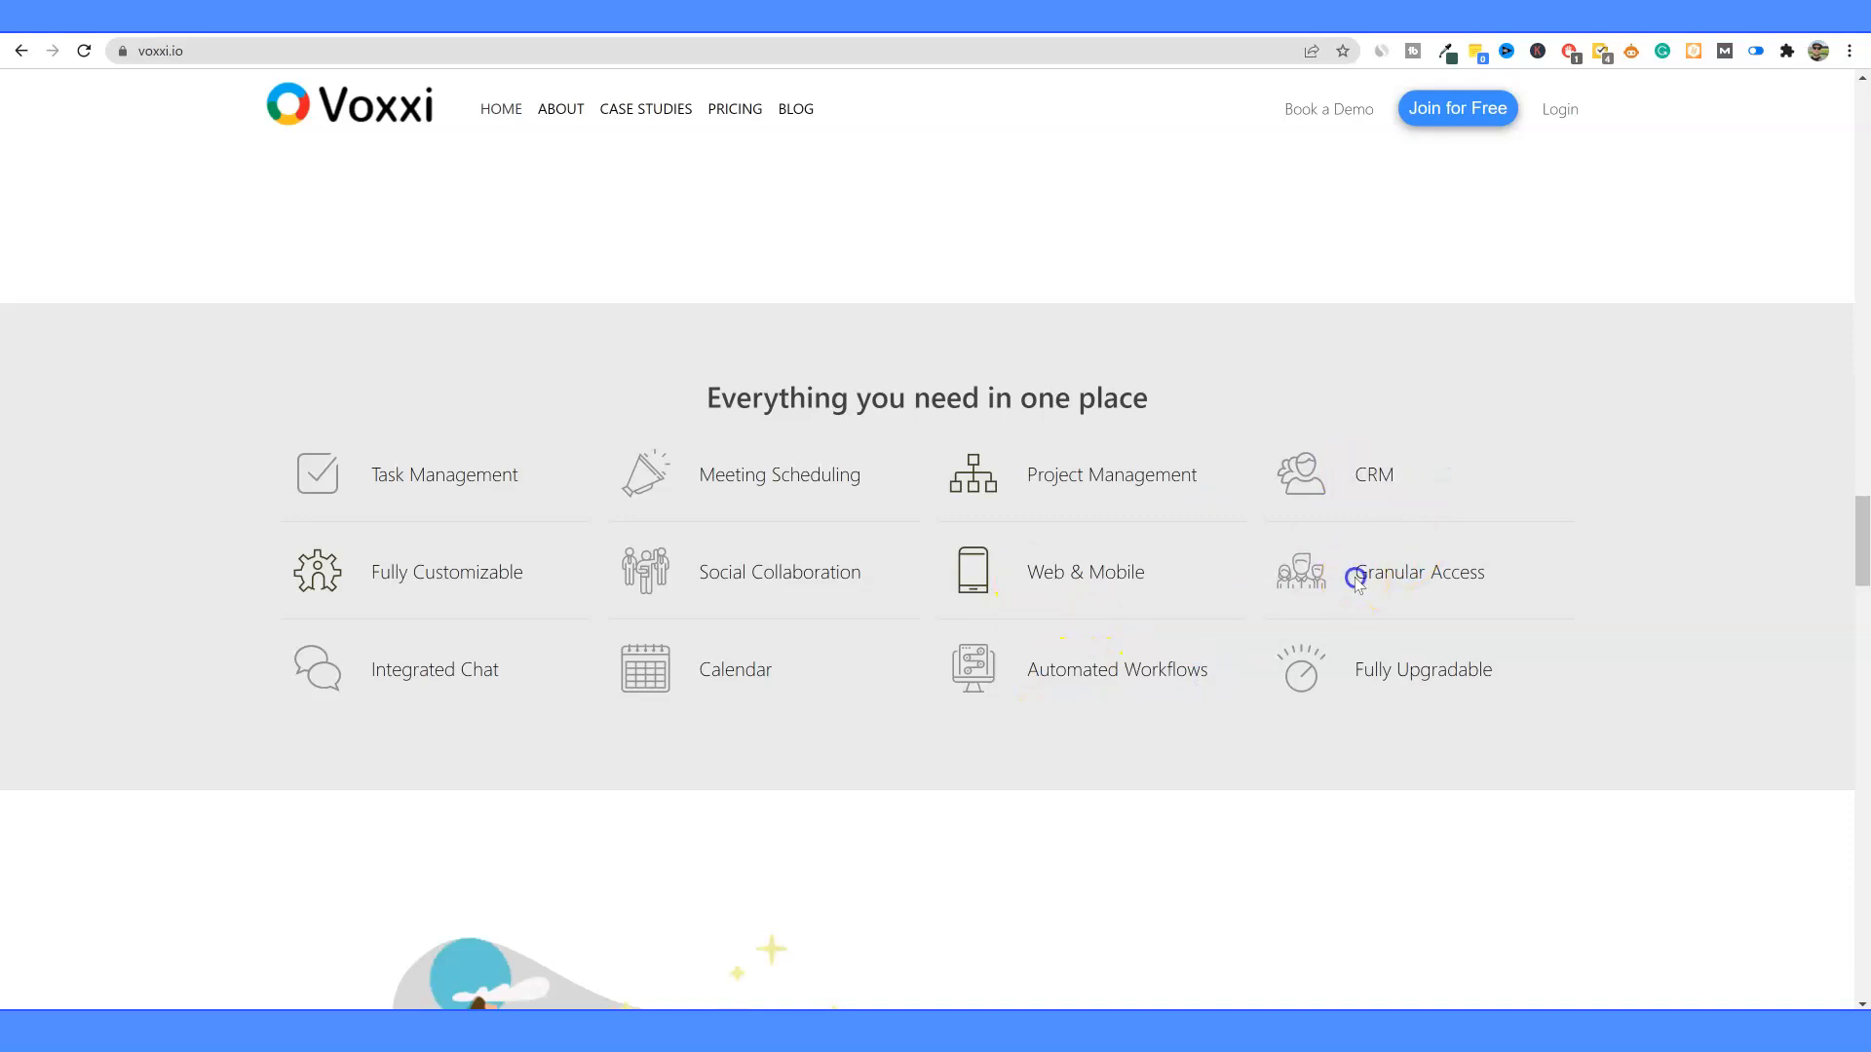
left_click_drag(1352, 576, 1489, 576)
left_click_drag(1361, 670, 1482, 670)
Step: Look over the Extendable & Friendly No Code section and return to Voxxi Security Practices
scroll(1120, 633, "down", 5)
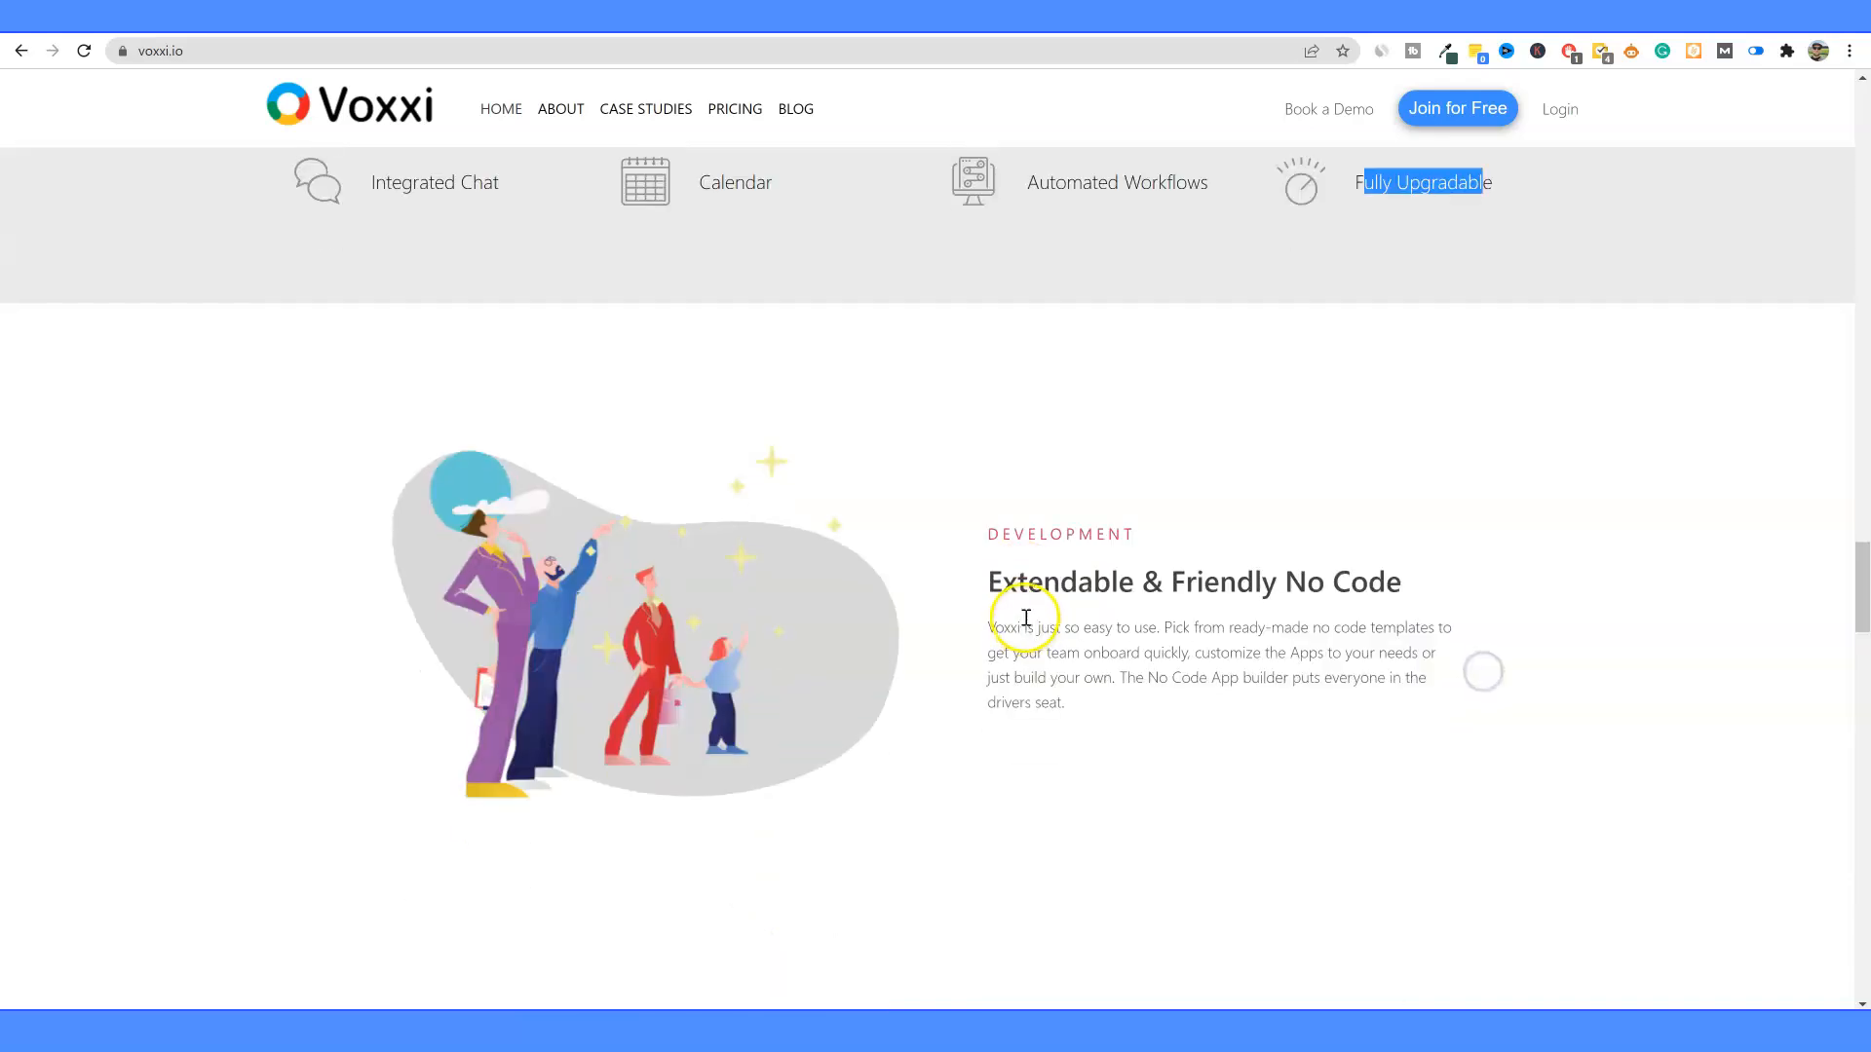
scroll(1189, 589, "down", 1)
scroll(1242, 590, "up", 11)
scroll(1251, 582, "up", 10)
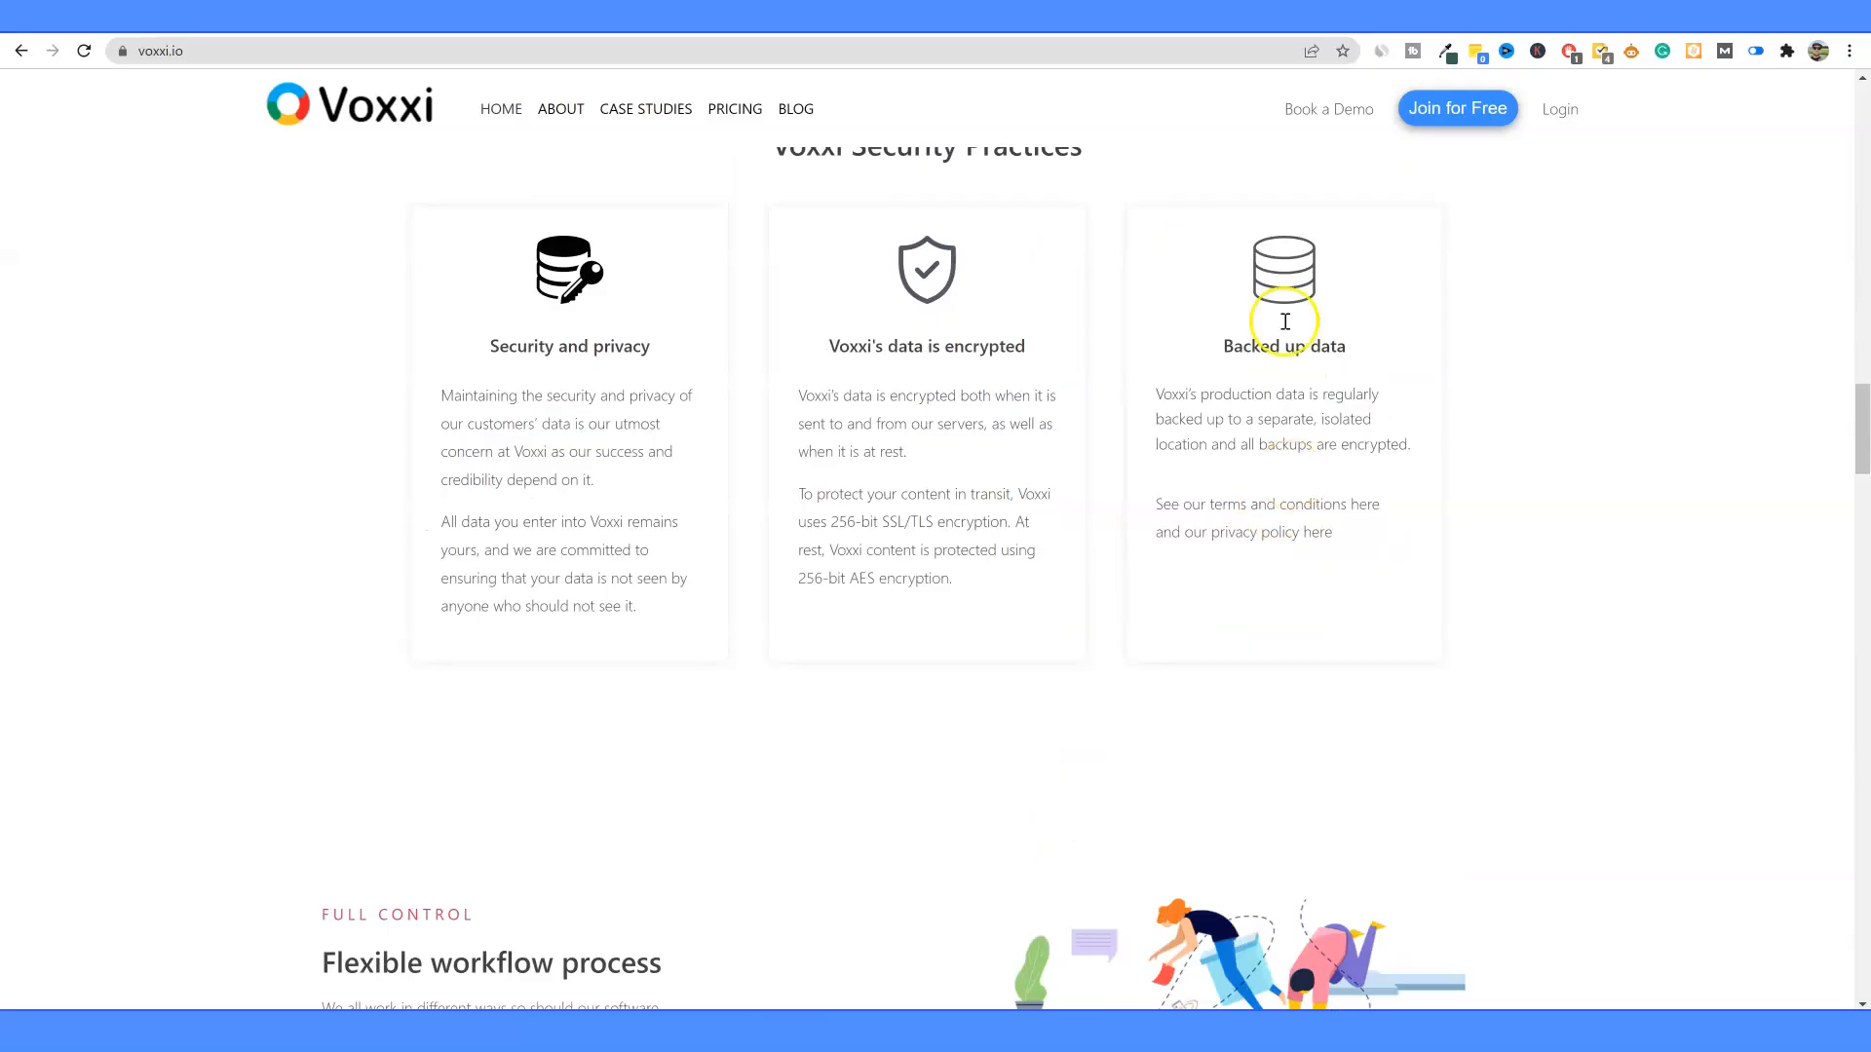
Step: Open the Voxxi pricing page and compare the usage, essentials and advanced features of the Free, Plus, Pro and Enterprise plans
left_click(721, 115)
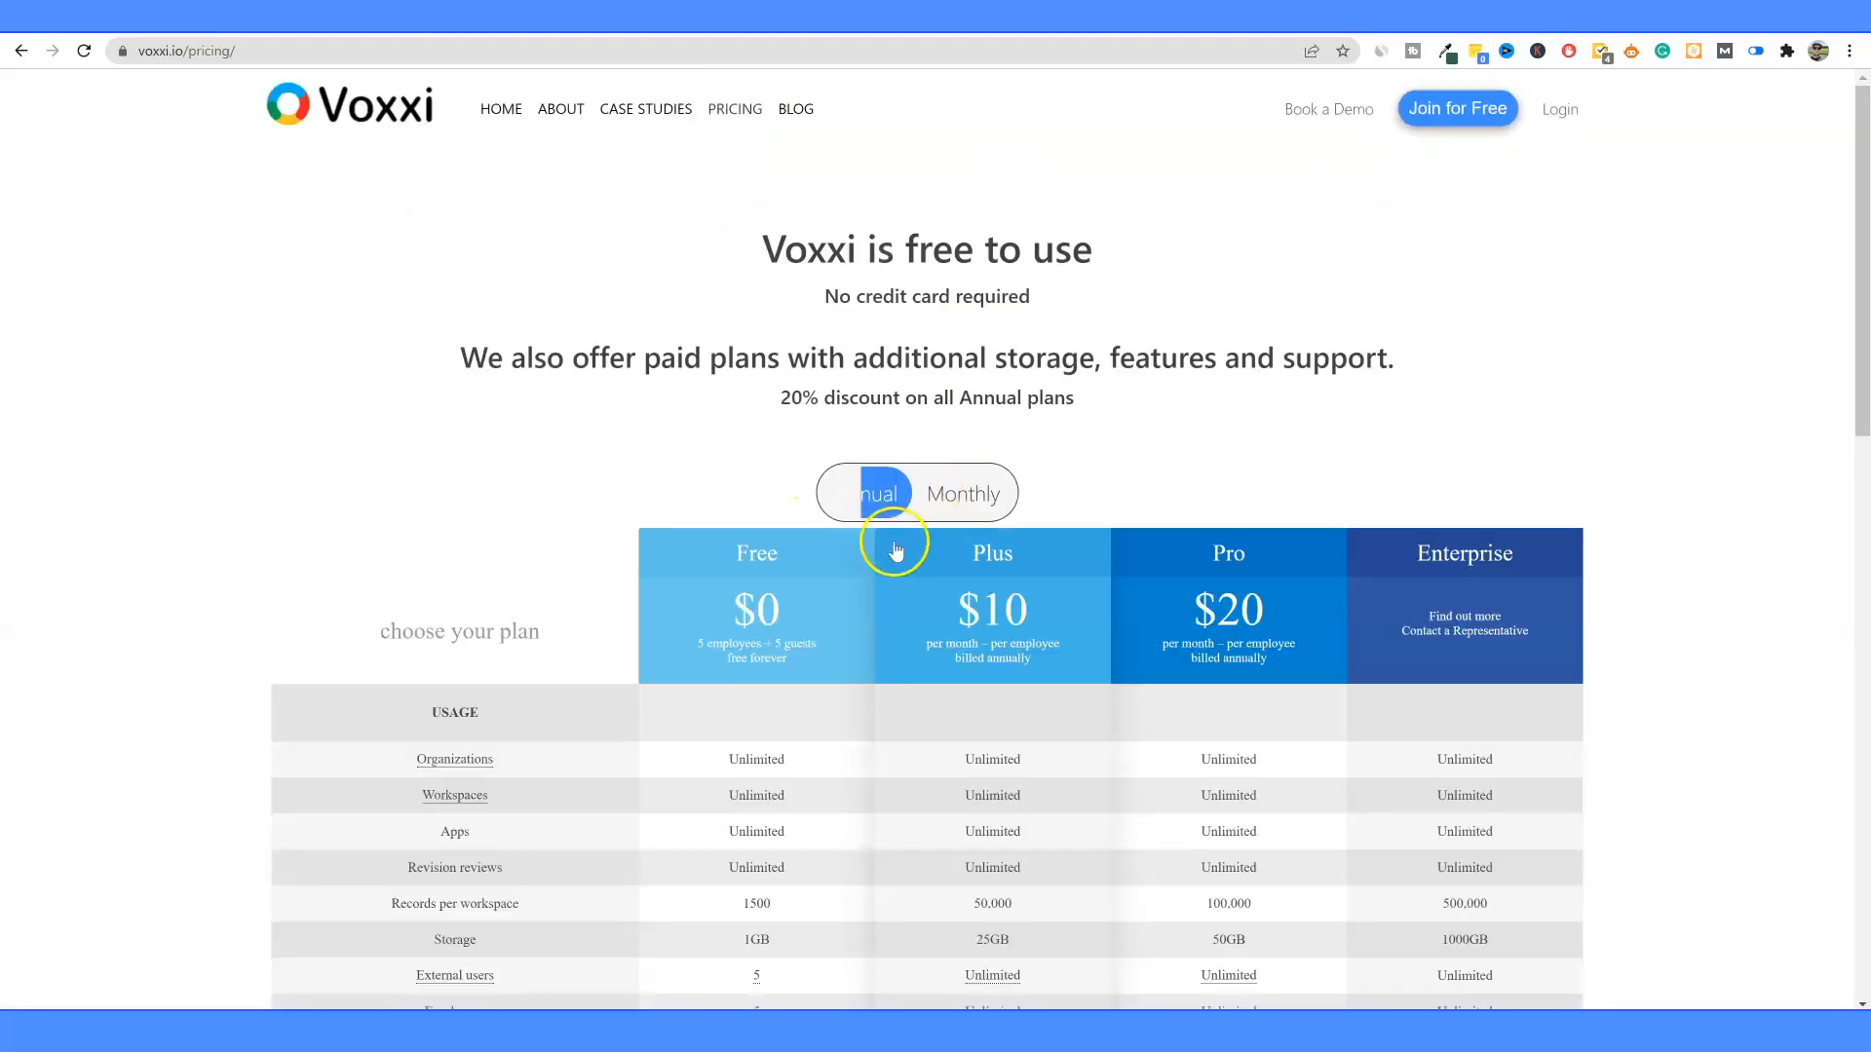
scroll(701, 609, "down", 2)
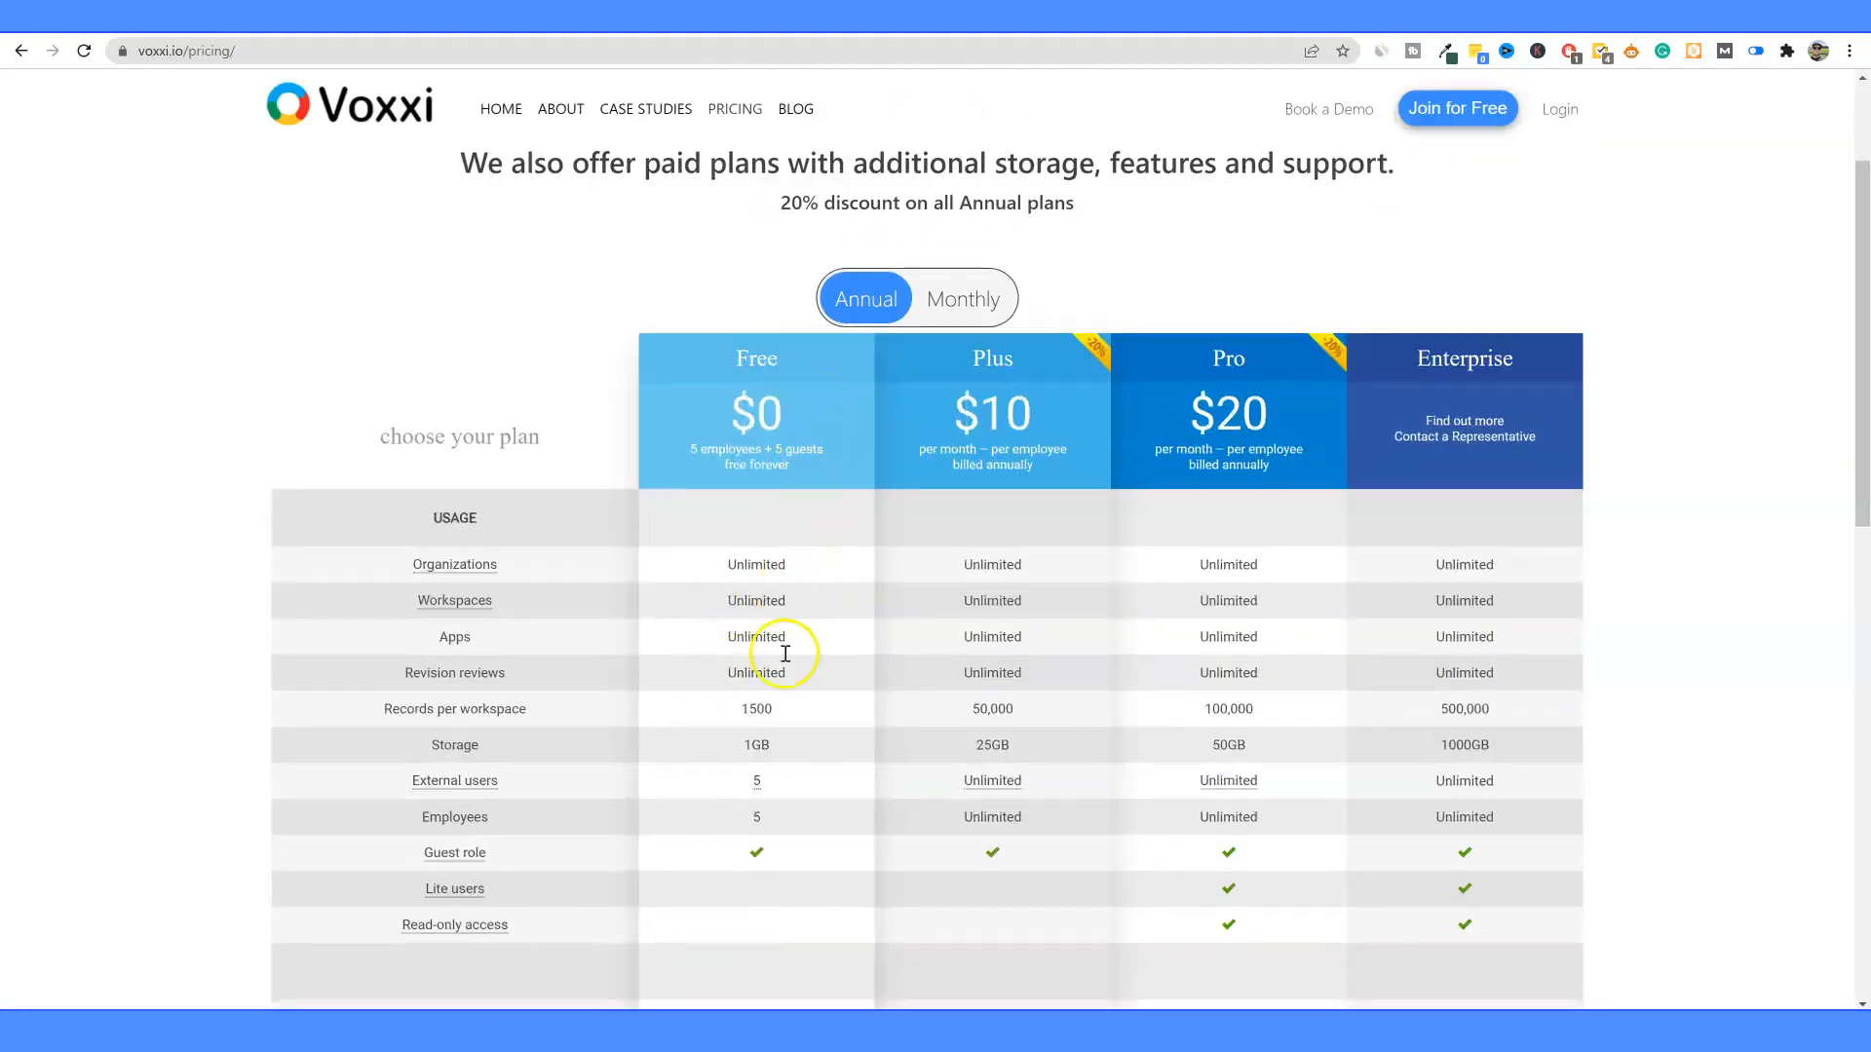
scroll(699, 826, "down", 1)
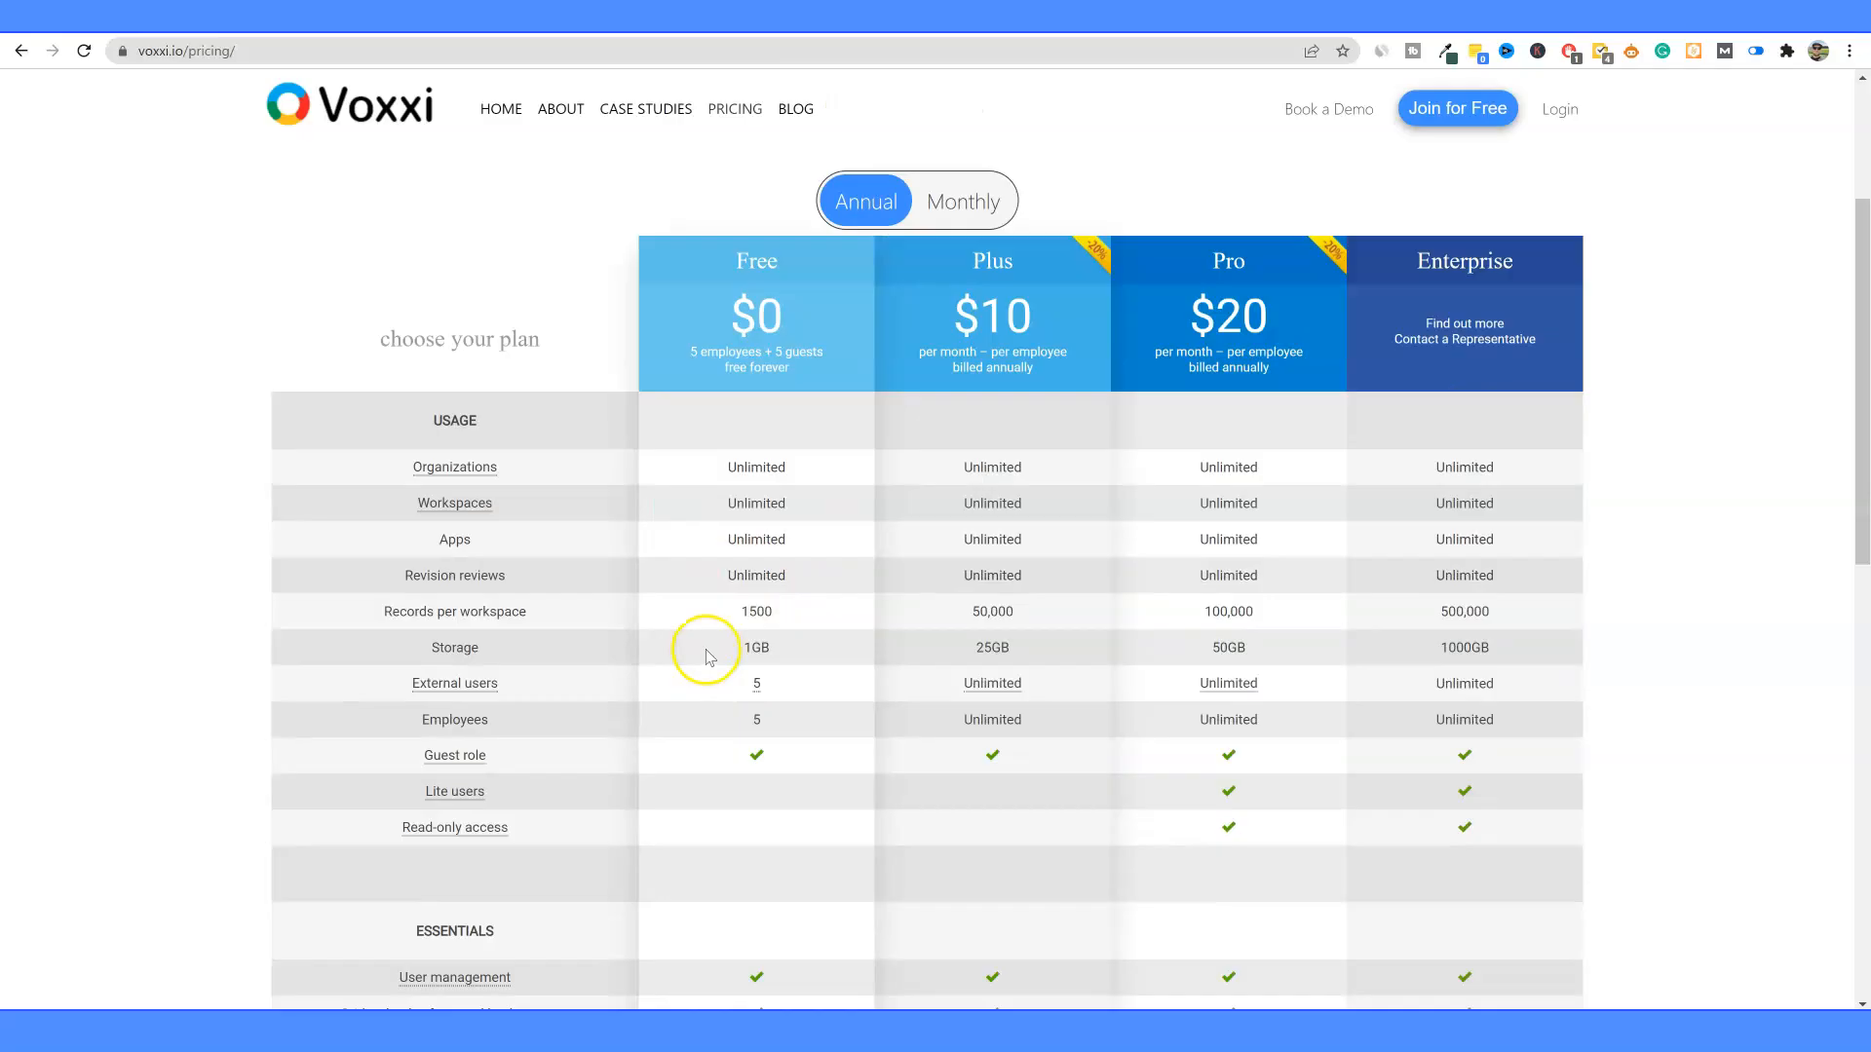
scroll(755, 820, "down", 4)
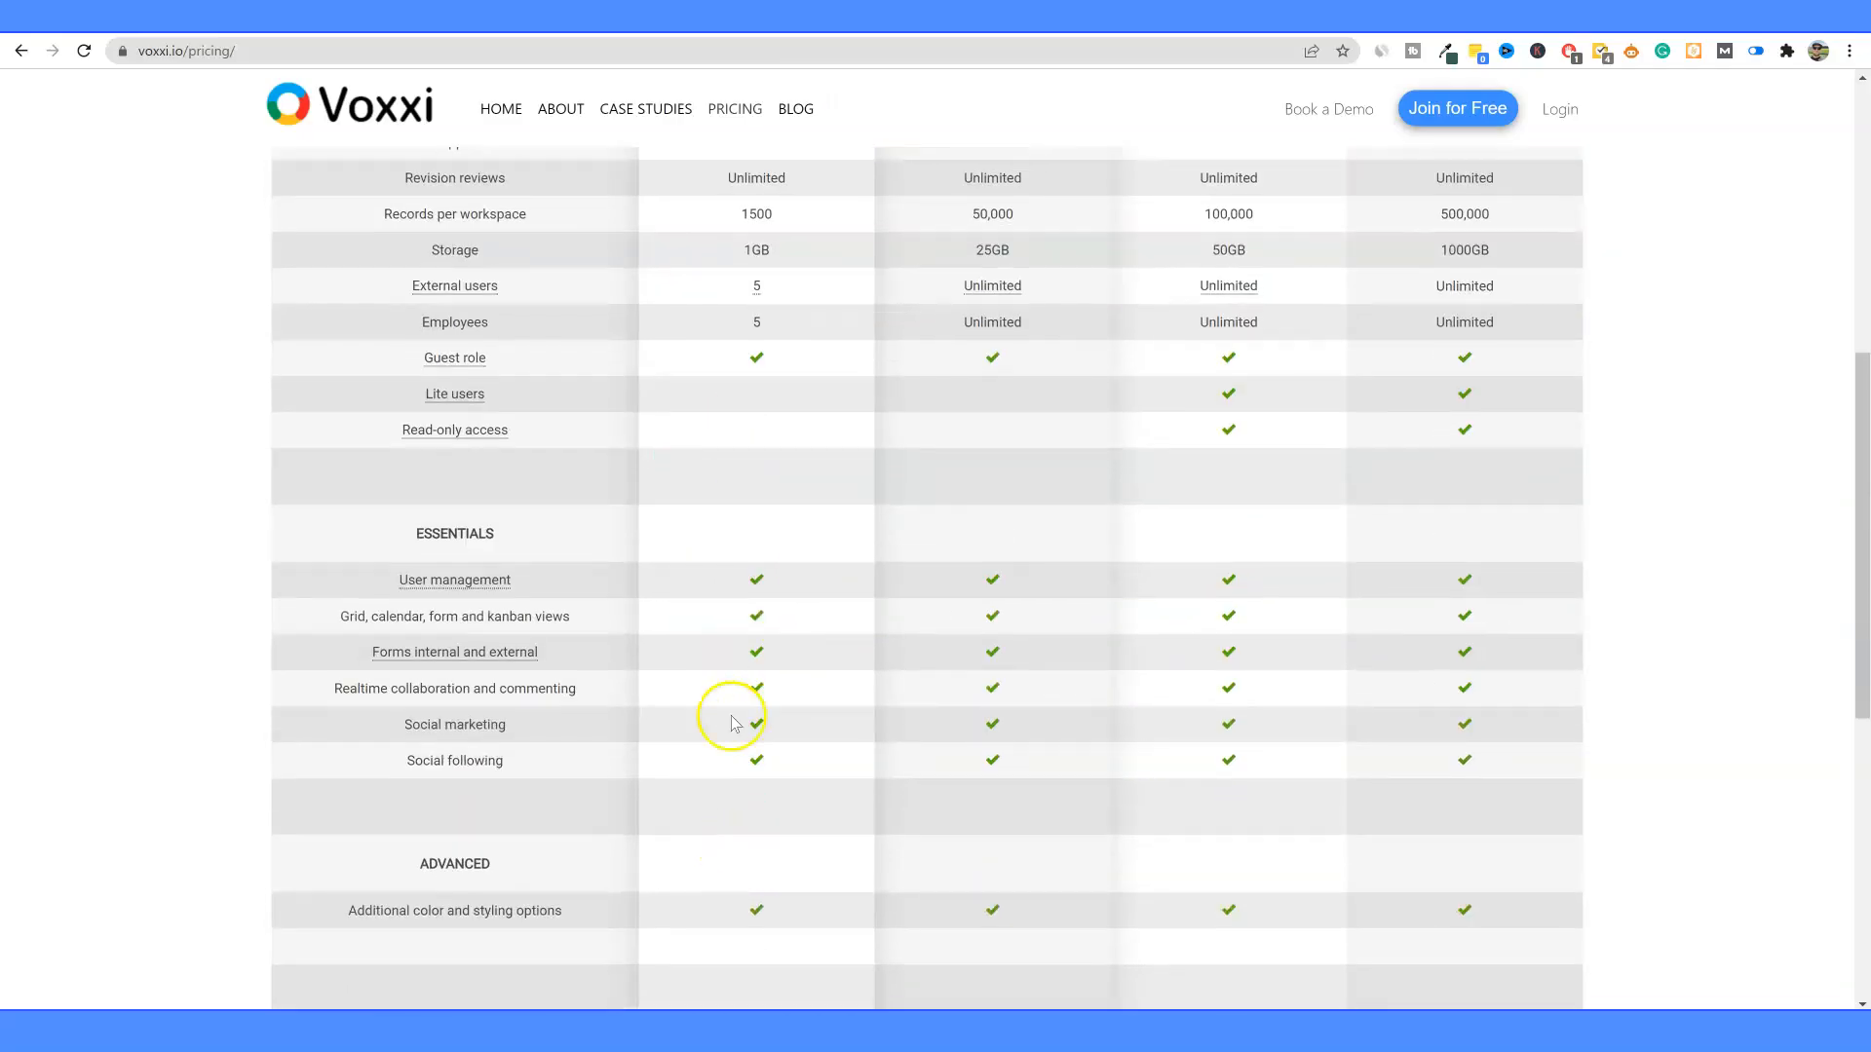
scroll(731, 718, "up", 4)
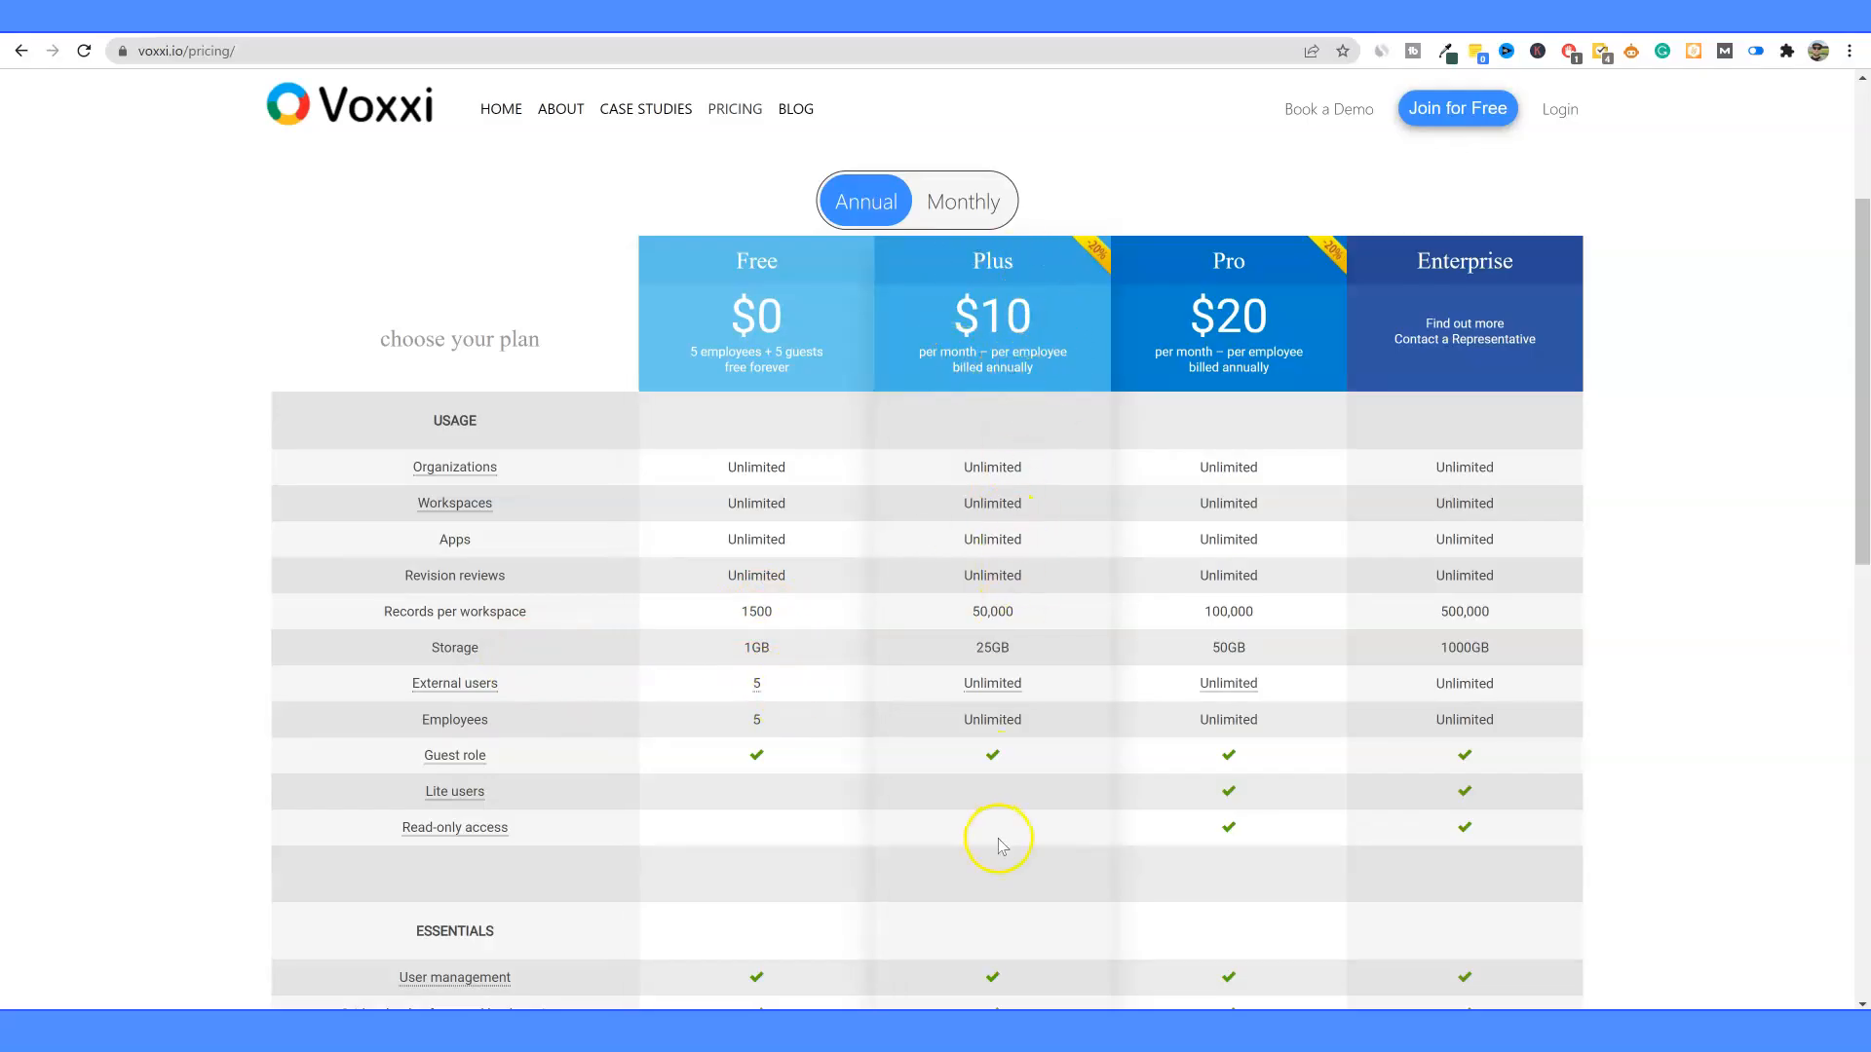
scroll(1501, 497, "down", 5)
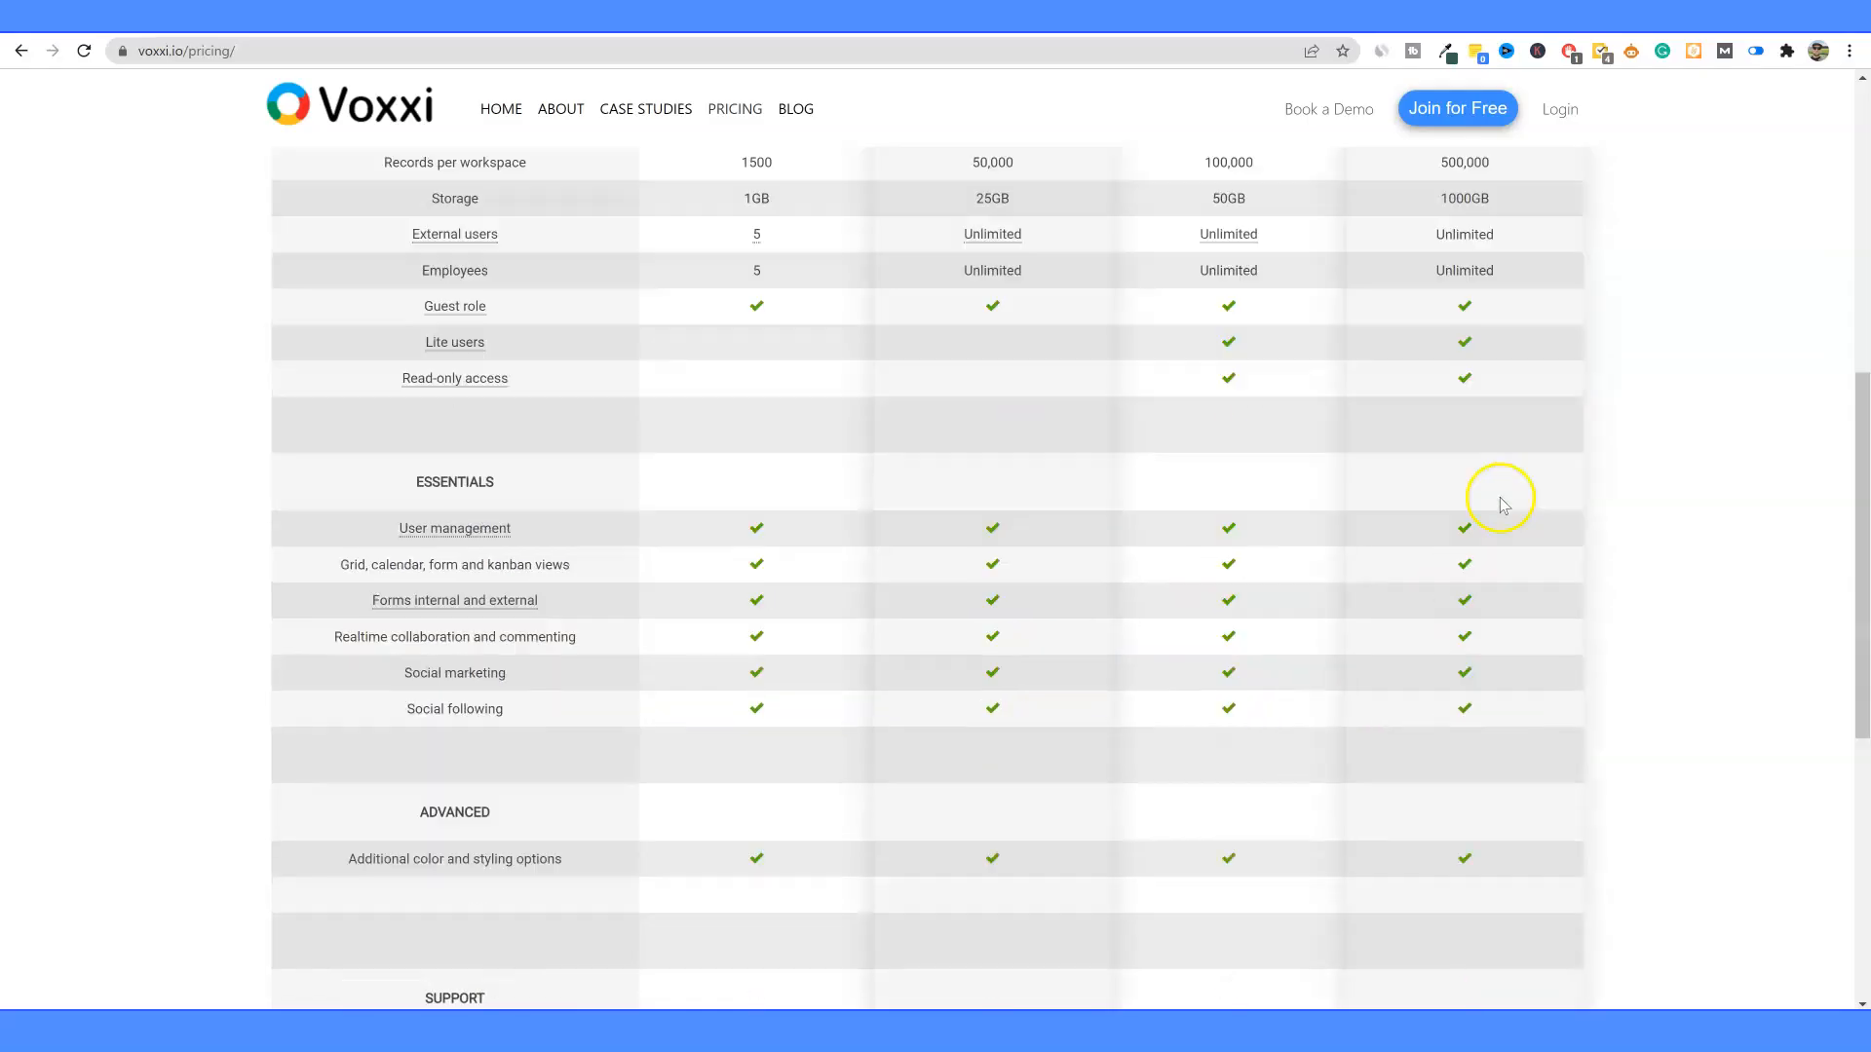
scroll(1500, 502, "down", 7)
scroll(1491, 509, "up", 14)
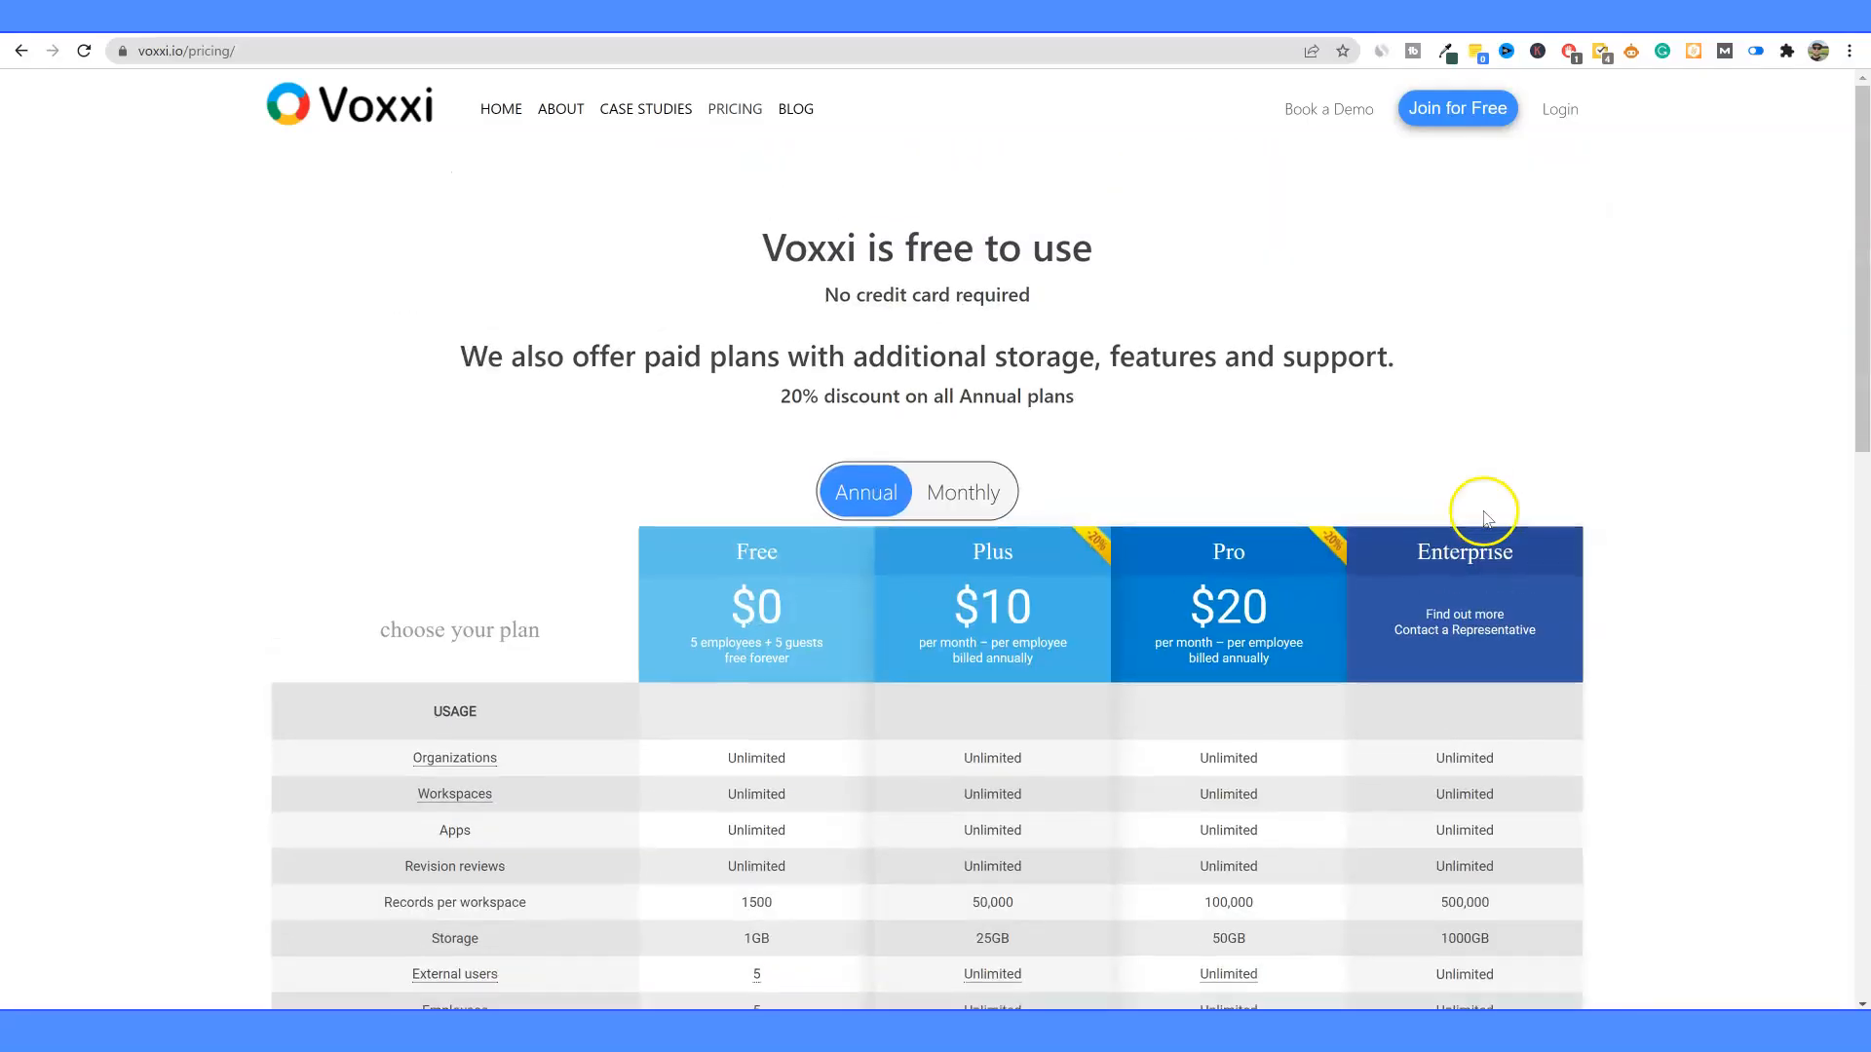
scroll(1476, 497, "down", 3)
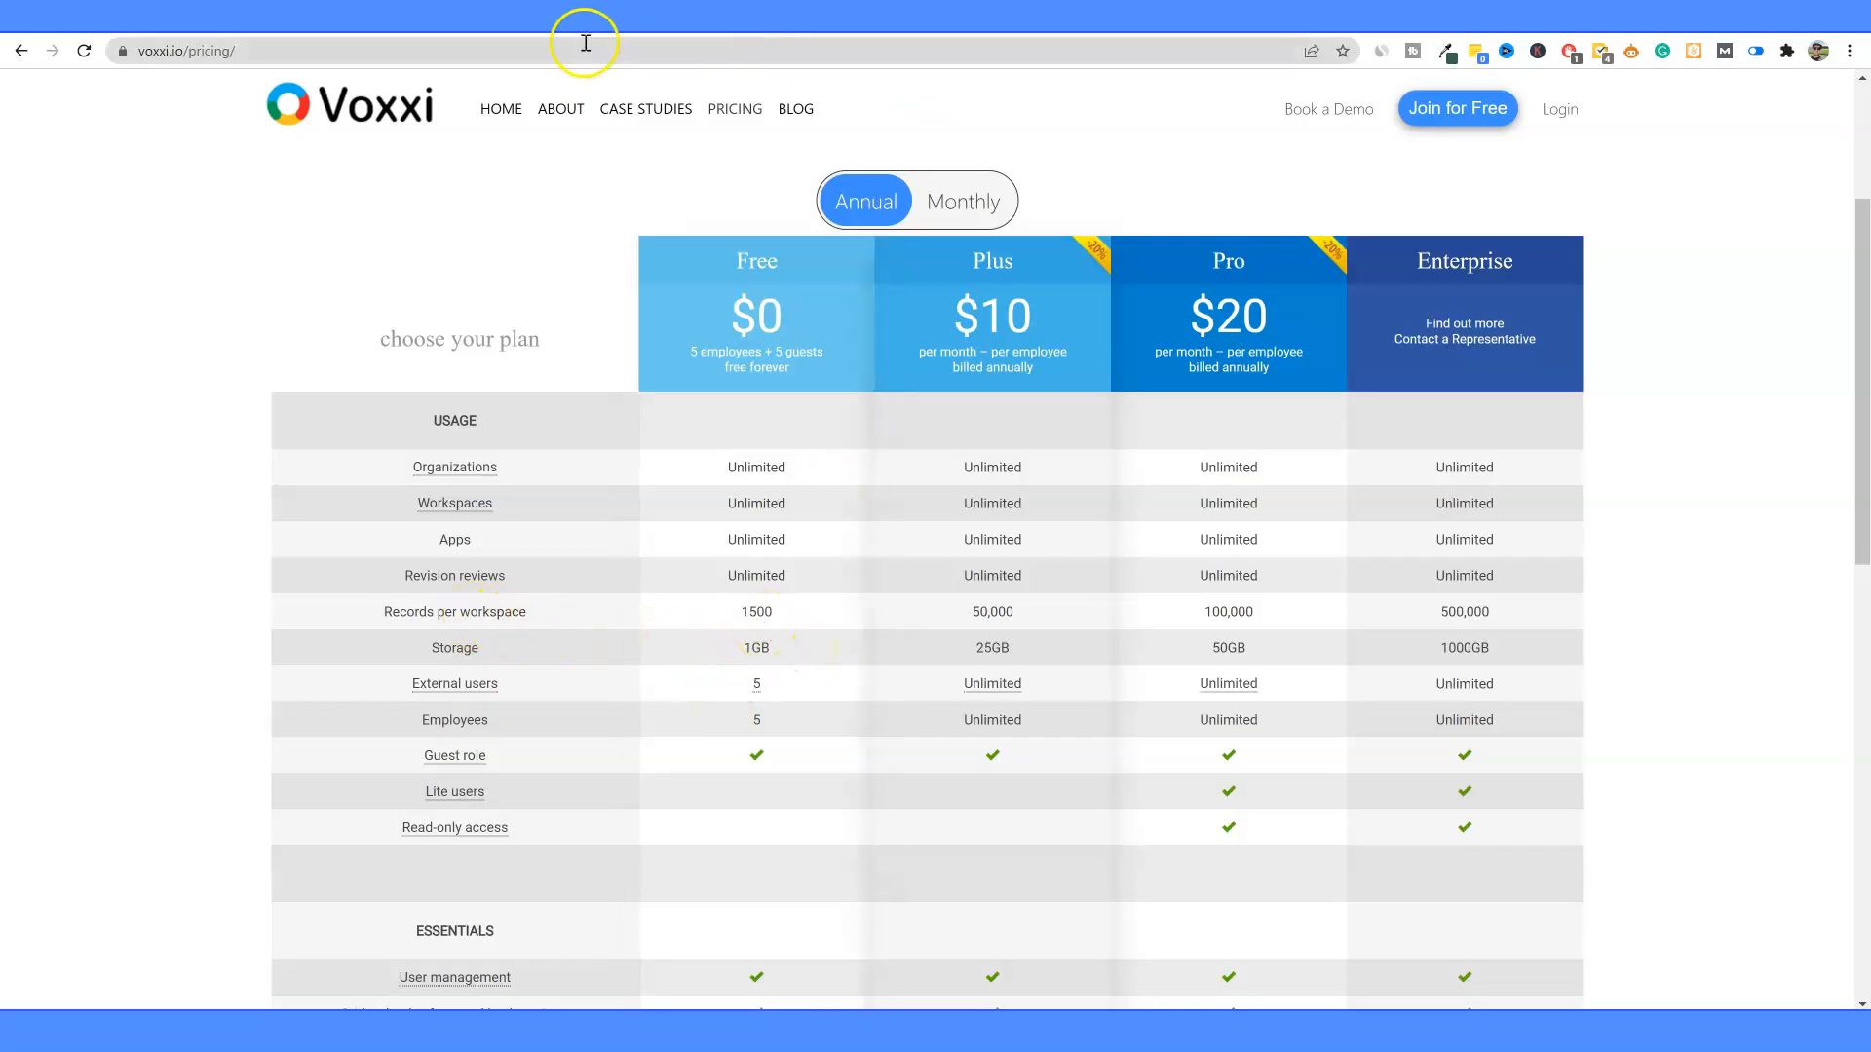
Step: Compare the AppSumo deal's plan features with the Plus plan on the Voxxi pricing page, highlighting the Plus plan's records per workspace
left_click(665, 18)
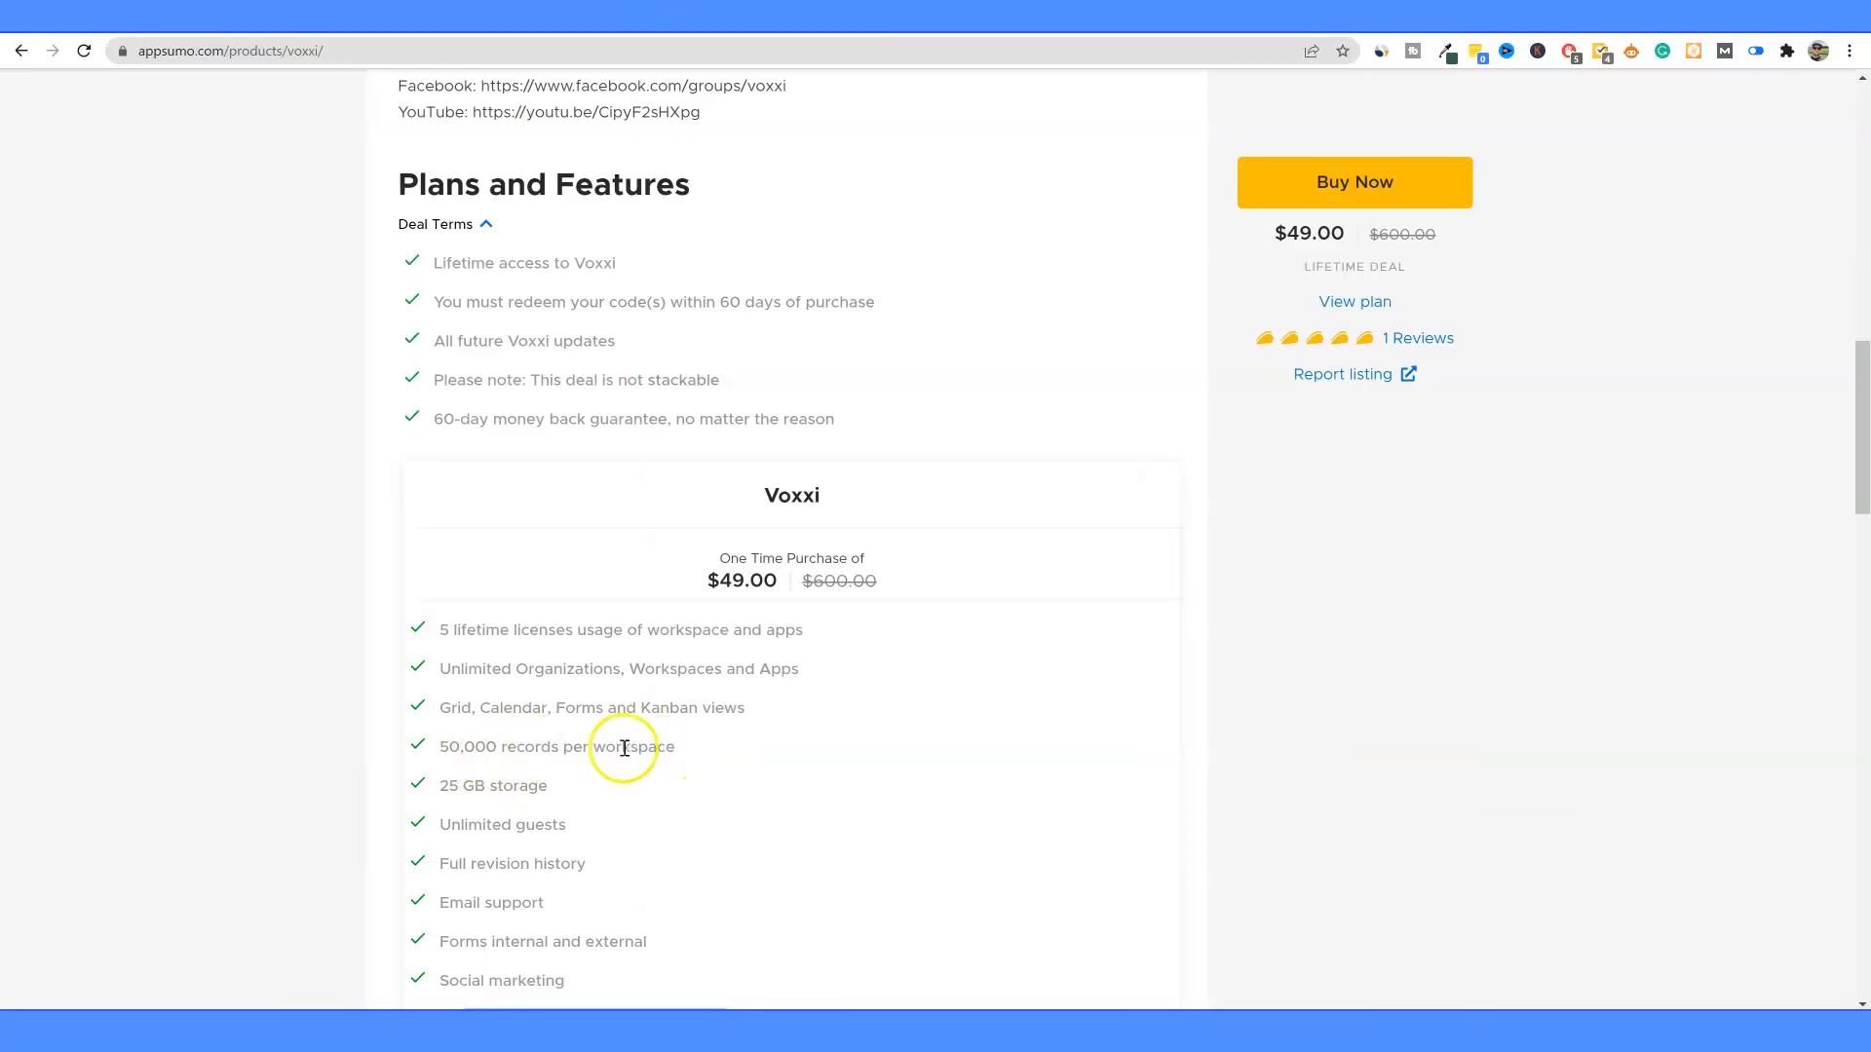
left_click(578, 21)
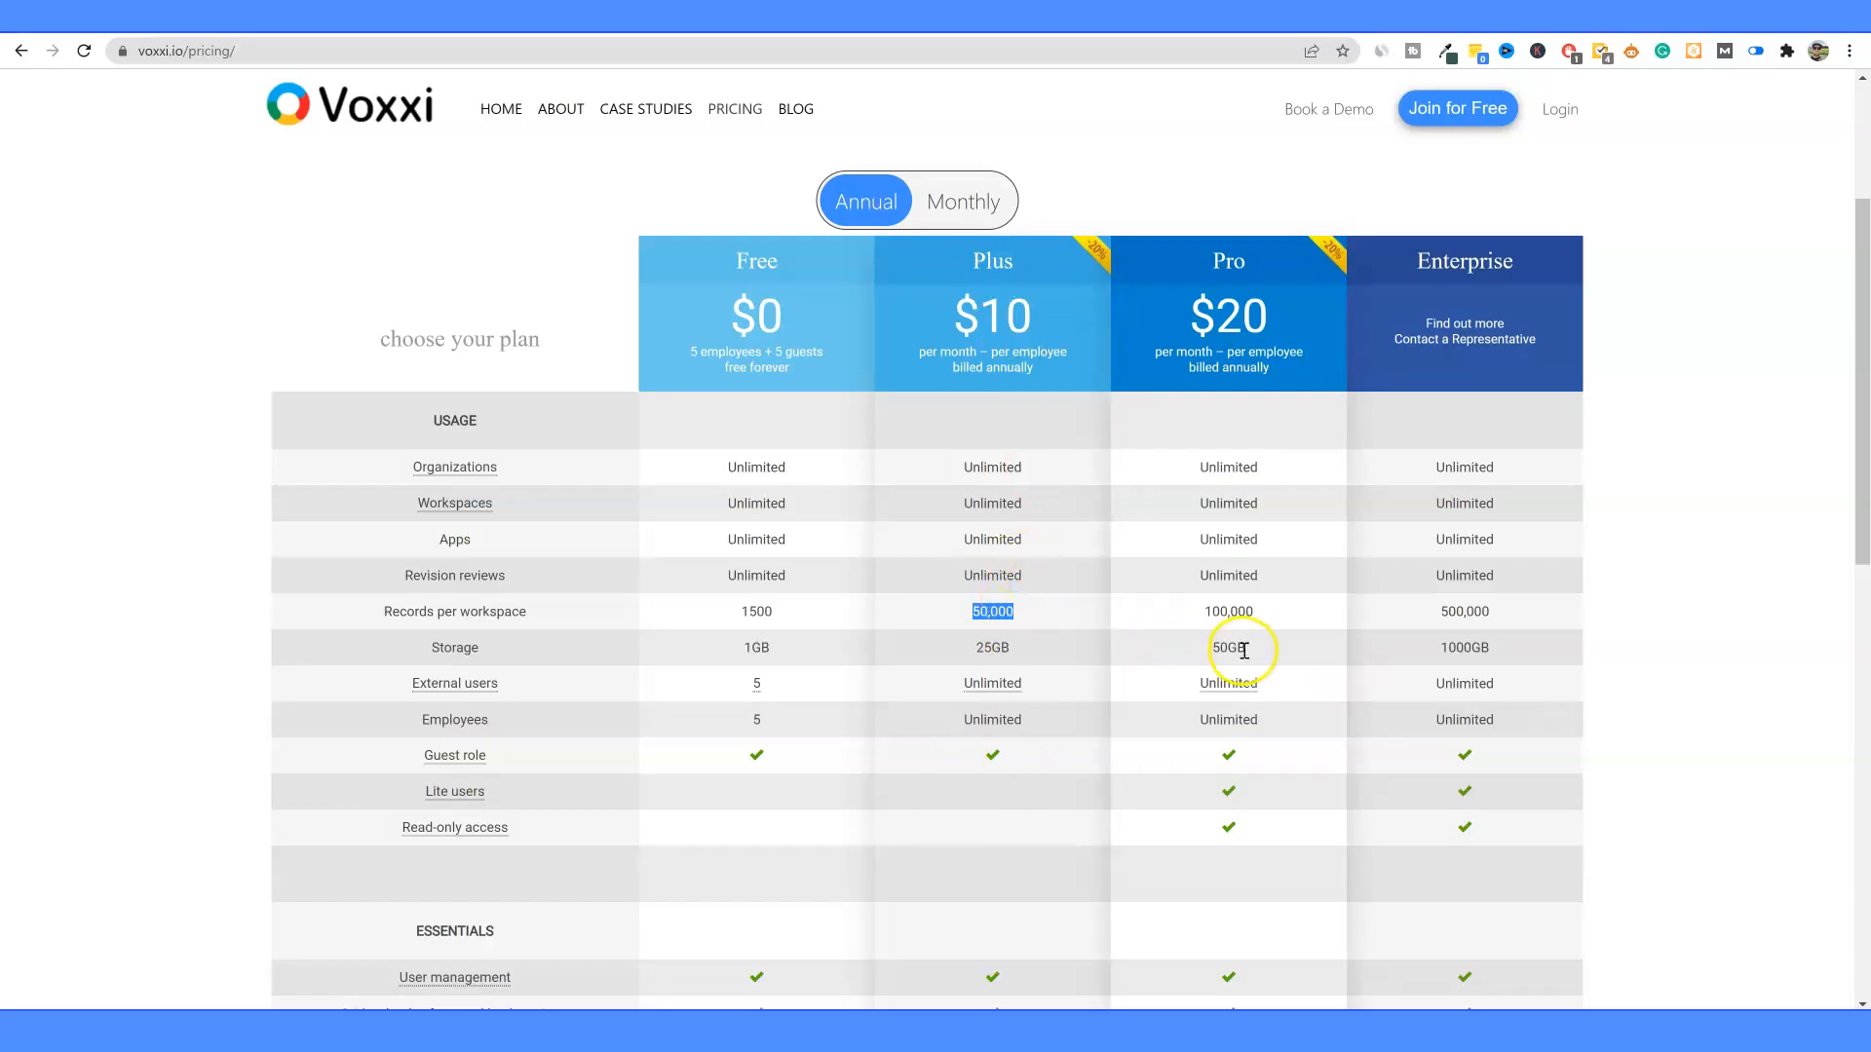
left_click(500, 17)
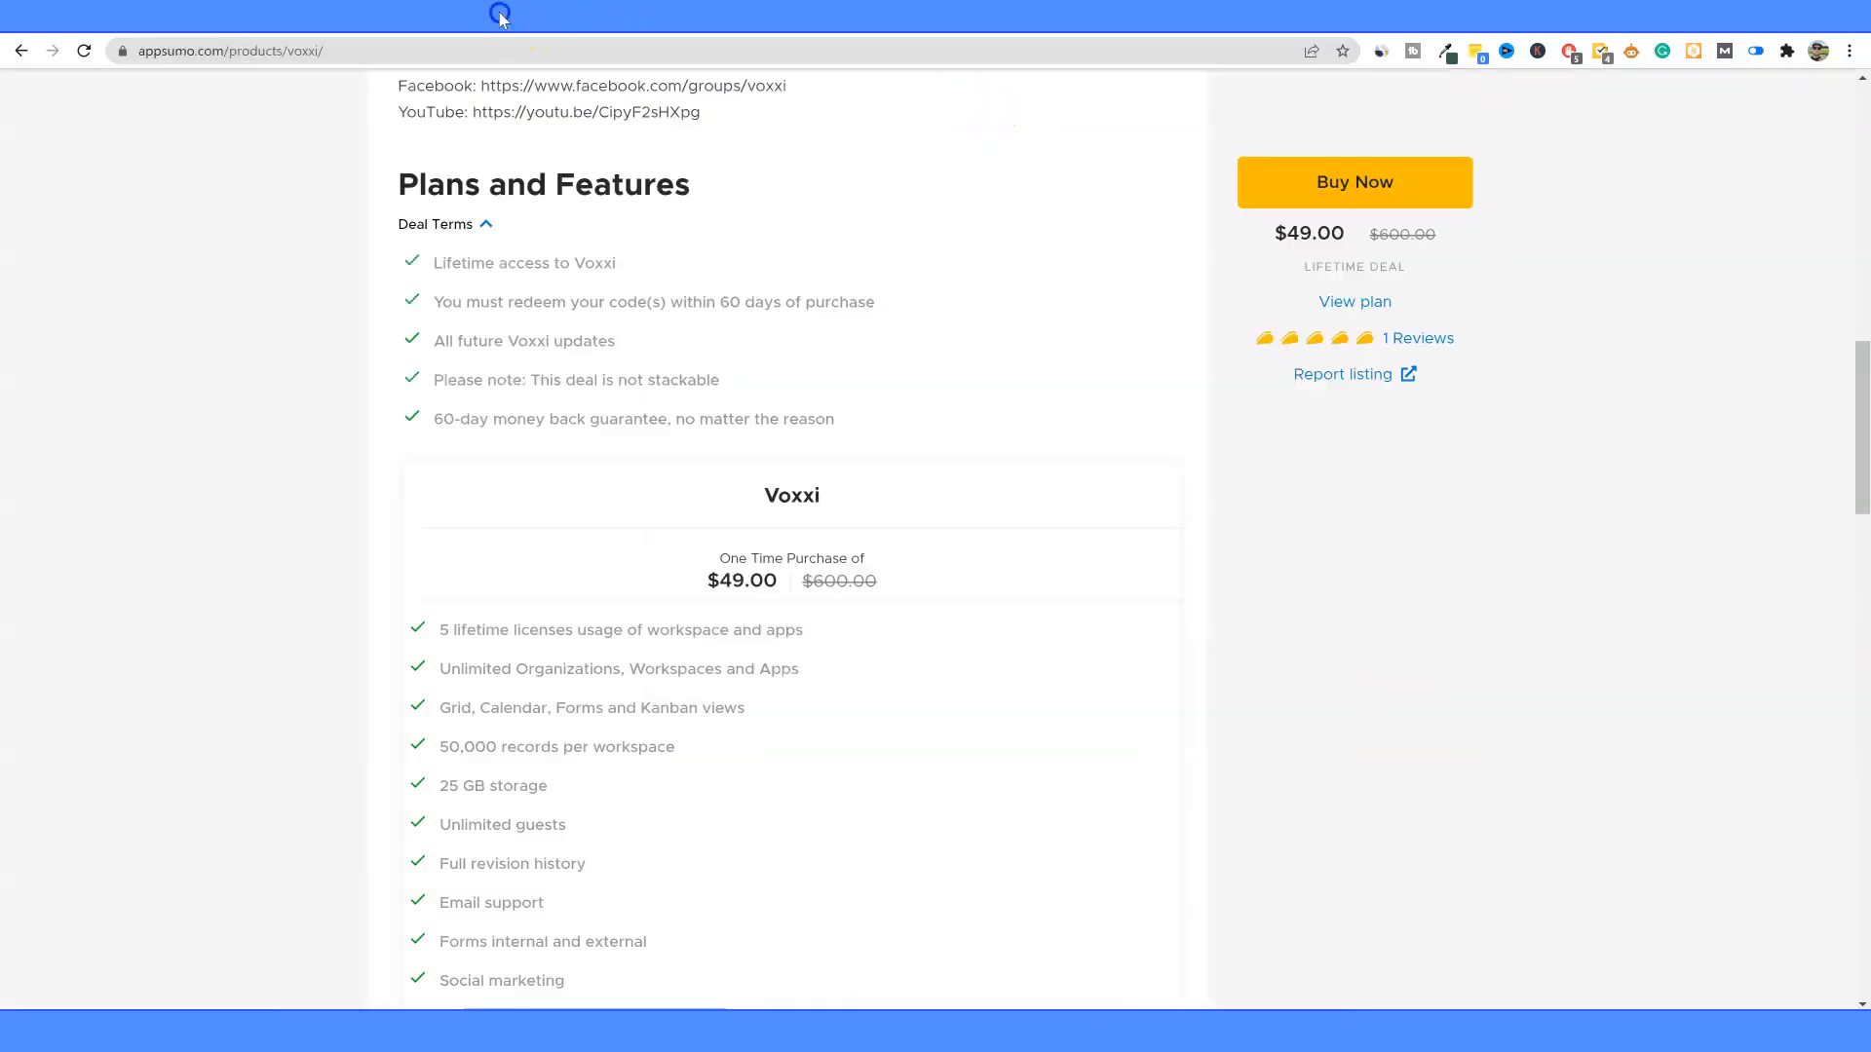
left_click(576, 17)
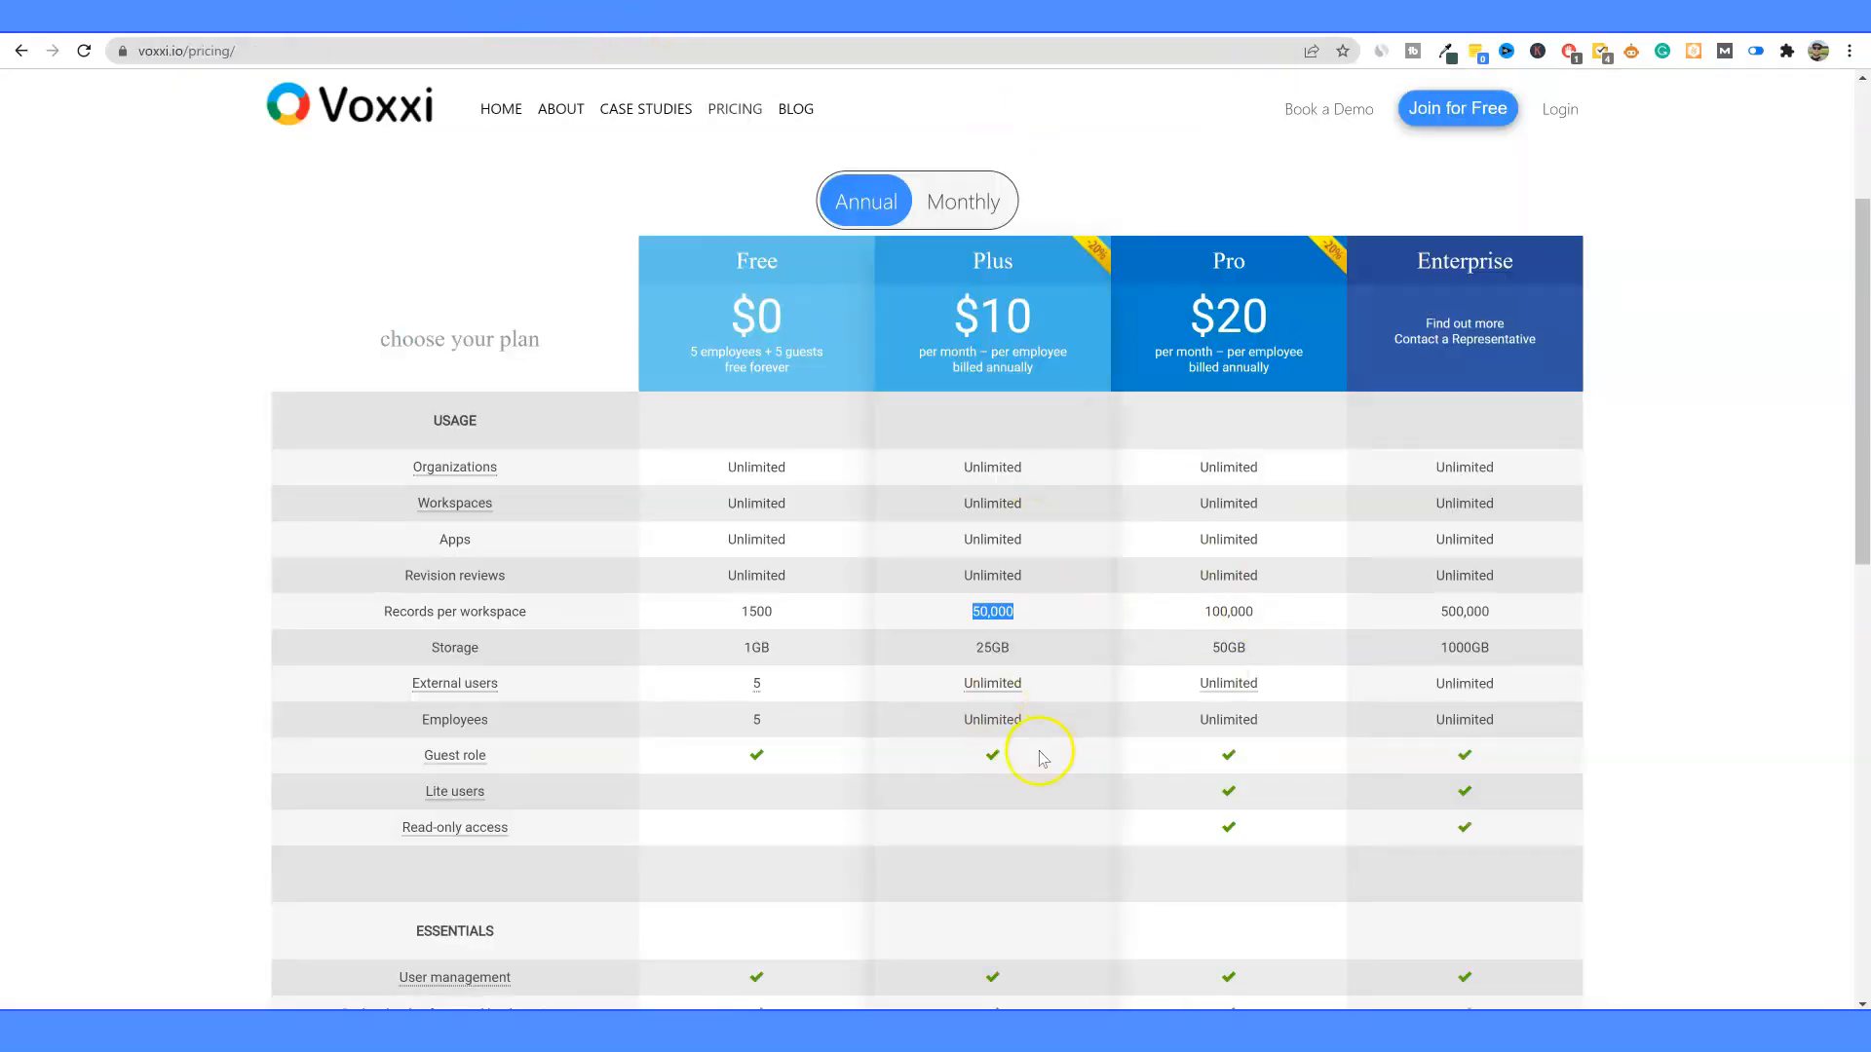
Step: Display the pricing table with monthly billing and examine the Plus plan's price and features
scroll(1039, 758, "down", 6)
scroll(1037, 758, "up", 10)
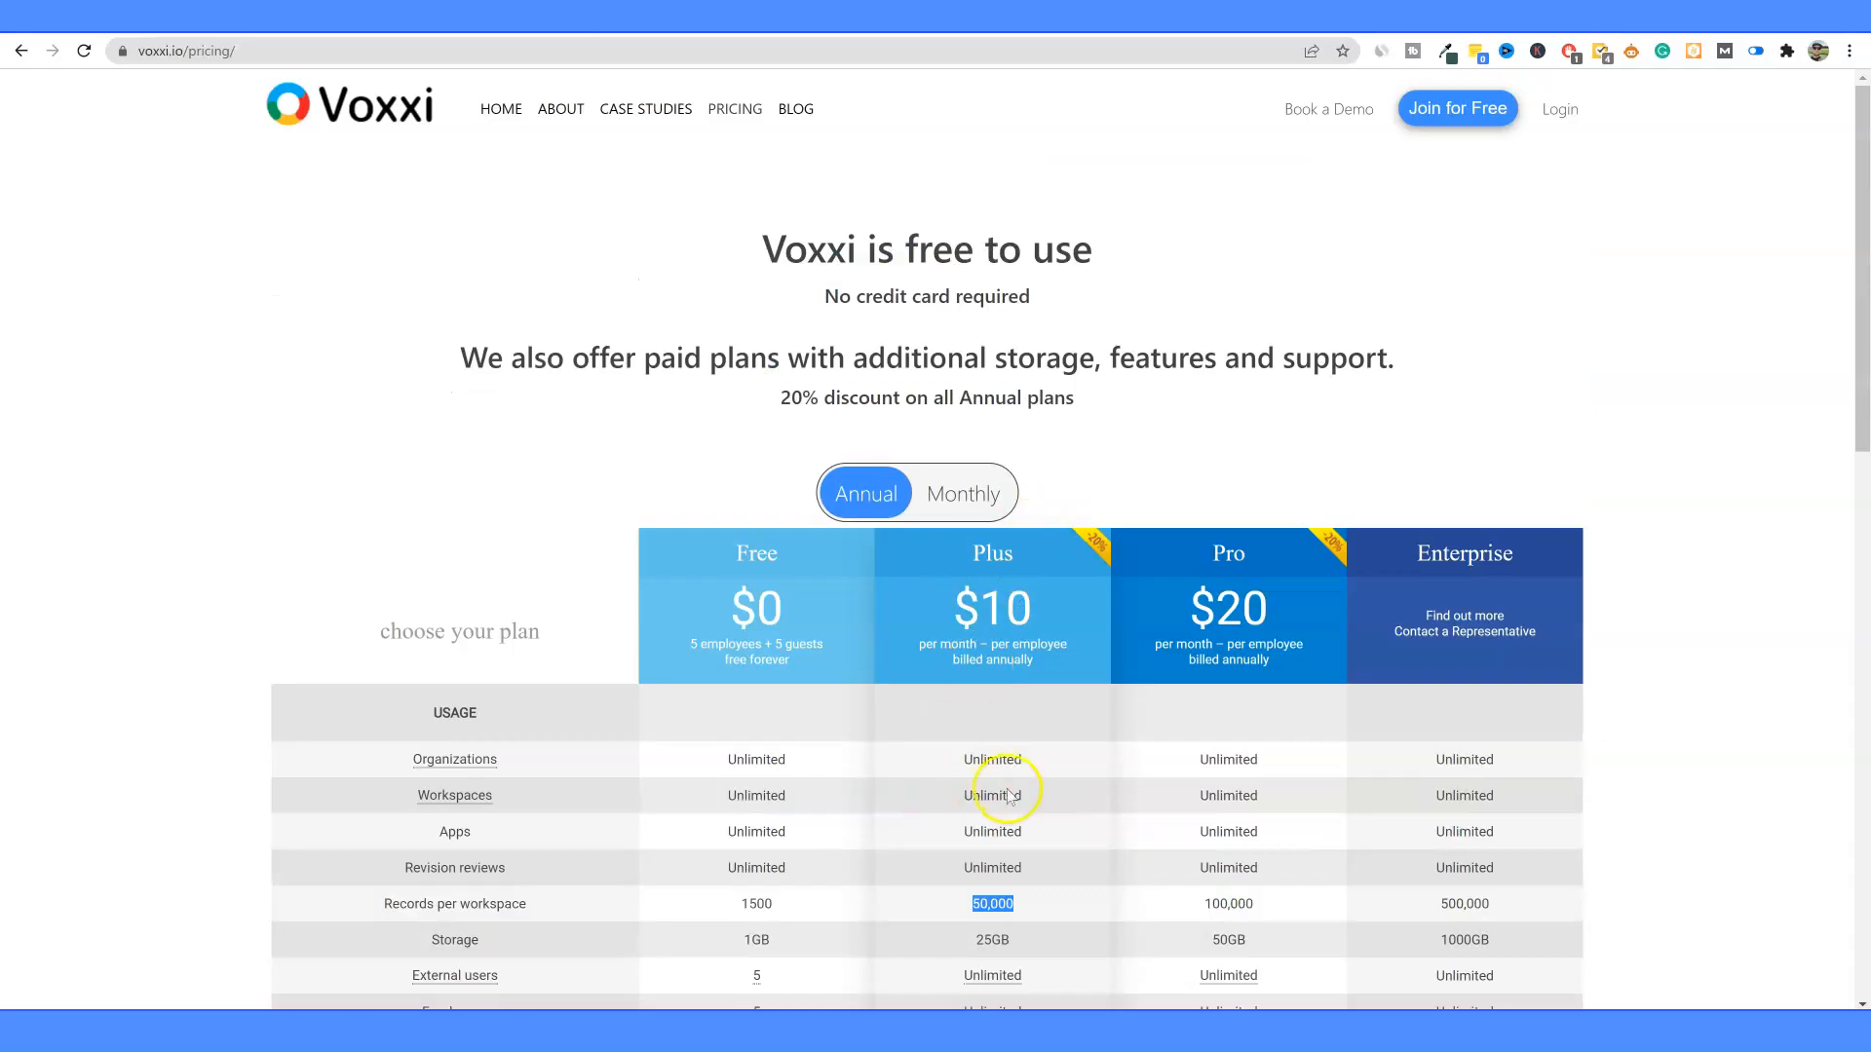
left_click(986, 499)
scroll(1044, 688, "down", 3)
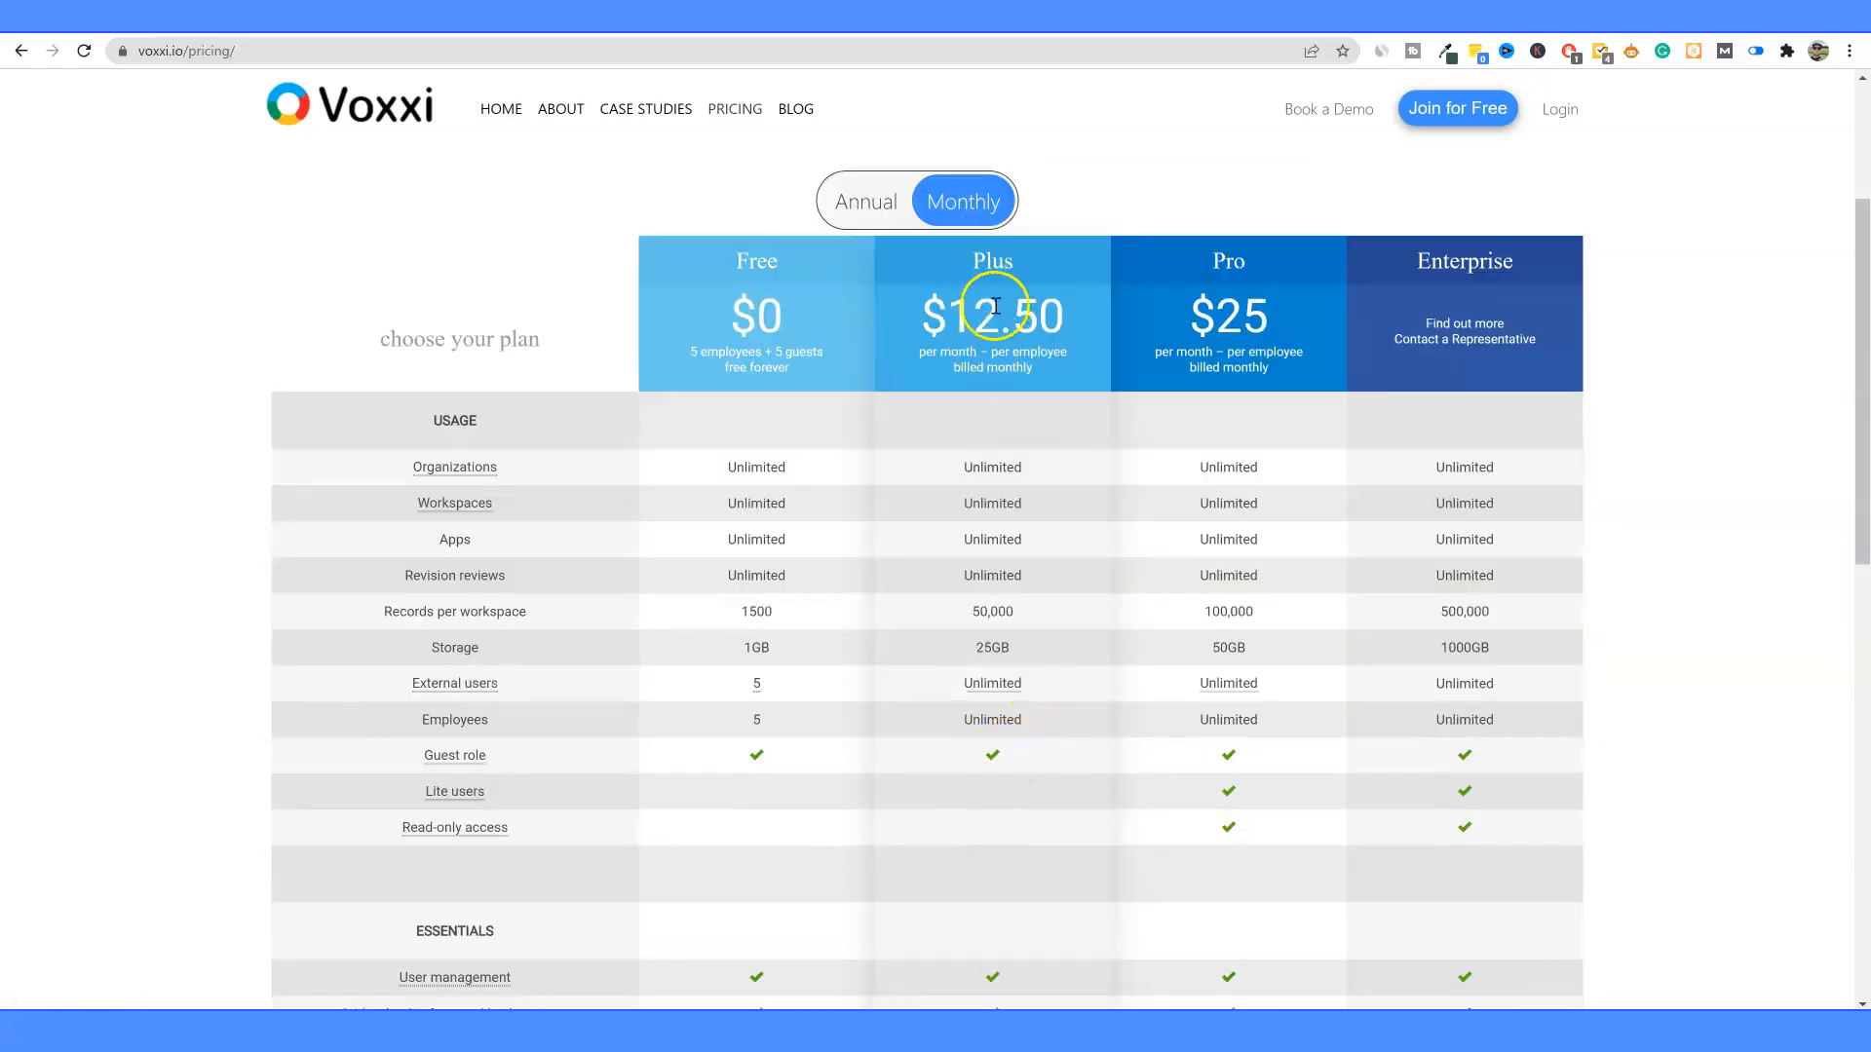
scroll(1054, 728, "up", 2)
scroll(1054, 729, "up", 1)
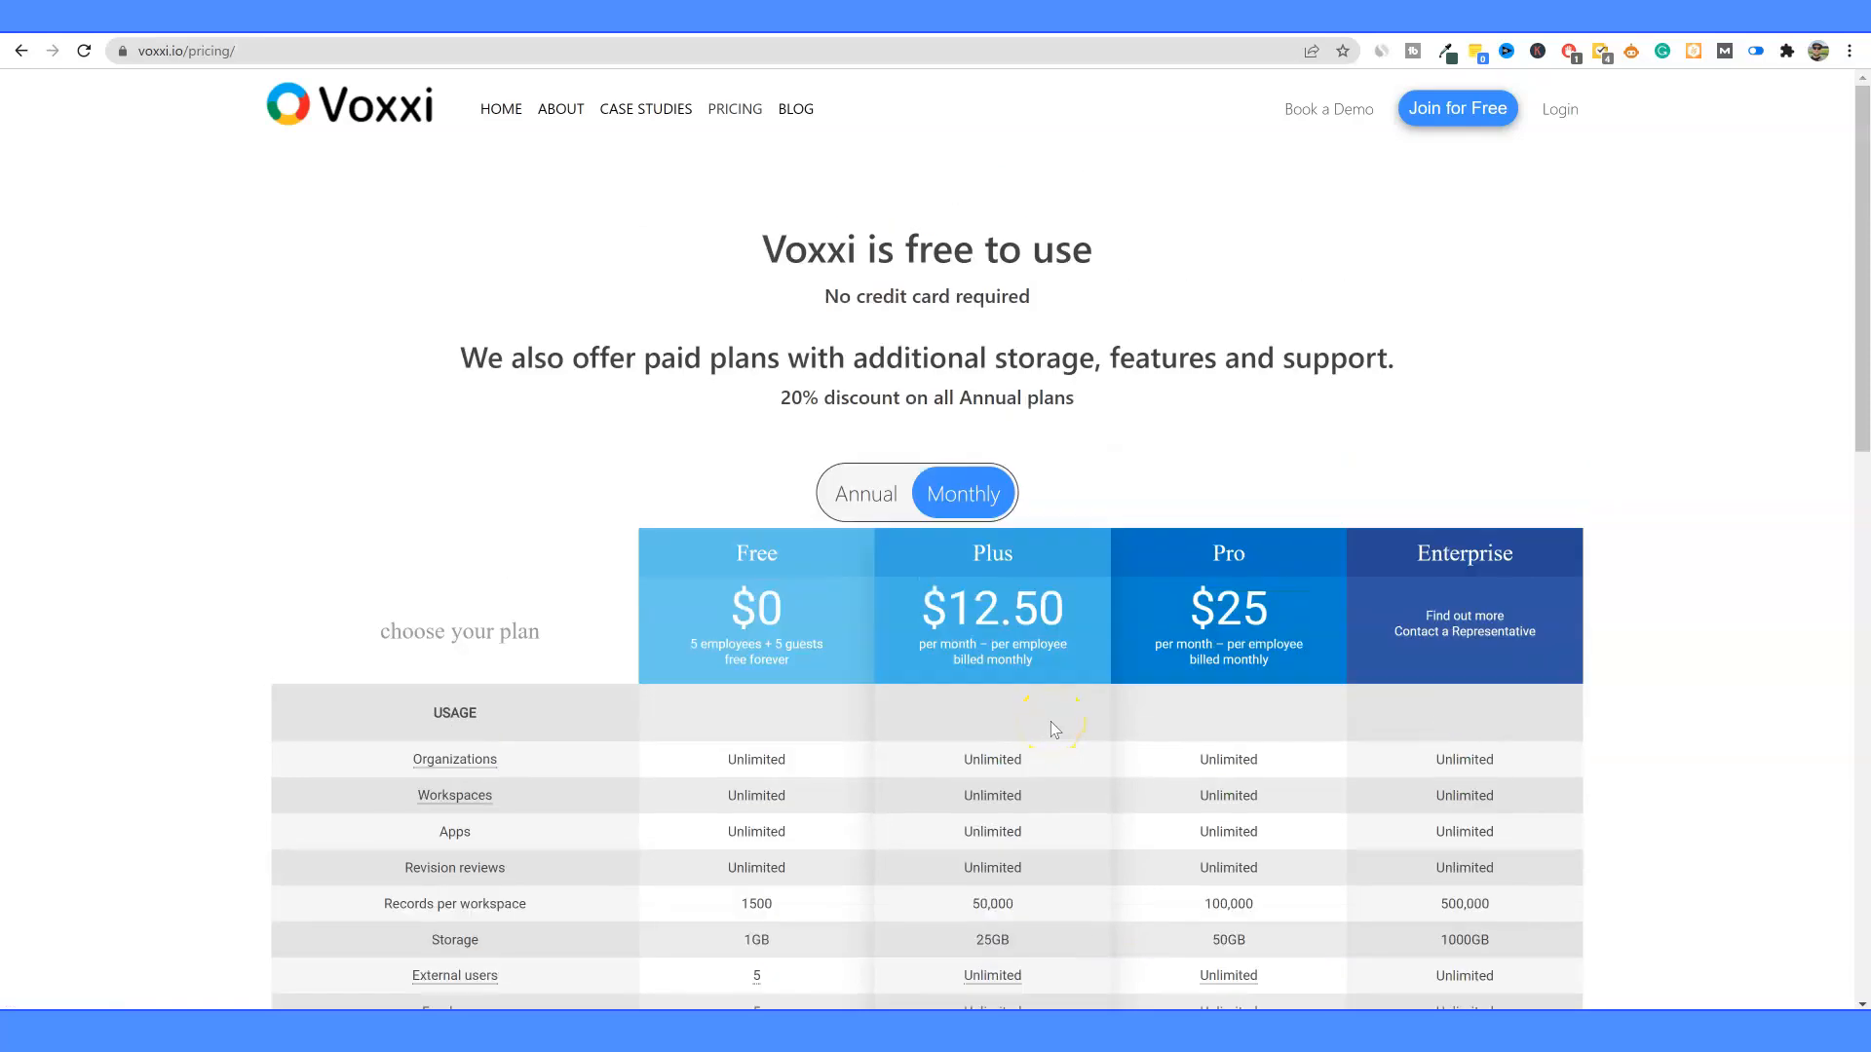
left_click(985, 535)
Step: Switch to the Voxxi app and enter Project Manager as the position in the personal profile
left_click(689, 26)
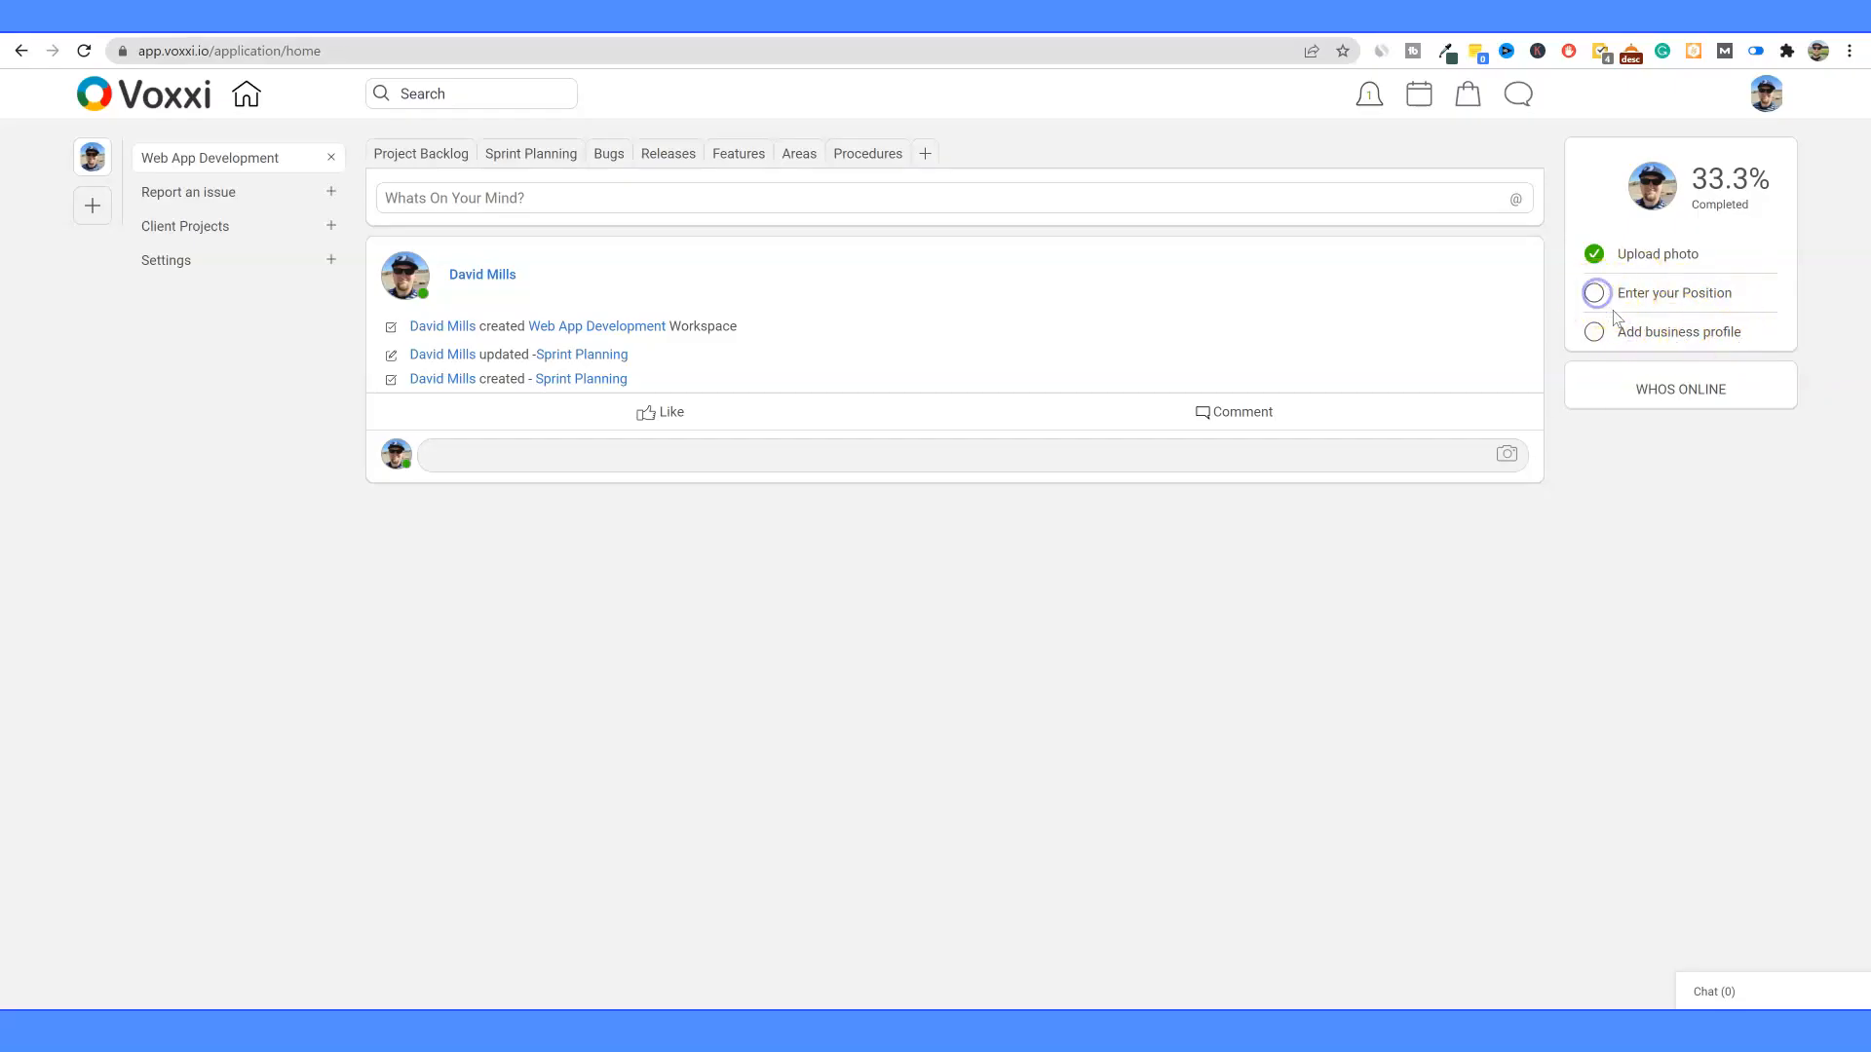
left_click(1770, 105)
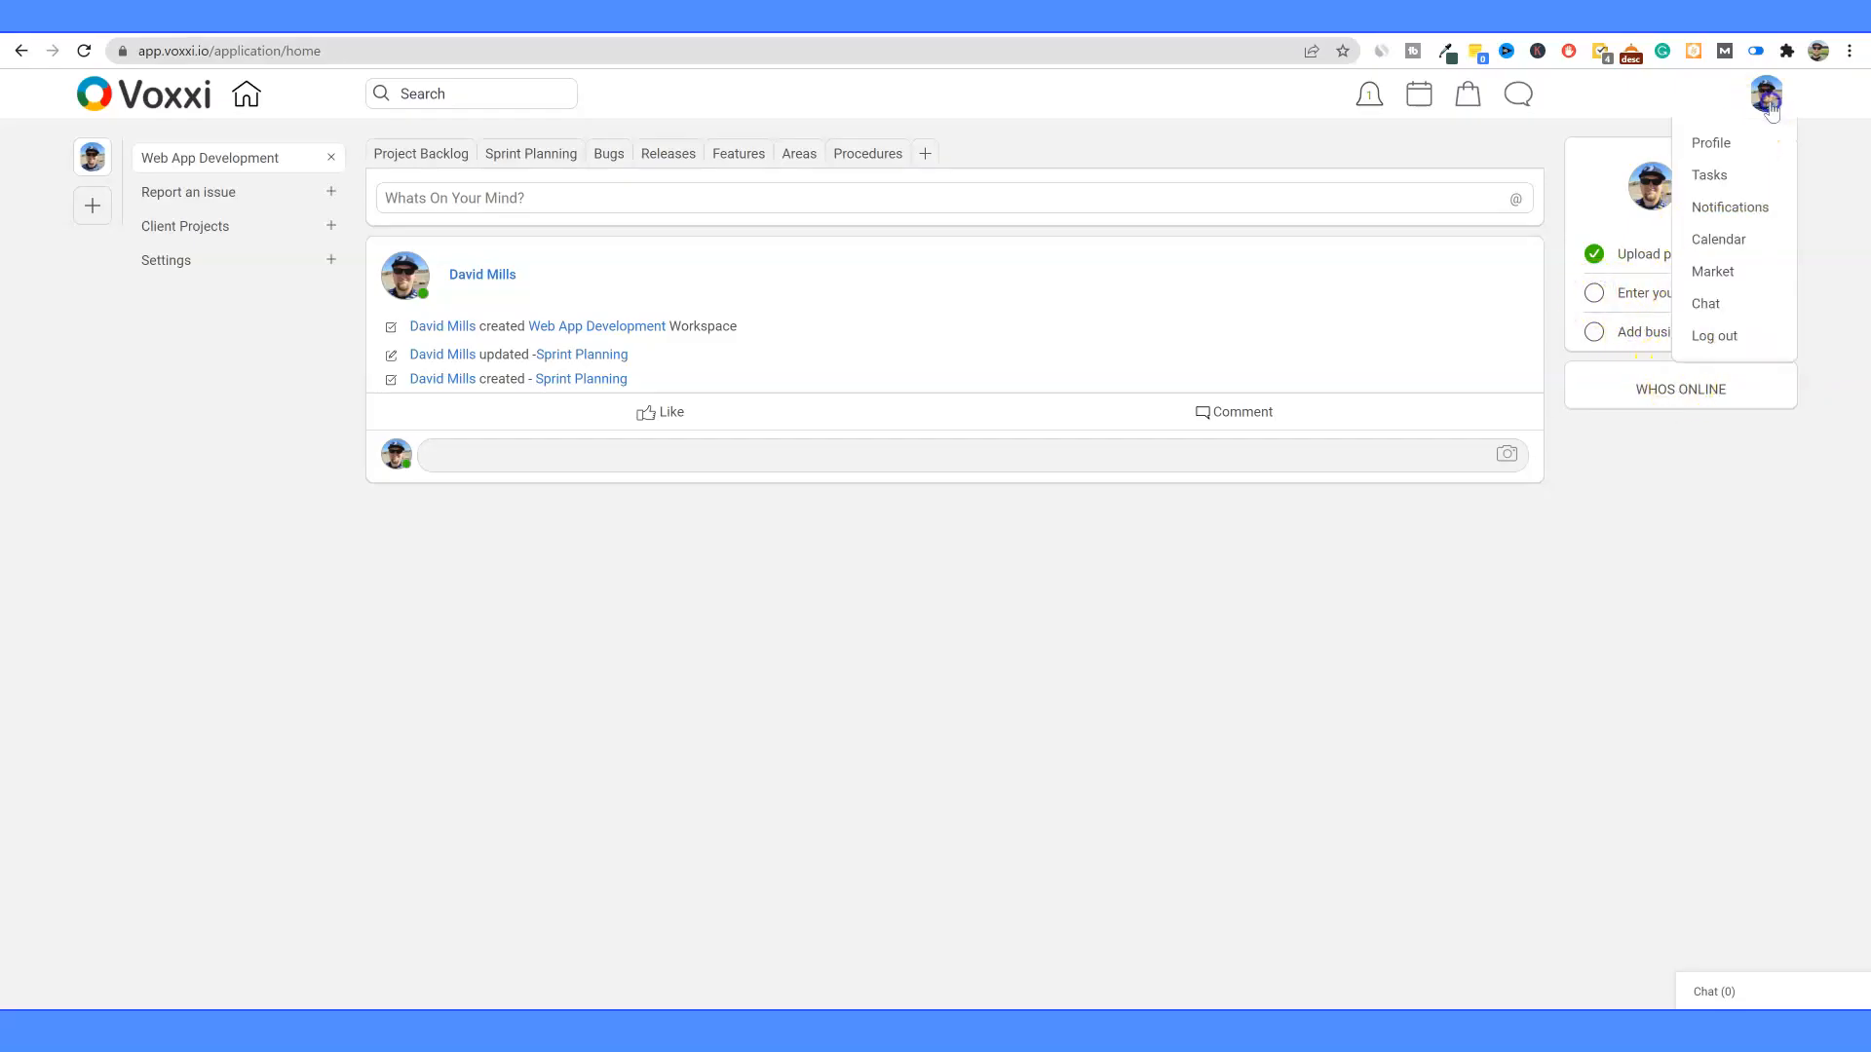
left_click(1723, 145)
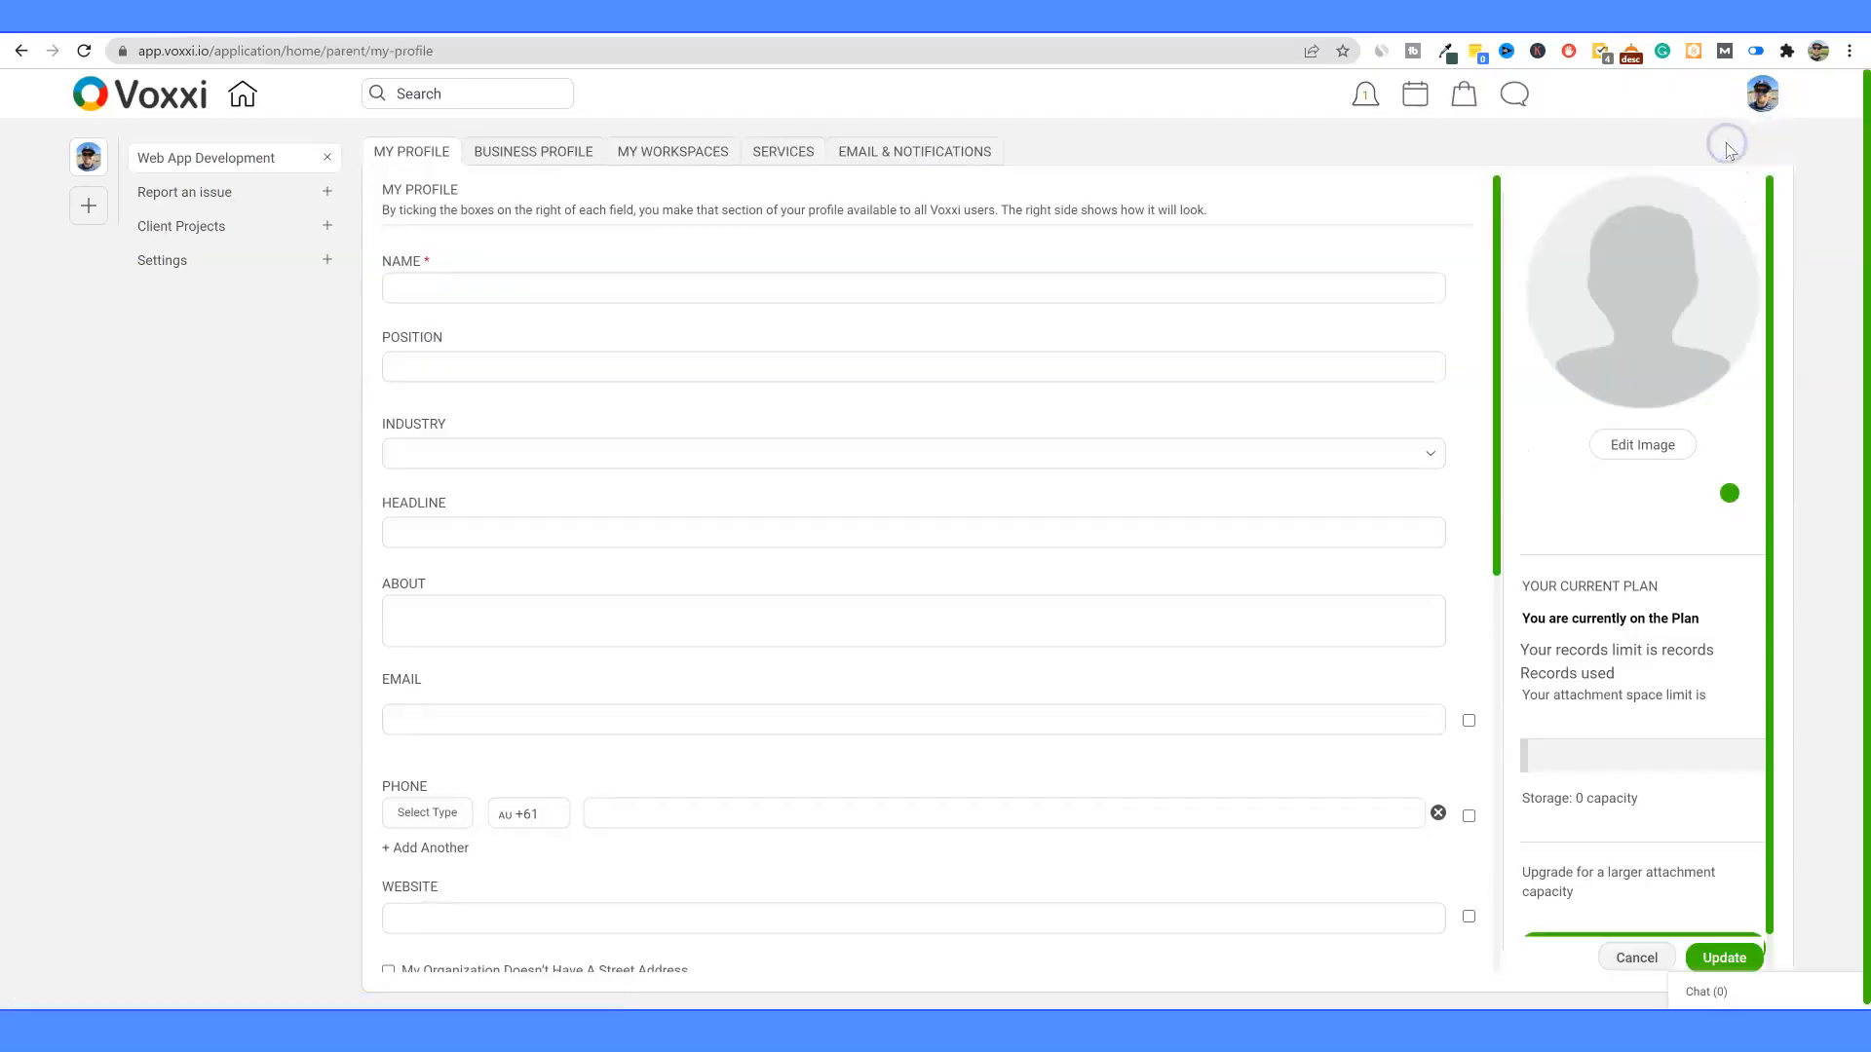
left_click(446, 365)
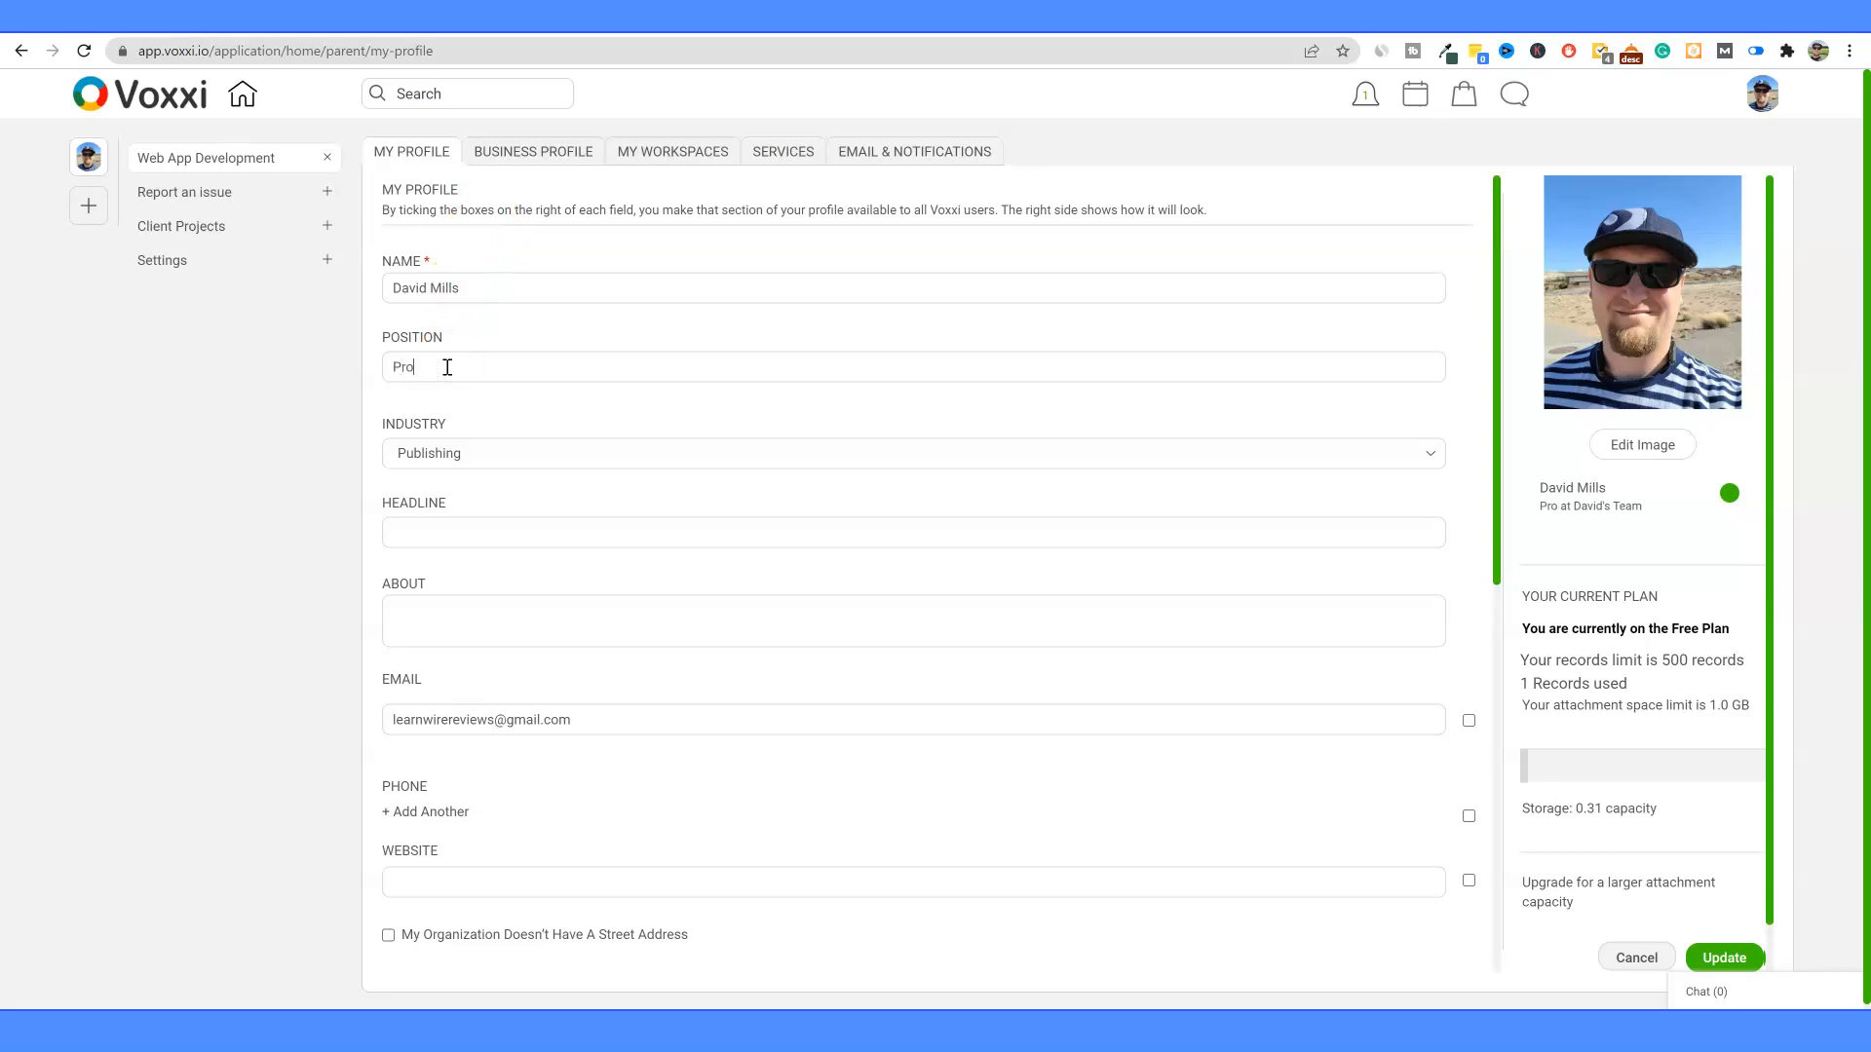
type("Project Manager")
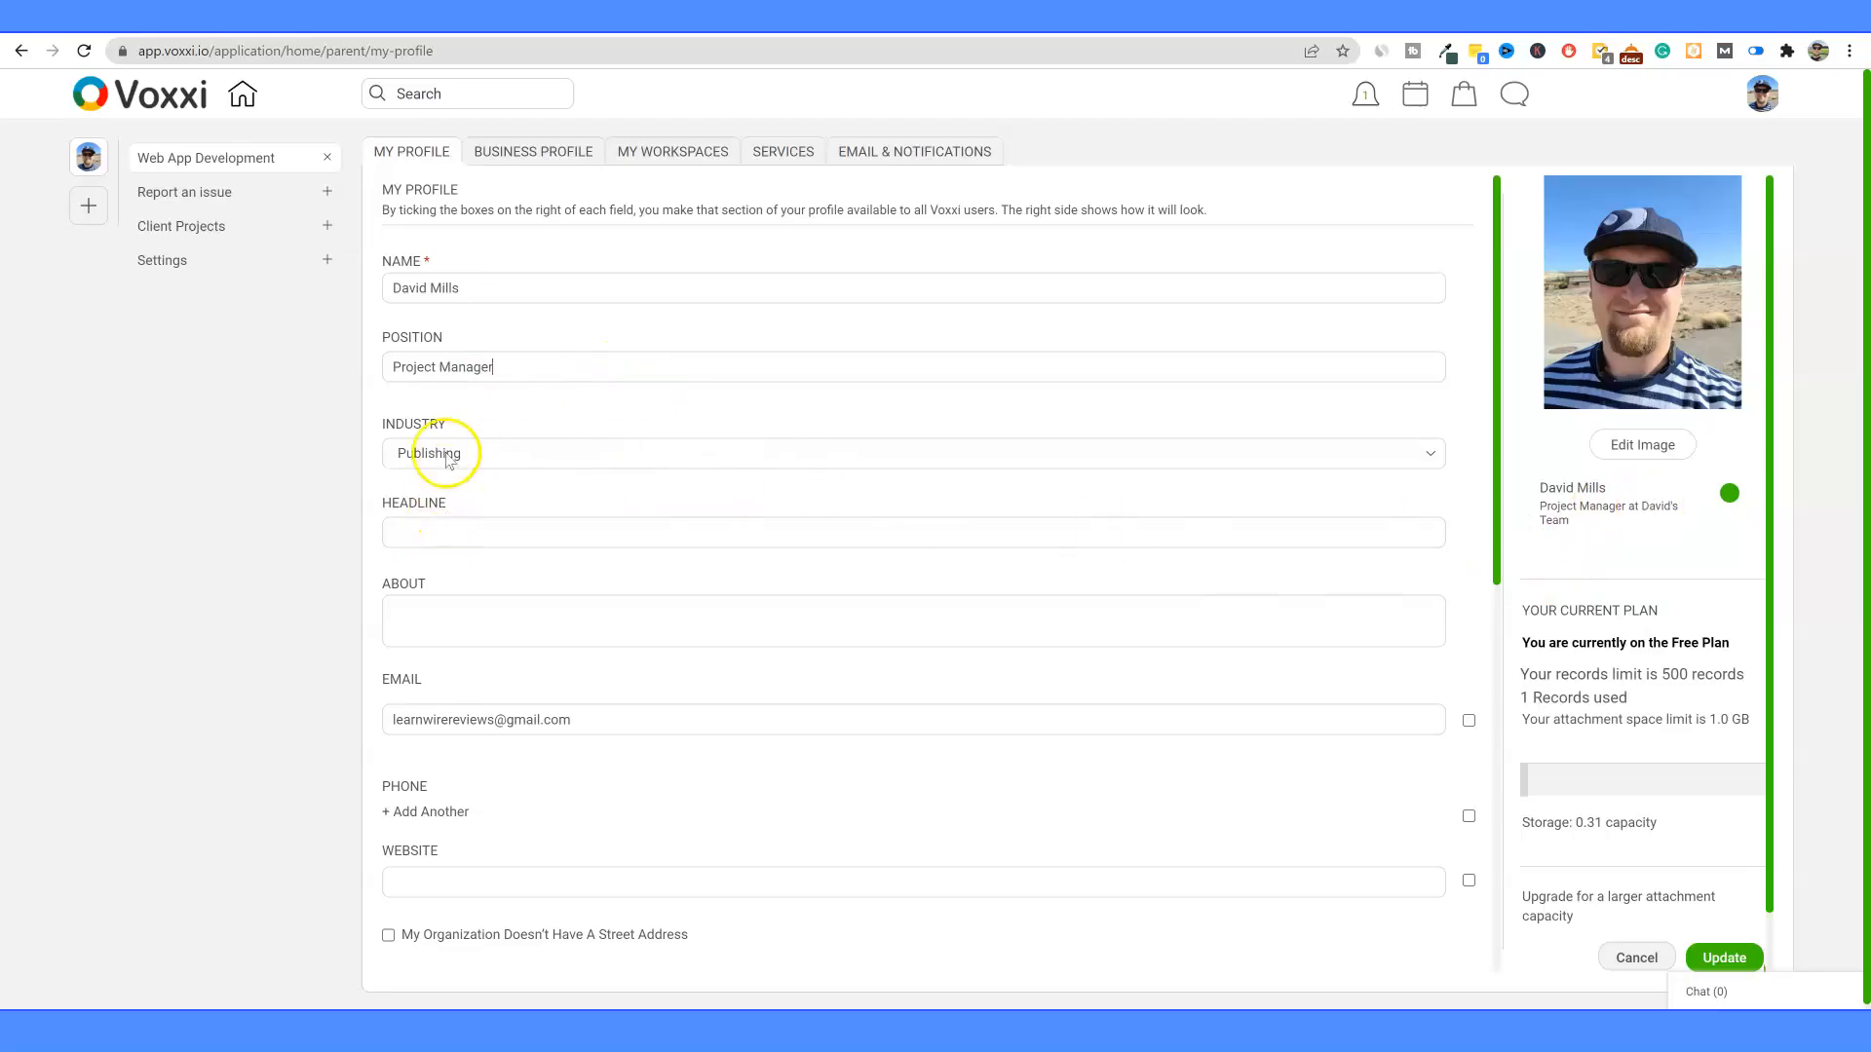
Step: Look over the current plan details and the remaining contact, address and password fields of the personal profile
scroll(1656, 858, "down", 3)
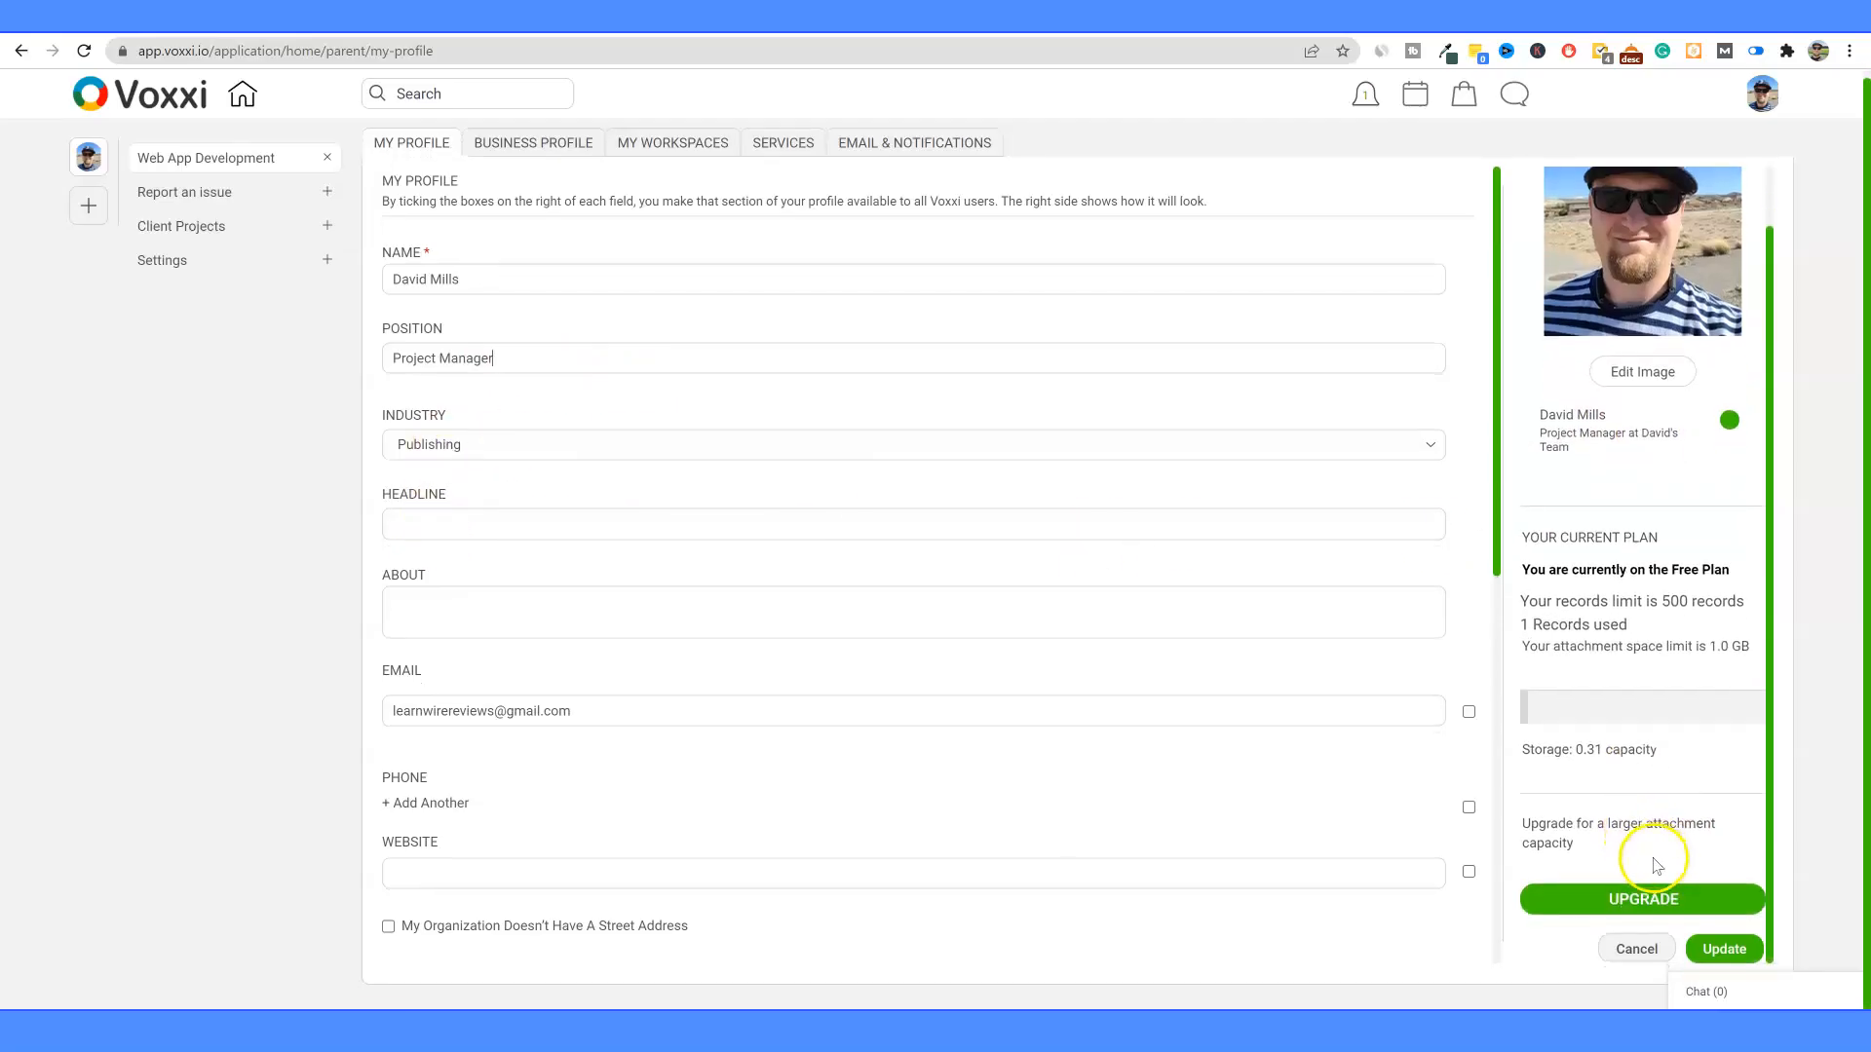
scroll(500, 593, "down", 3)
scroll(535, 756, "down", 3)
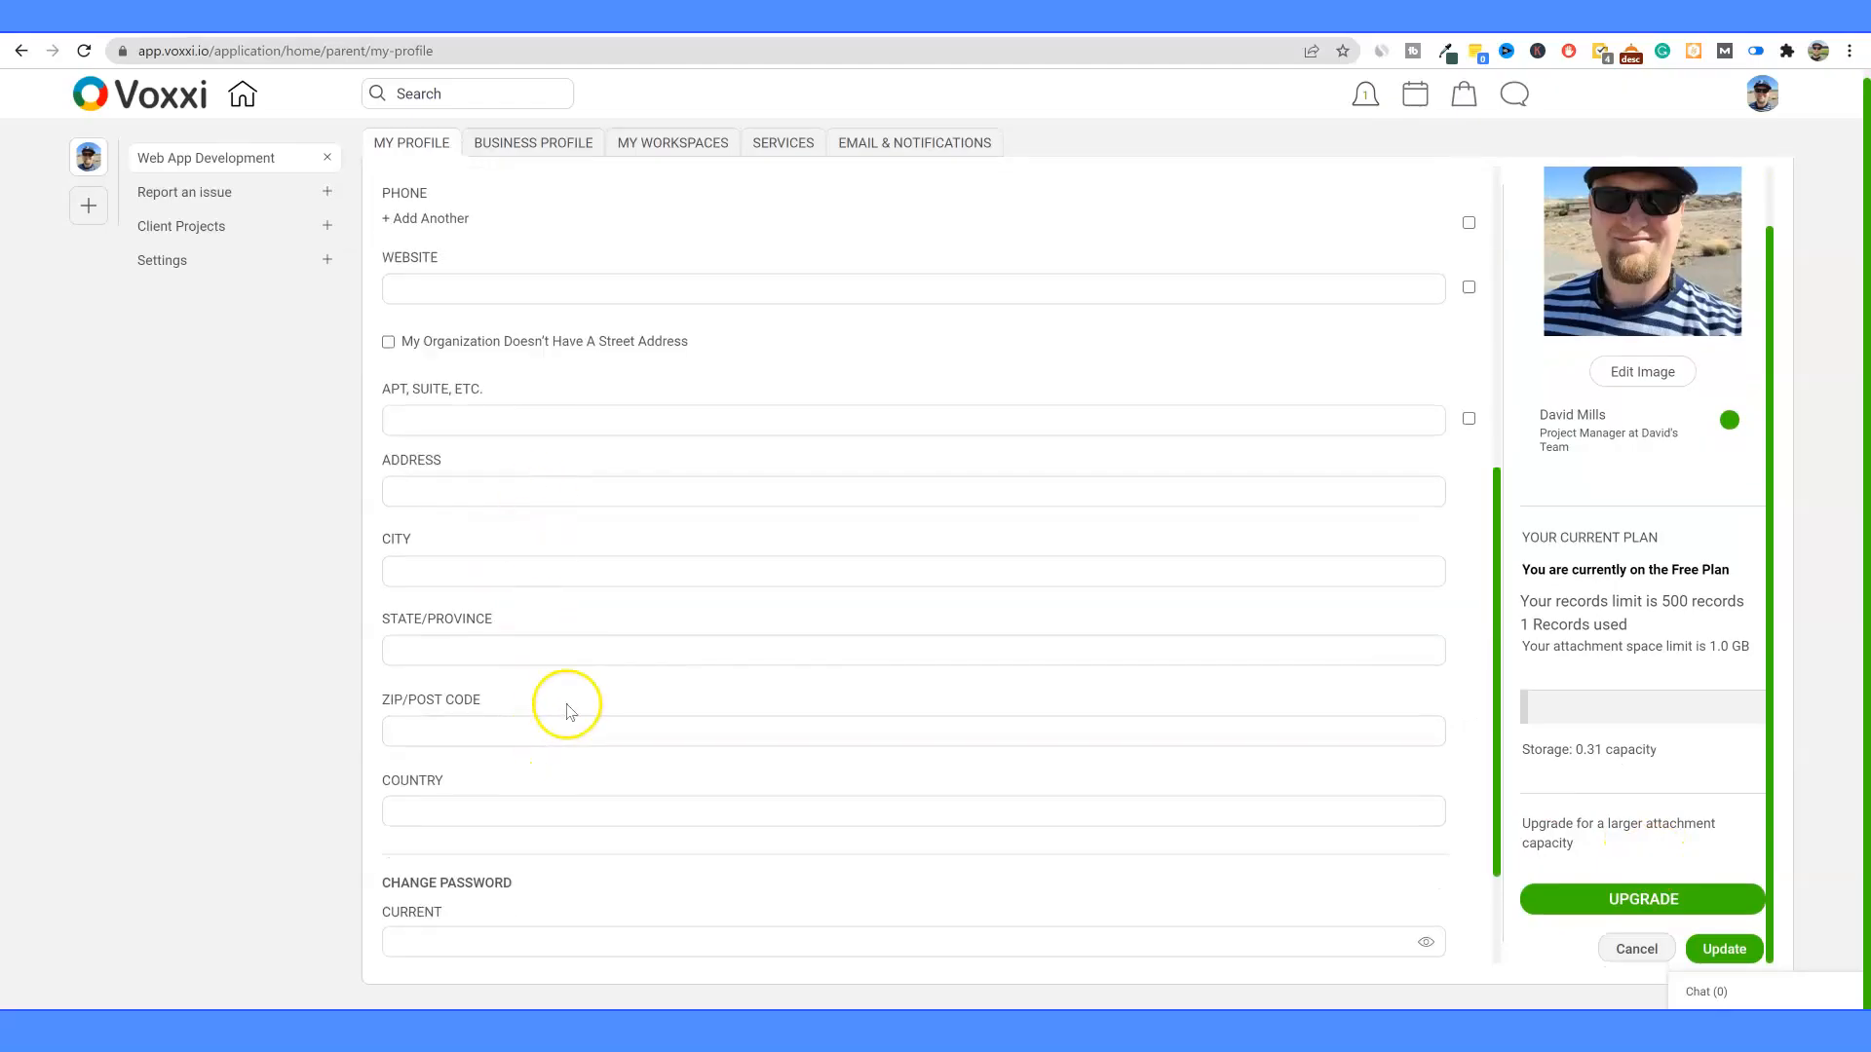
scroll(575, 662, "down", 2)
scroll(891, 315, "up", 8)
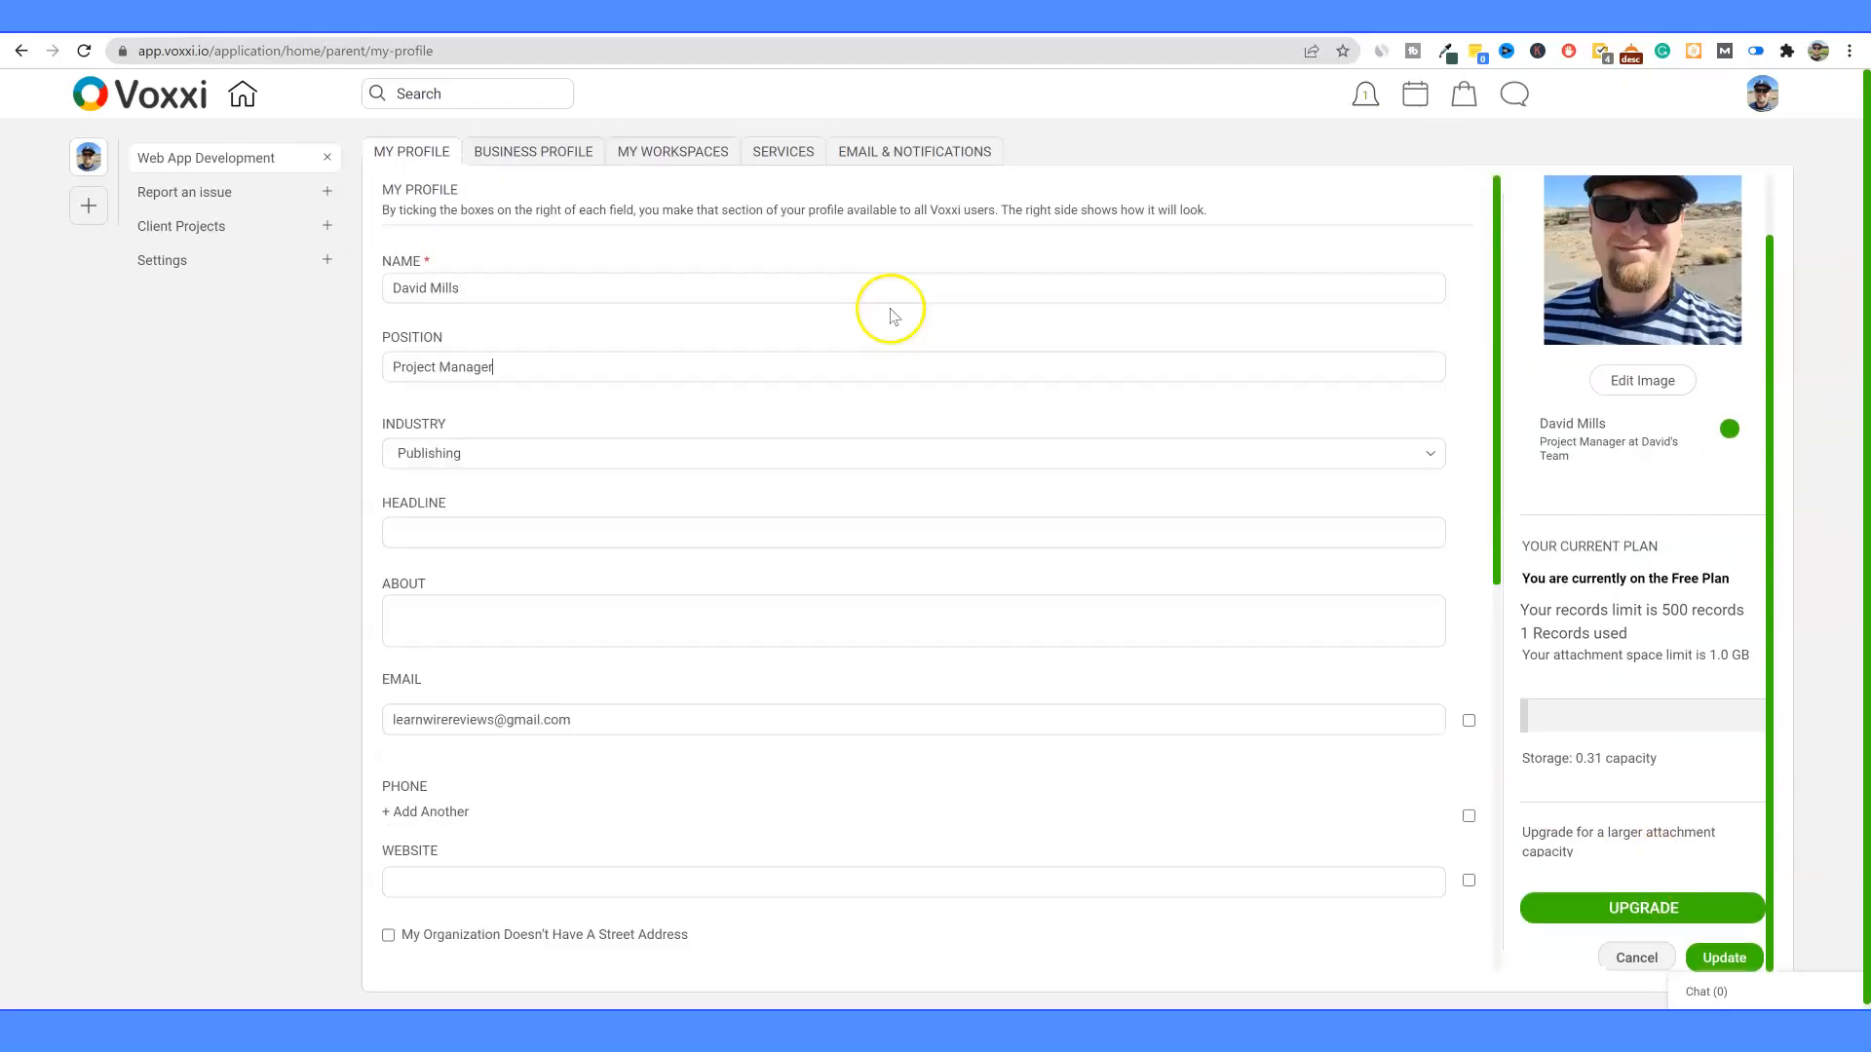
Step: Look through the Business Profile, My Workspaces, Services and Email & Notifications settings of the account
left_click(563, 158)
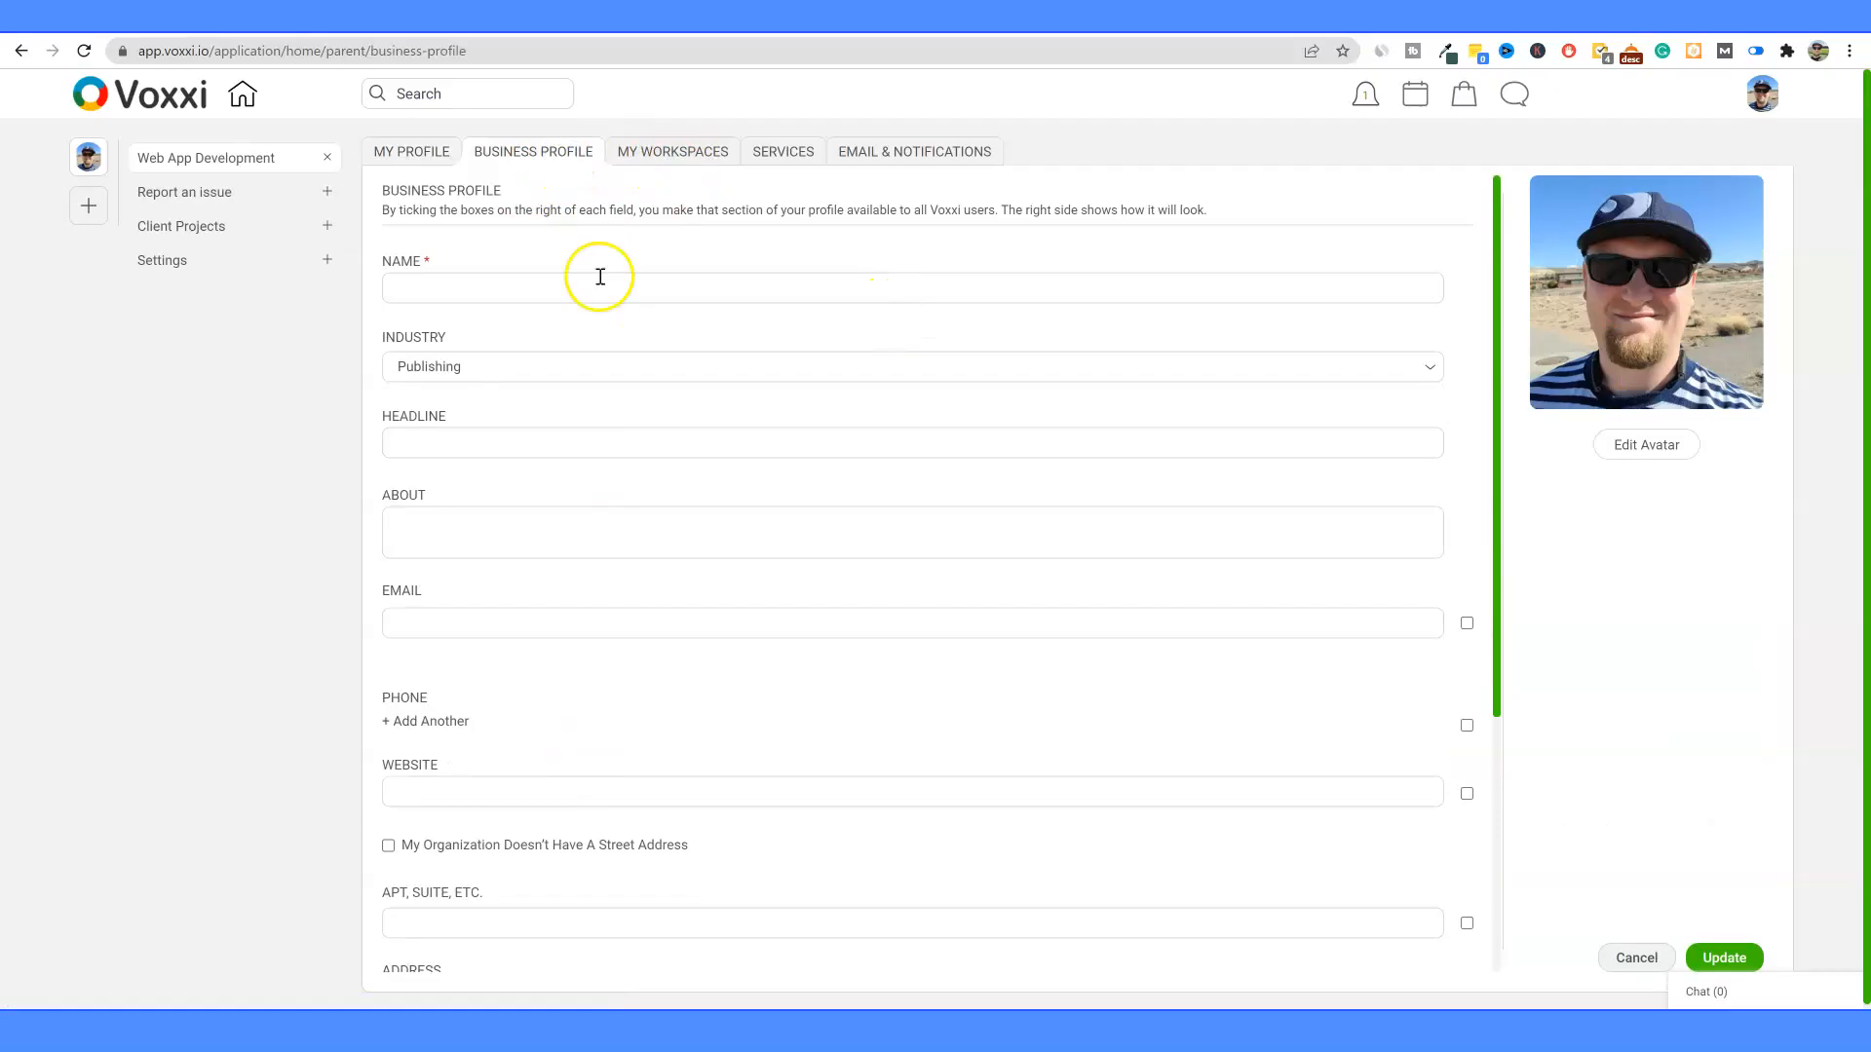
left_click(657, 154)
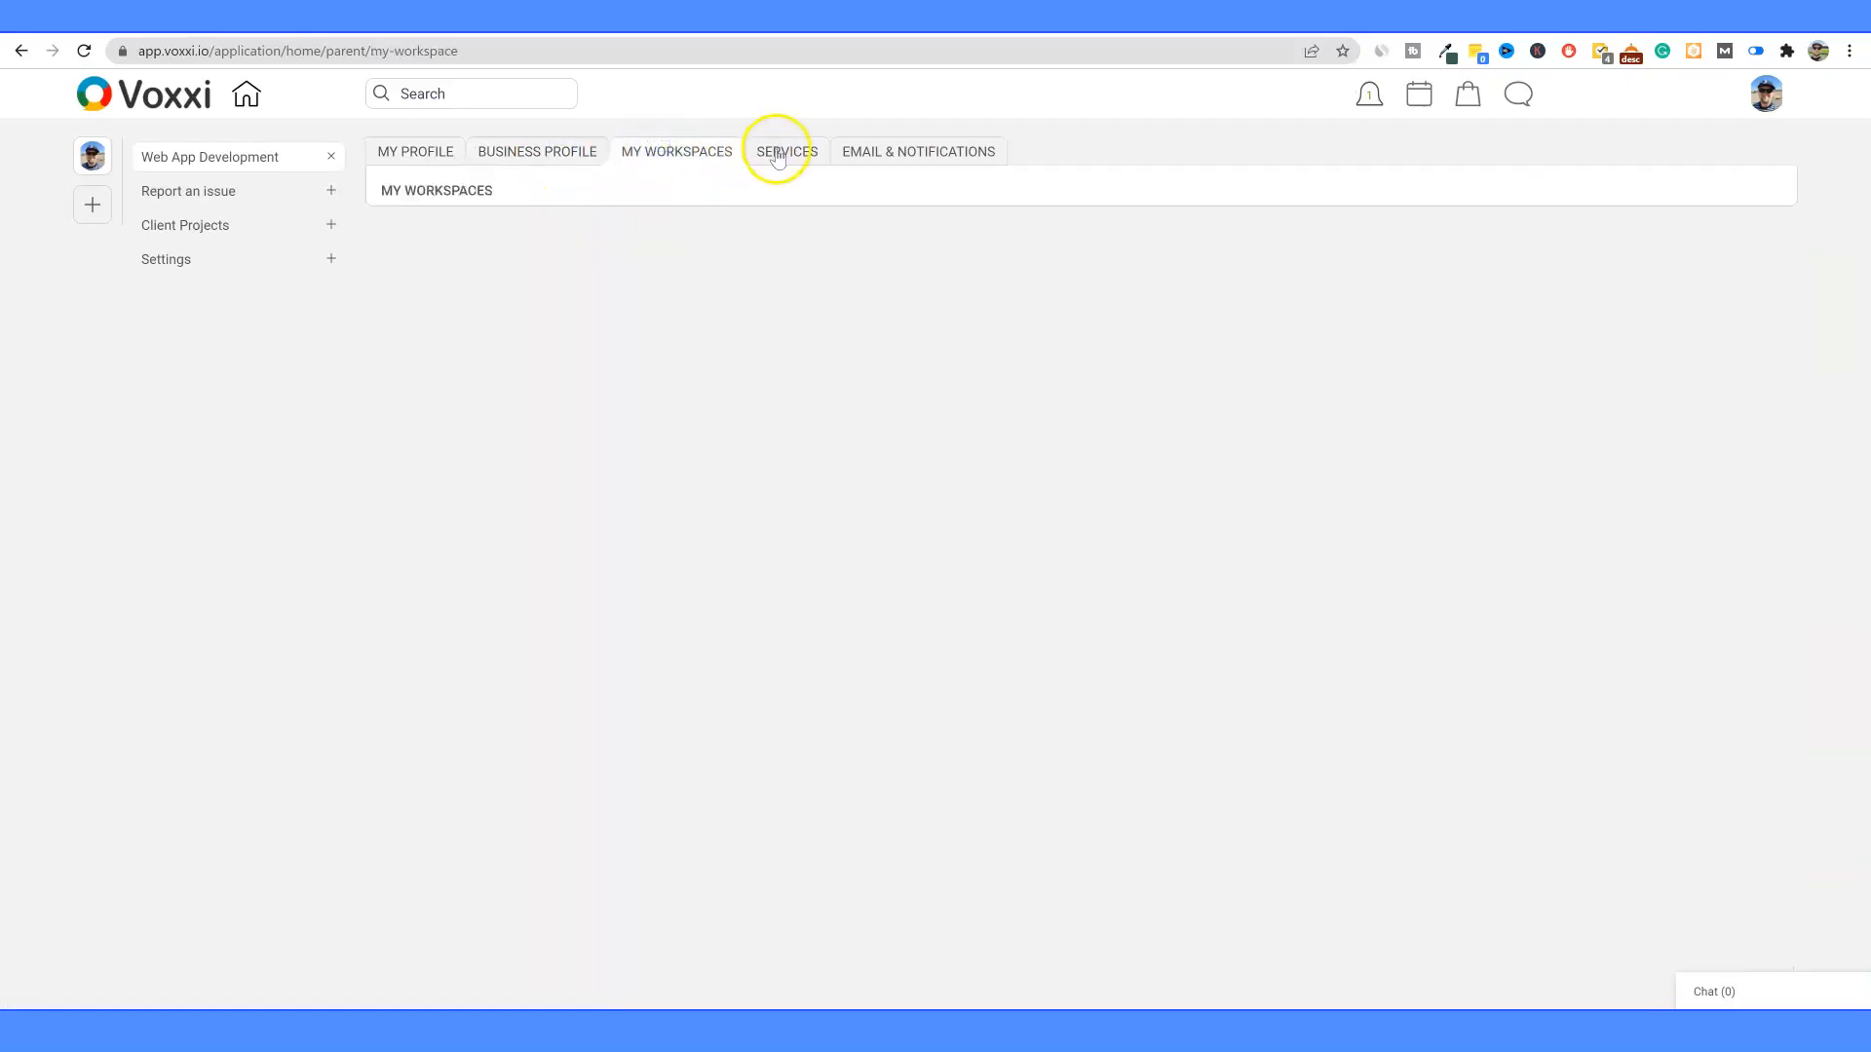
left_click(793, 158)
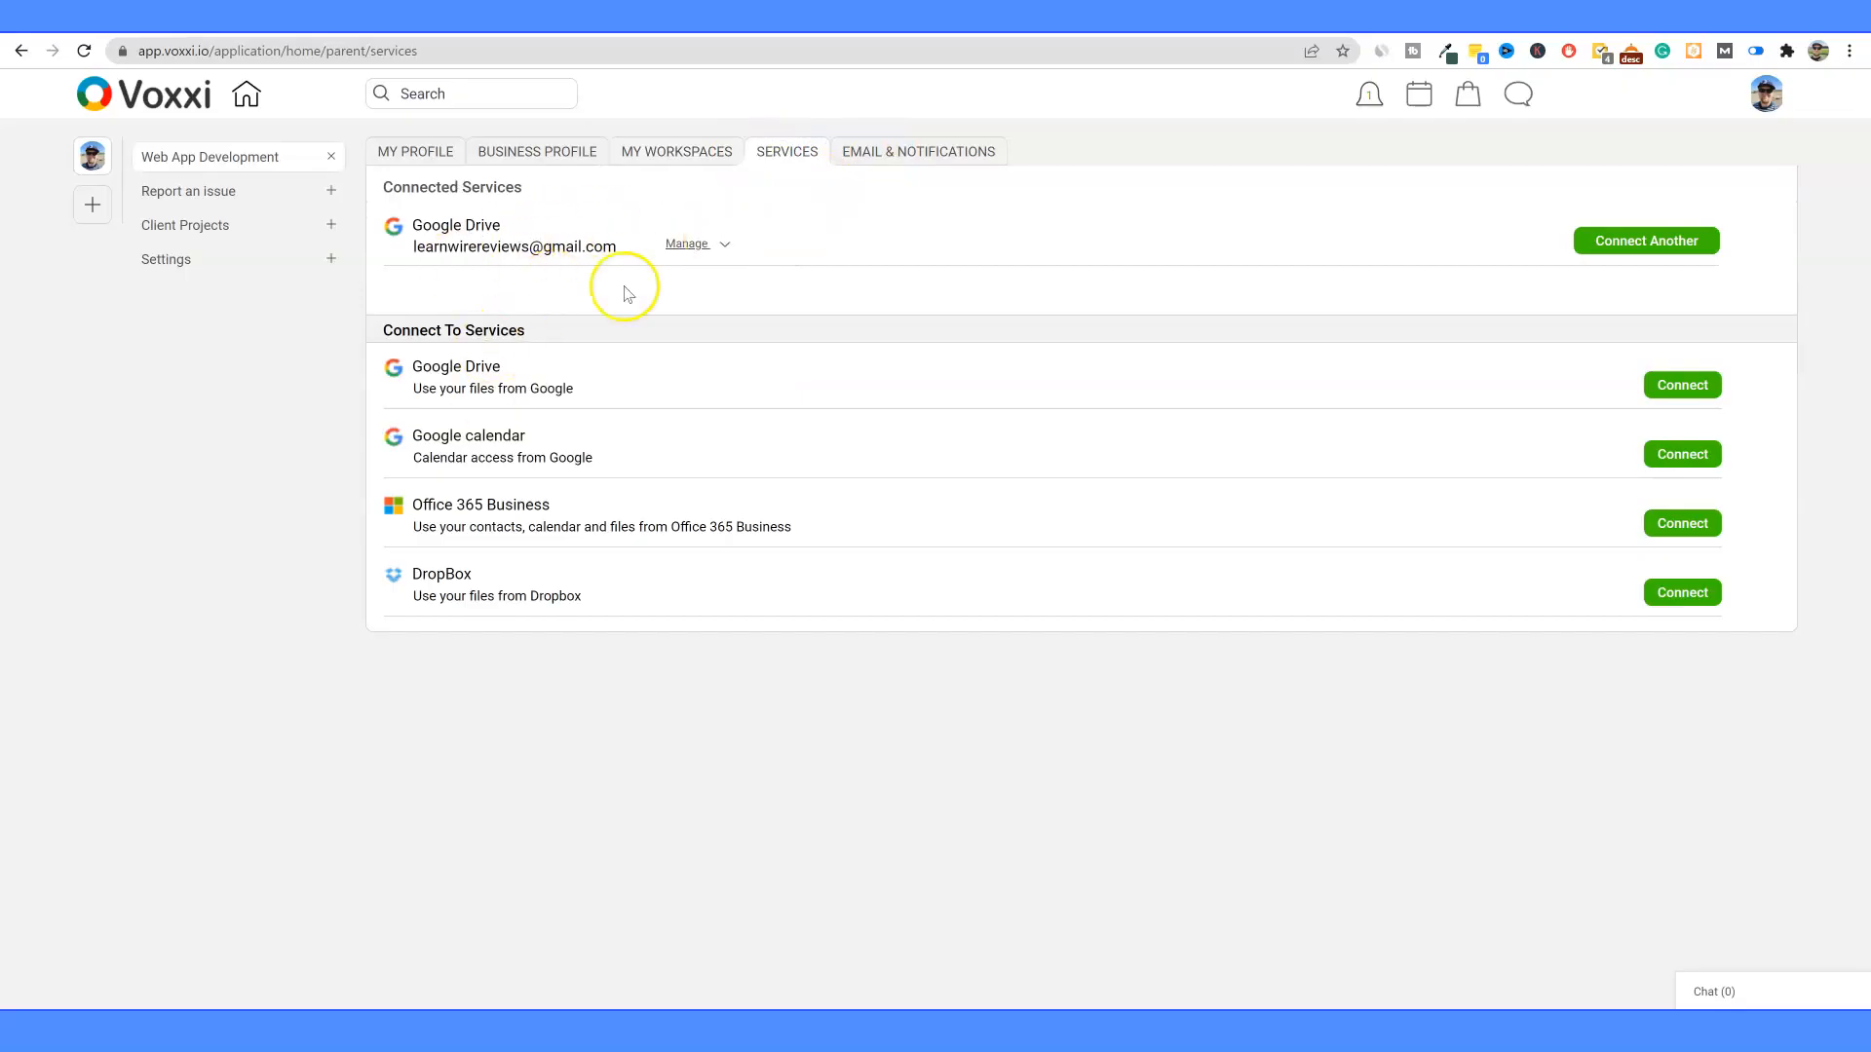
left_click(897, 163)
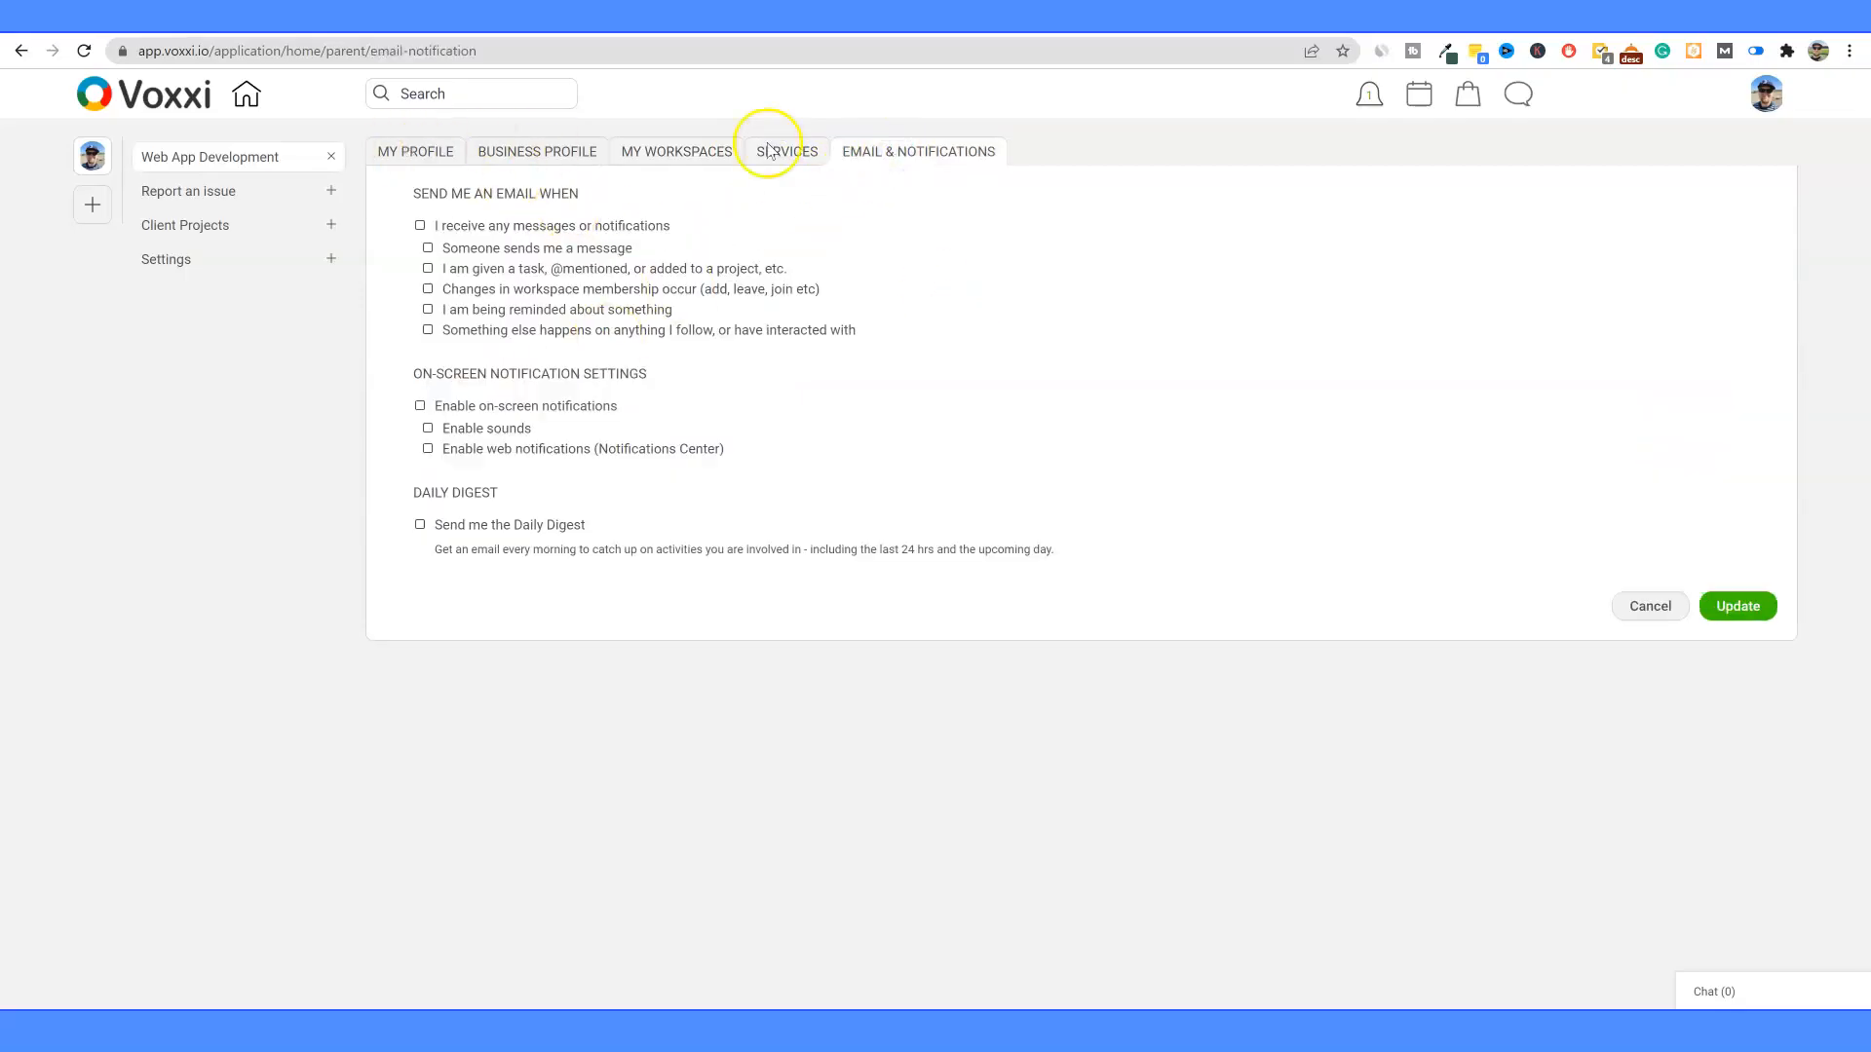
Step: Enable all email and on-screen notification options plus the Daily Digest, and save the notification settings
left_click(420, 226)
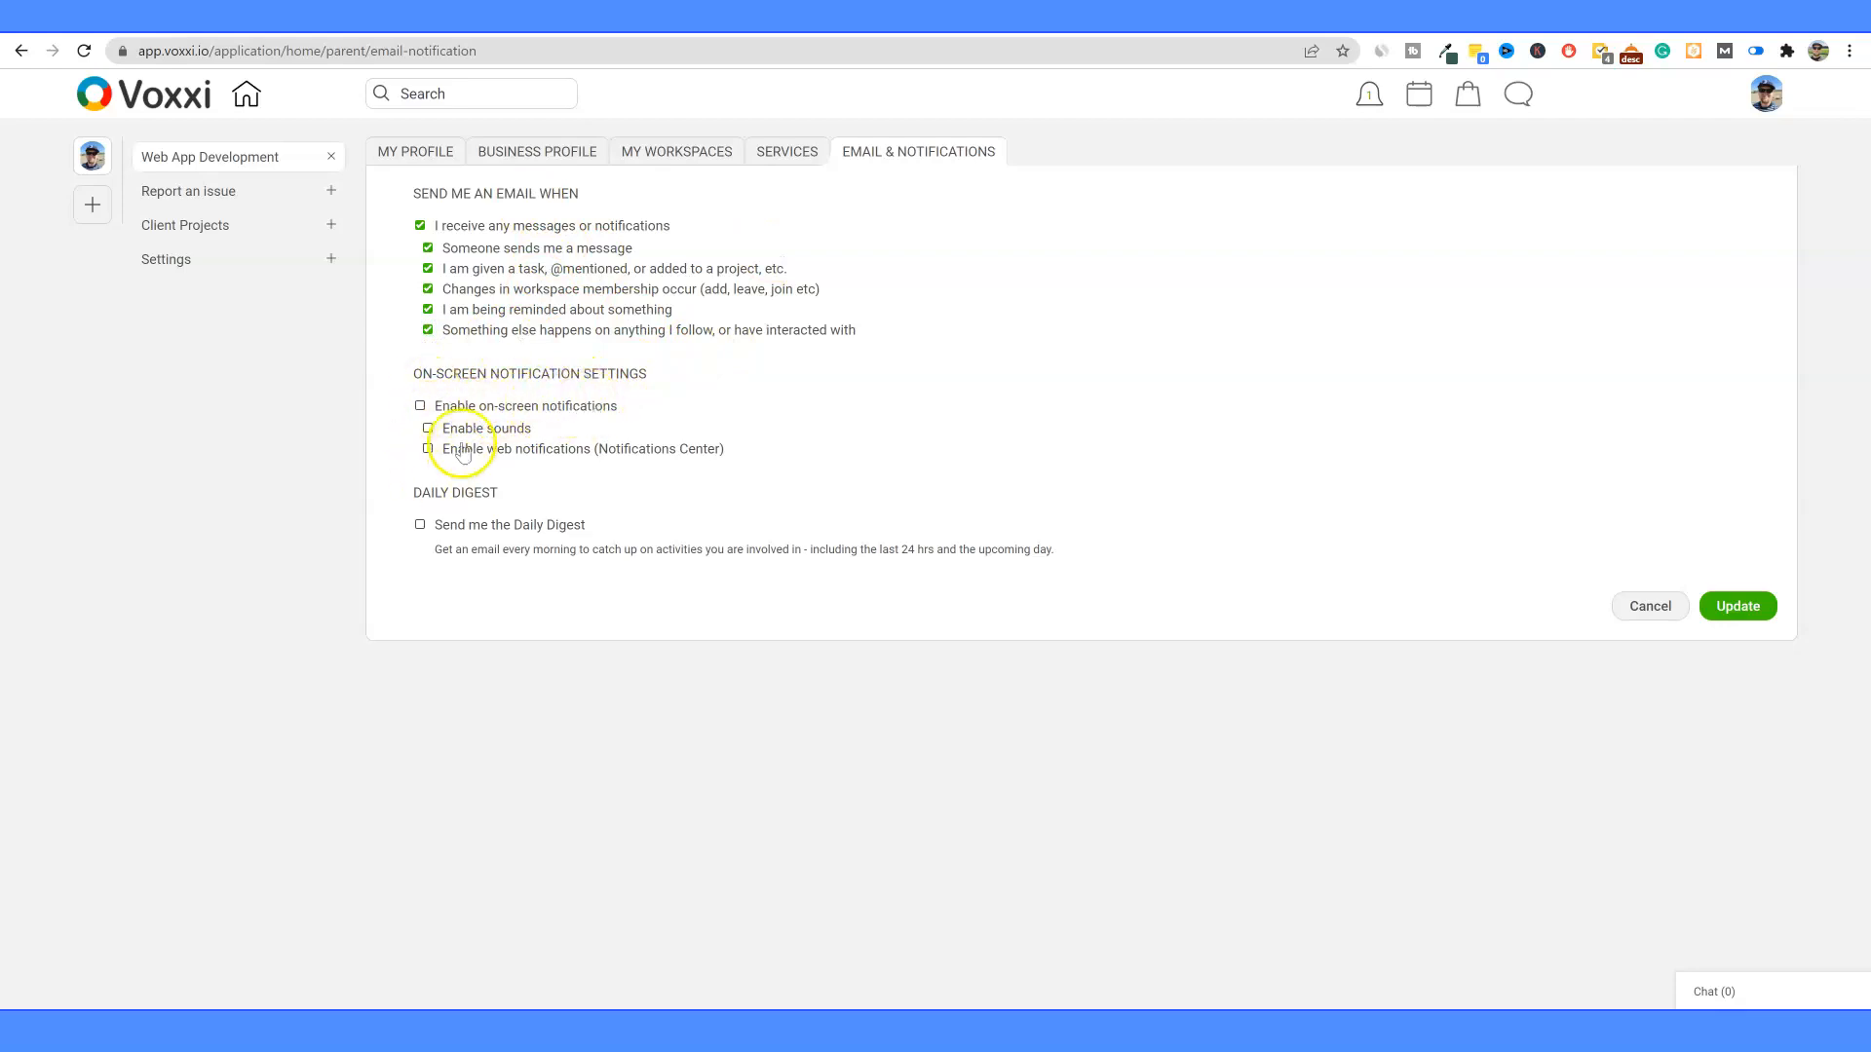
left_click(420, 405)
left_click(1736, 608)
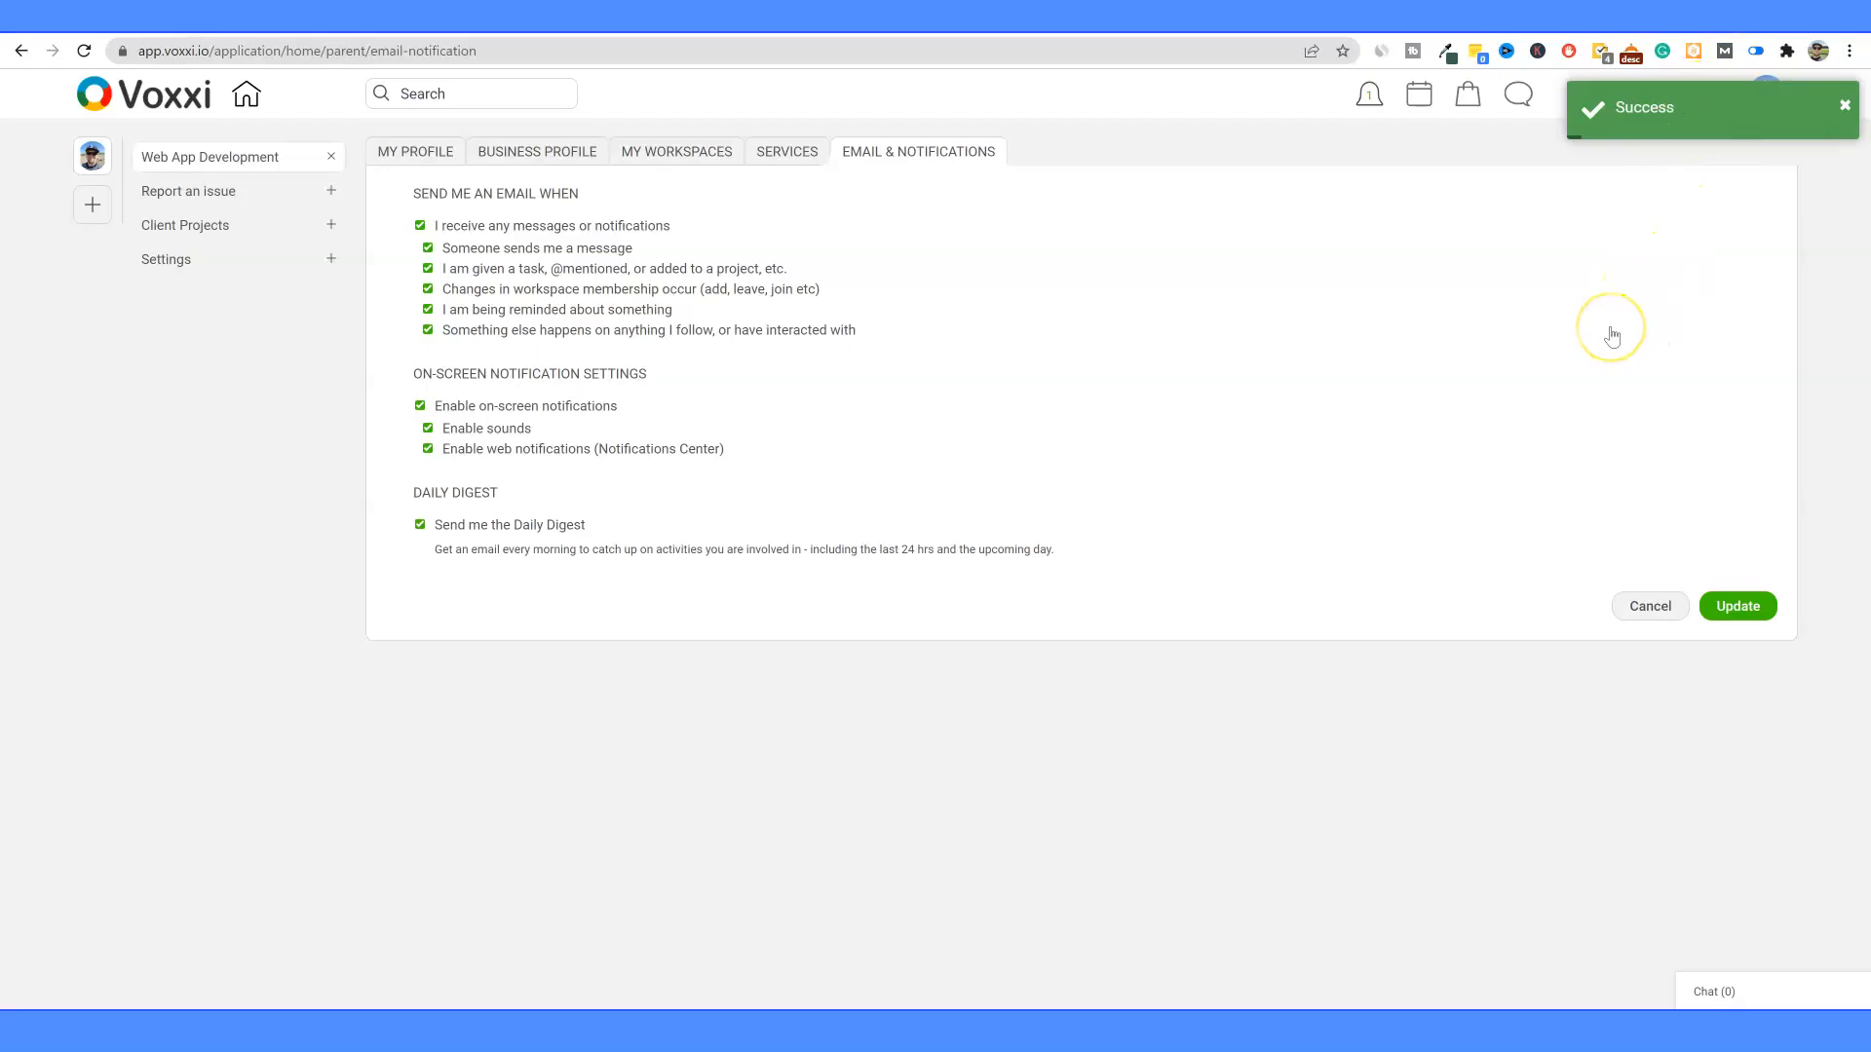
Step: Create an app named Tasks in the Web App Development workspace and build it with text and category fields
left_click(217, 159)
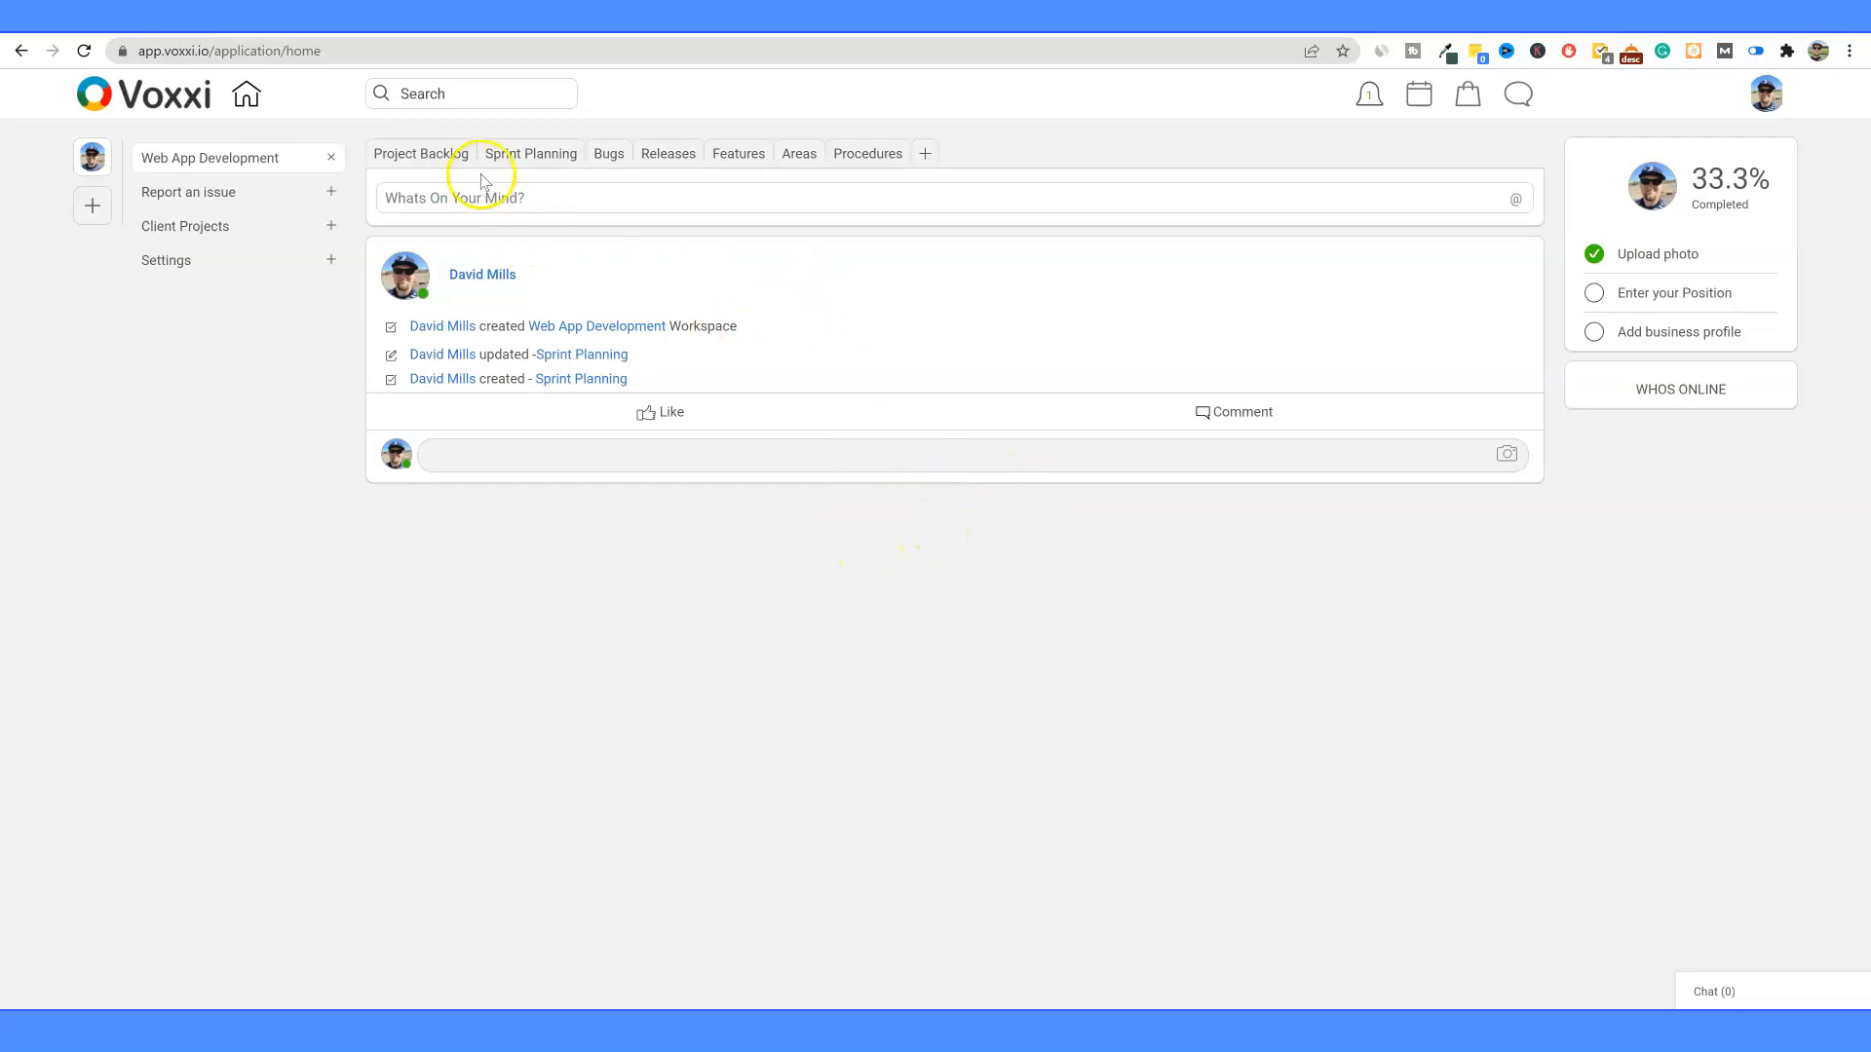
left_click(925, 154)
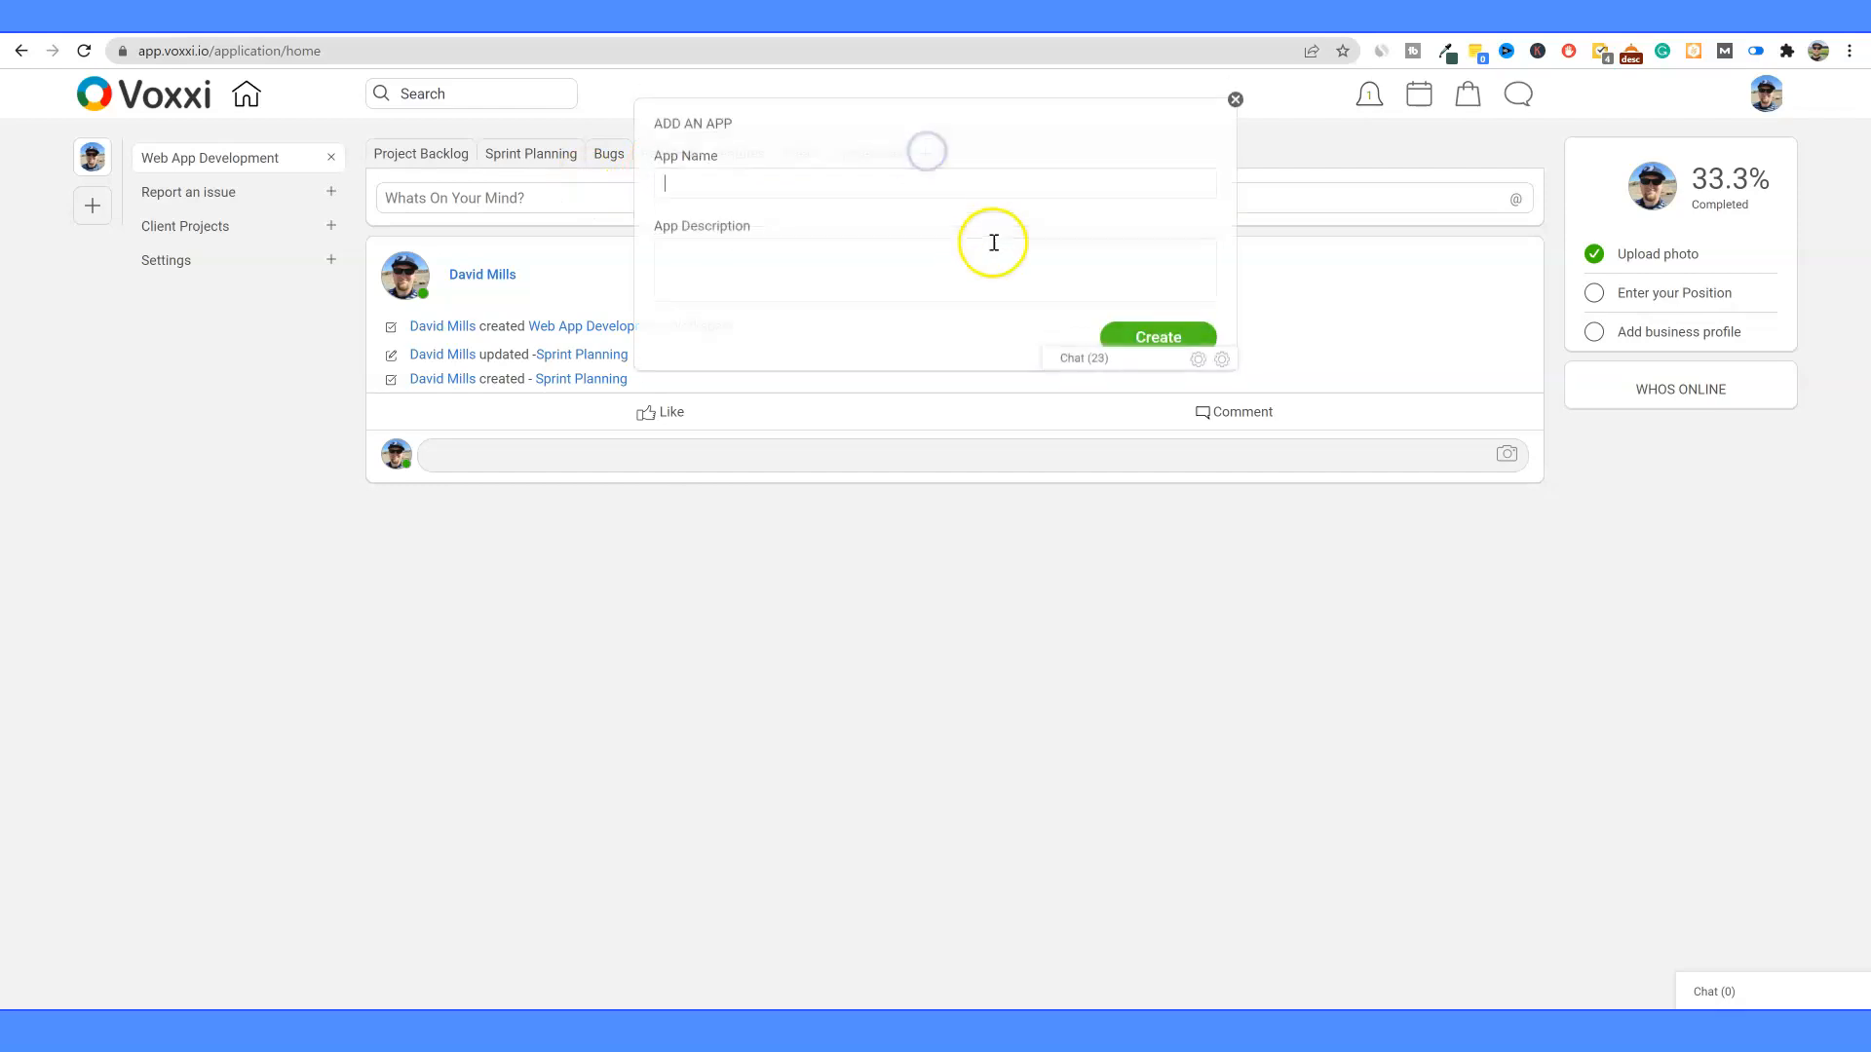
left_click(748, 202)
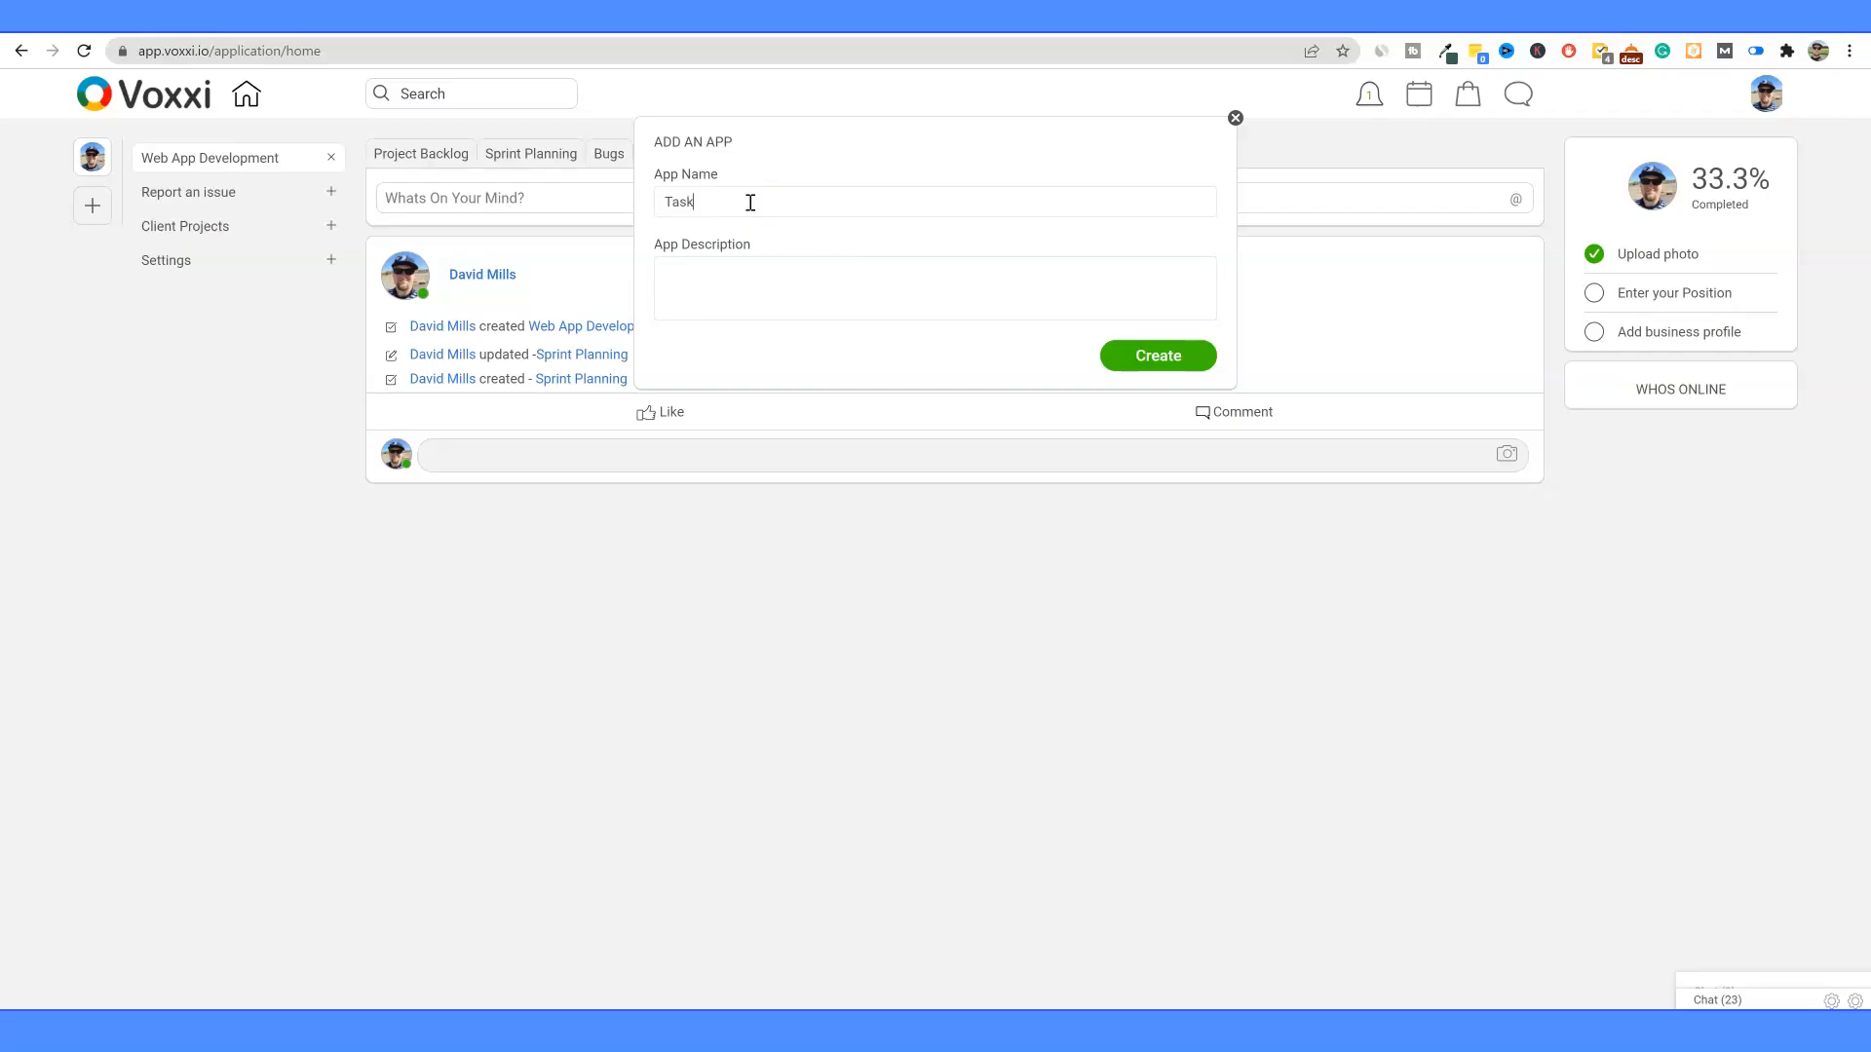
left_click(1142, 357)
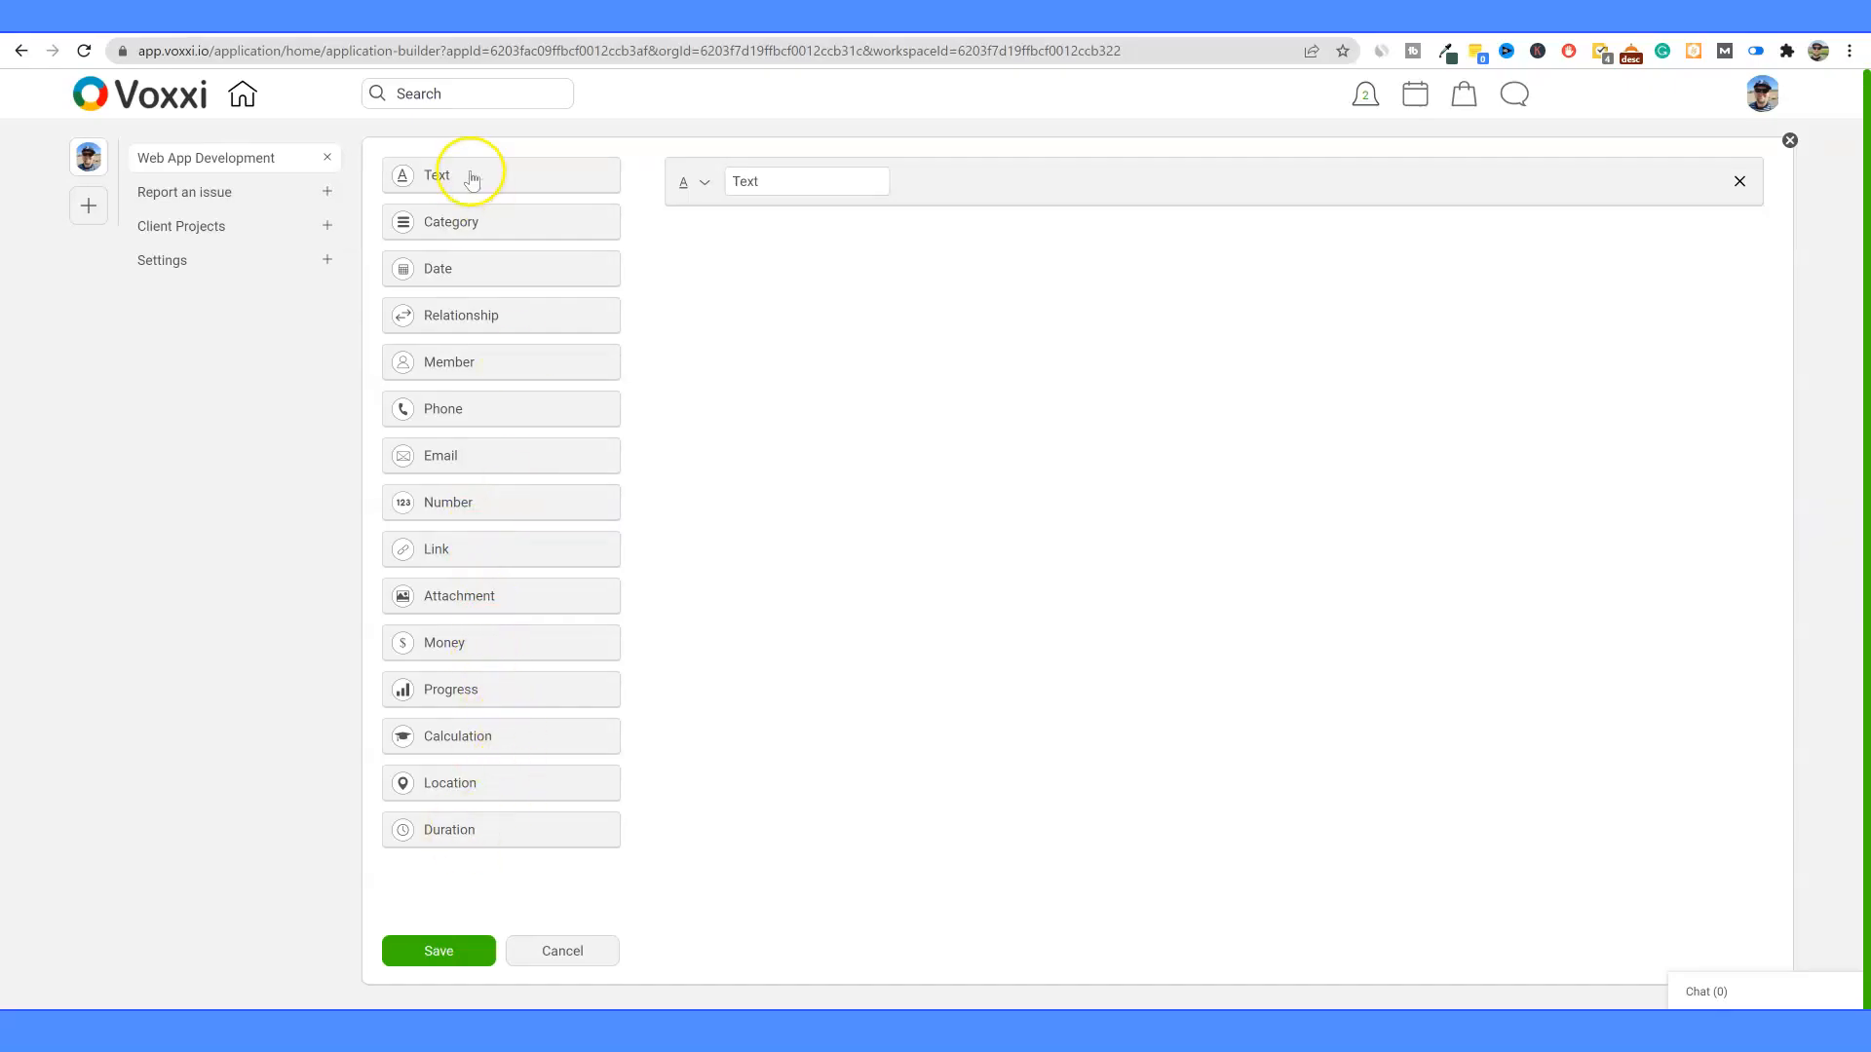
left_click_drag(468, 227, 764, 191)
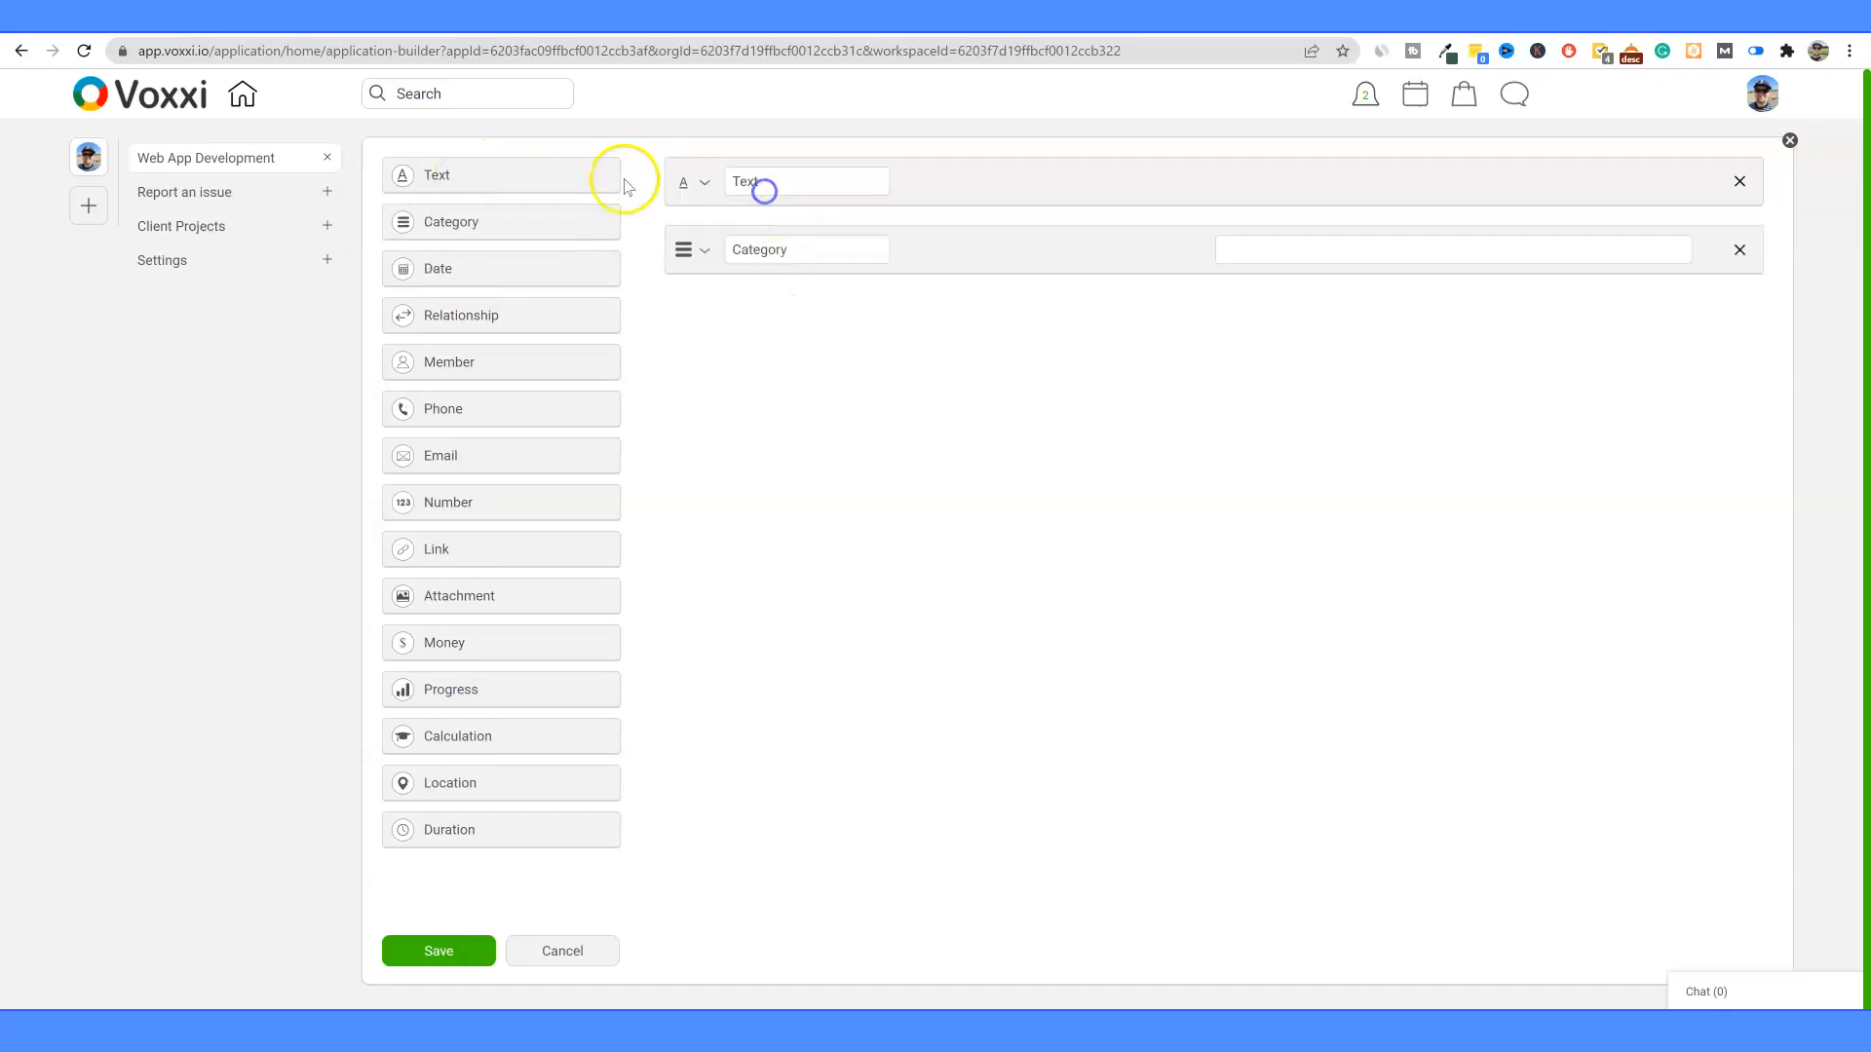
left_click_drag(488, 184, 798, 250)
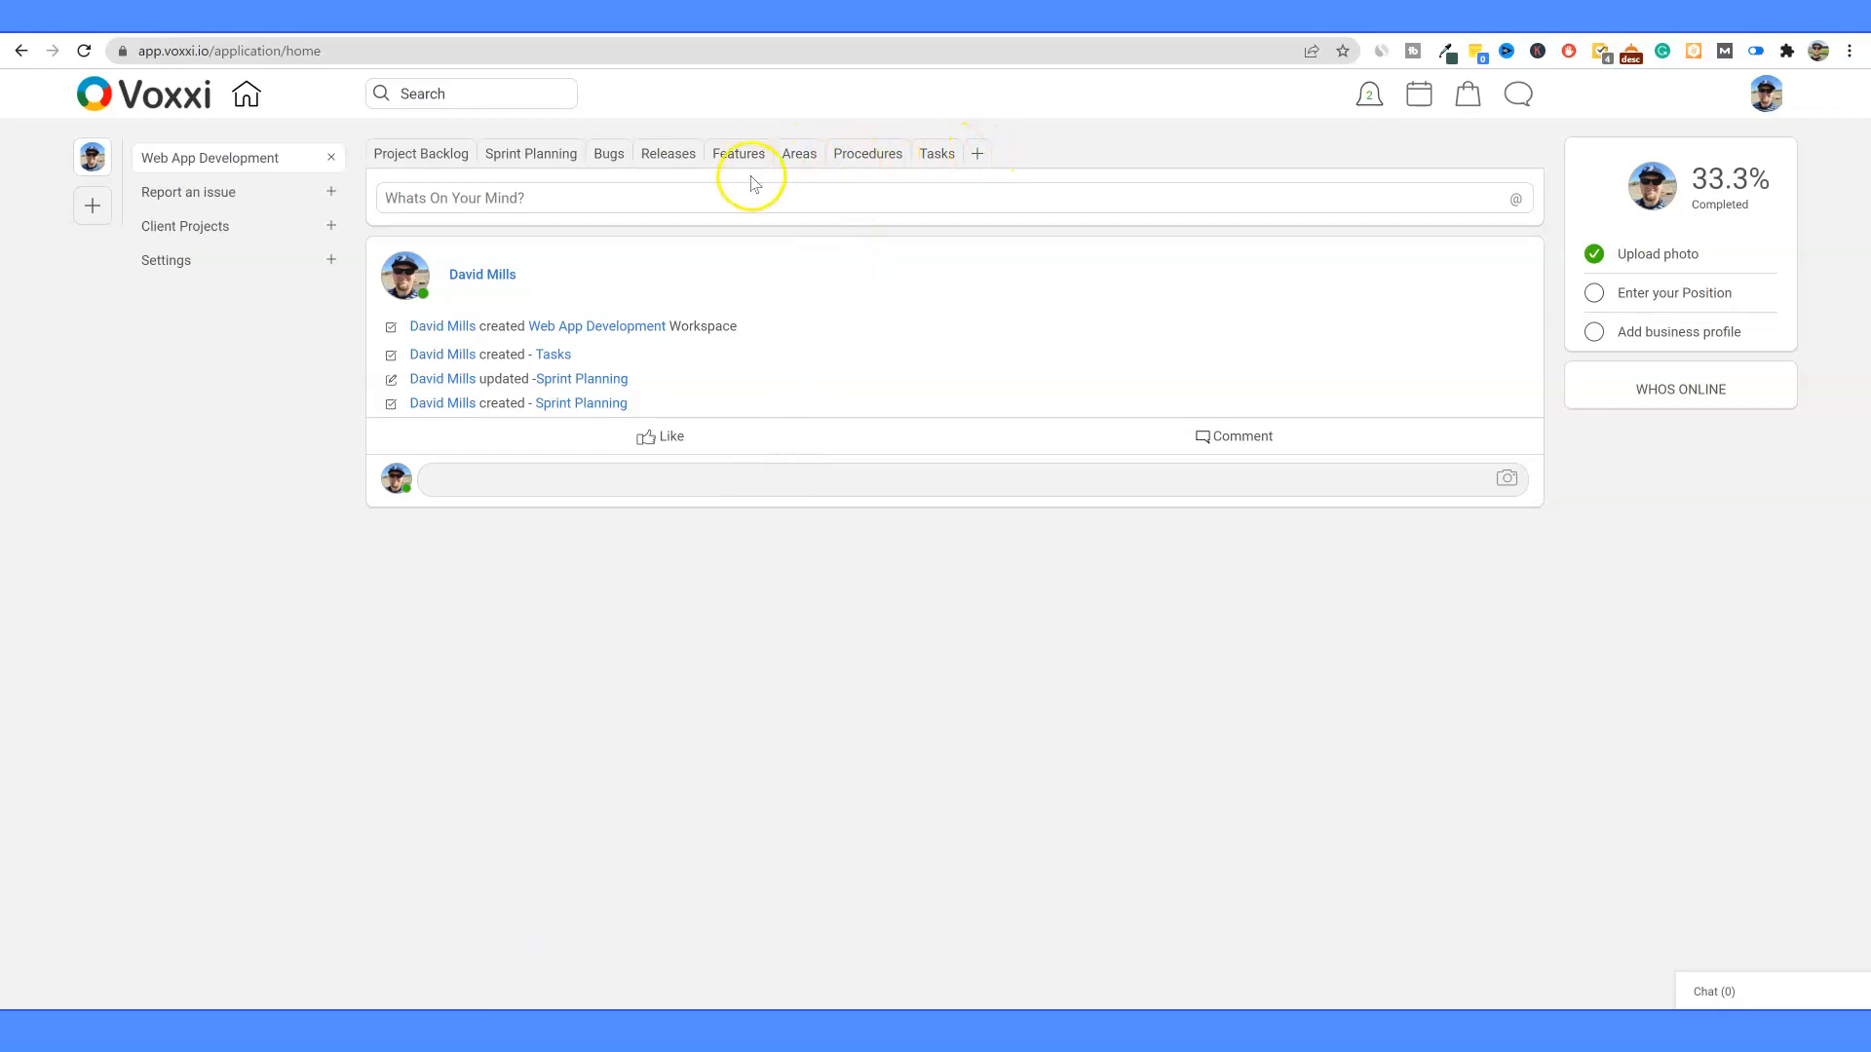
Step: Add a record titled "Publish Animal Coloring Book" to the Procedures app
left_click(874, 156)
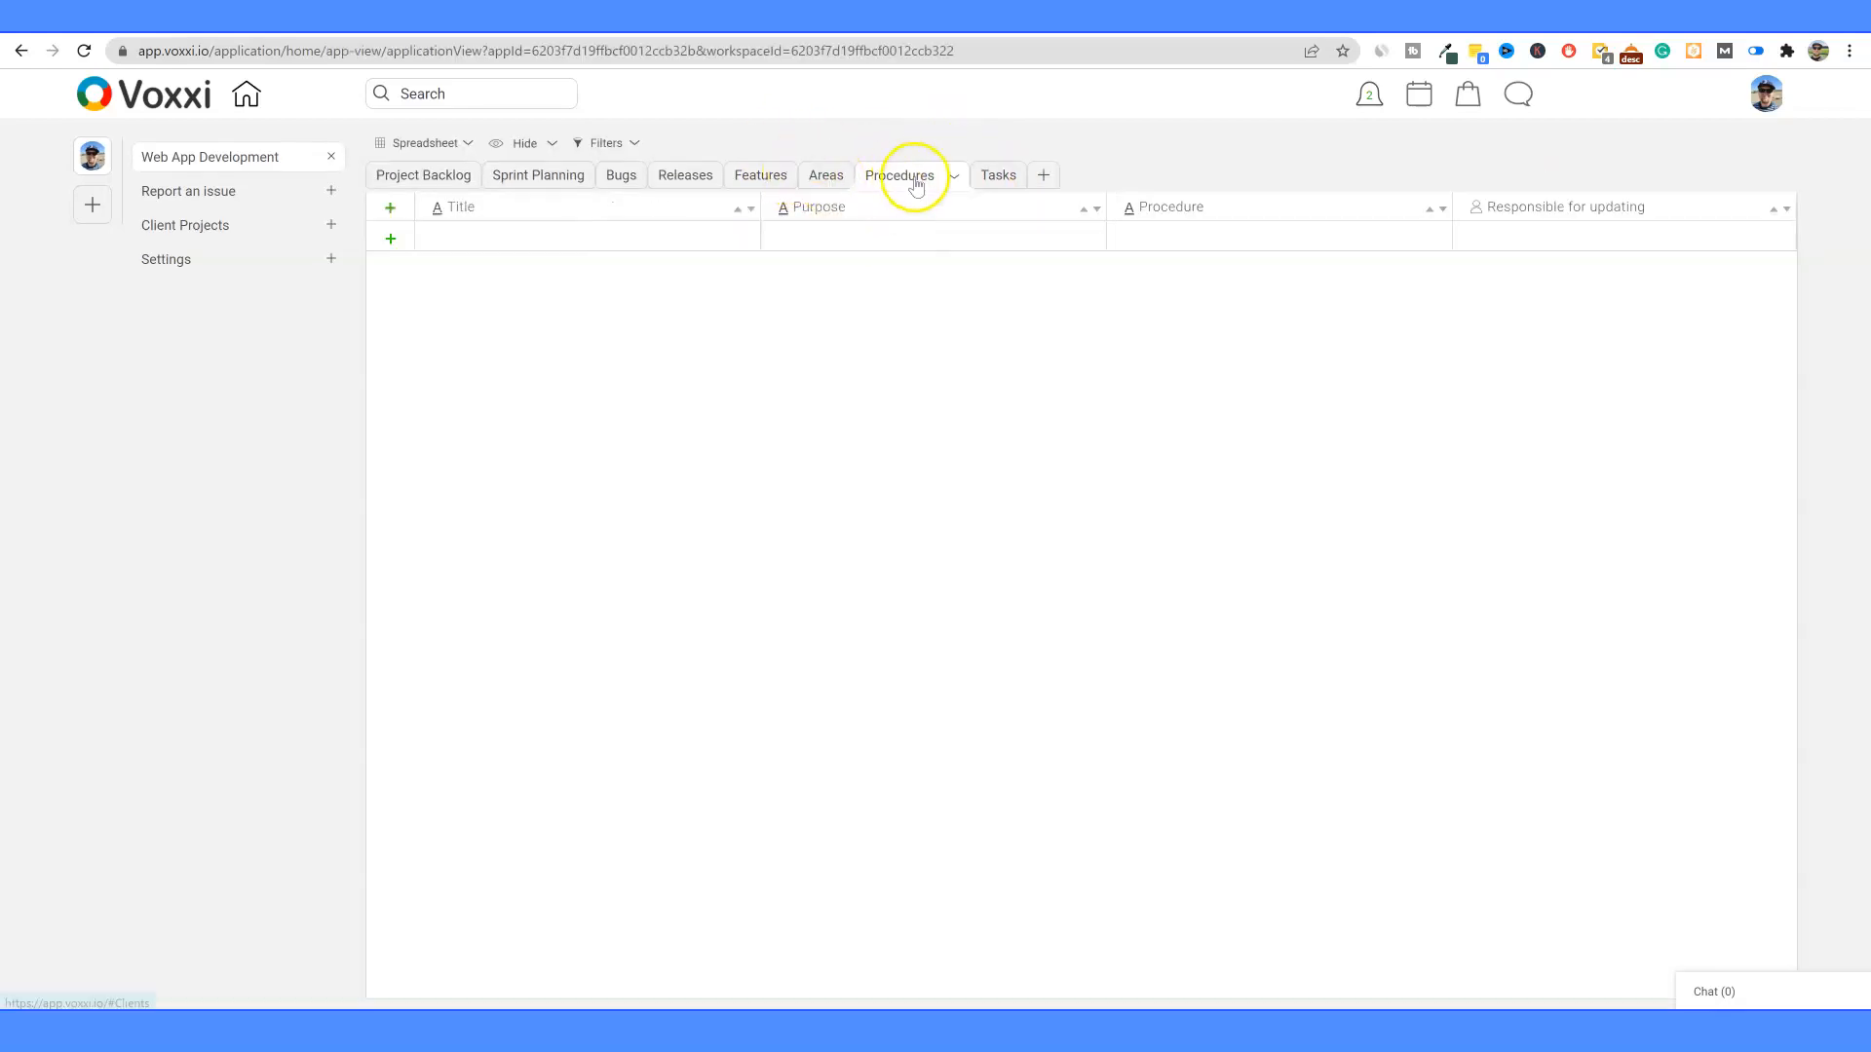
left_click(989, 233)
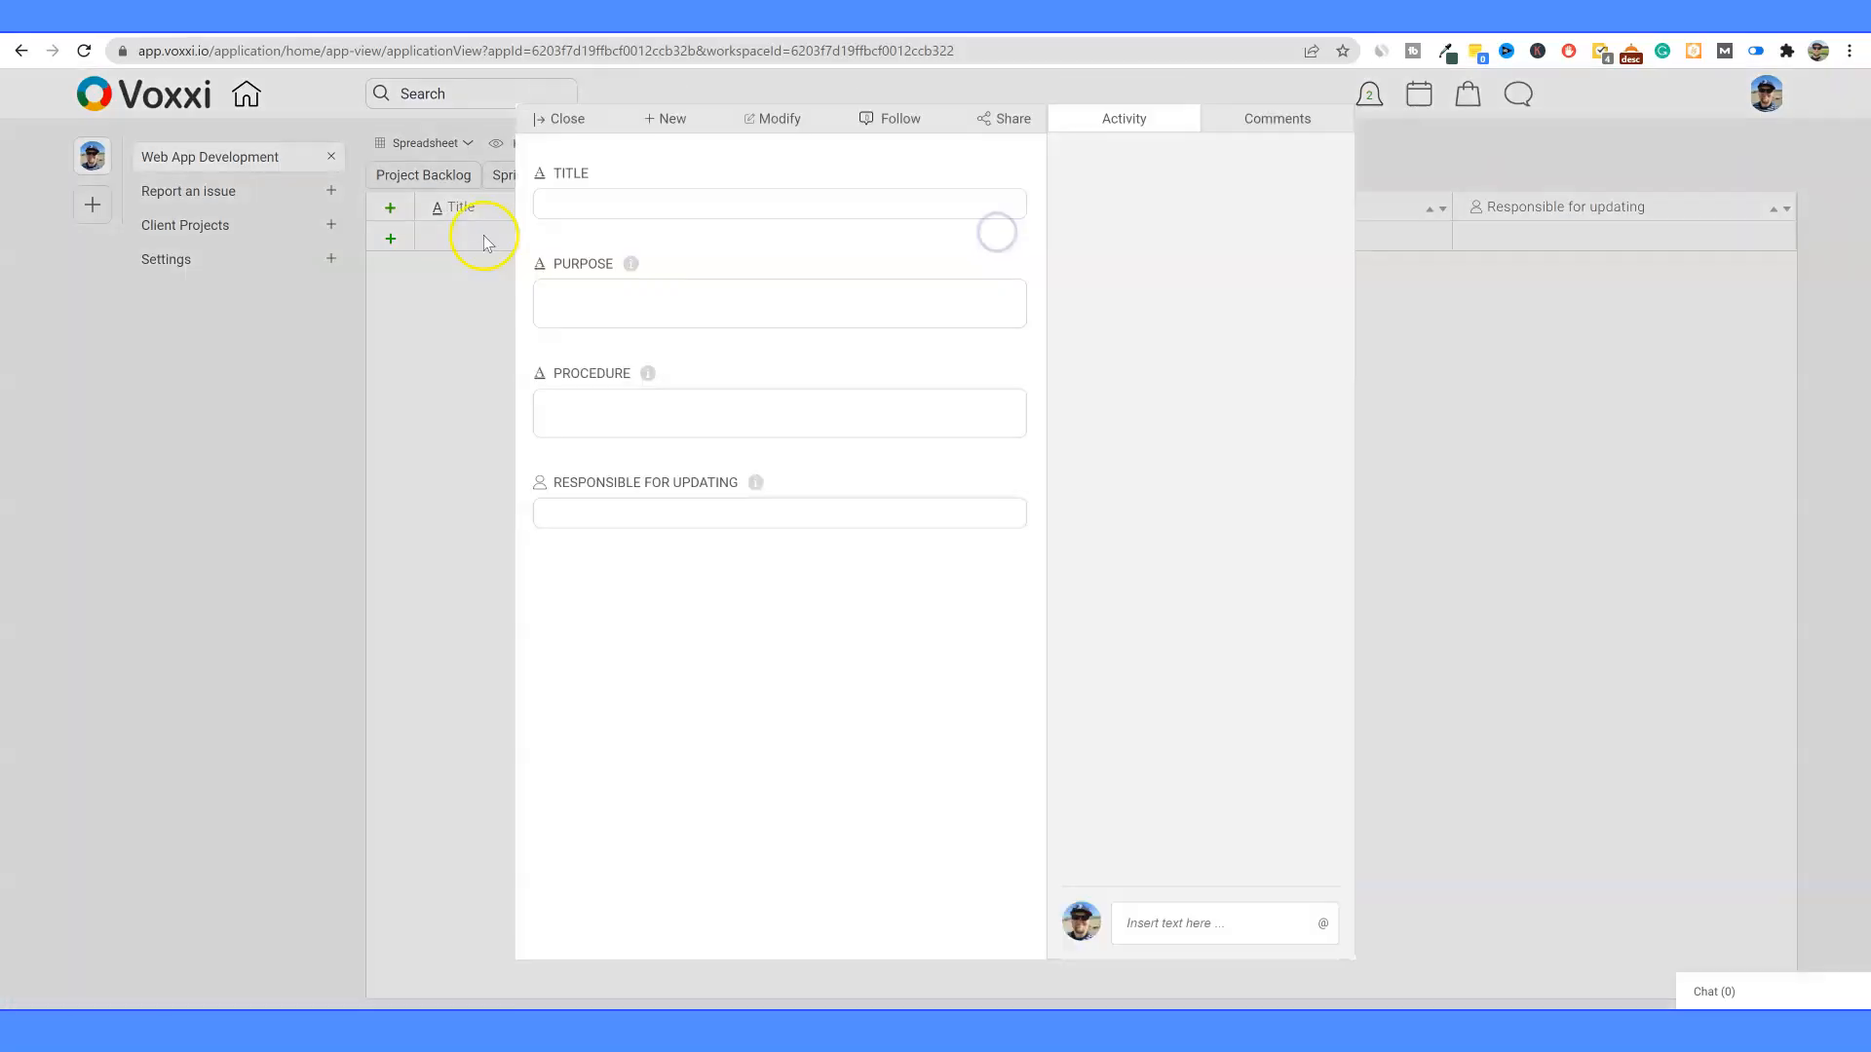
left_click(620, 218)
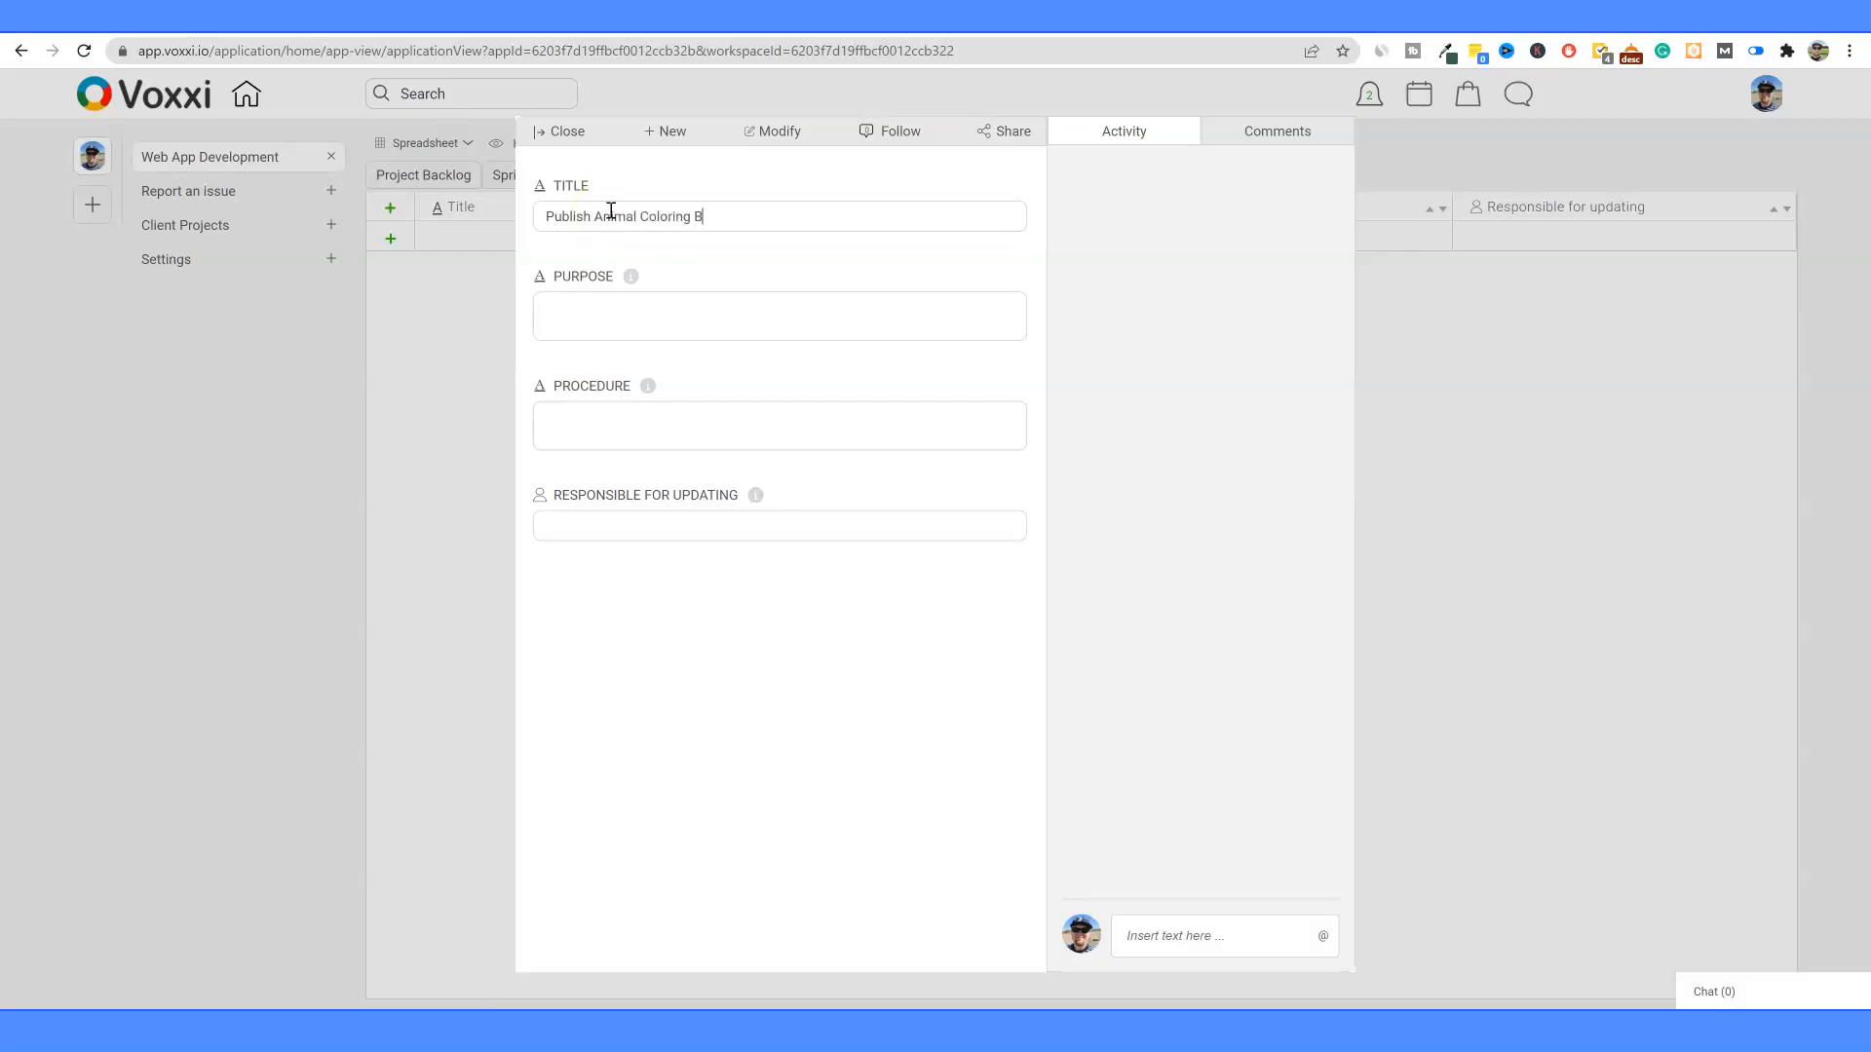
left_click(681, 313)
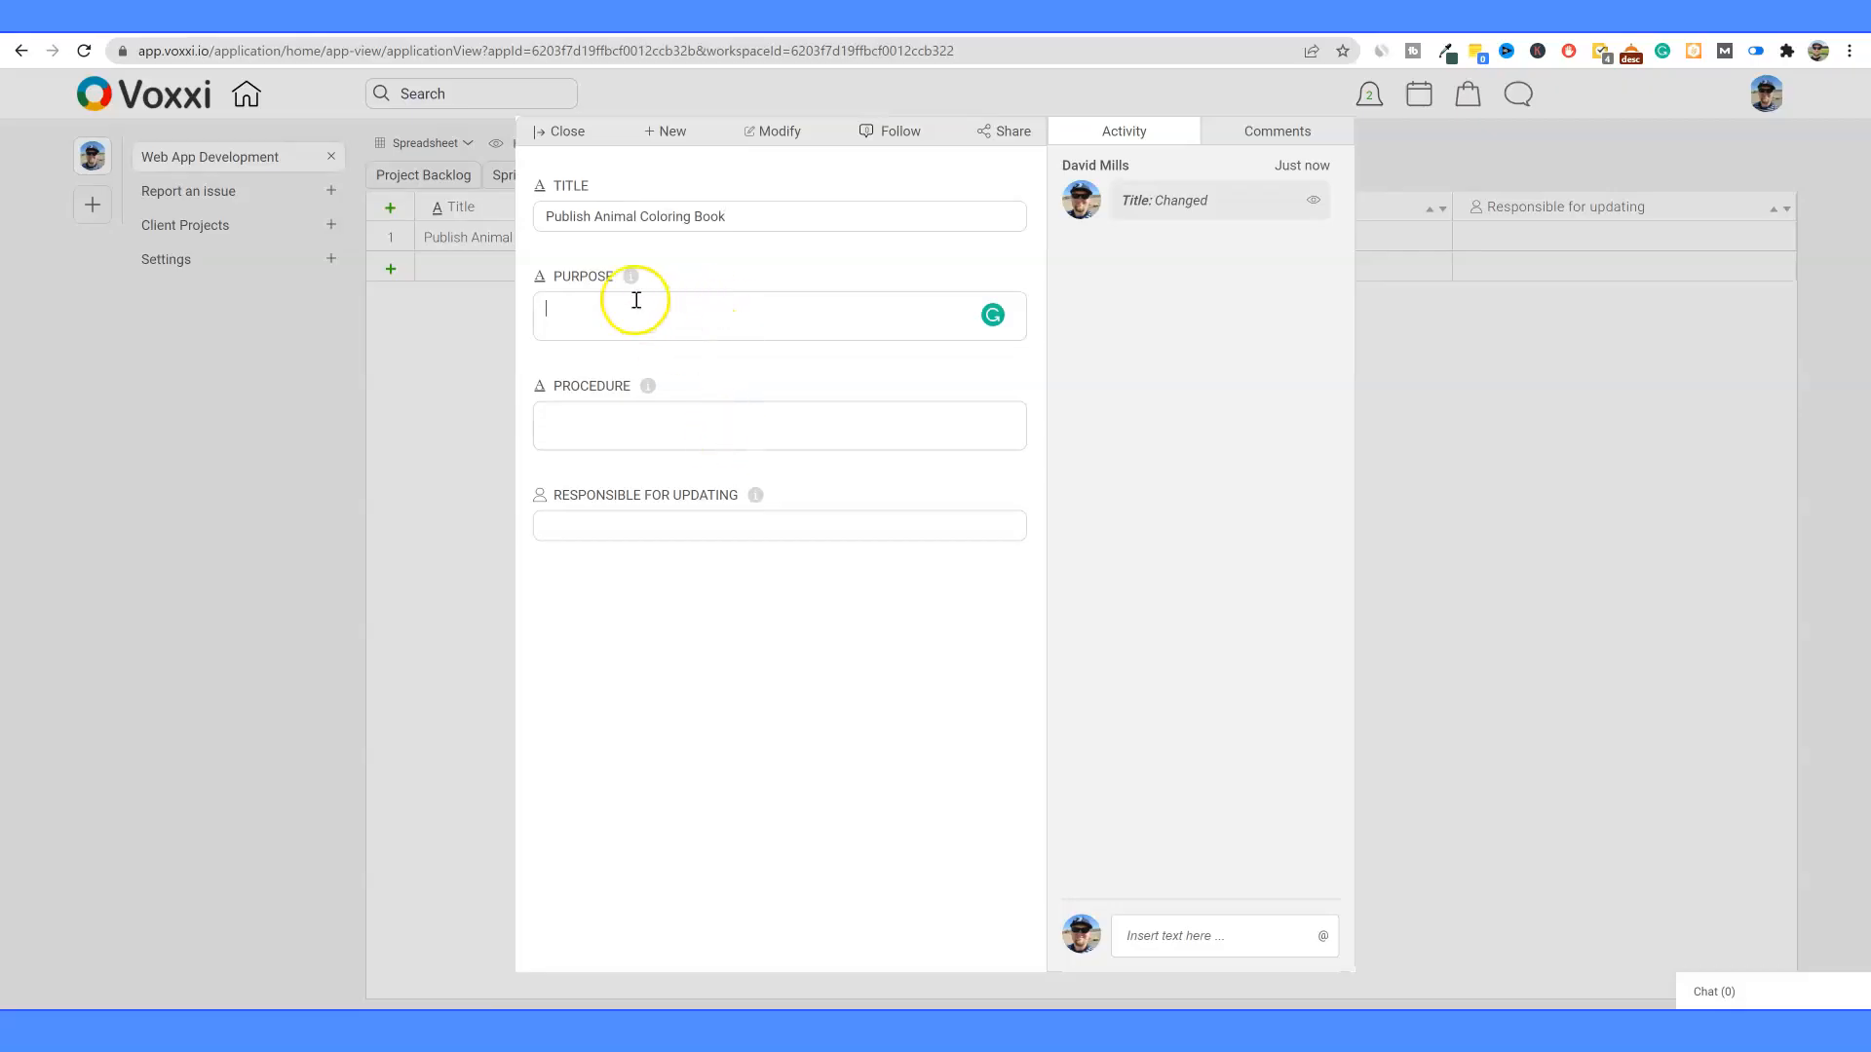
left_click_drag(603, 216, 815, 213)
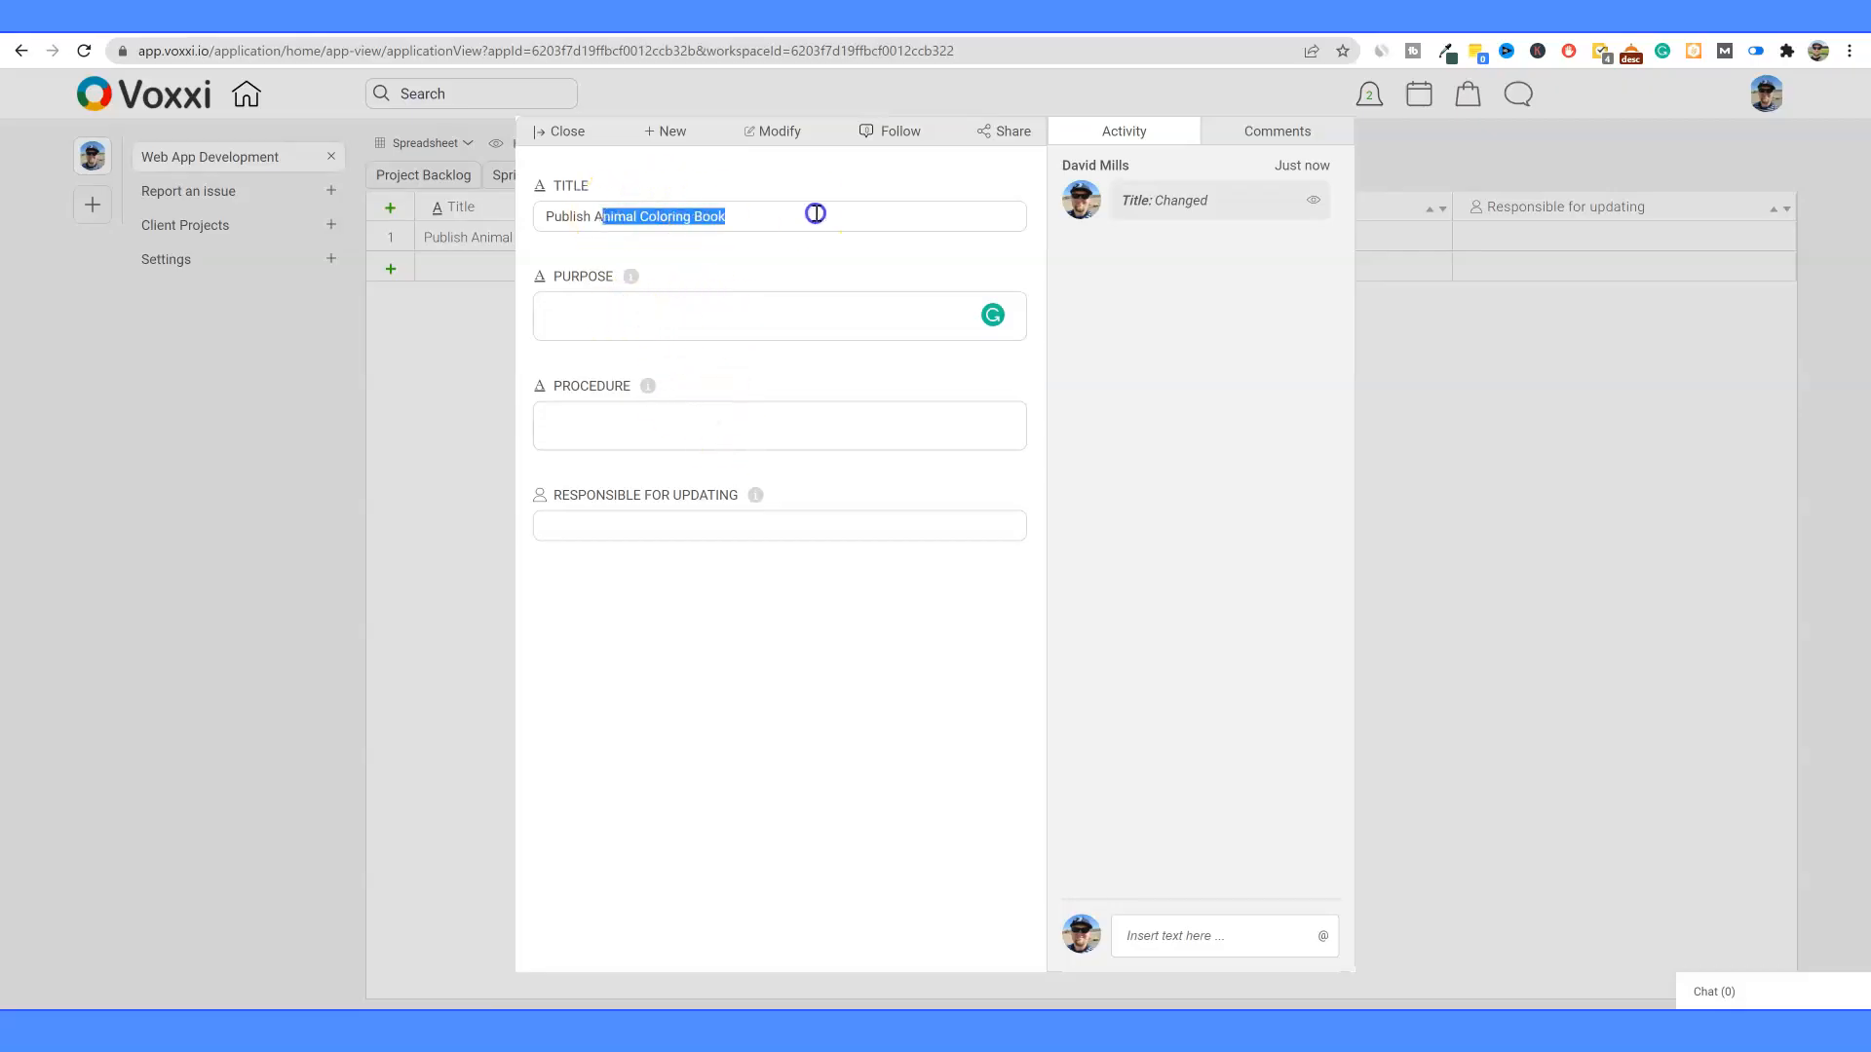
left_click(555, 216)
left_click(611, 315)
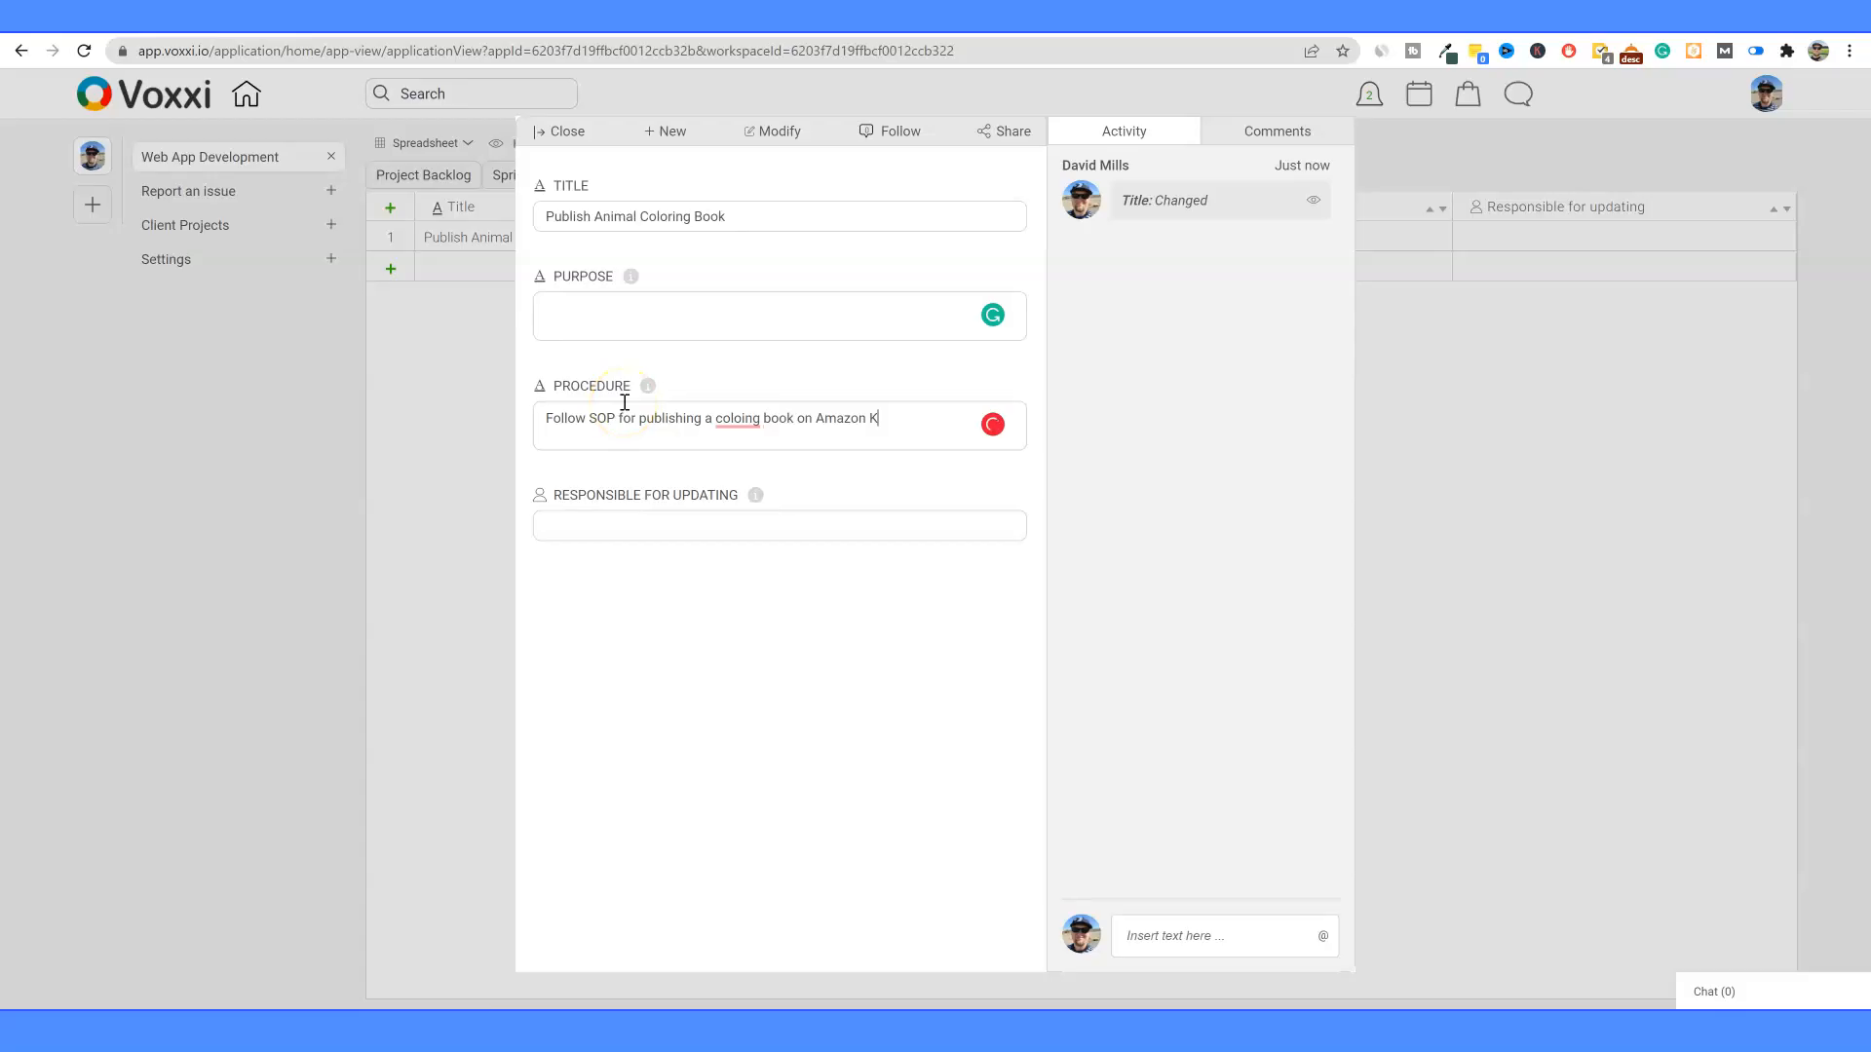
Step: Enter "Follow SOP for publishing a coloring book on Amazon KDP" as the record's procedure and assign yourself as responsible for updating
left_click(663, 413)
left_click(647, 524)
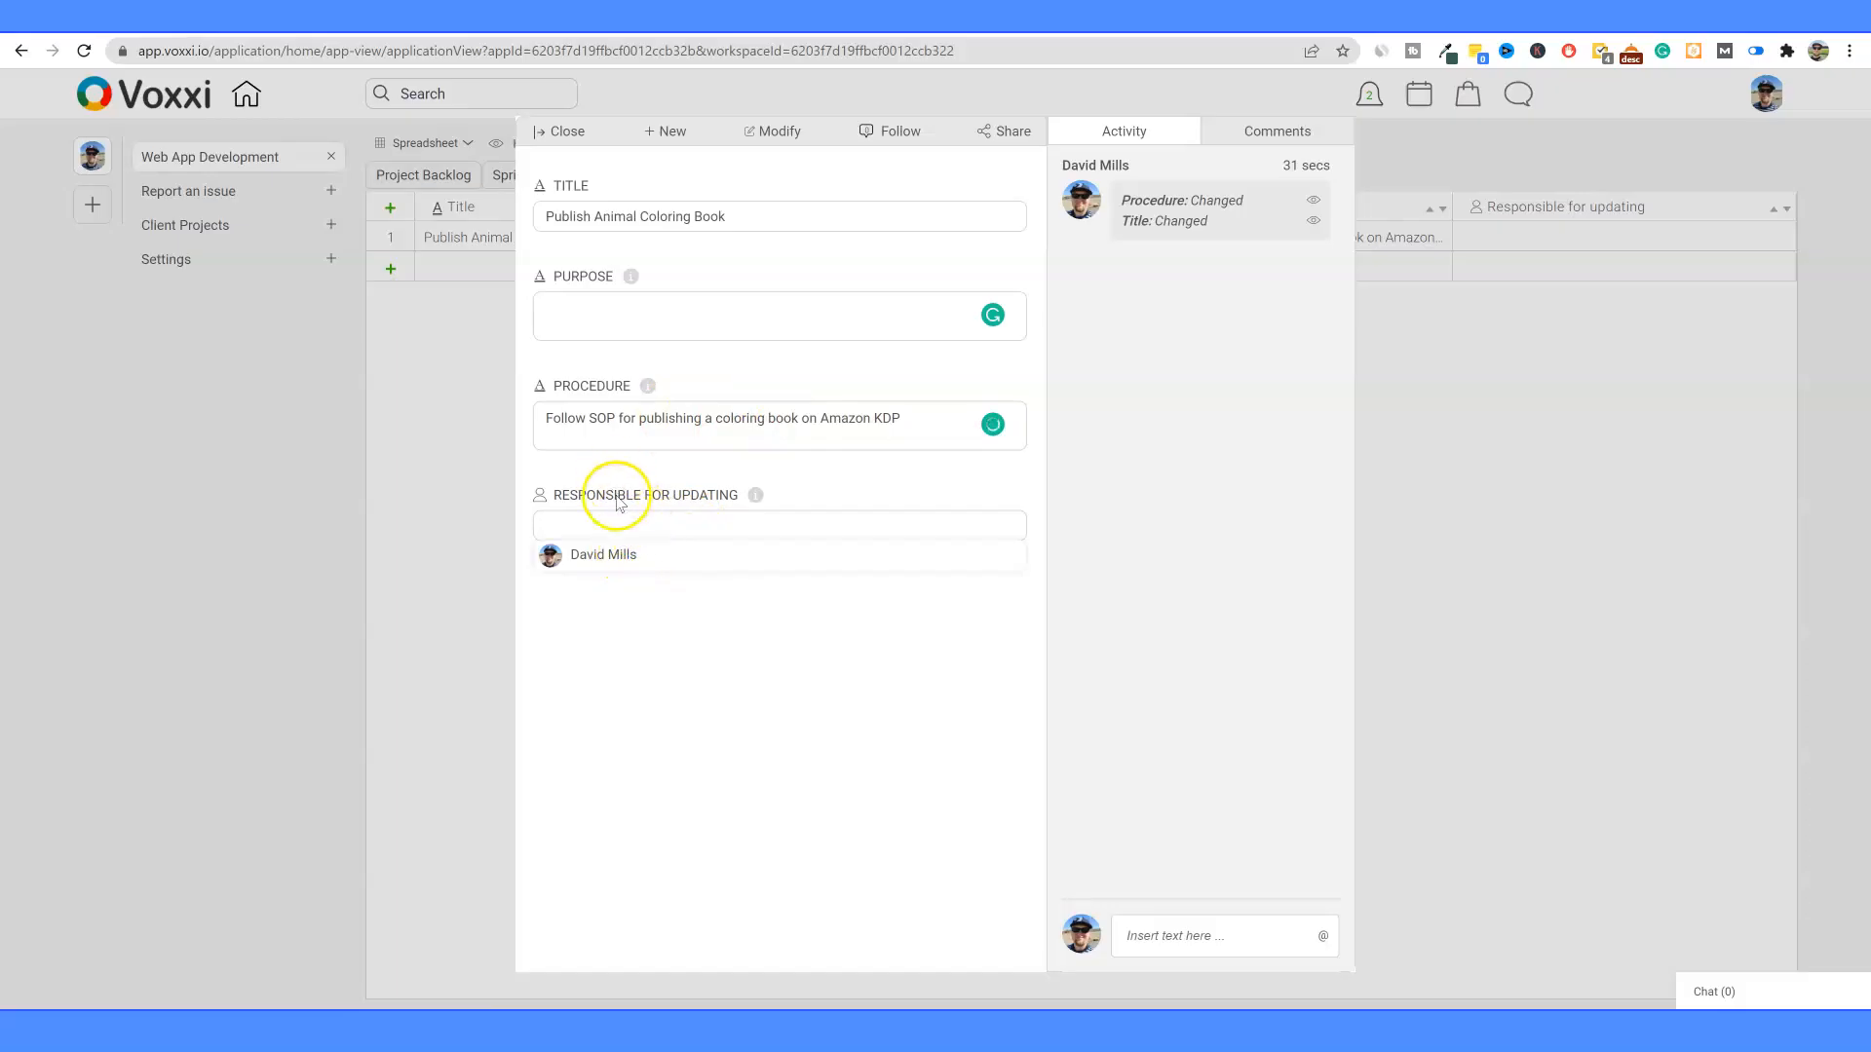
left_click(627, 552)
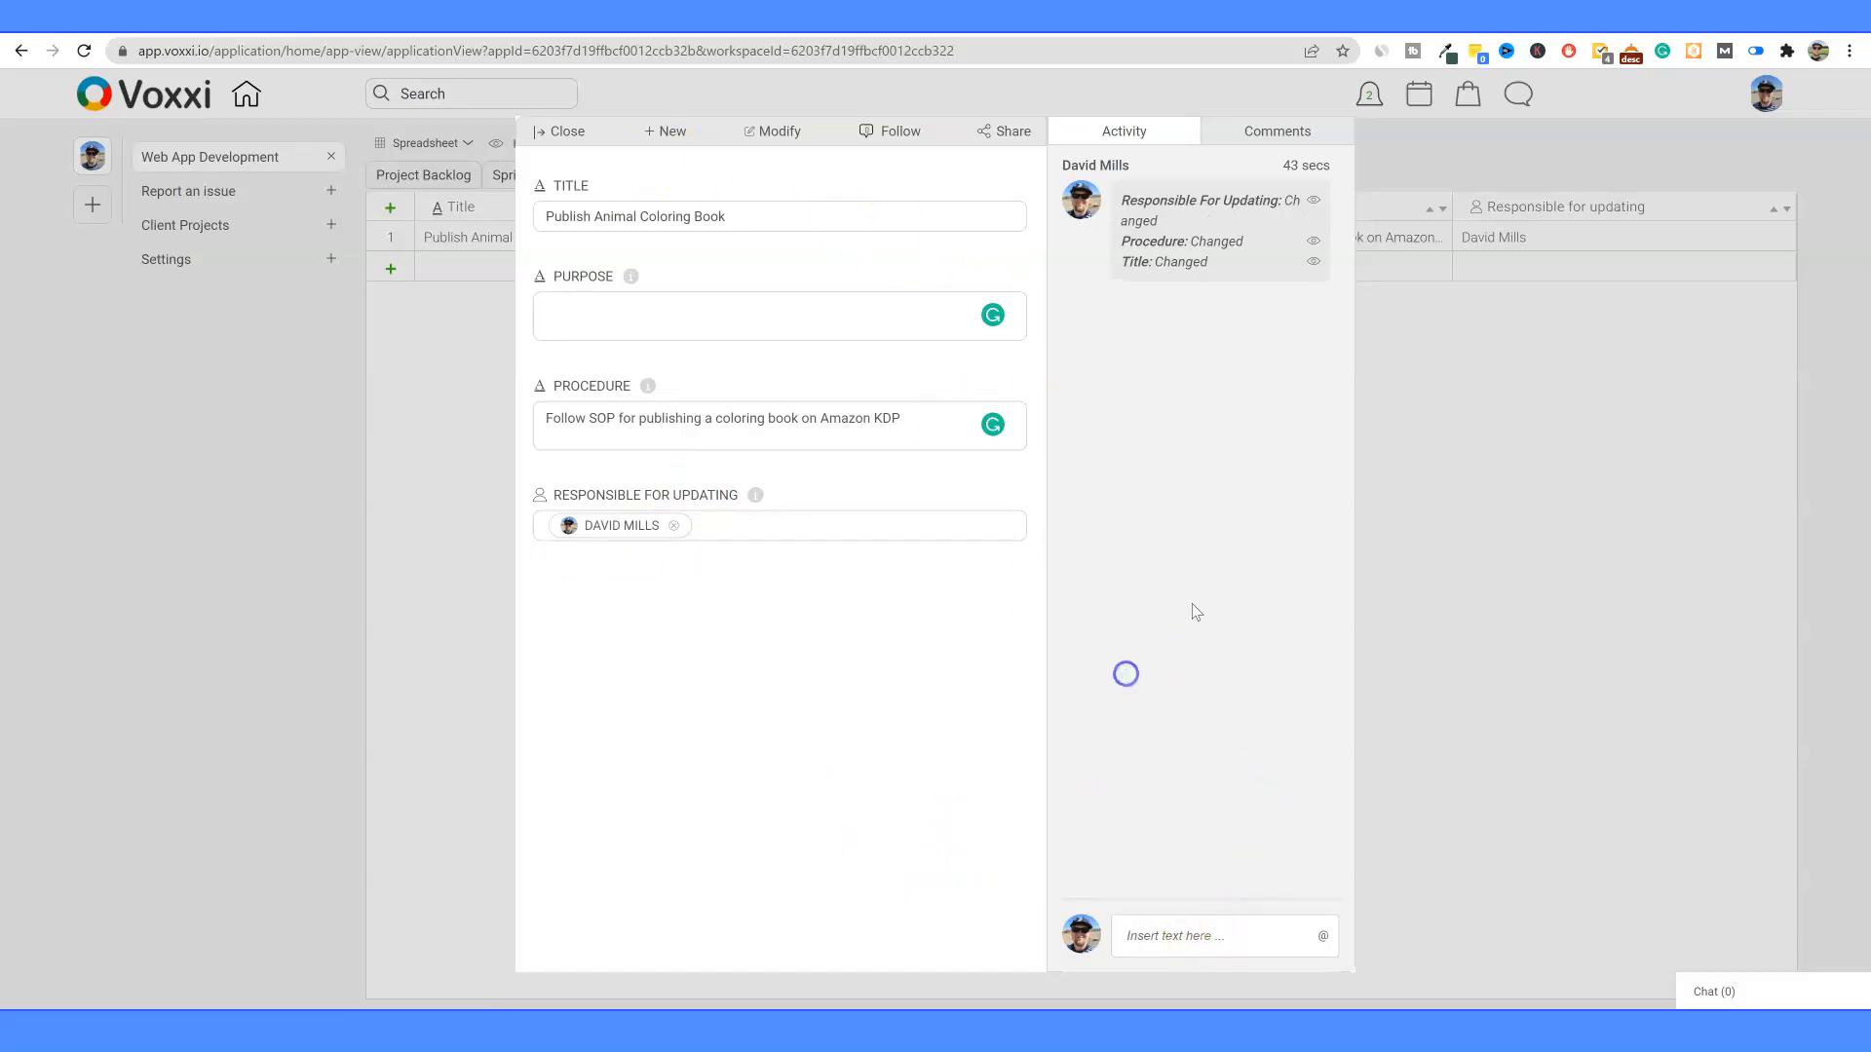
left_click(567, 133)
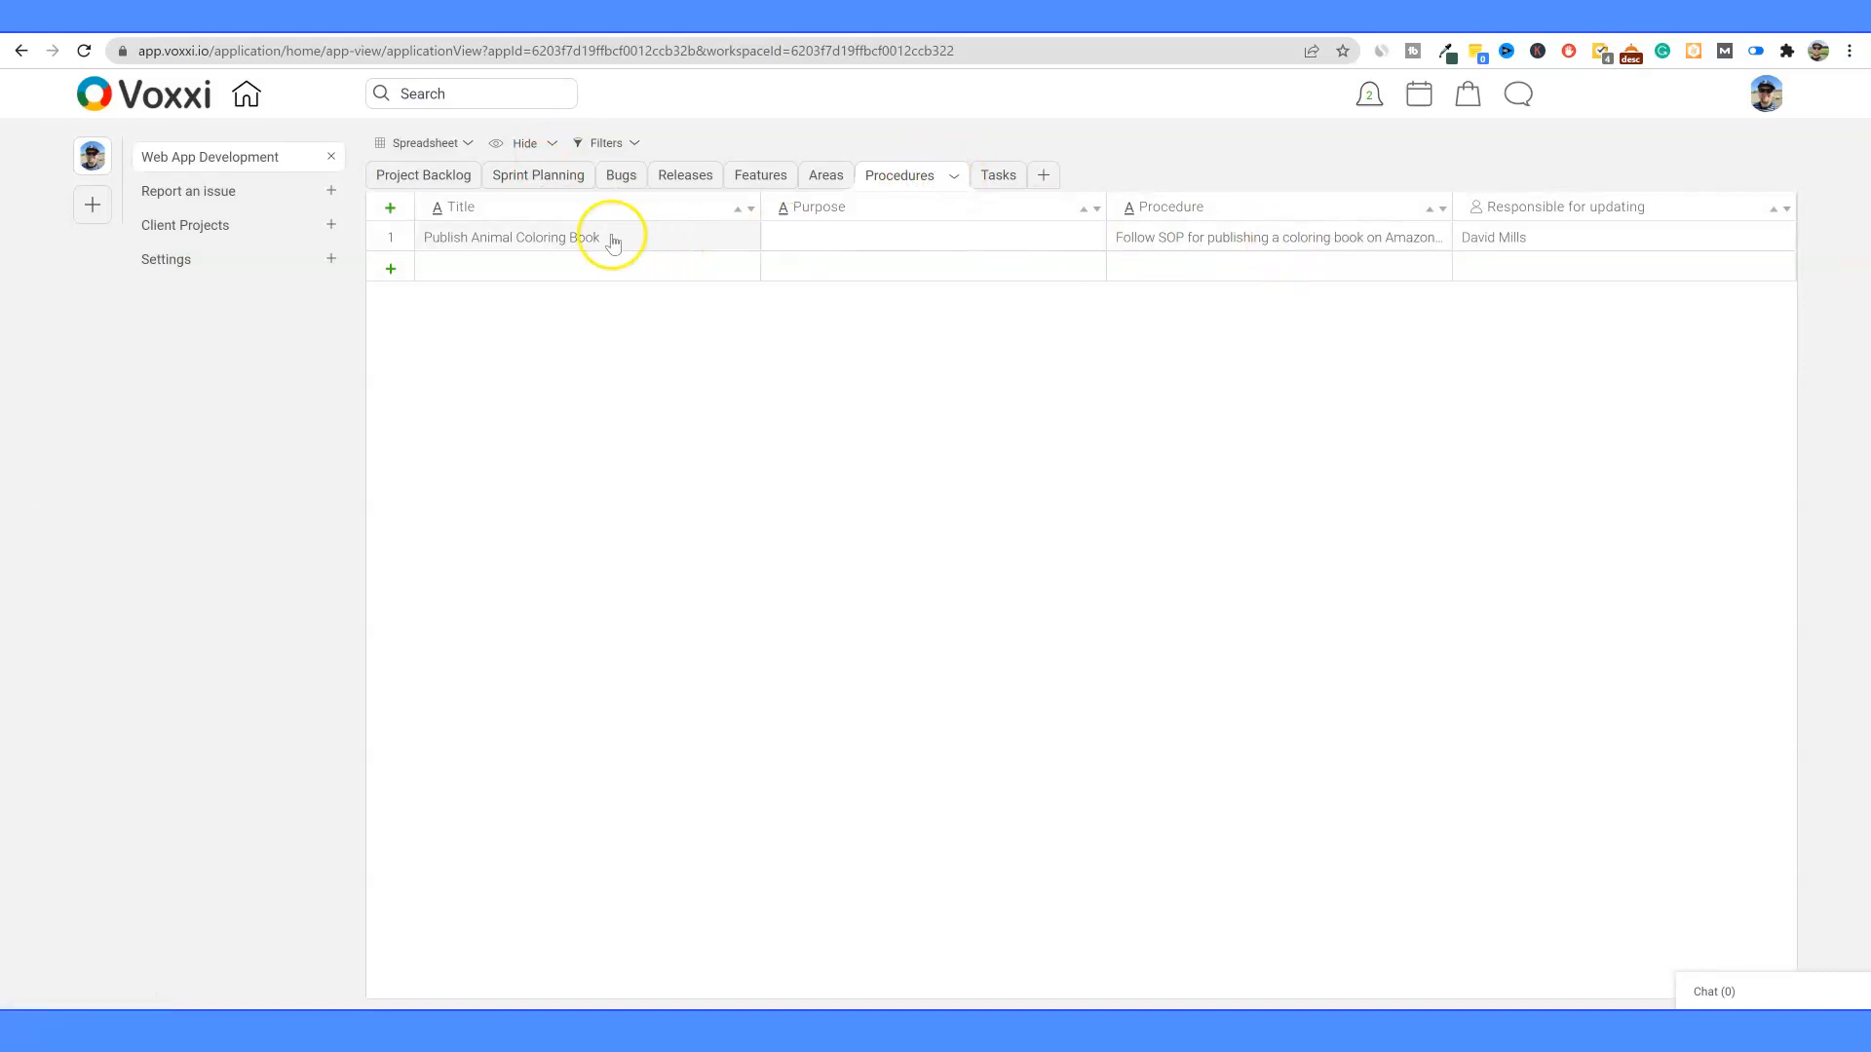
Step: Post the comment "leave a comment" on the Publish Animal Coloring Book record, and request its deletion but decline the confirmation
left_click(1635, 238)
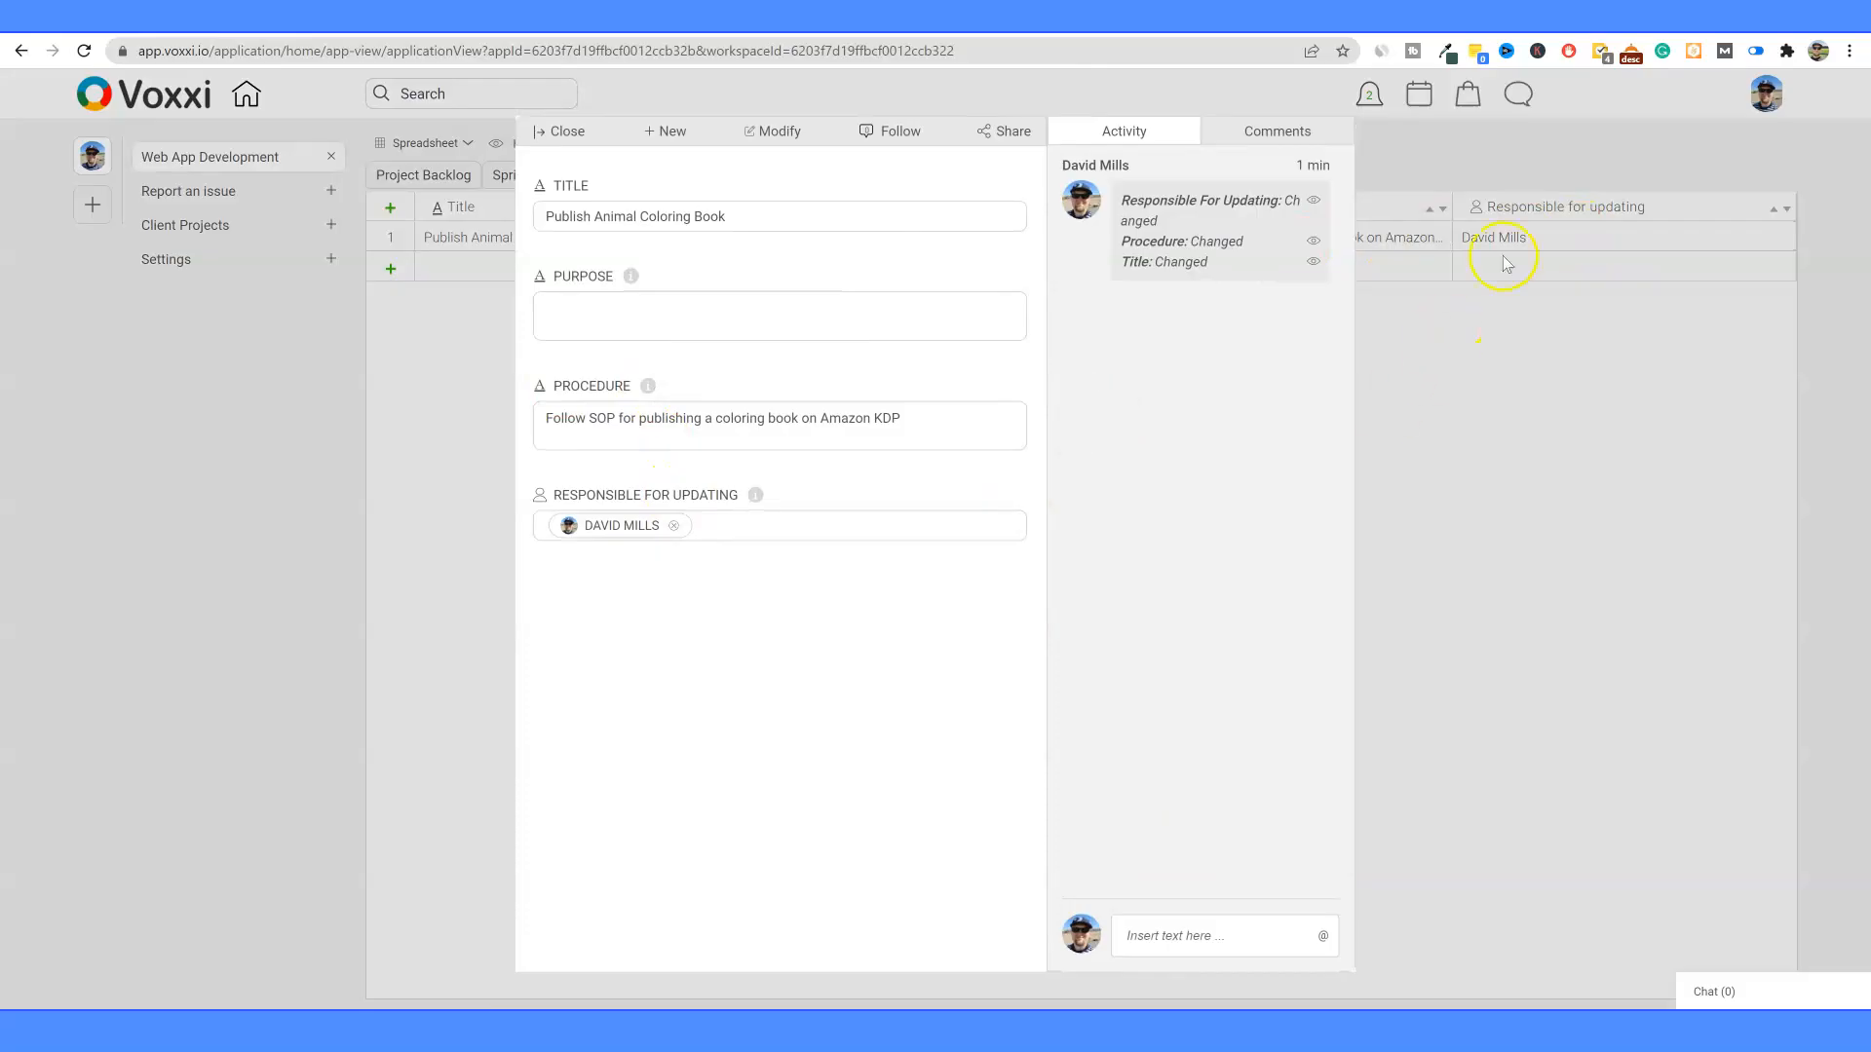
left_click(1179, 944)
key("Return")
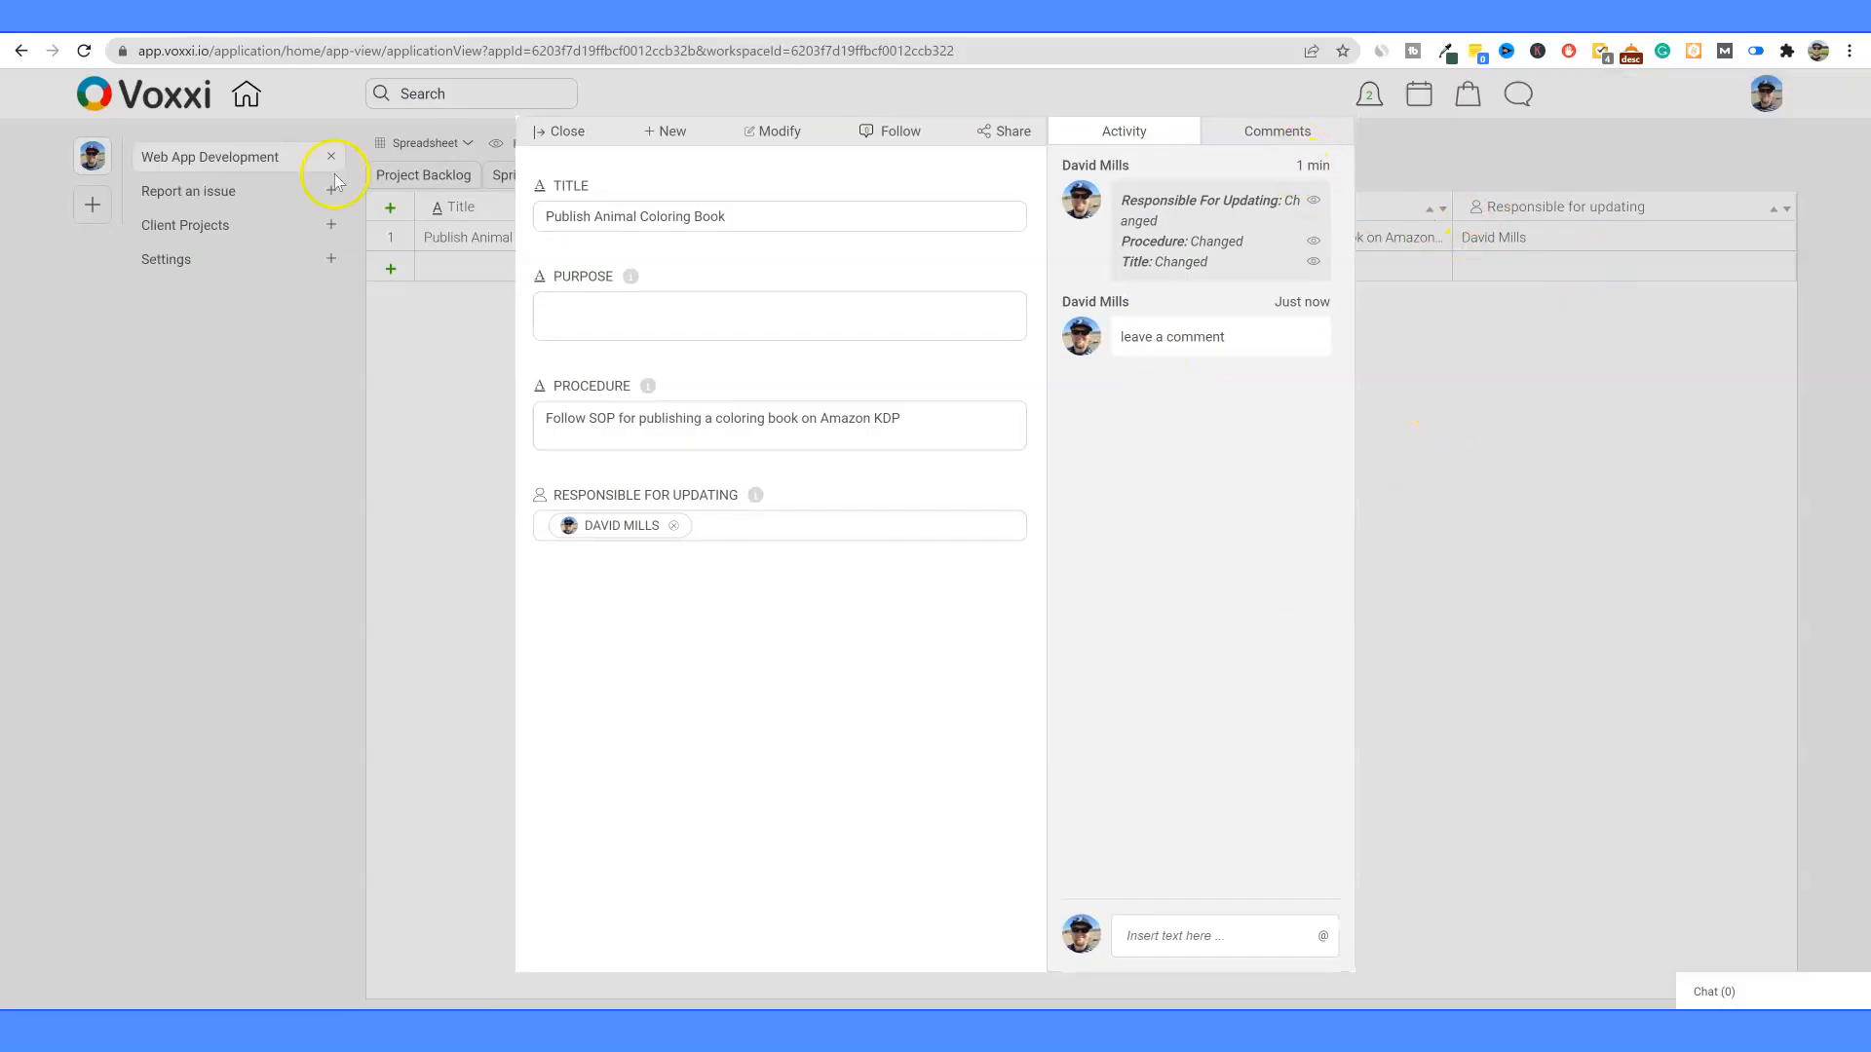
left_click(536, 137)
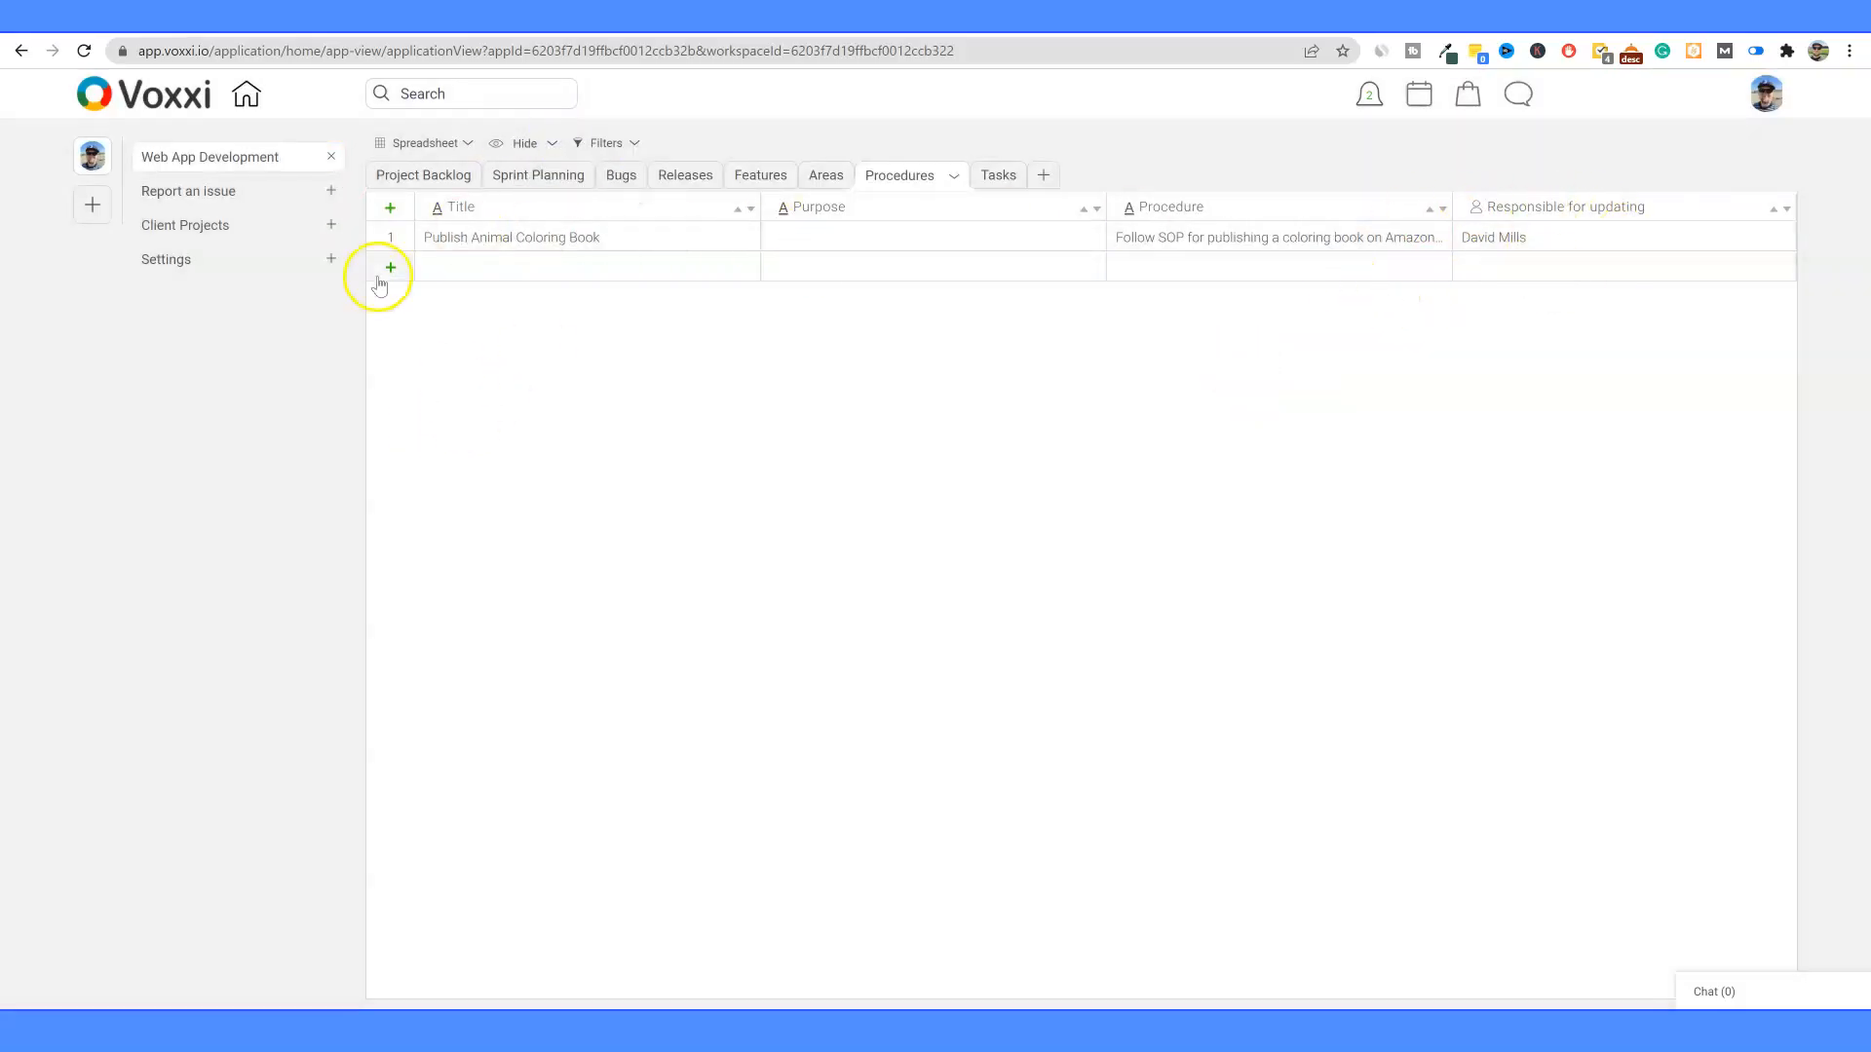
left_click(391, 244)
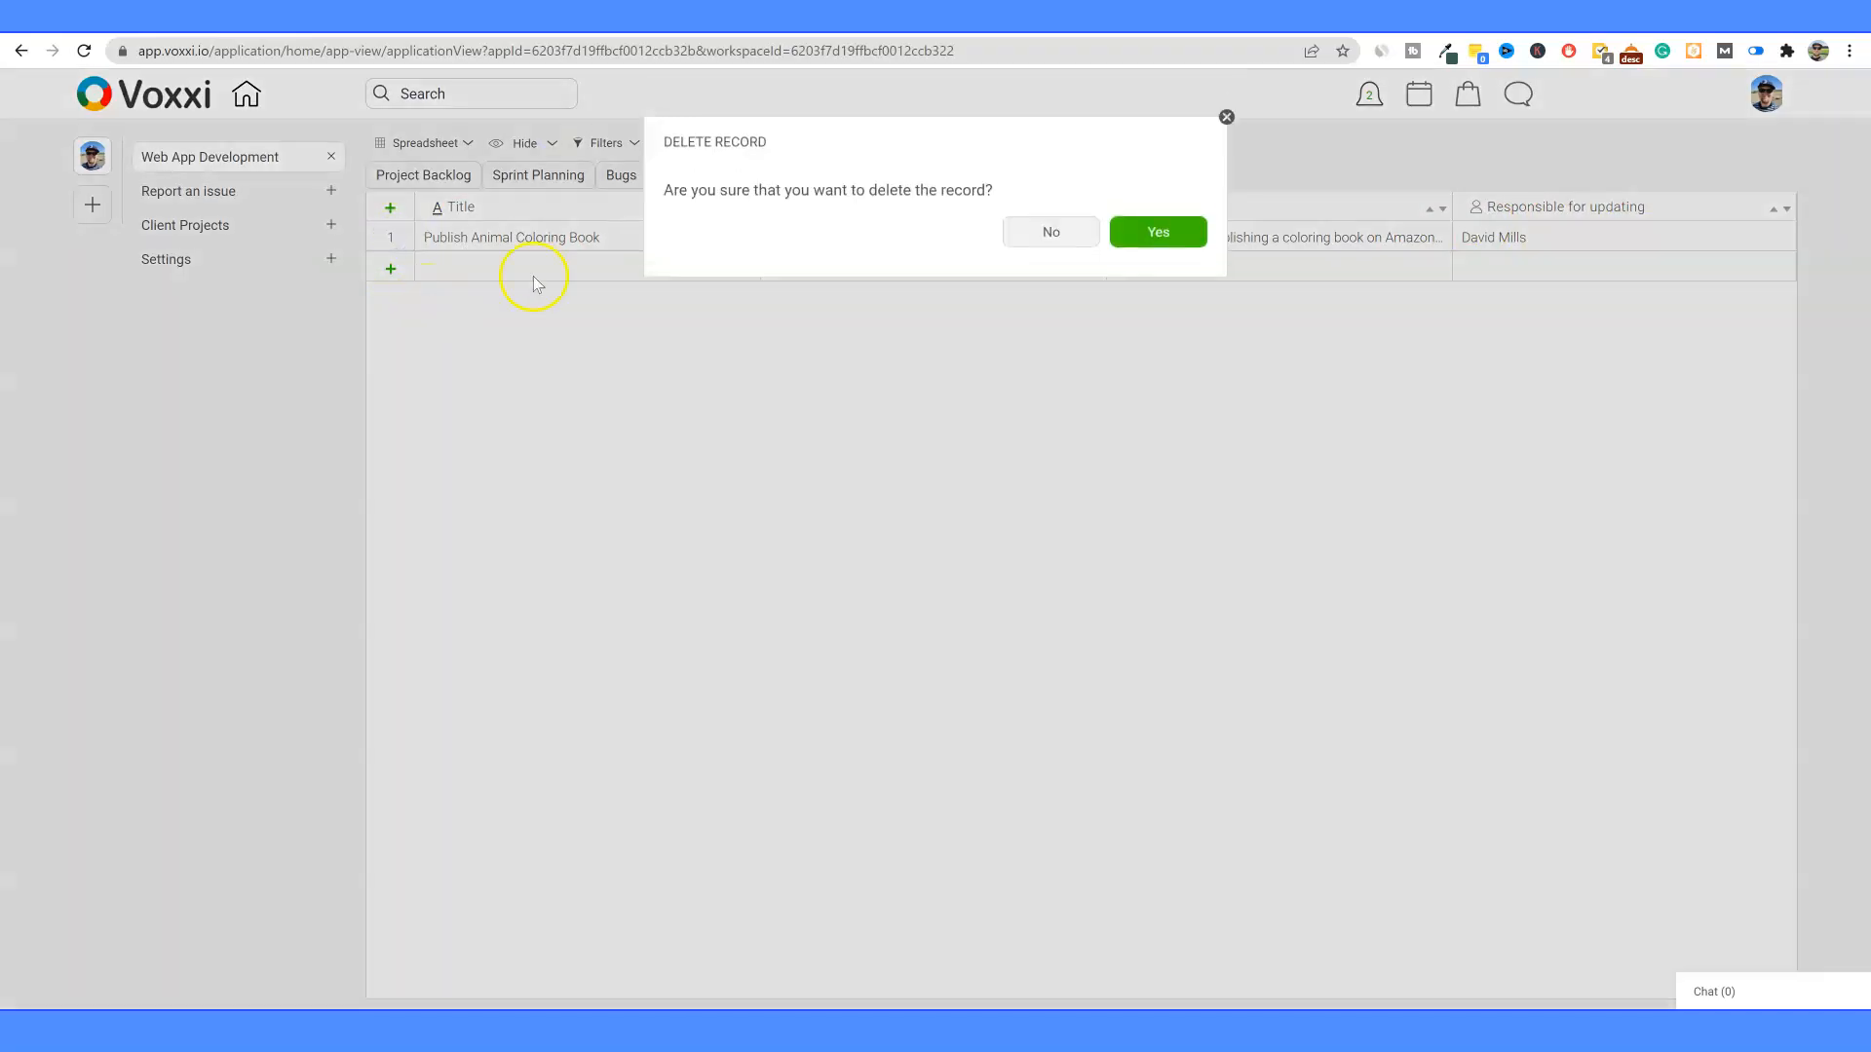
left_click(1051, 232)
Step: Look at the Areas app and add a record titled "Book Title" to the Features app
left_click(821, 174)
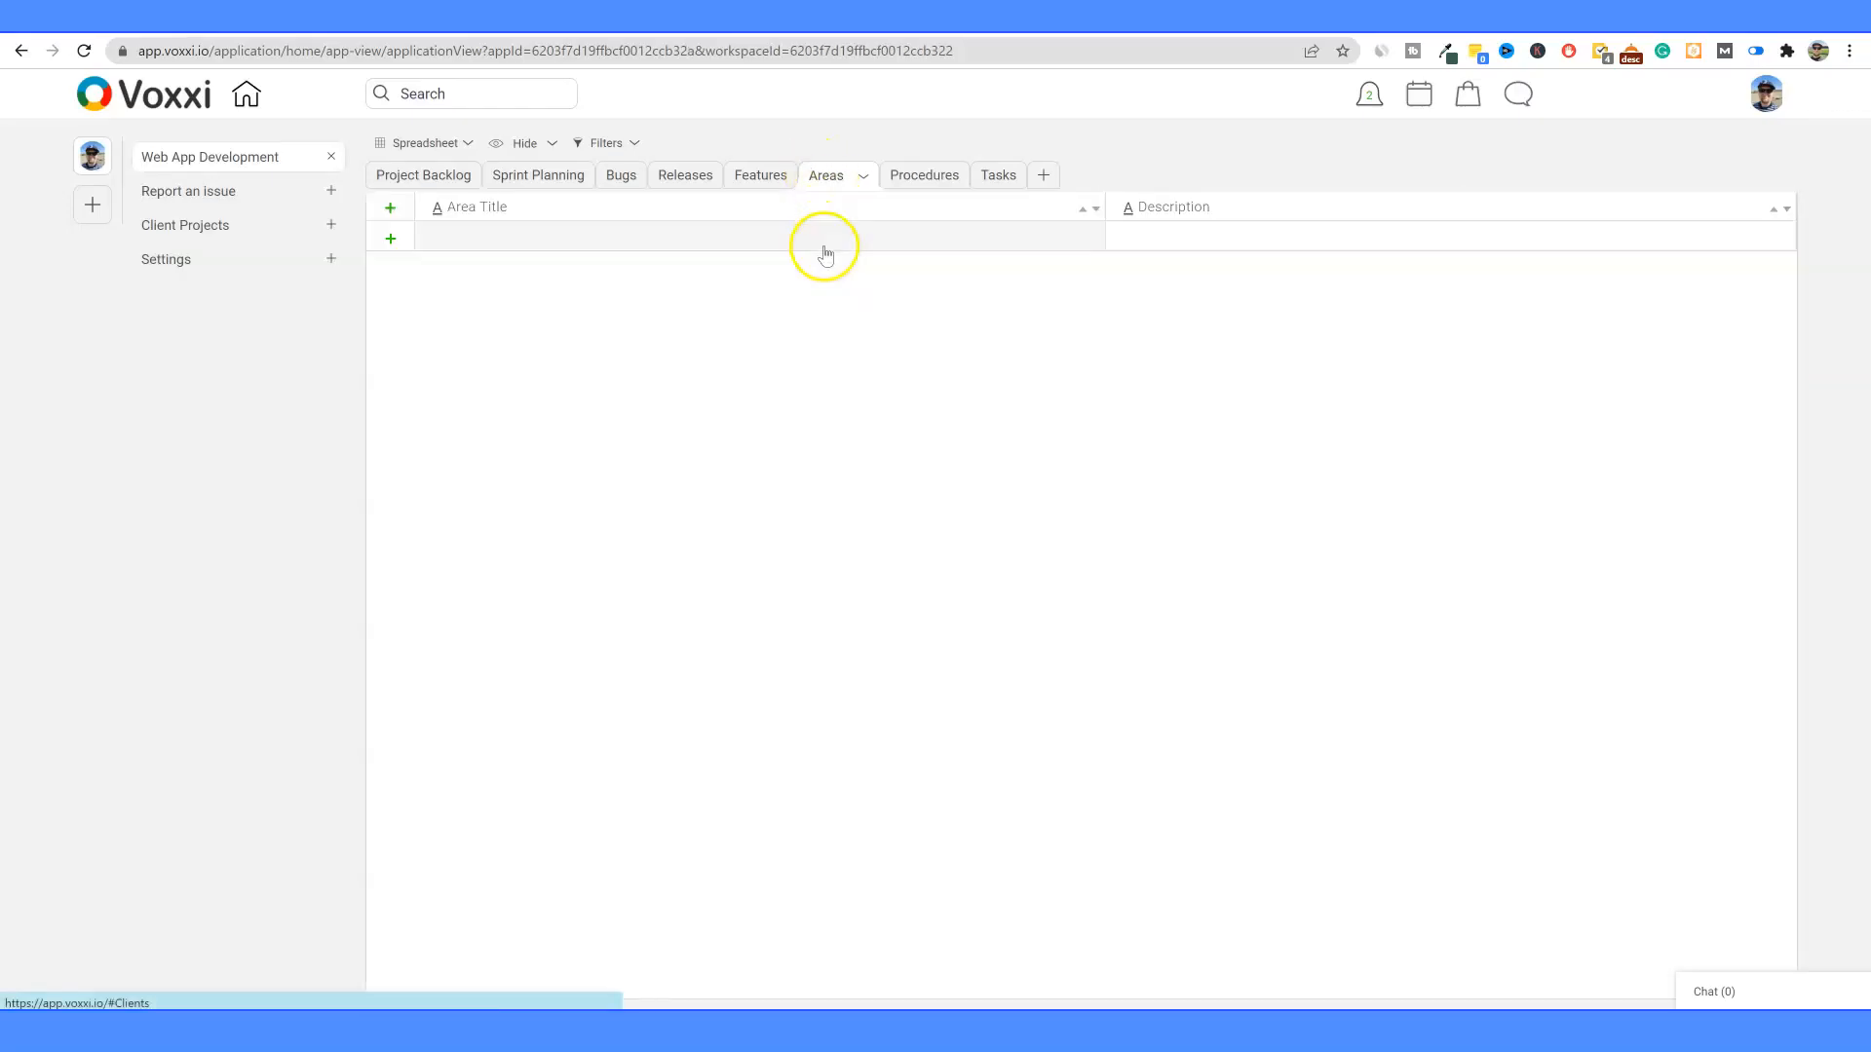
left_click(770, 174)
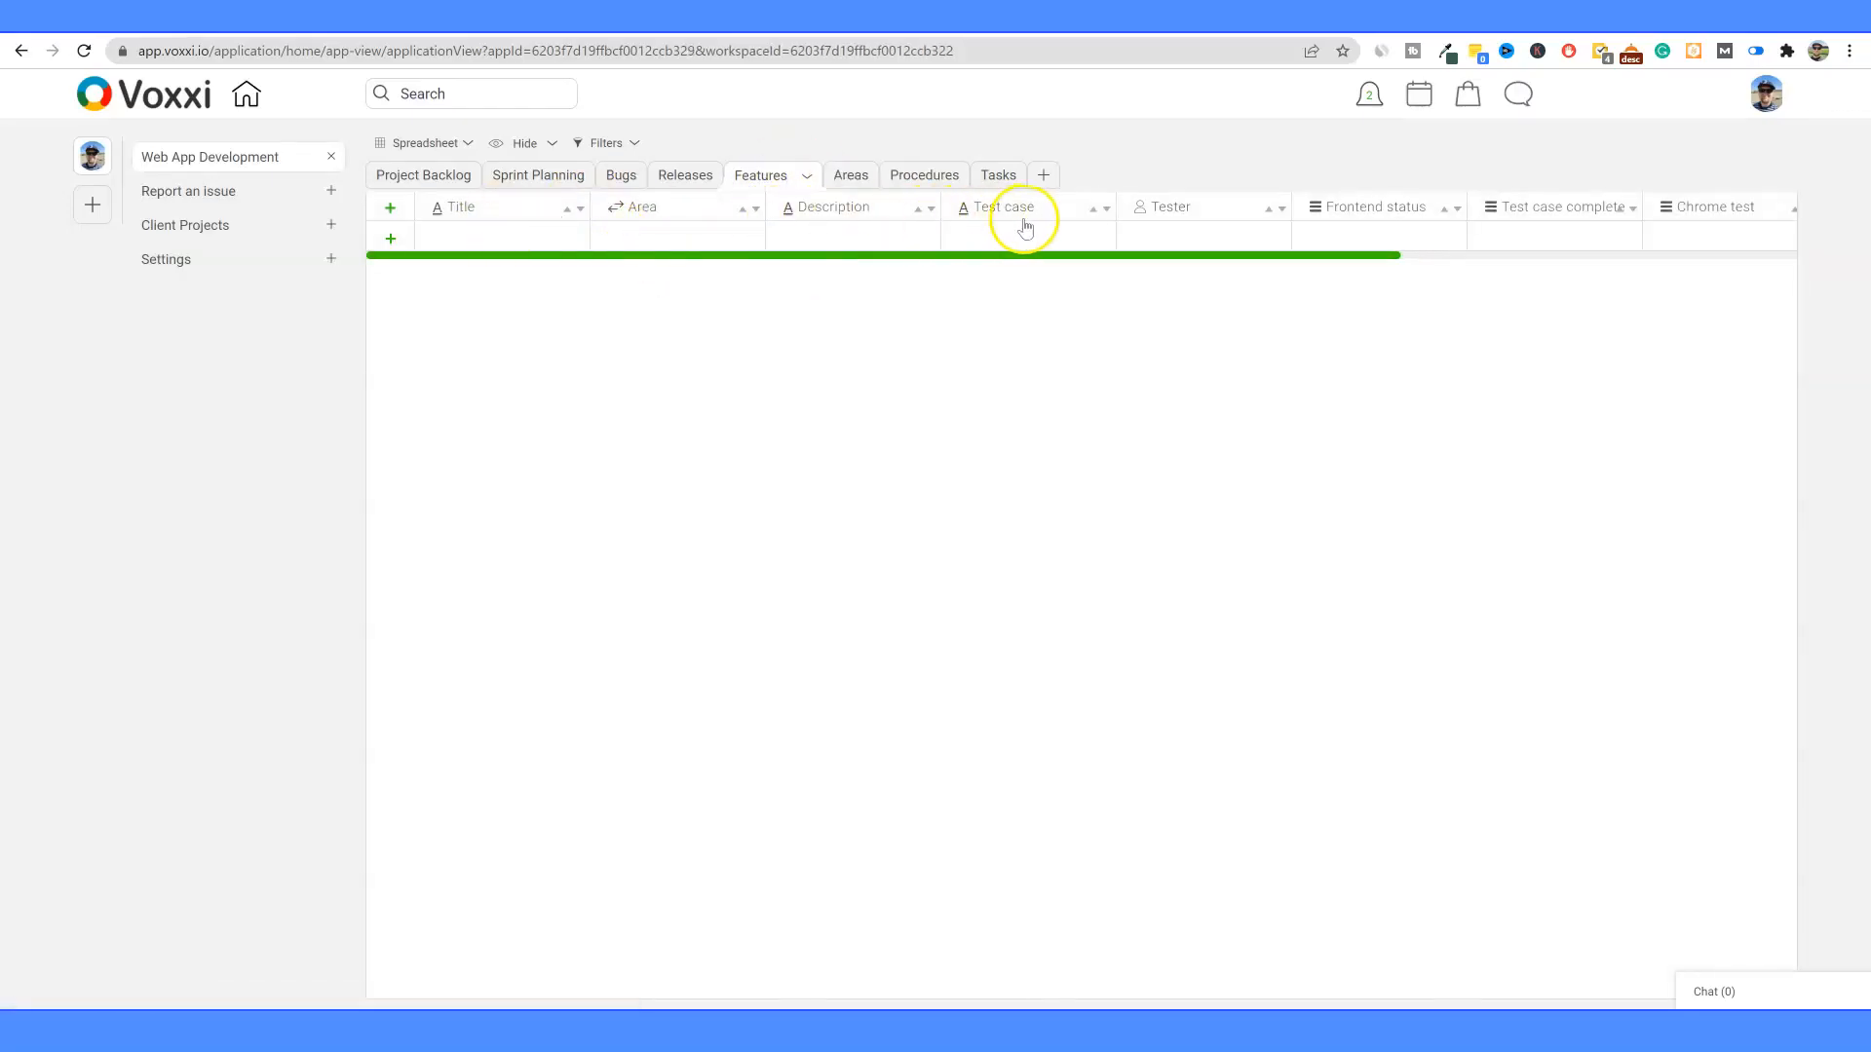
left_click(1014, 211)
left_click(390, 207)
left_click(584, 215)
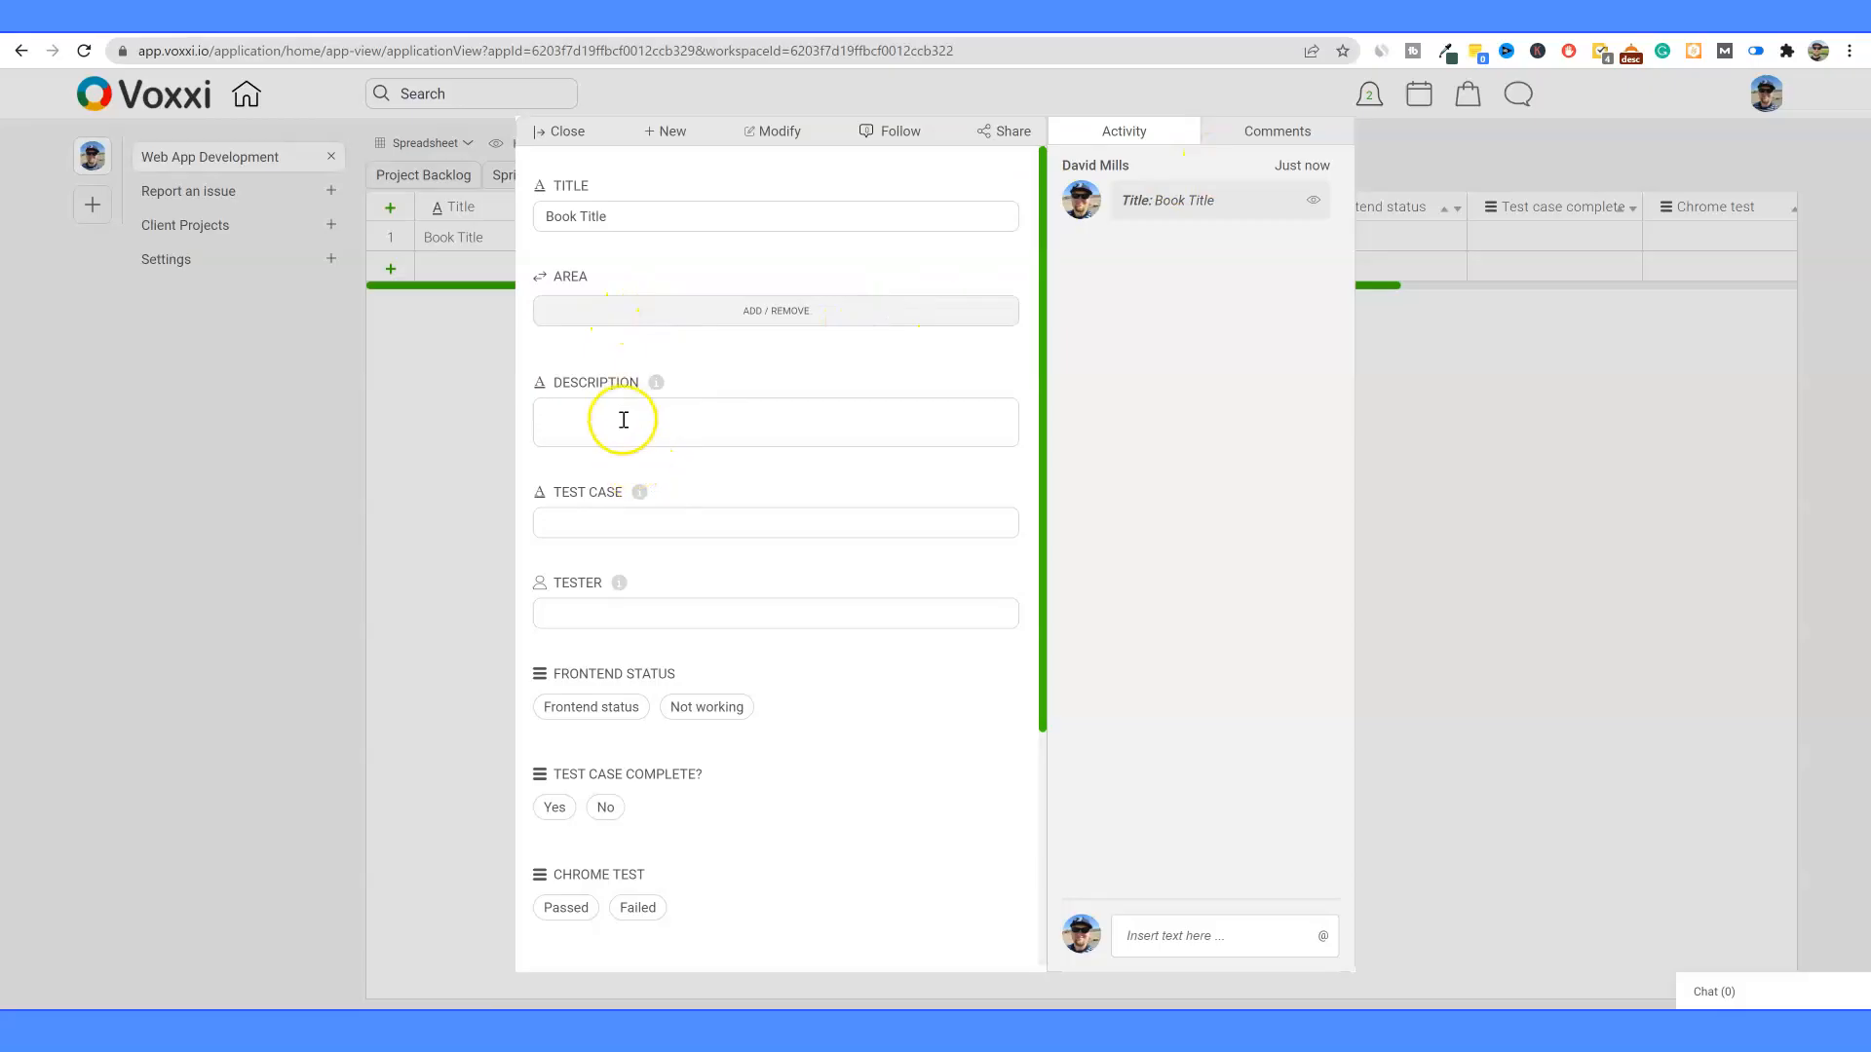
left_click(573, 136)
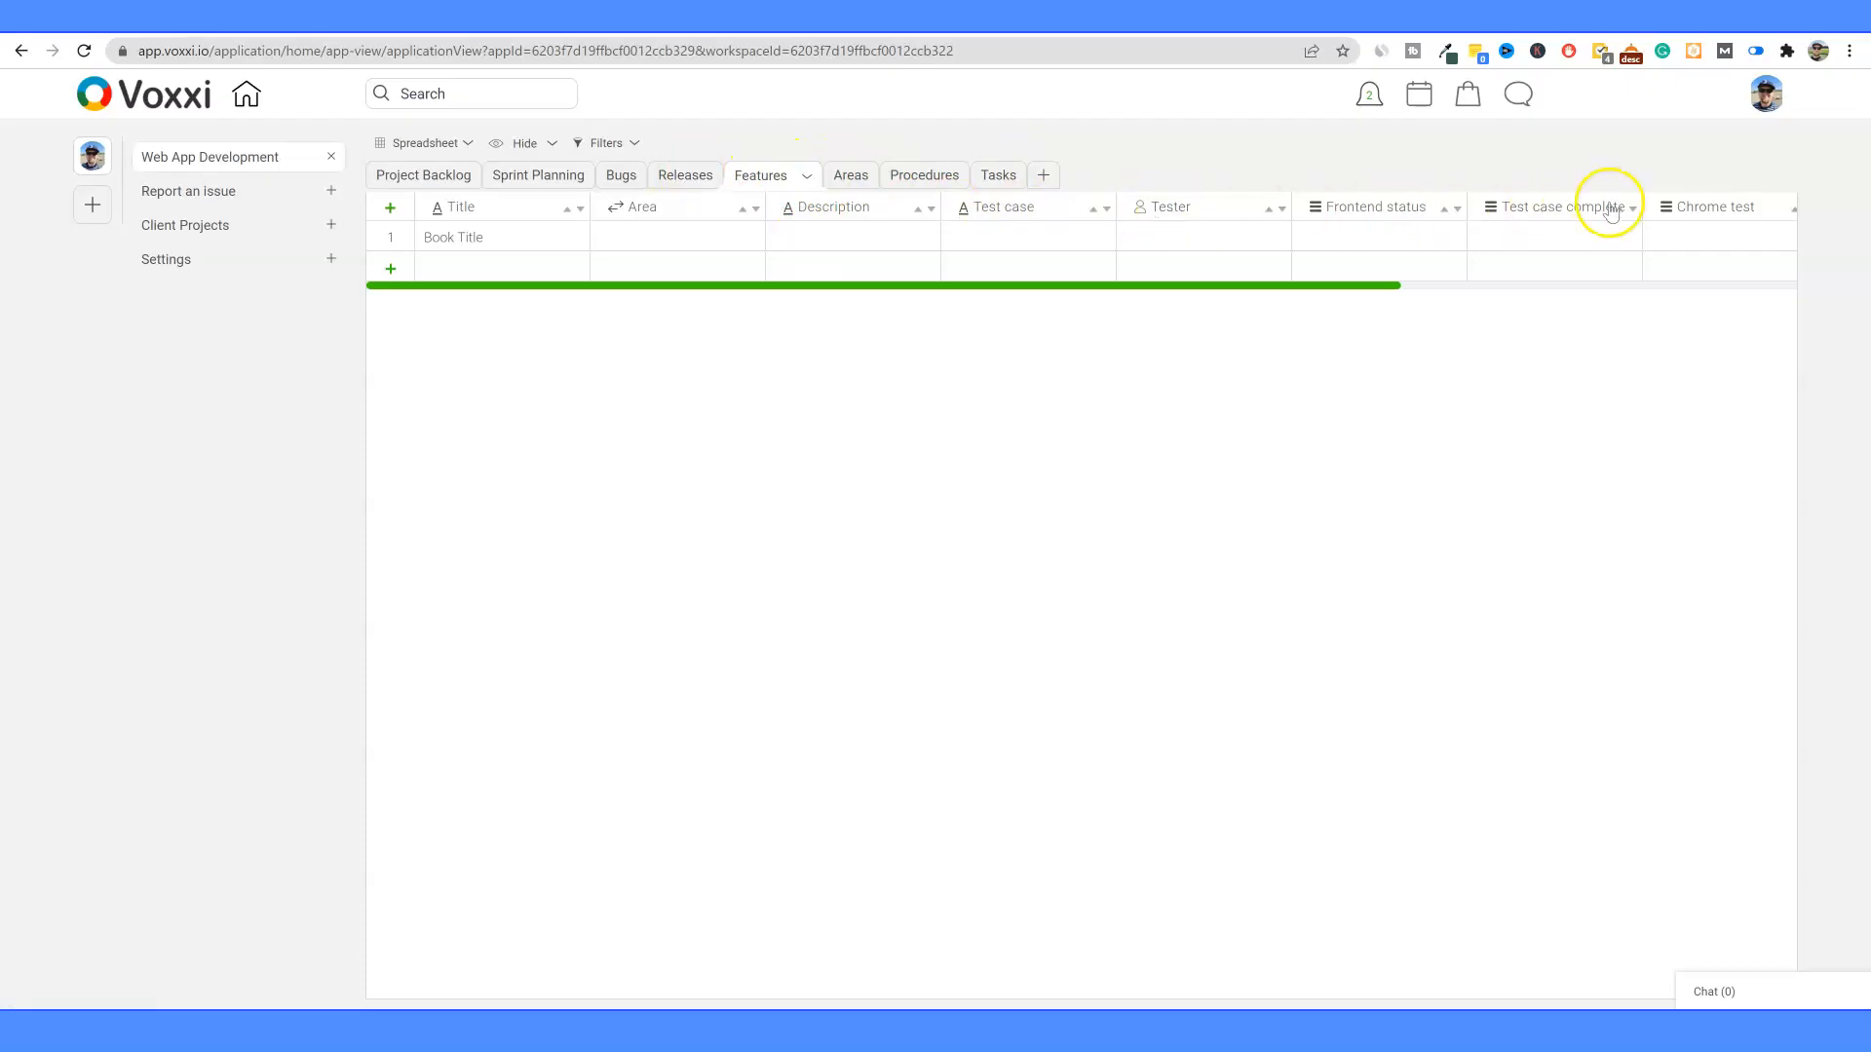
Step: Look over the Features columns, the Releases and Bugs apps, and the February 2022 calendar in Sprint Planning
left_click_drag(1153, 290, 887, 285)
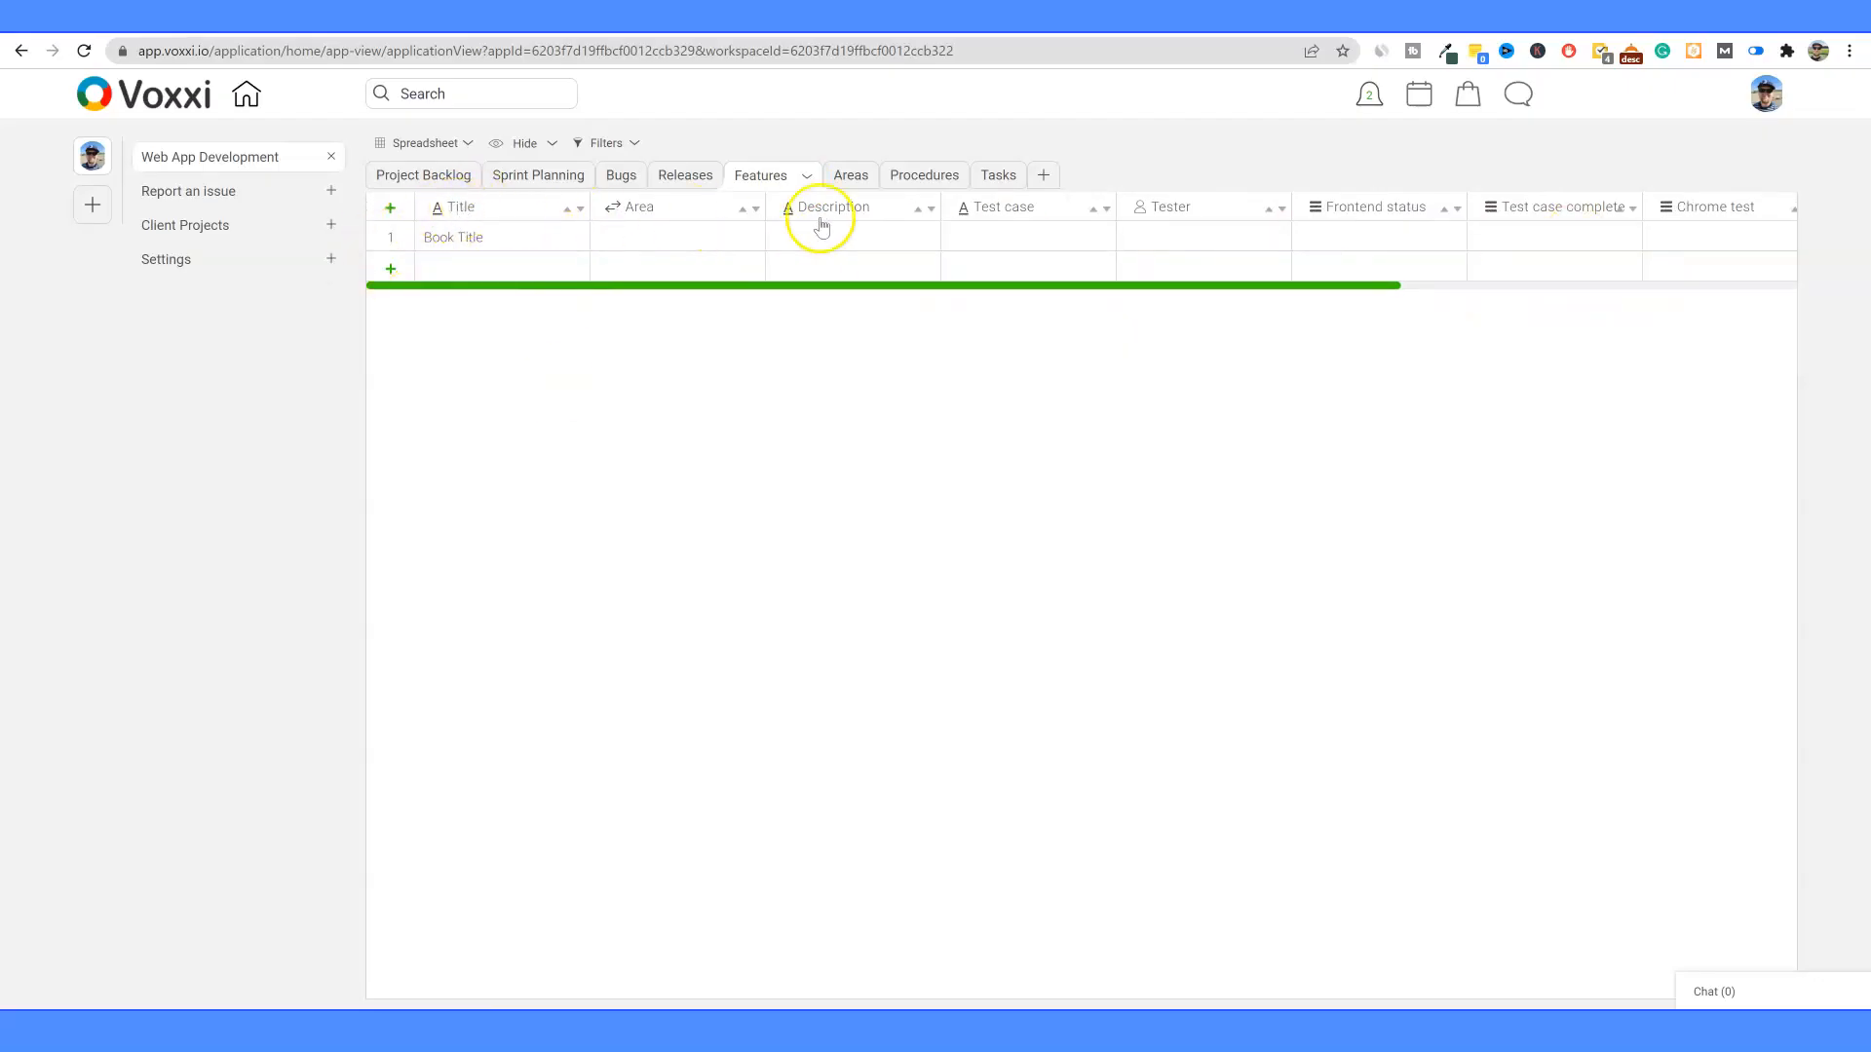
left_click(702, 175)
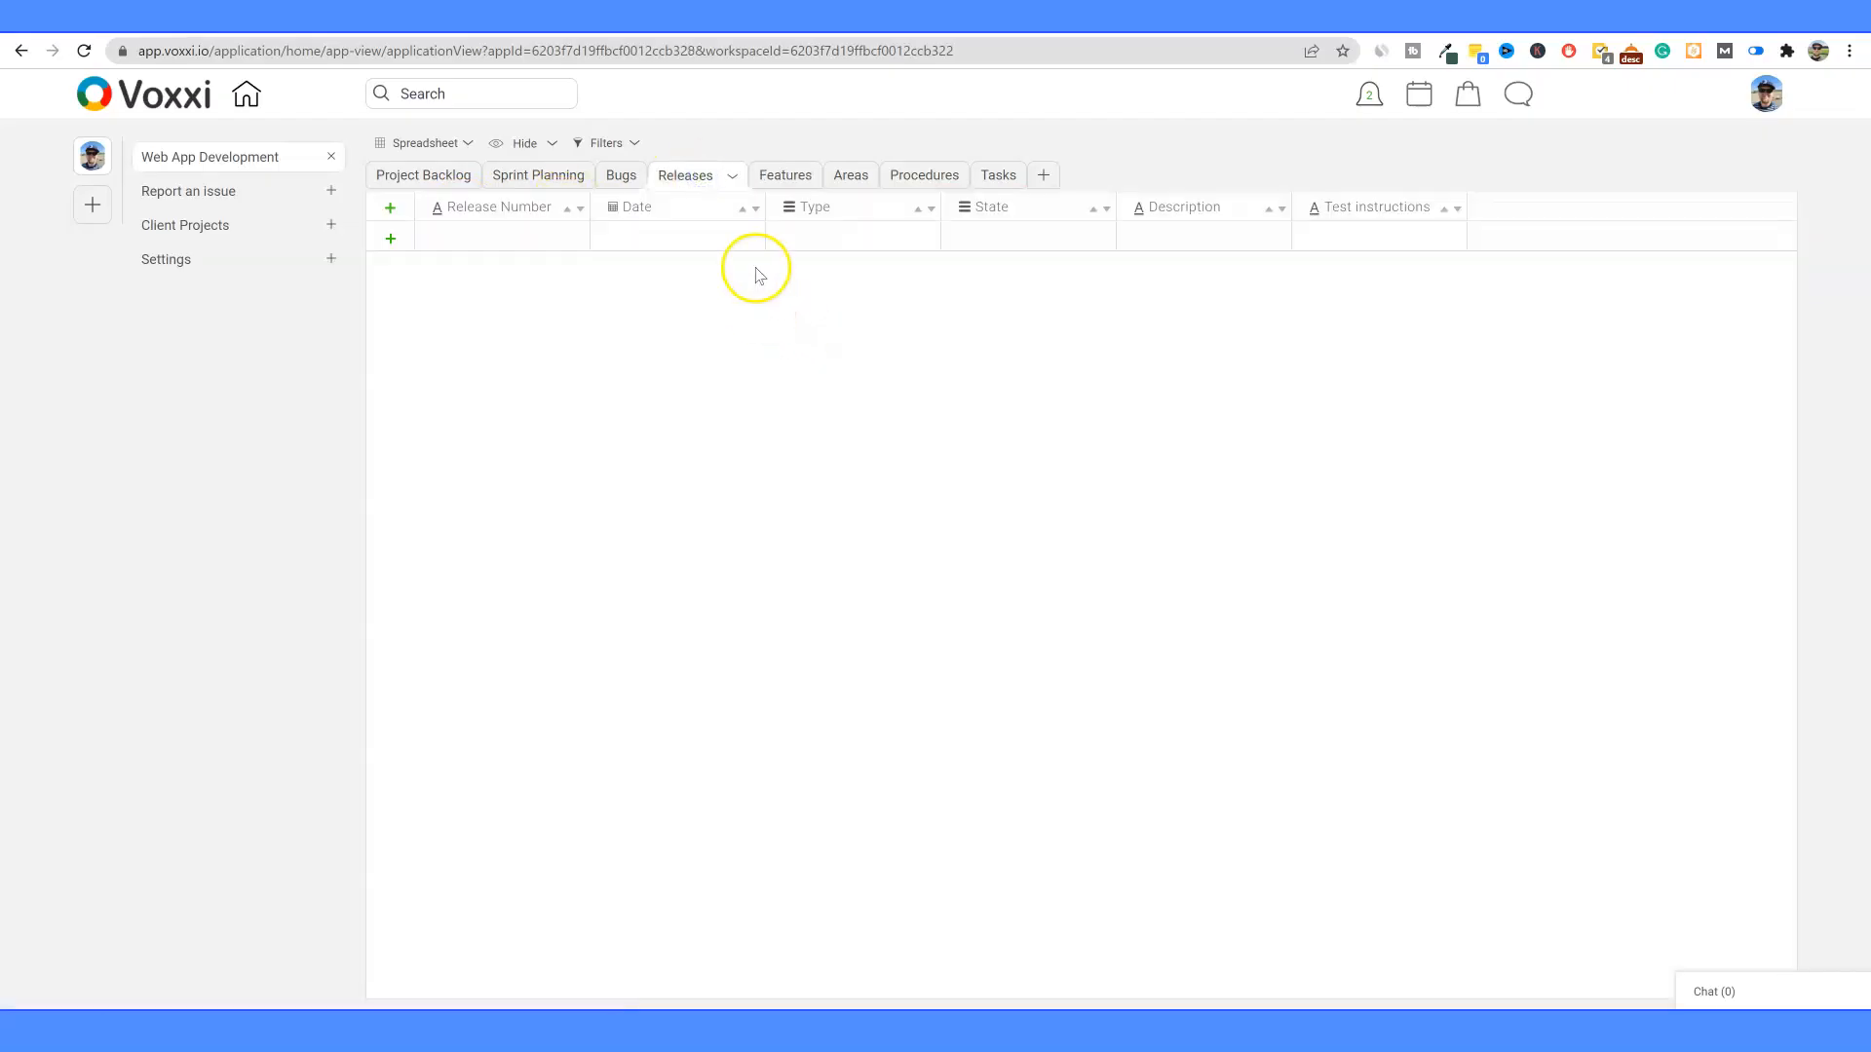
left_click(625, 180)
left_click(537, 172)
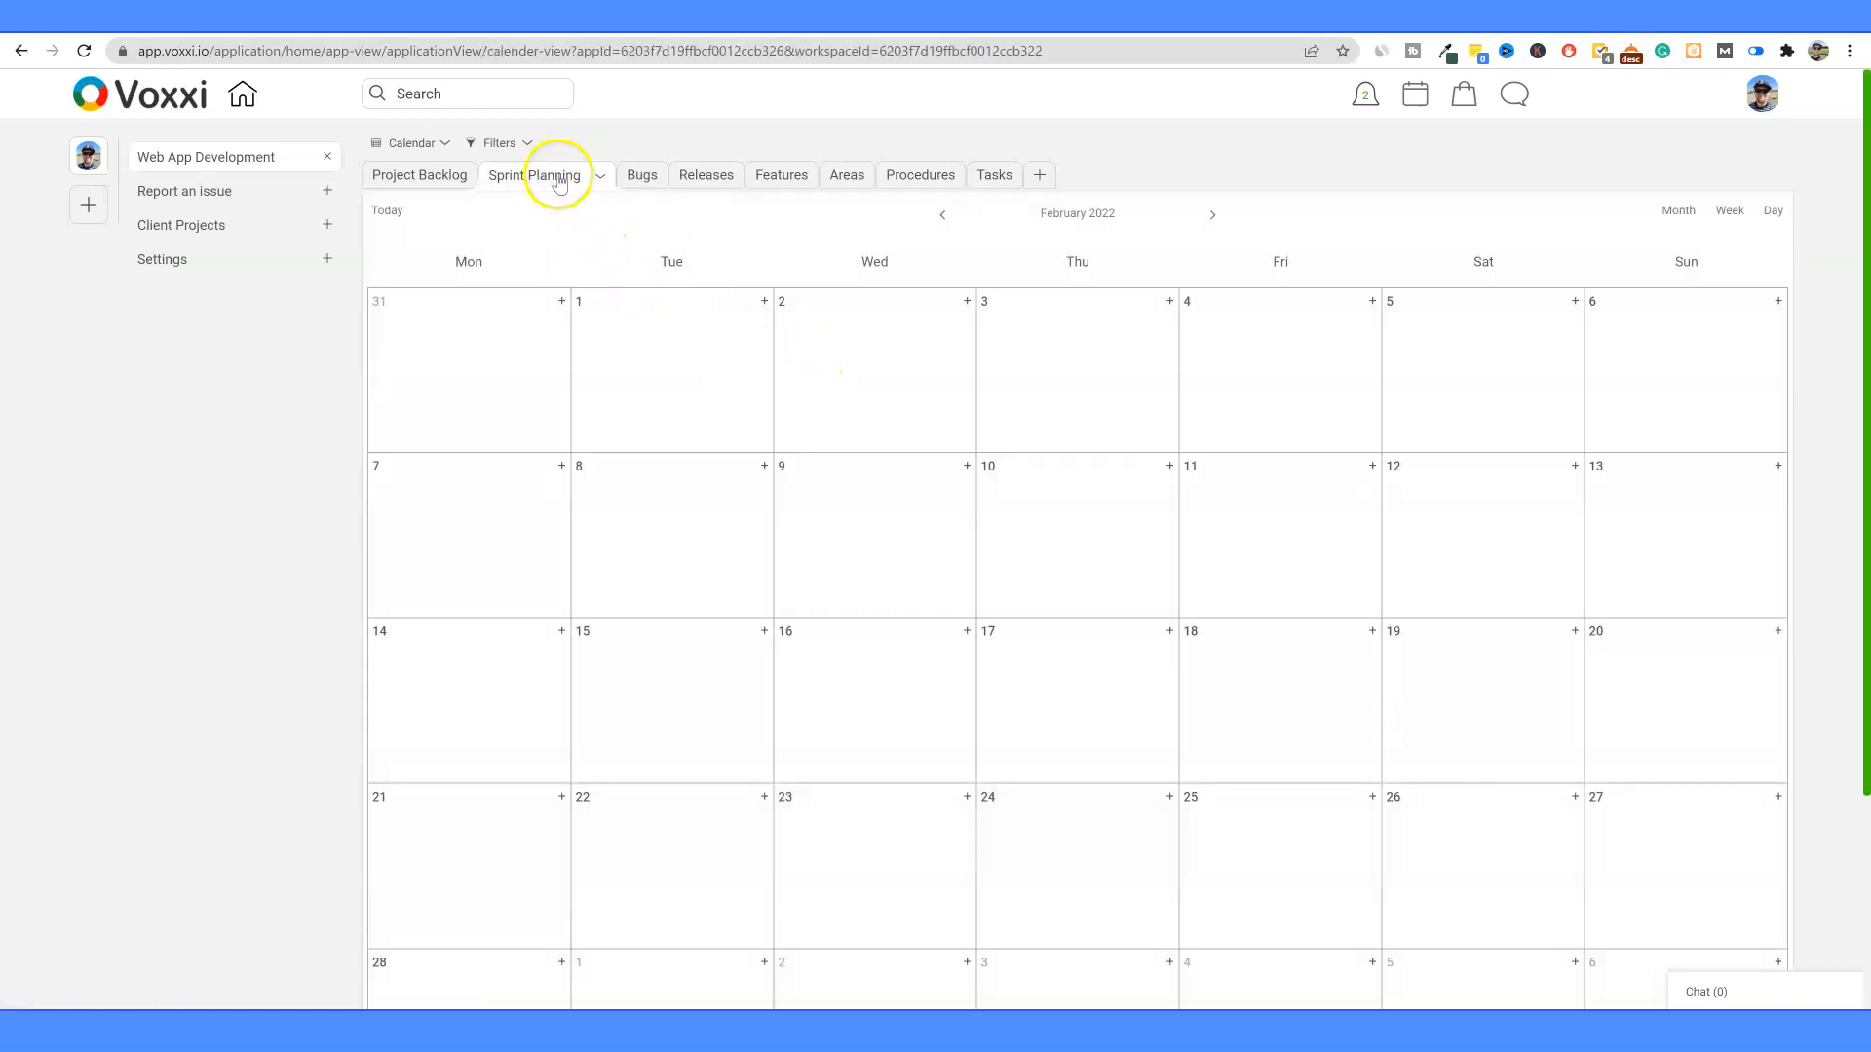
scroll(1213, 493, "down", 2)
scroll(1220, 493, "up", 2)
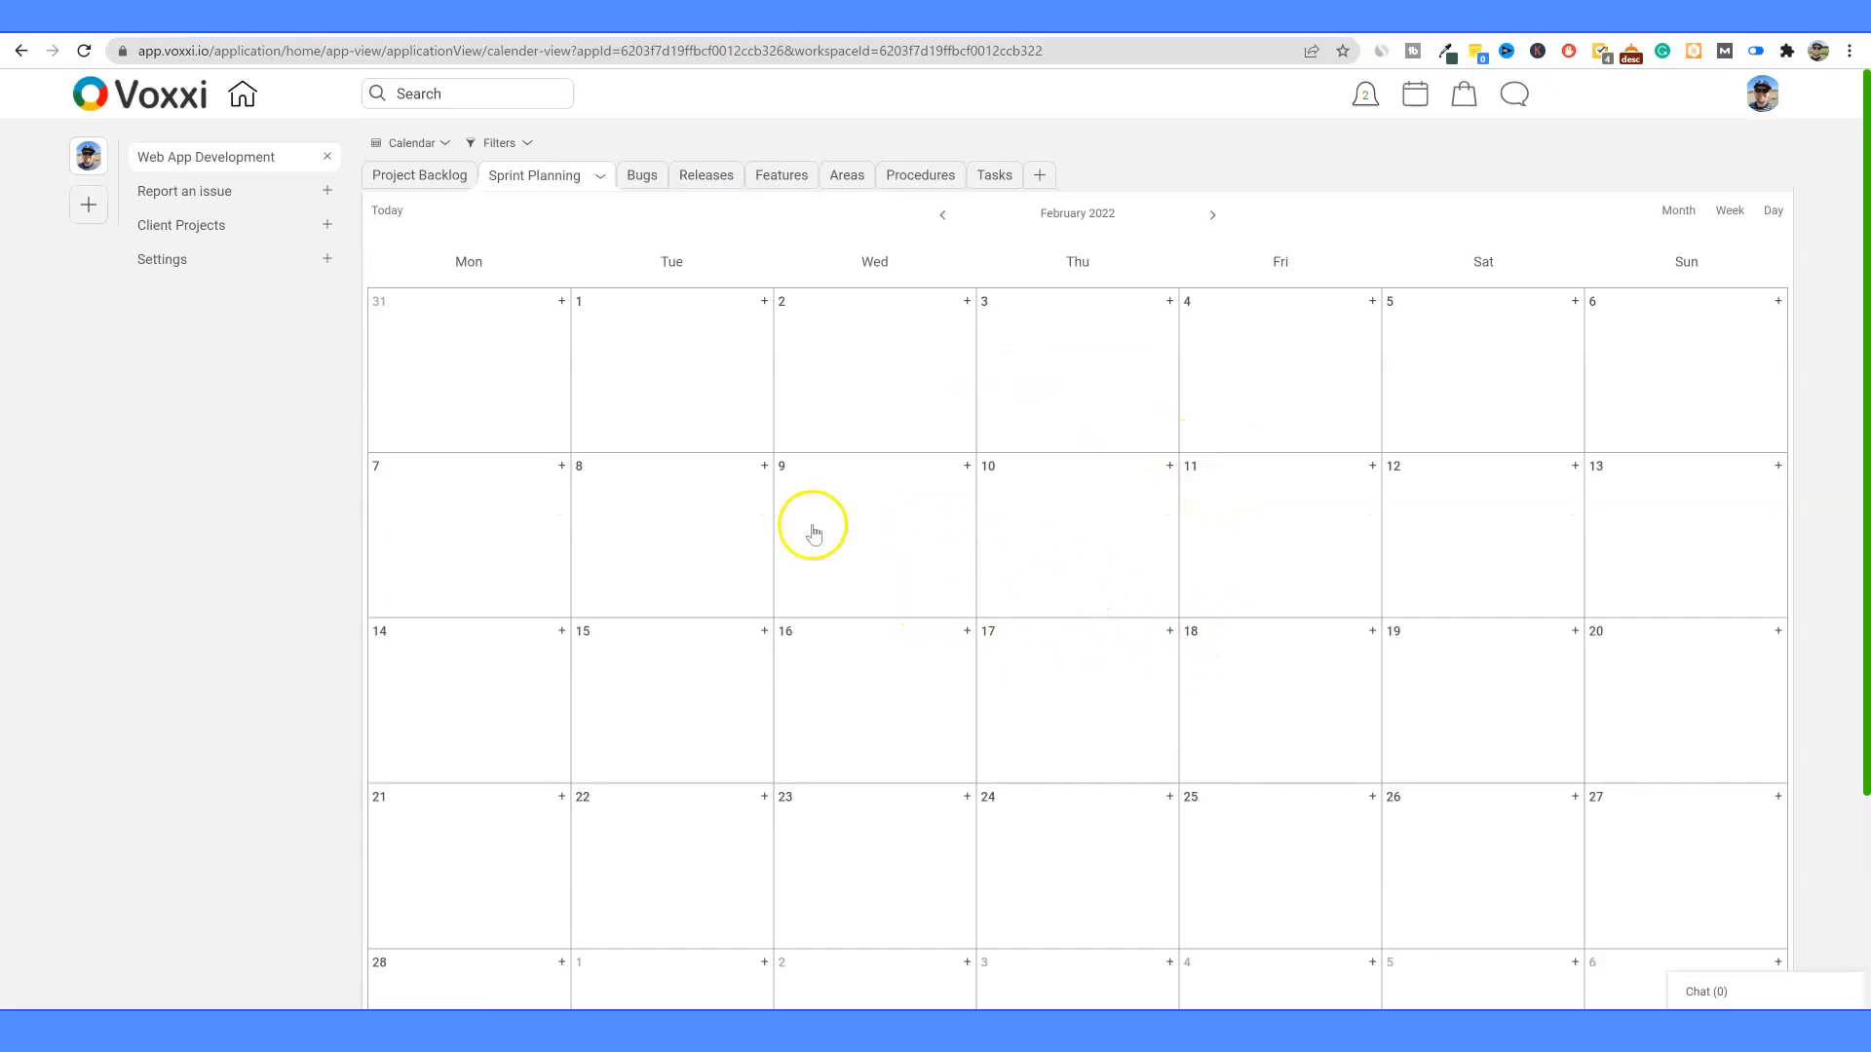
Step: Add a sprint titled "Publish Animal Coloring Book" to the Sprint Planning calendar with the sprint start set to 02/10/2022
left_click(1082, 551)
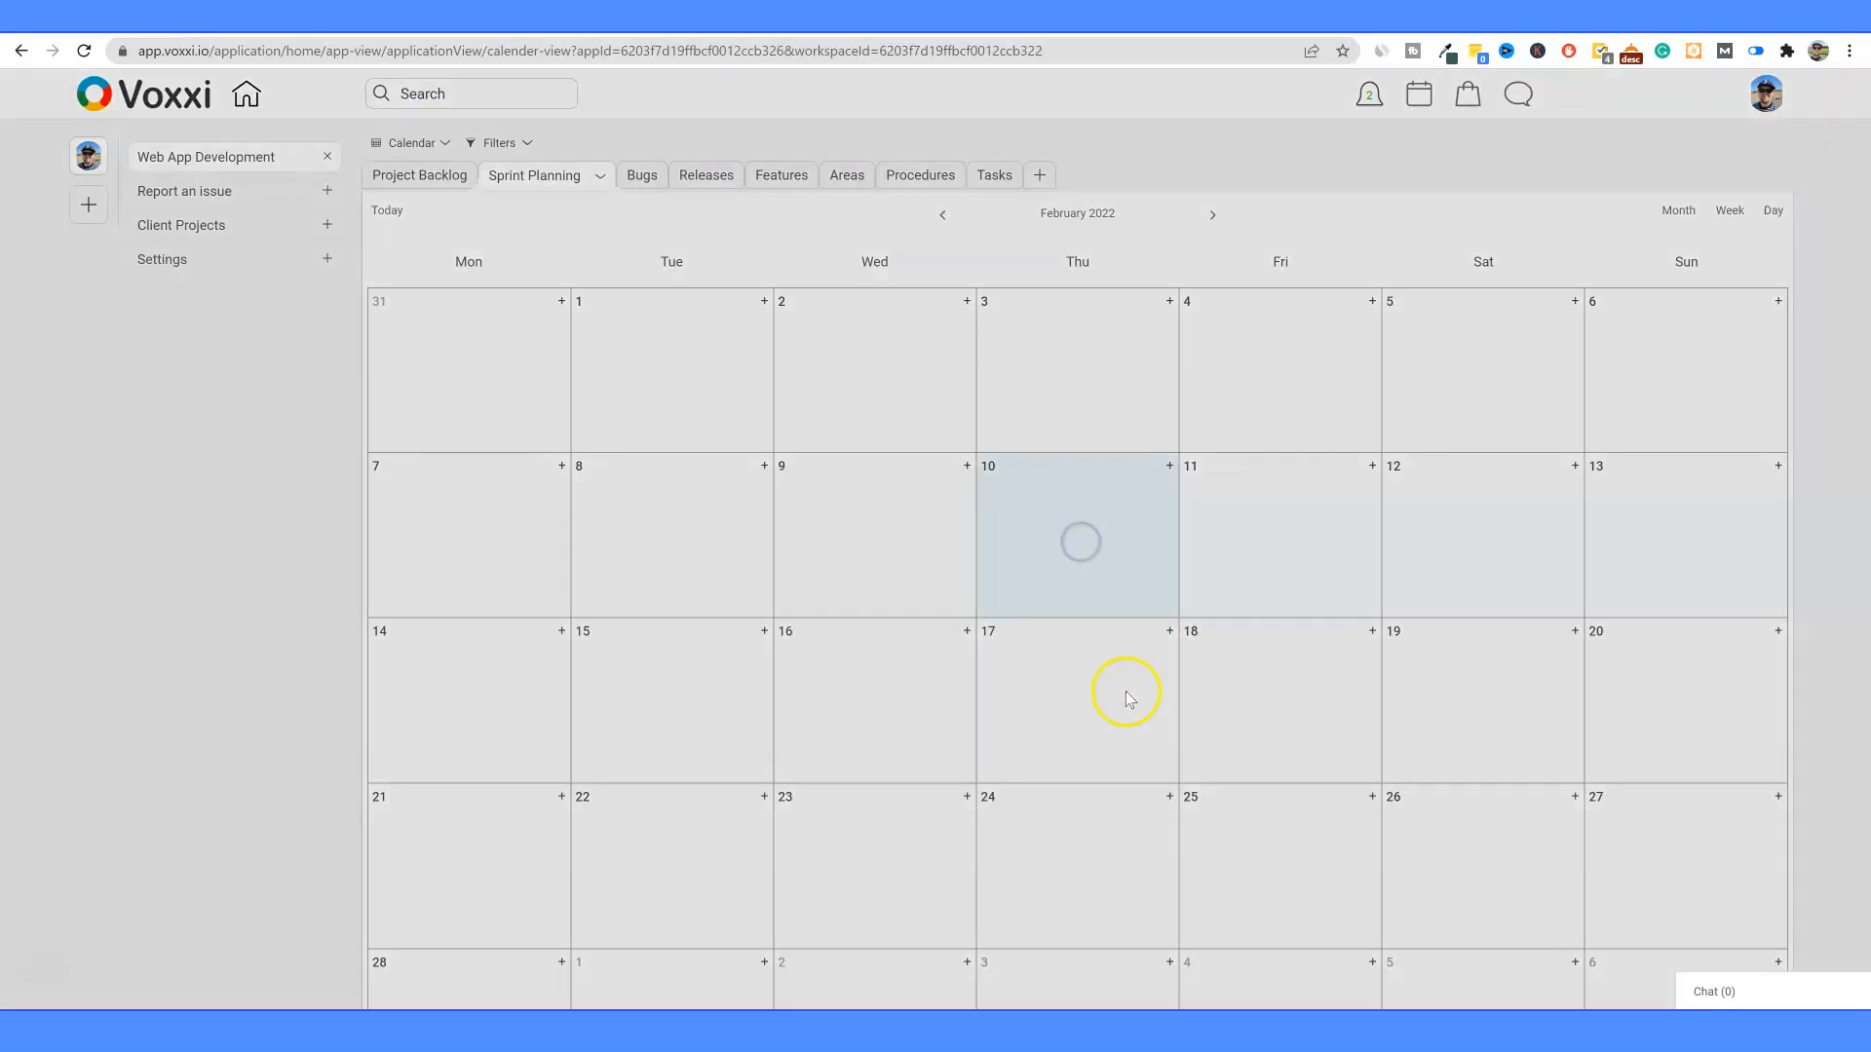
left_click(610, 223)
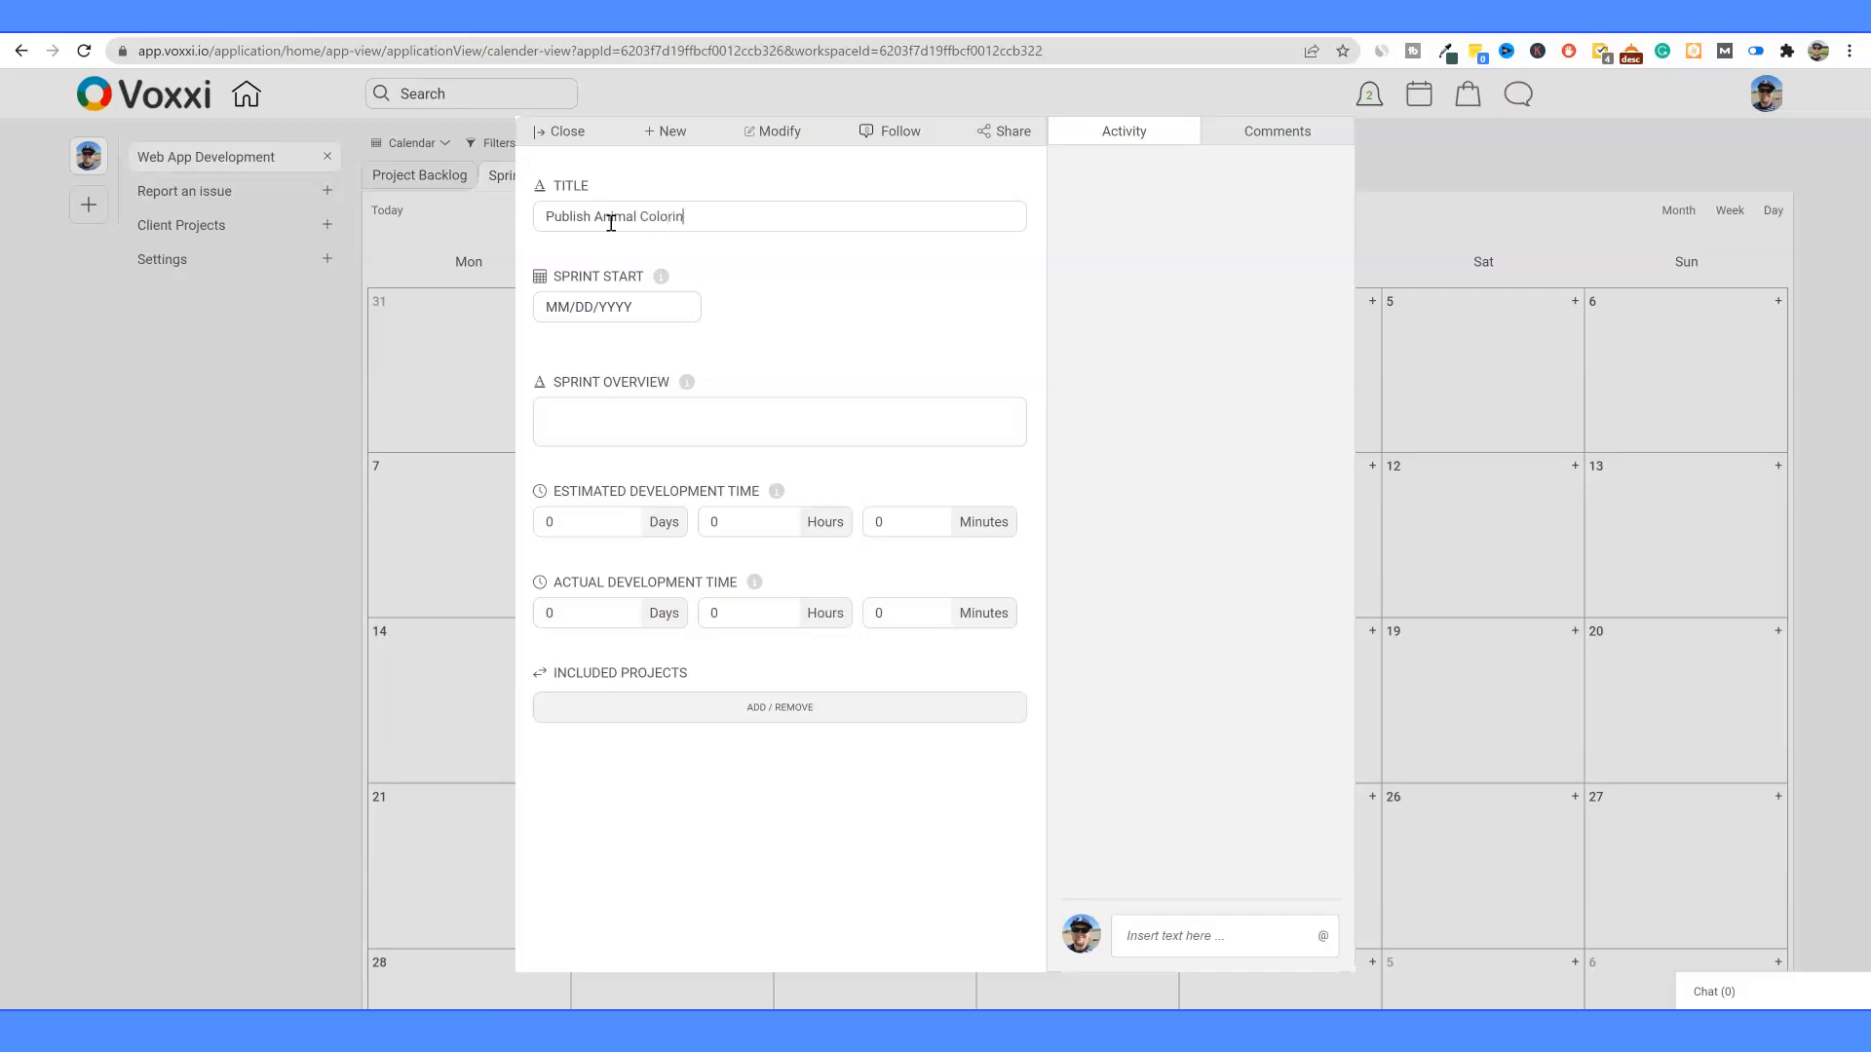
left_click(603, 304)
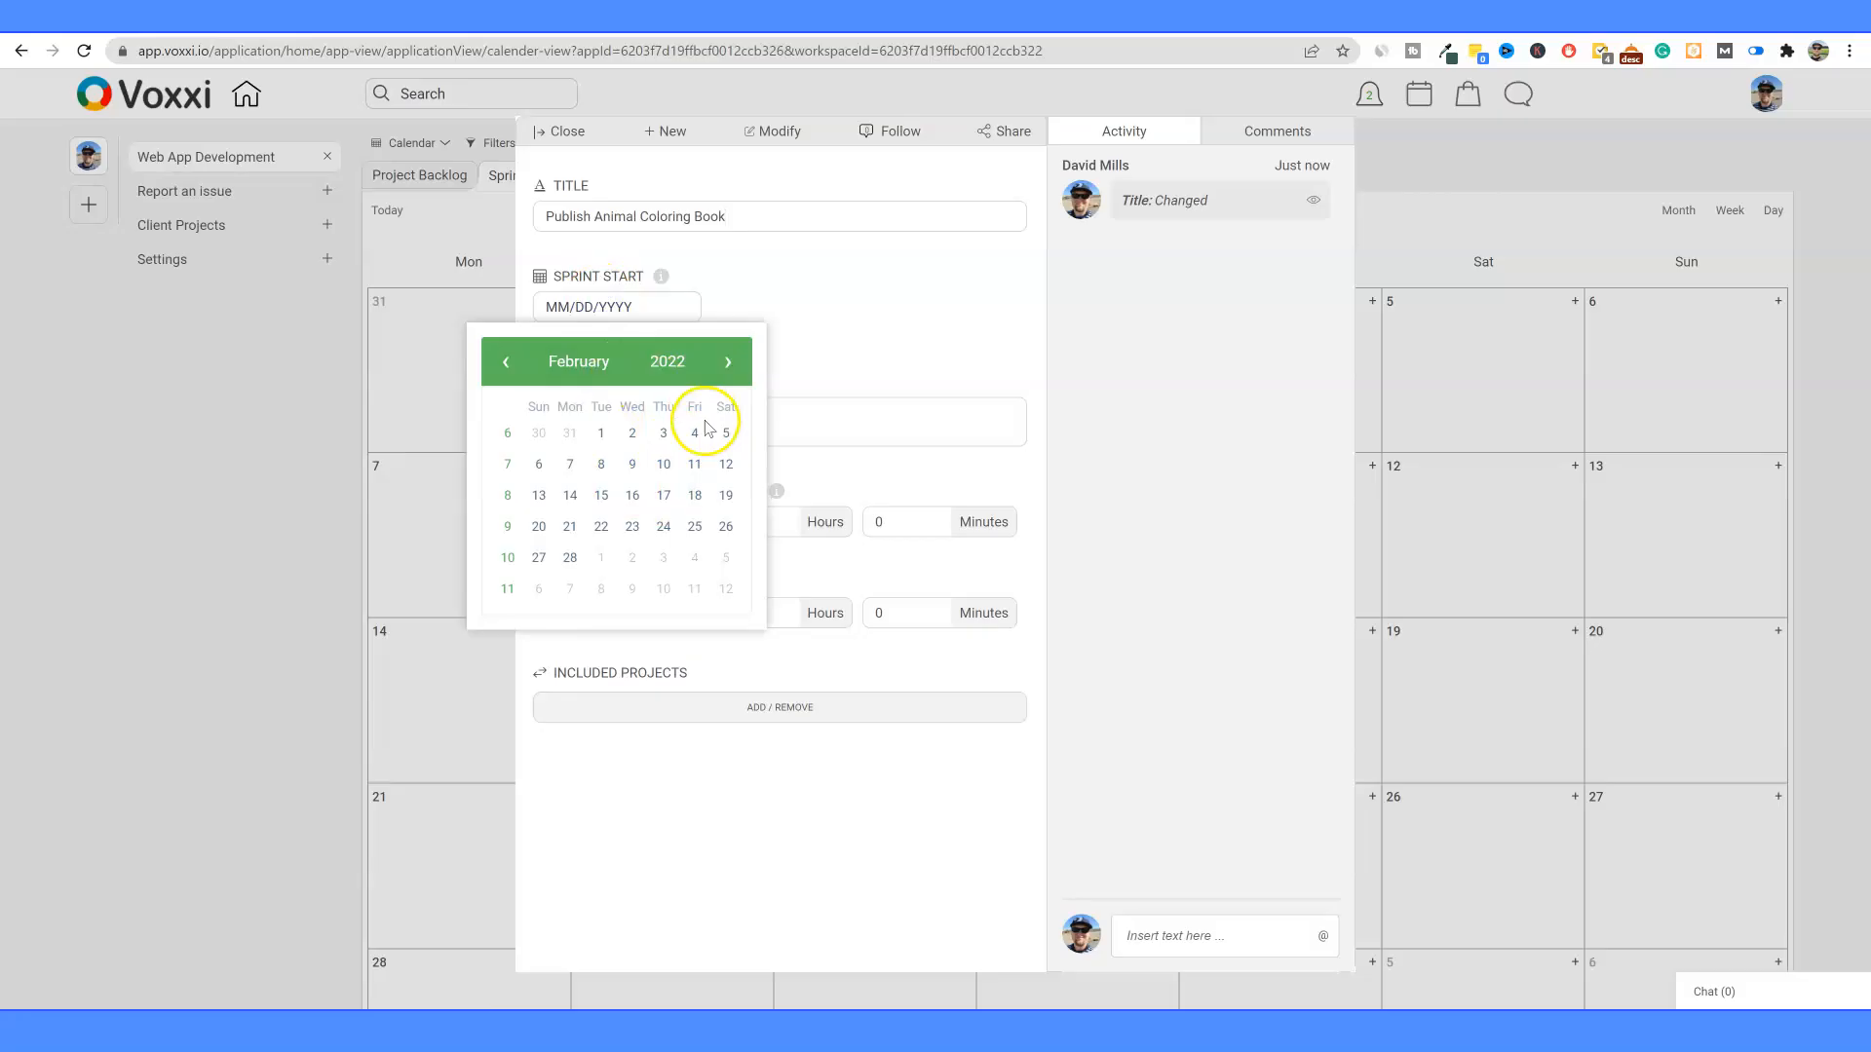
left_click(662, 464)
left_click(620, 434)
mouse_move(689, 382)
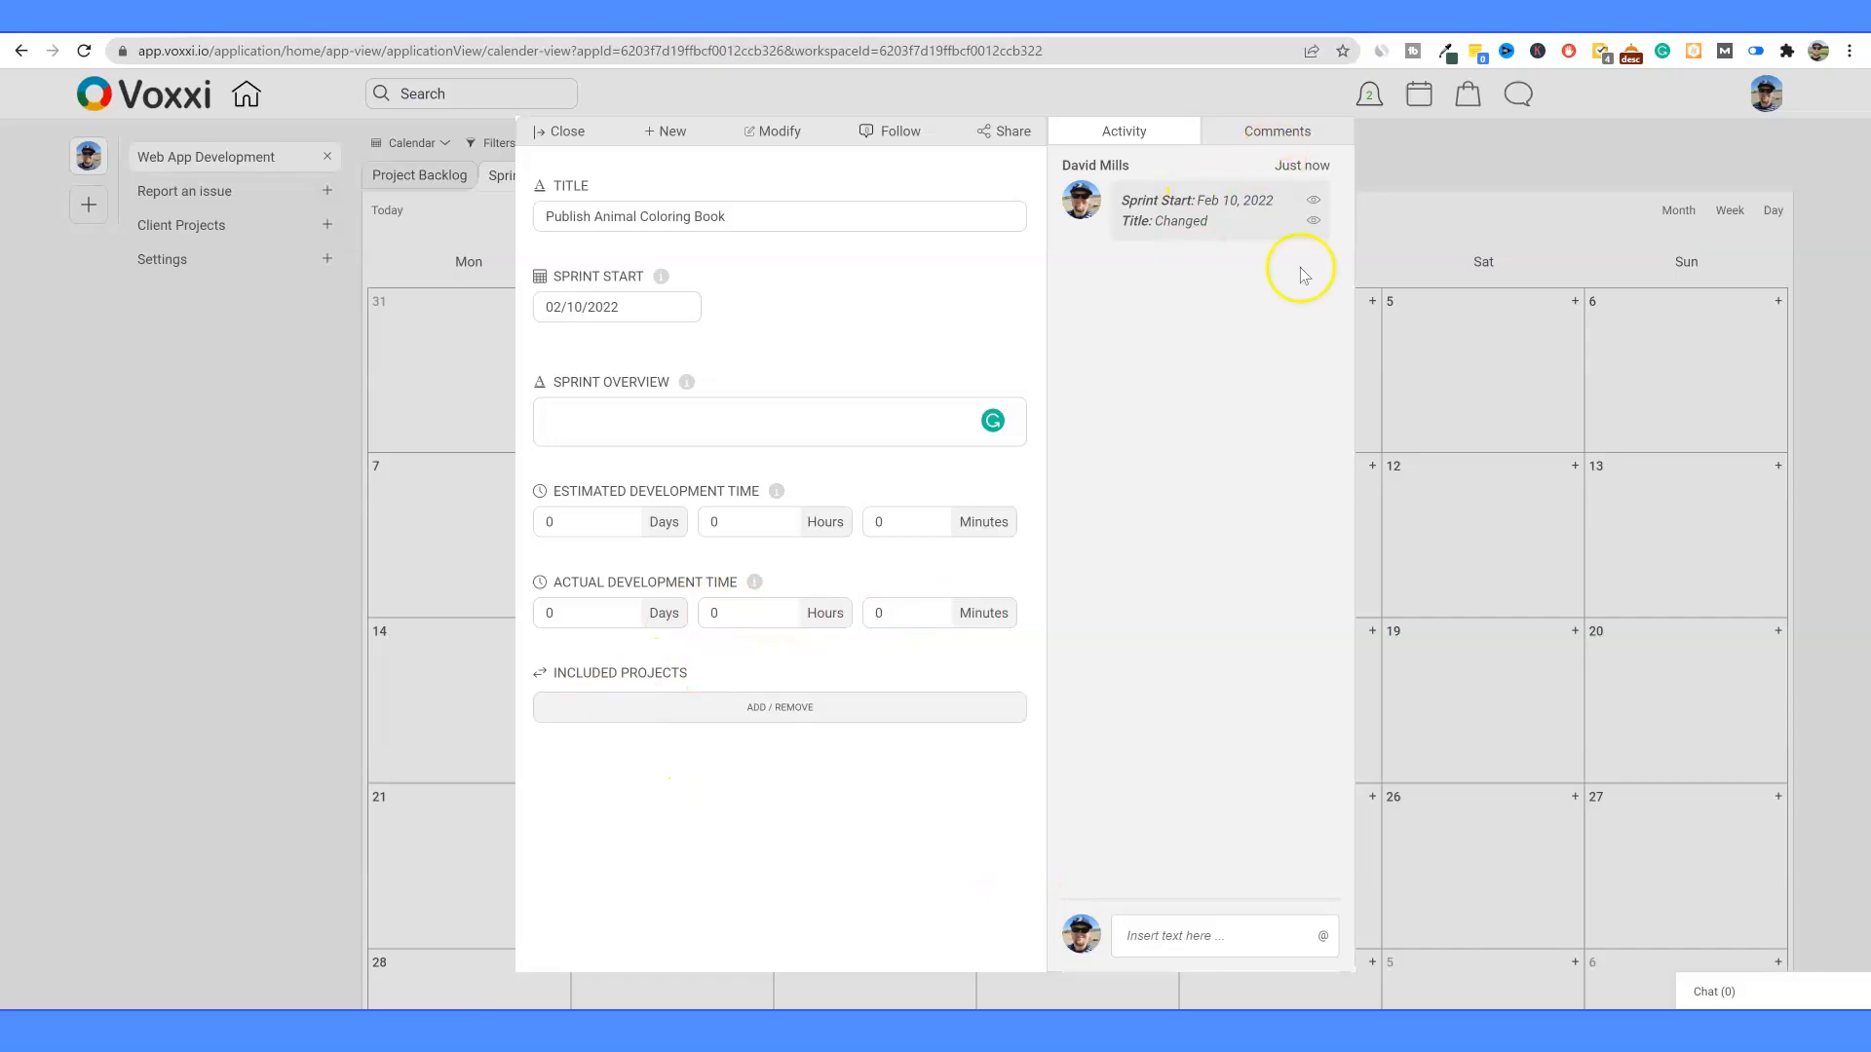
left_click(567, 136)
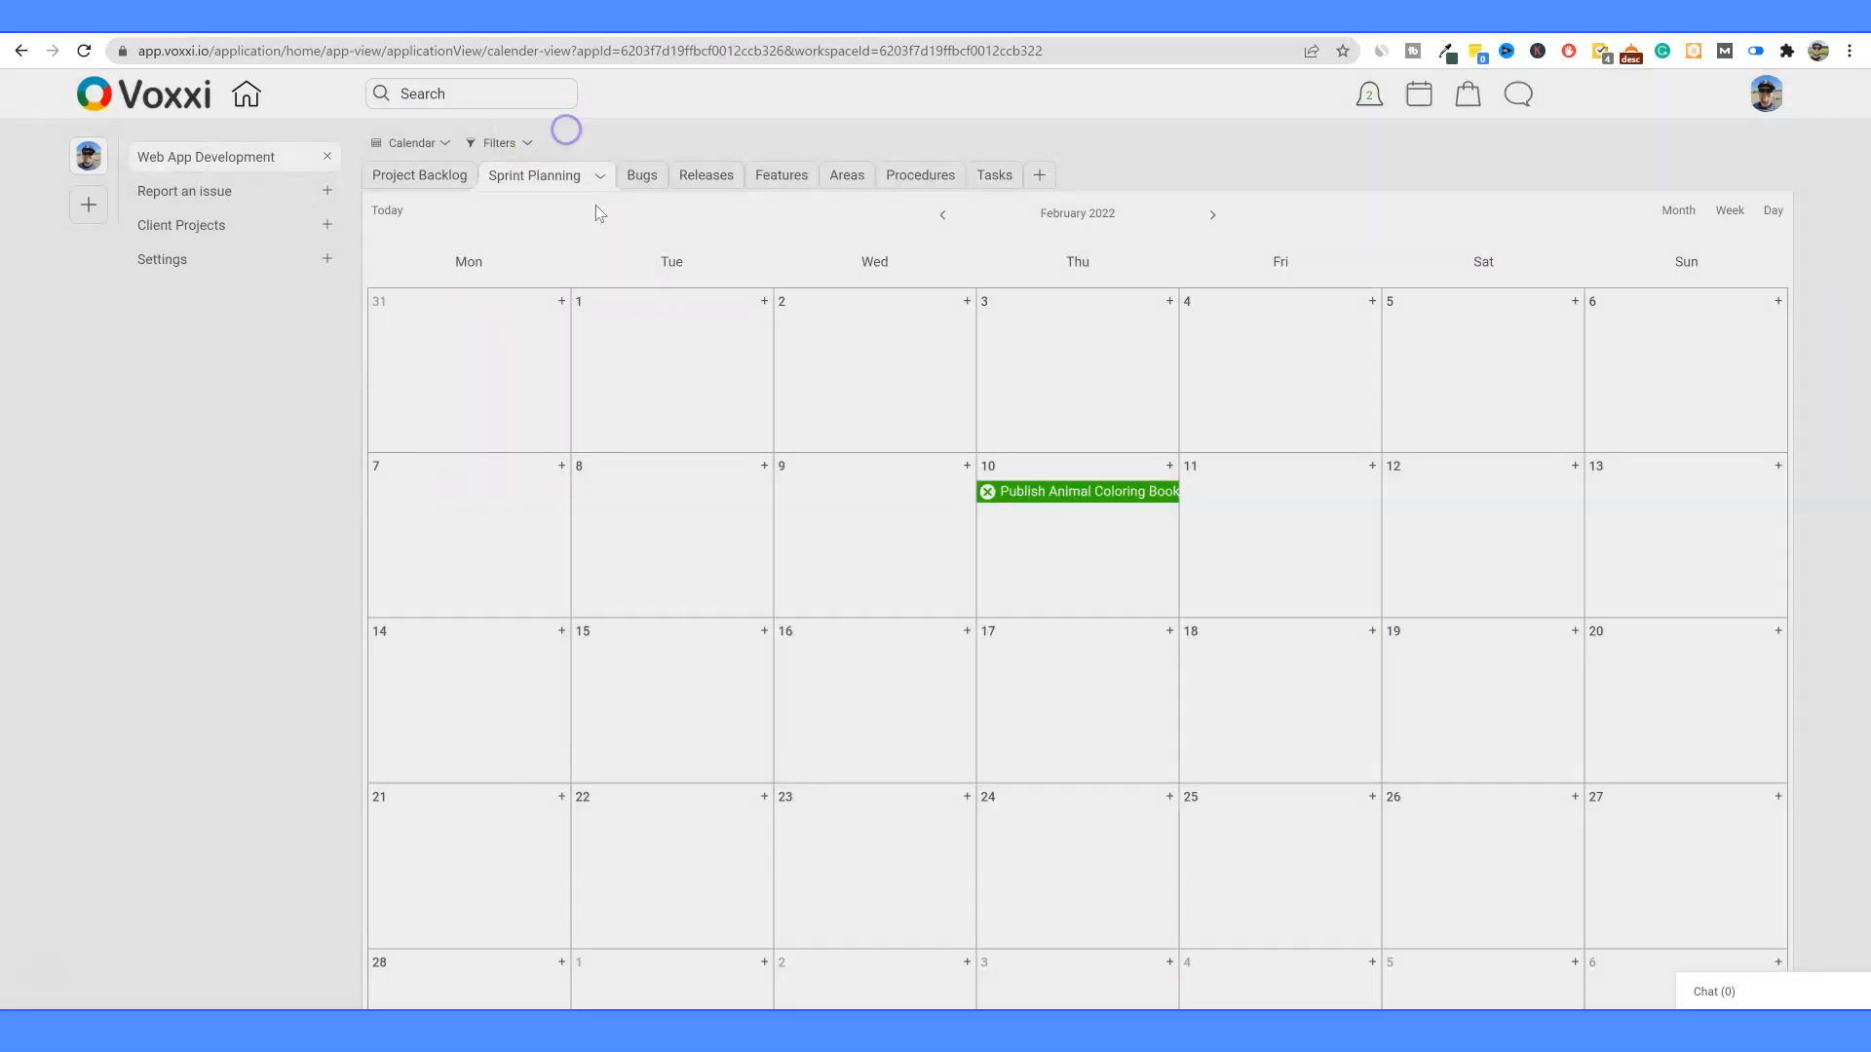
Step: Look at a blank sprint record and the day, week and month views of the Sprint Planning calendar
left_click(1115, 557)
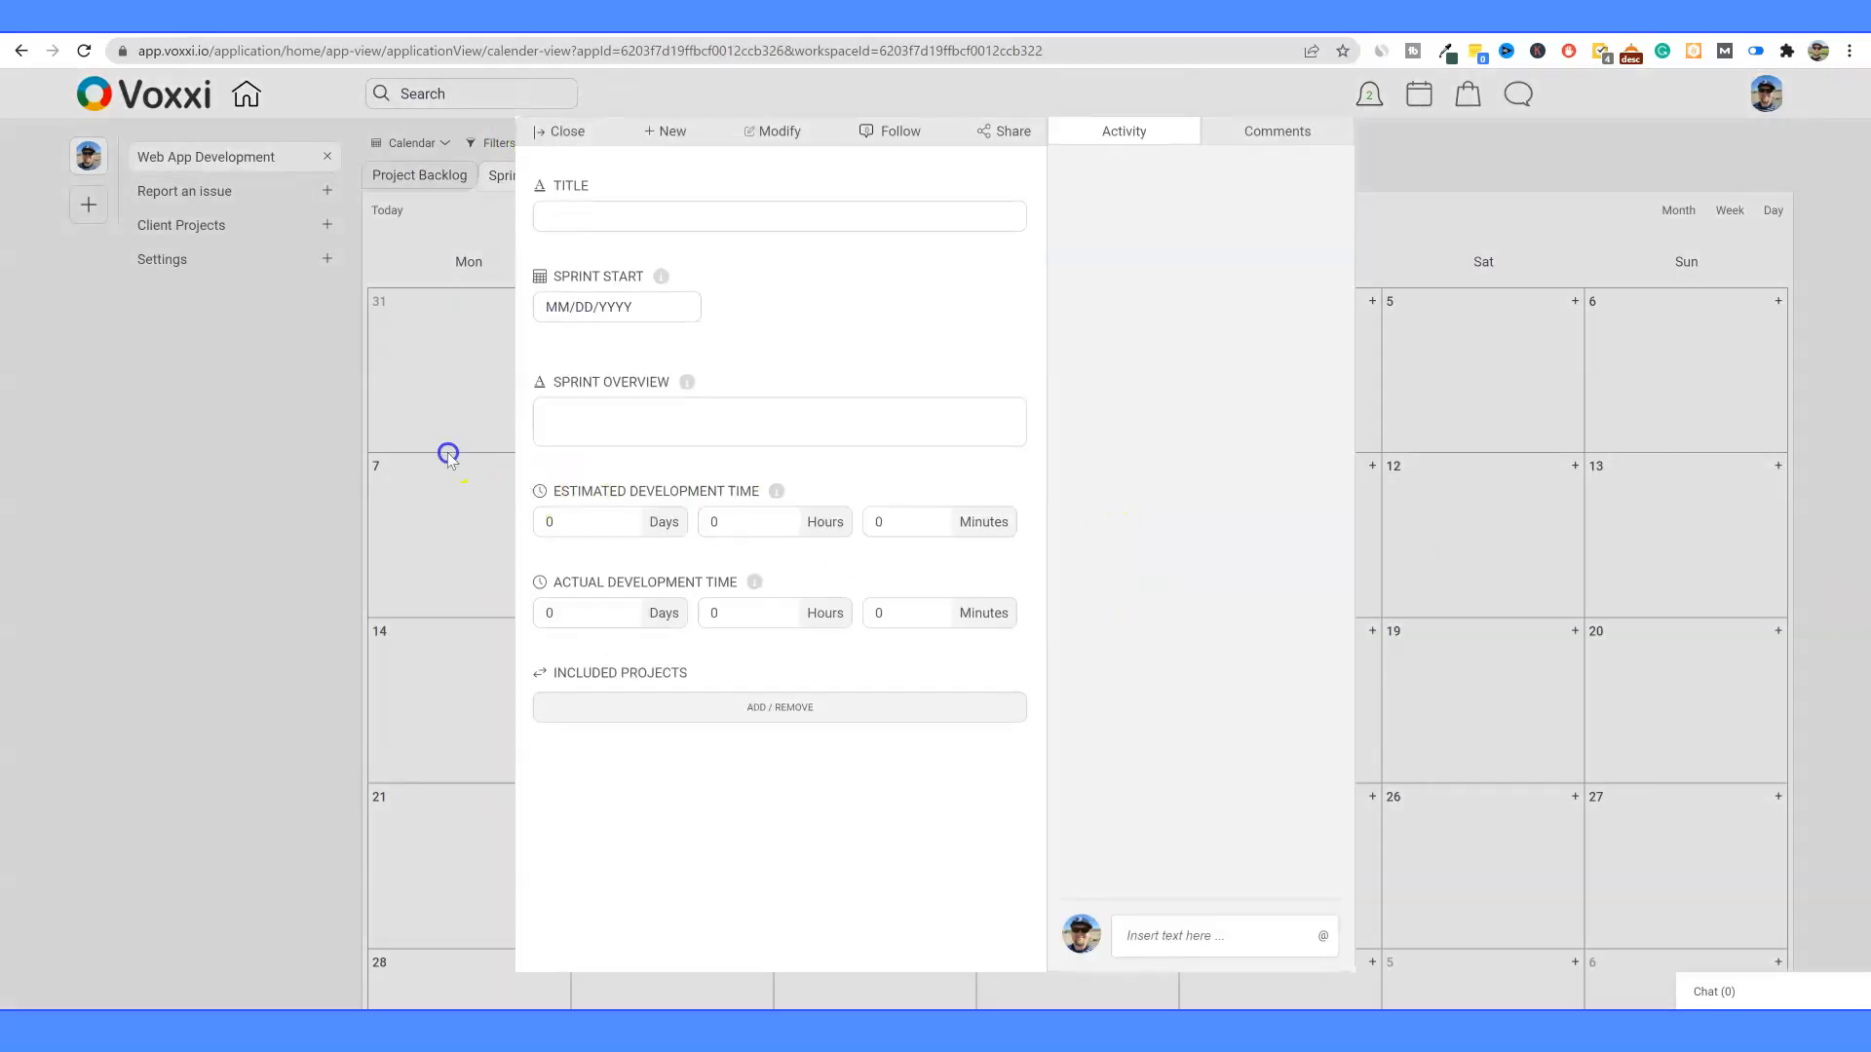
left_click(565, 135)
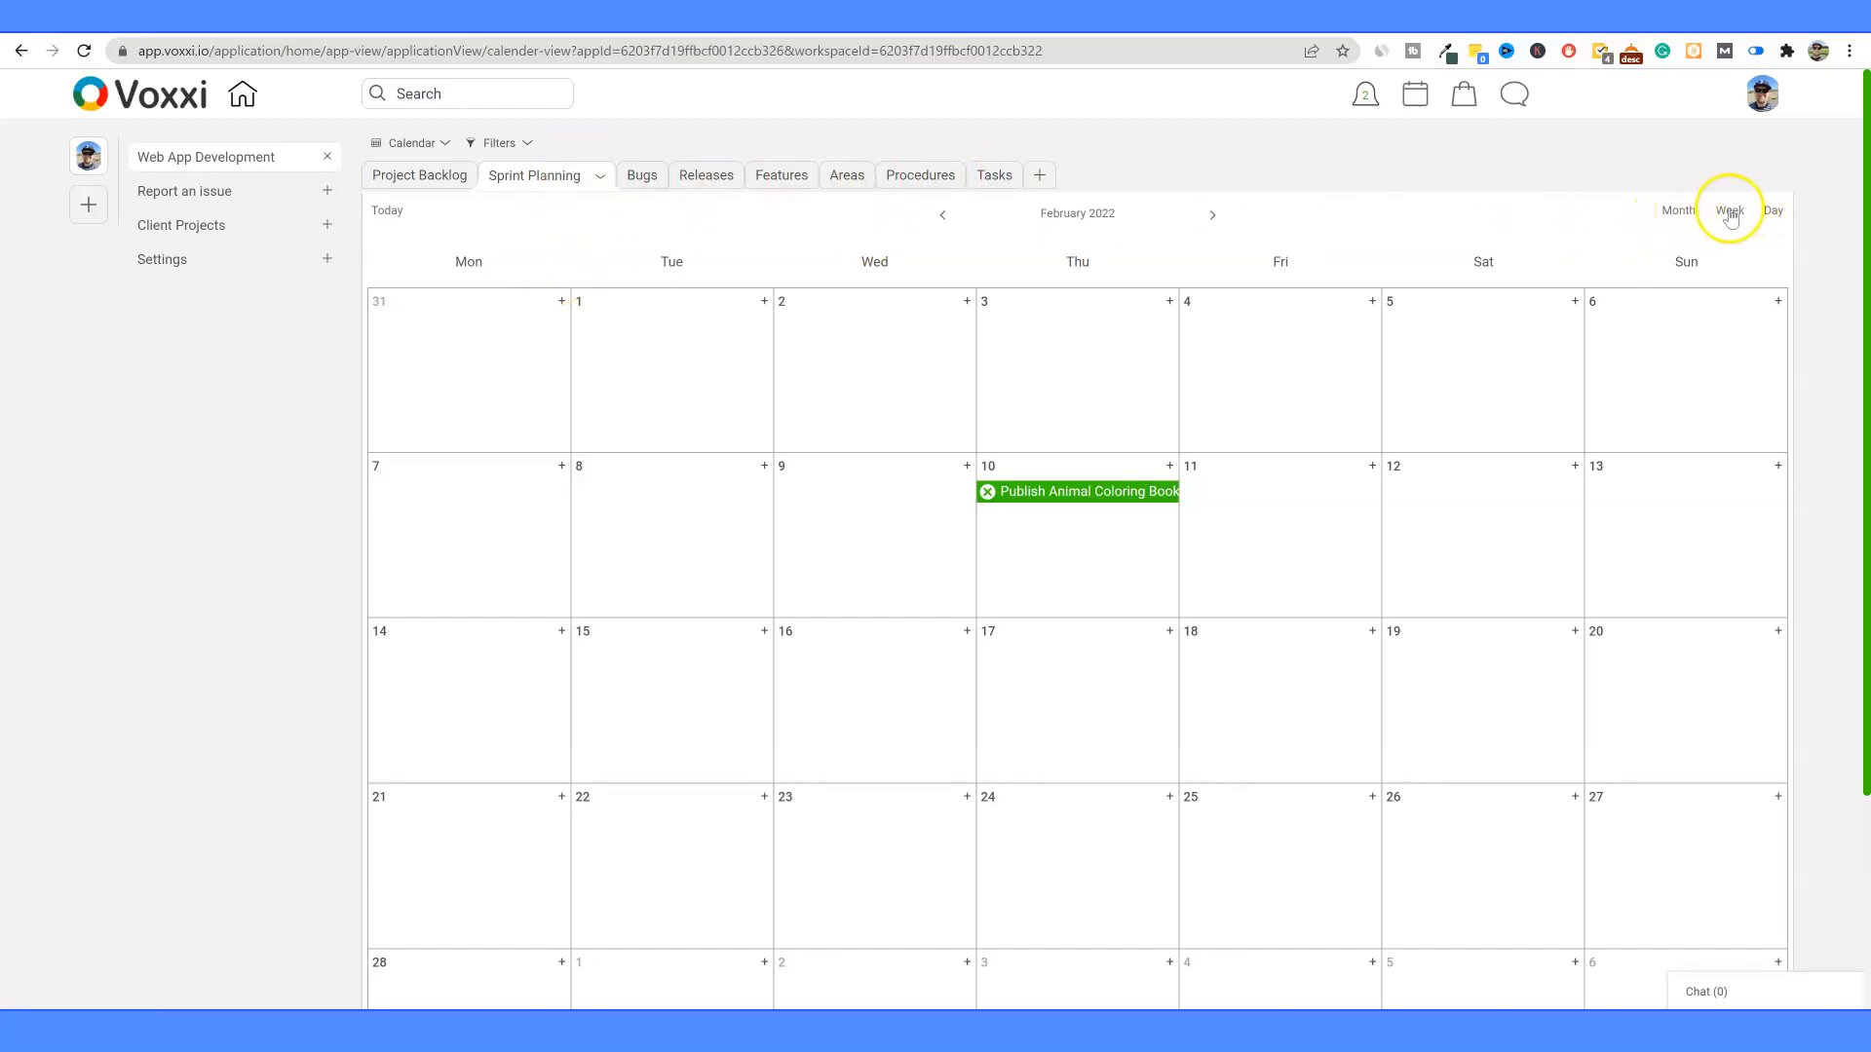
left_click(1772, 212)
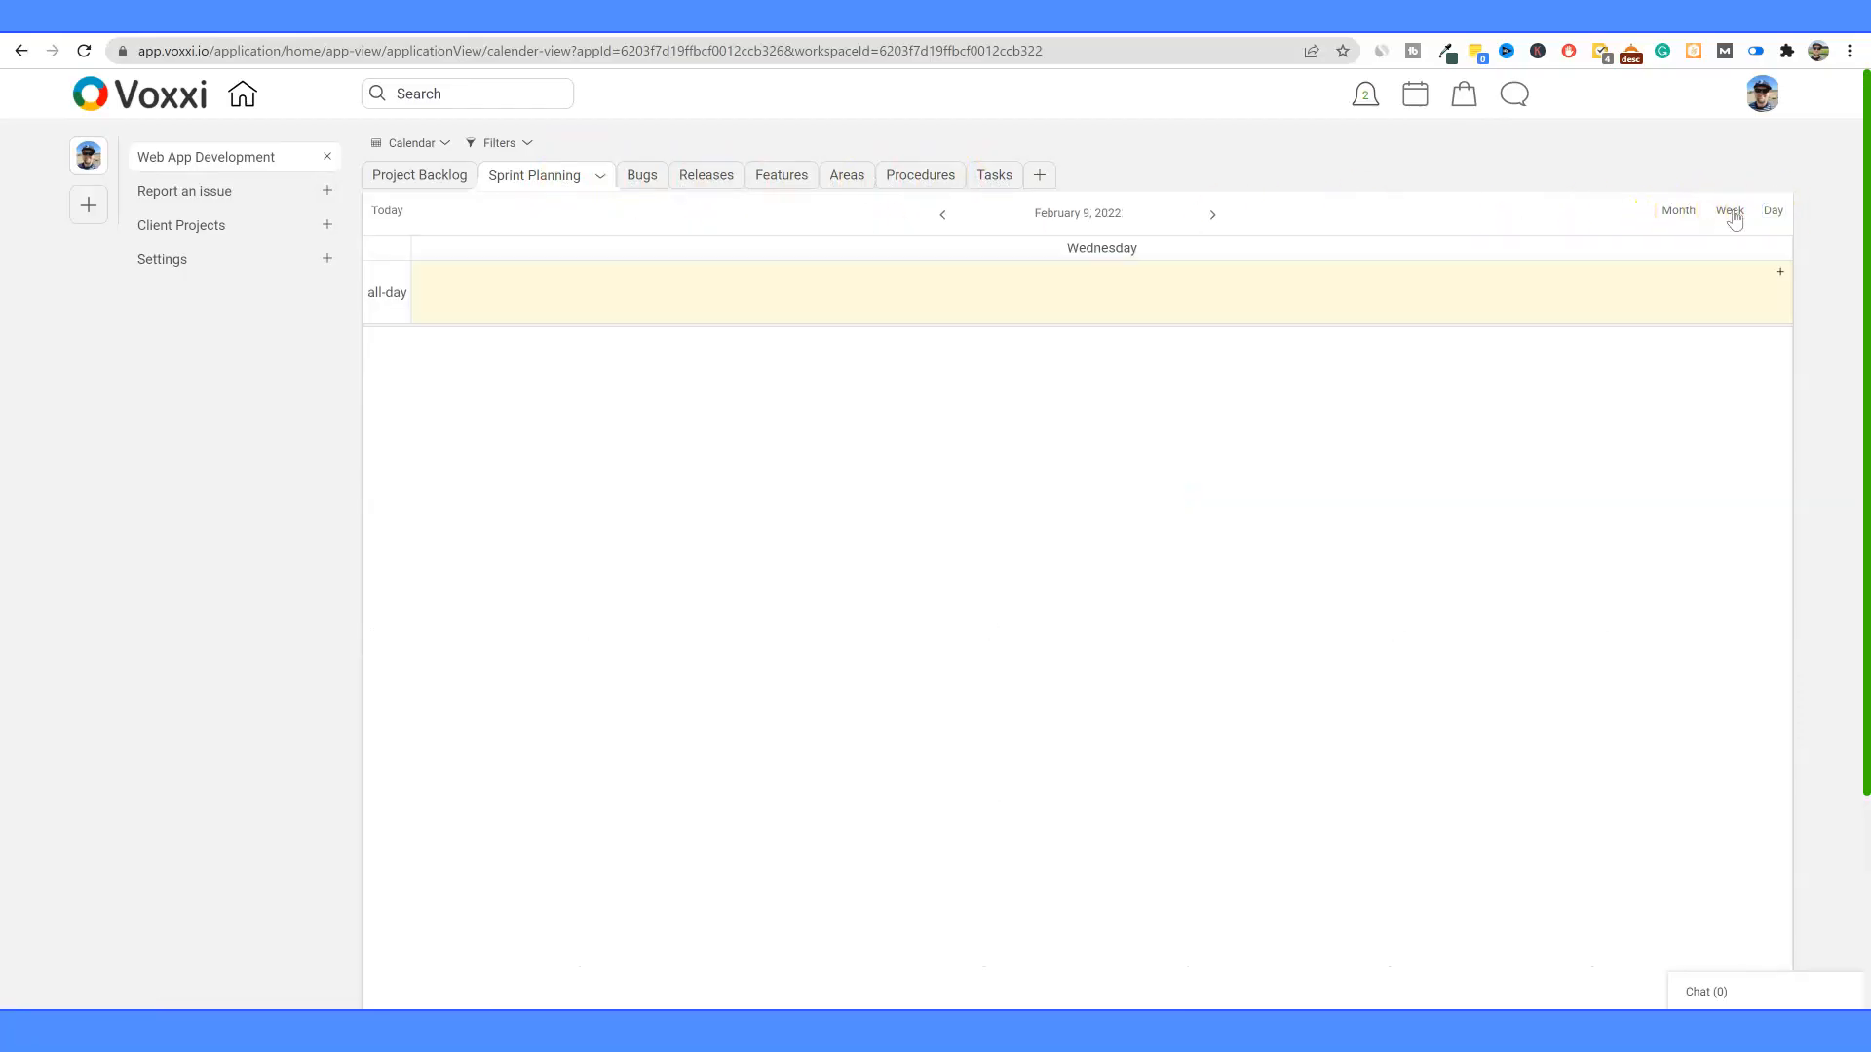
left_click(1730, 211)
left_click(1689, 213)
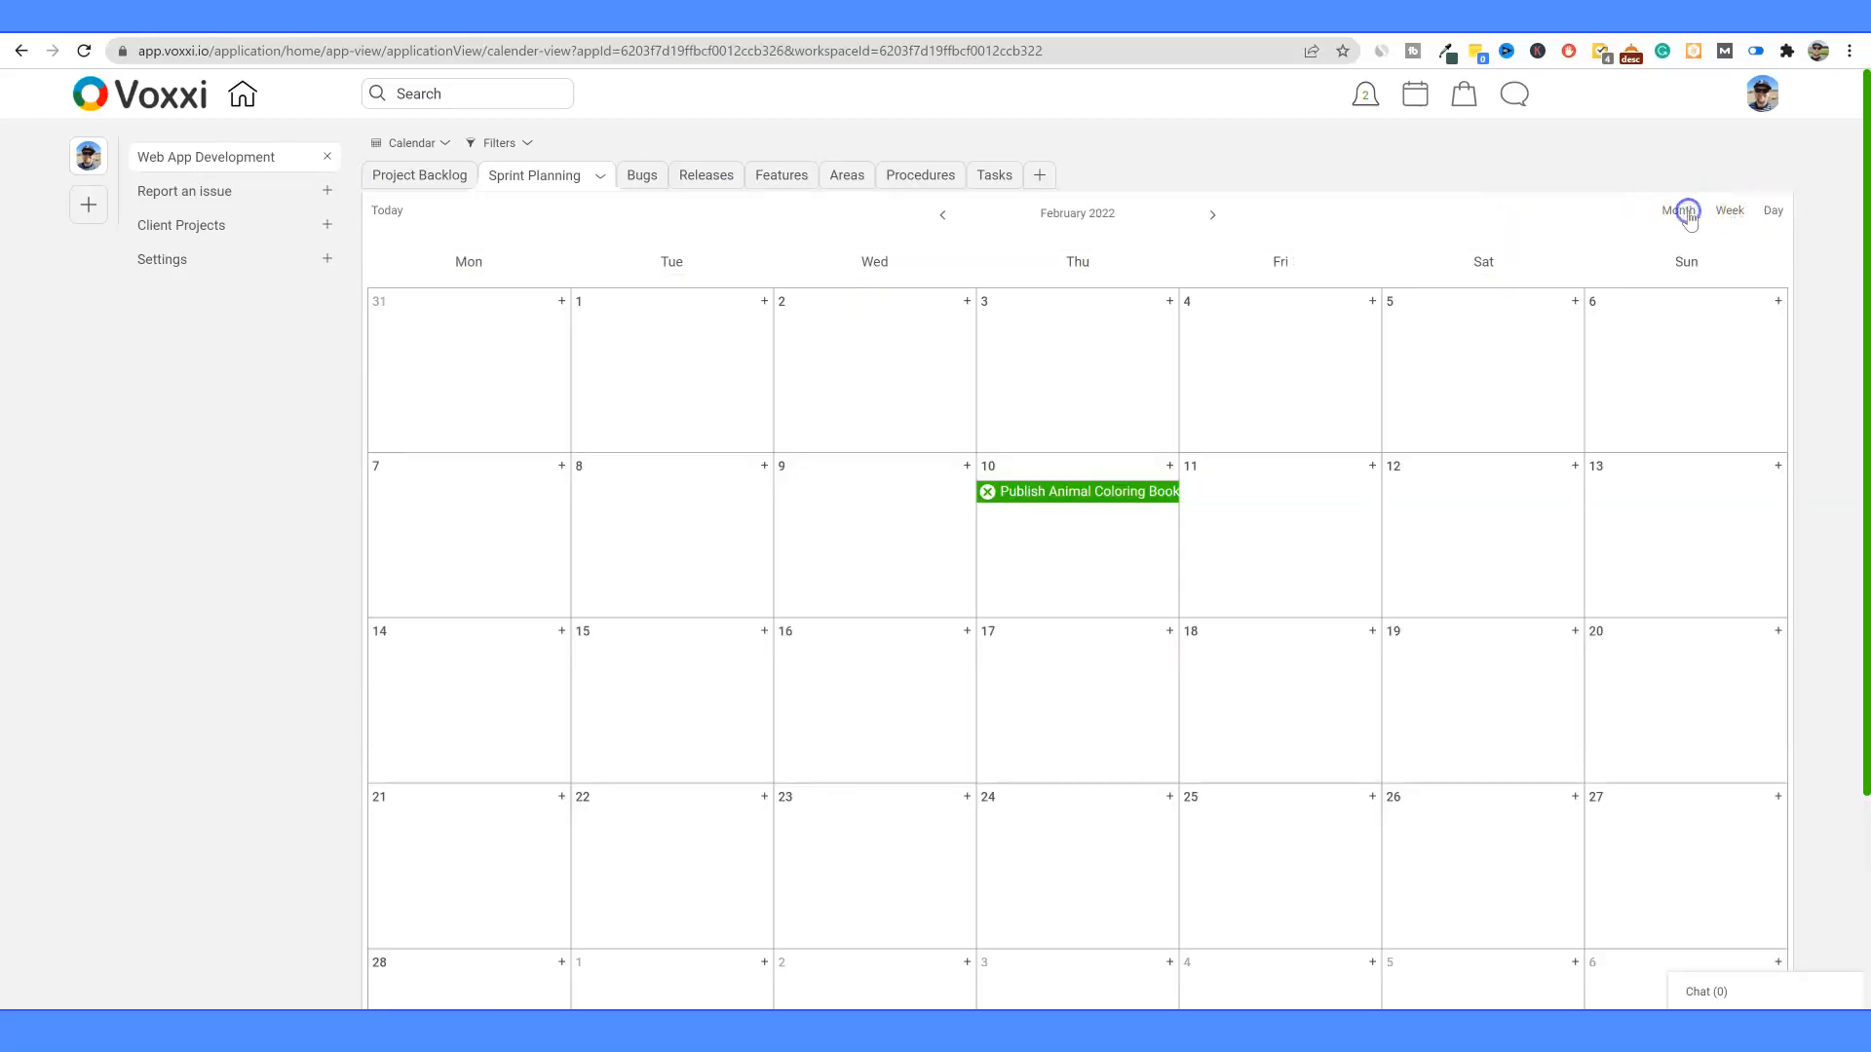
Step: Open the Project Backlog app, try its card layout, and switch it to the calendar layout
left_click(440, 174)
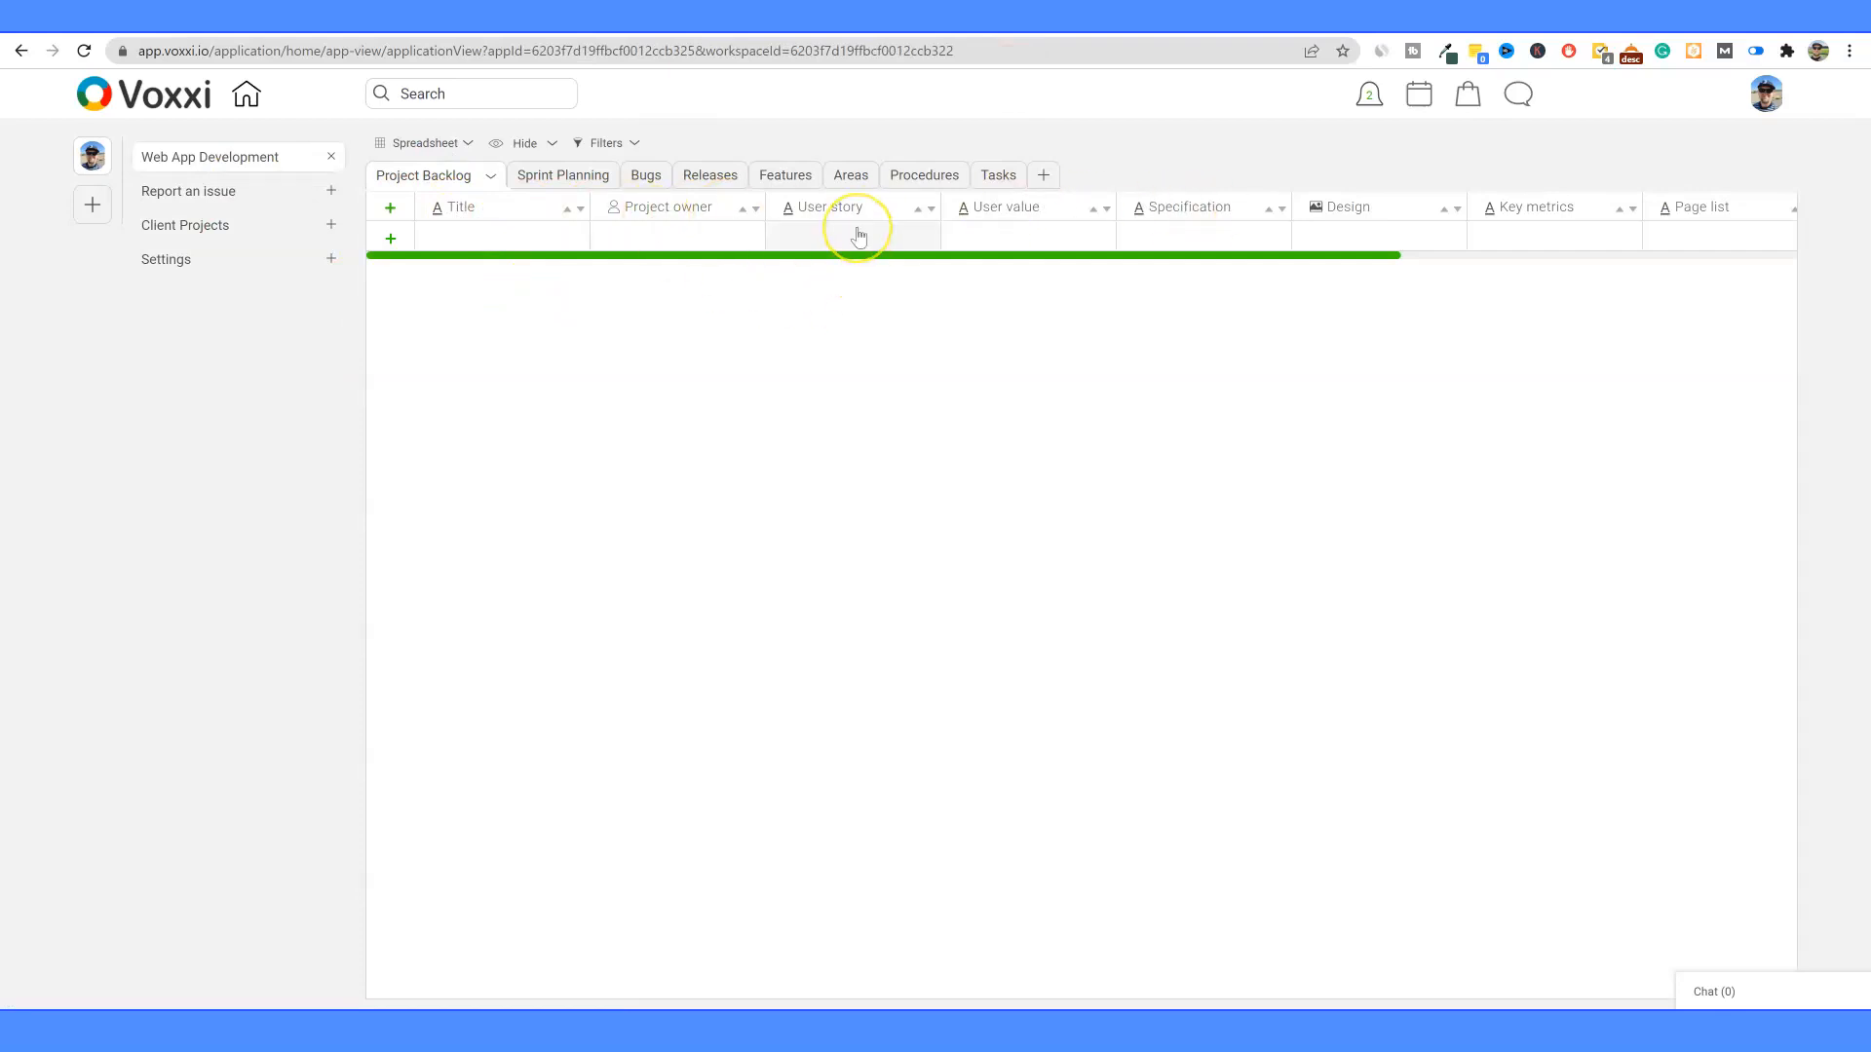
left_click(471, 146)
left_click(446, 183)
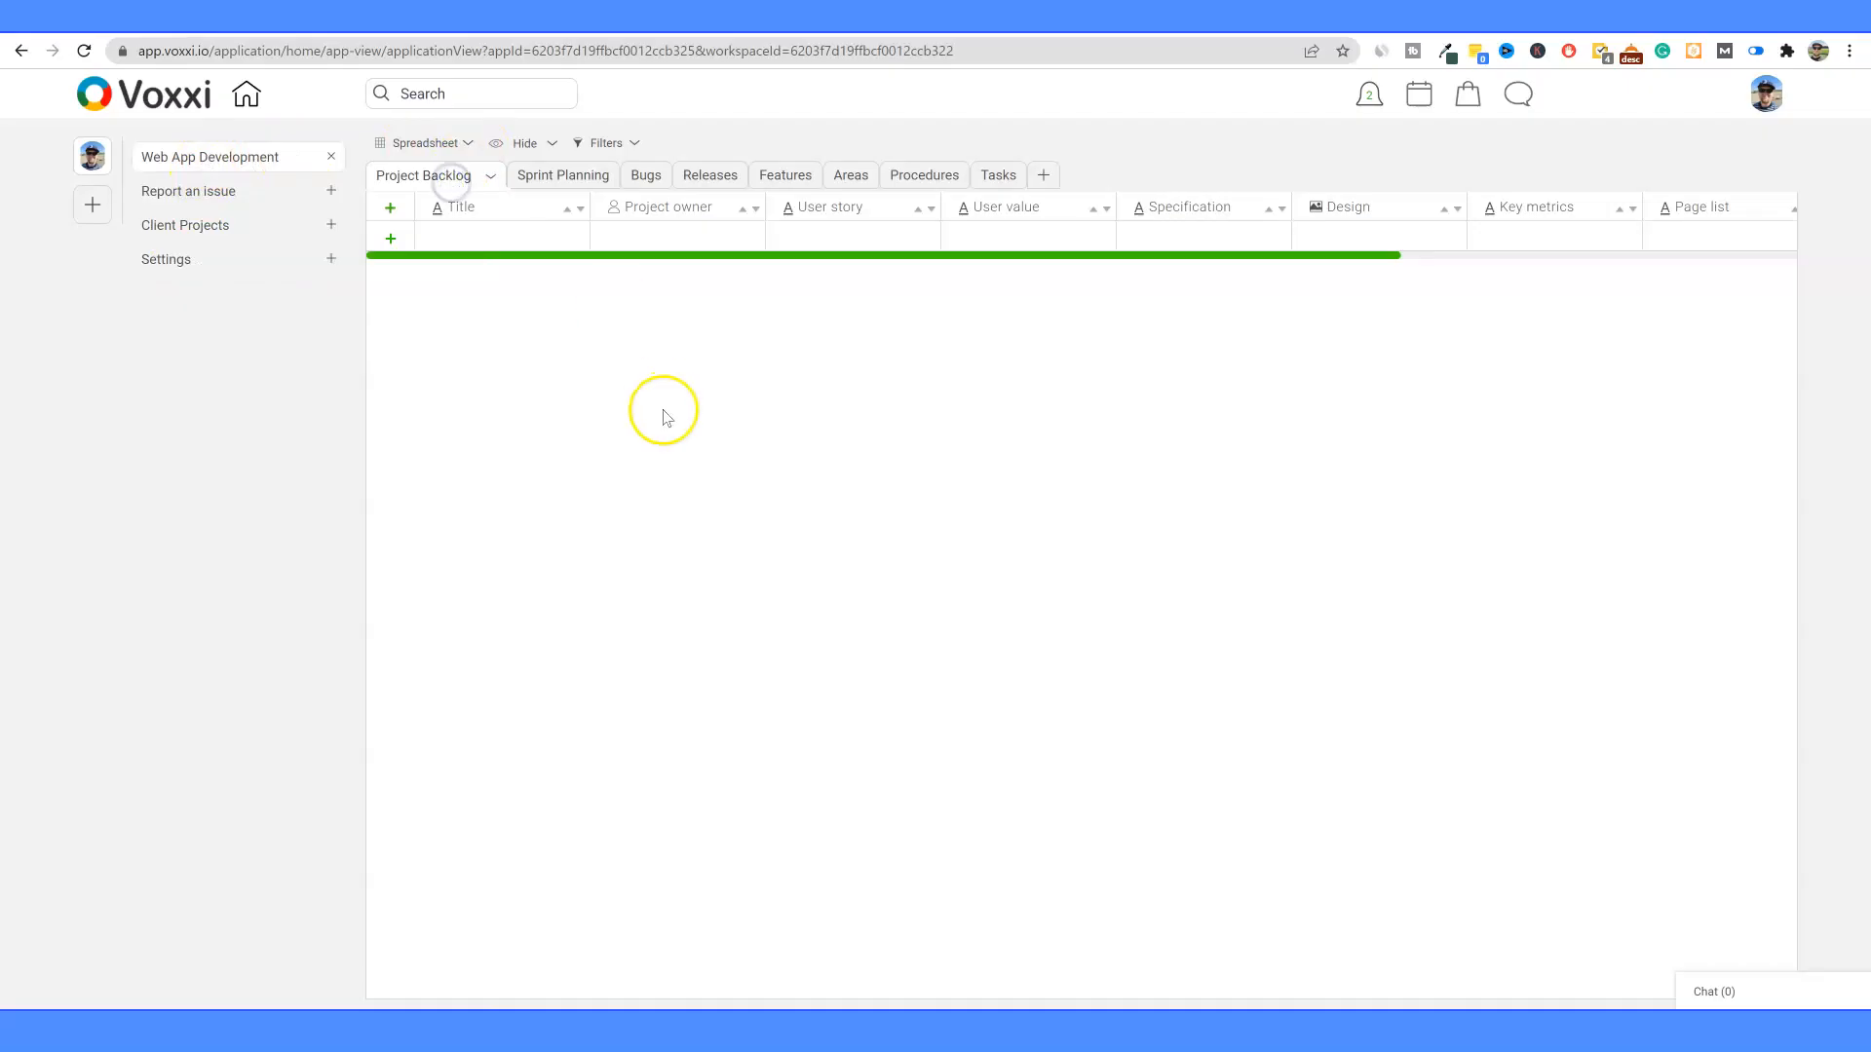
left_click(467, 146)
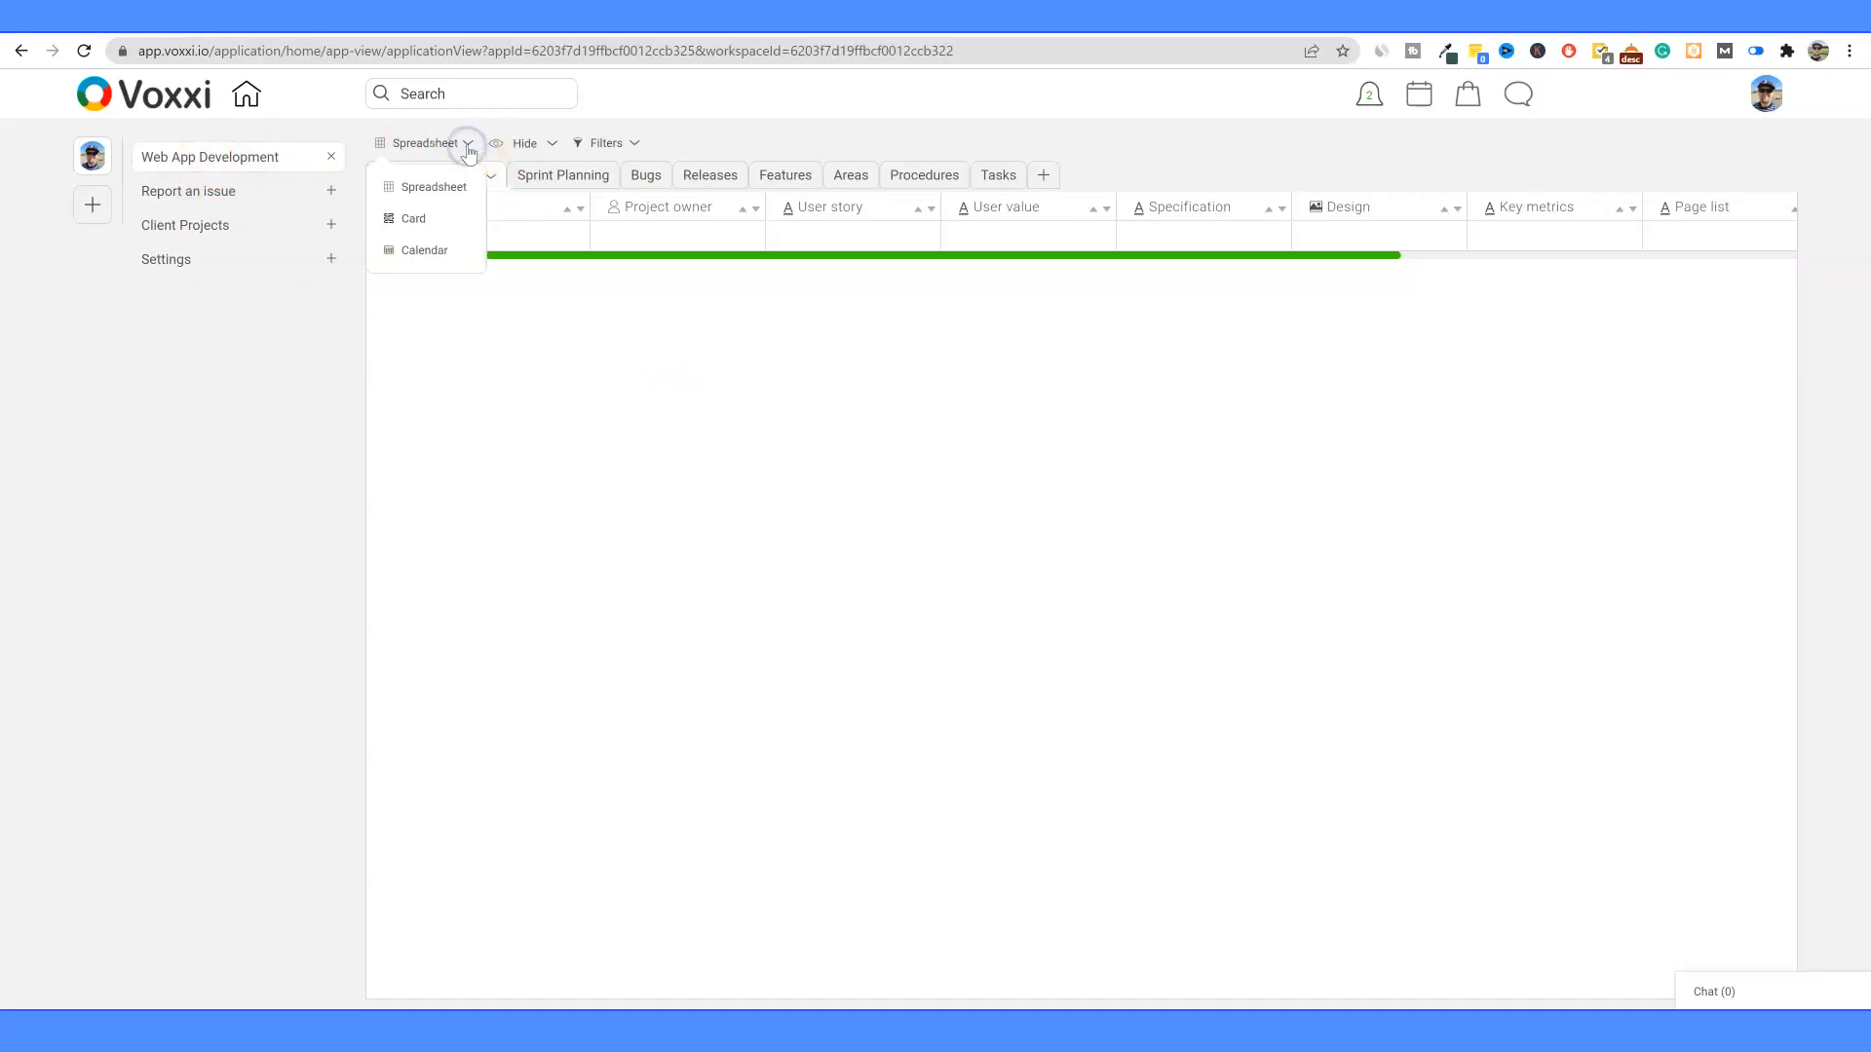
left_click(414, 218)
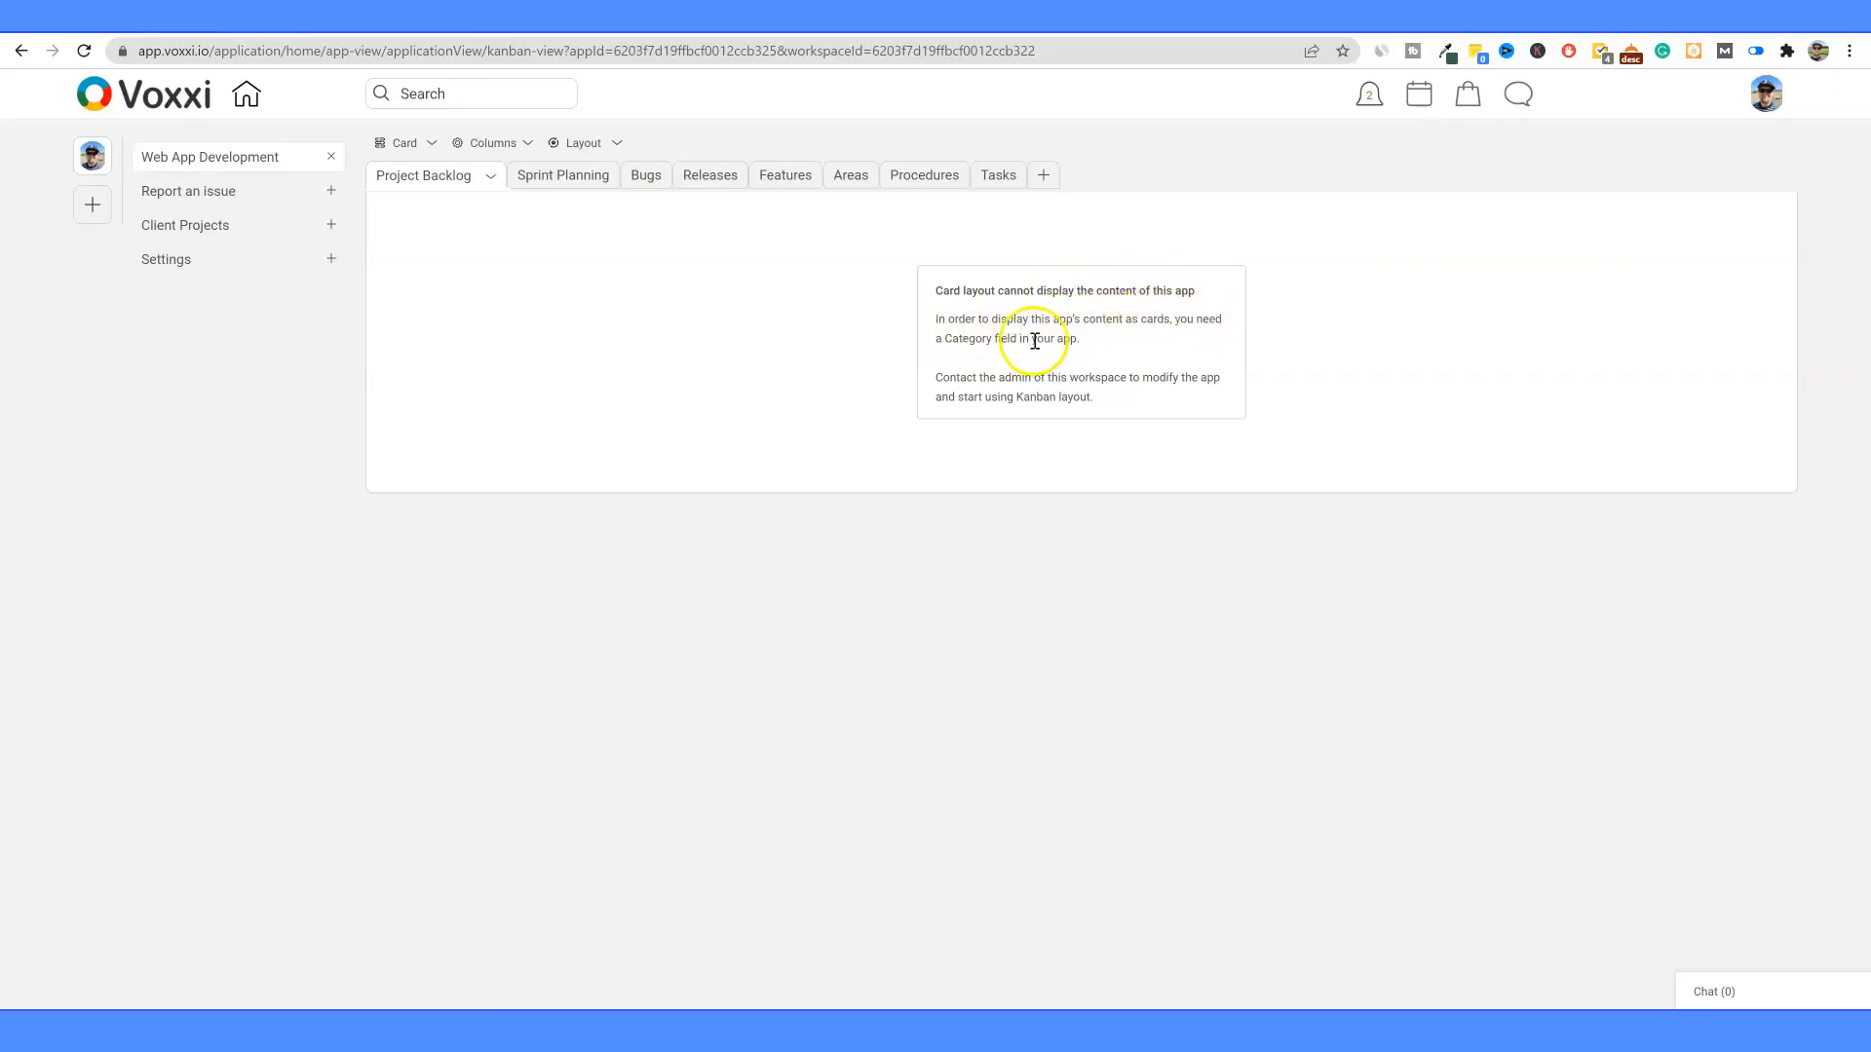
left_click(432, 145)
left_click(430, 249)
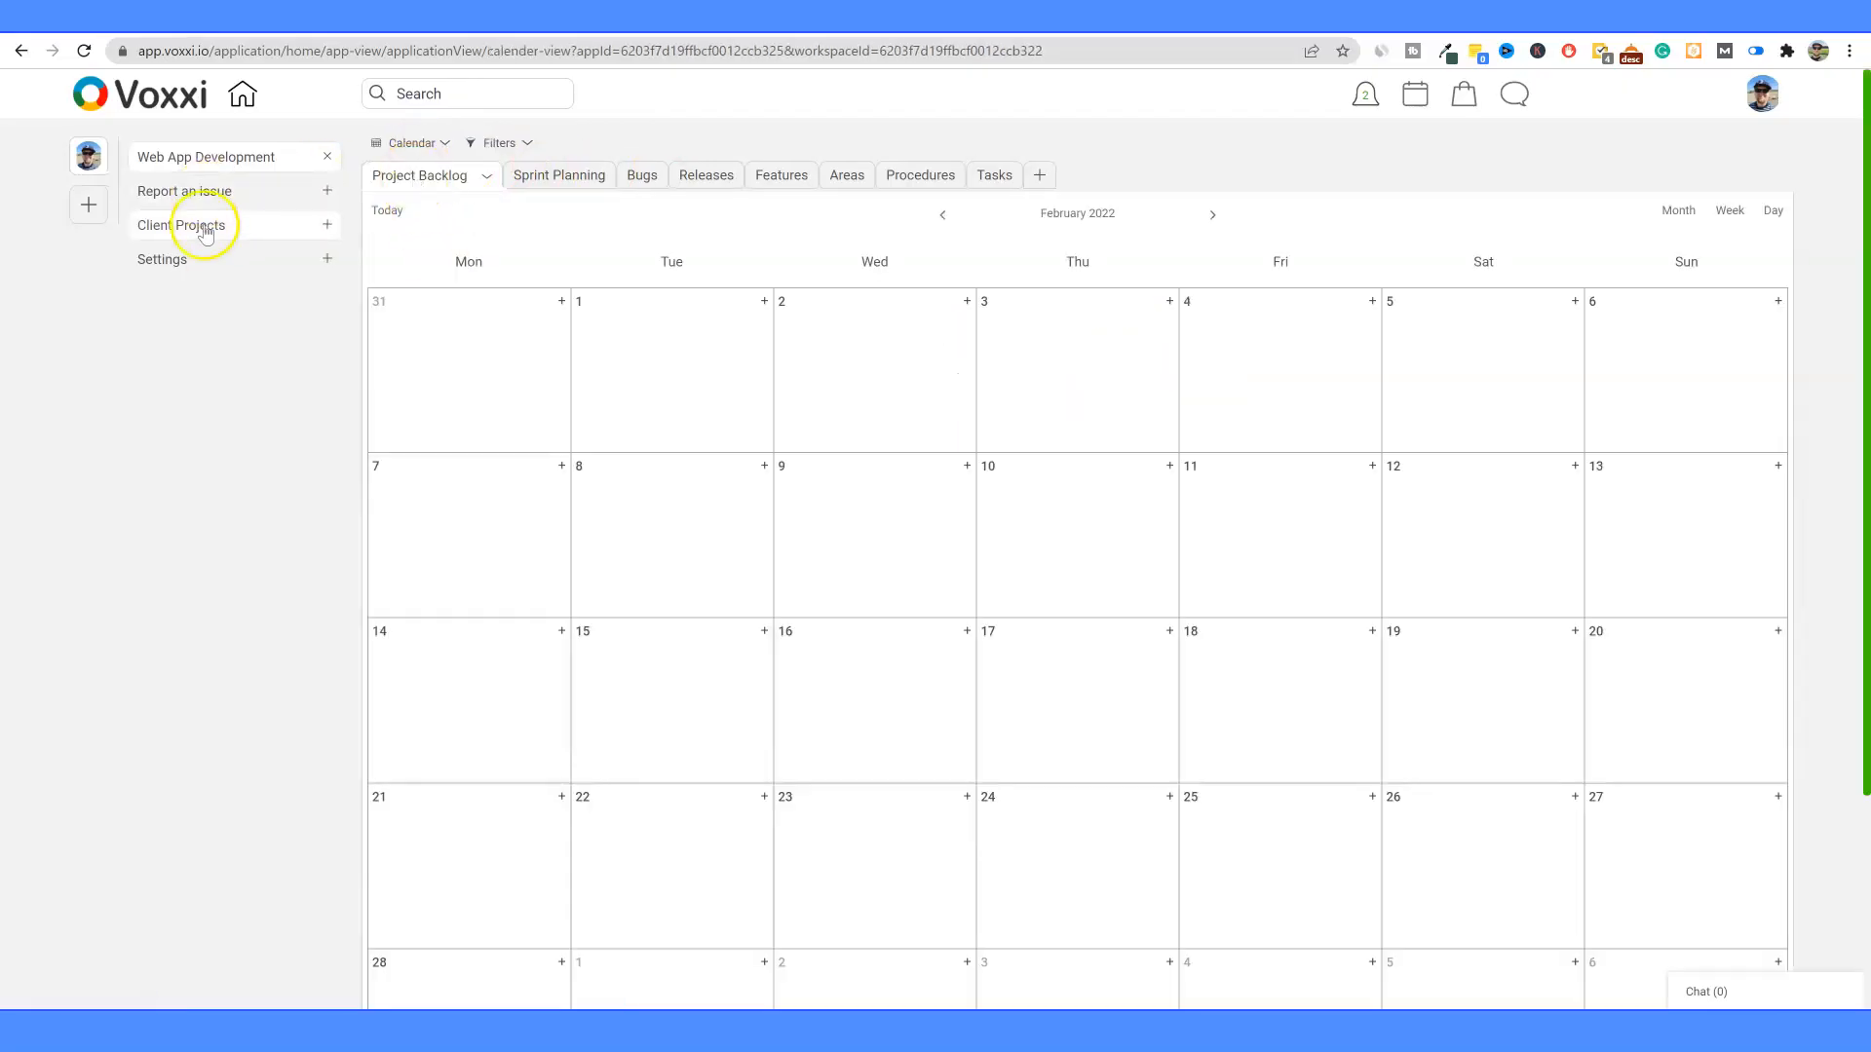
Step: Create a workspace named "Test" and look over the home activity feed
left_click(89, 205)
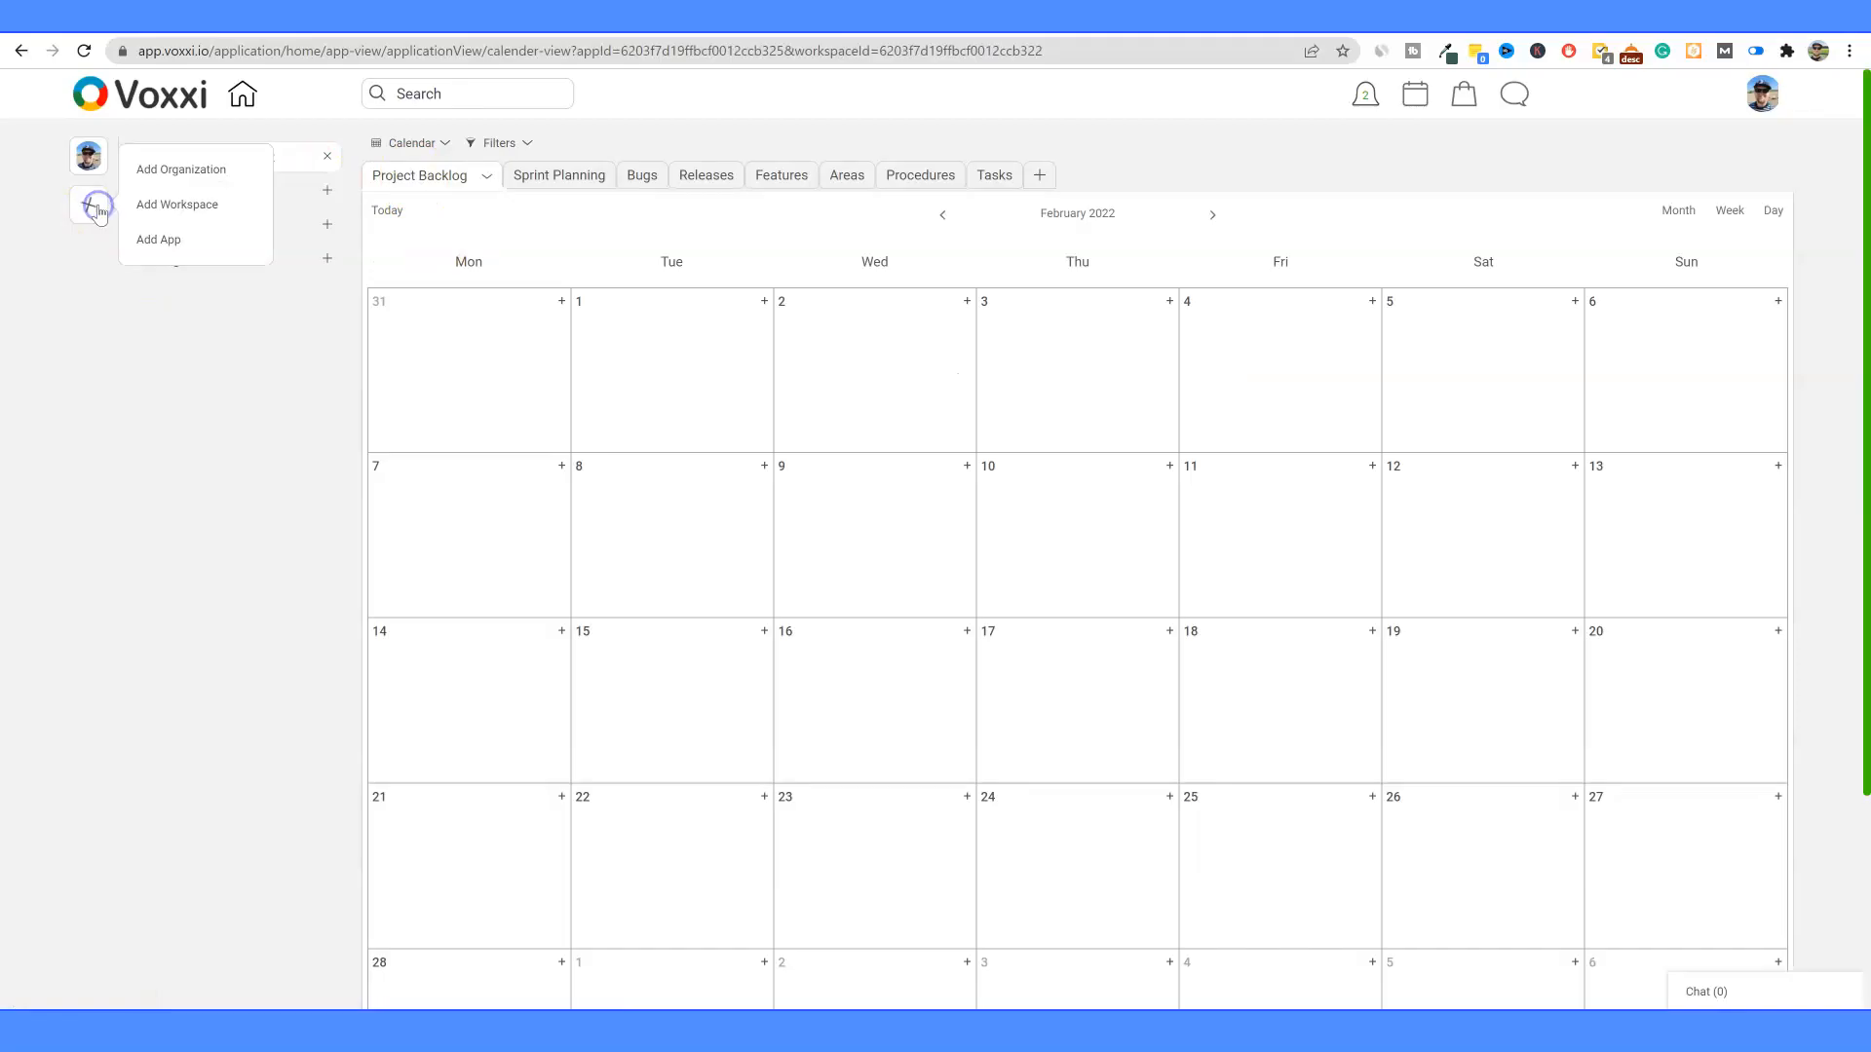
left_click(177, 205)
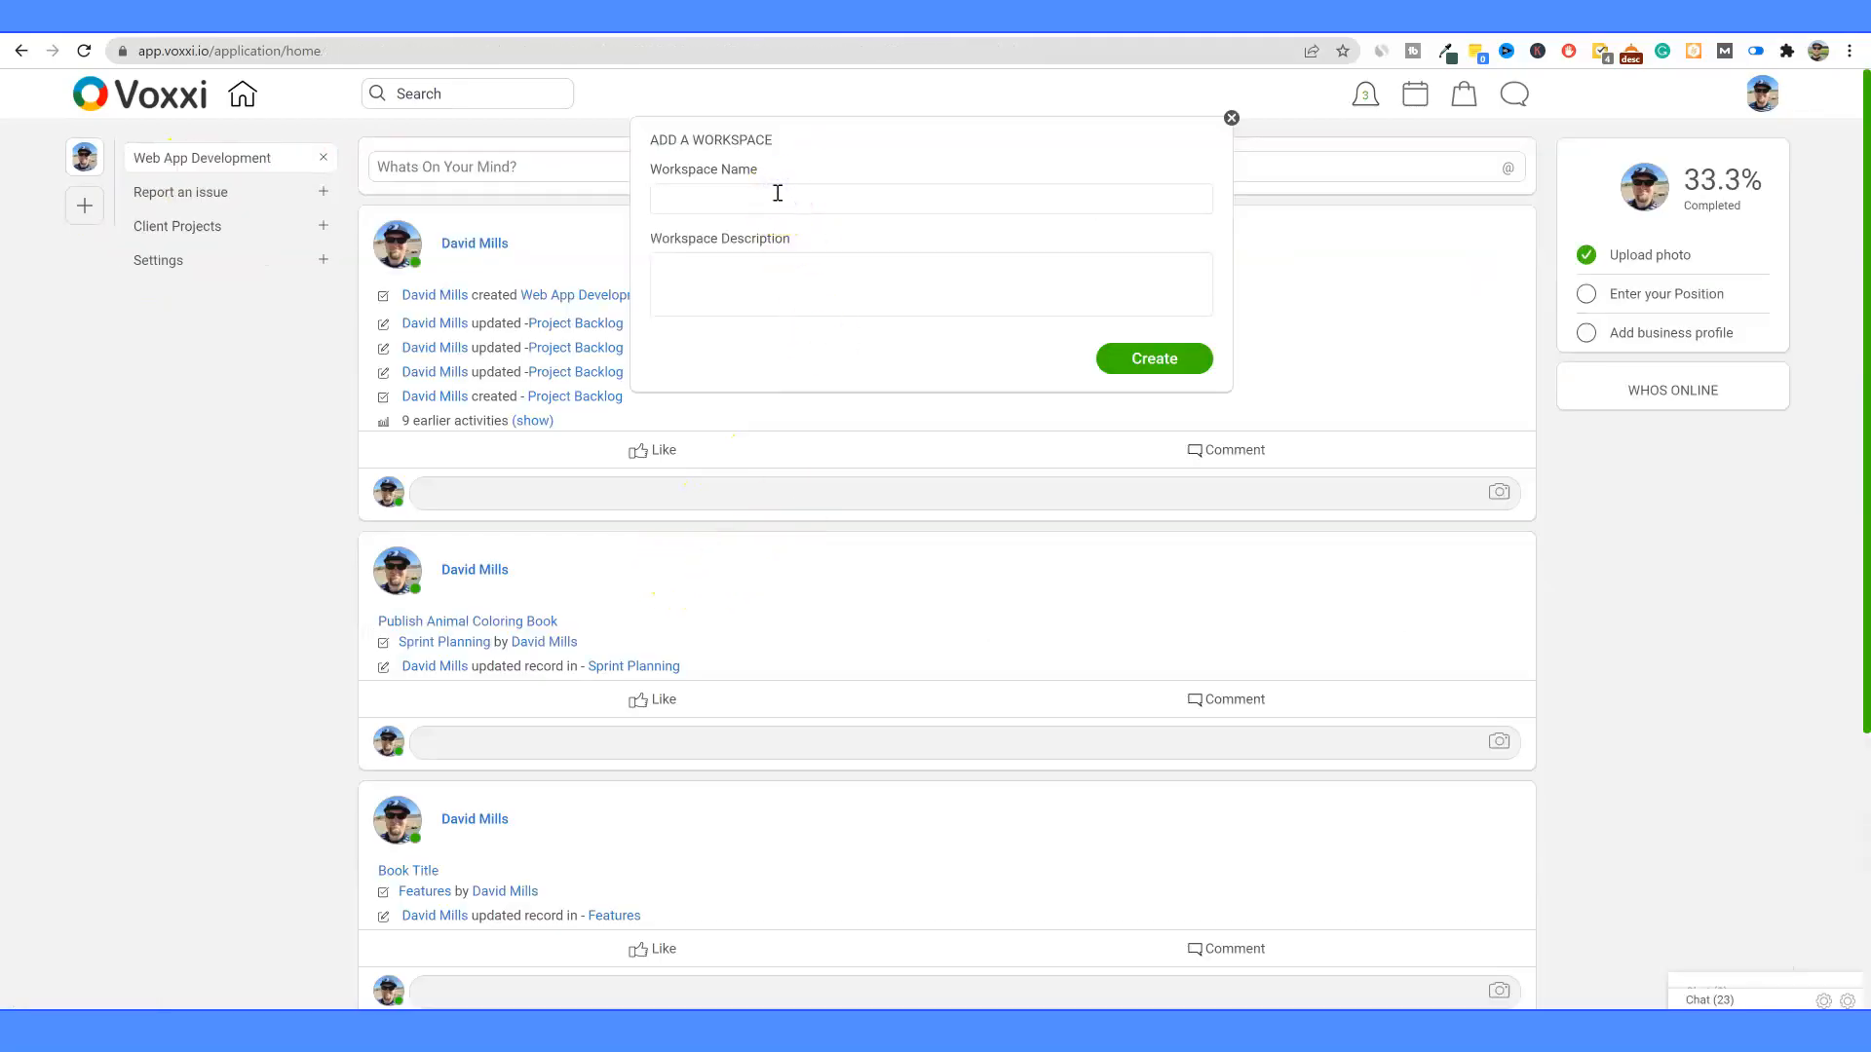
left_click(1153, 359)
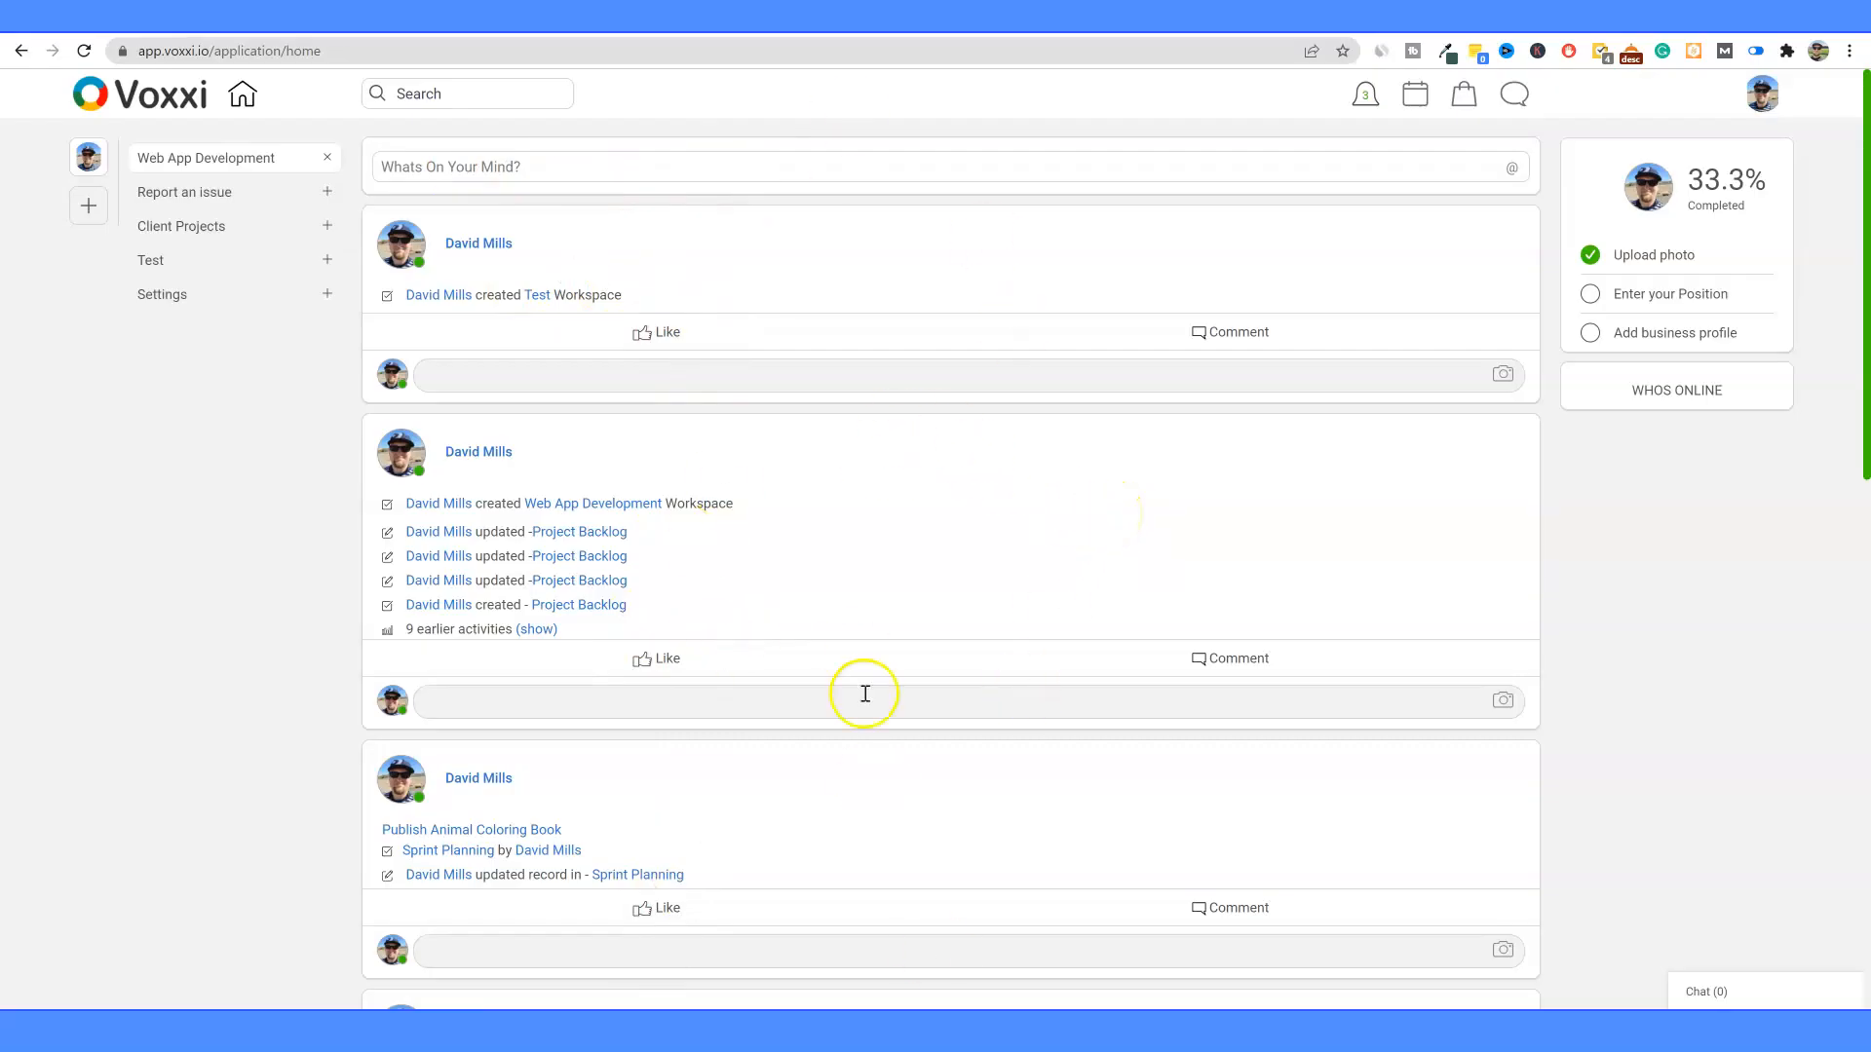
scroll(887, 624, "down", 10)
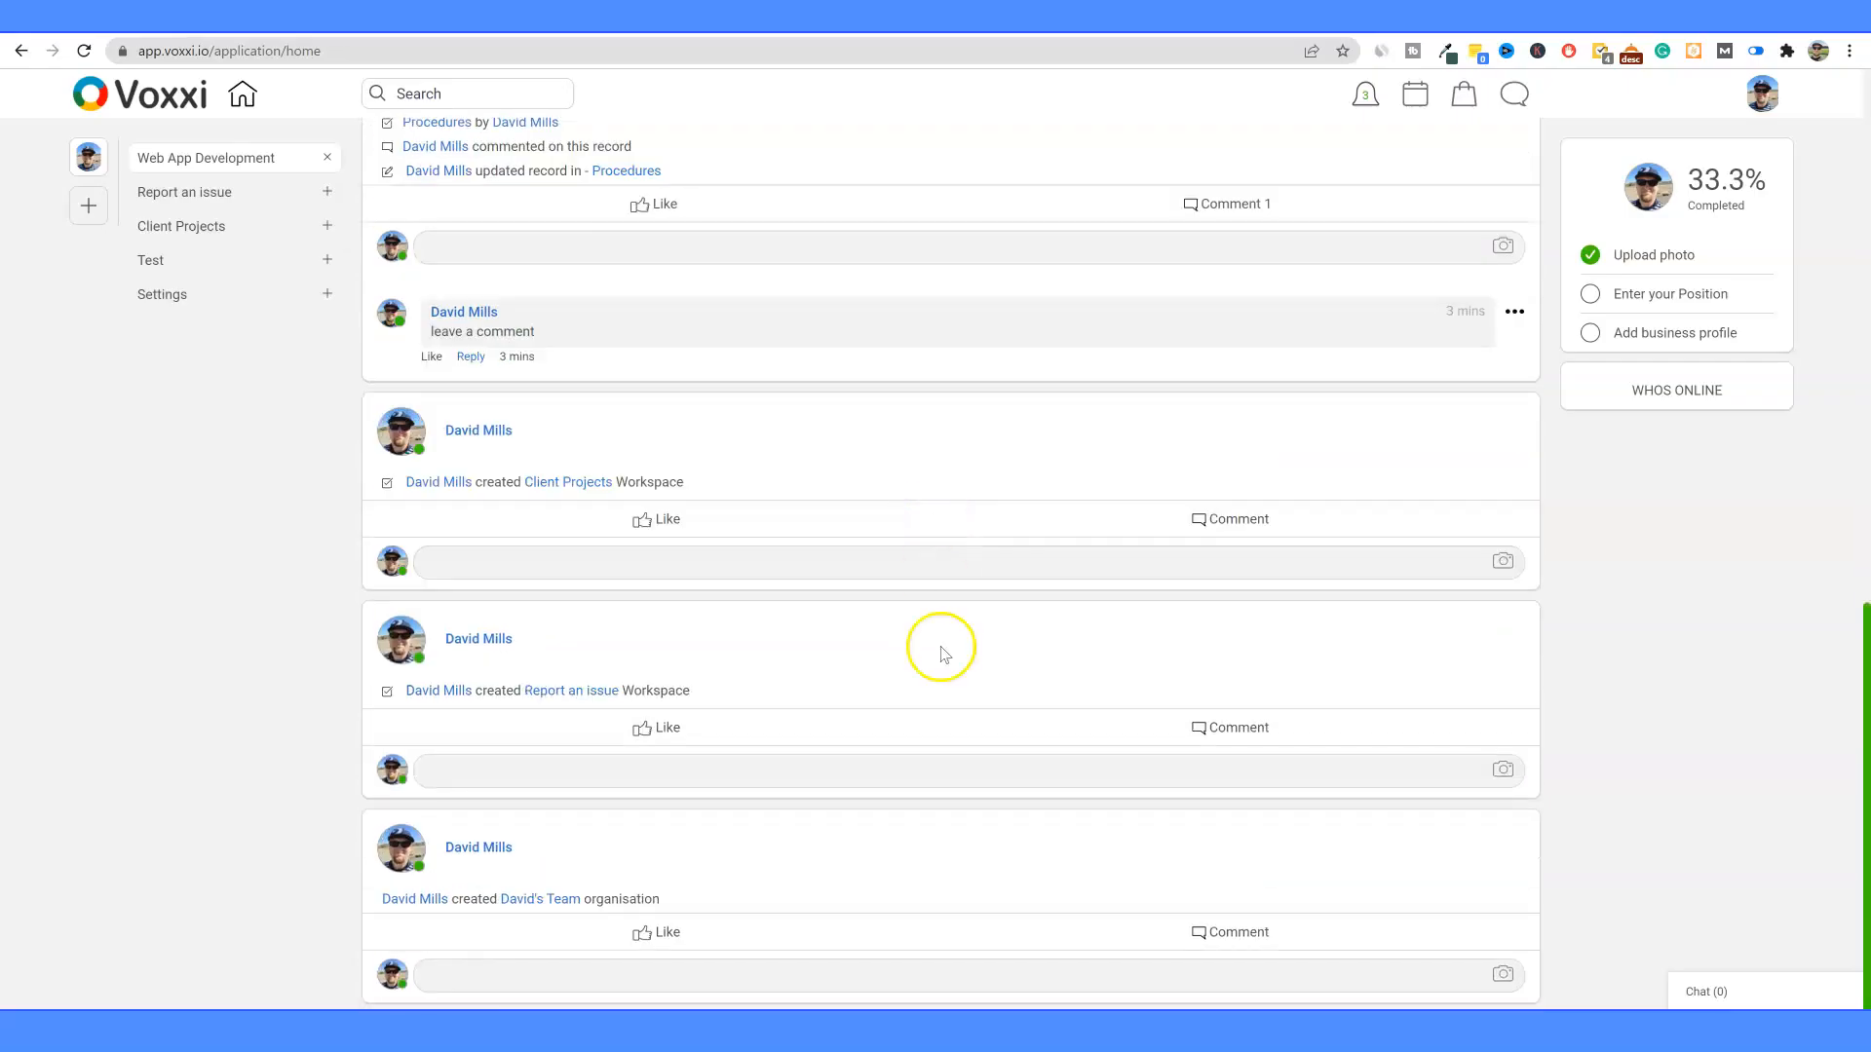
scroll(844, 655, "up", 10)
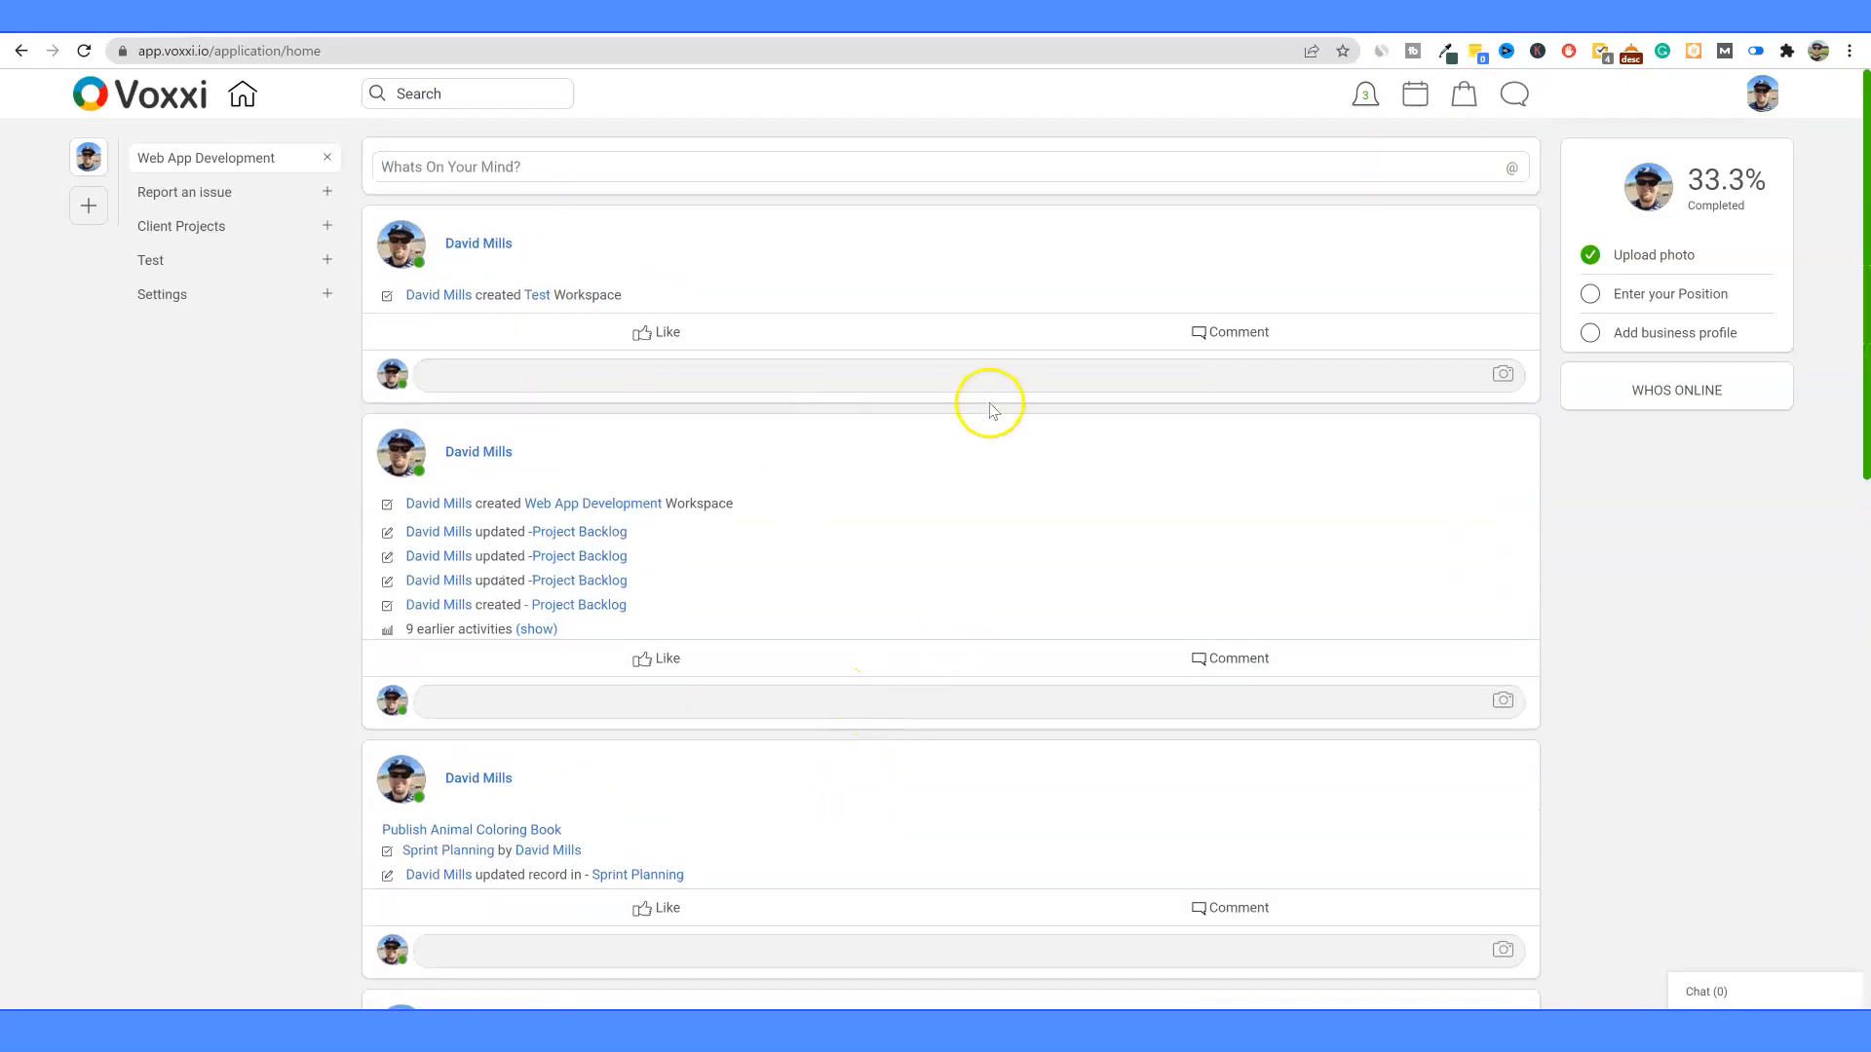
Step: Open the Category app in the Test workspace and show its records in card layout
left_click(536, 294)
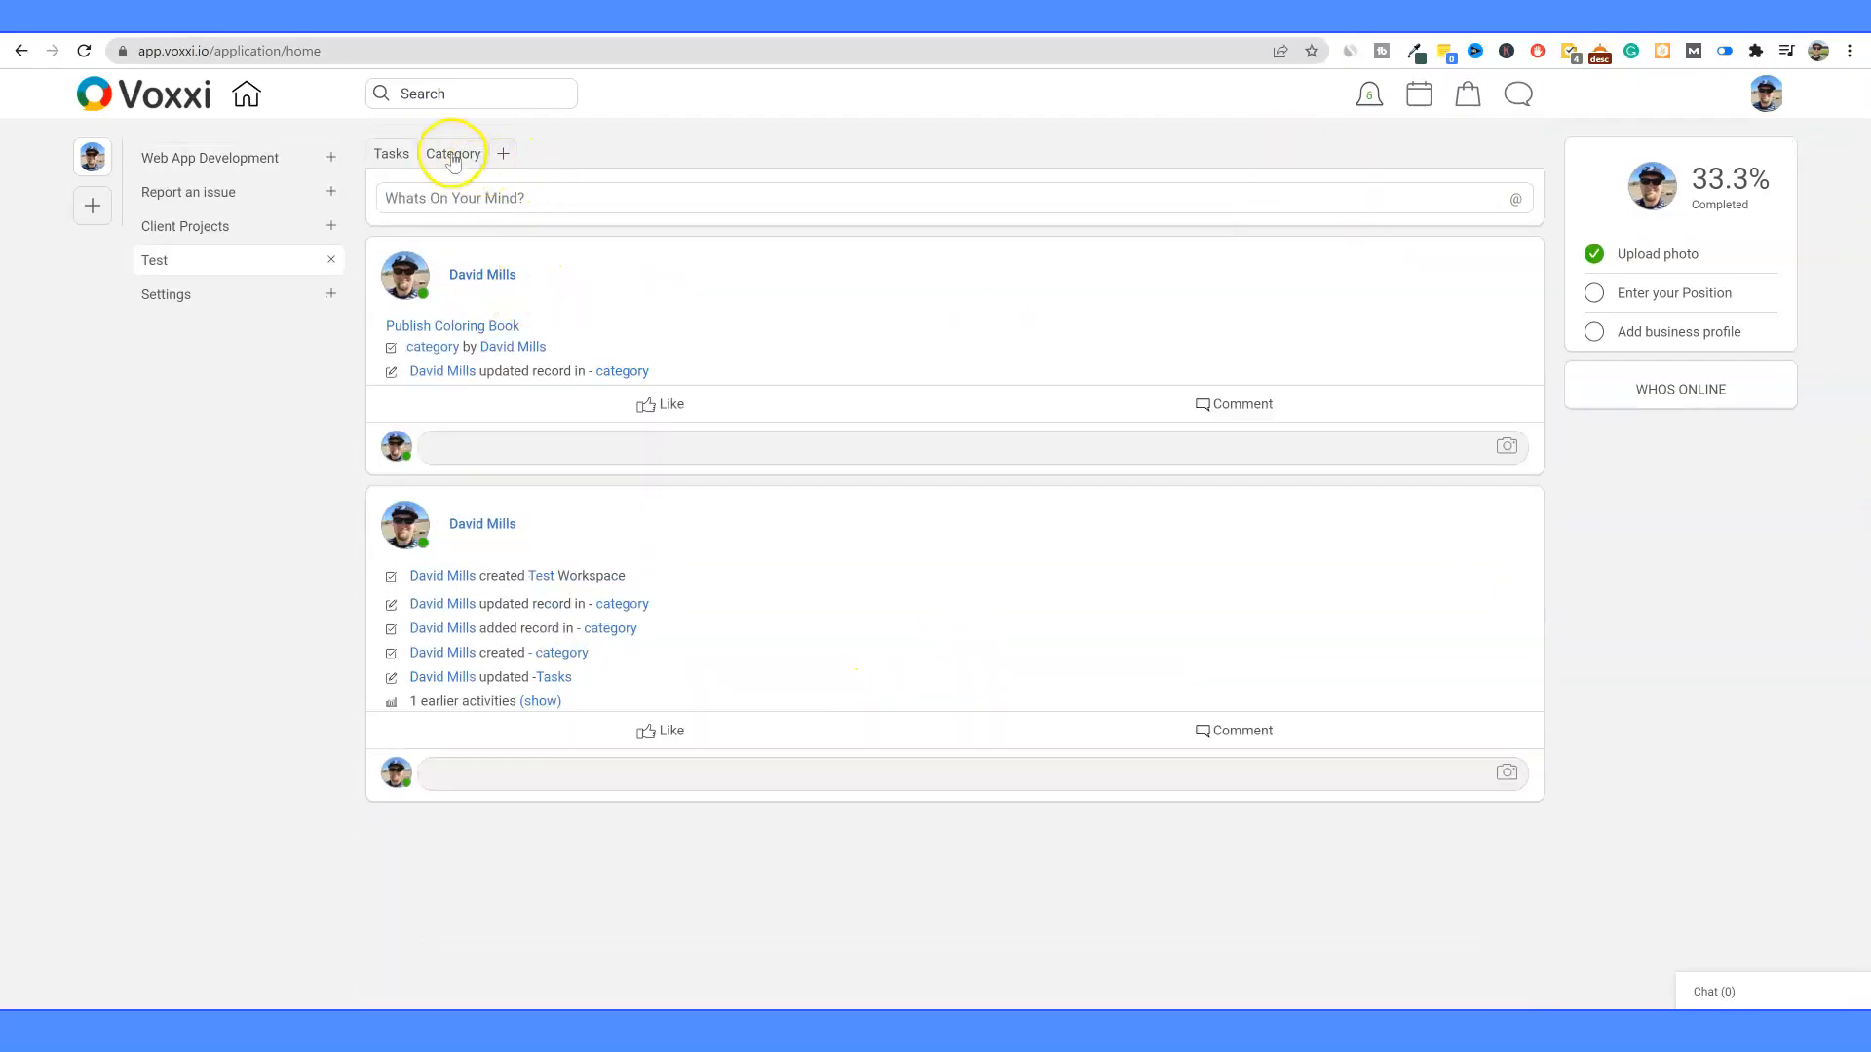
left_click(453, 160)
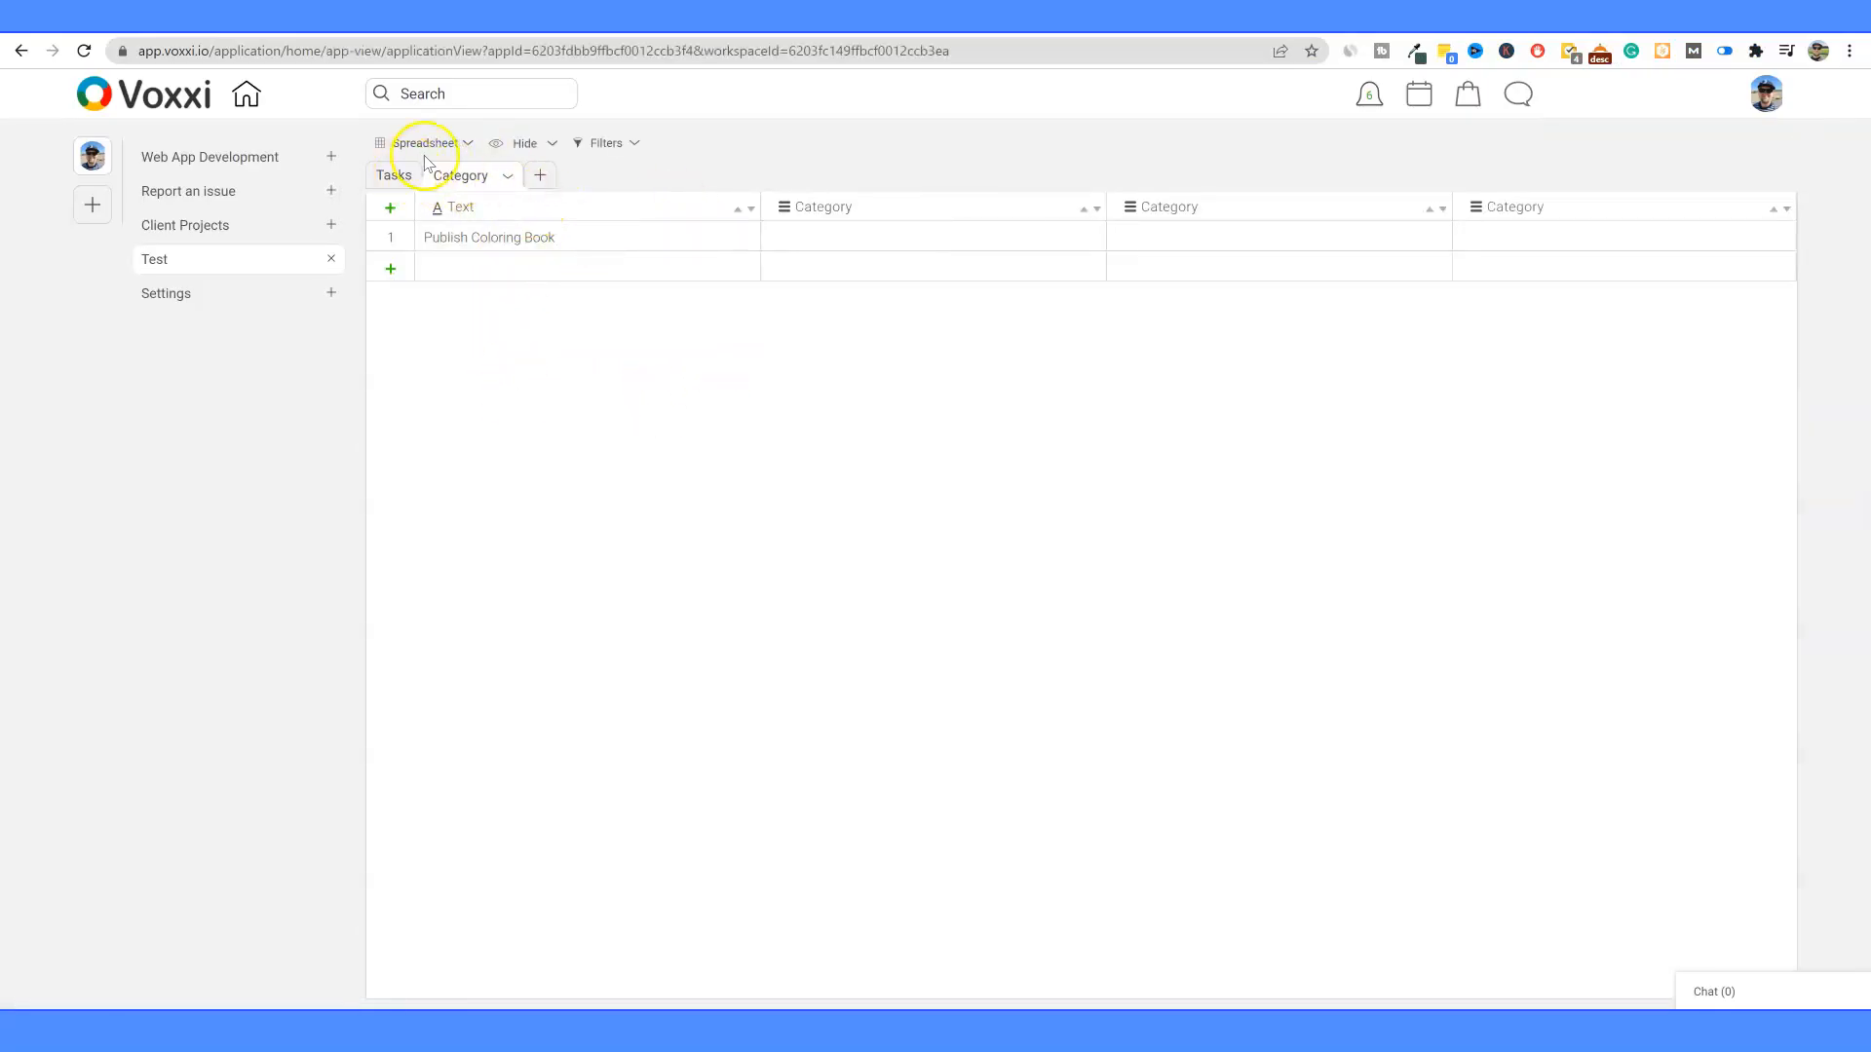
left_click(468, 143)
left_click(440, 216)
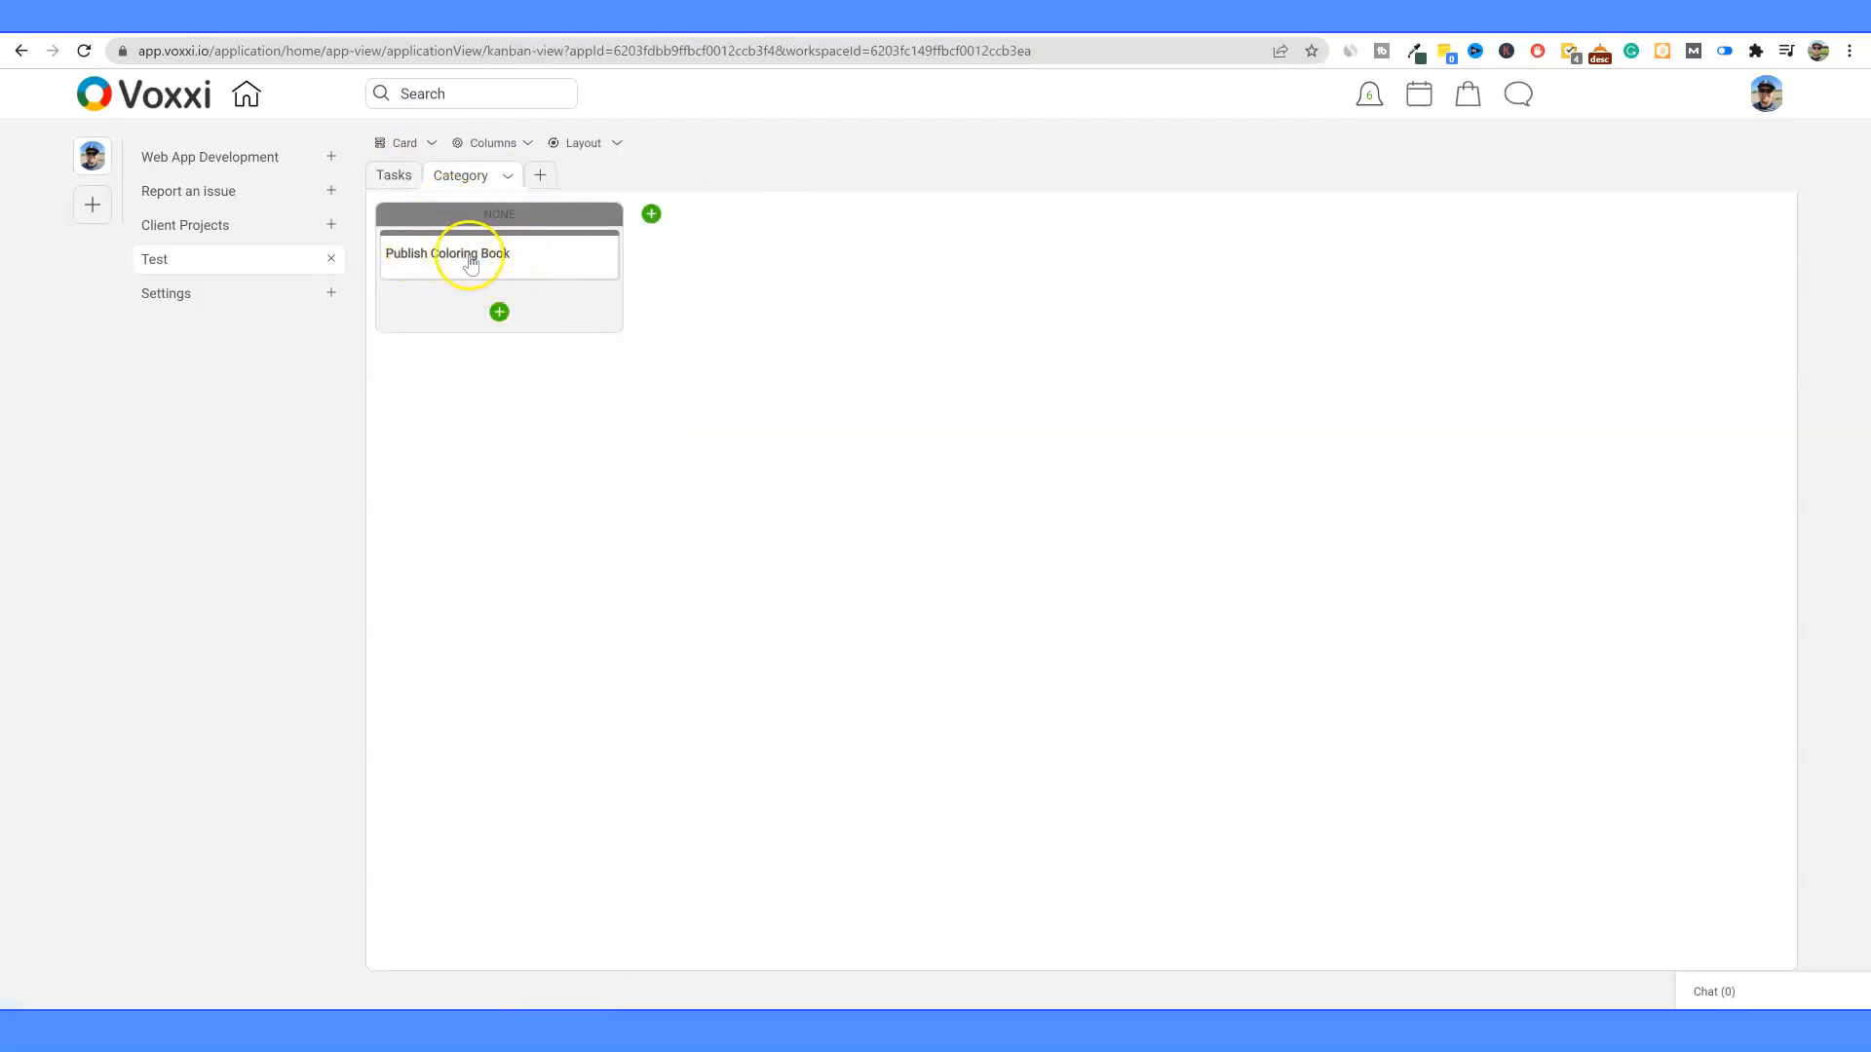
mouse_move(531, 256)
left_mouse_down()
mouse_move(856, 259)
mouse_move(538, 257)
left_mouse_up()
Step: Add the categories "Published to Shopify" and "Published to Etsy" to the Category app's card board
left_click(651, 213)
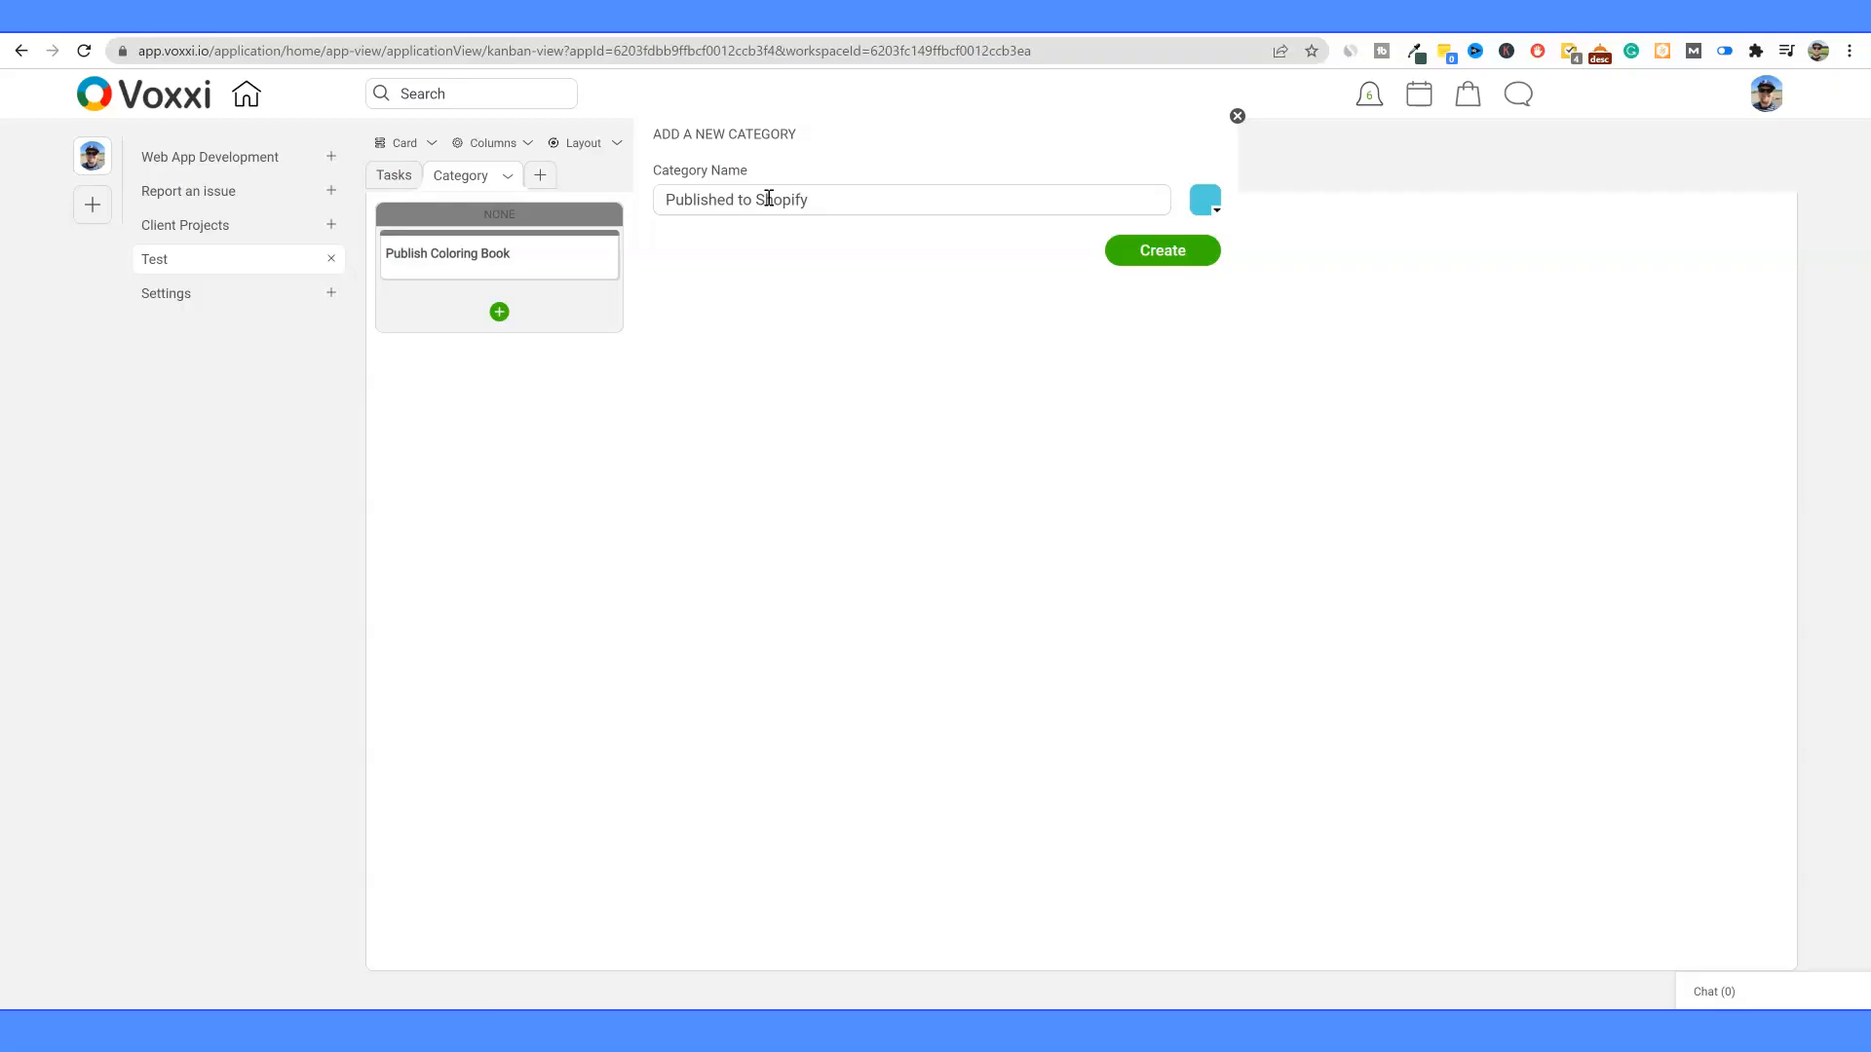
left_click(1160, 249)
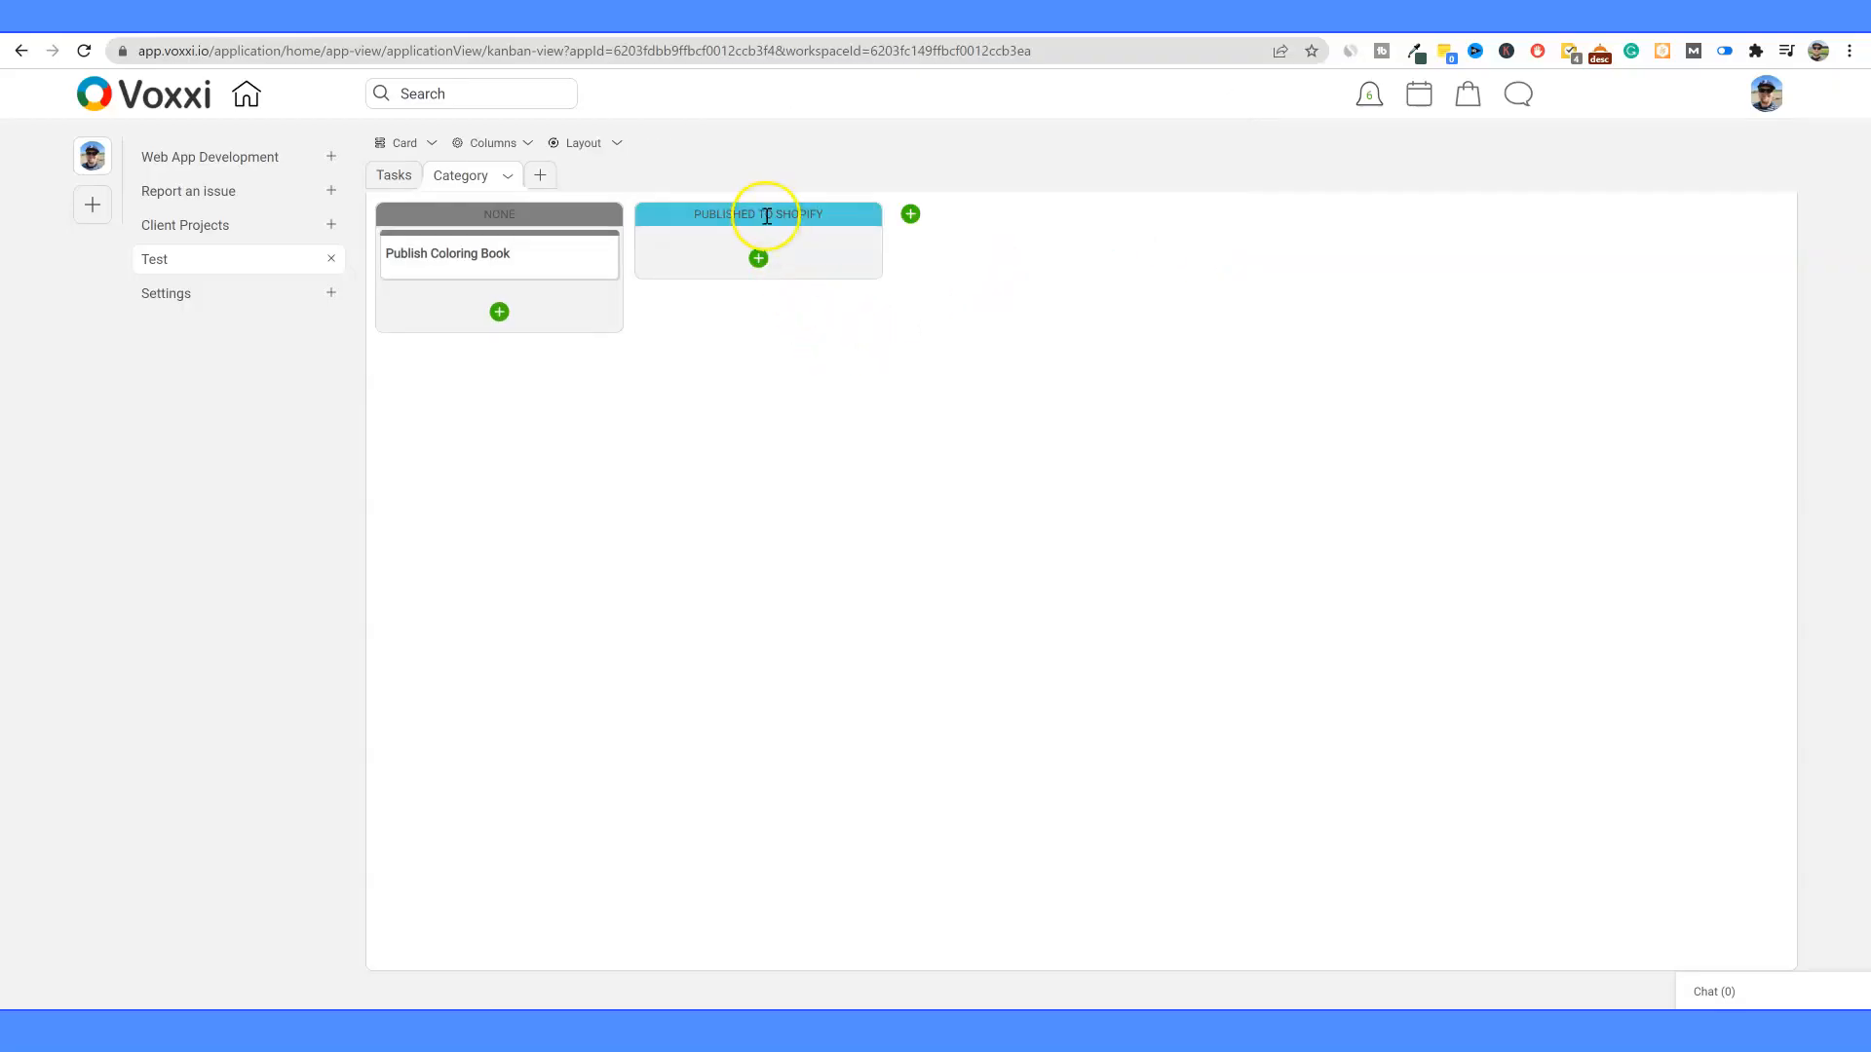
left_click(910, 214)
left_click(808, 196)
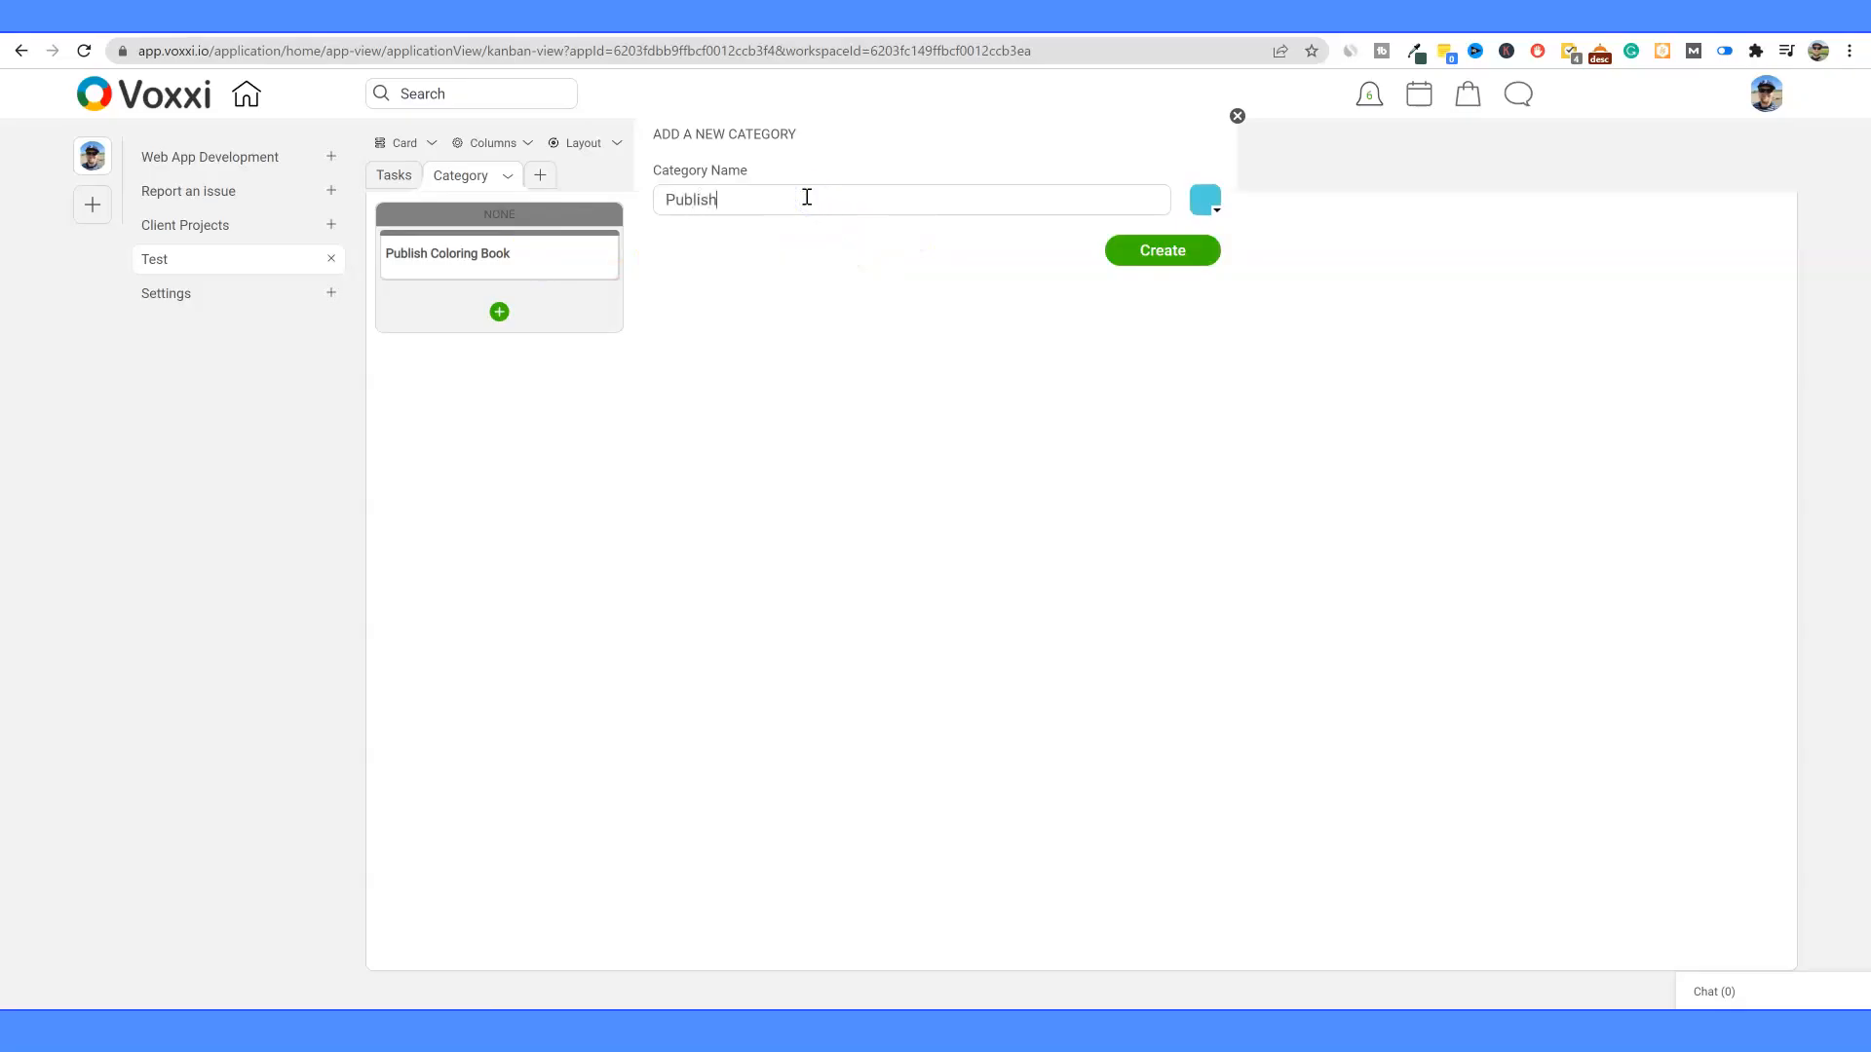
type("Published to Etsy")
left_click(1208, 257)
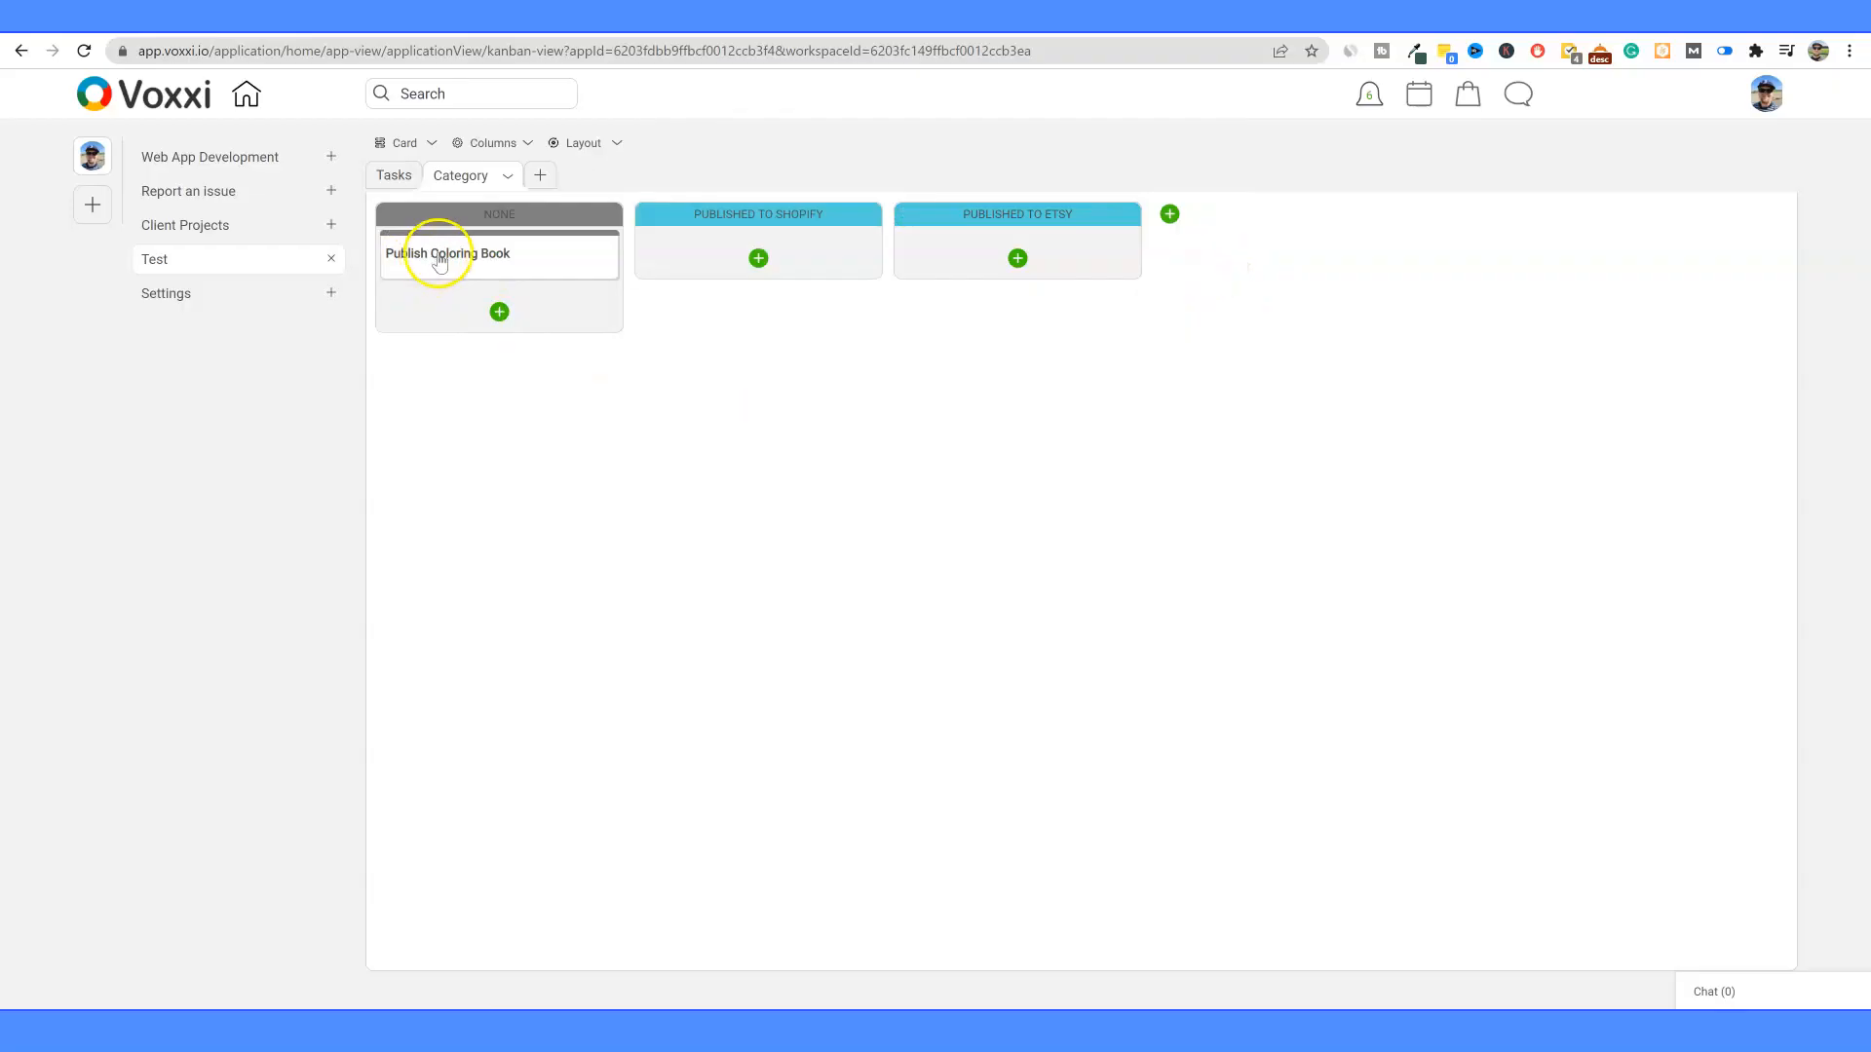
Step: Look at the Publish Coloring Book record and its options for sharing the record or inviting people to the Test workspace
left_click(487, 261)
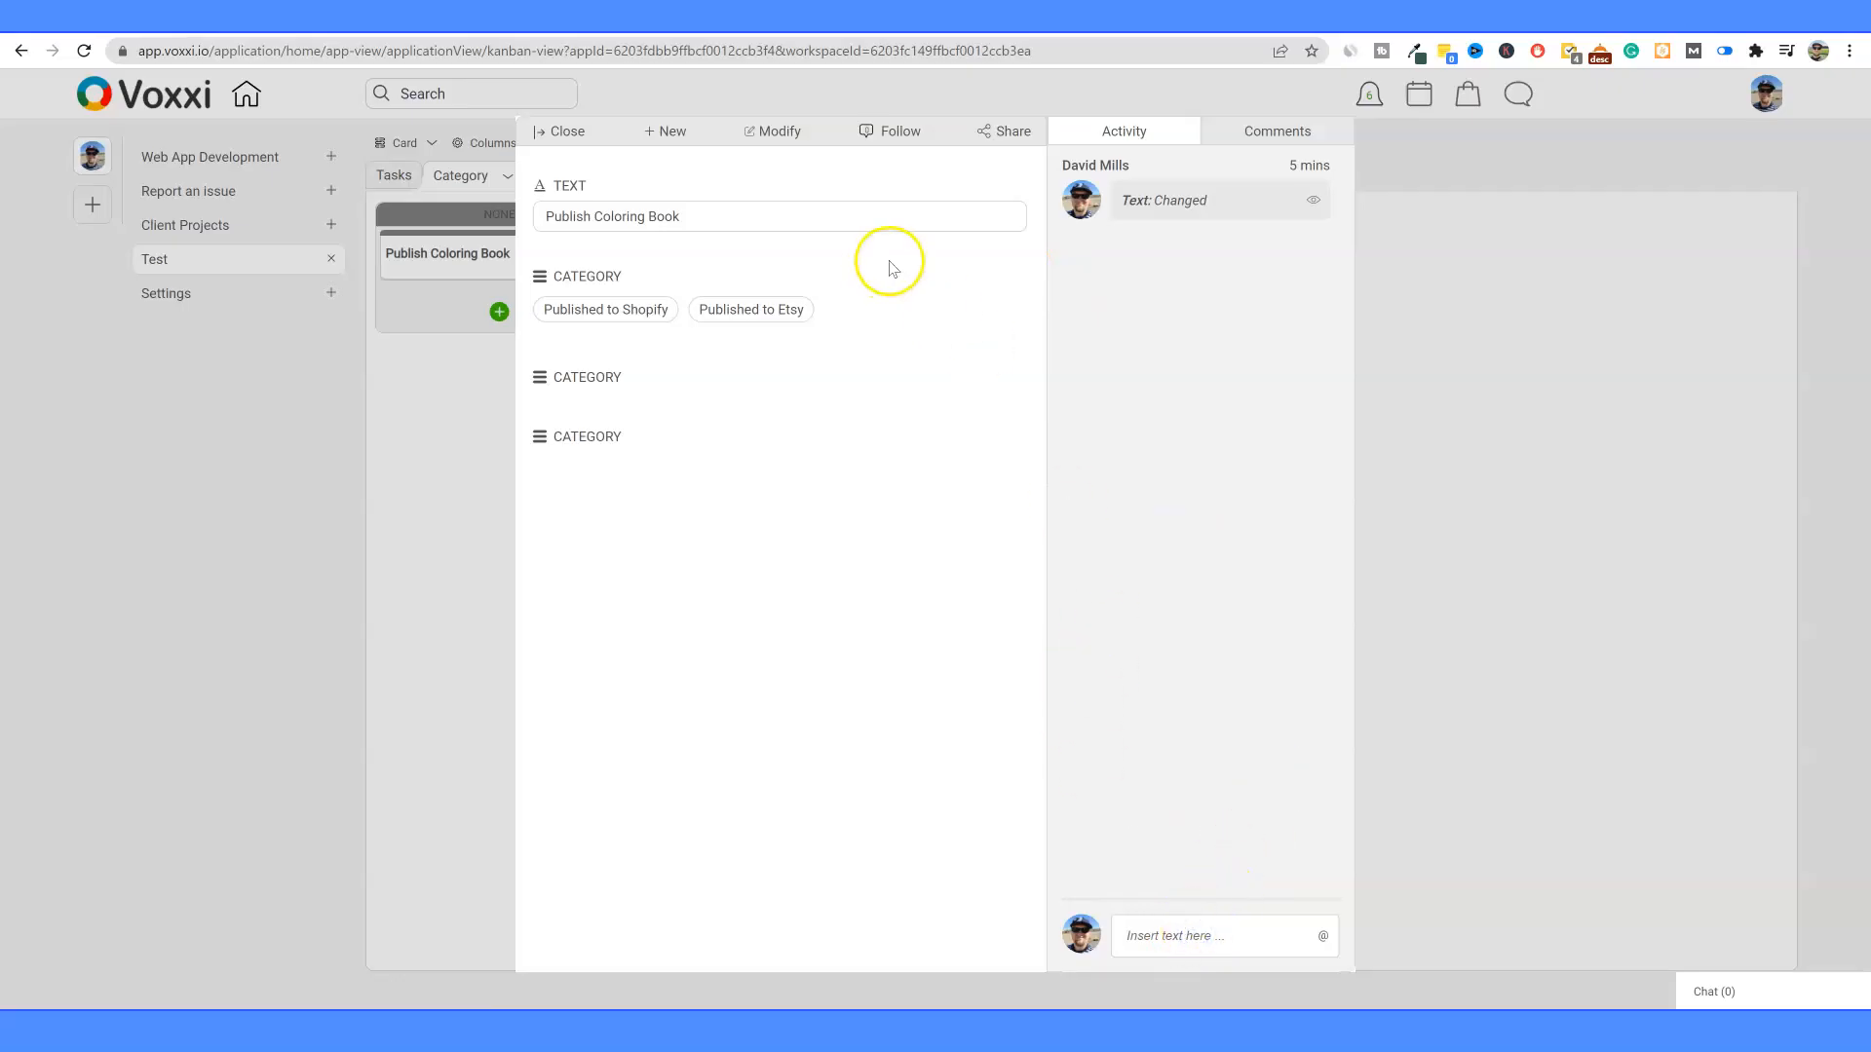
left_click(1013, 134)
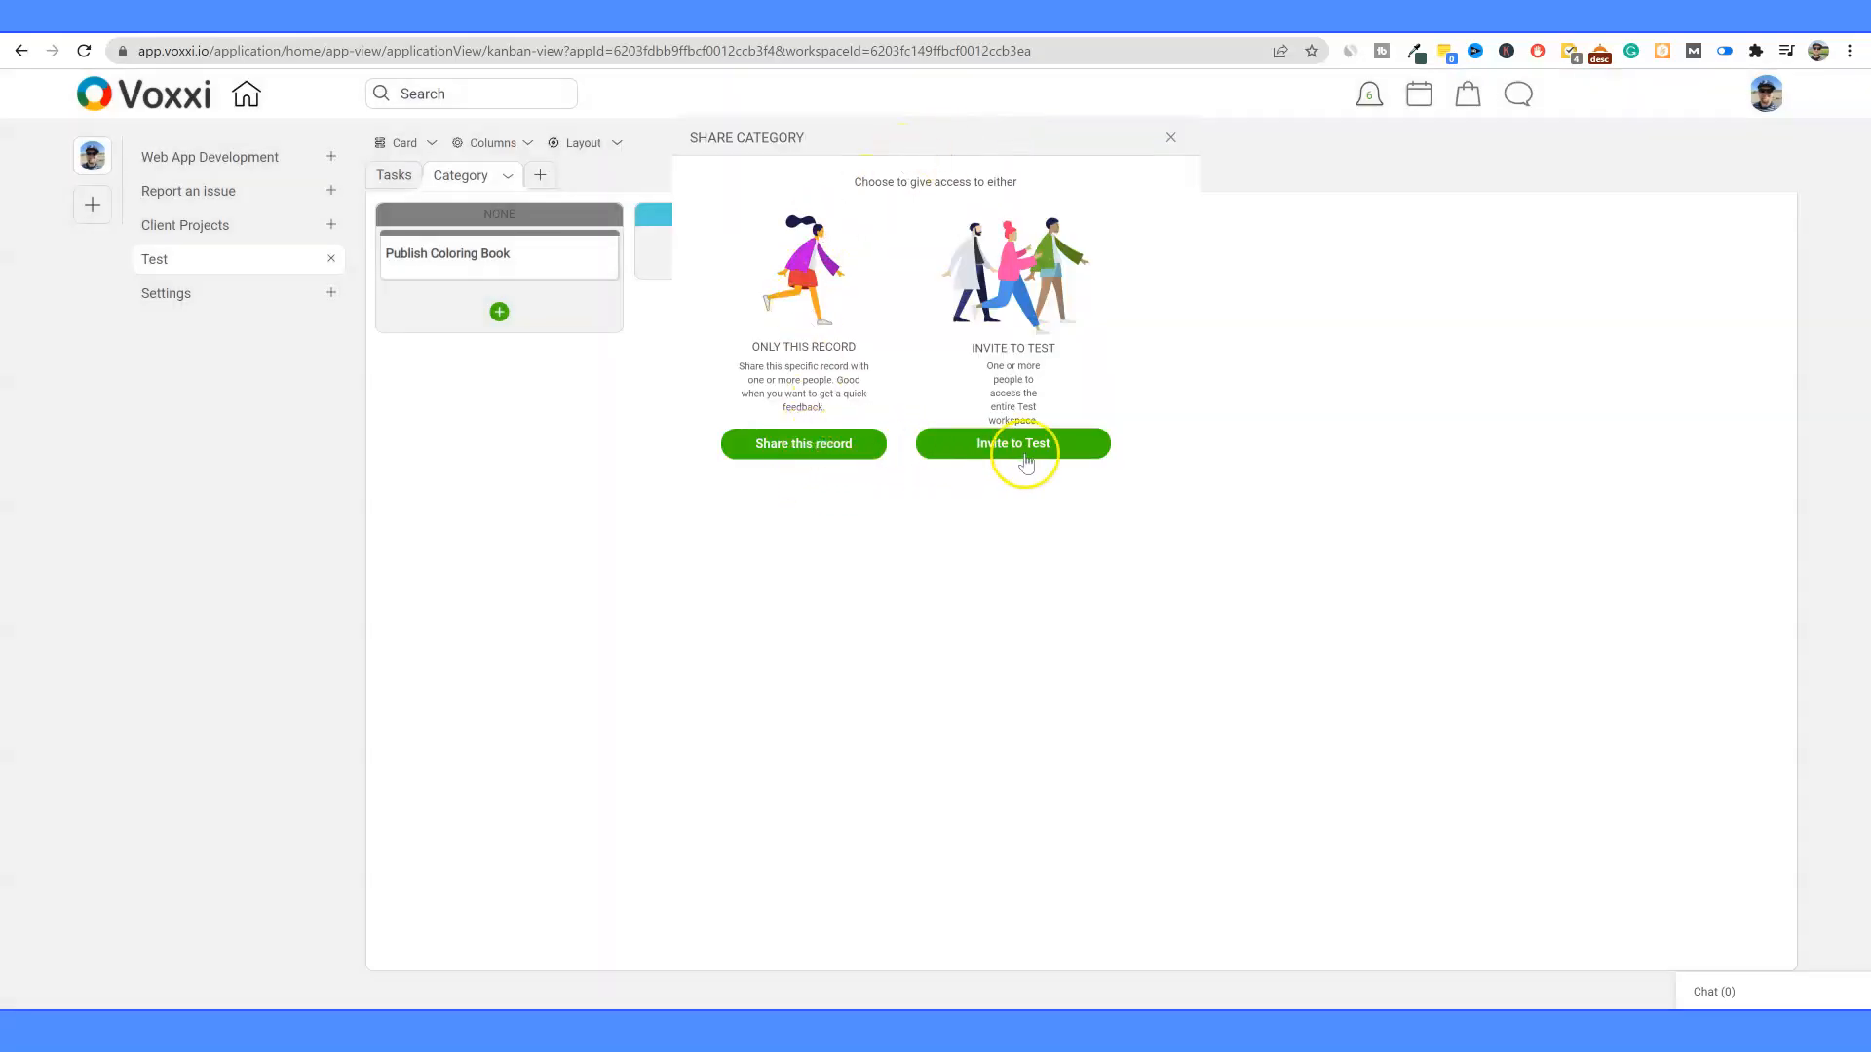
left_click(1171, 138)
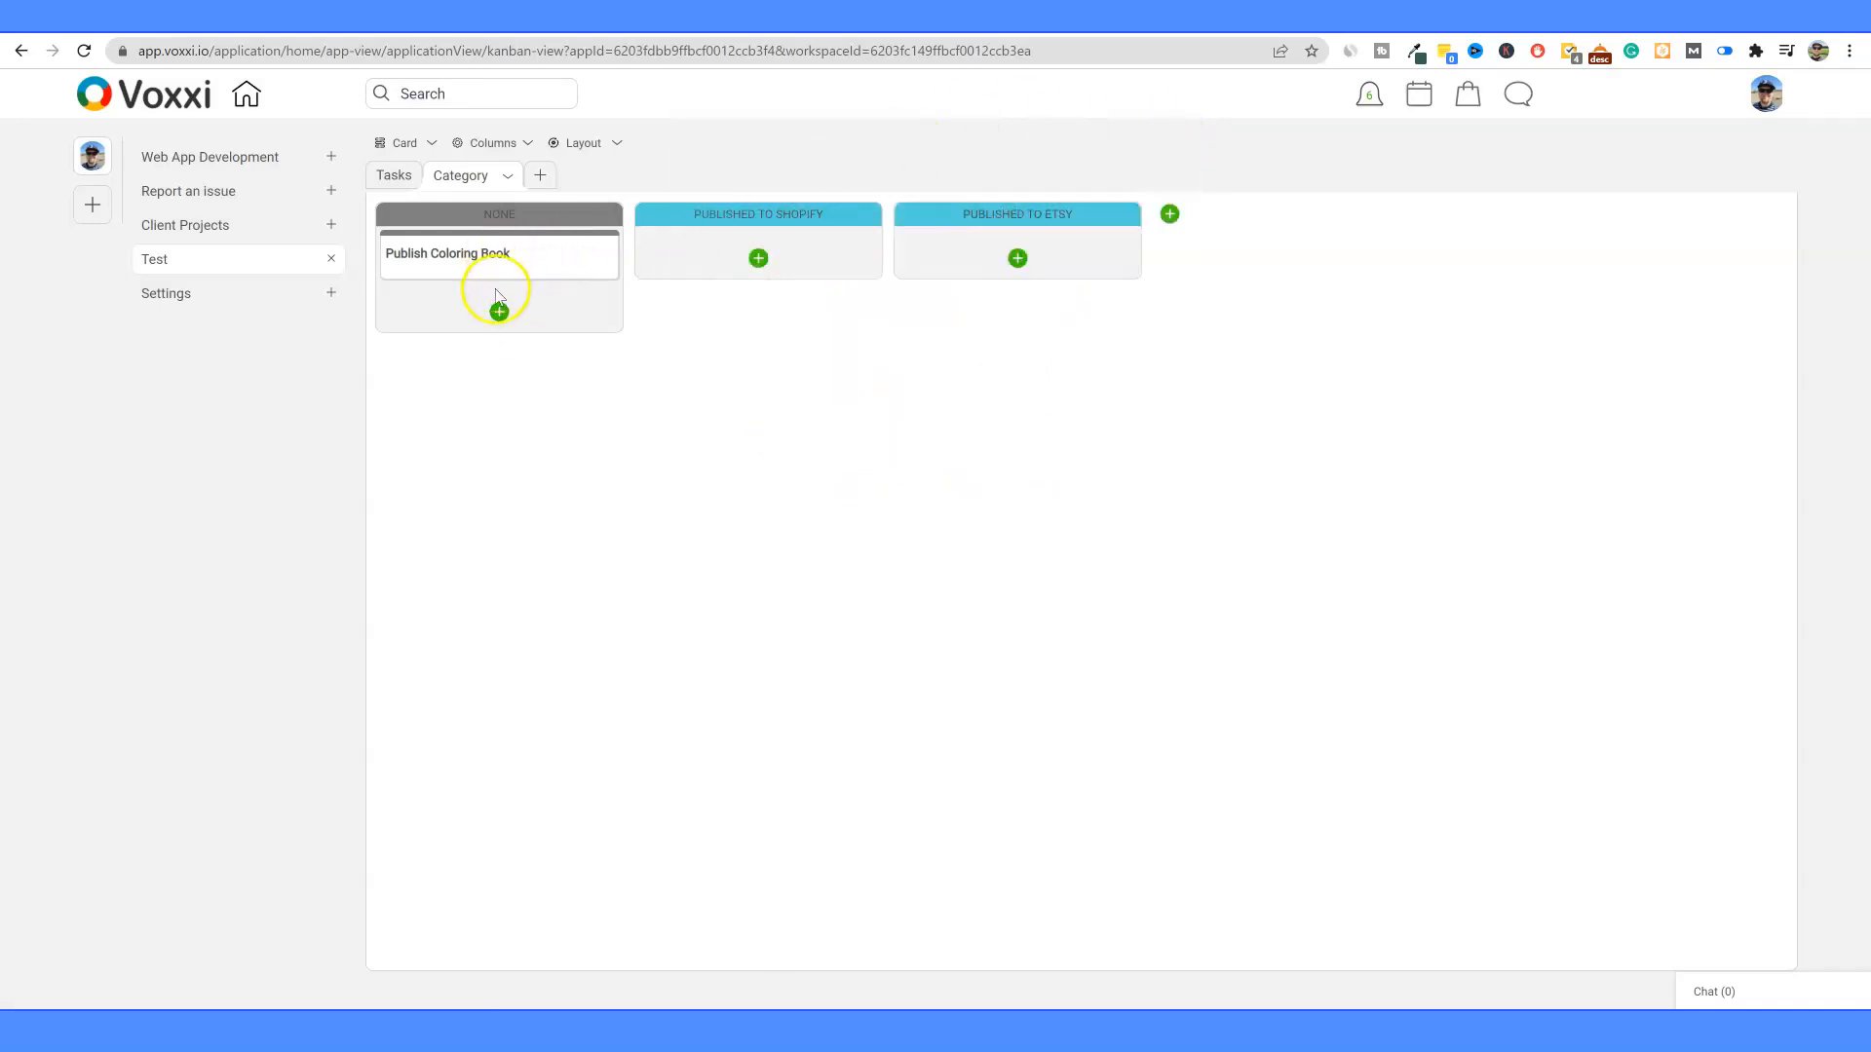
Step: Add two records titled "Task 2" and "Task 3" to the uncategorised column of the board
left_click(497, 314)
left_click(585, 218)
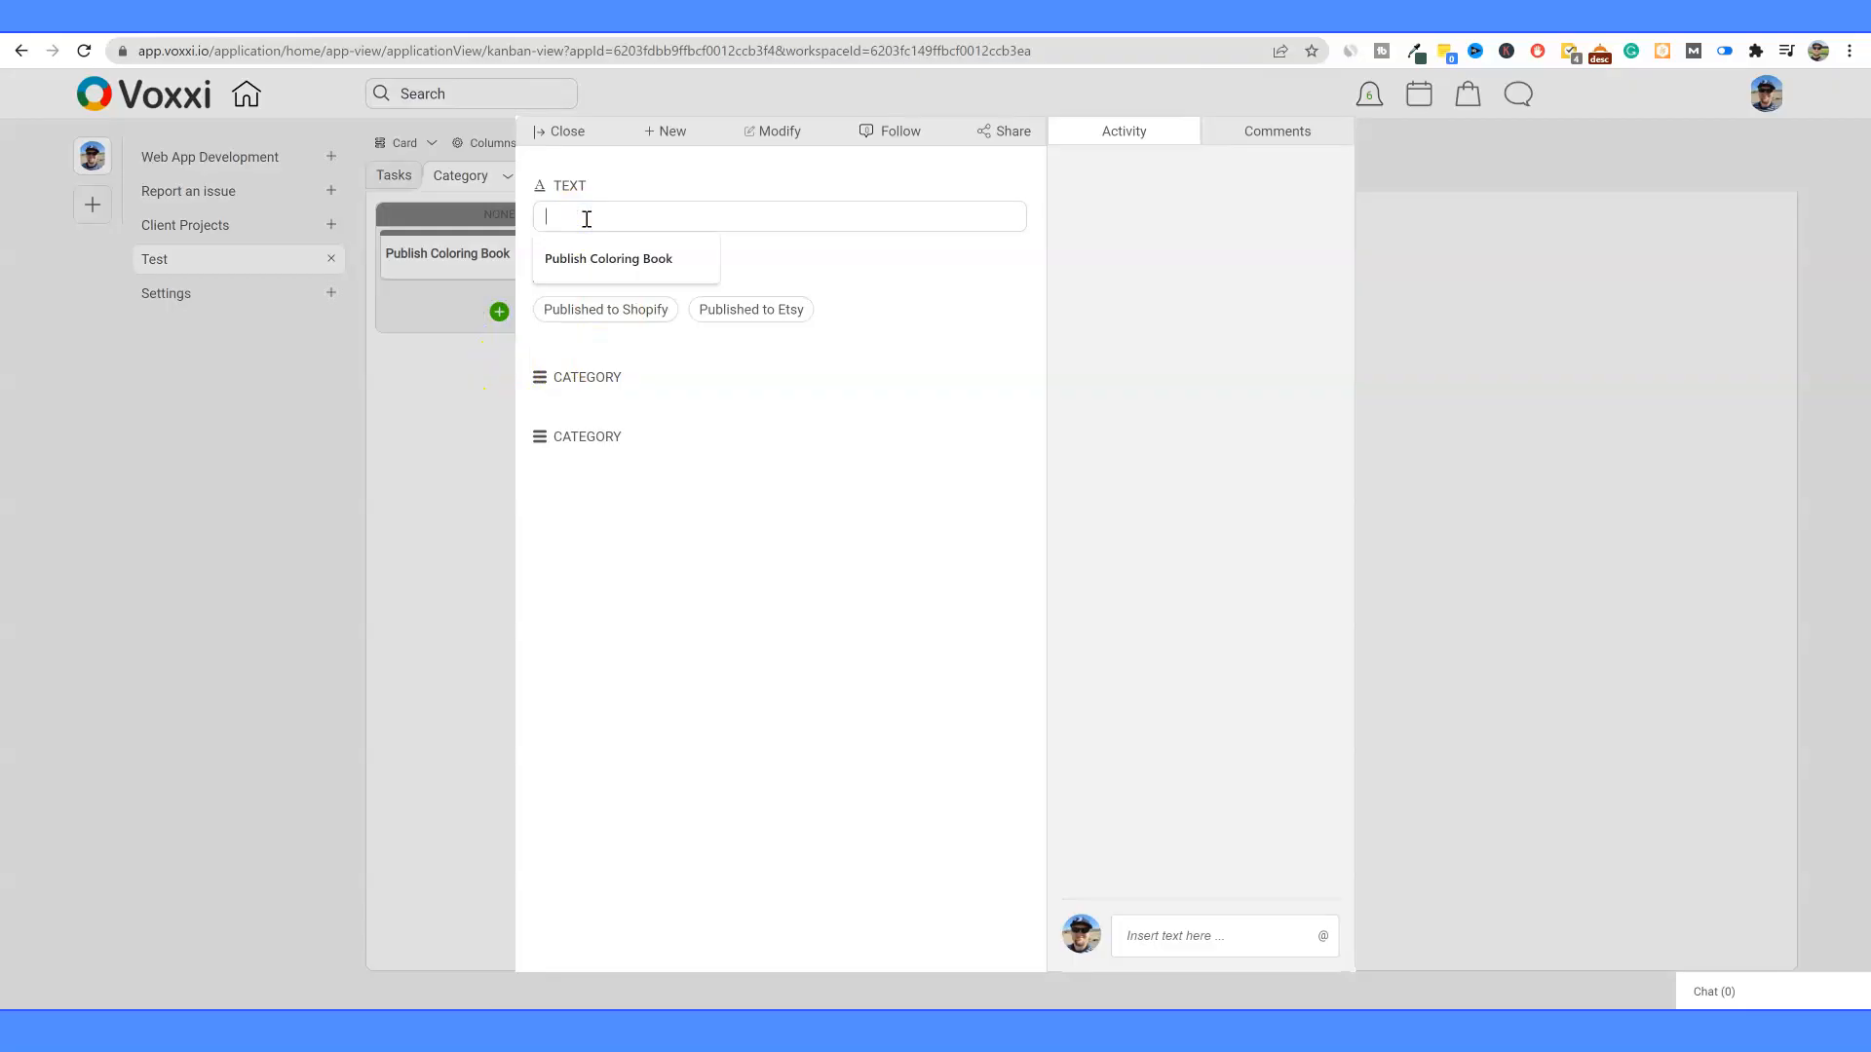
type("Task 2")
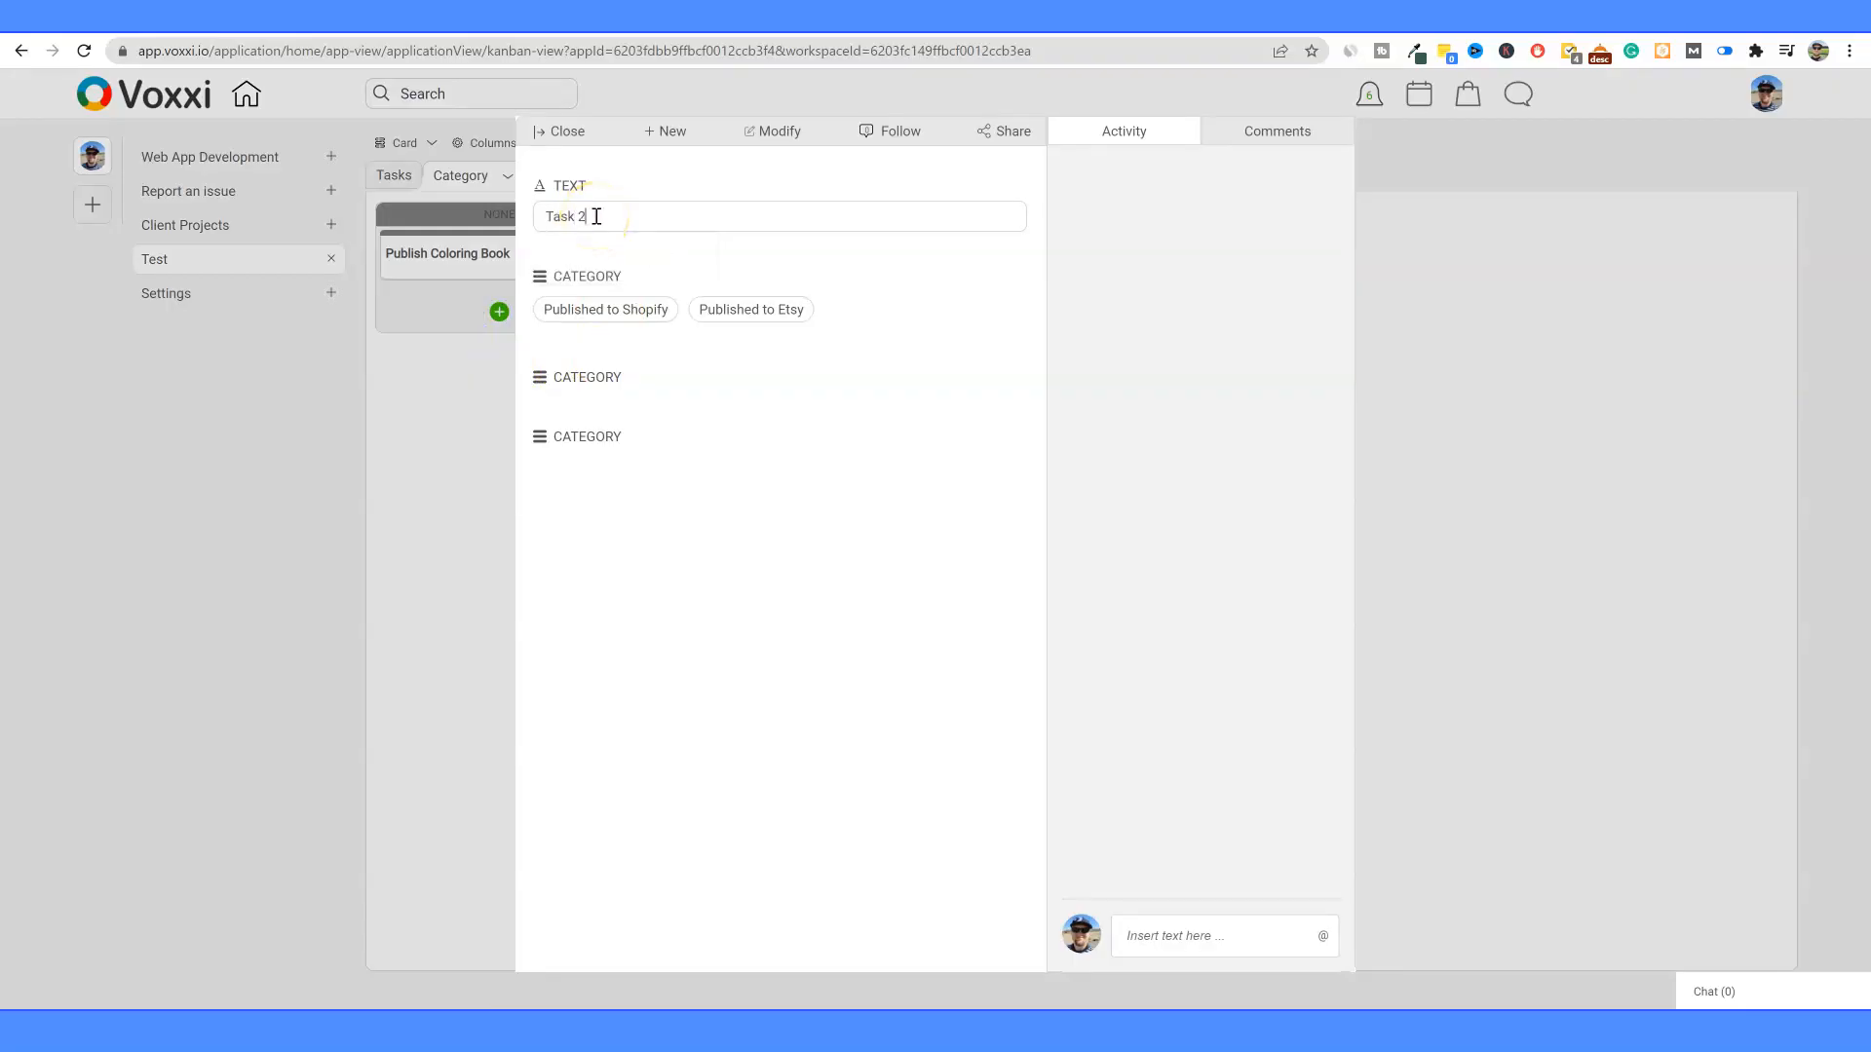
left_click(585, 134)
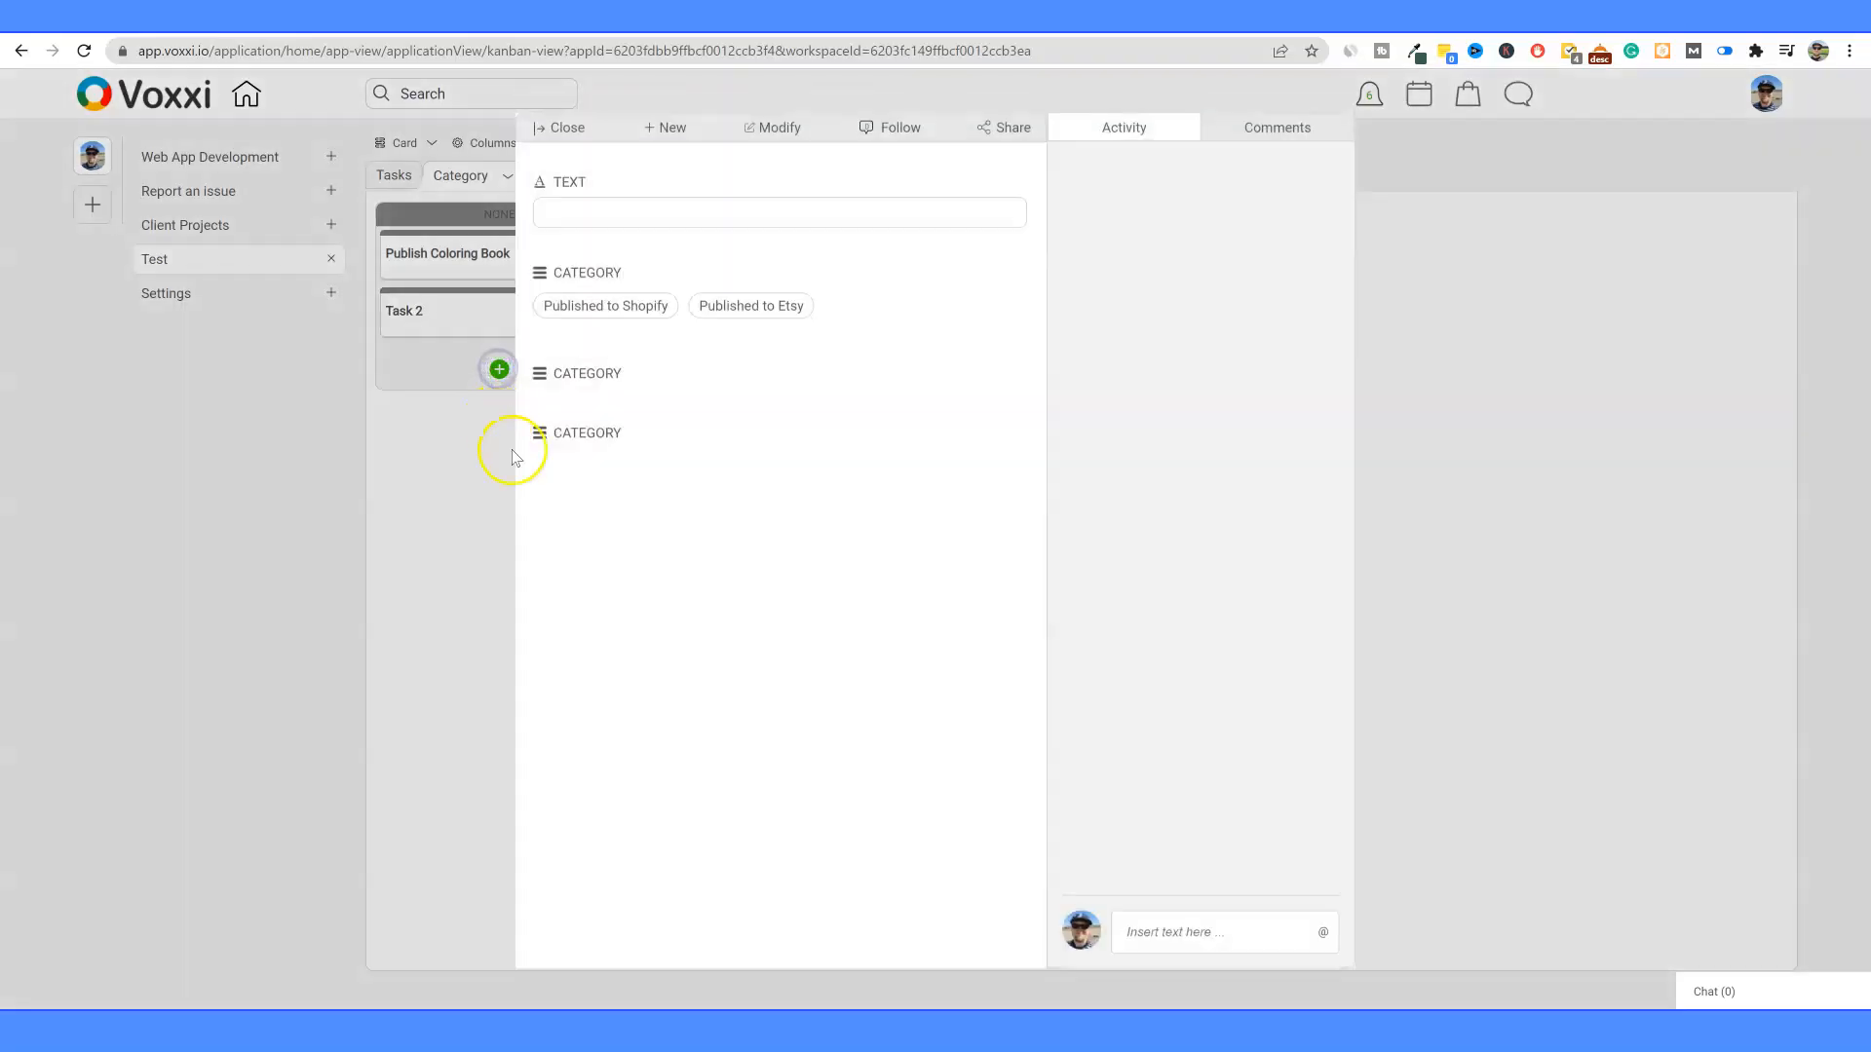
left_click(573, 224)
type("Task 3")
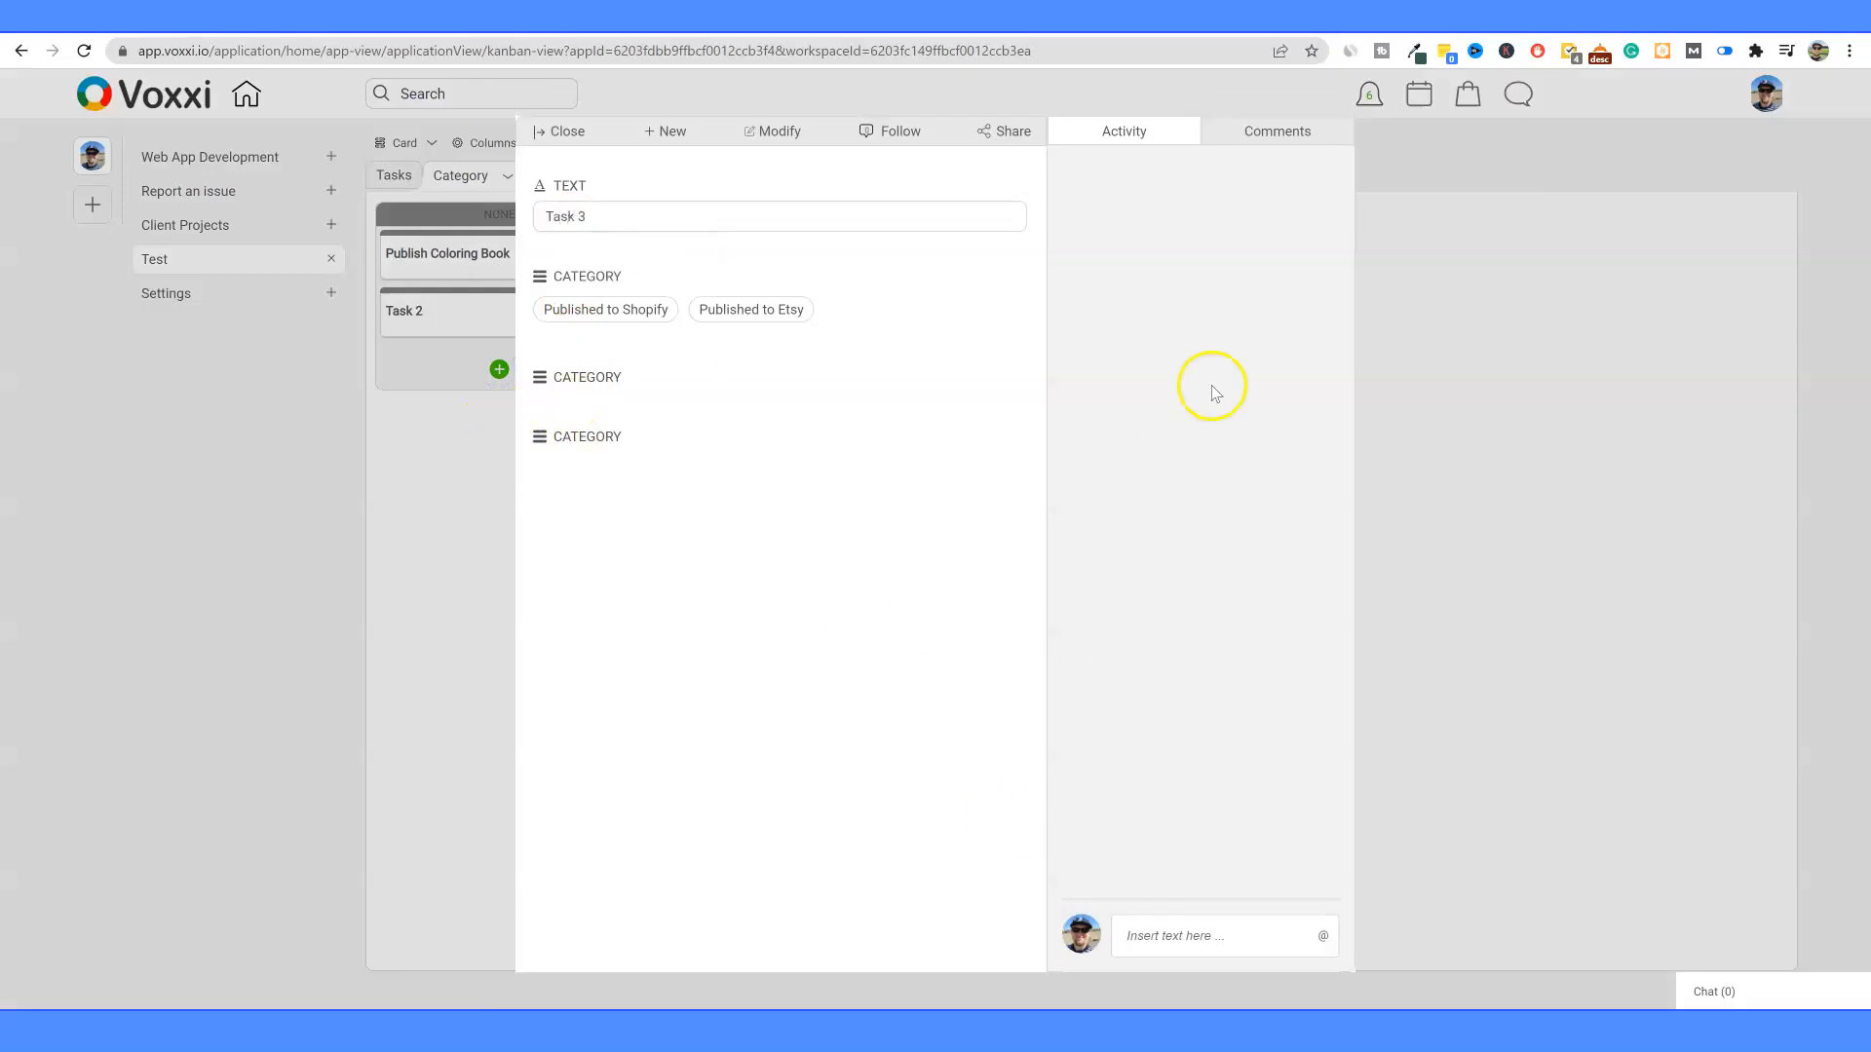
left_click(571, 132)
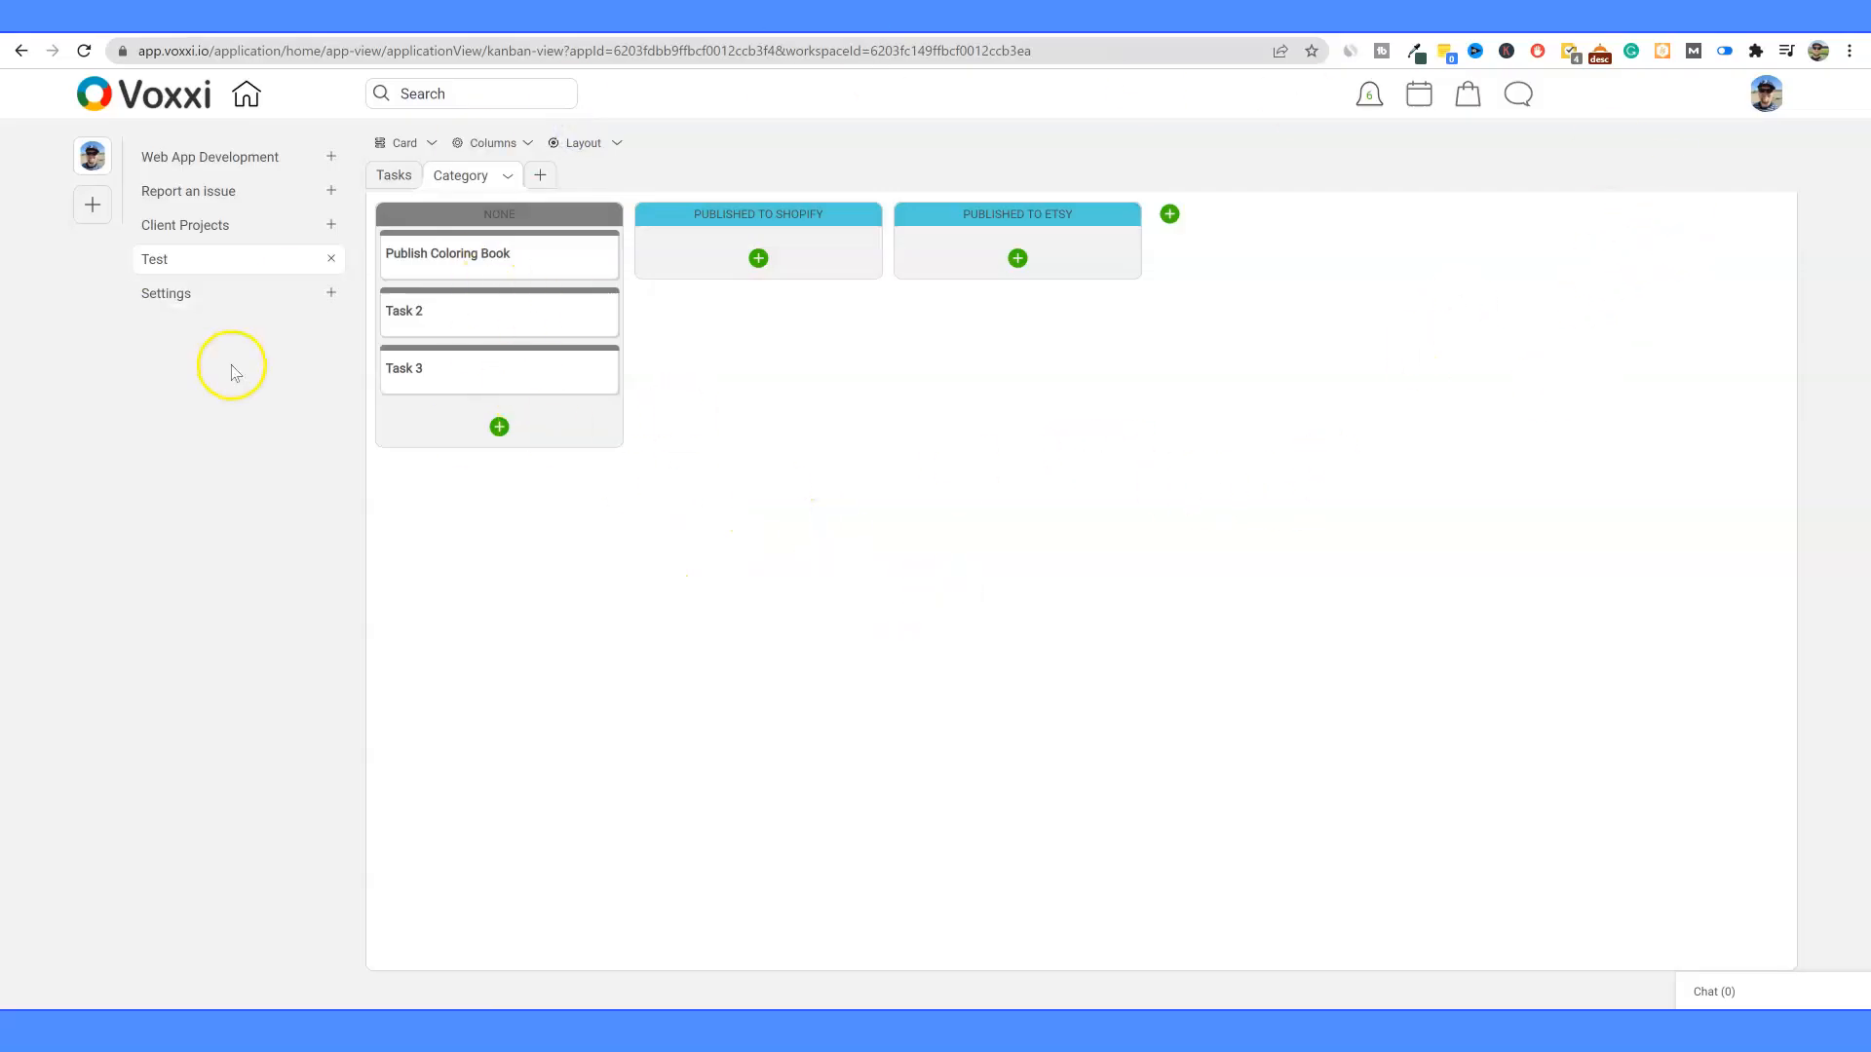
Step: Move the Publish Coloring Book and Task 2 cards into the Published to Shopify column, and check the Task 2 record's details
left_click(484, 265)
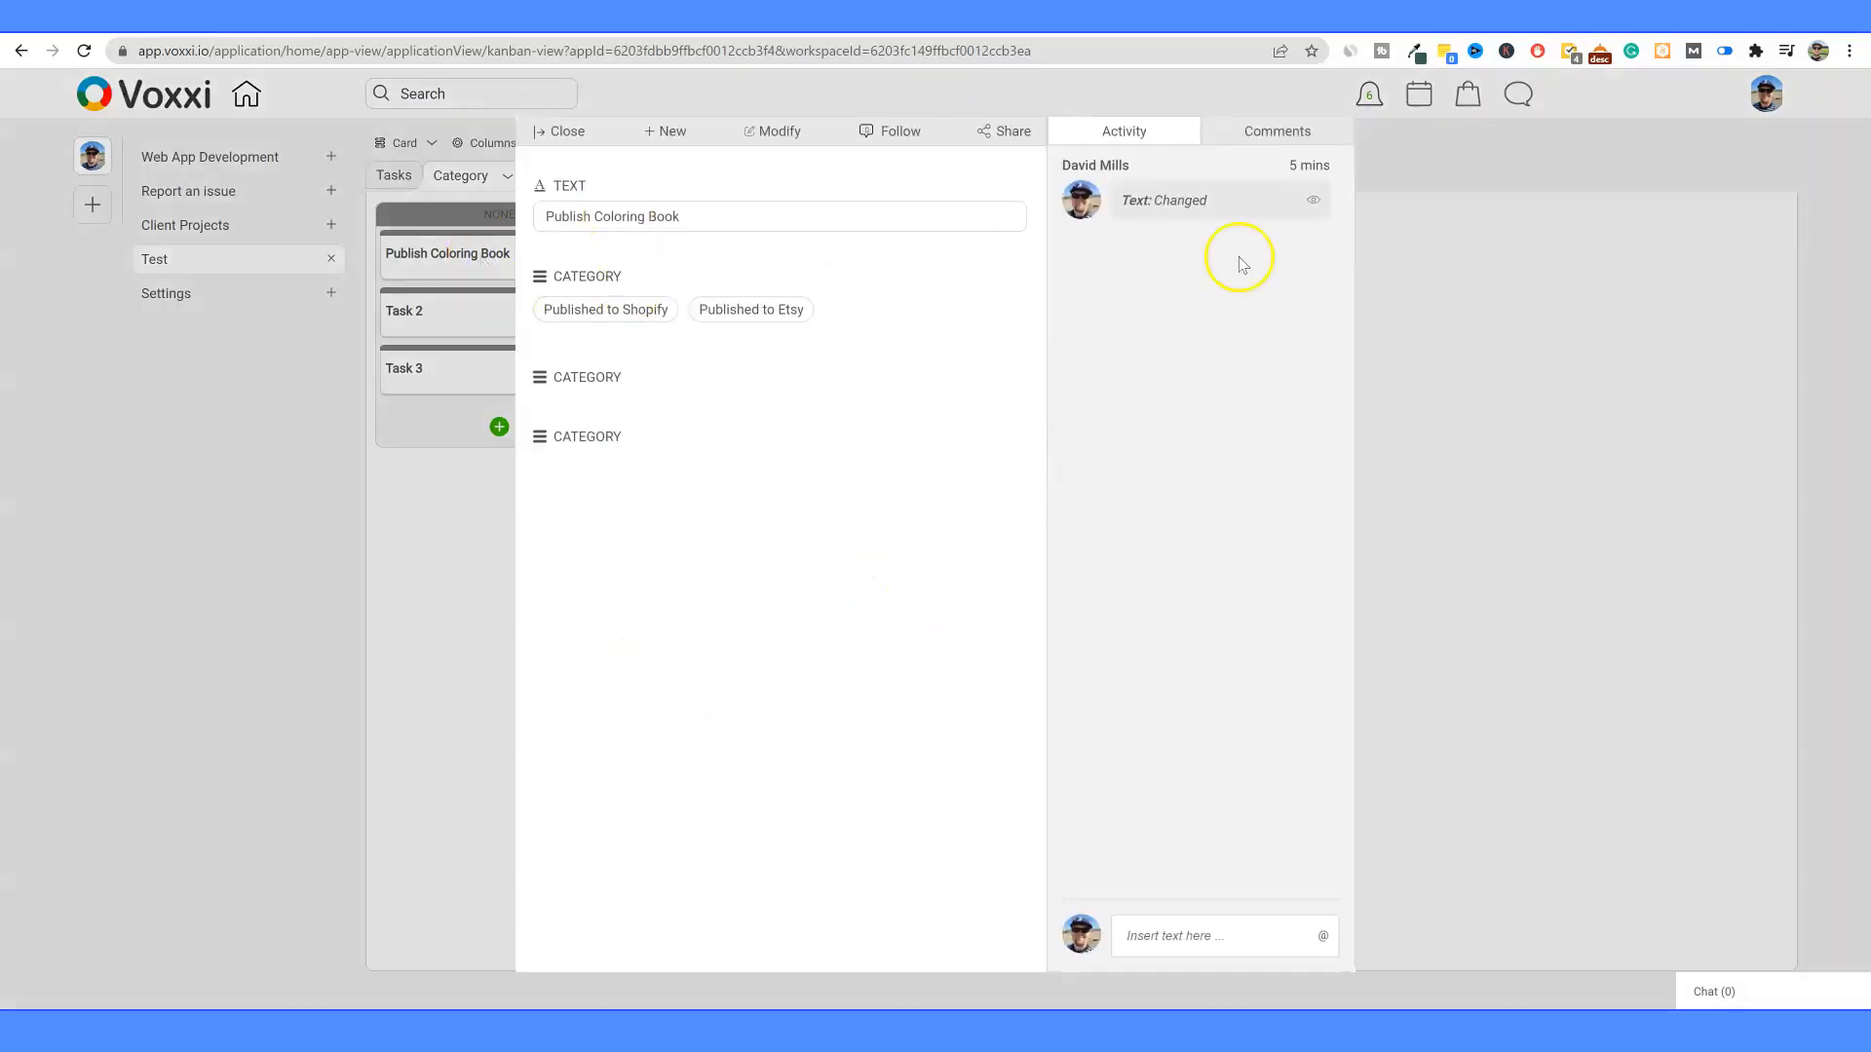
left_click(555, 145)
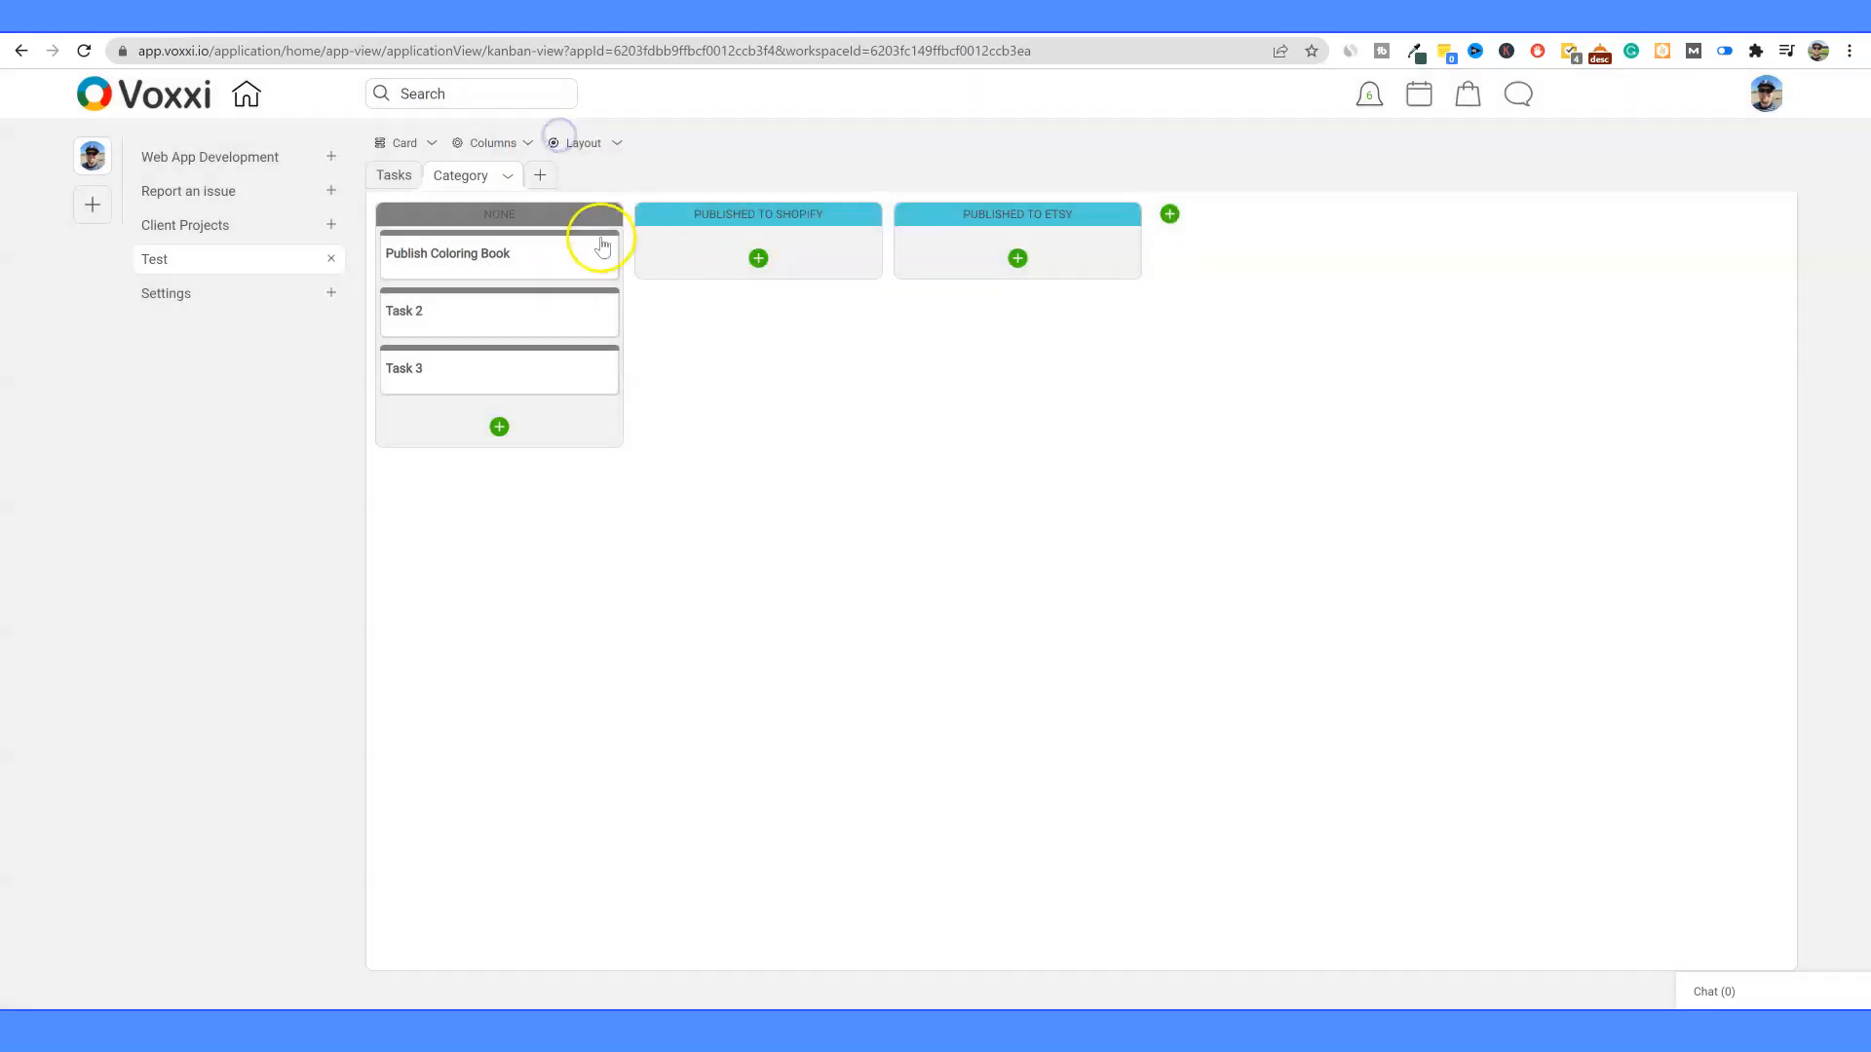
left_click_drag(493, 251, 768, 255)
left_click_drag(563, 265, 826, 238)
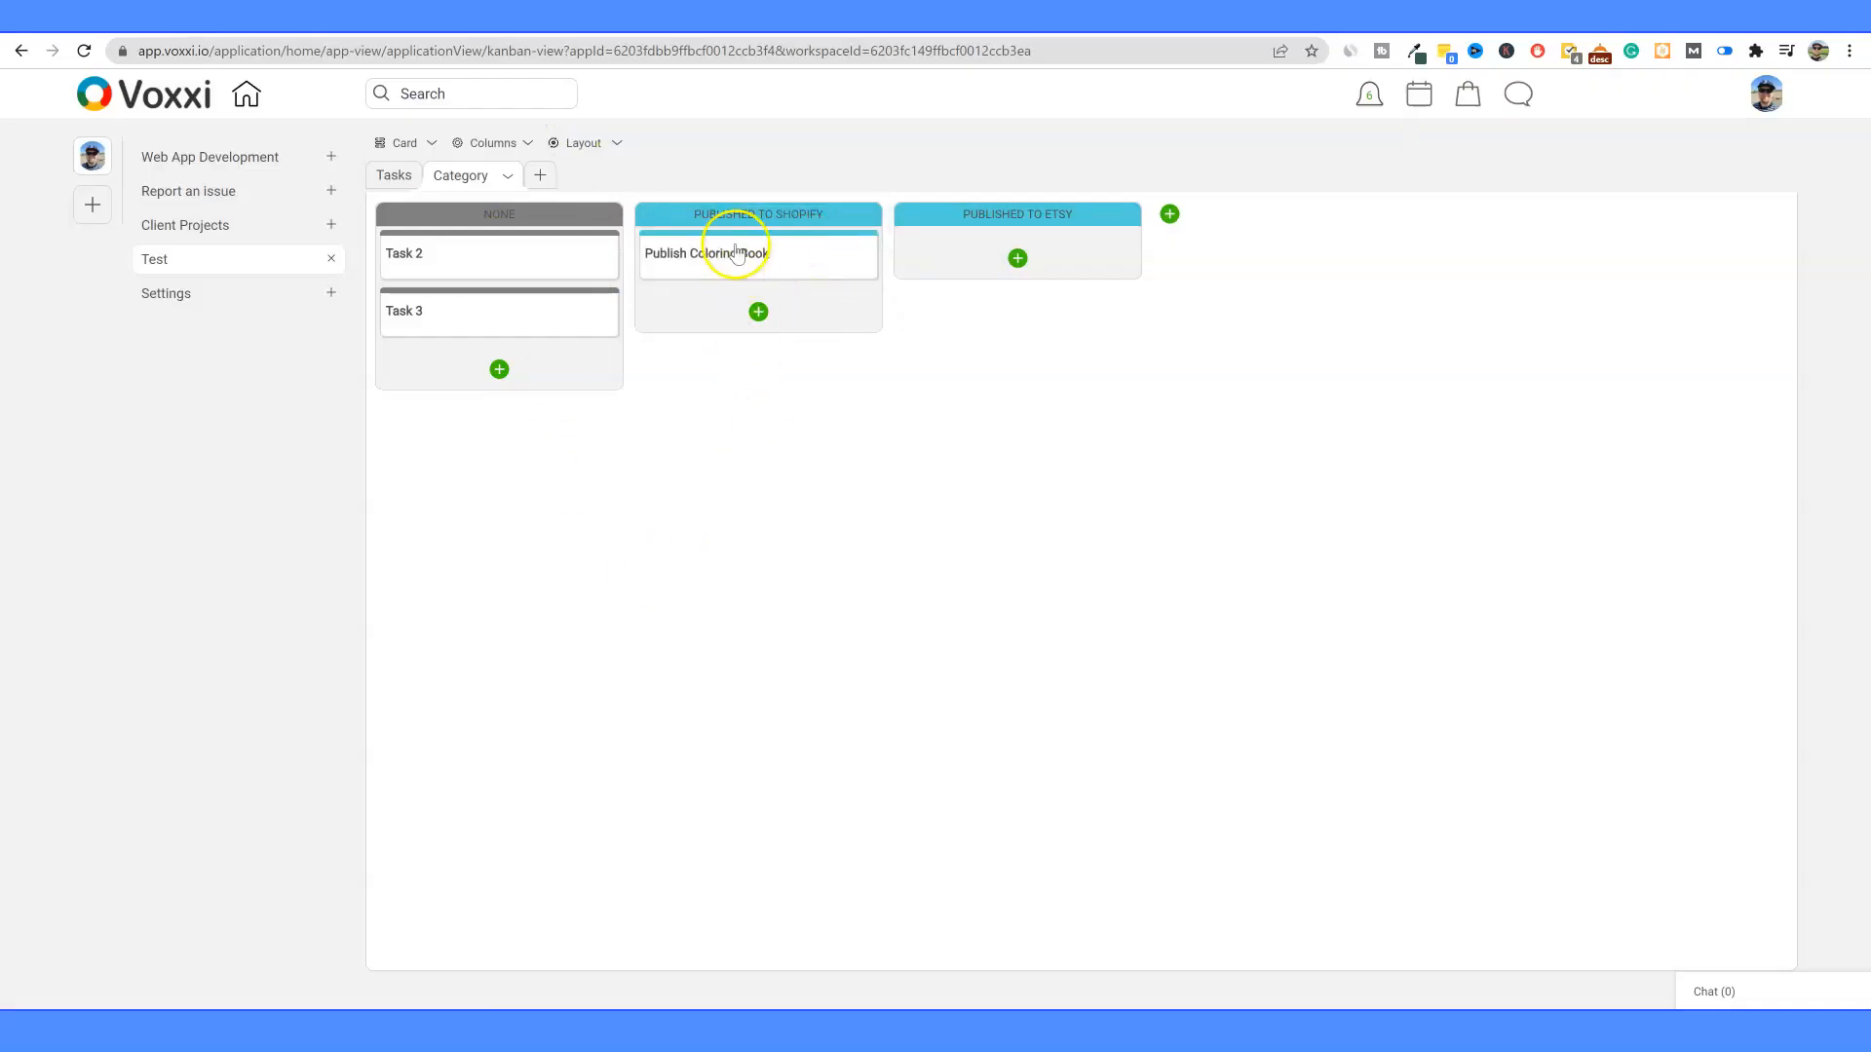
left_click_drag(447, 254, 701, 312)
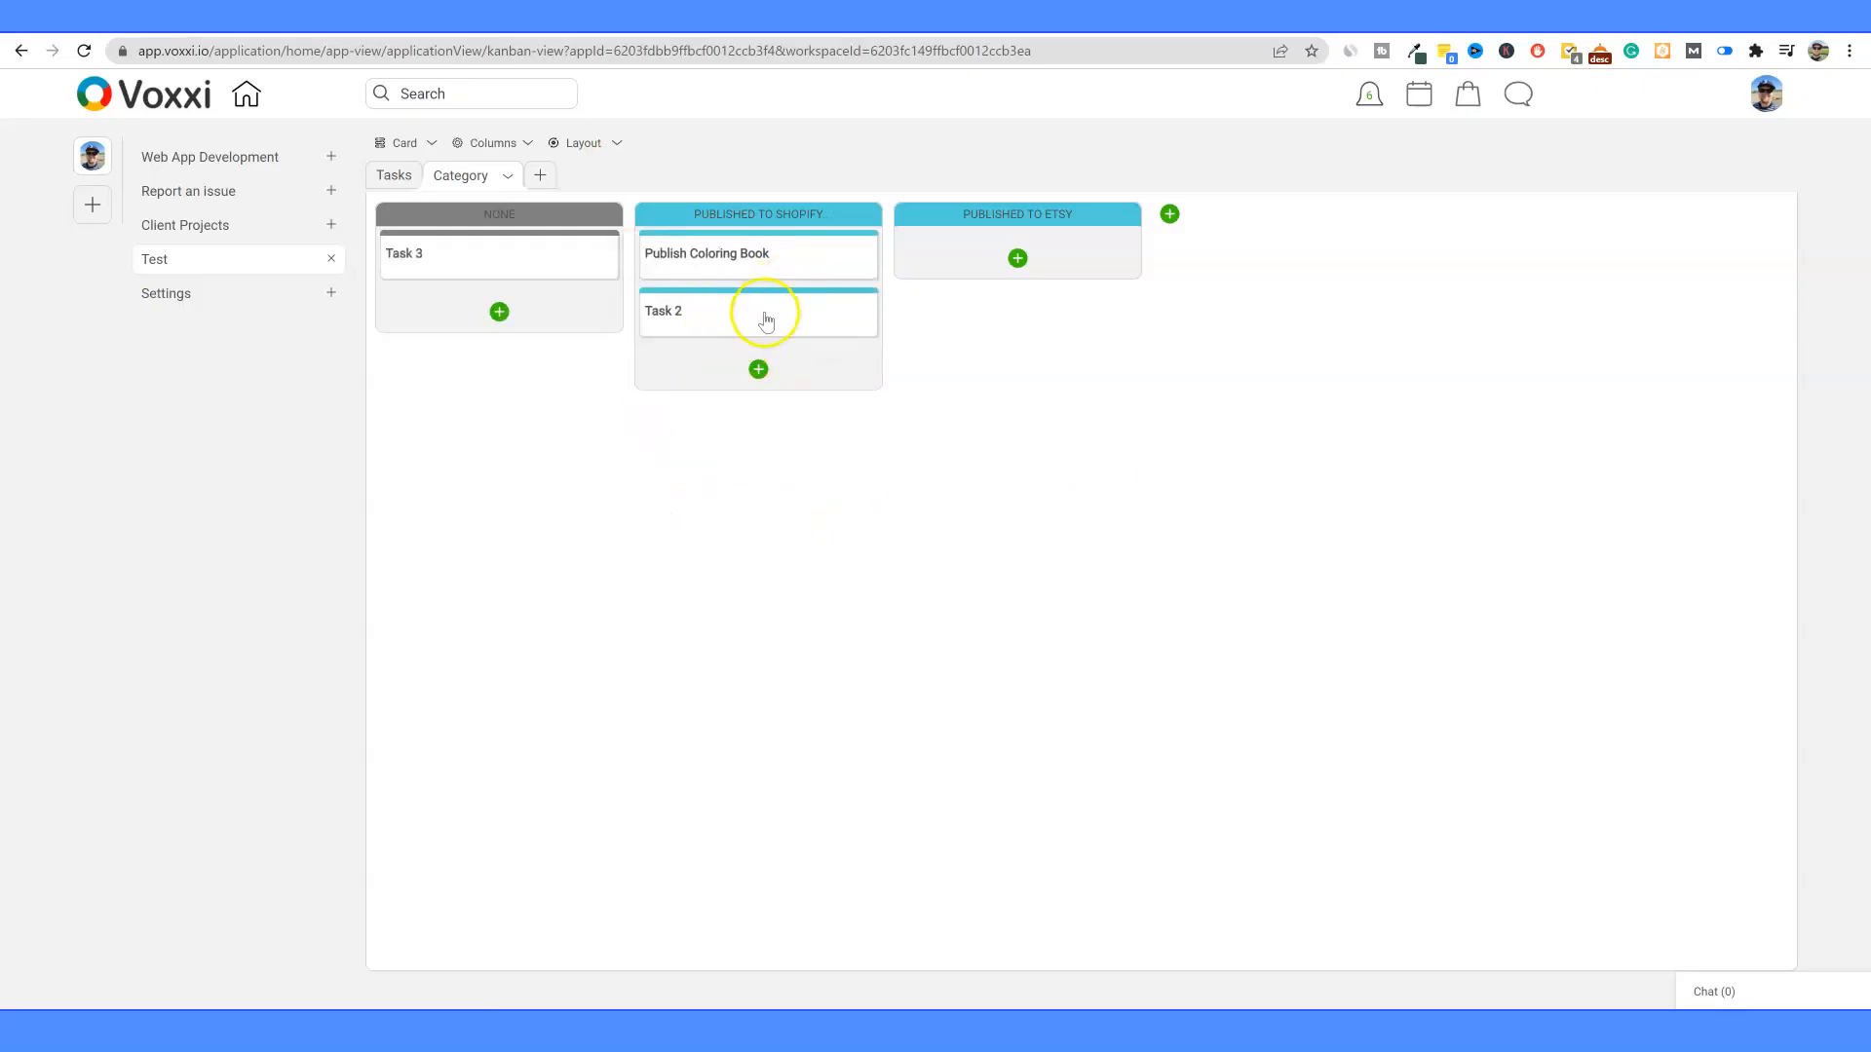
left_click(771, 342)
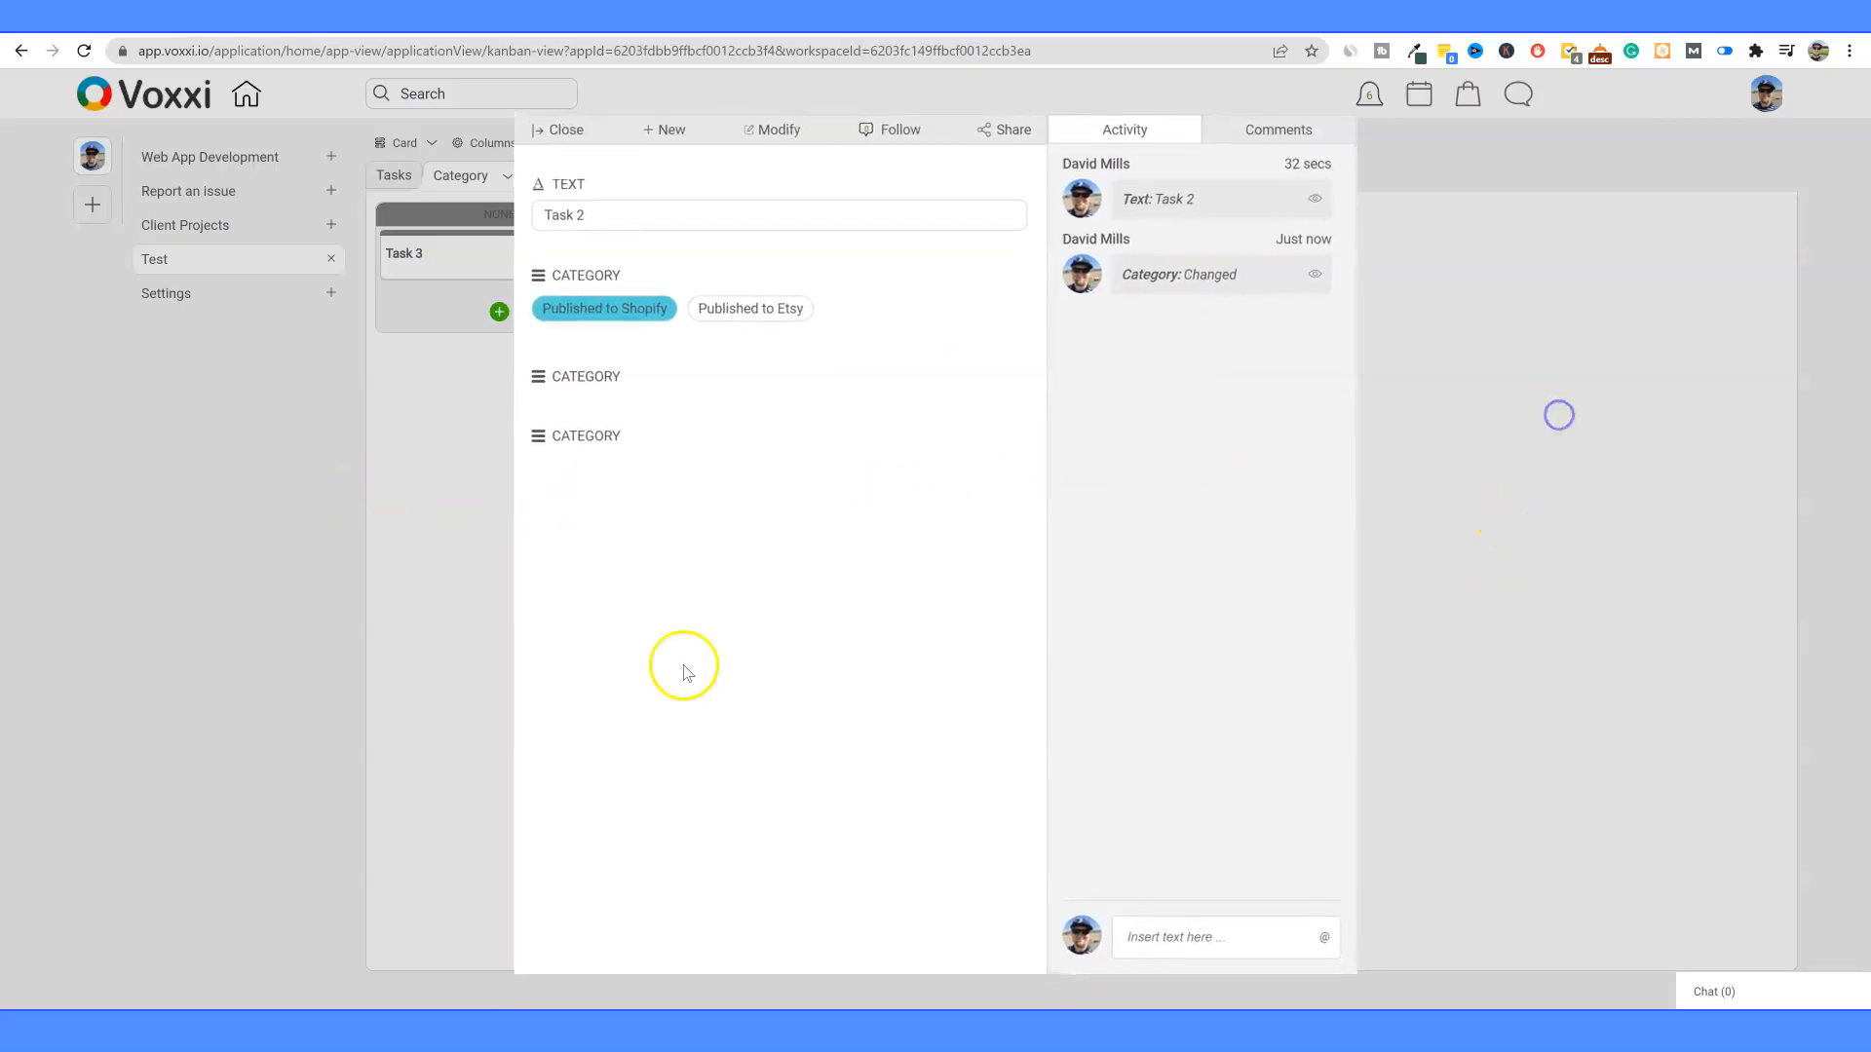
left_click(575, 138)
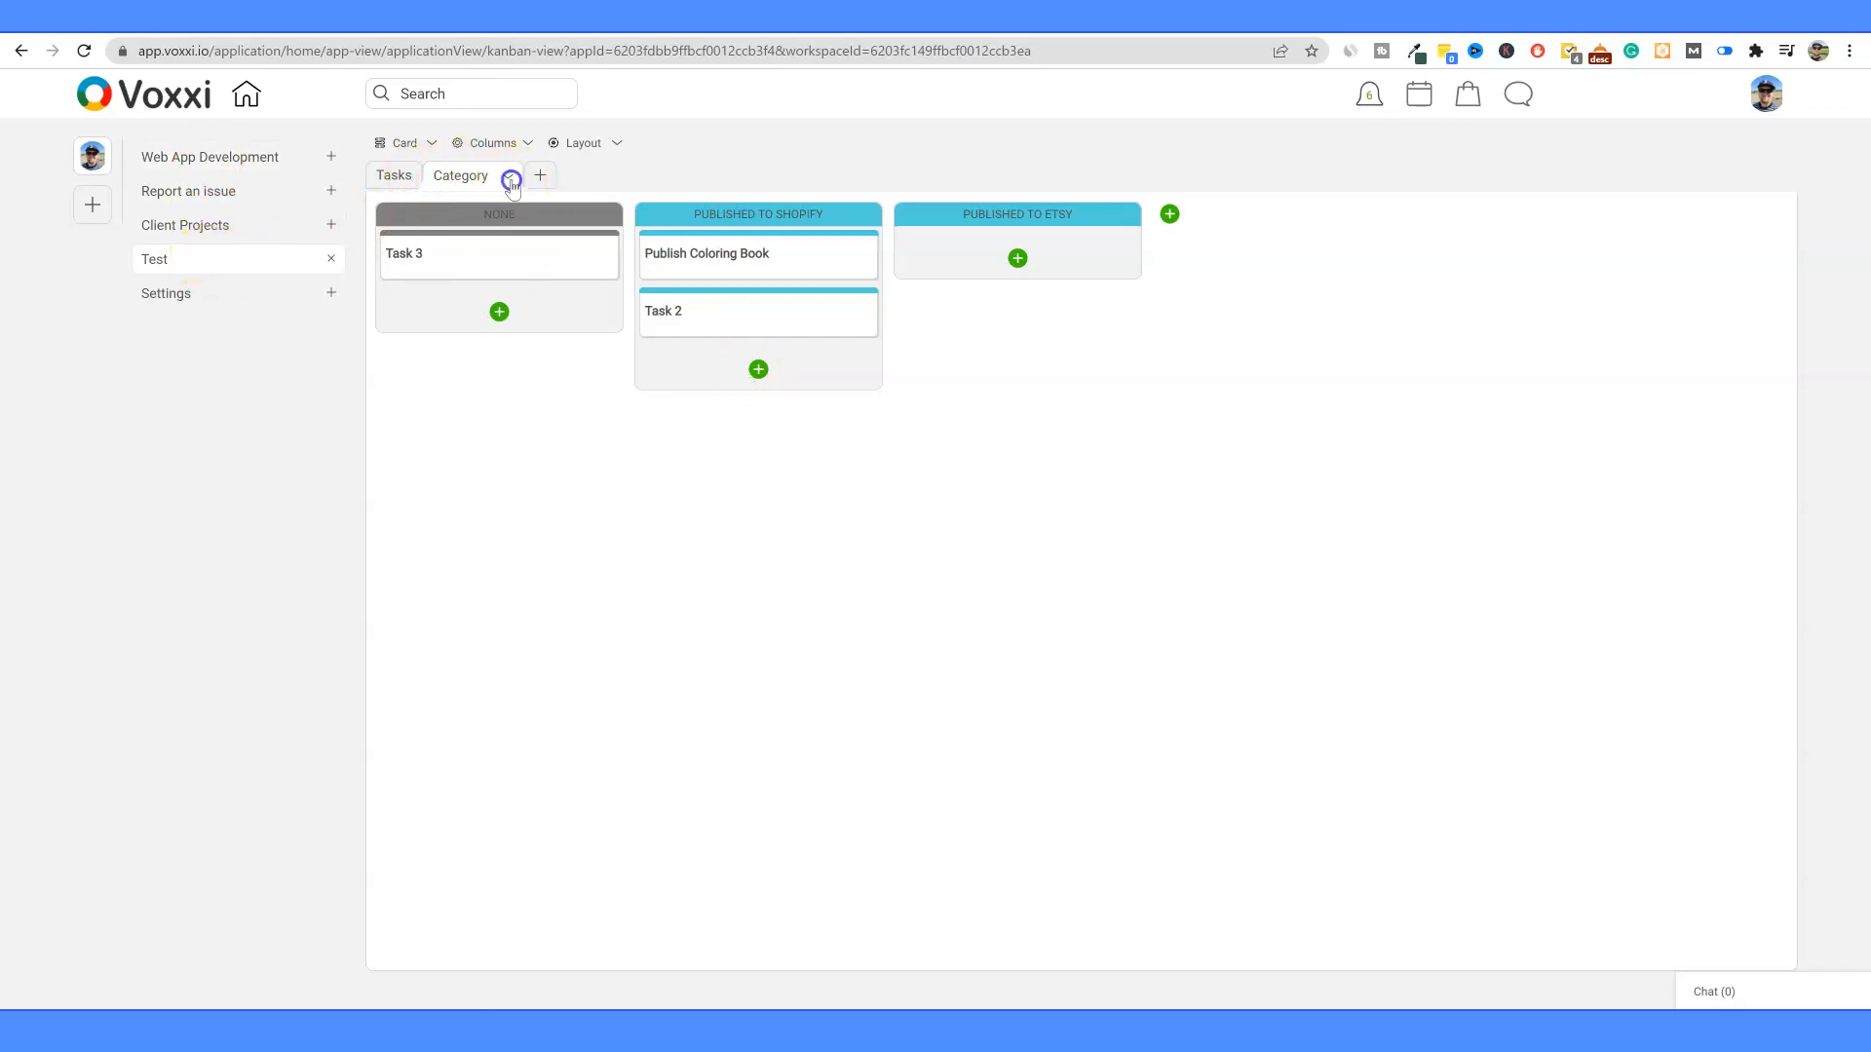
Step: Delete the Tasks app from the Test workspace, confirming with the text "delete this app"
left_click(393, 176)
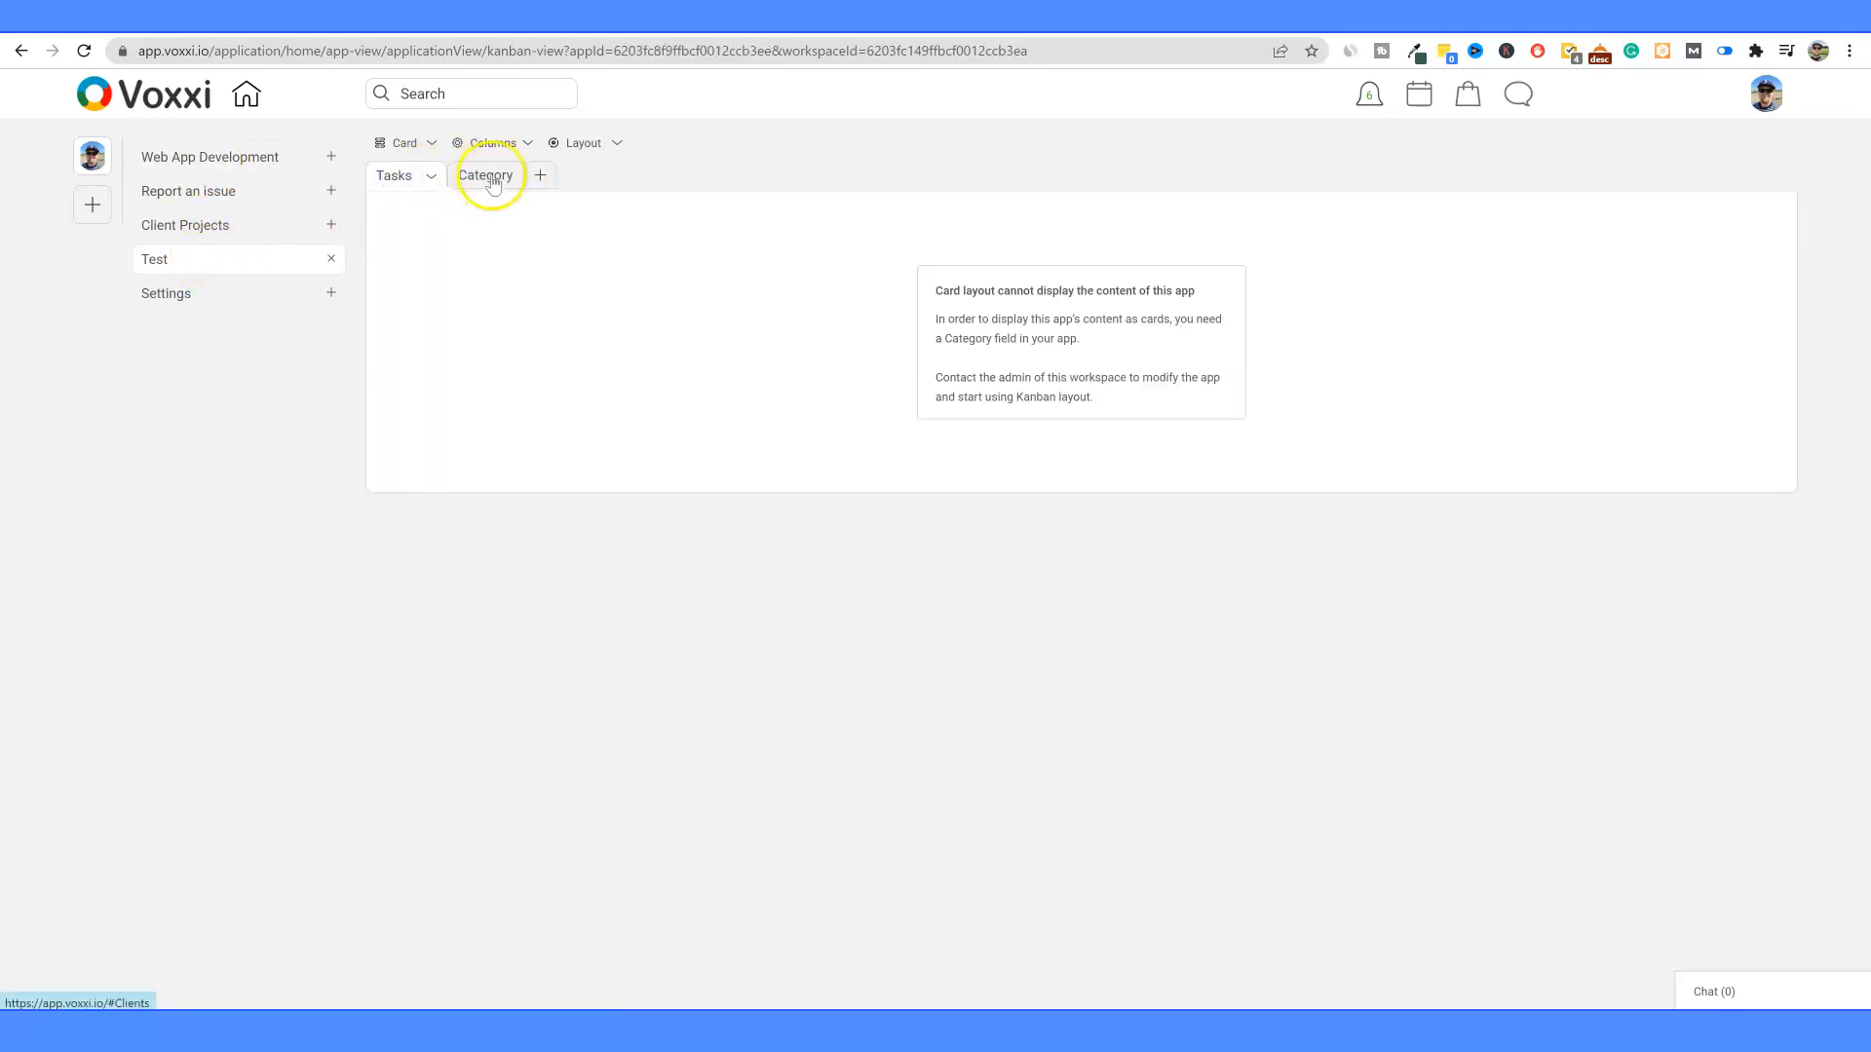
left_click(490, 175)
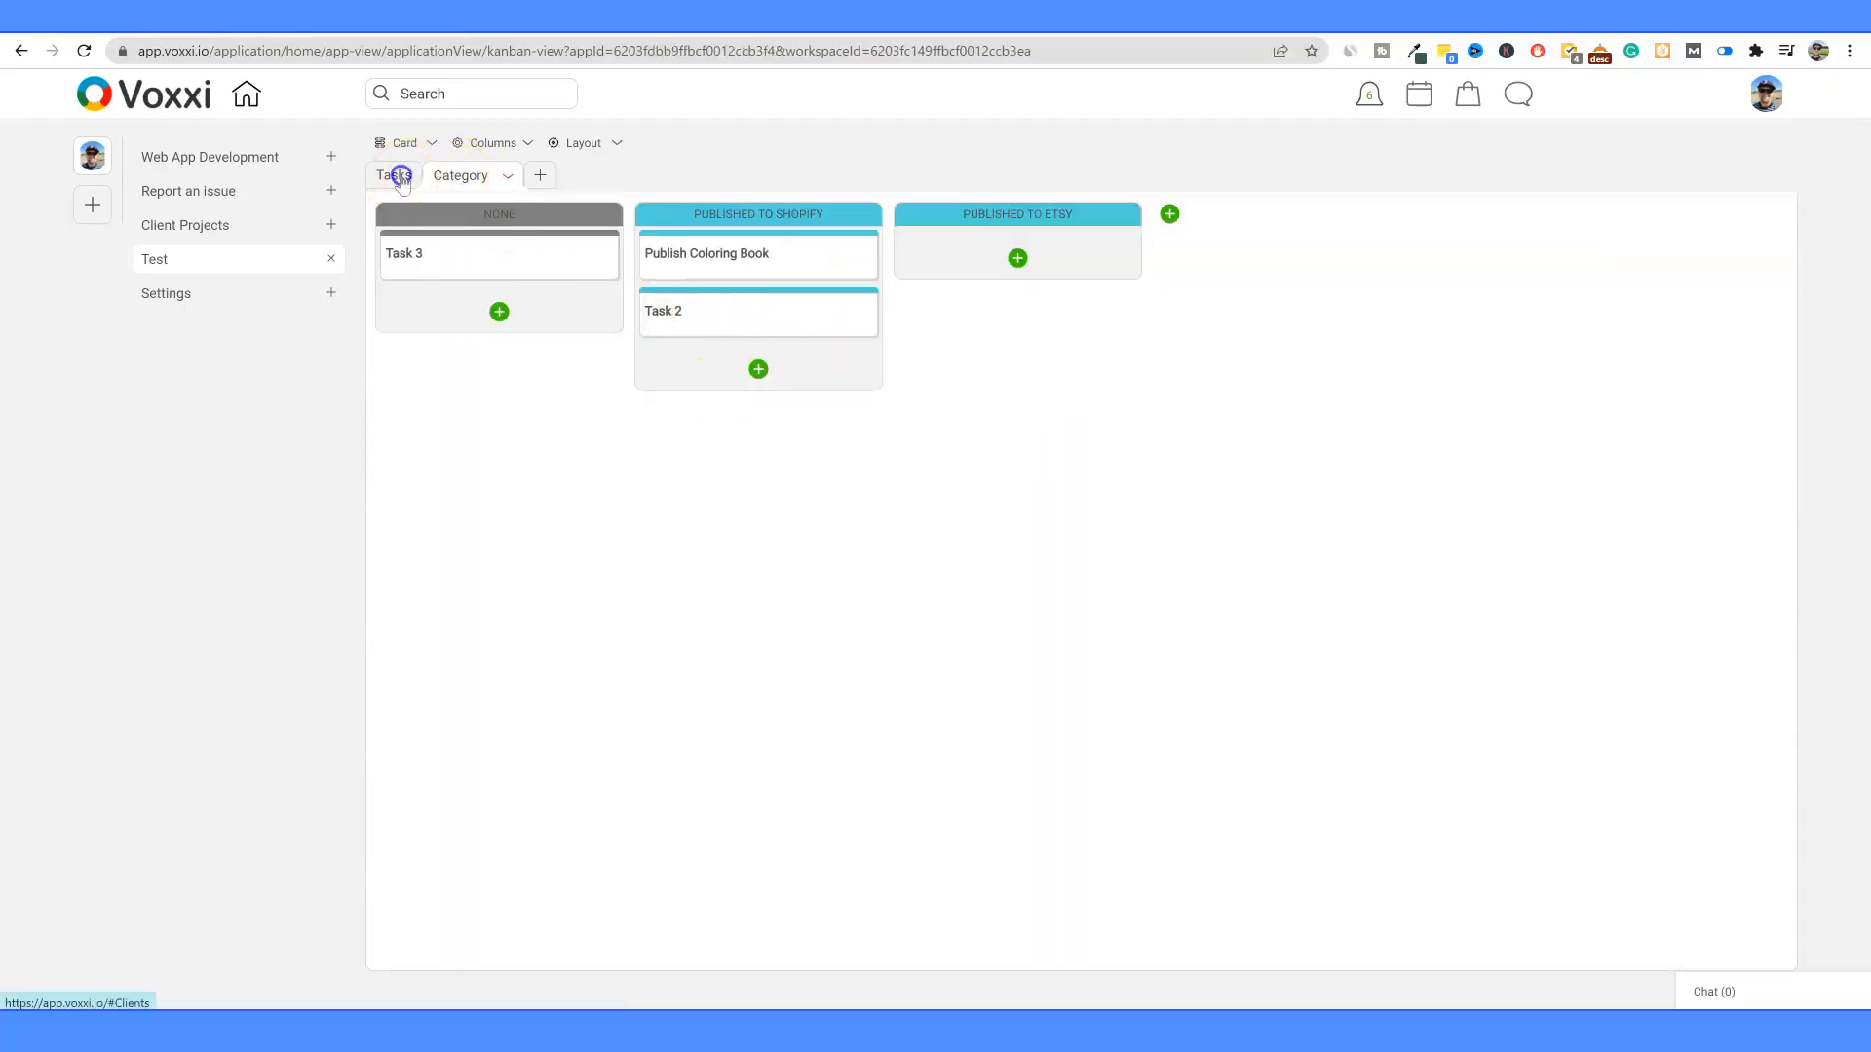
left_click(400, 176)
left_click(430, 179)
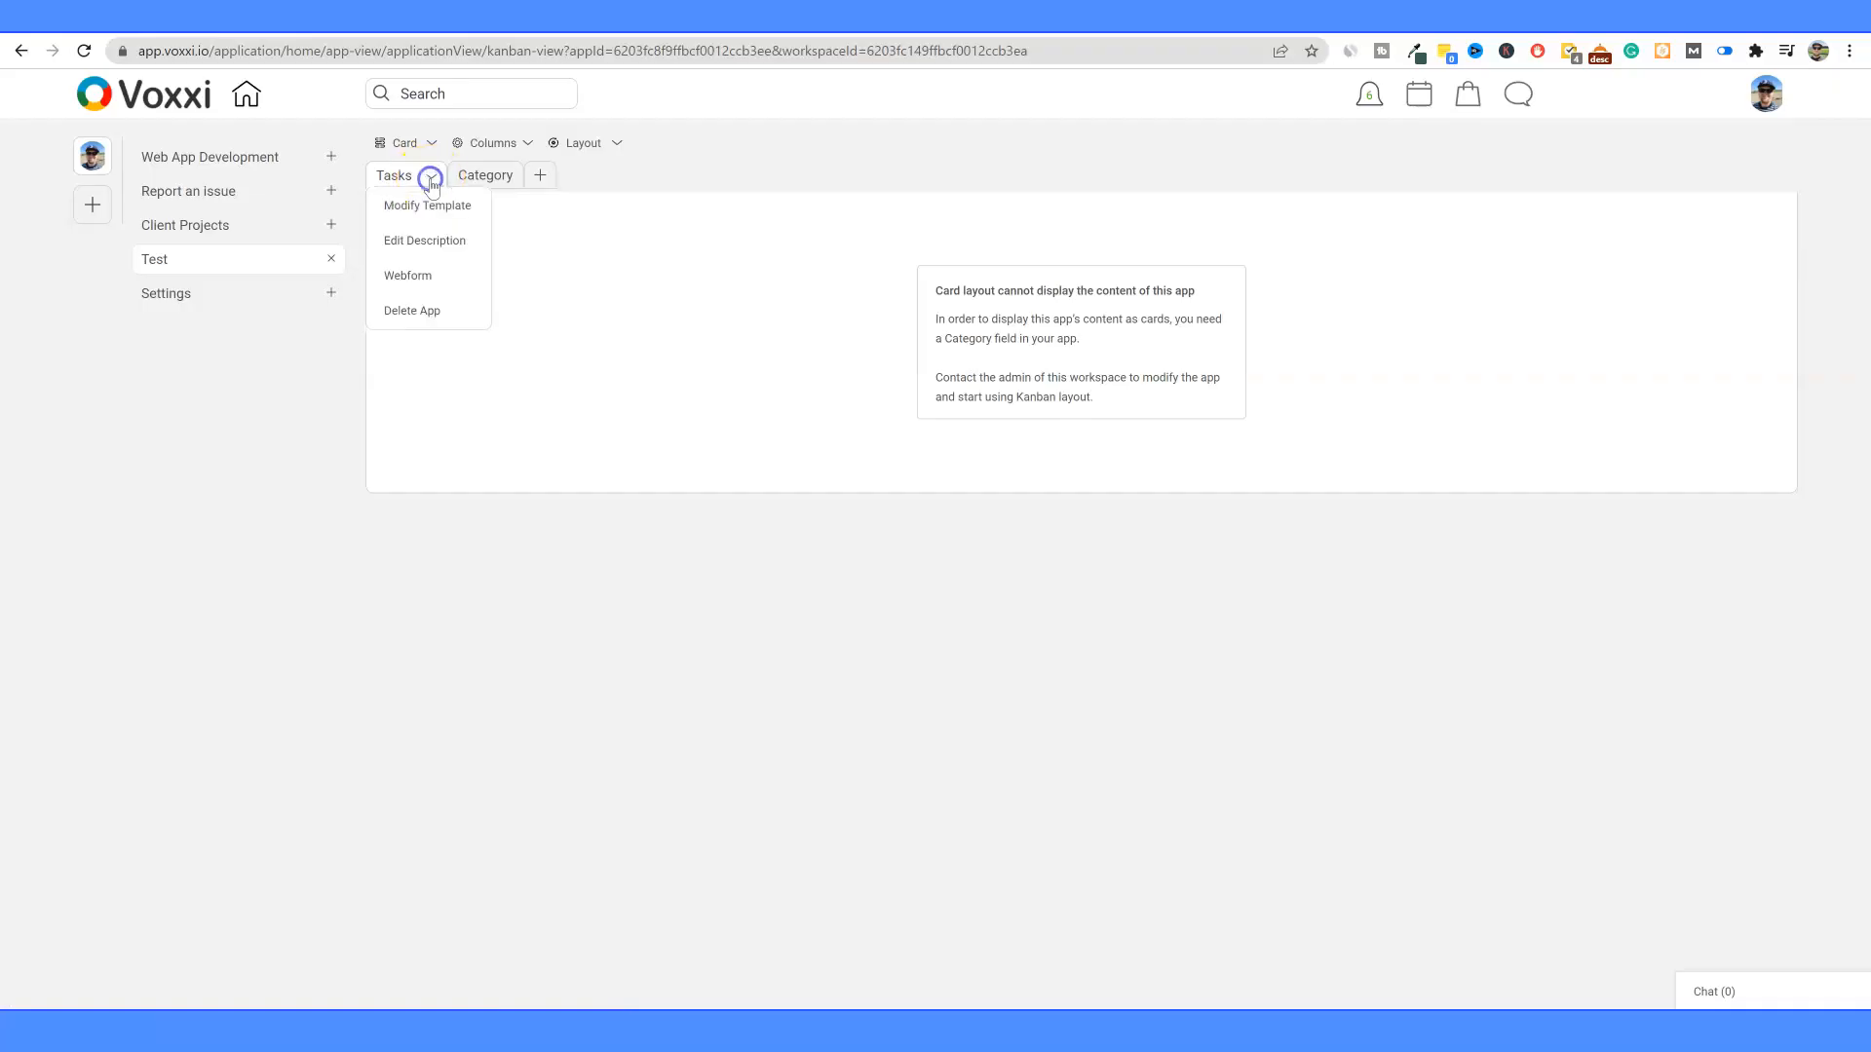
left_click(414, 312)
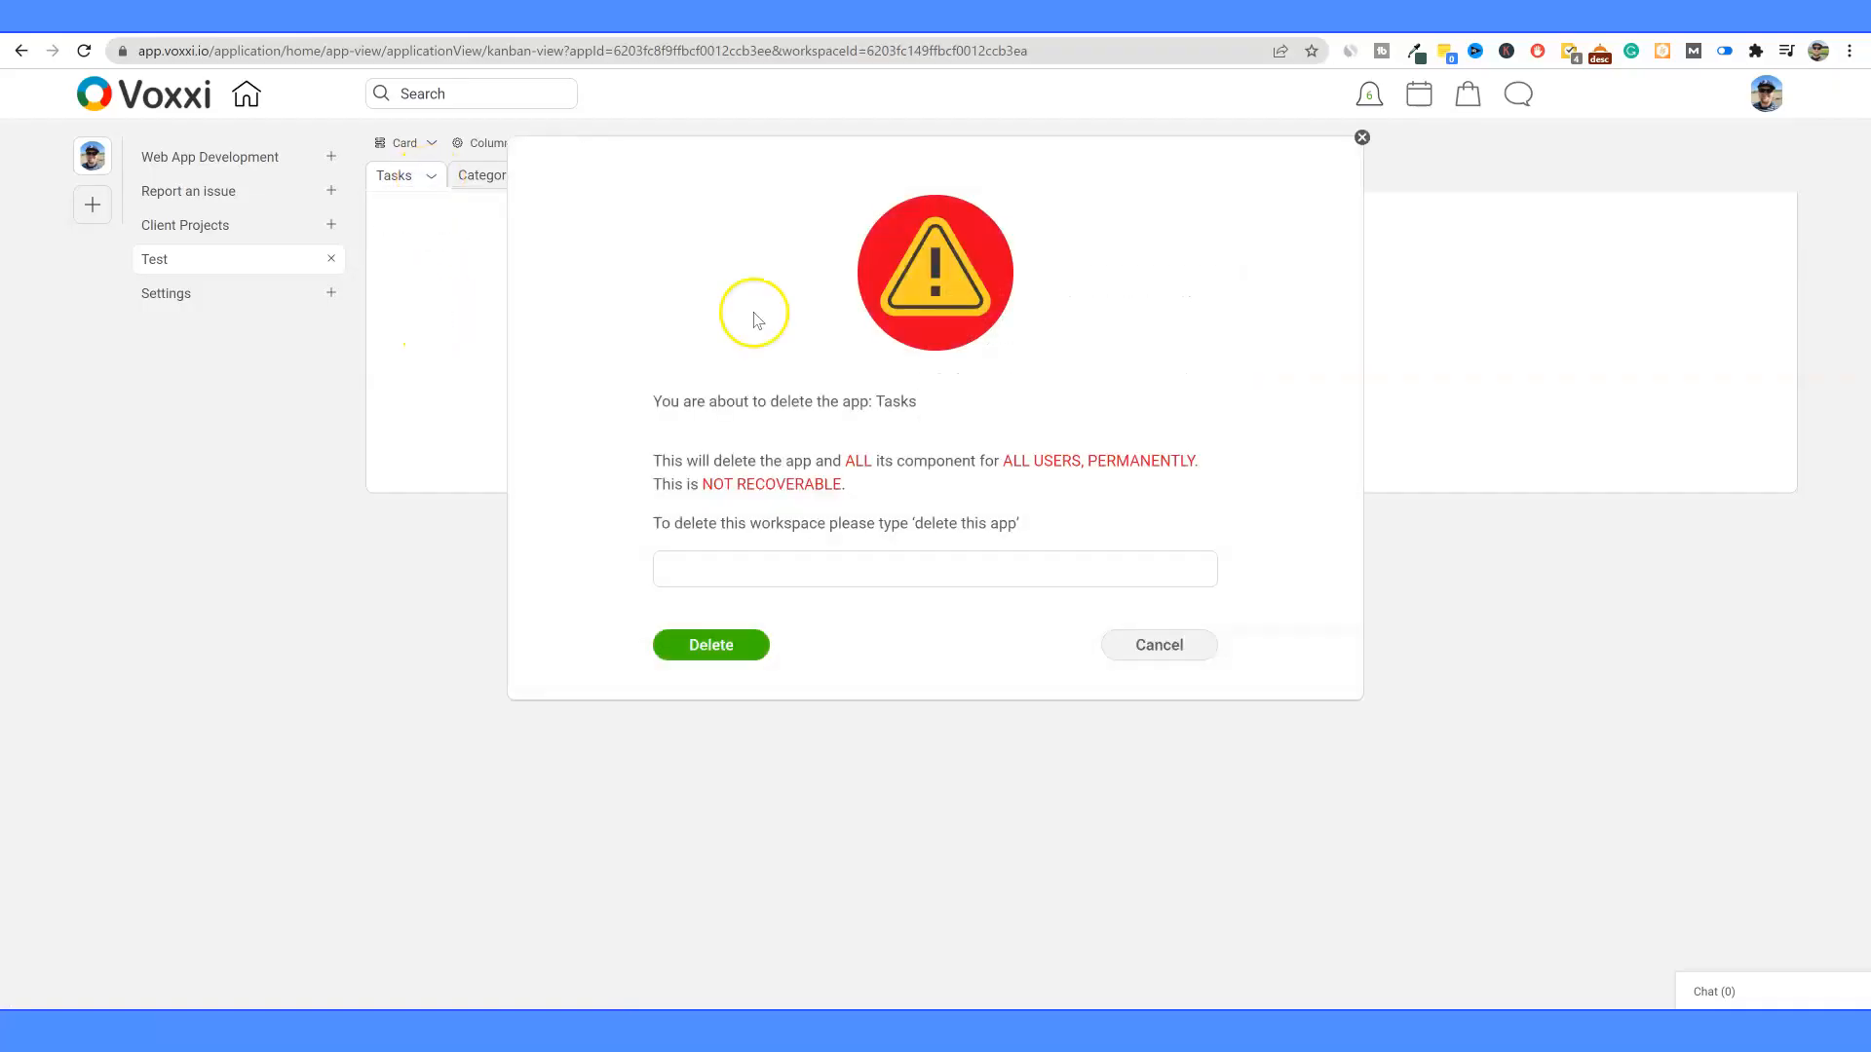
left_click(736, 568)
left_click_drag(724, 582, 696, 575)
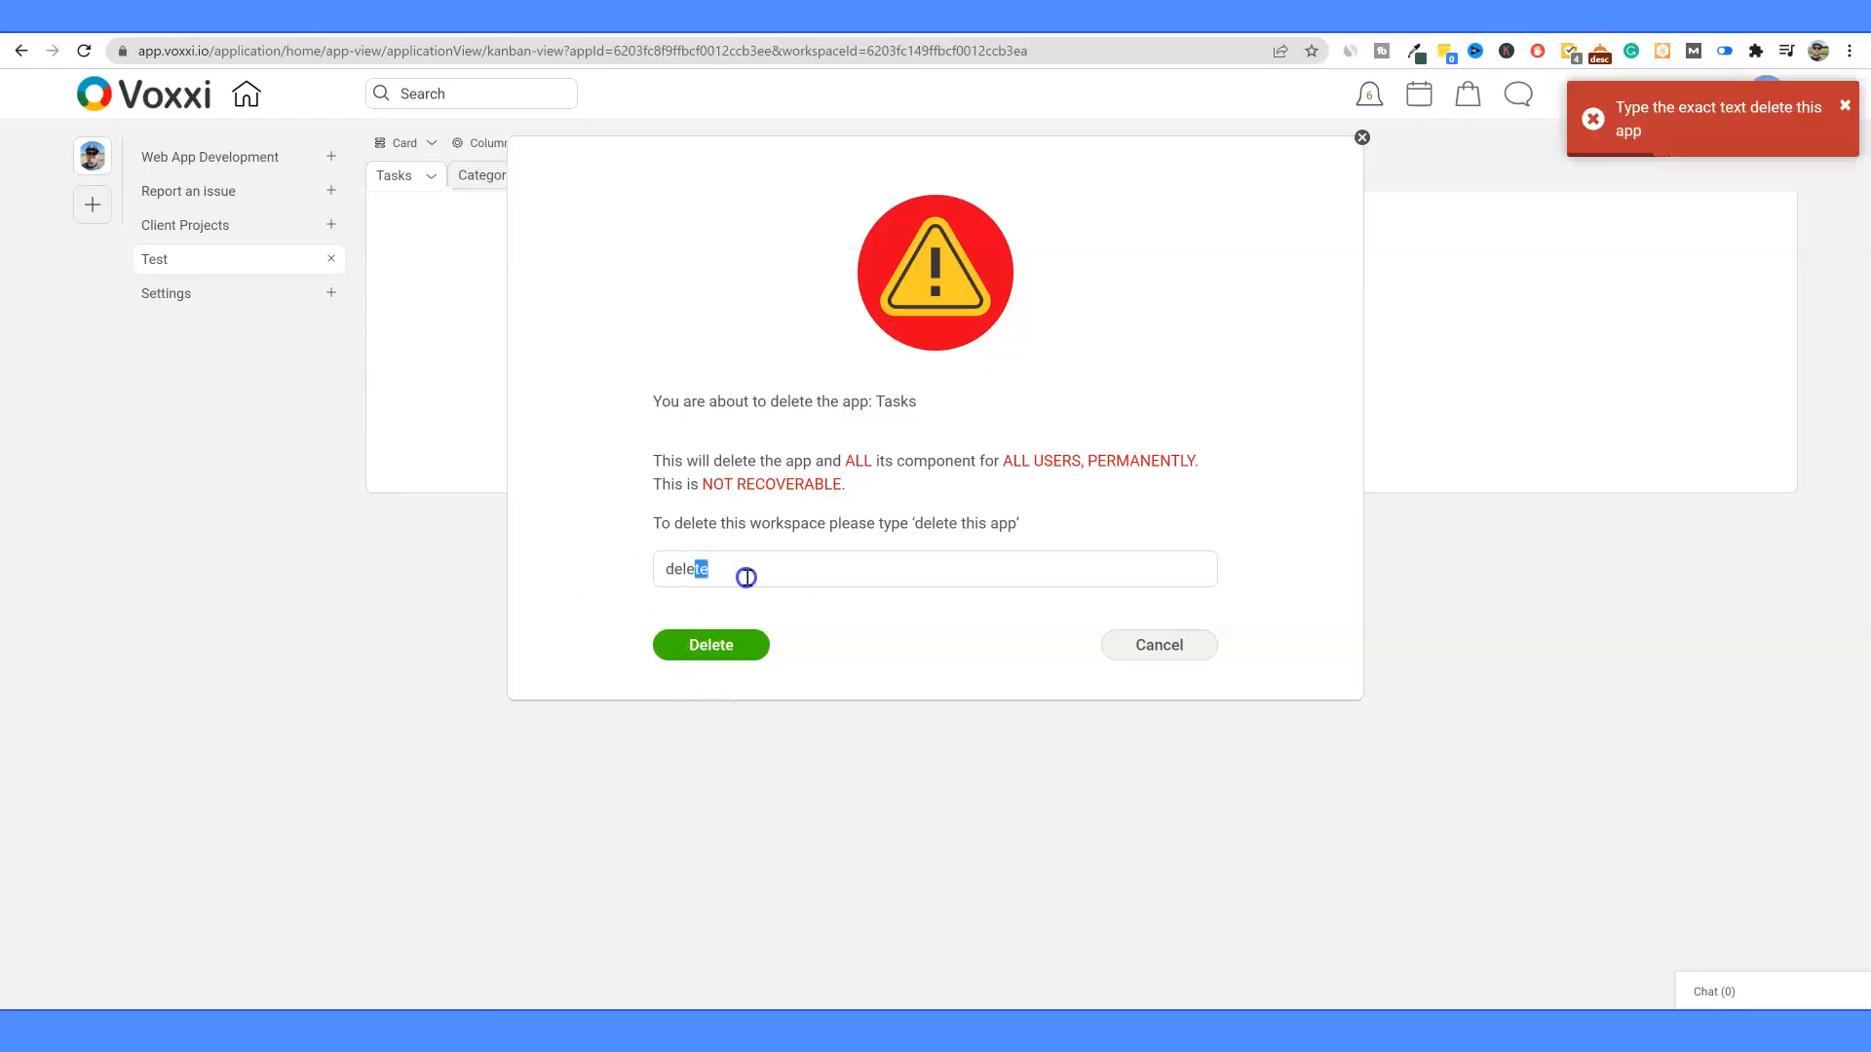
type("thbis app")
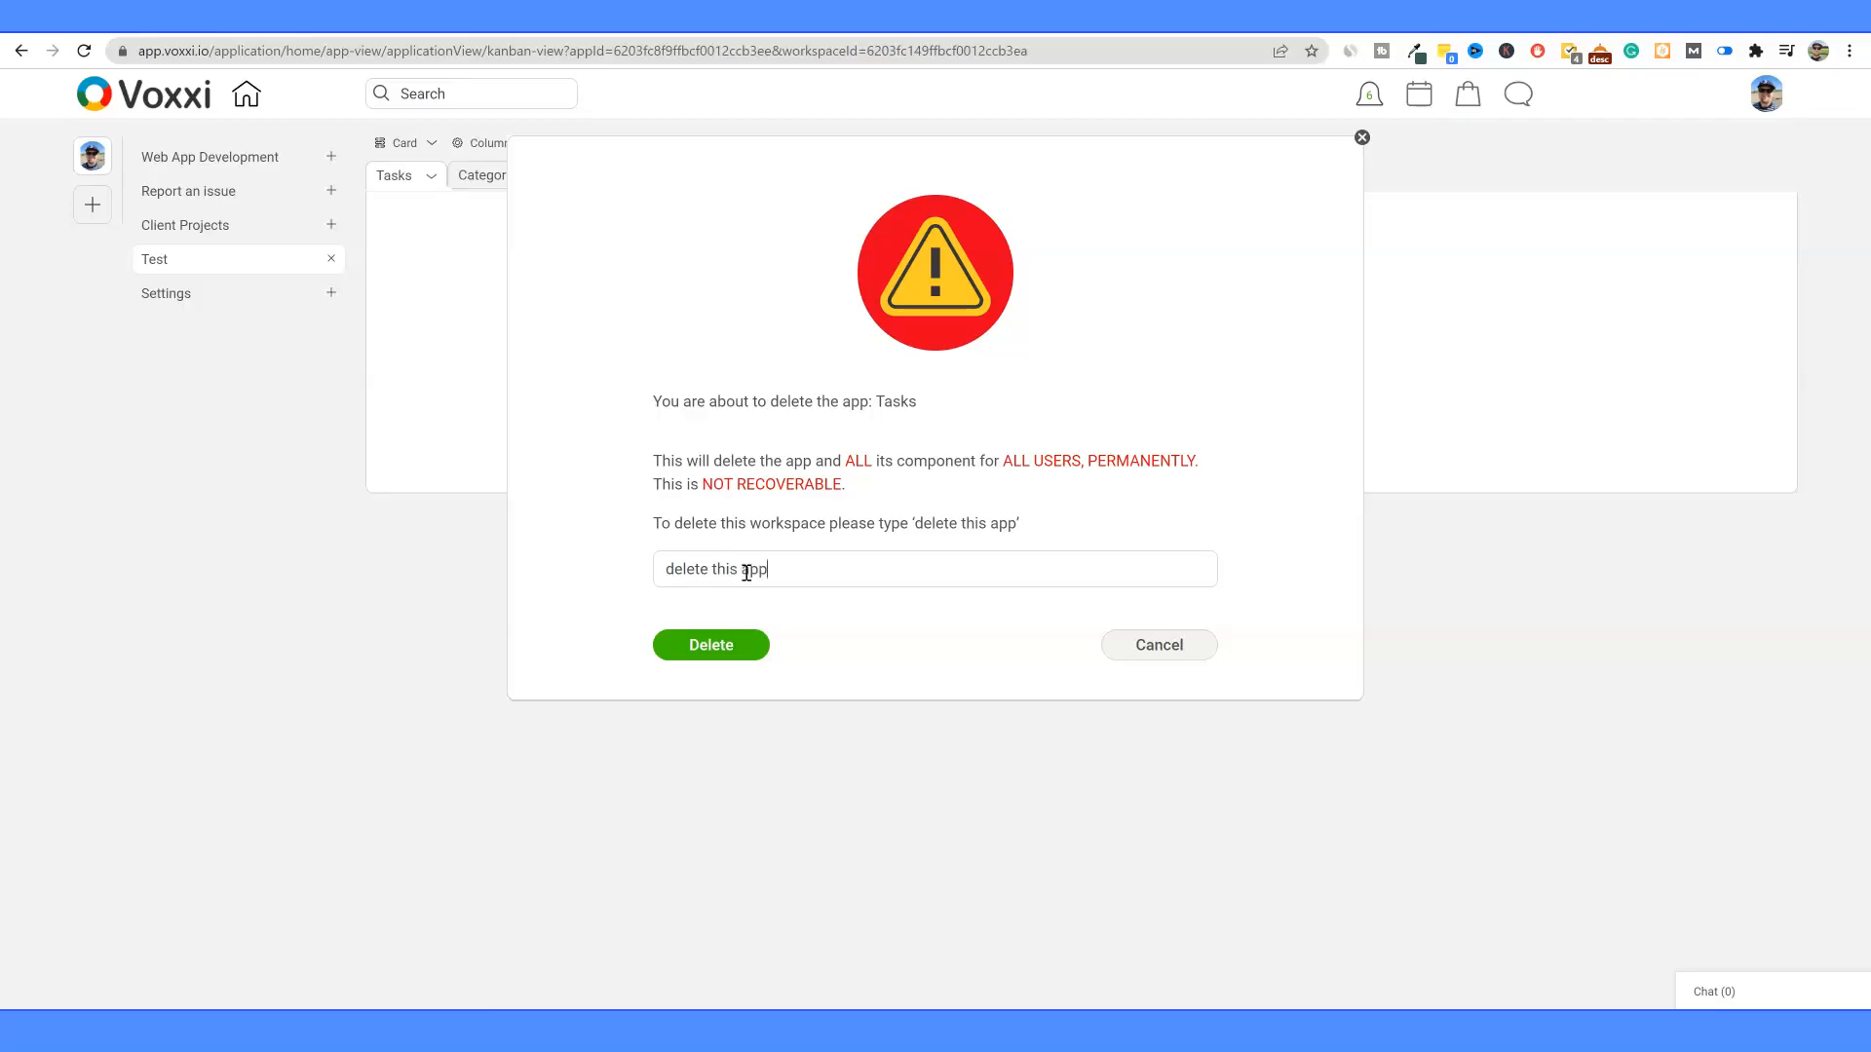
left_click(722, 647)
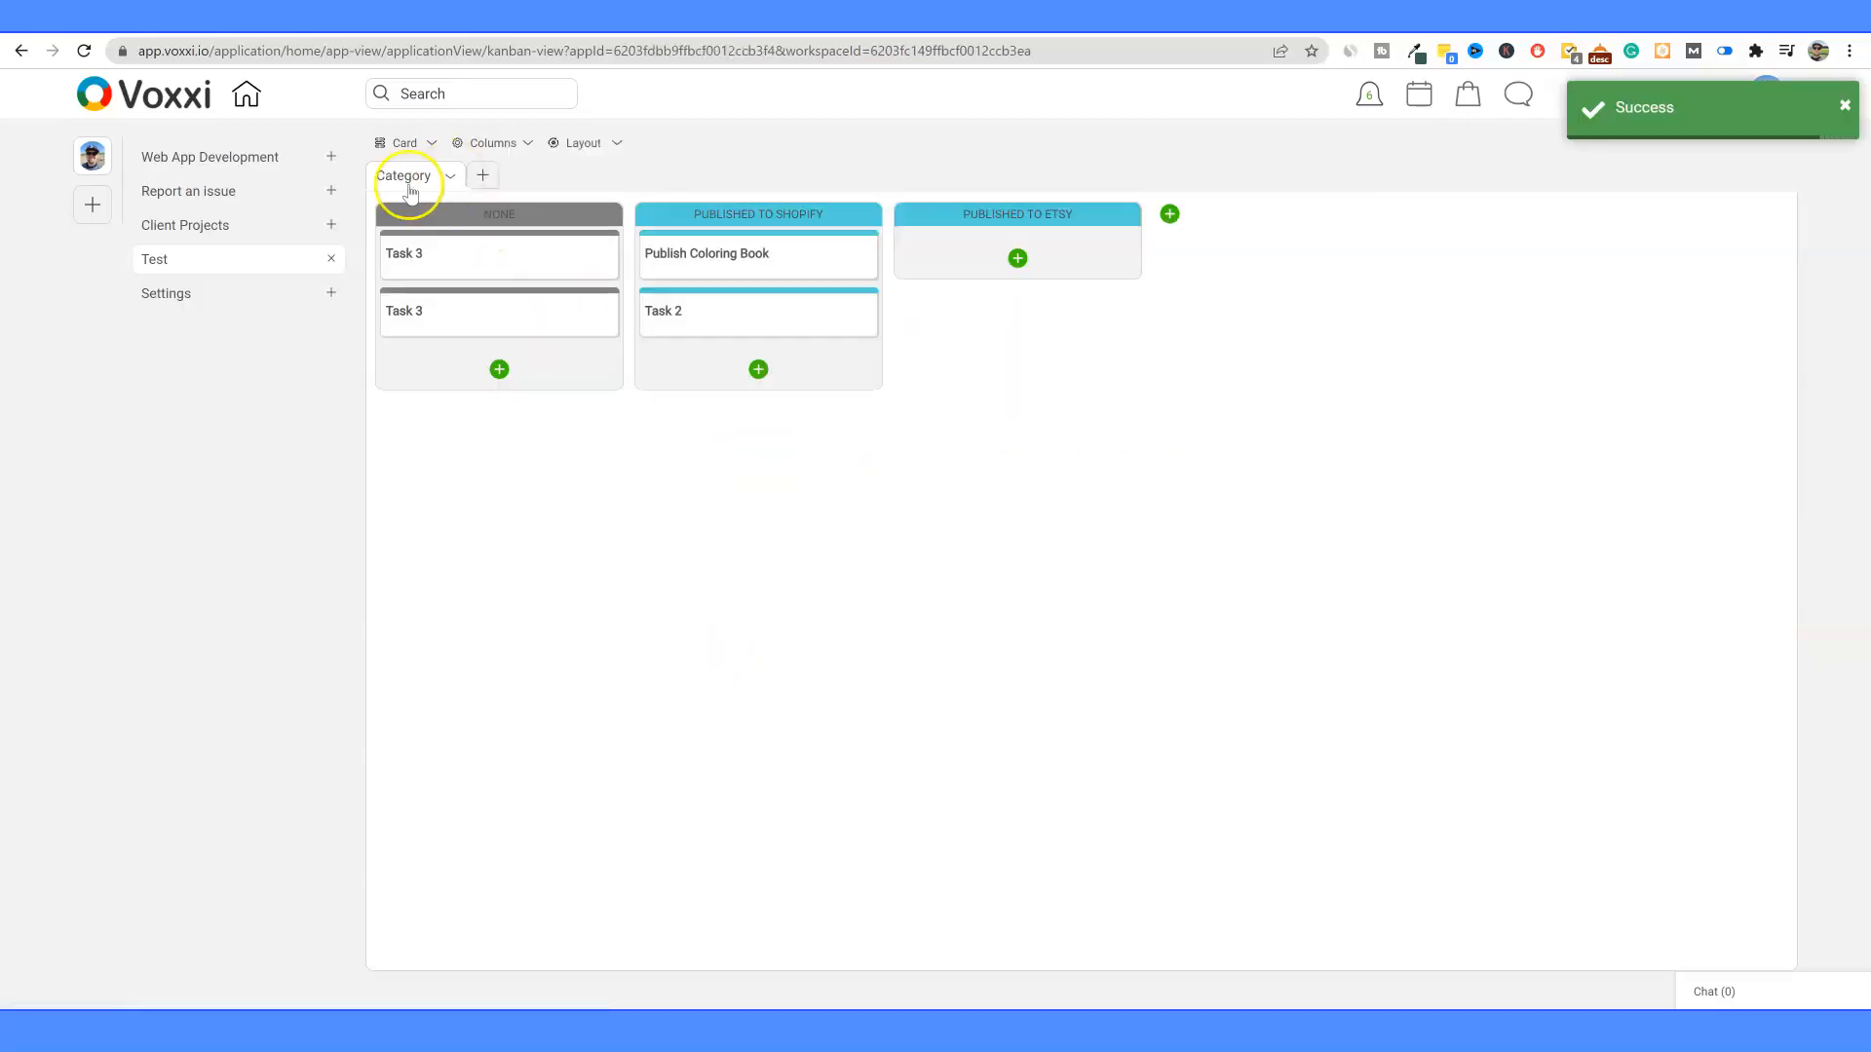
Step: Rename the Category app as "To Do List"
left_click(454, 179)
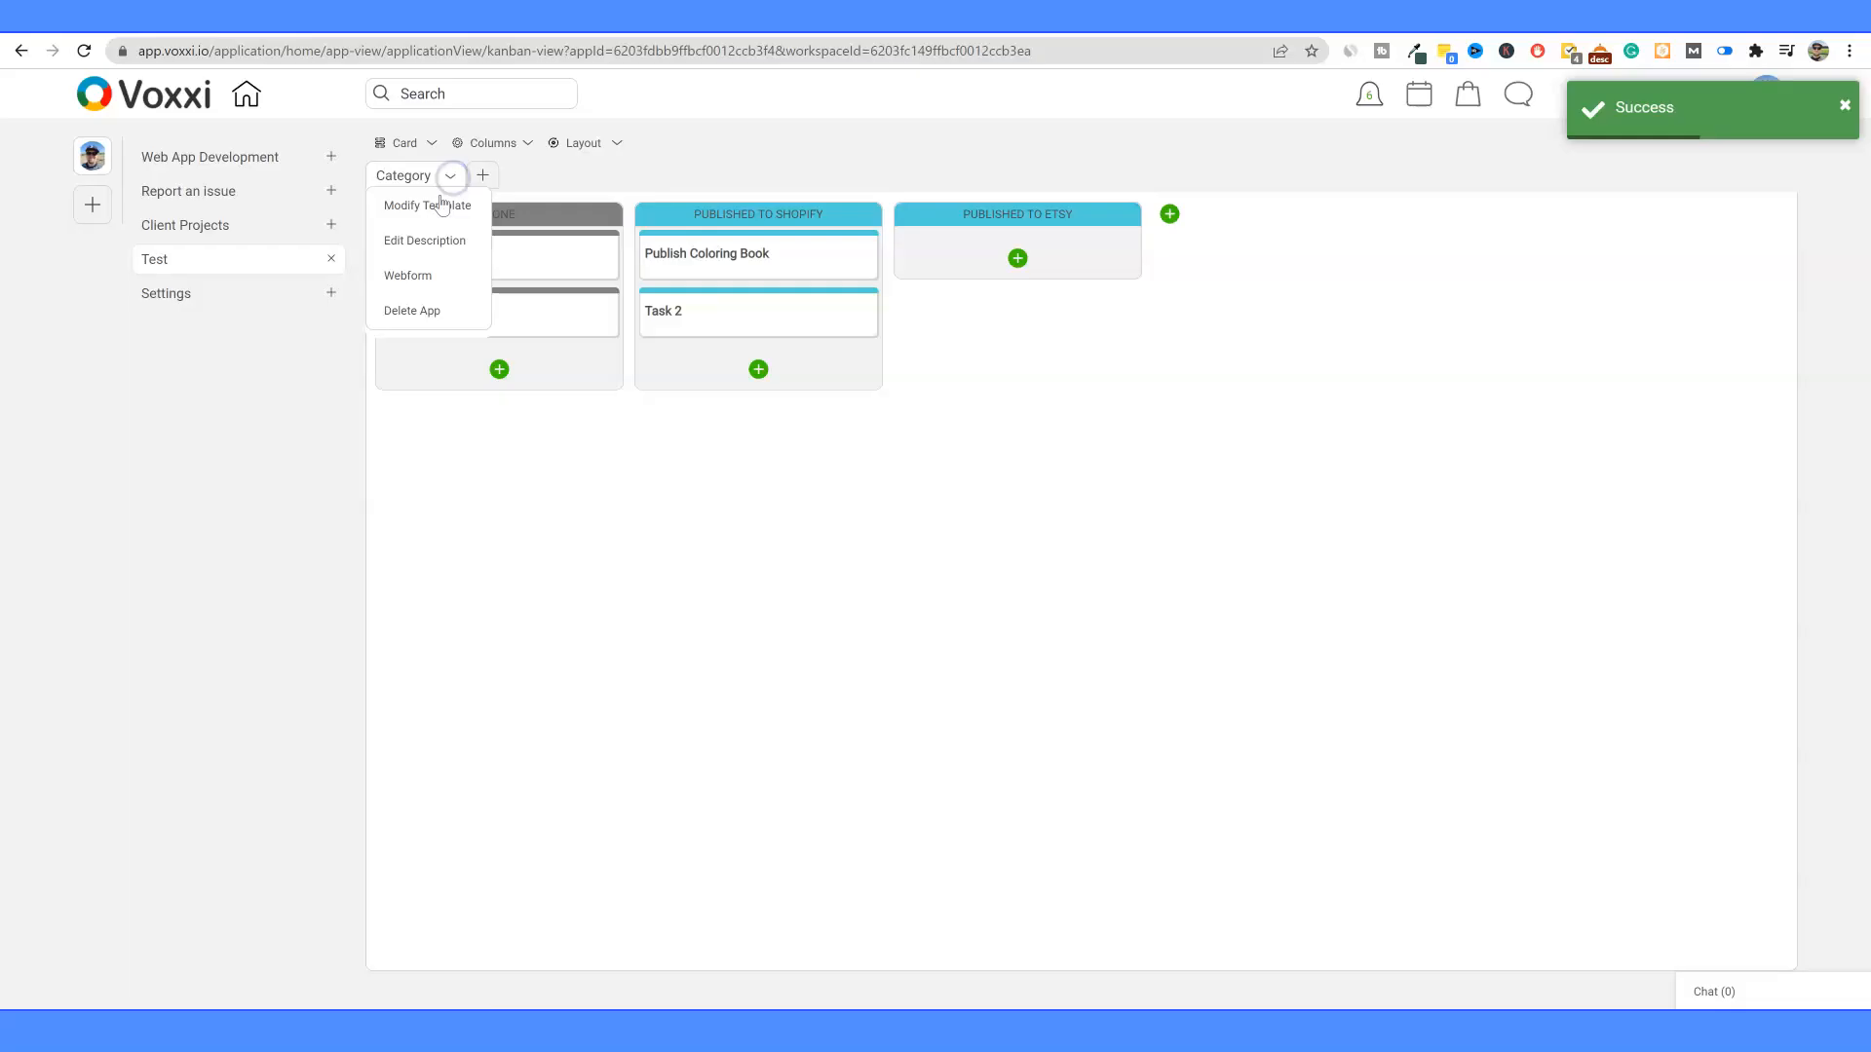
left_click(421, 244)
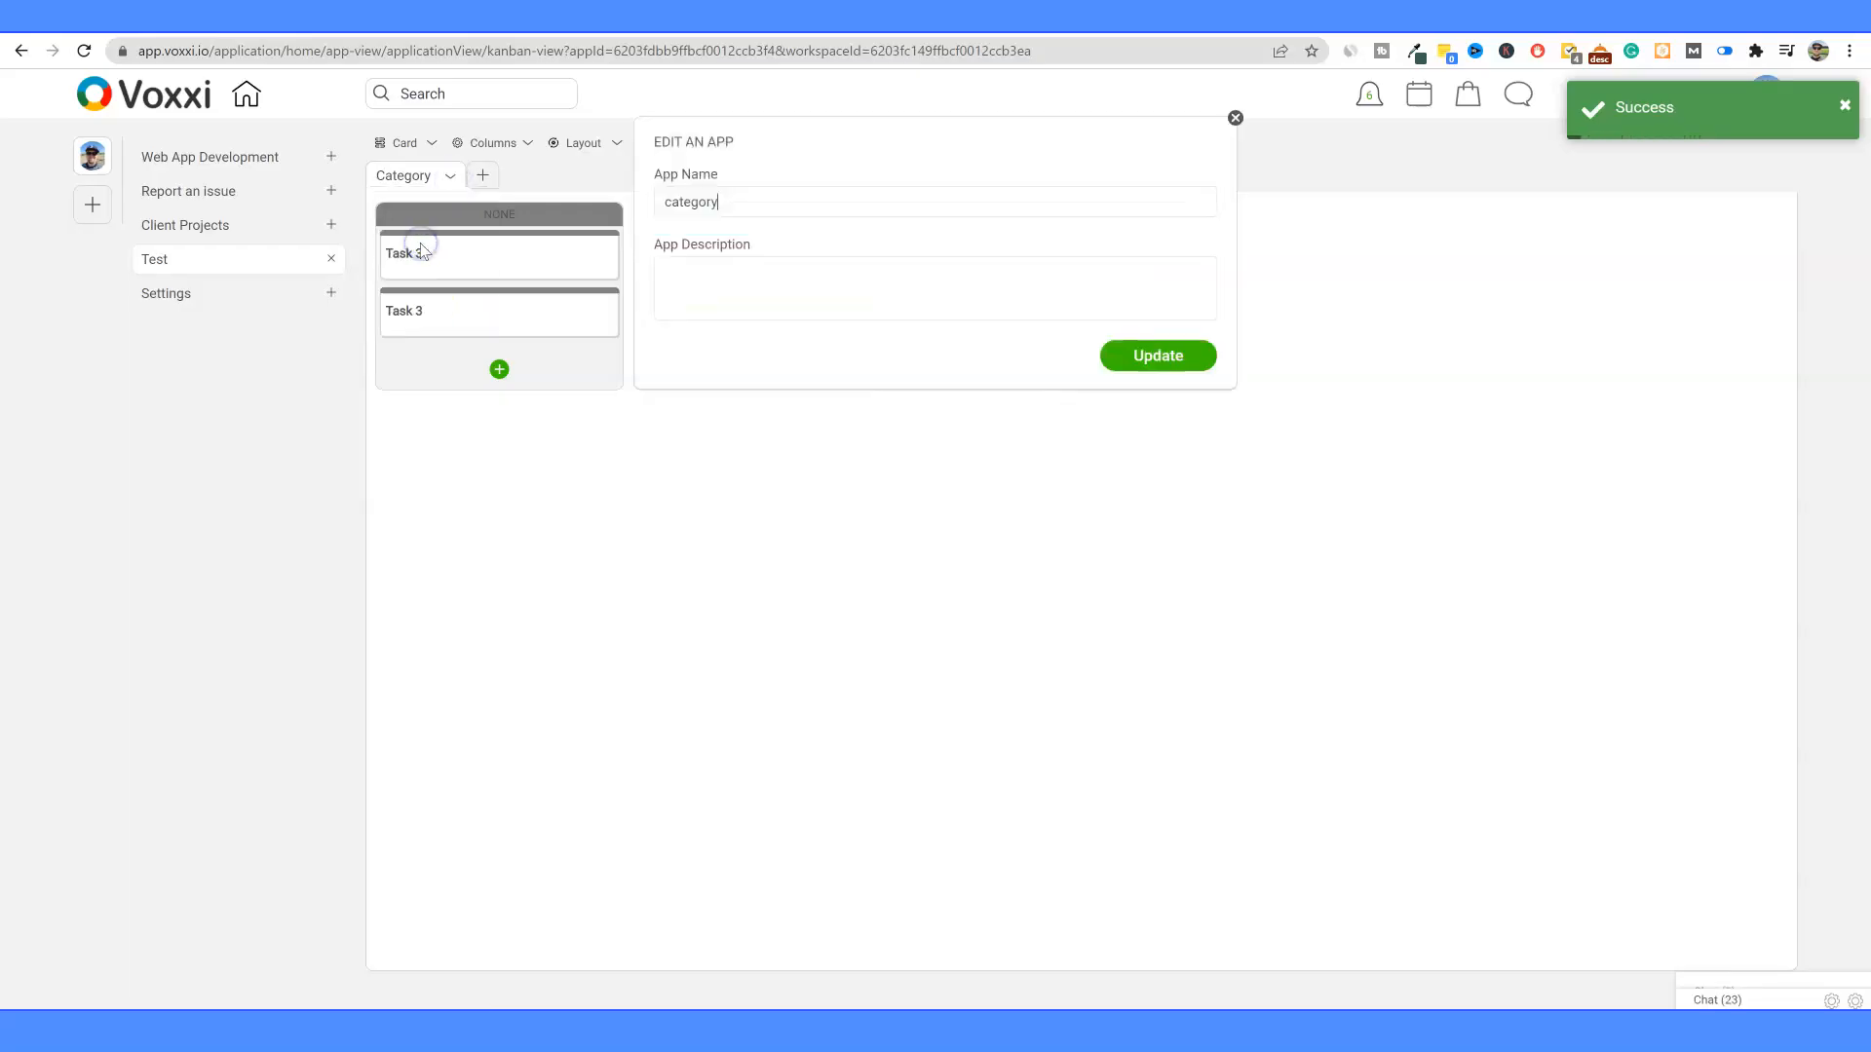
type("To Do List")
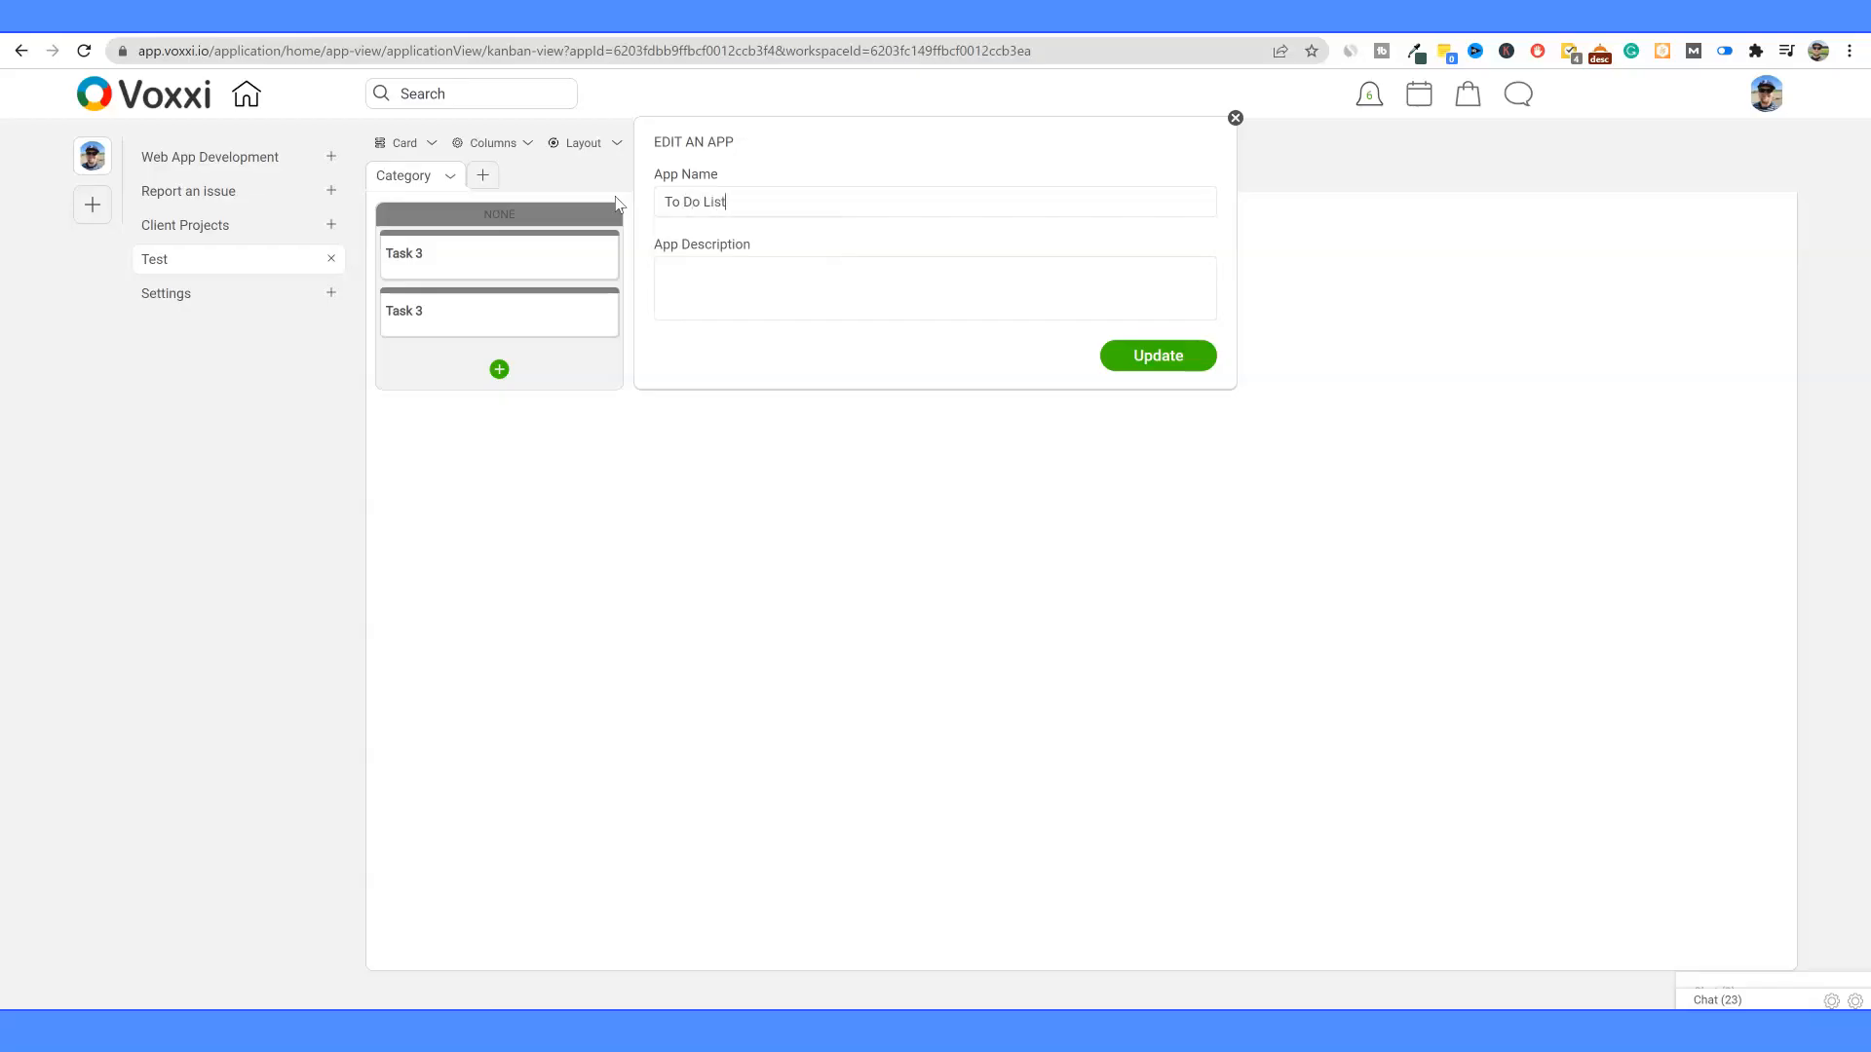
left_click(1156, 356)
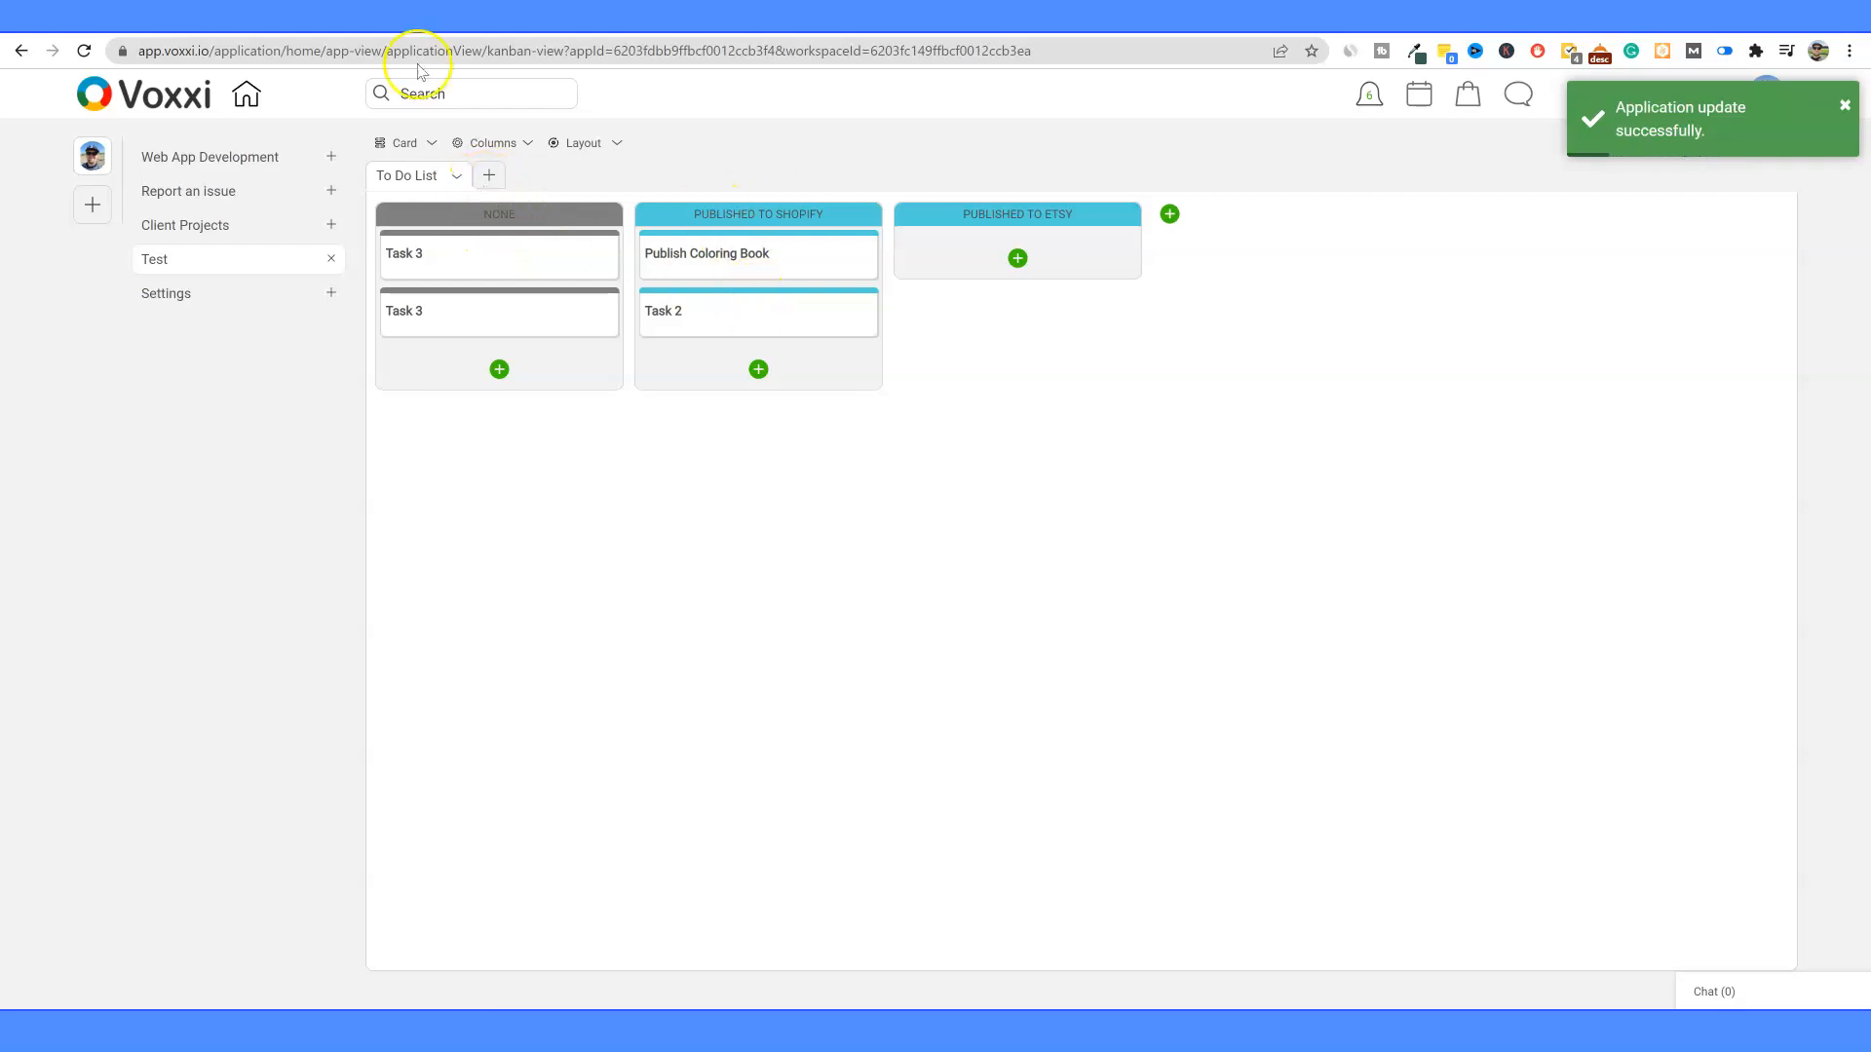
Step: Check the form for adding another app, and move the Publish Coloring Book card into the Published to Etsy column
left_click(489, 176)
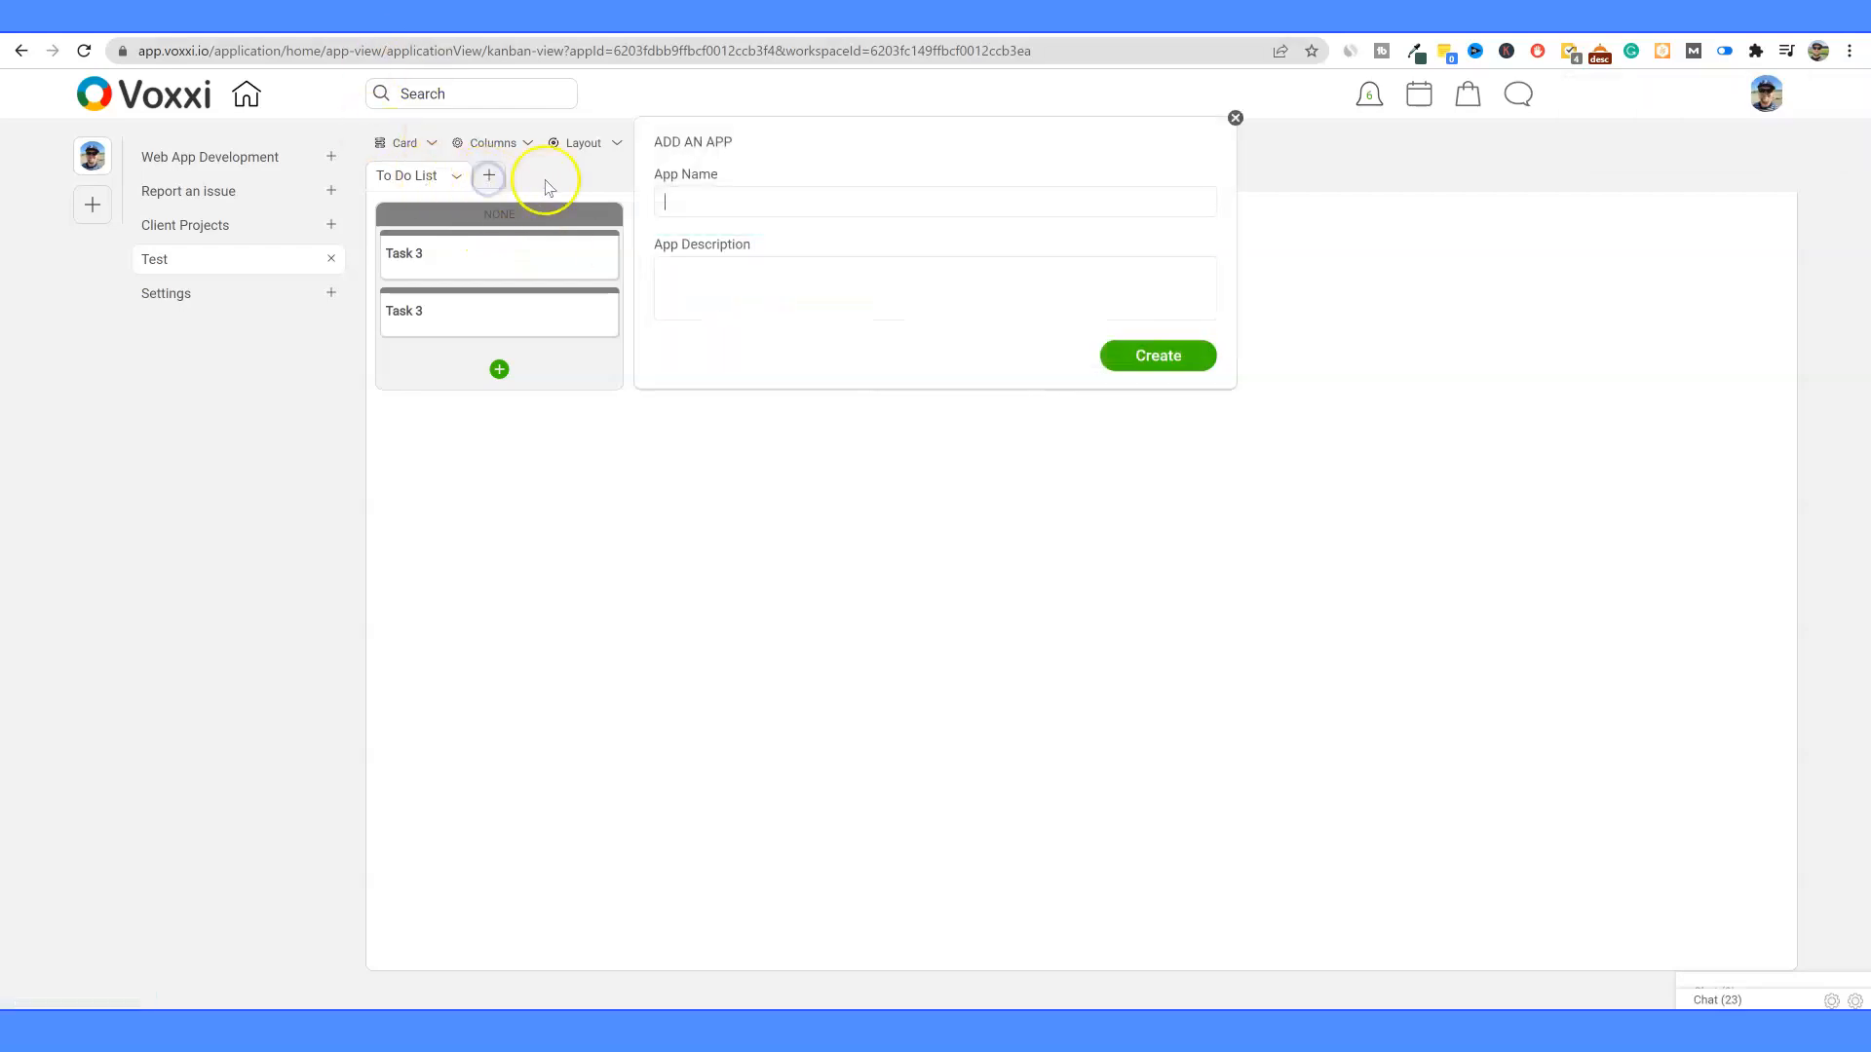
left_click(1236, 118)
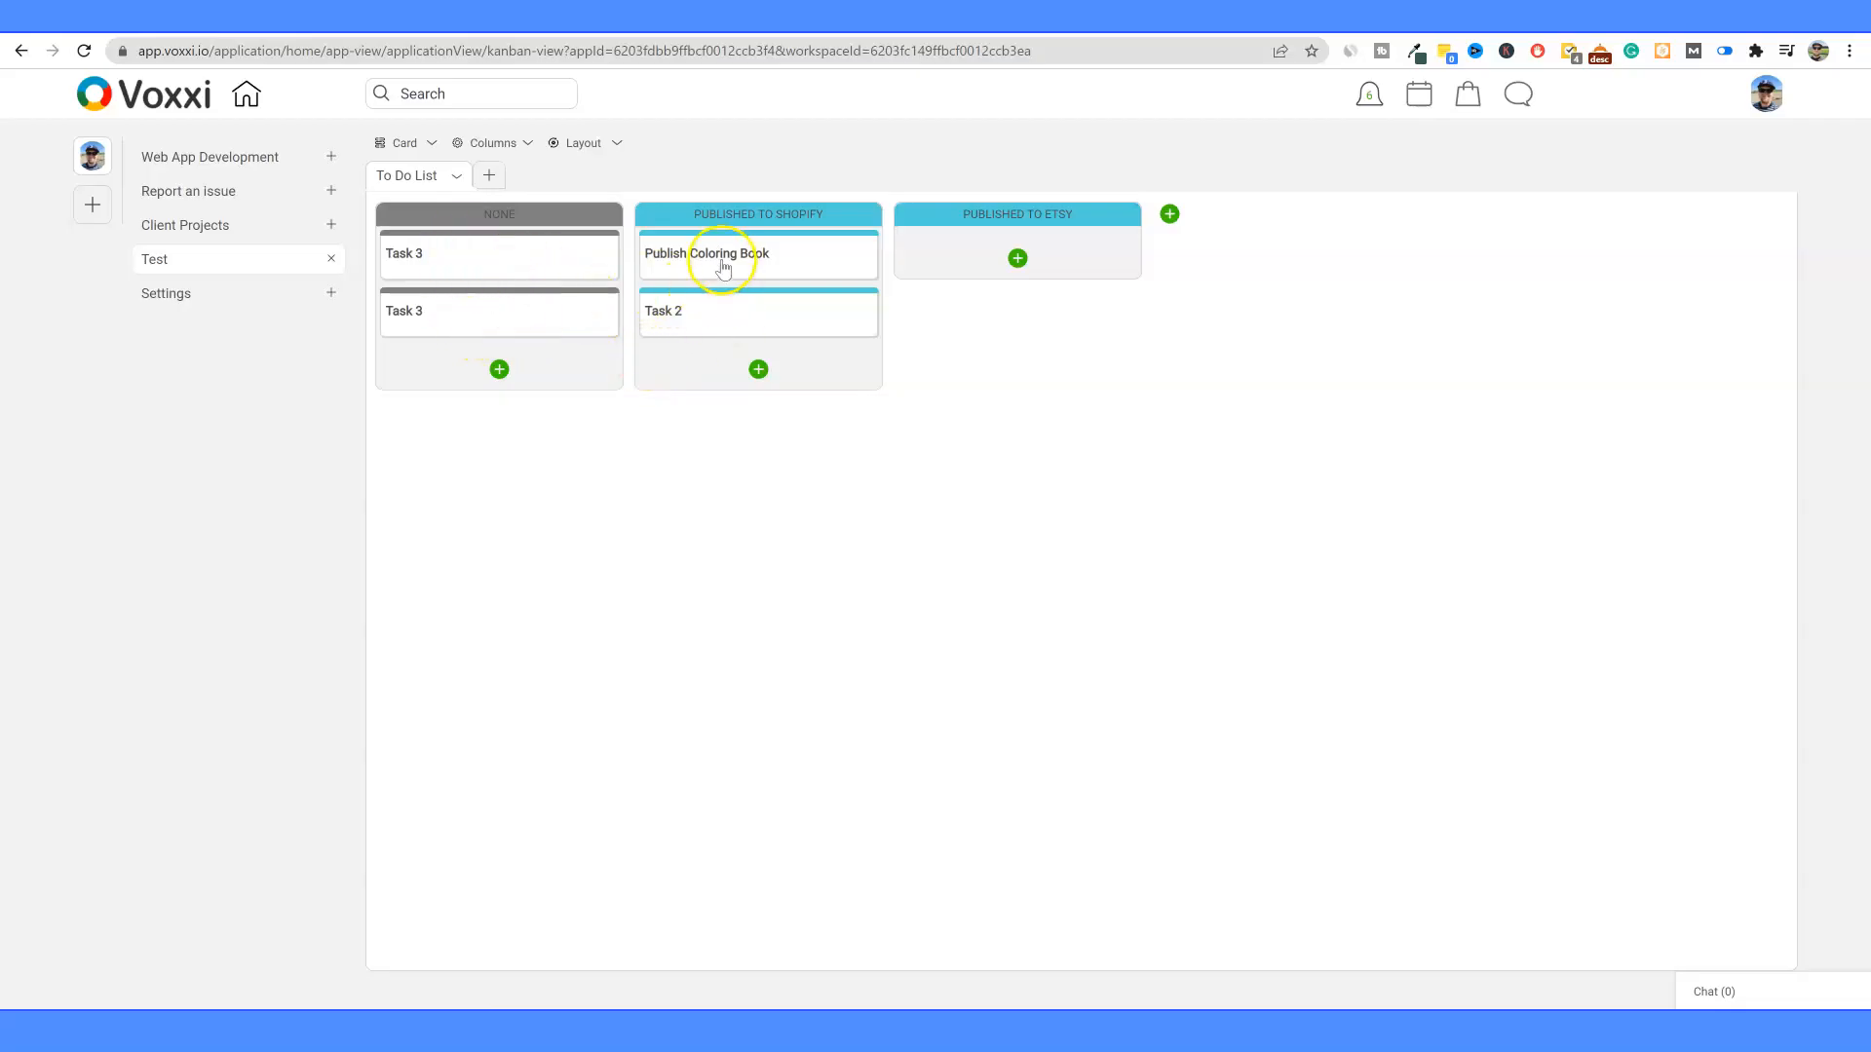
left_click_drag(761, 261, 834, 258)
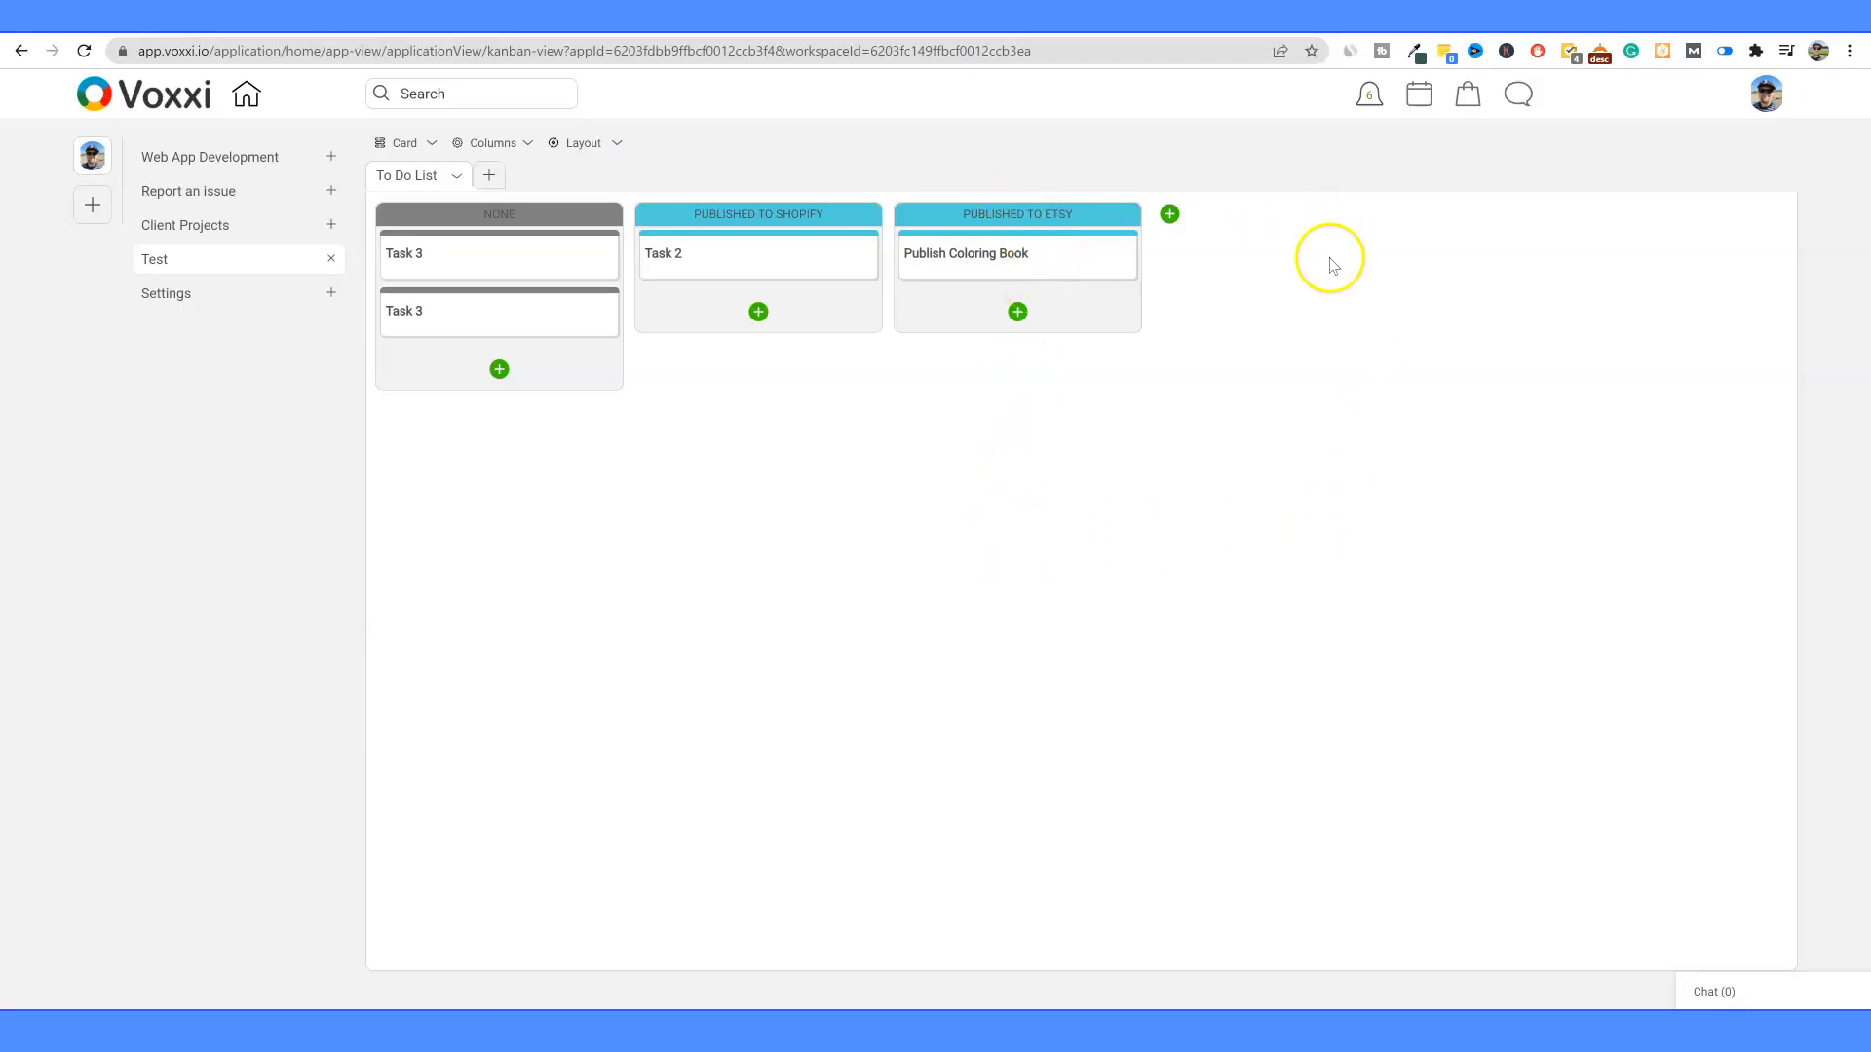
mouse_move(991, 261)
left_mouse_down()
mouse_move(805, 263)
mouse_move(989, 261)
left_mouse_up()
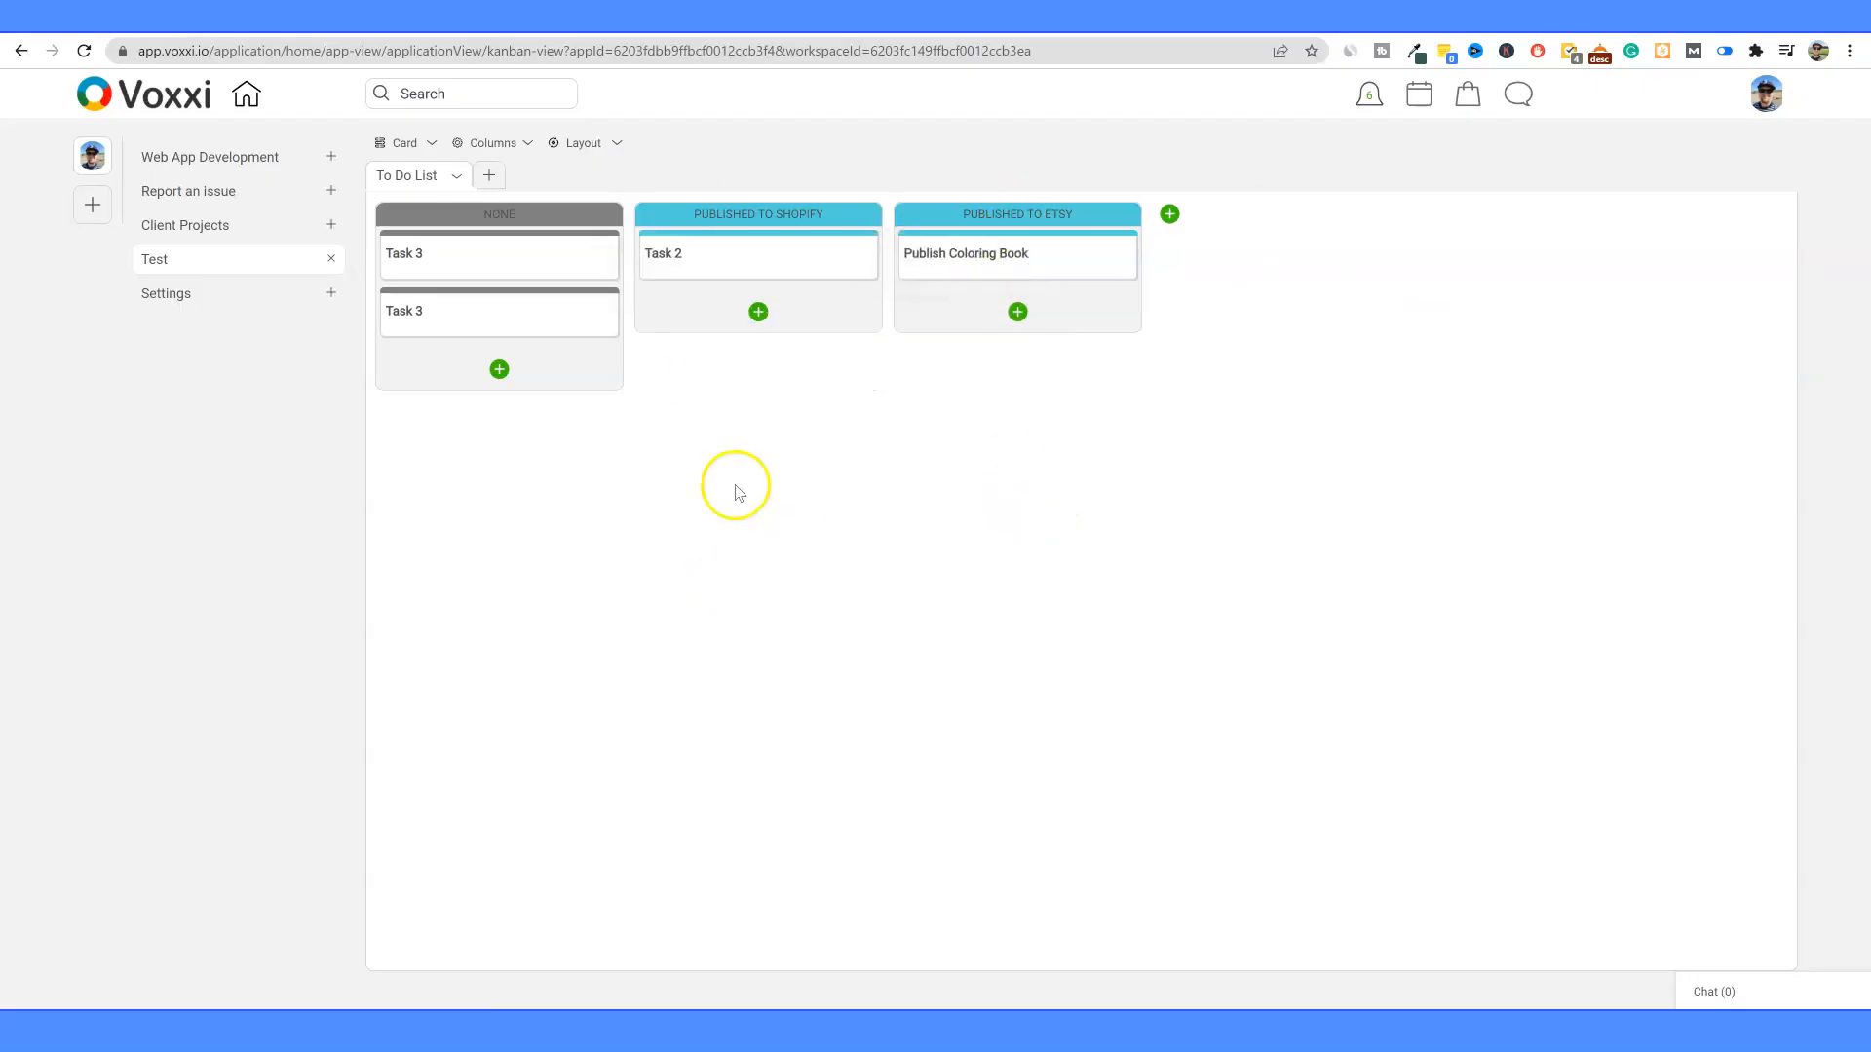
Step: Look at the unread notifications and at the form for adding an organization
left_click(1371, 98)
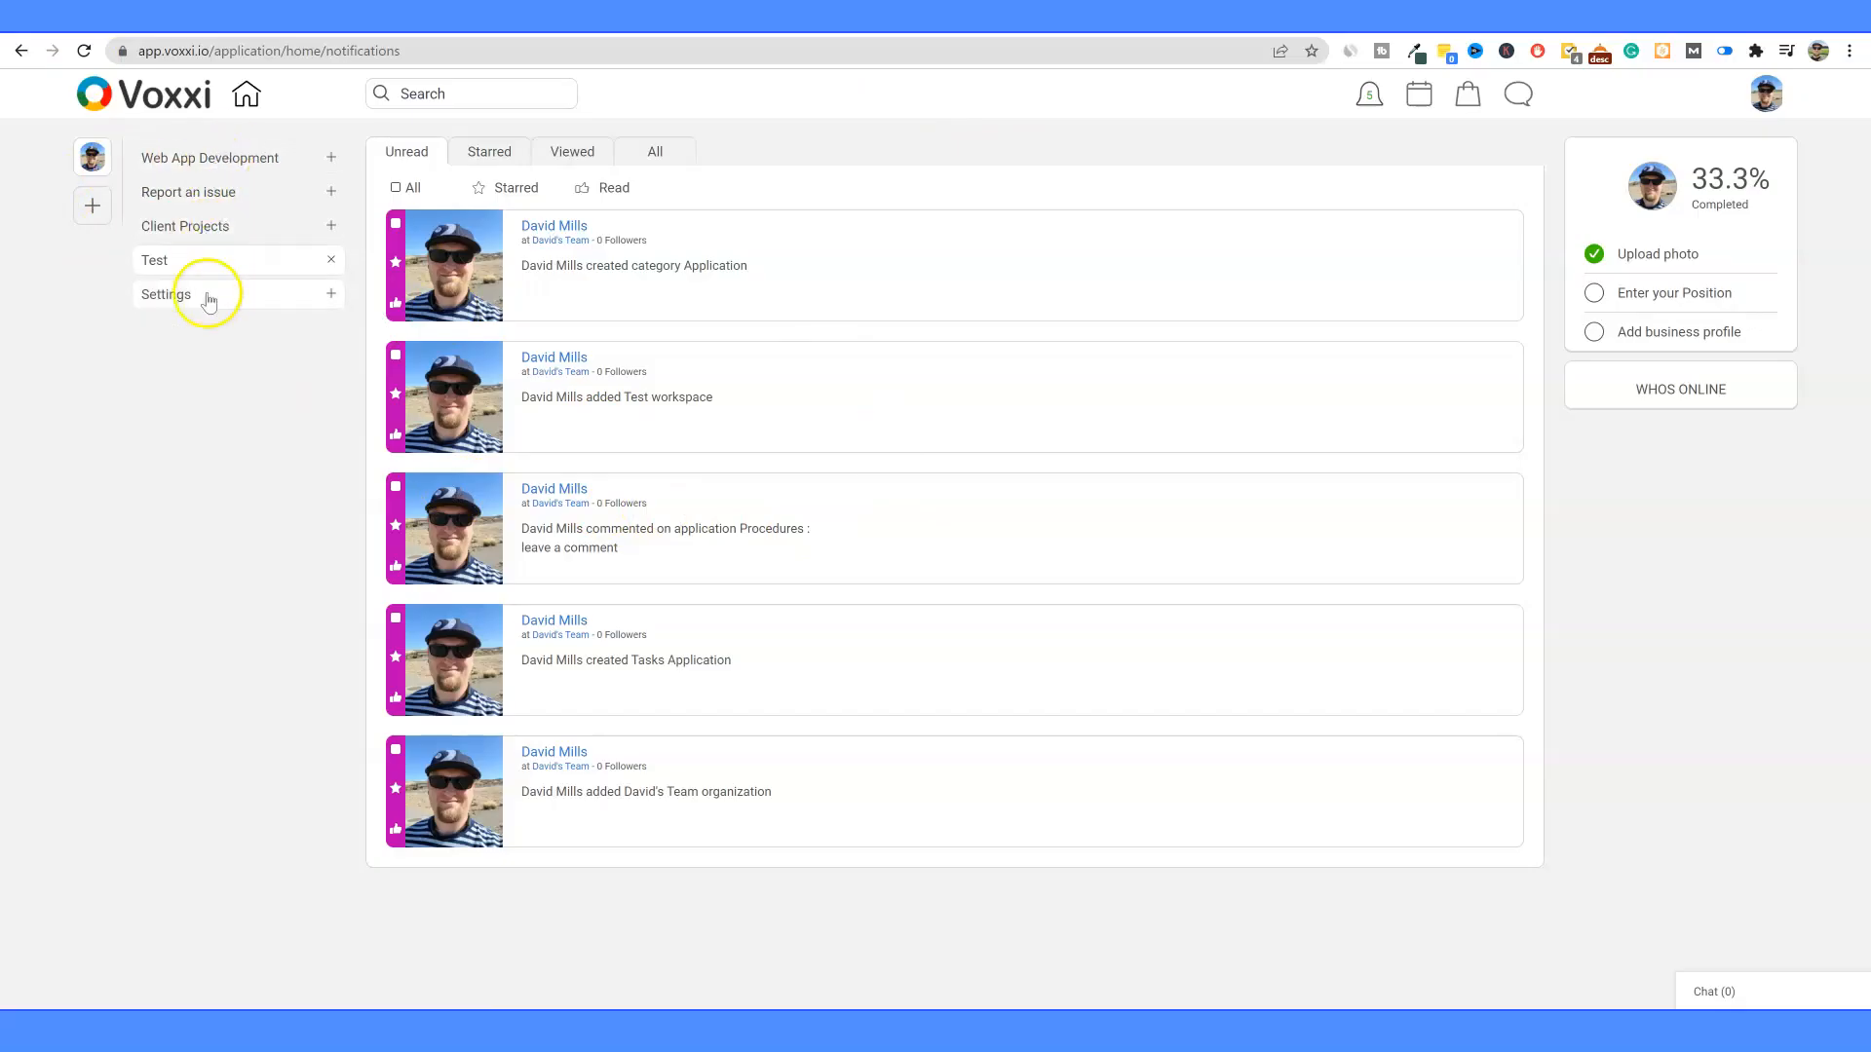
left_click(92, 206)
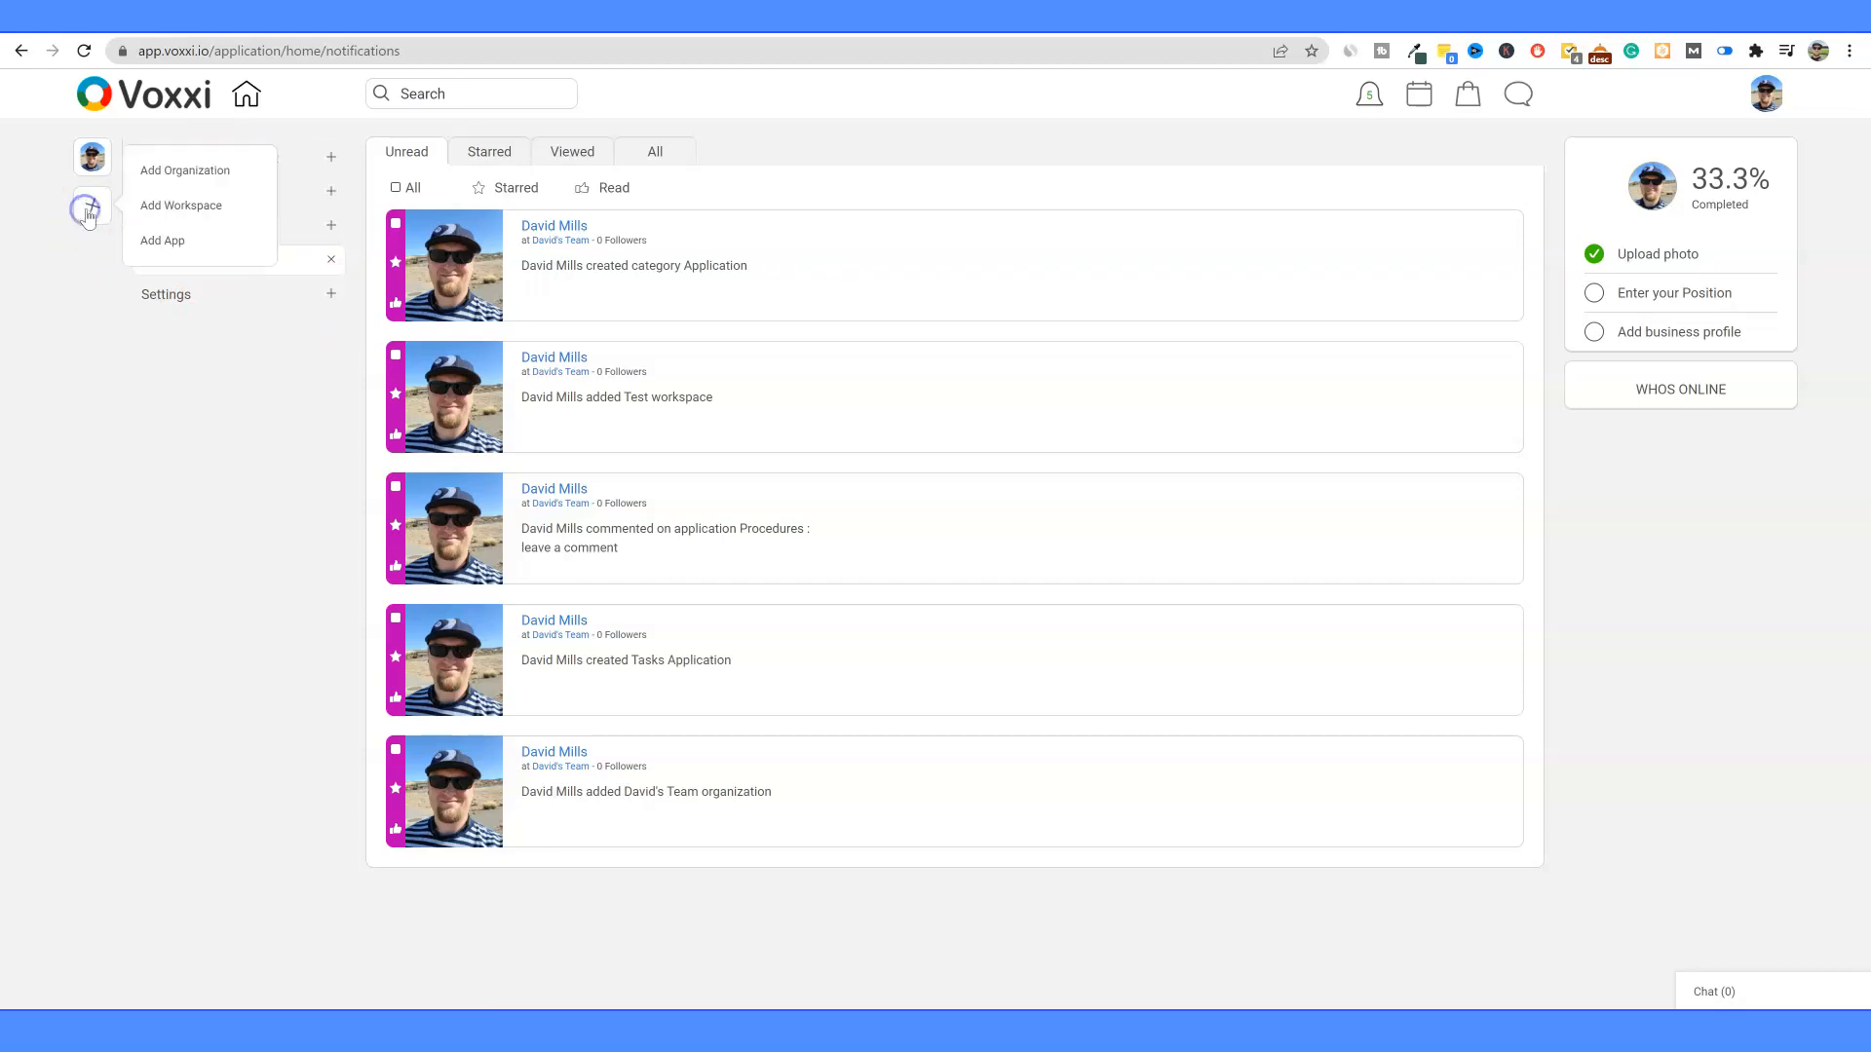
left_click(185, 170)
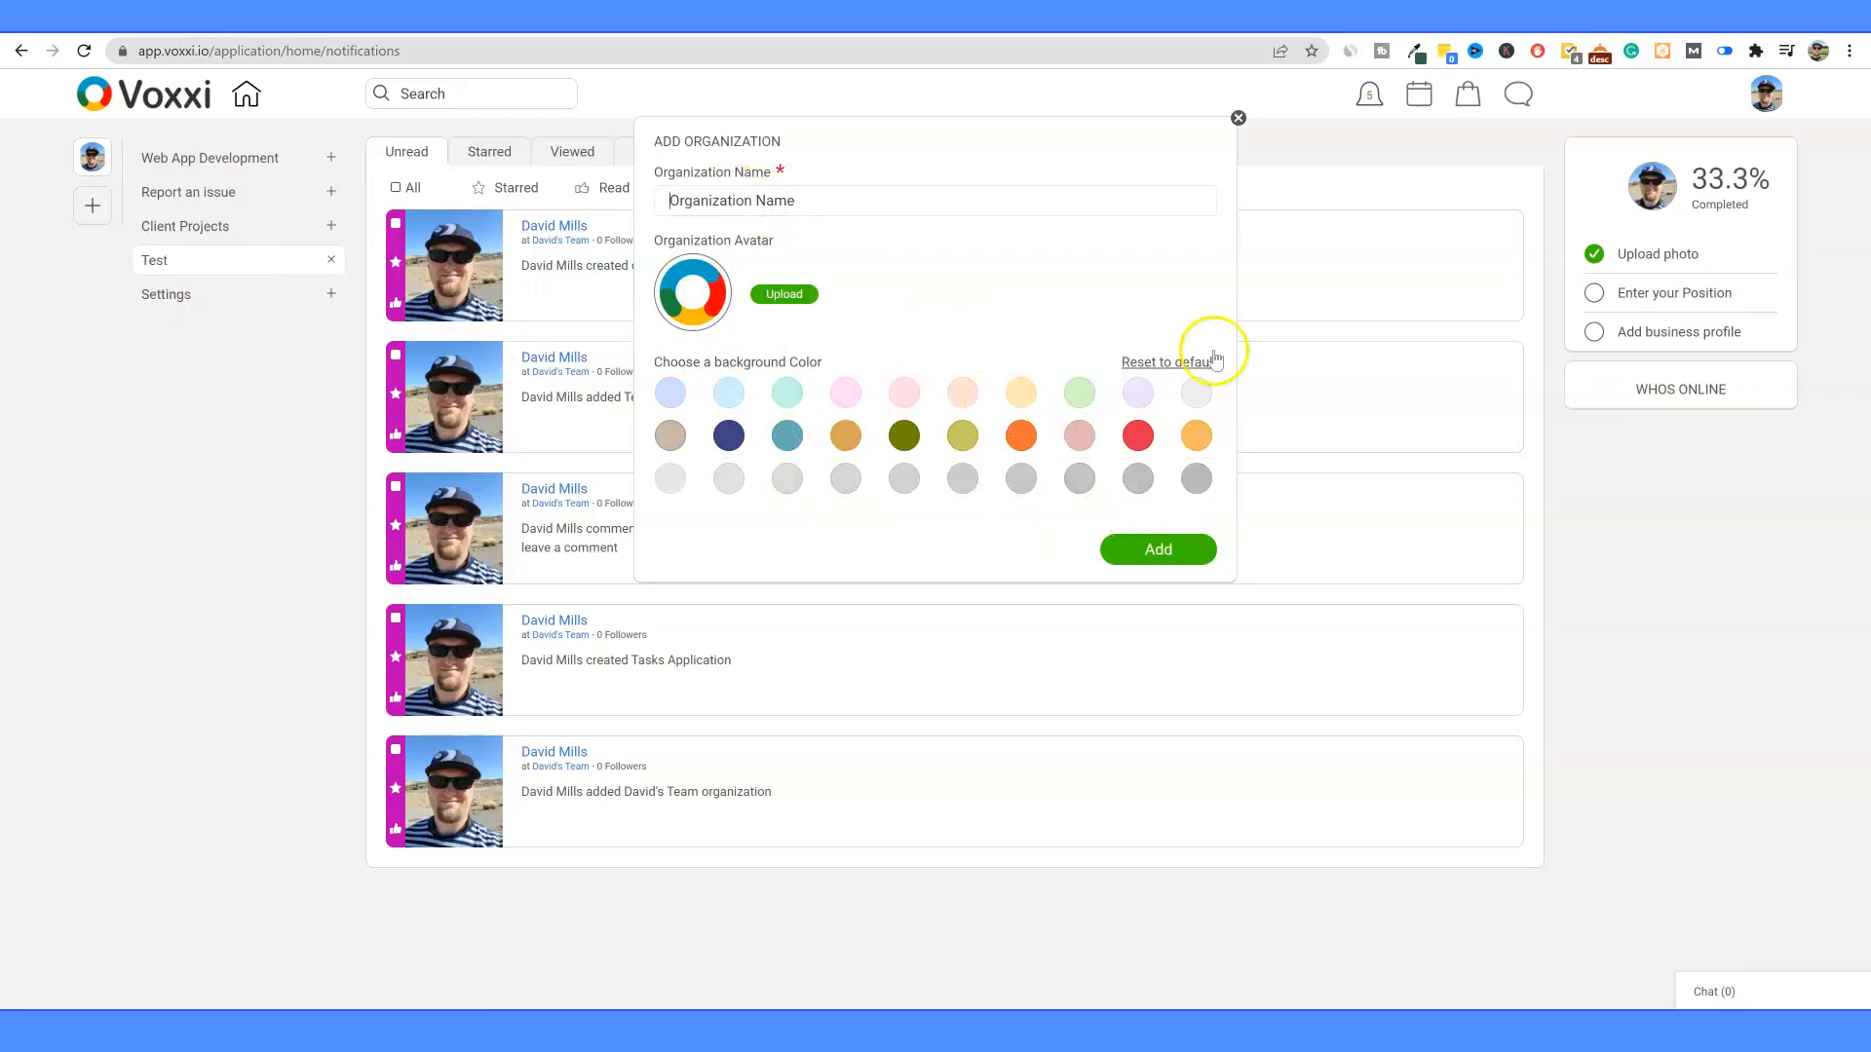
left_click(1237, 118)
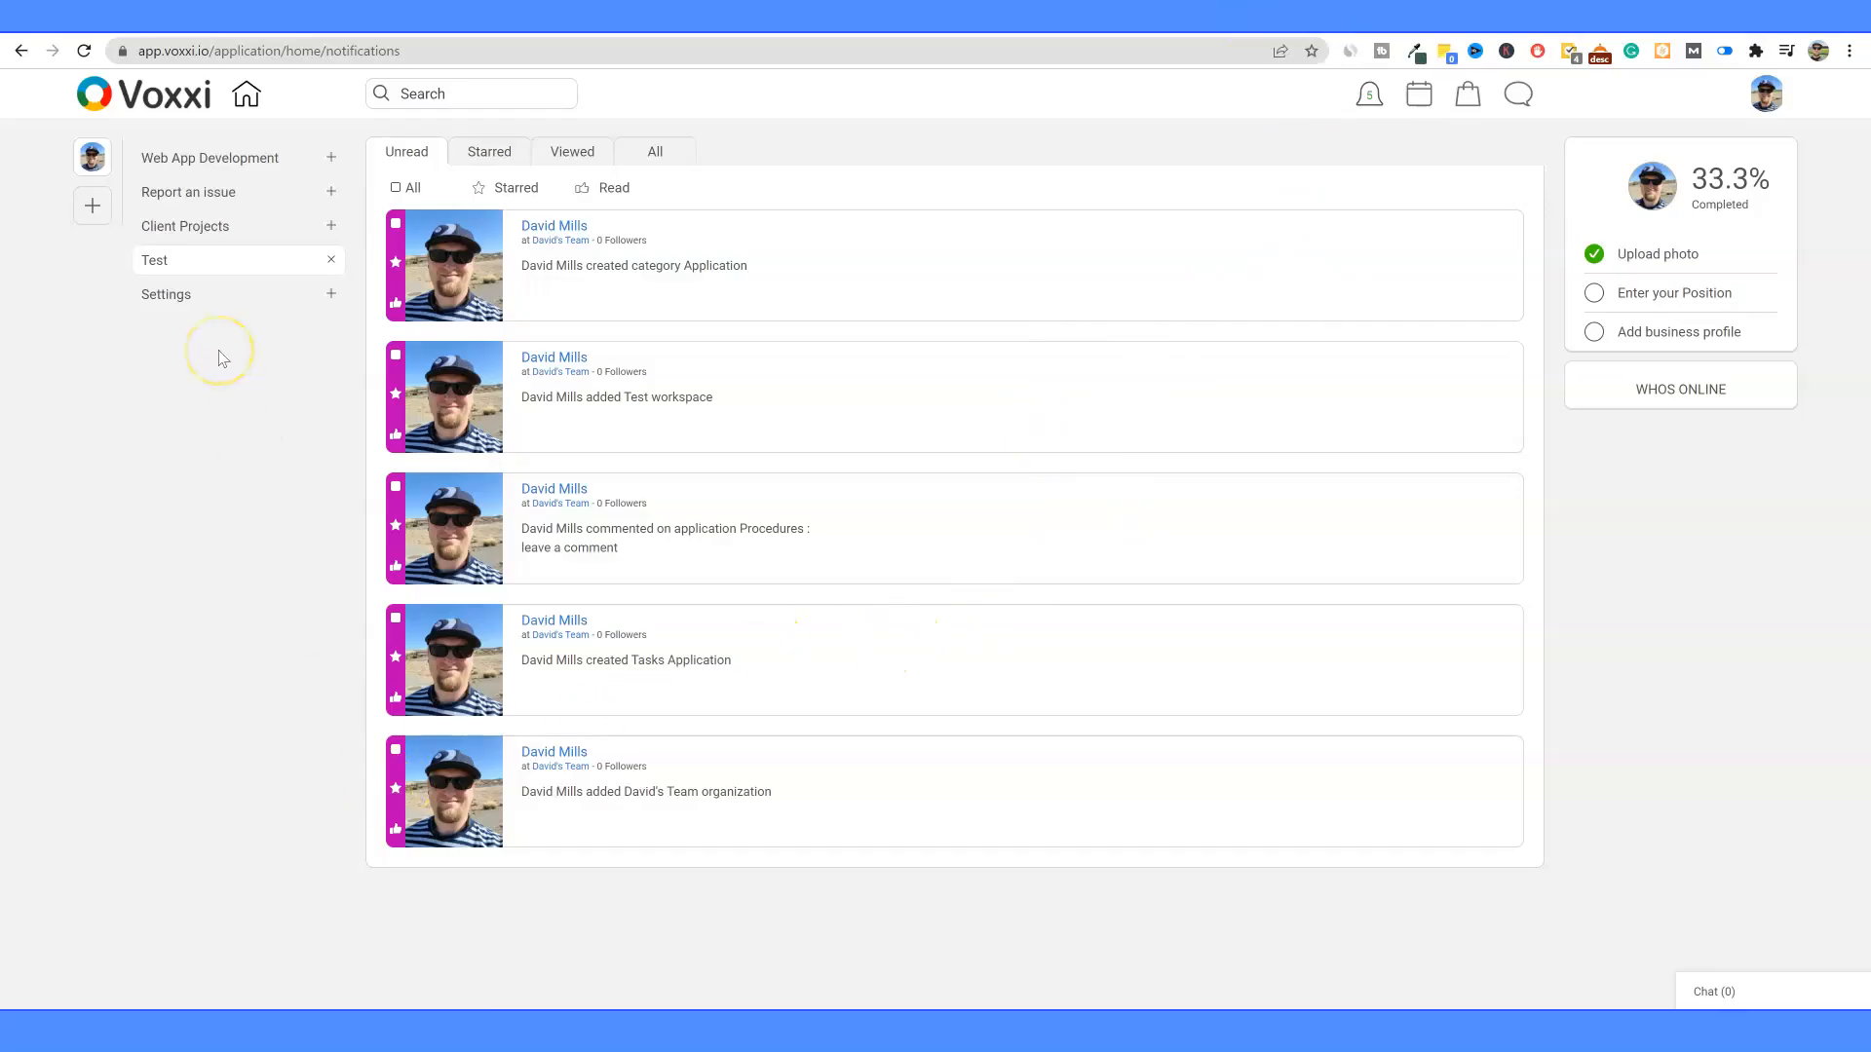
Step: Look at the options available for the user account and at the chat contacts
left_click(1761, 101)
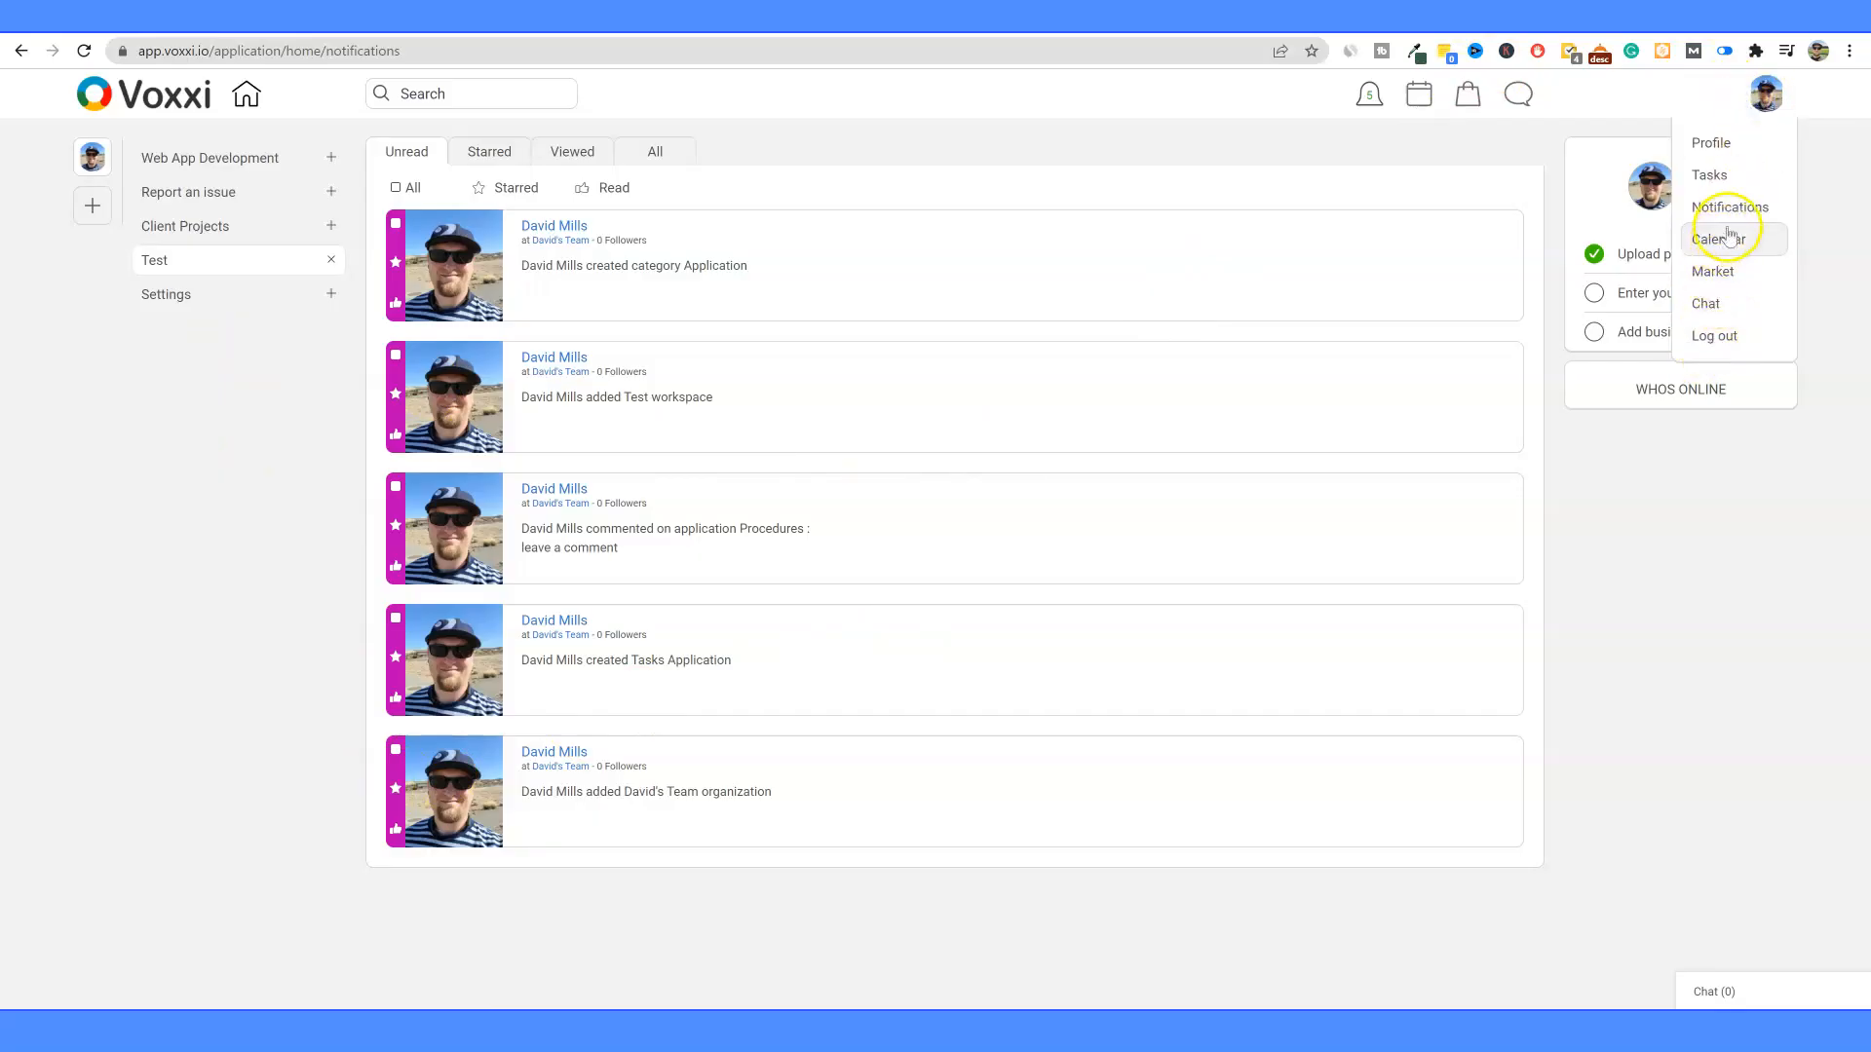
left_click(1721, 497)
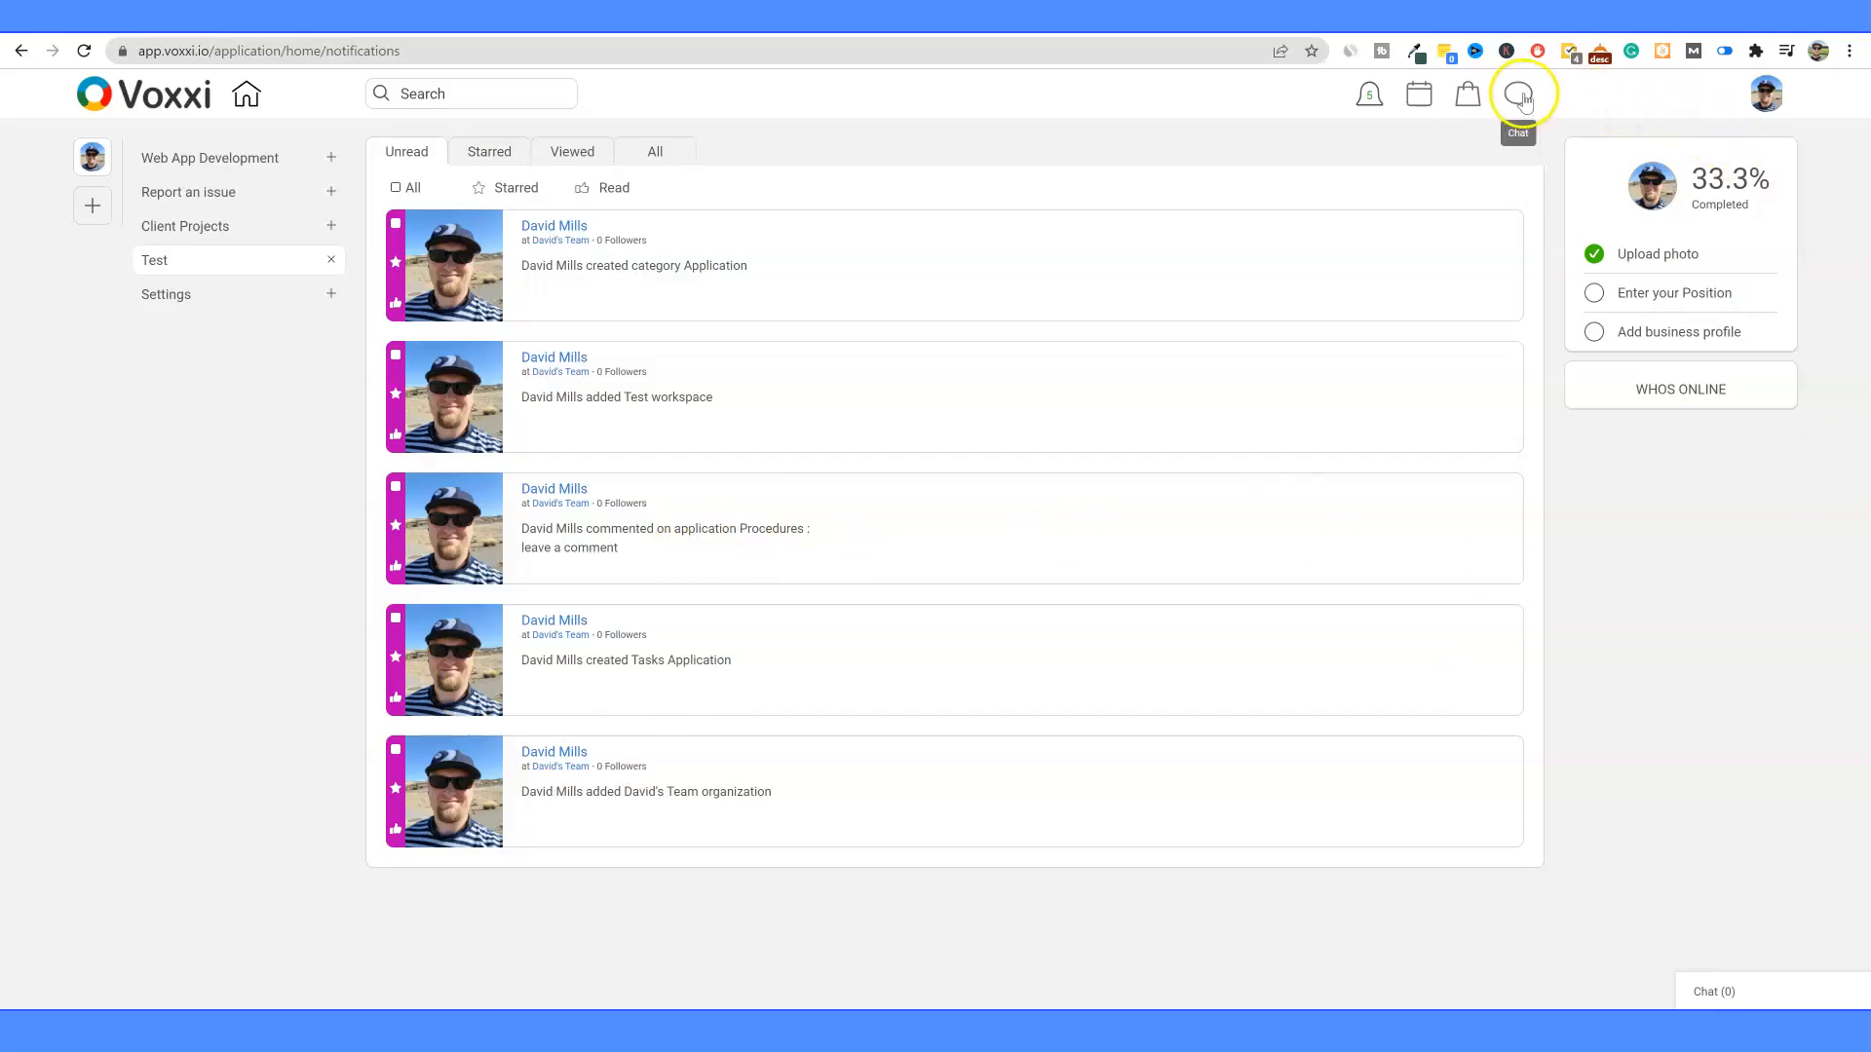
left_click(1522, 97)
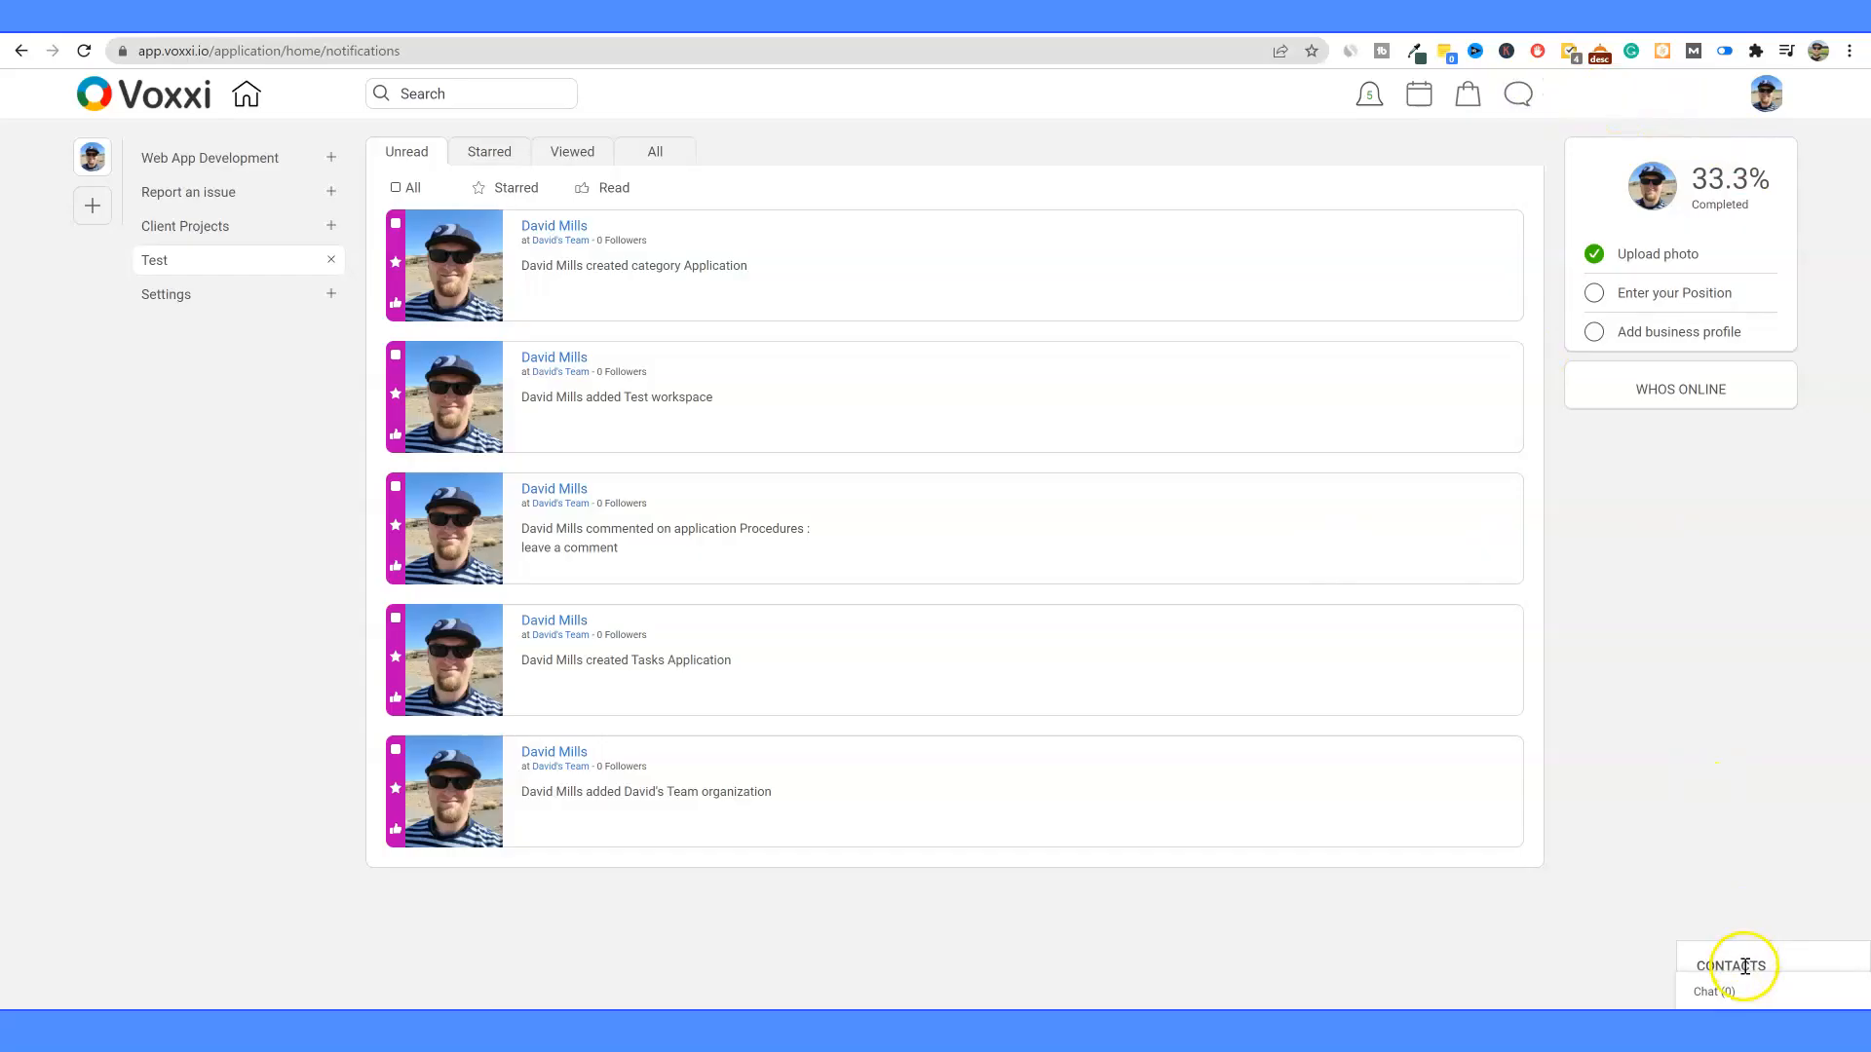
left_click(1720, 1000)
left_click(1717, 996)
Step: Look over the scheduled items in the February 2022 month calendar
left_click(1418, 100)
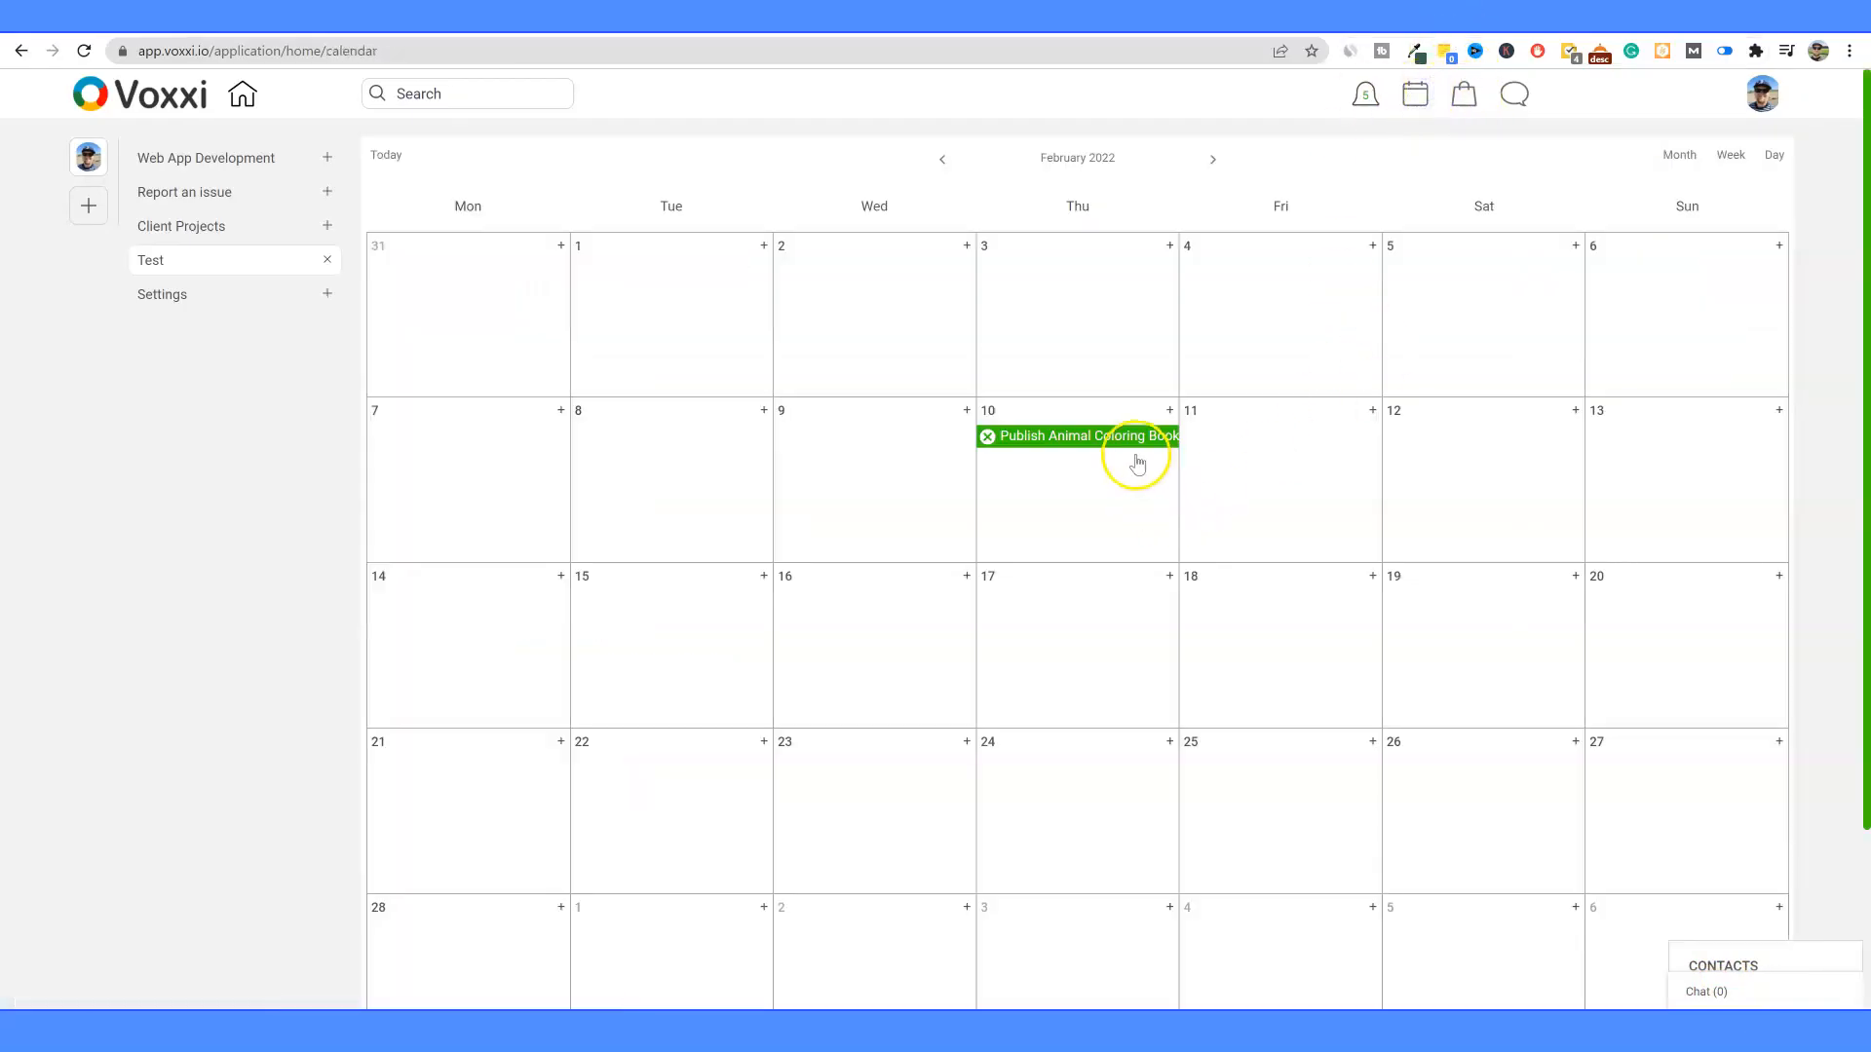
scroll(869, 702, "down", 2)
scroll(877, 698, "up", 2)
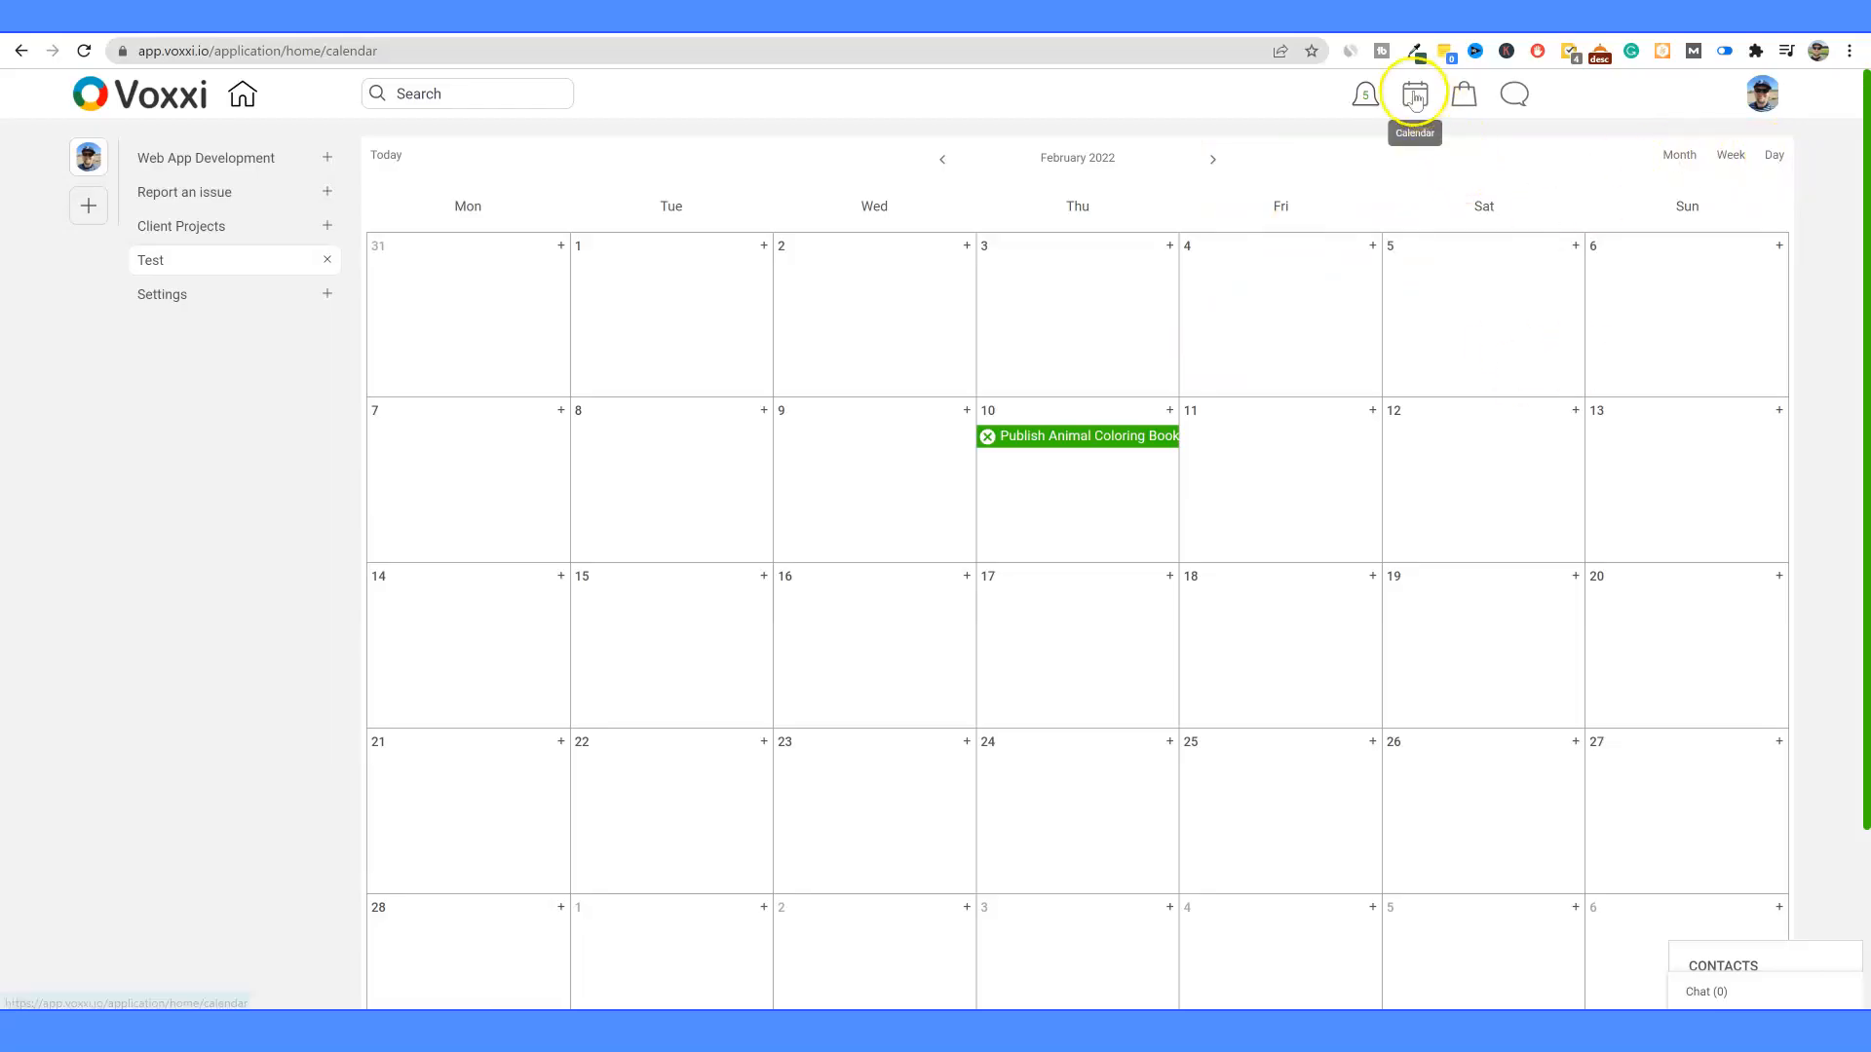
Step: Browse the market's ready-made workspace packs across the categories from Marketing & PR to Software Development
left_click(1465, 101)
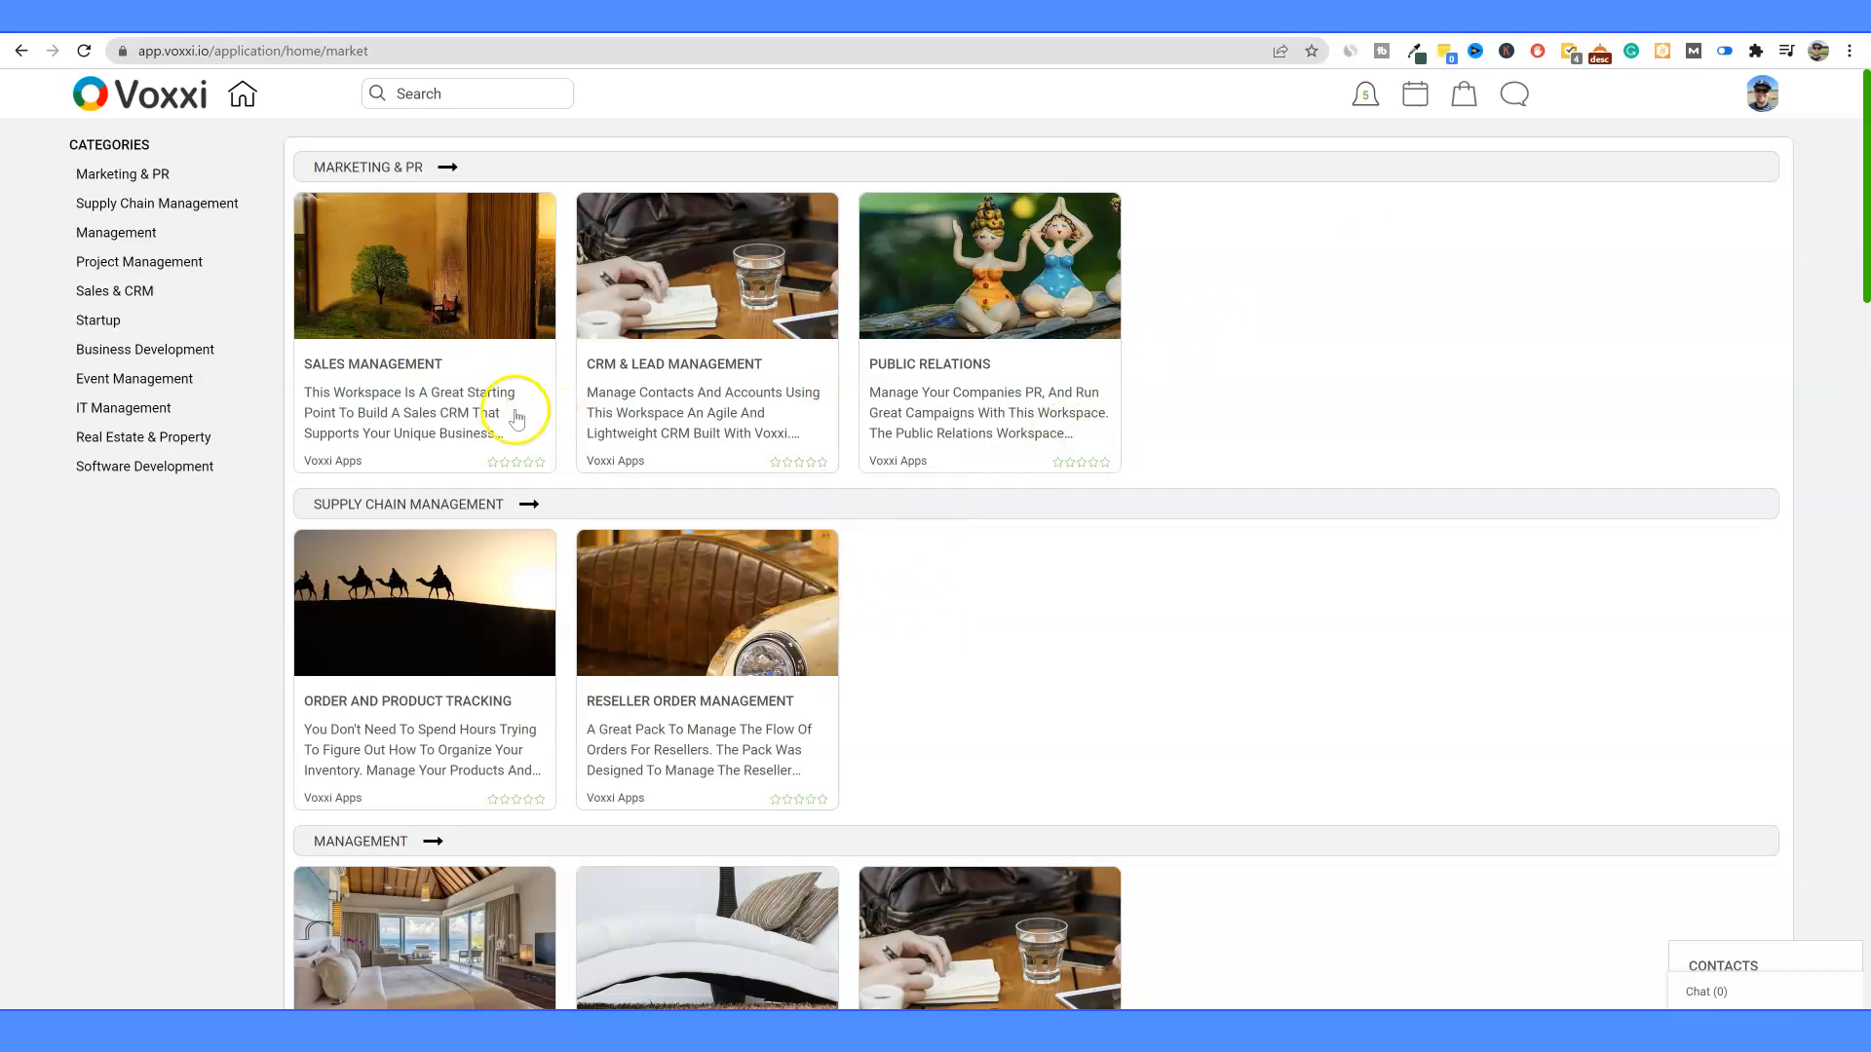
scroll(517, 417, "down", 2)
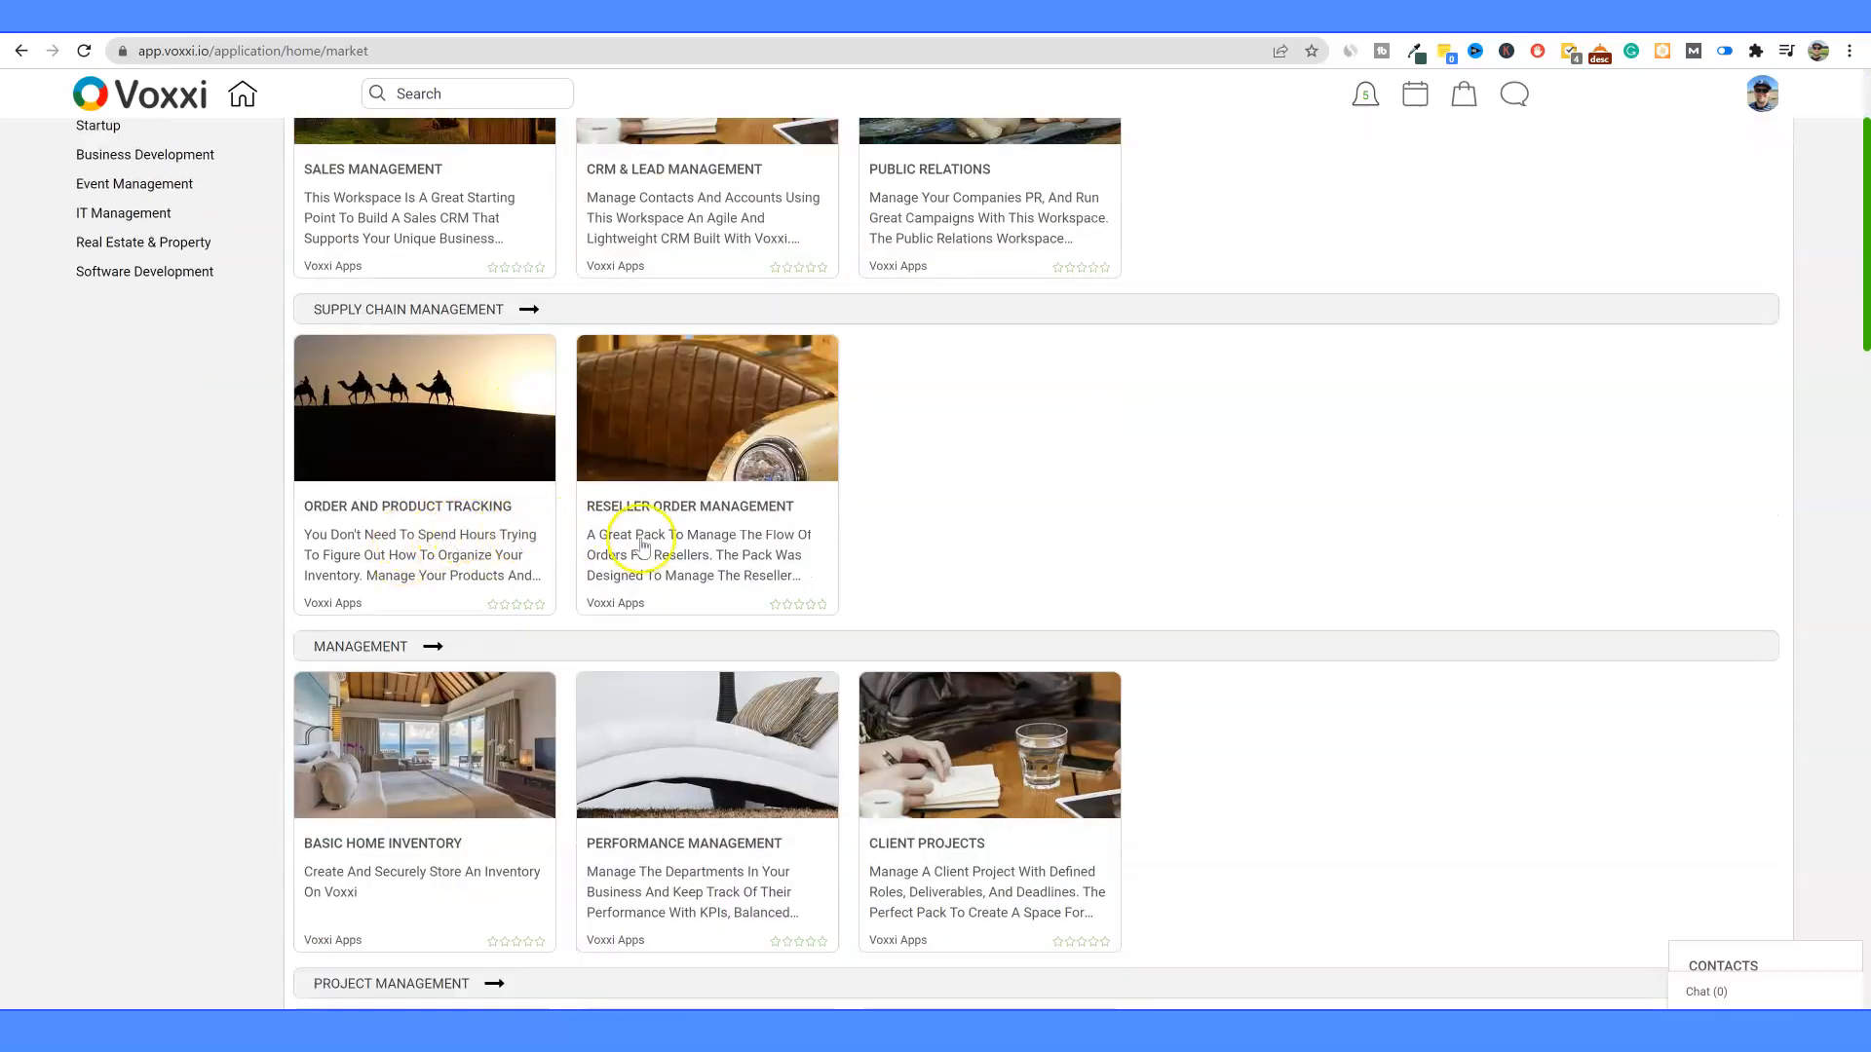
scroll(758, 527, "down", 3)
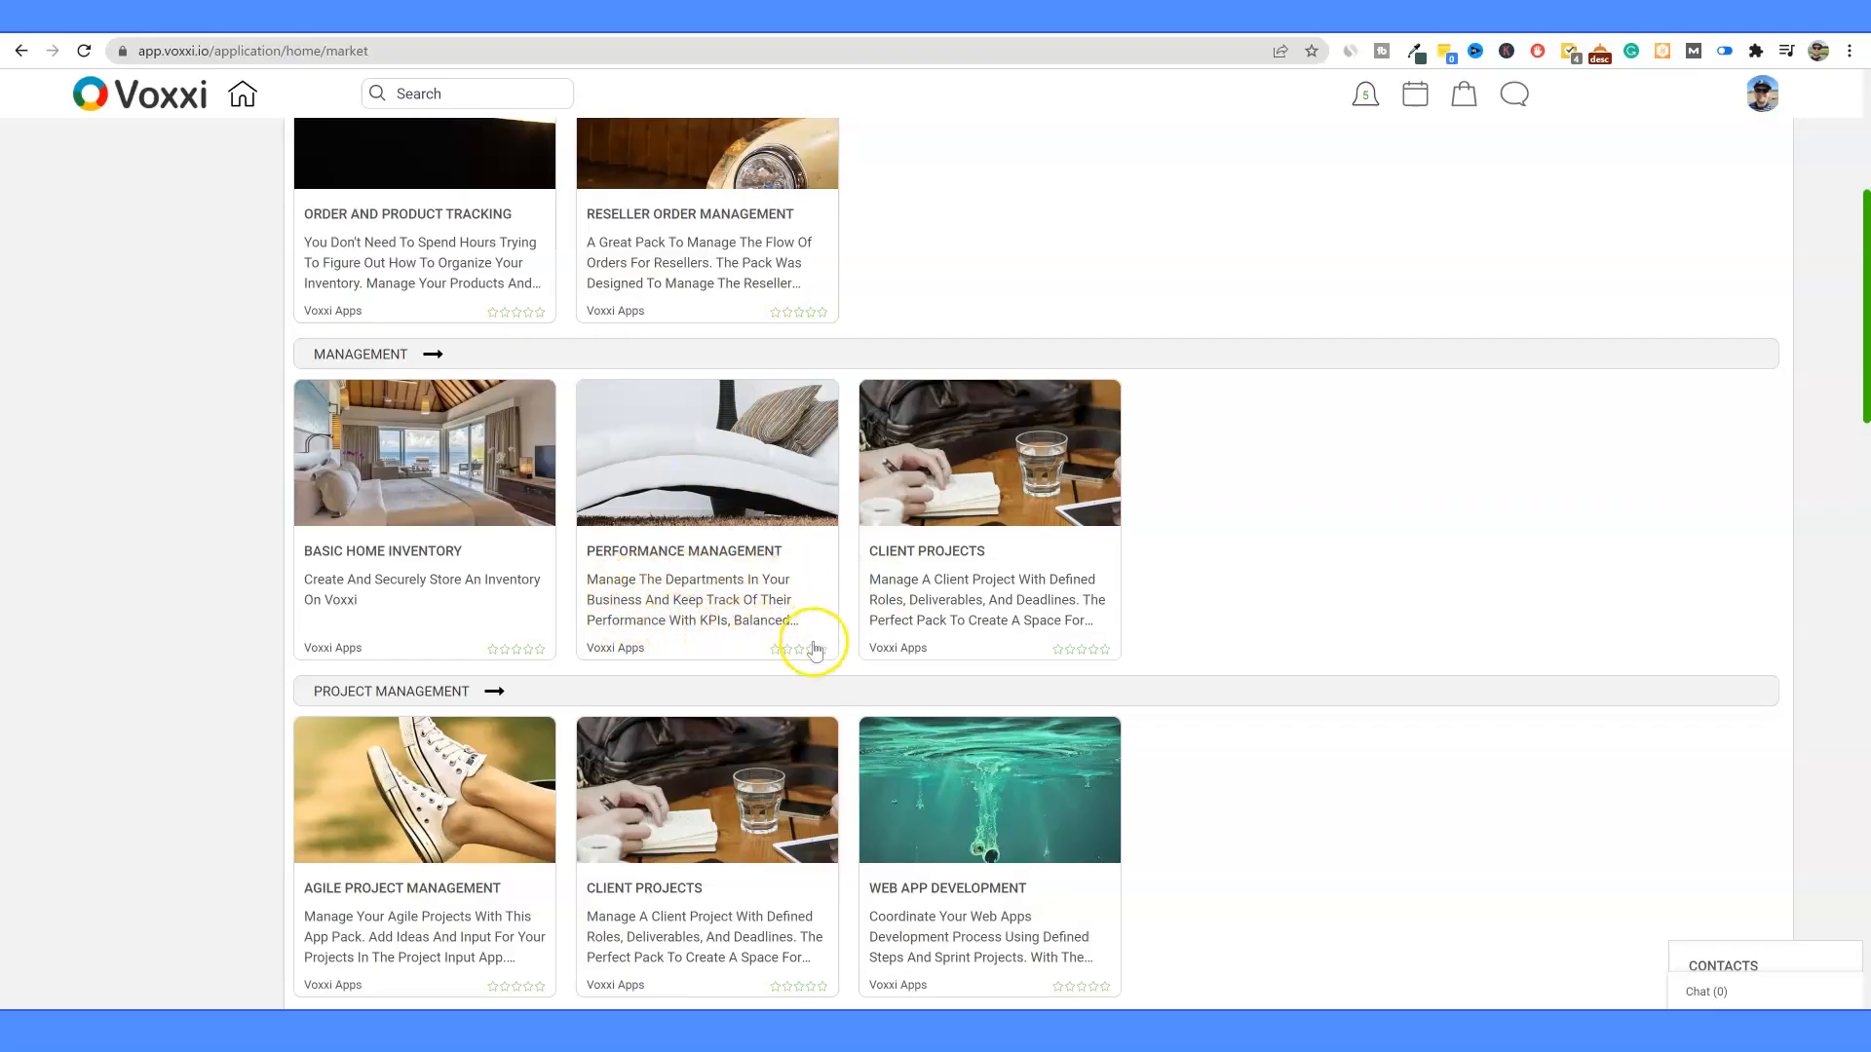
scroll(814, 639, "down", 2)
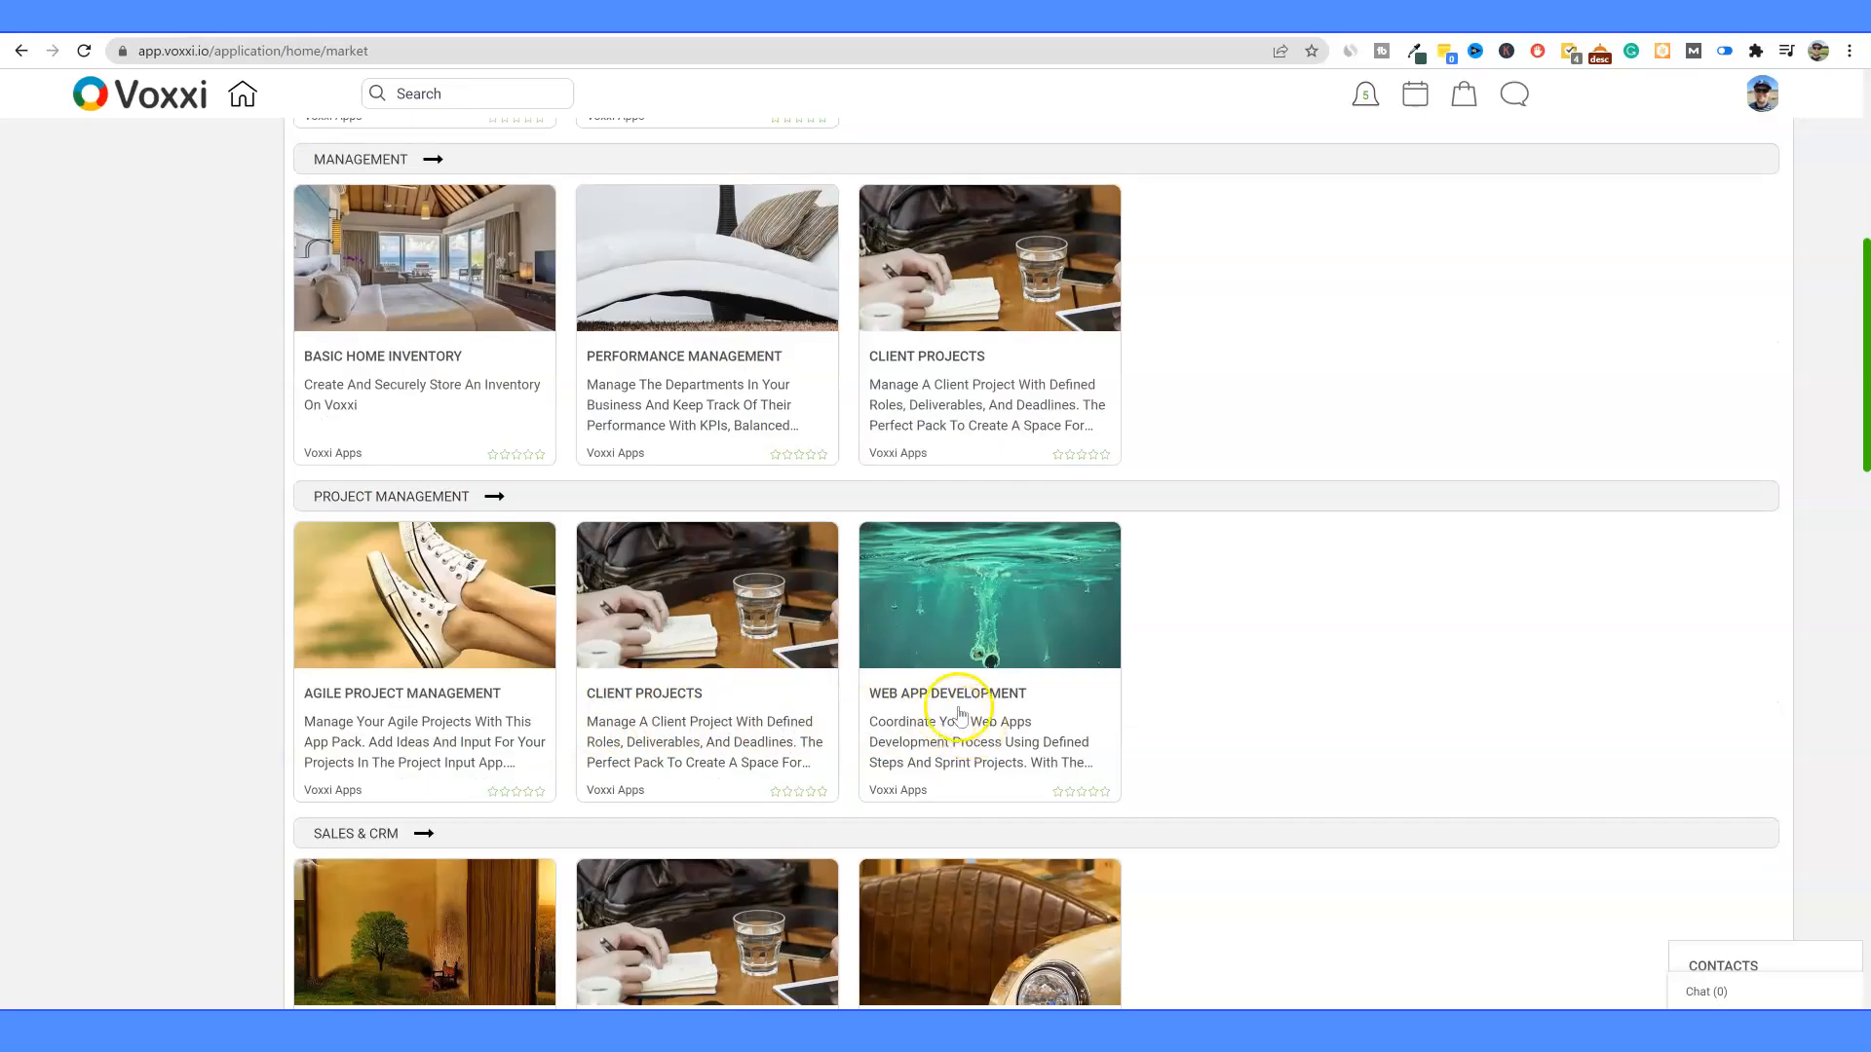
scroll(959, 714, "down", 5)
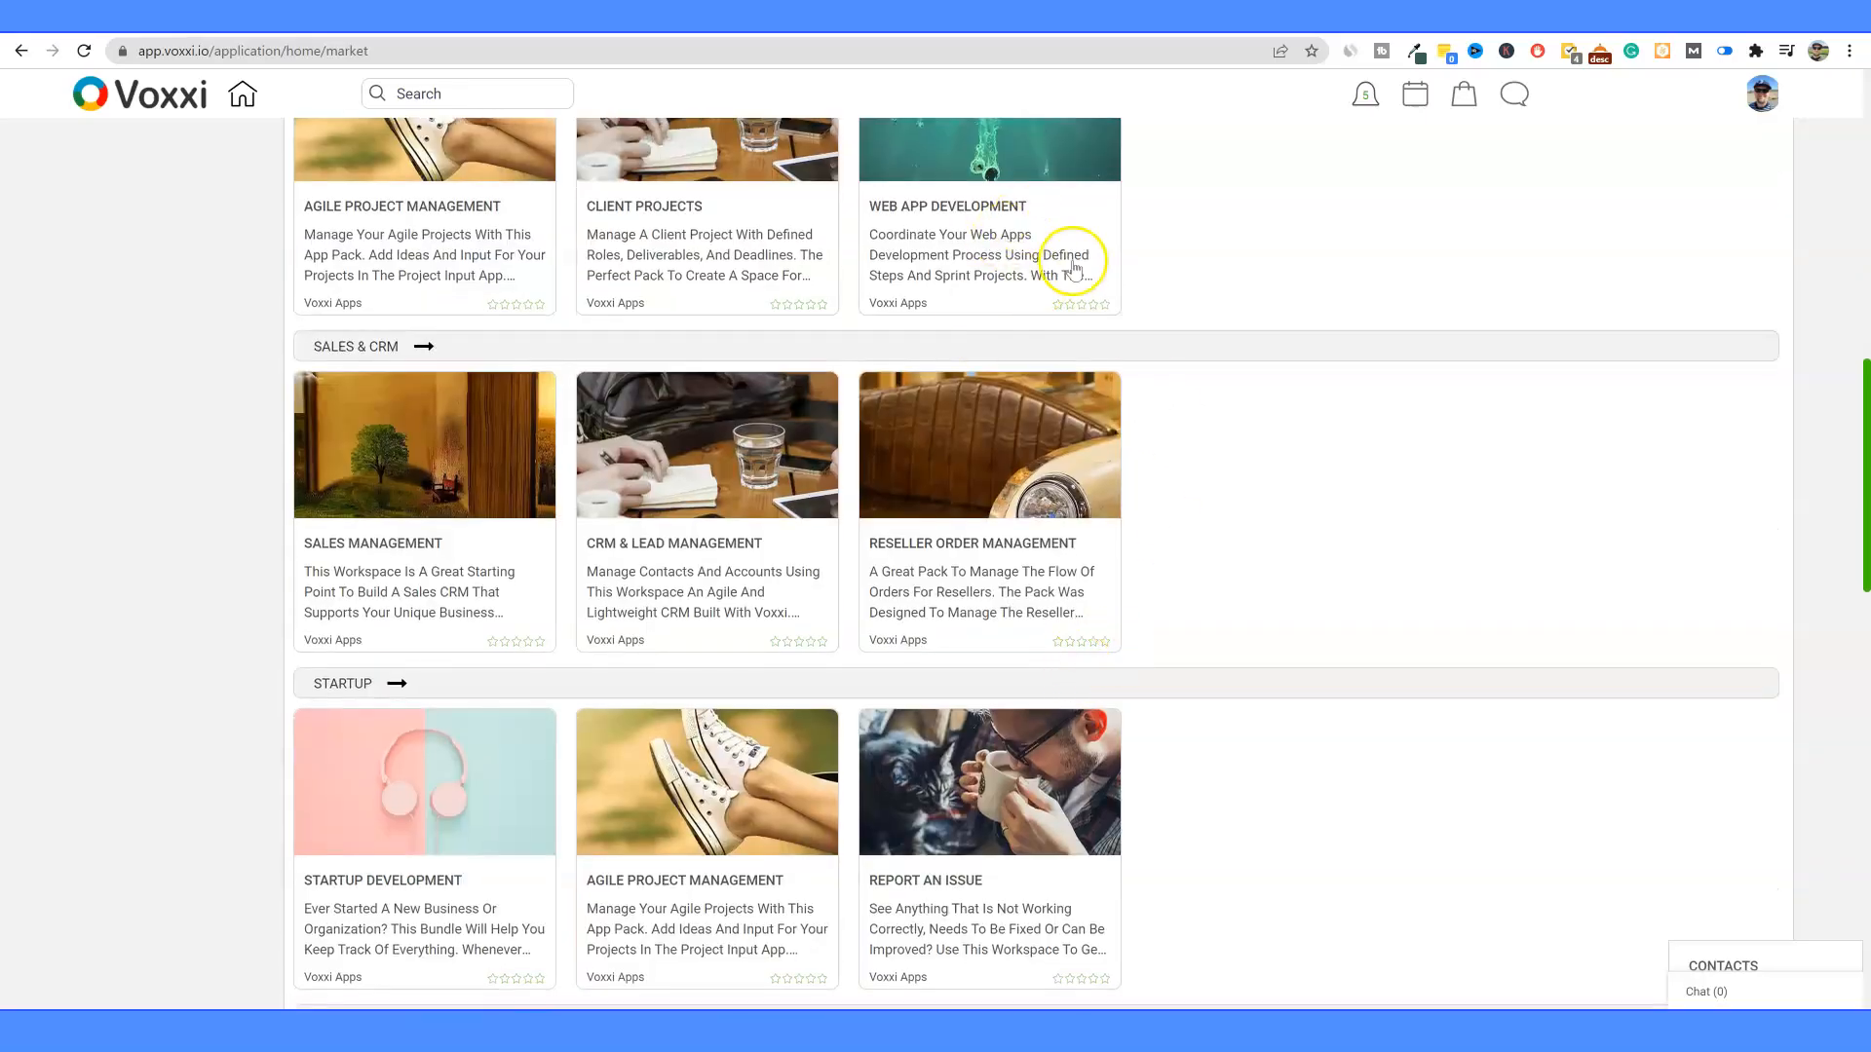
scroll(1049, 653, "down", 1)
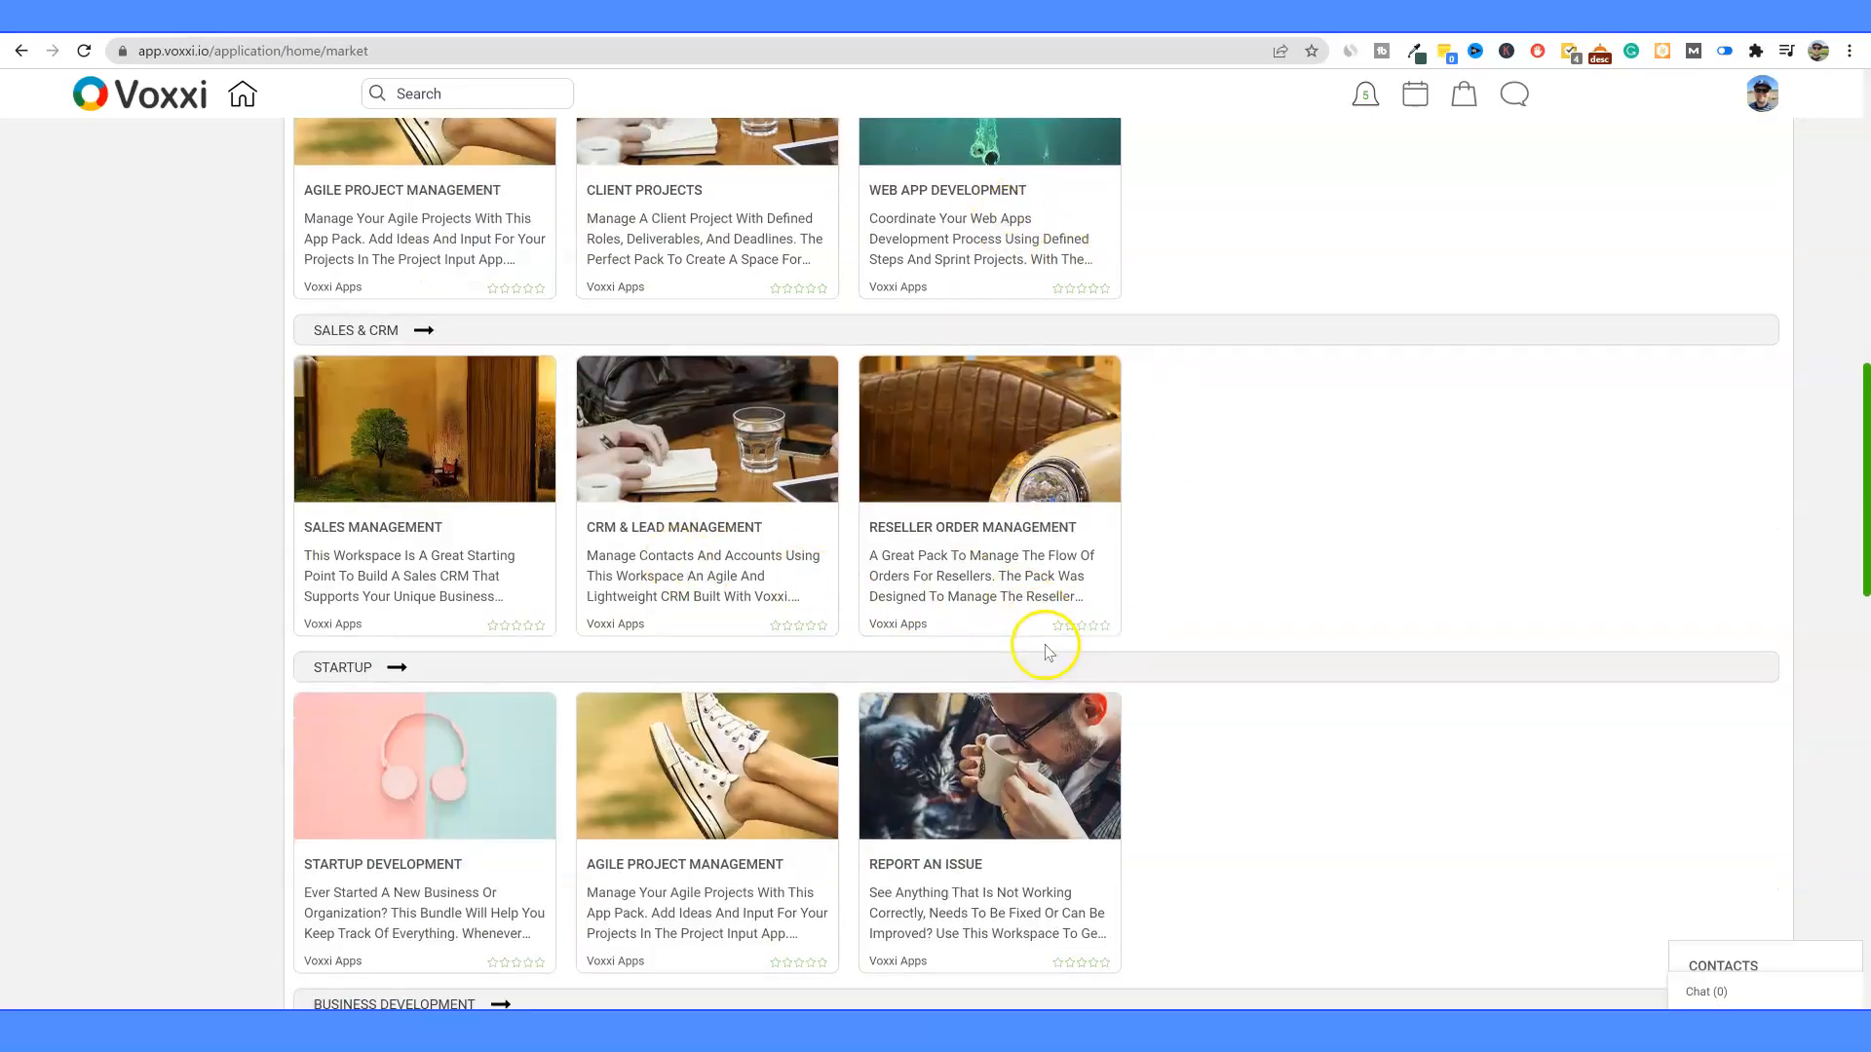
scroll(1049, 653, "down", 3)
scroll(477, 653, "down", 2)
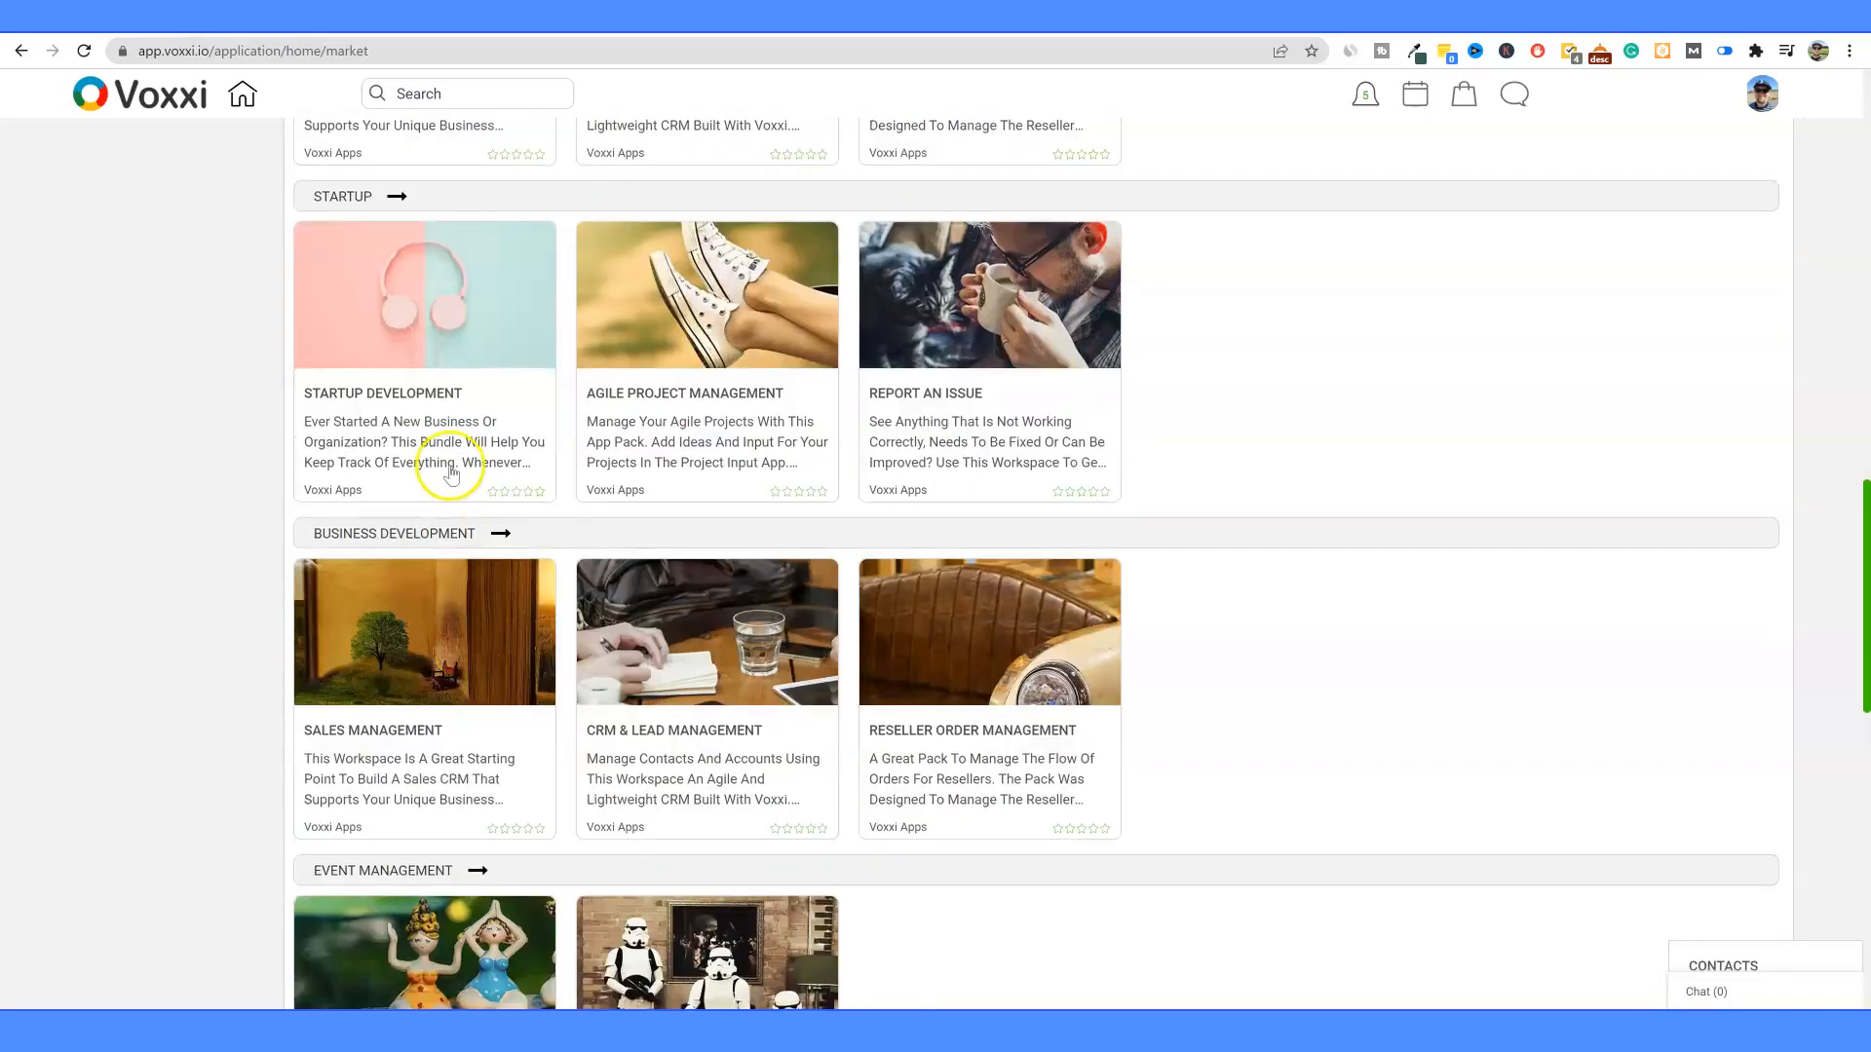
scroll(1014, 785, "down", 10)
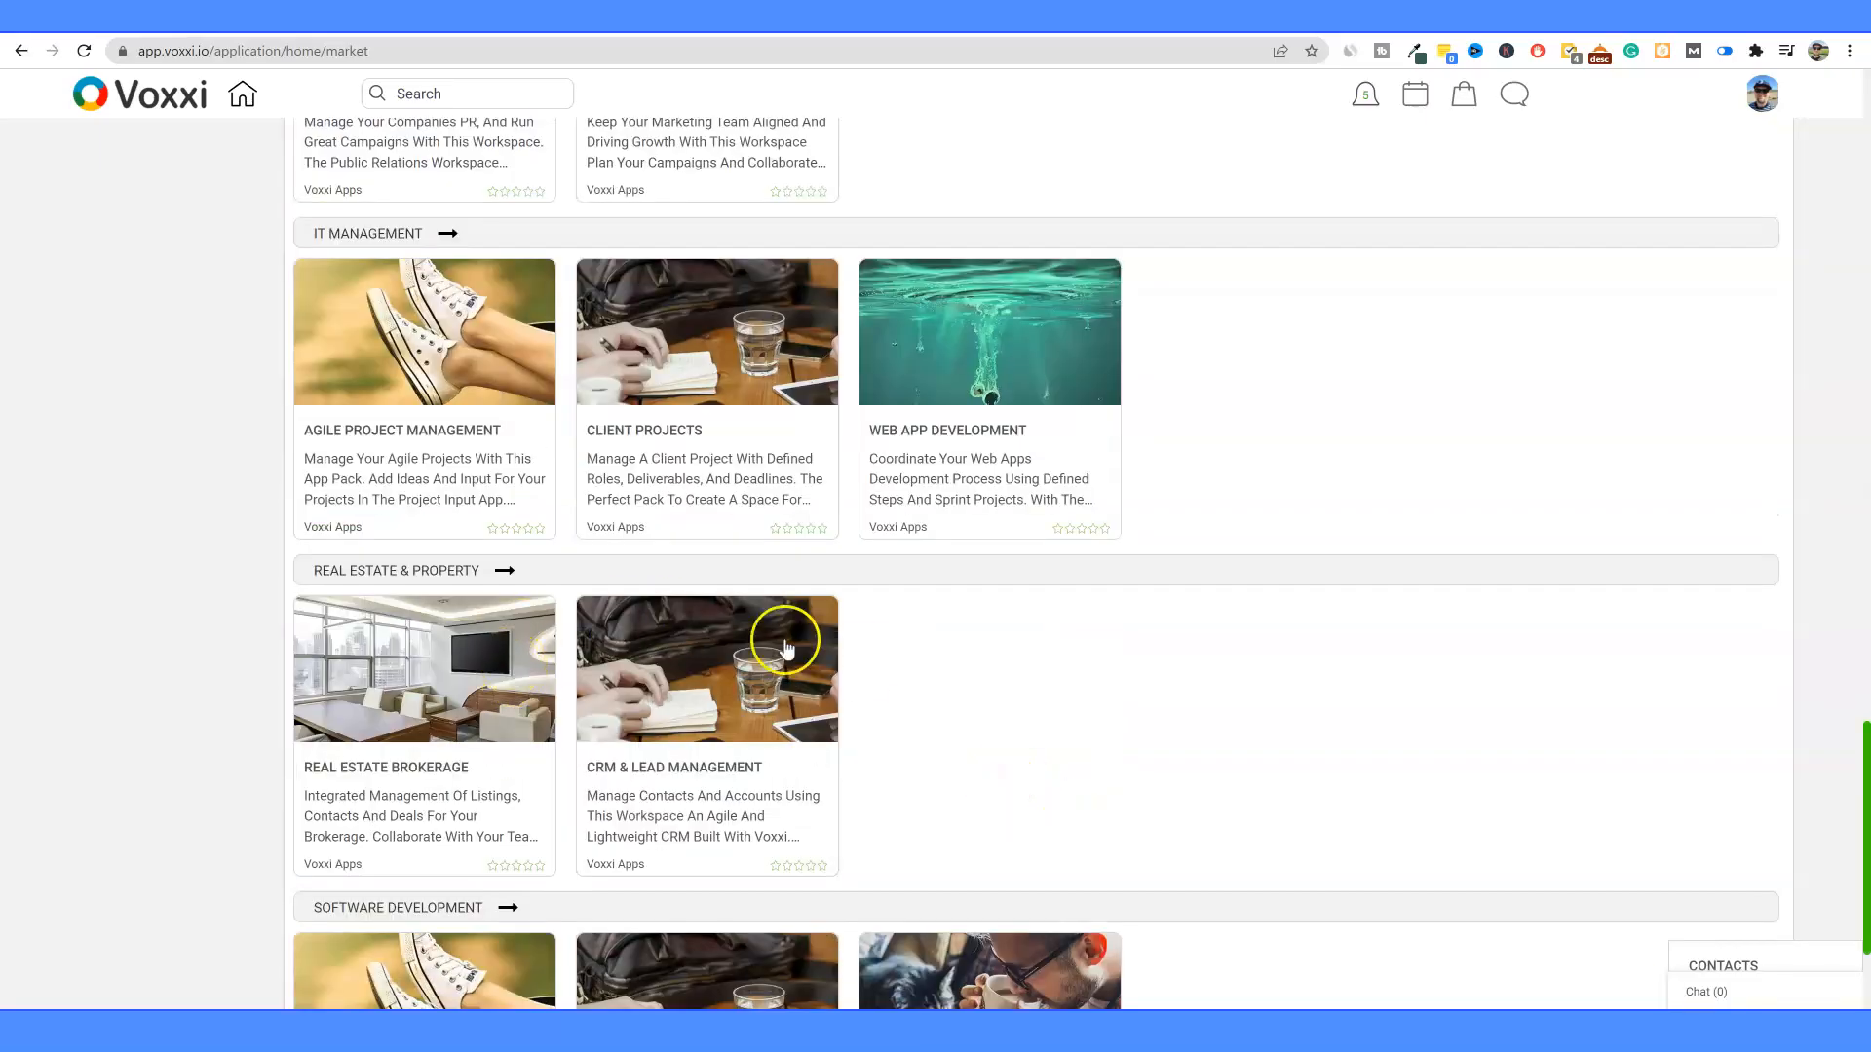
scroll(981, 773, "down", 2)
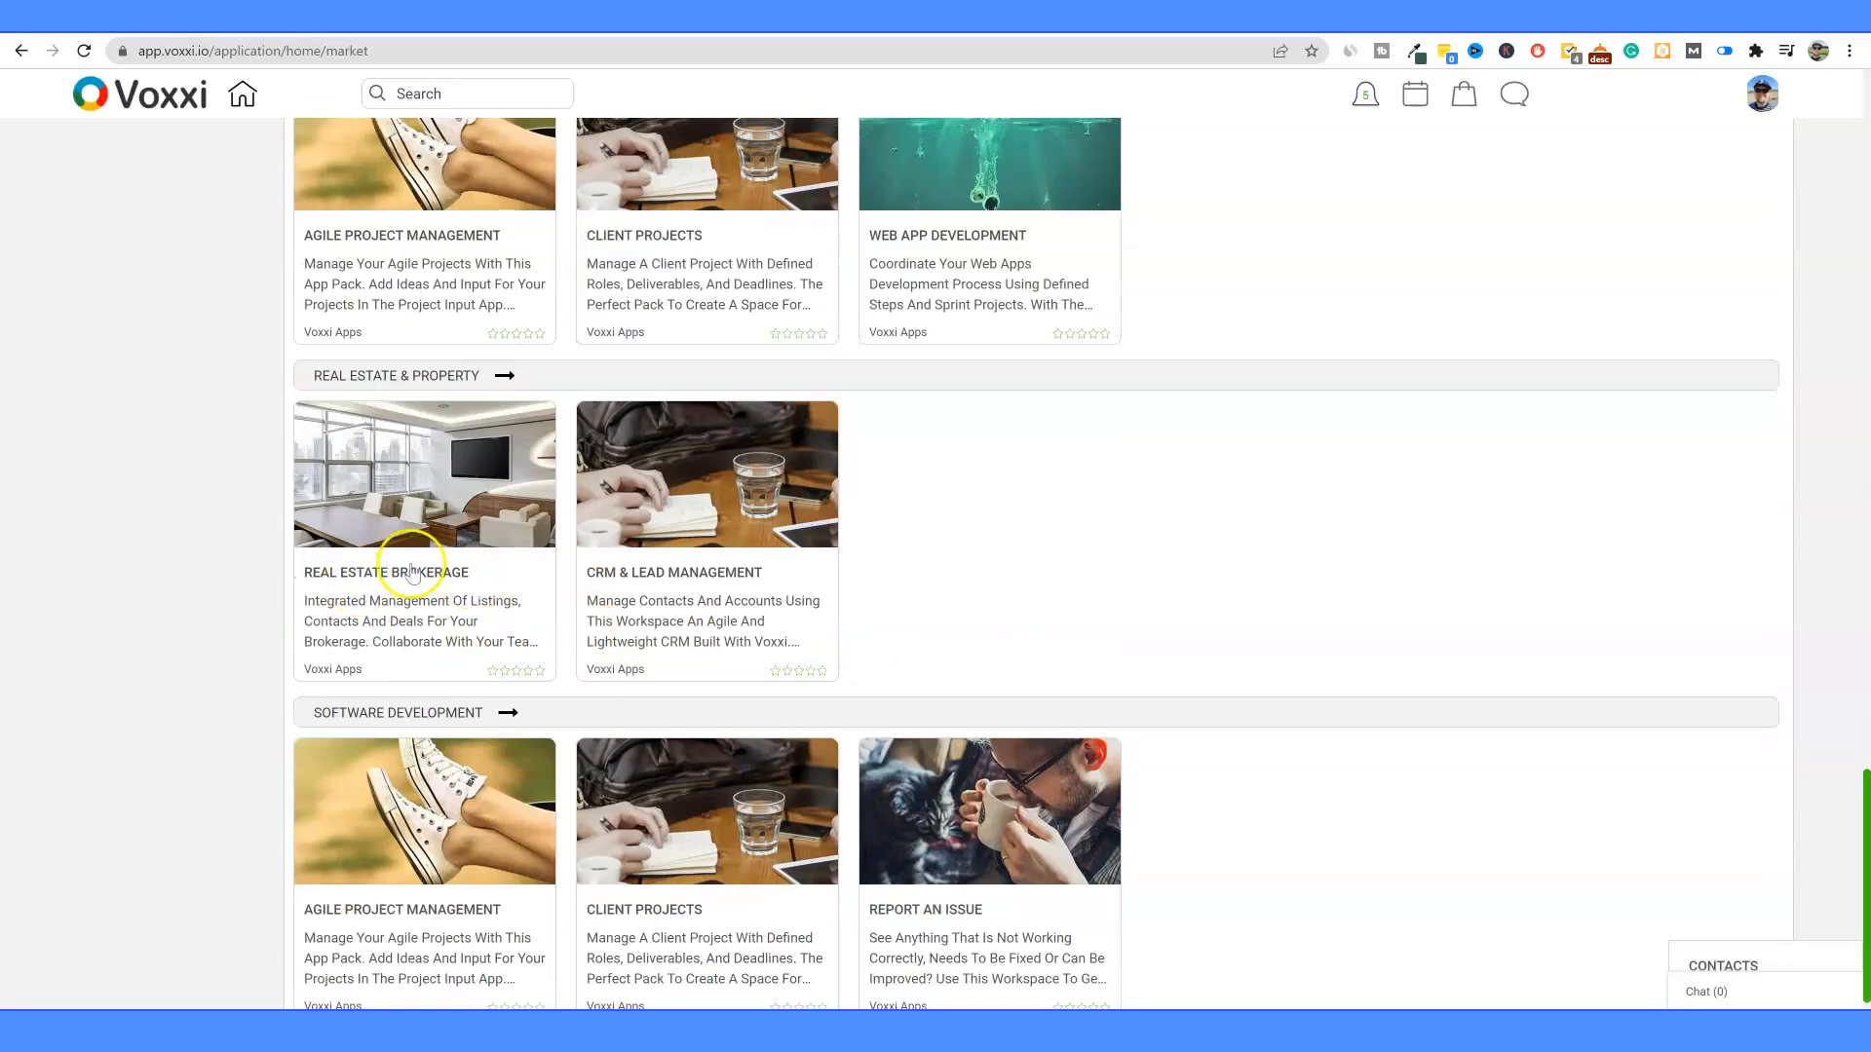
scroll(866, 778, "up", 4)
scroll(866, 777, "up", 15)
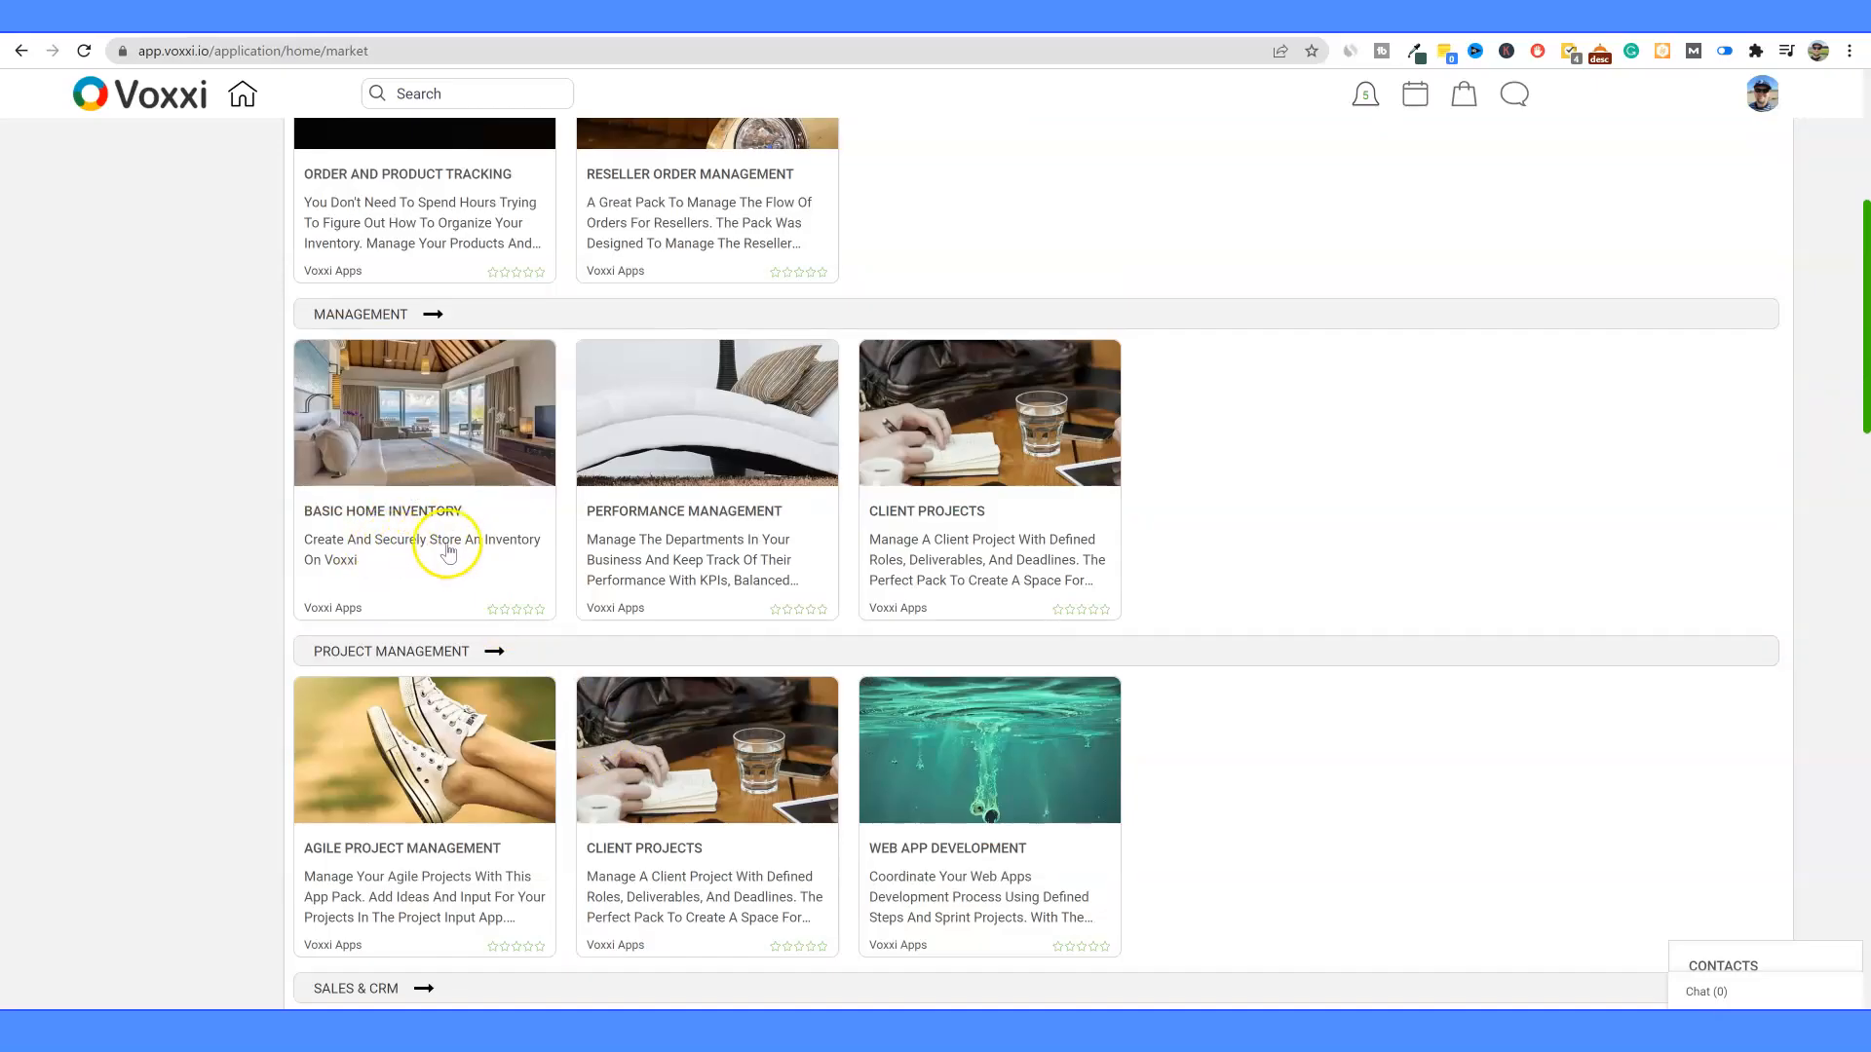
scroll(387, 588, "up", 1)
scroll(387, 588, "up", 2)
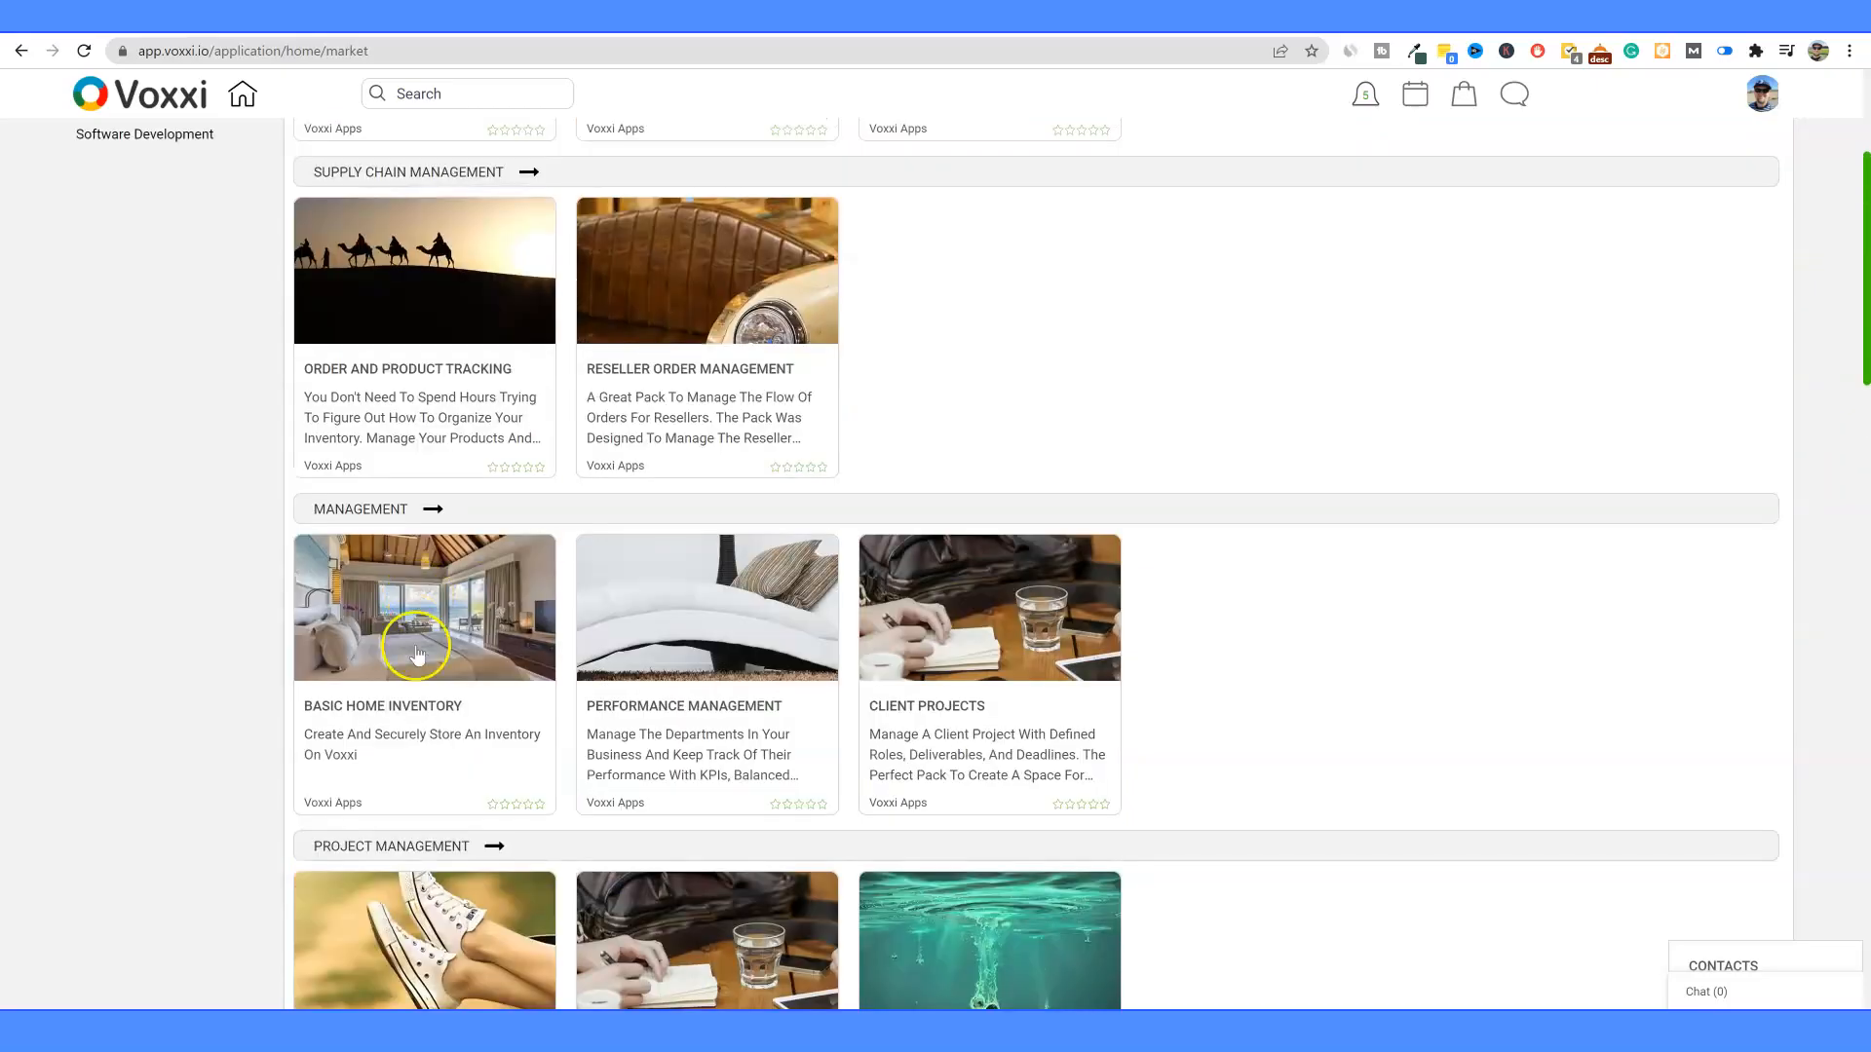
Step: Create a new workspace named Home Inventory in the team's organization from the Basic Home Inventory pack
left_click(411, 638)
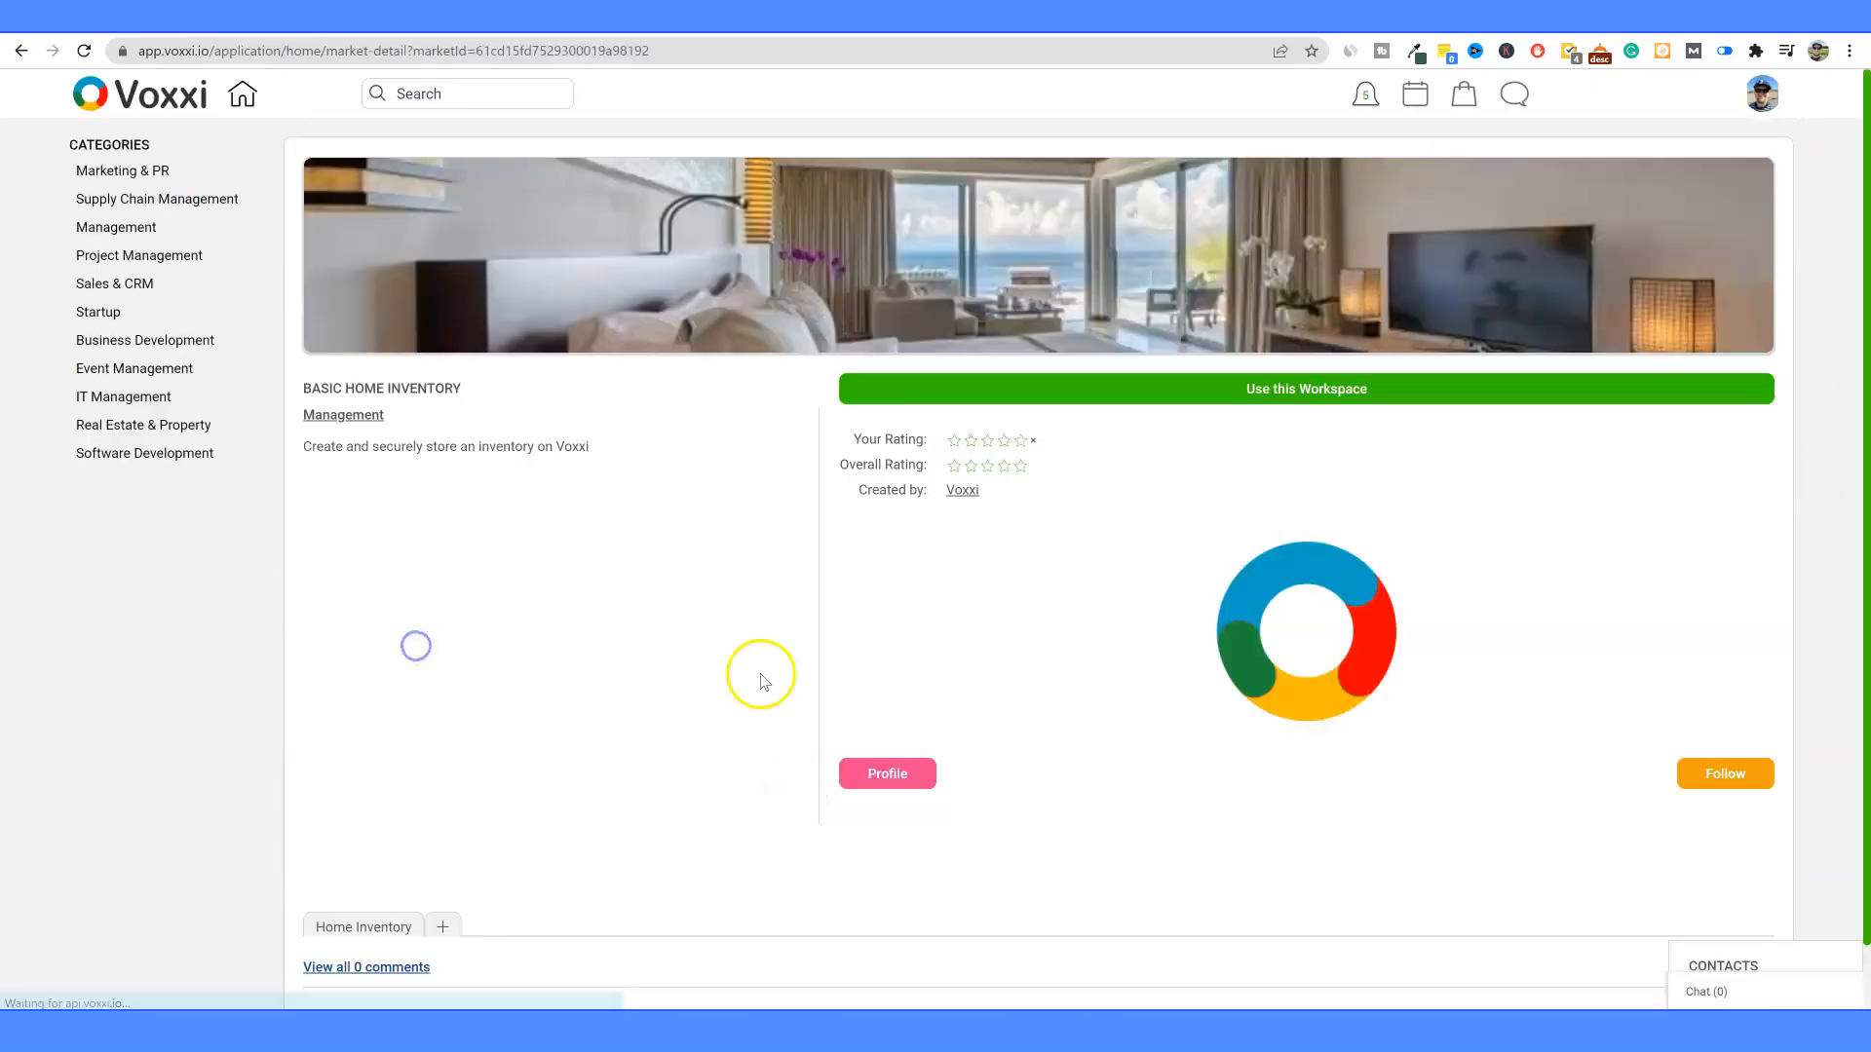
left_click(1342, 394)
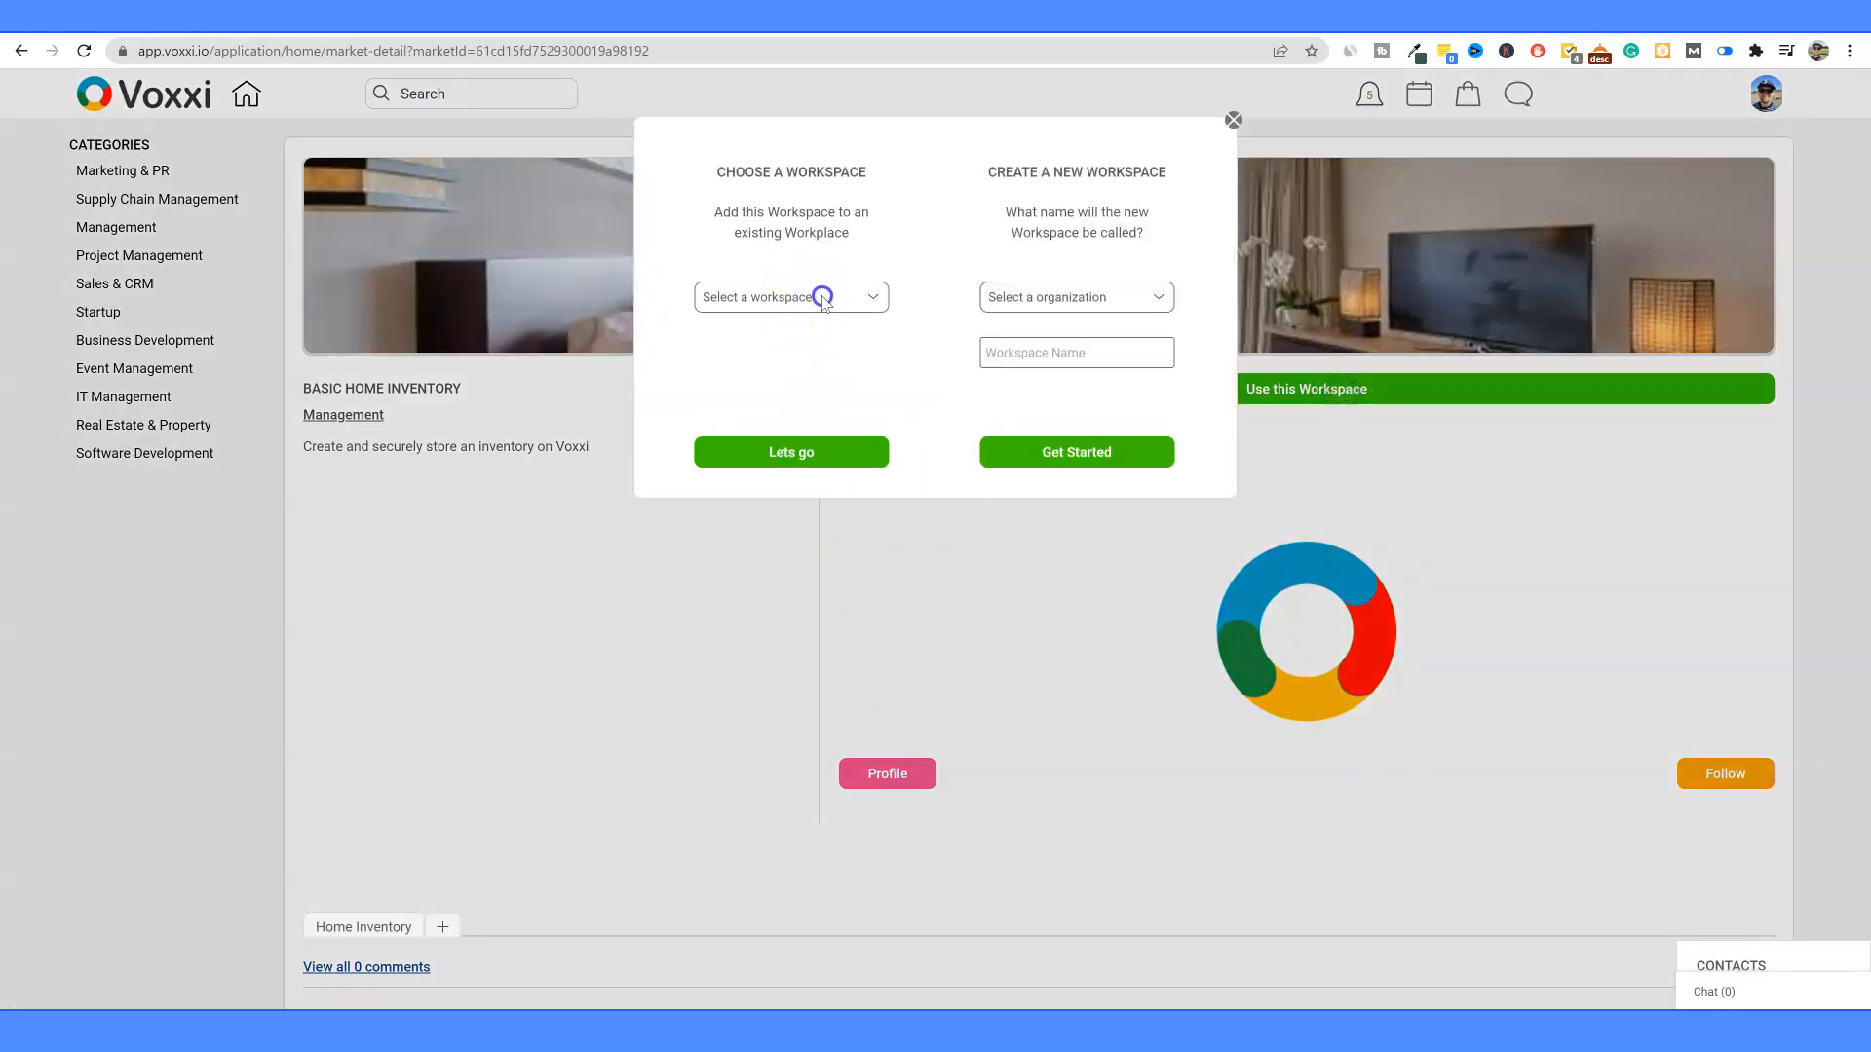
left_click(874, 297)
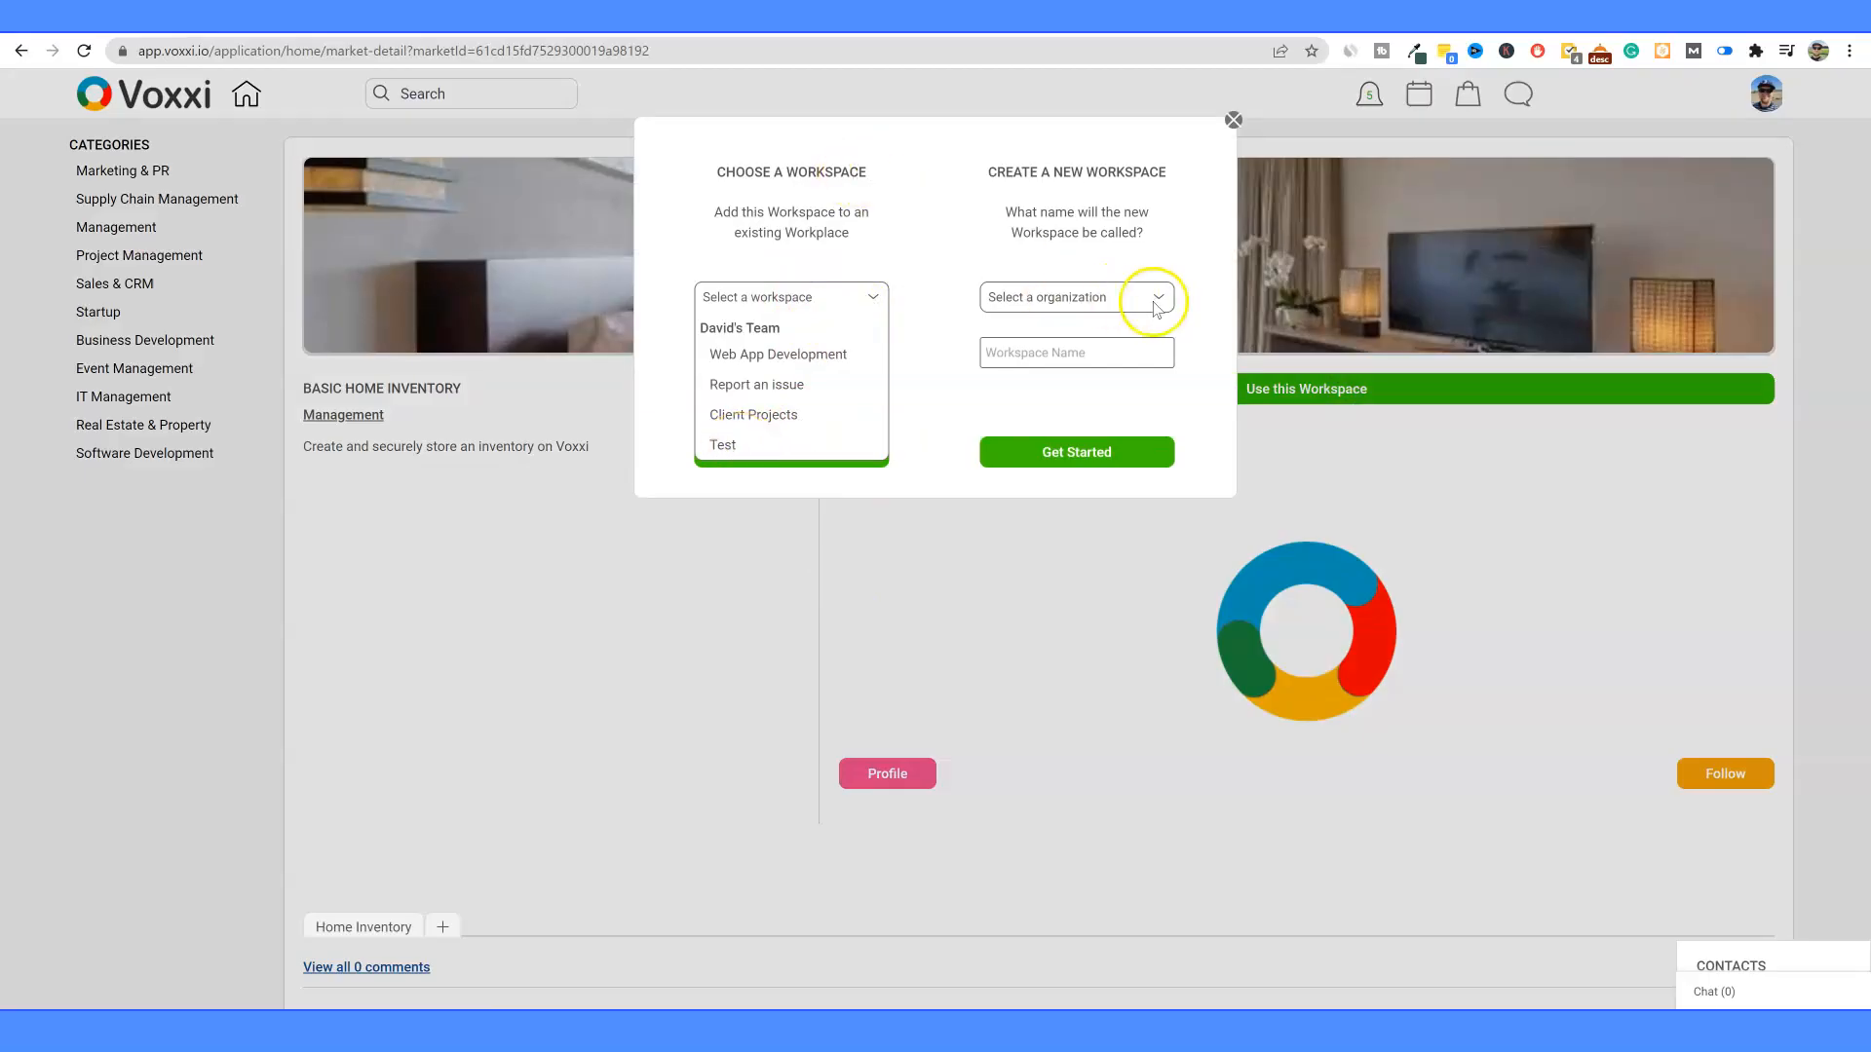
left_click(1049, 353)
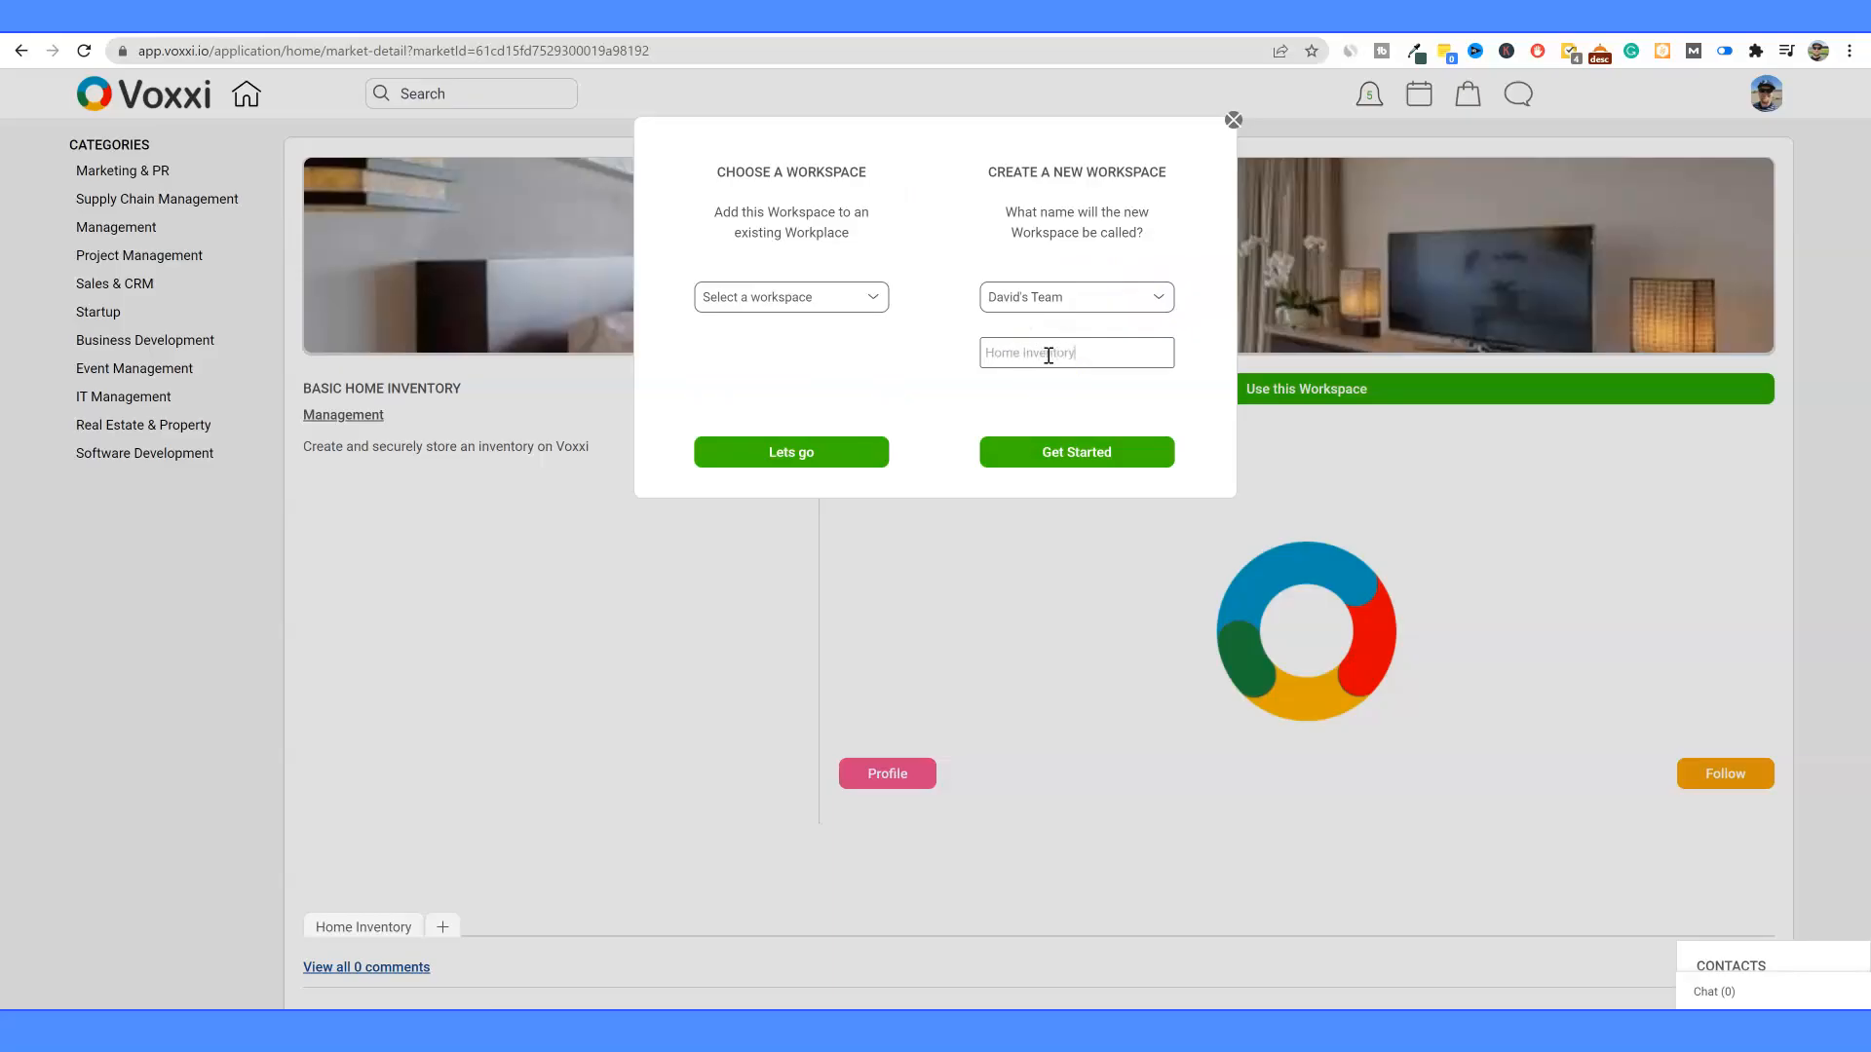
left_click(1089, 455)
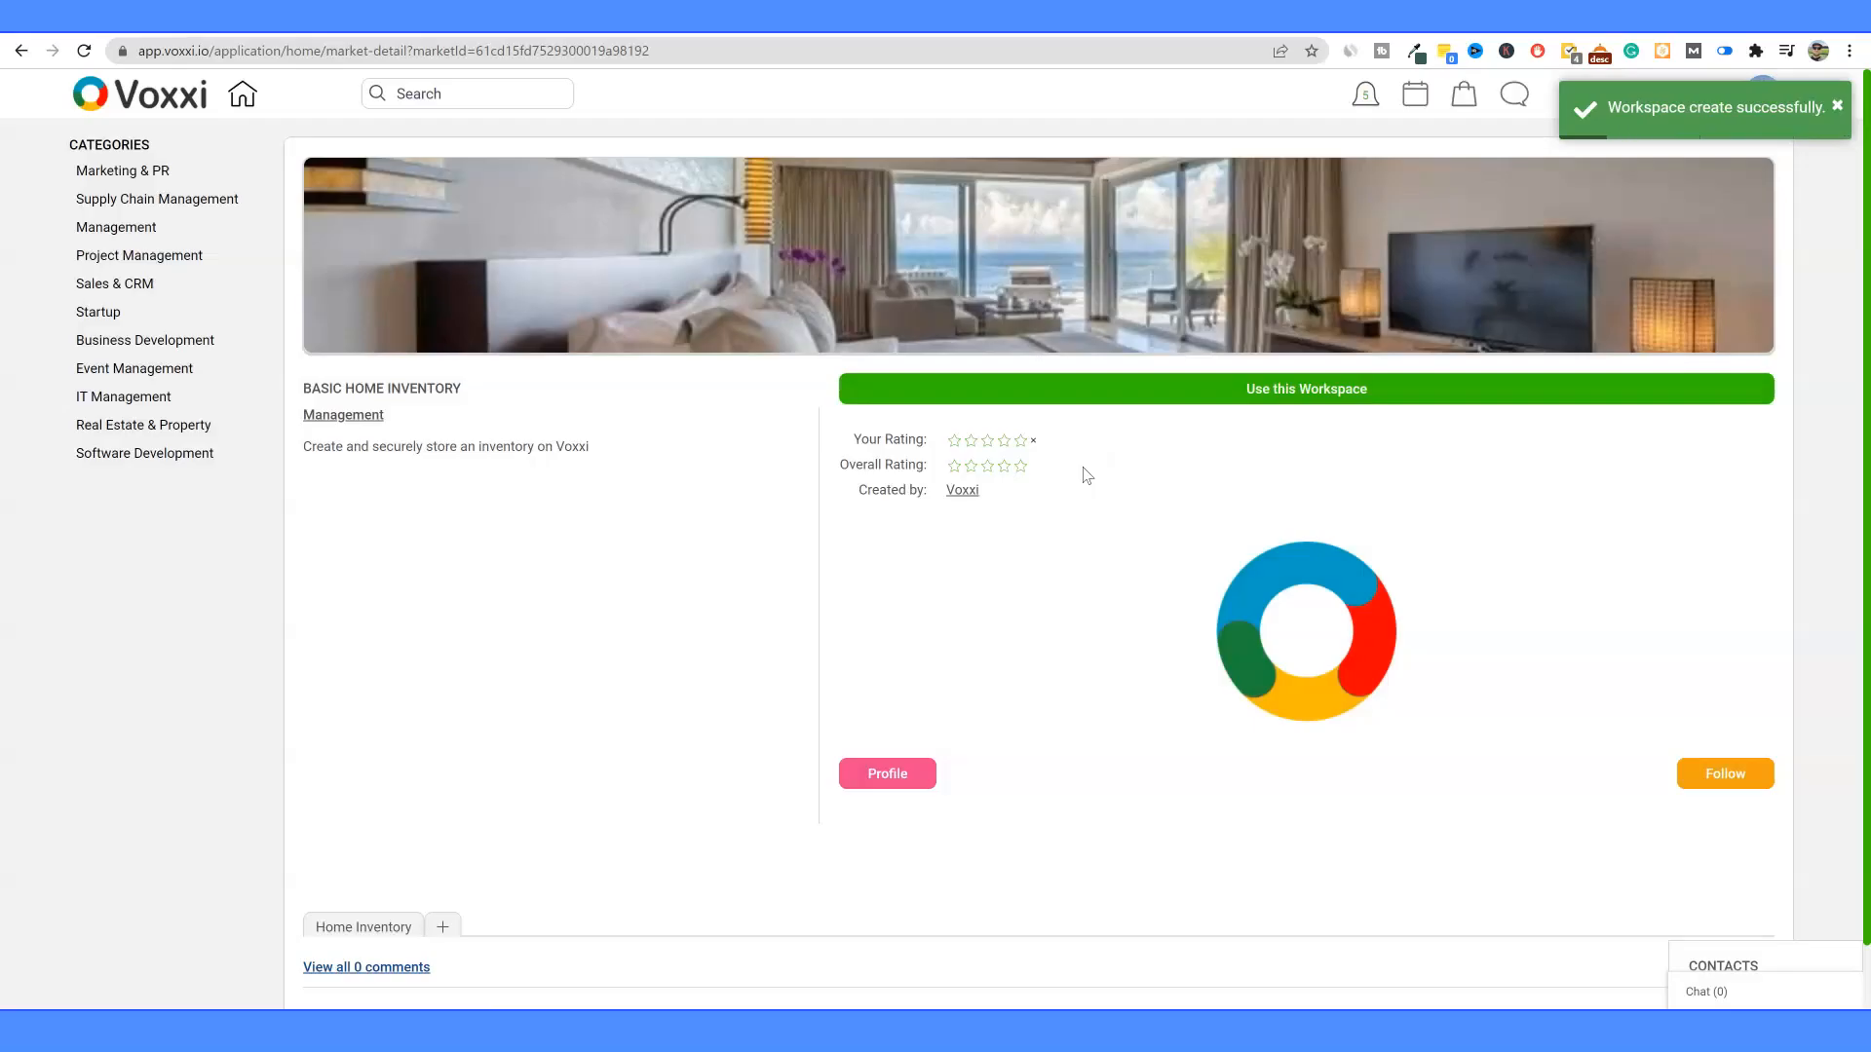
left_click(1094, 487)
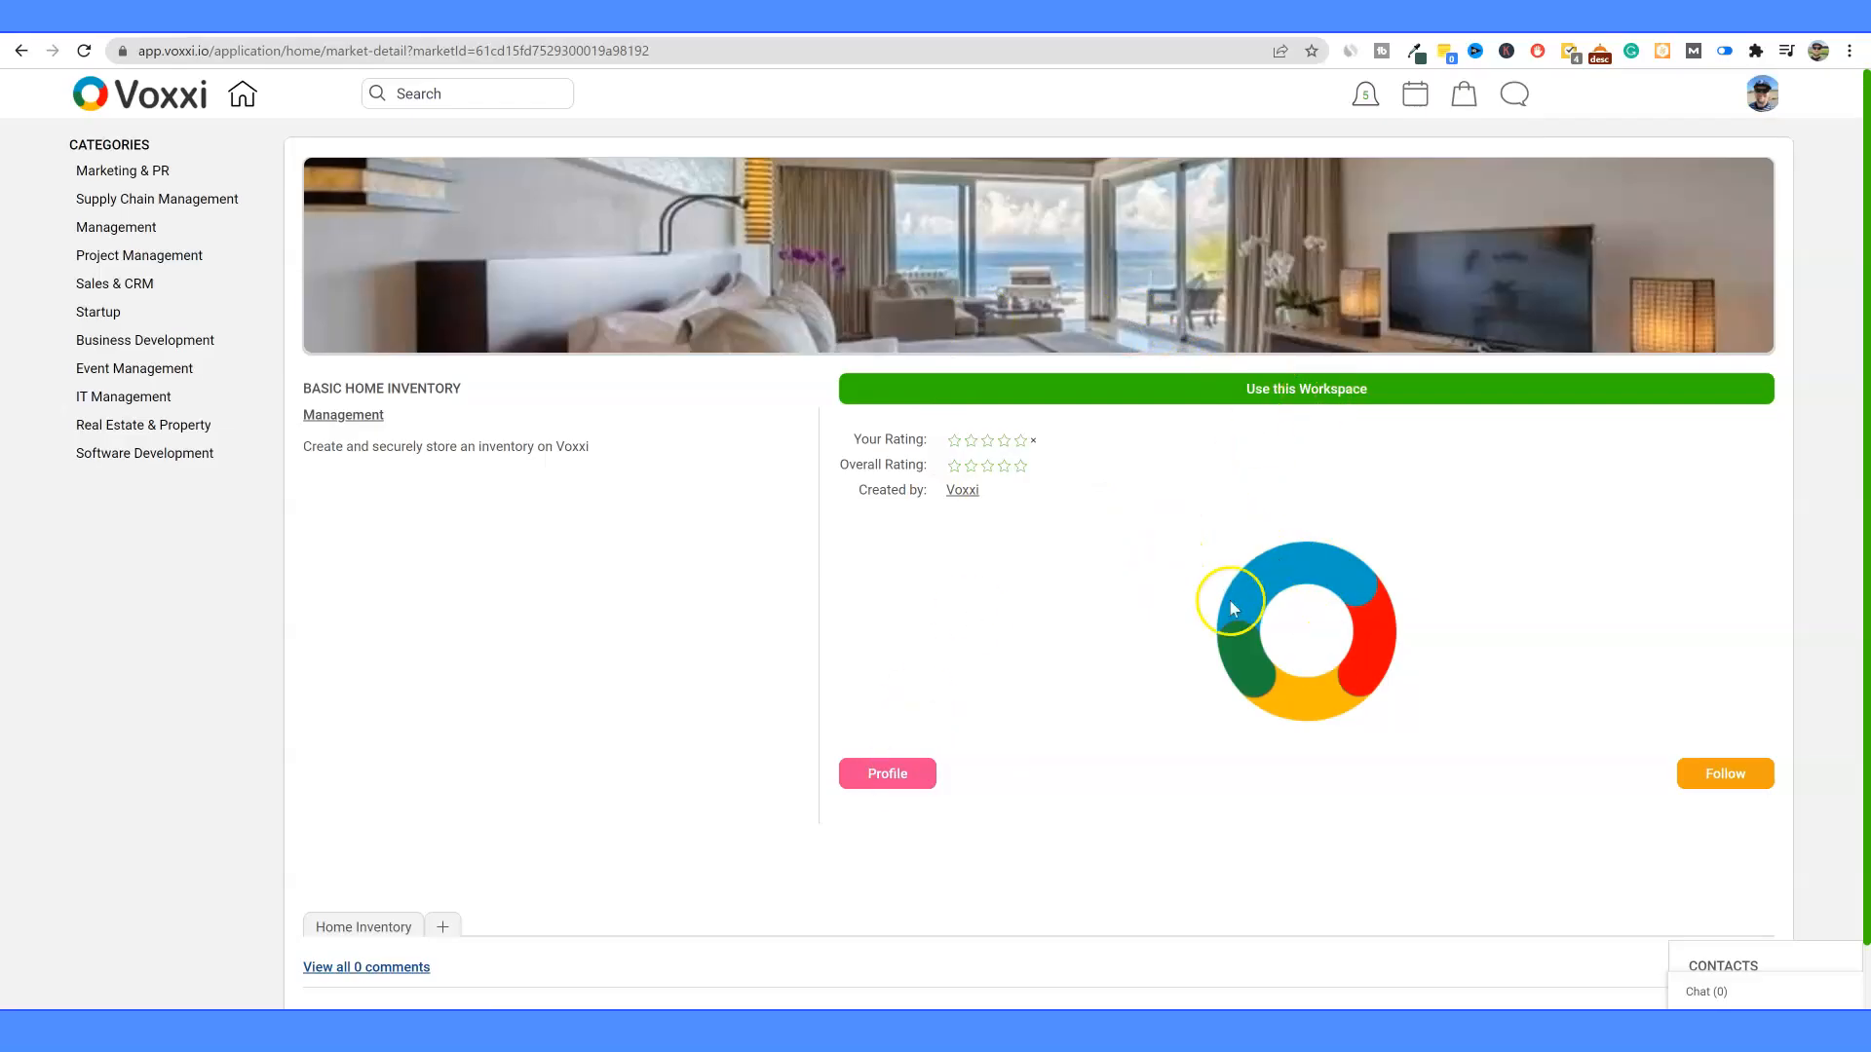
Step: Open the new Home Inventory workspace and its Home Inventory spreadsheet
scroll(1231, 604, "down", 1)
scroll(1231, 619, "up", 1)
left_click(1418, 102)
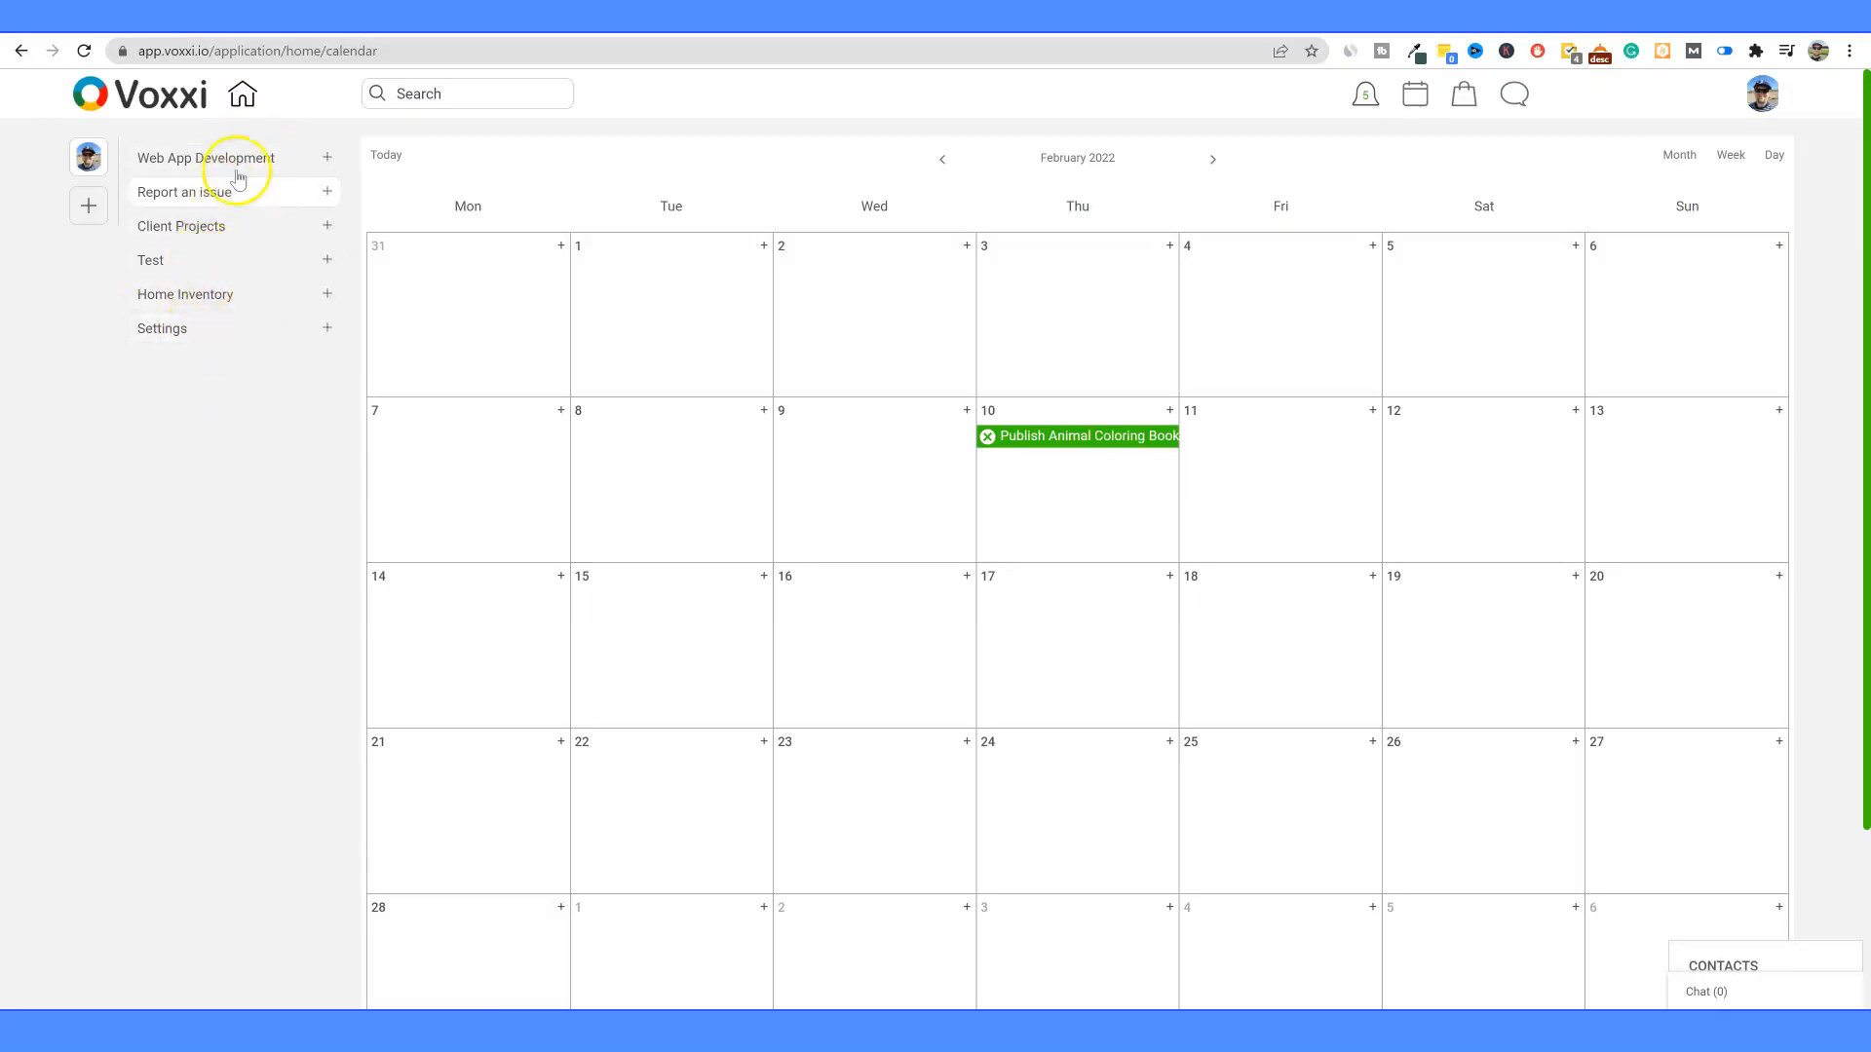
left_click(229, 297)
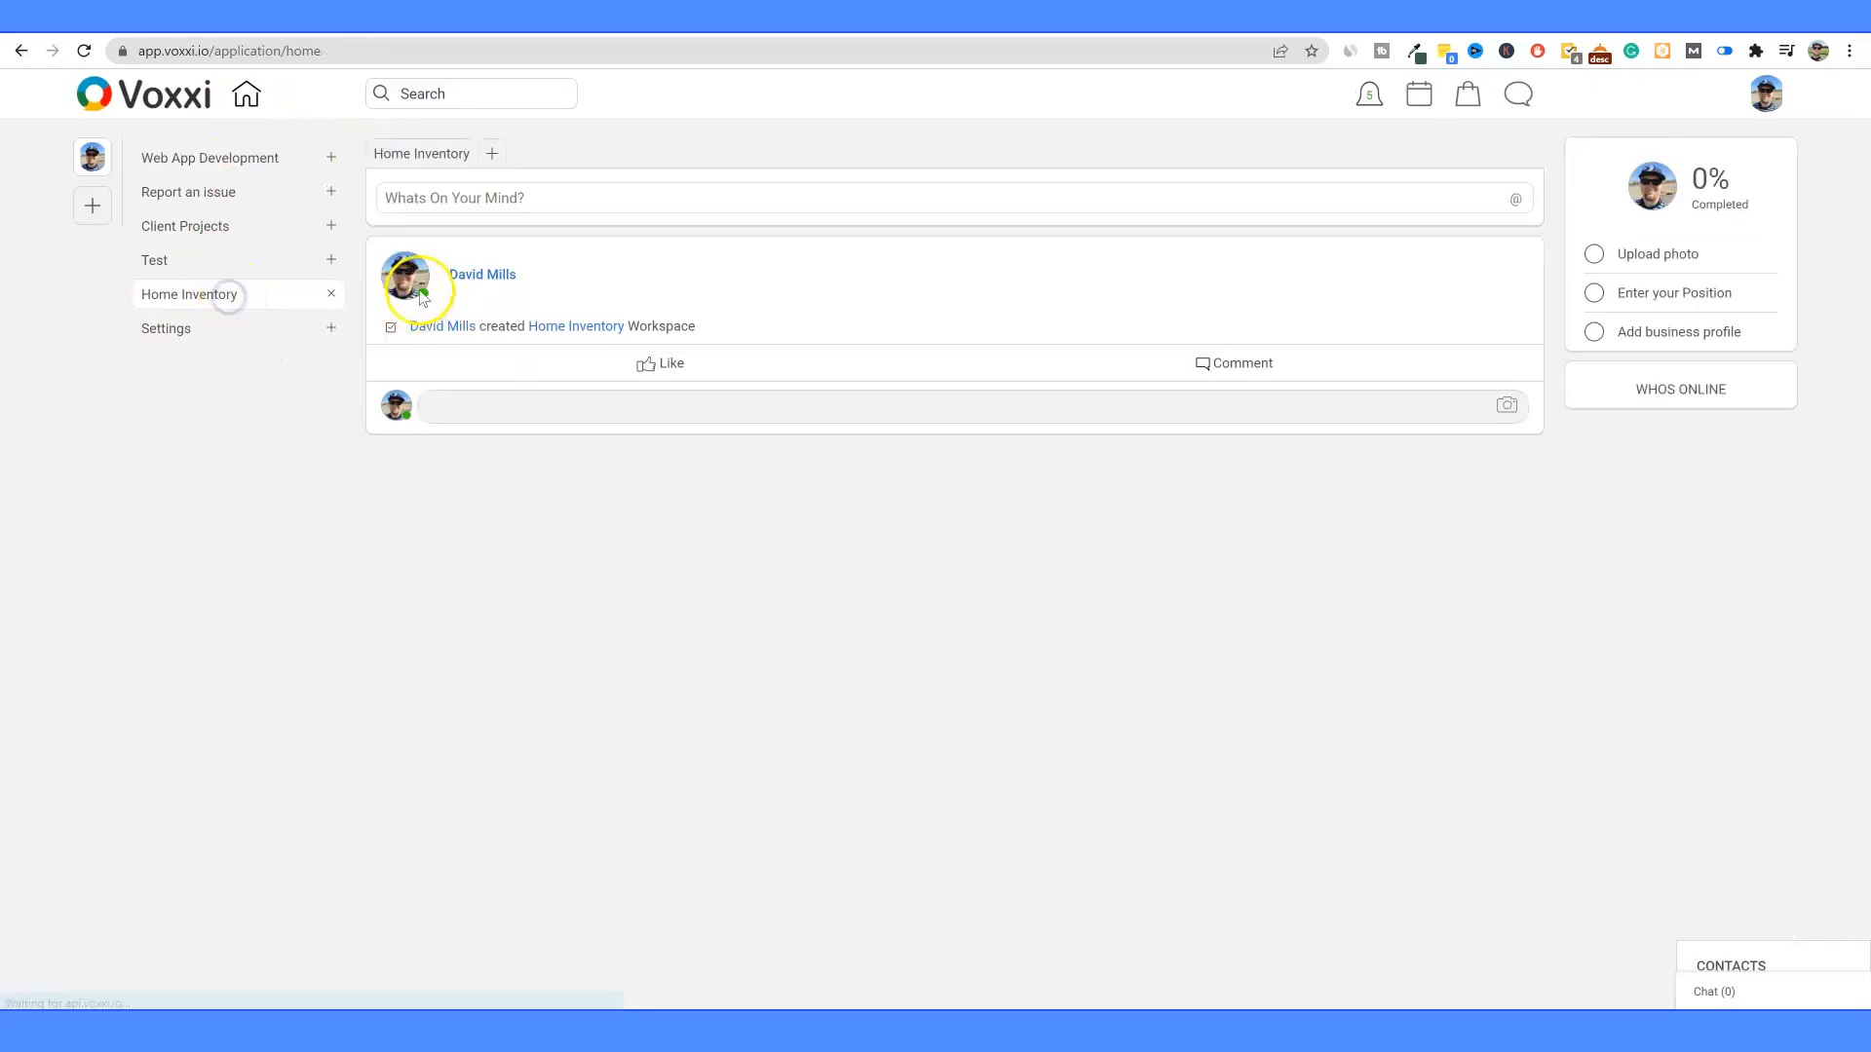
left_click(543, 325)
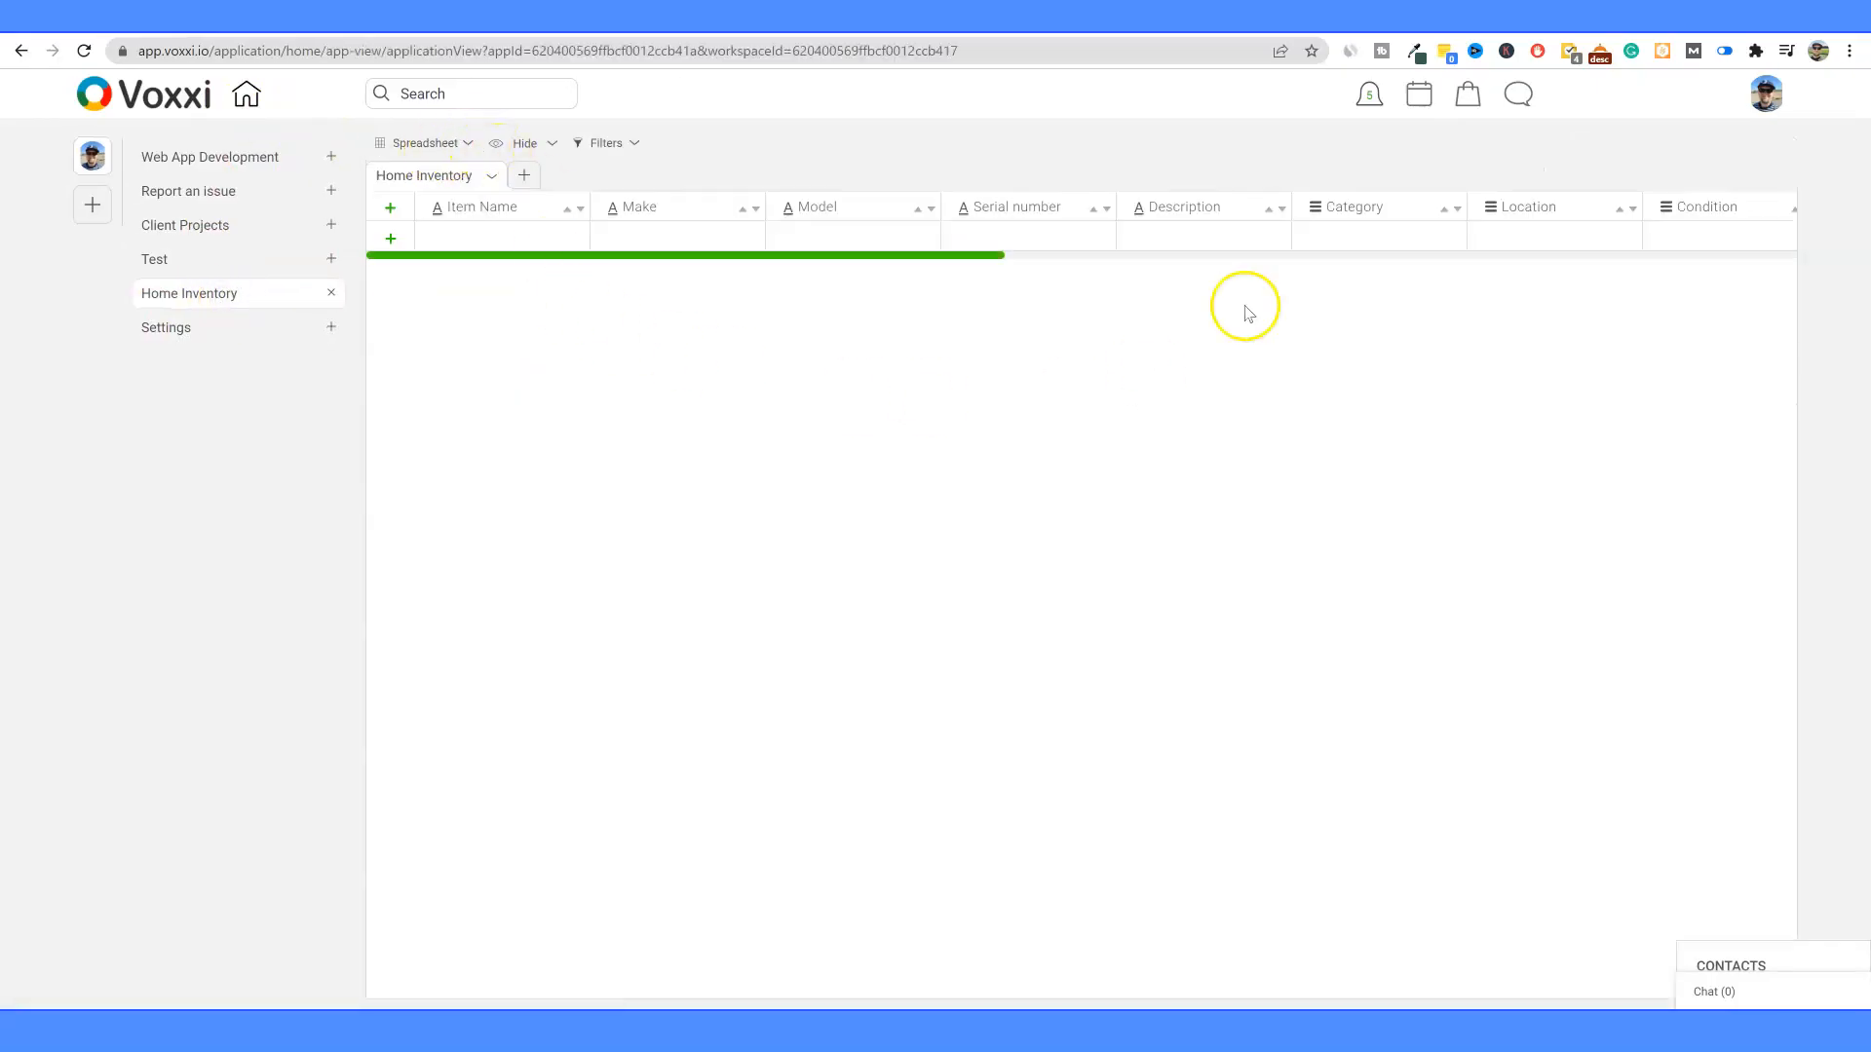
Step: Add an item named Bleach with make a, model a, serial number 231654dfsd654dsf and description "bleach to clean floors"
left_click(485, 239)
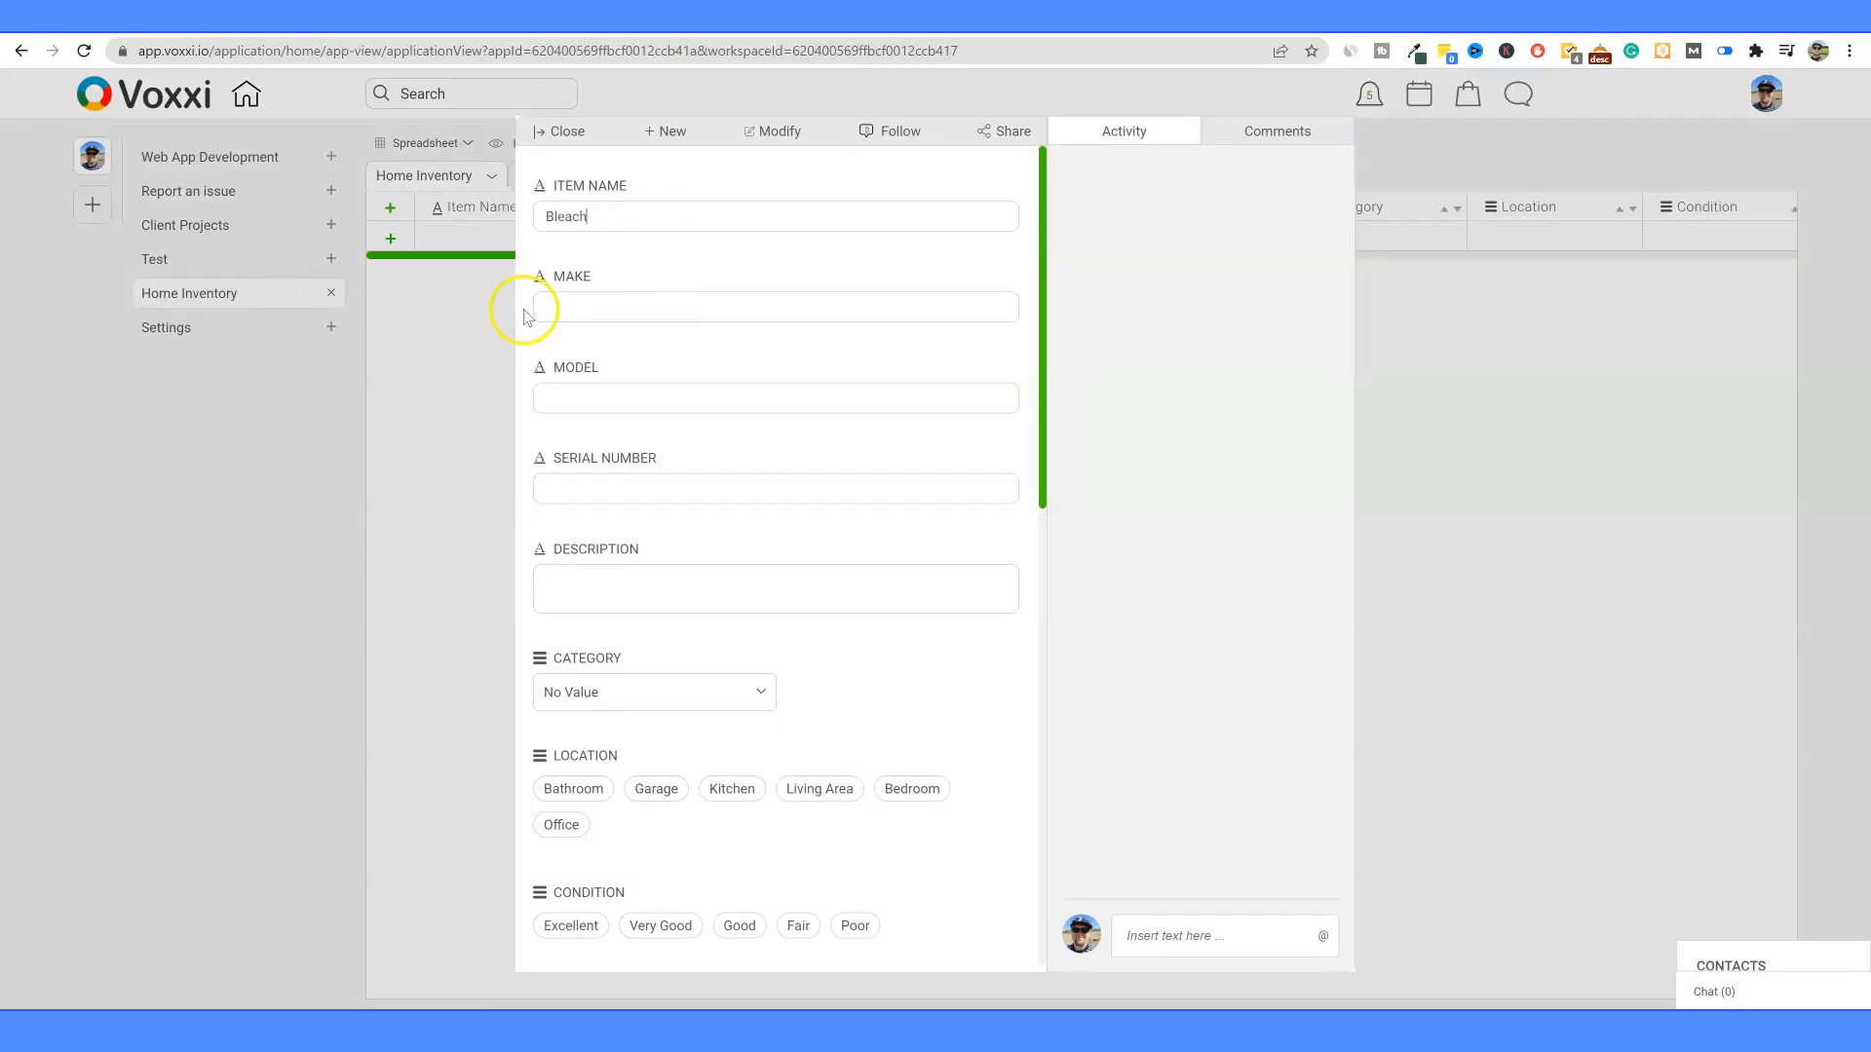
left_click(619, 301)
left_click(603, 397)
left_click(583, 489)
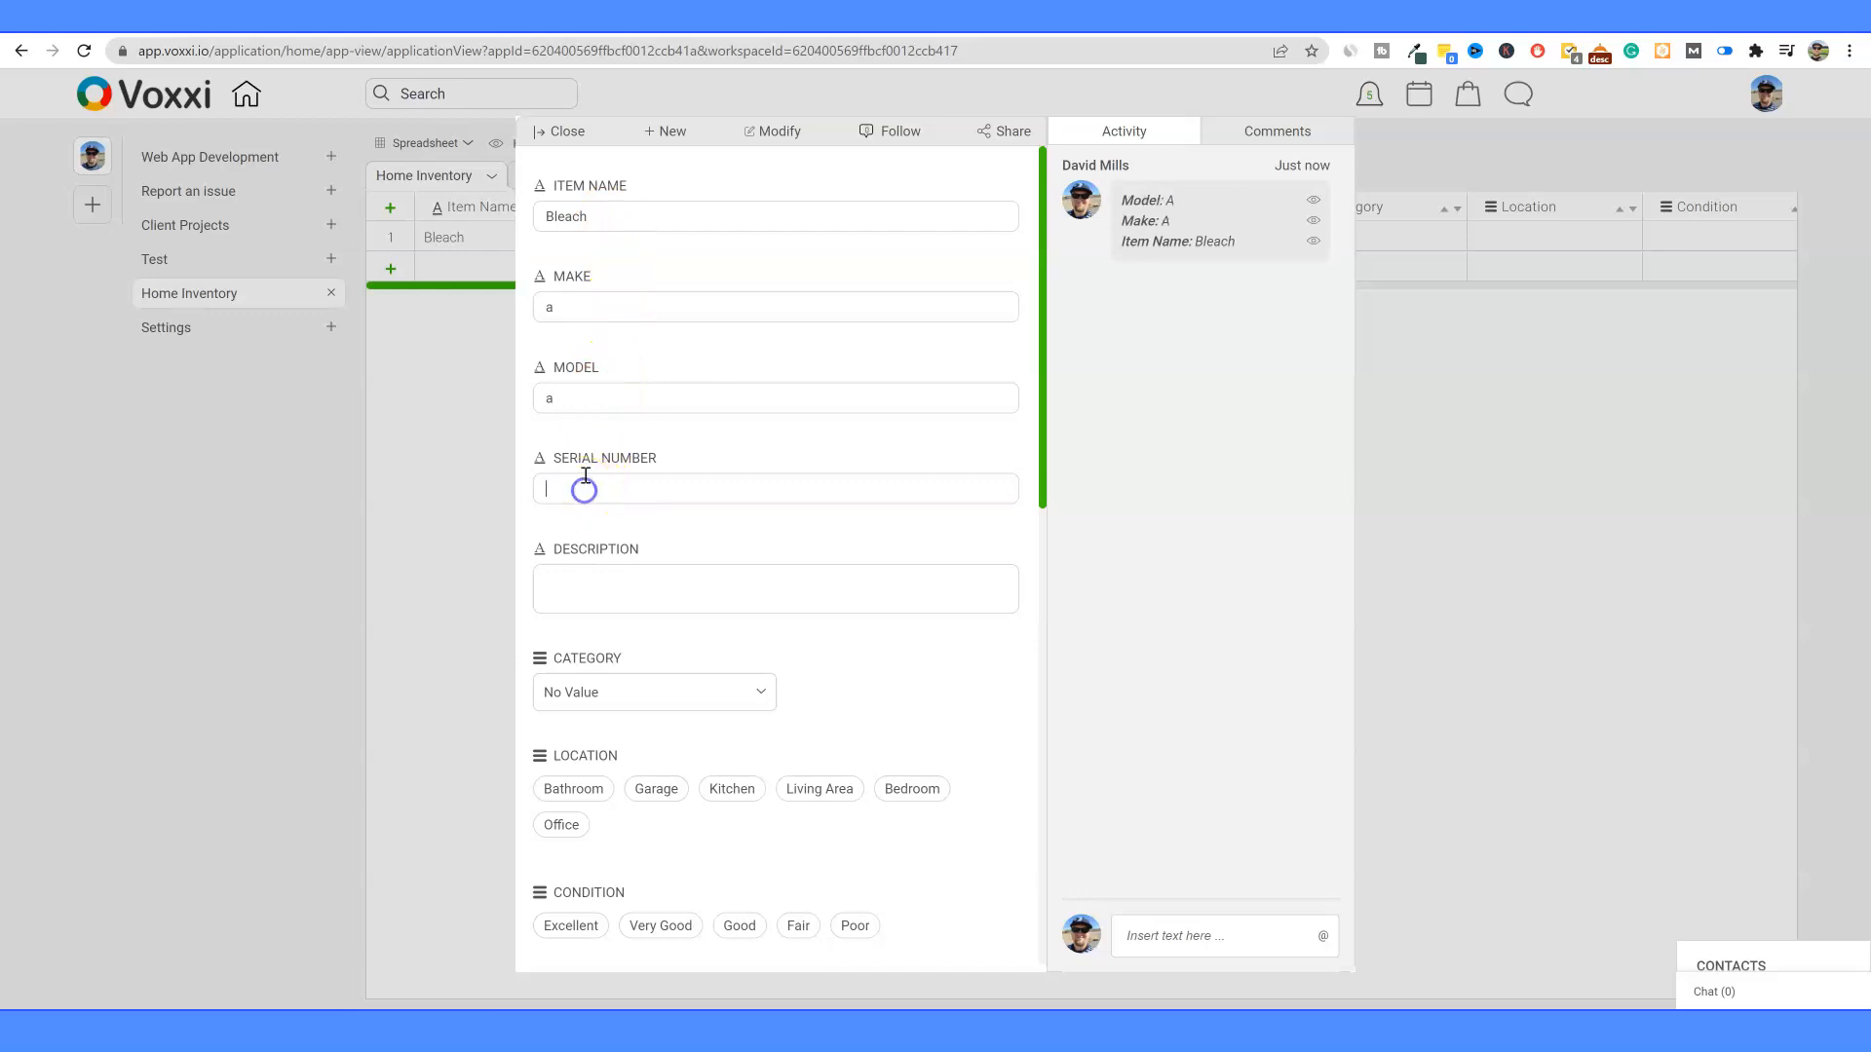
left_click(615, 611)
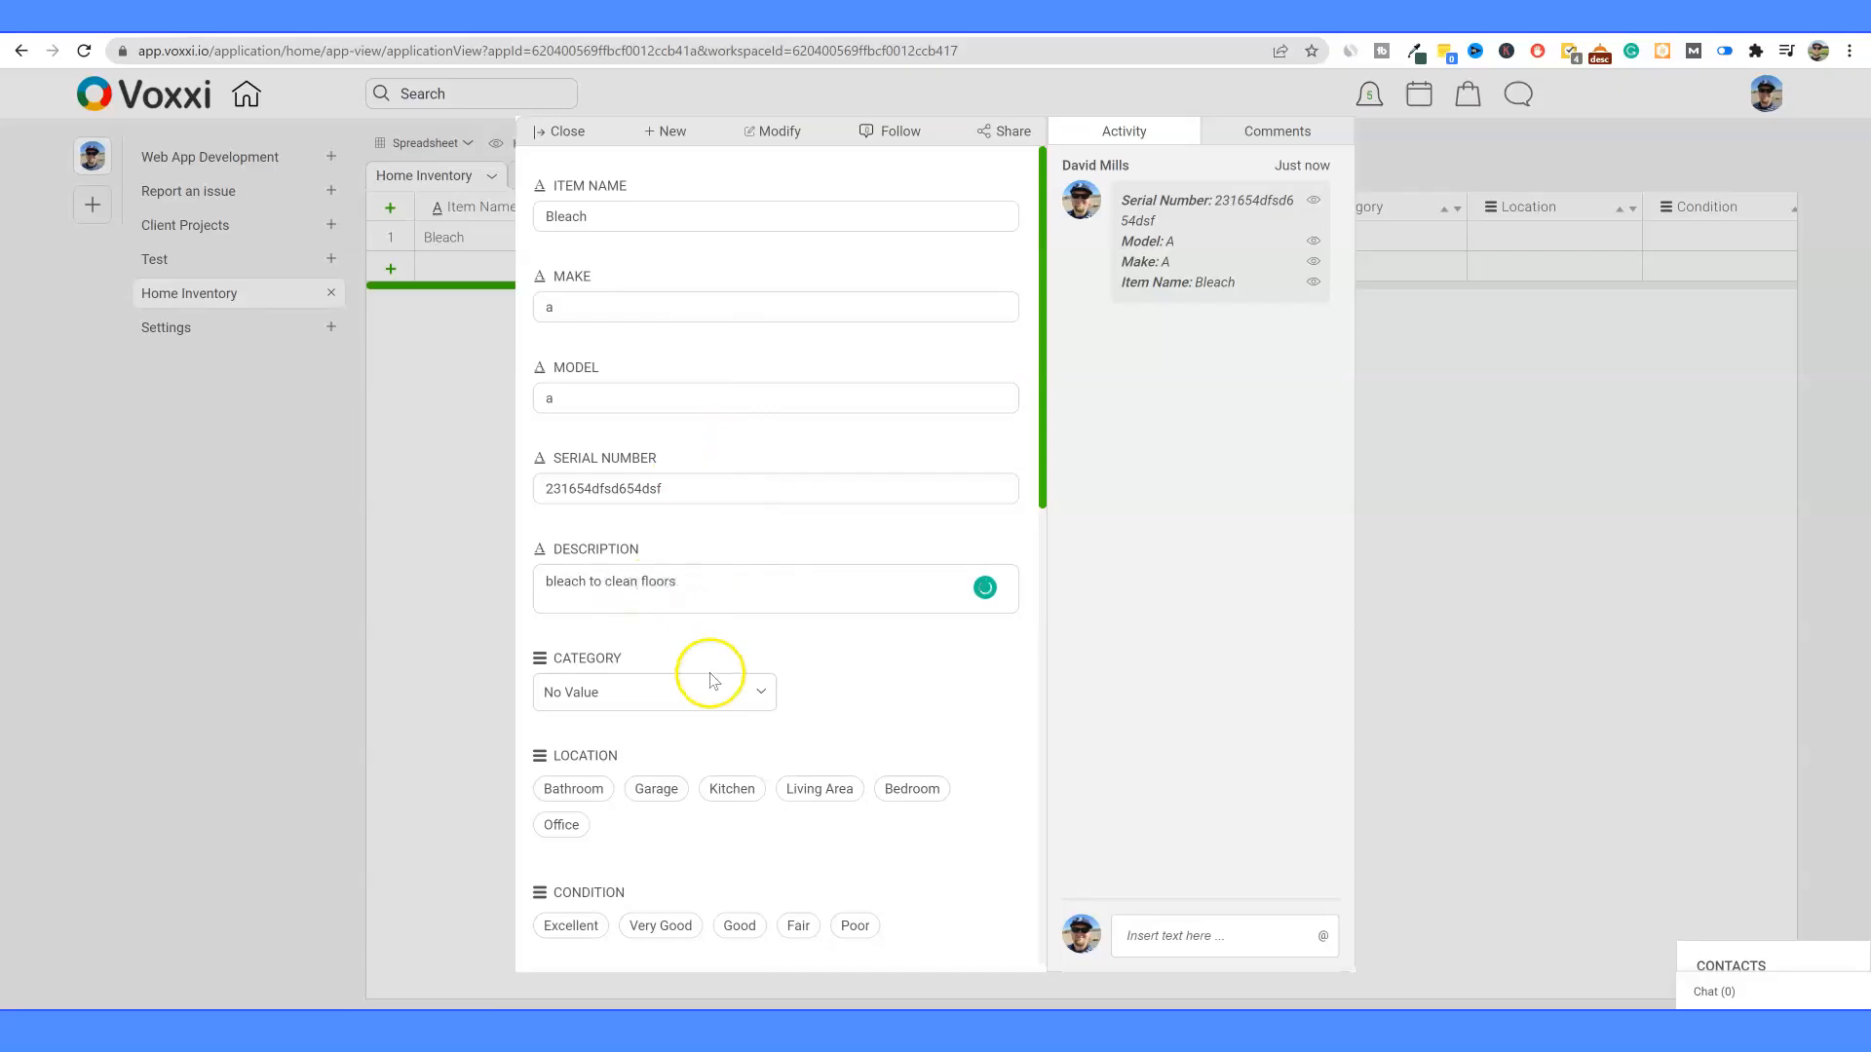
Step: Set the Bleach item's category to Office Equipment and its location to Bathroom
left_click(758, 689)
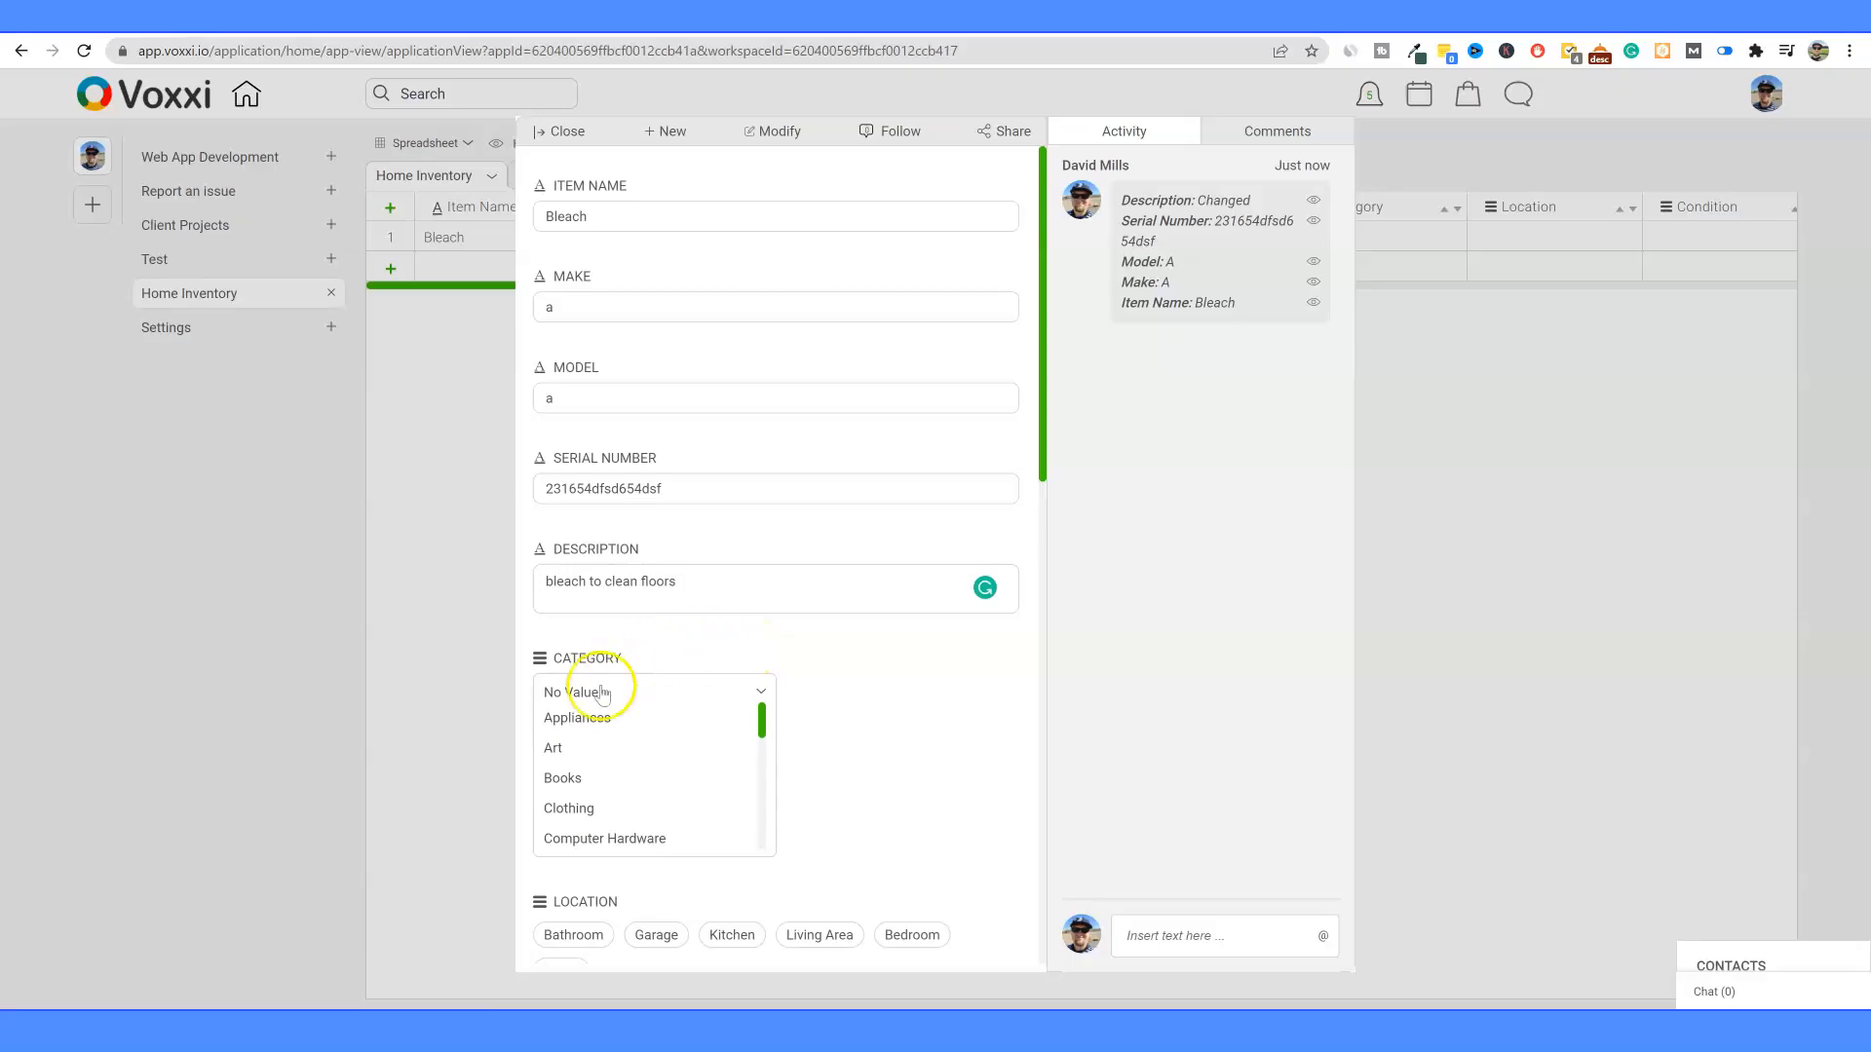
scroll(605, 804, "down", 1)
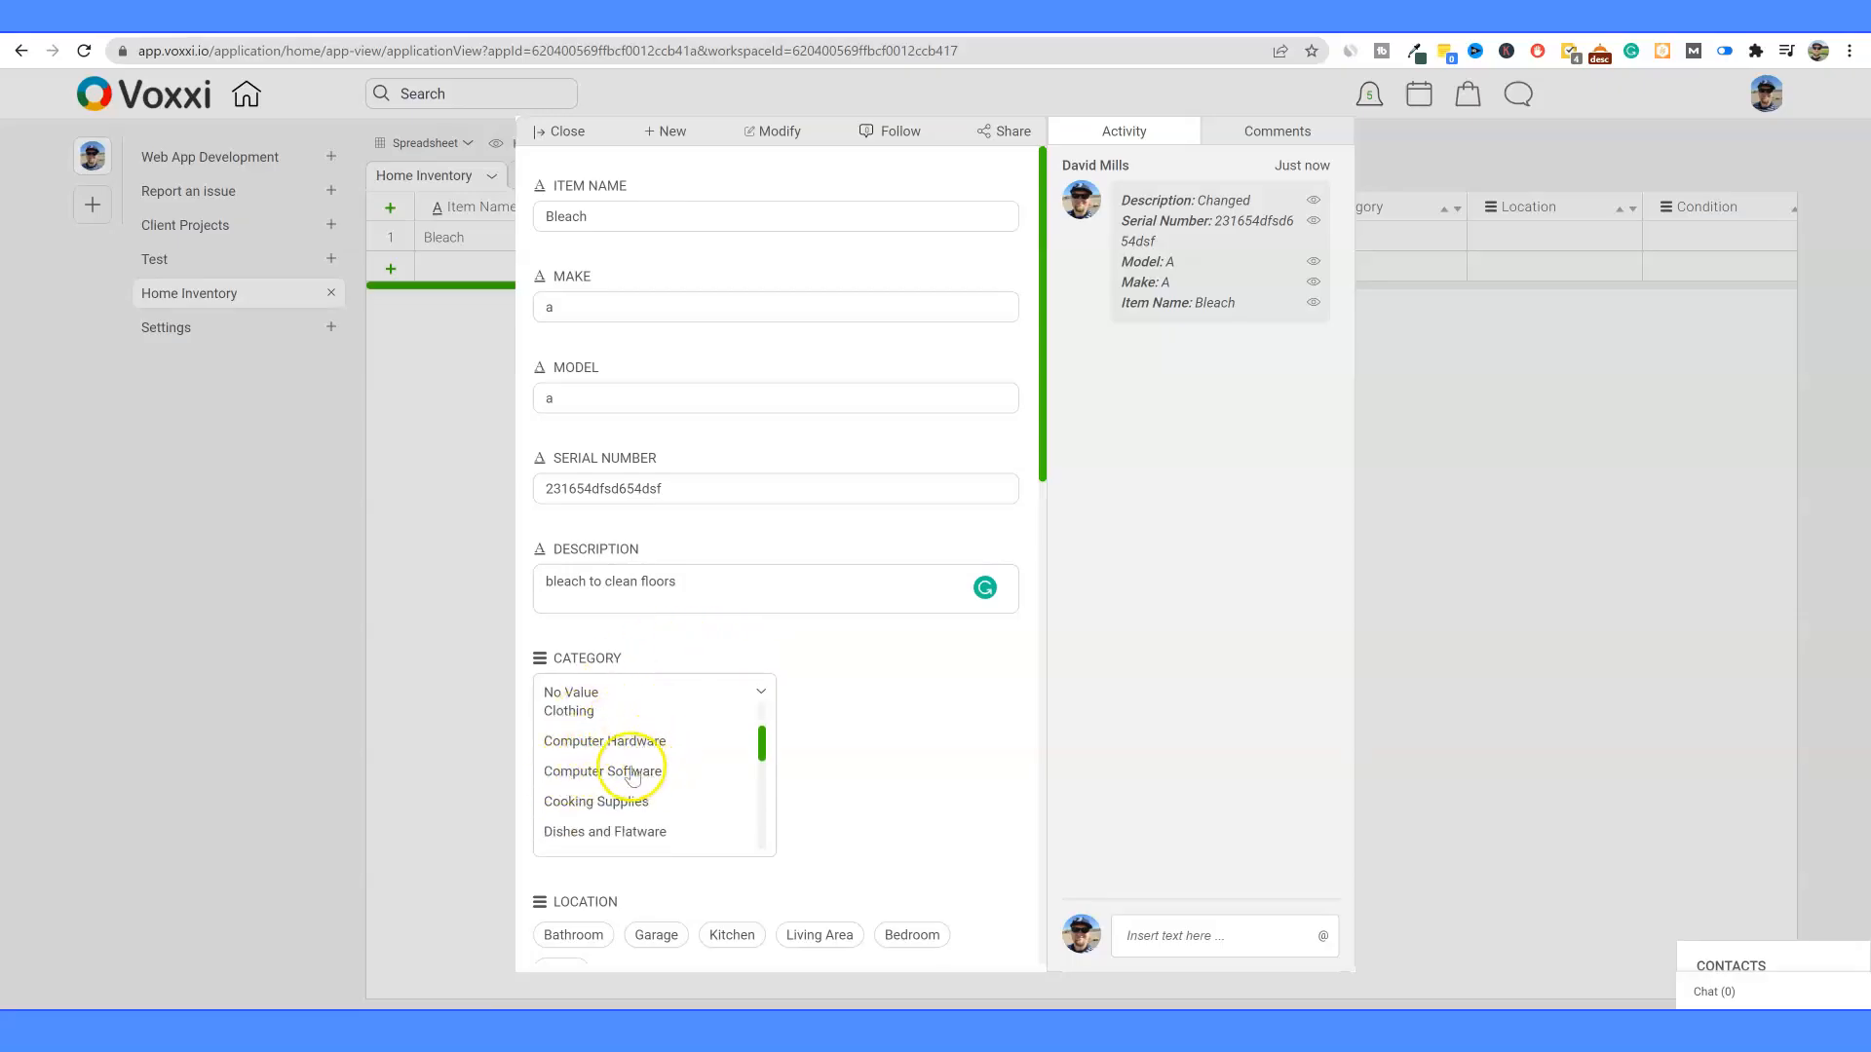
scroll(631, 816, "up", 1)
scroll(623, 804, "down", 1)
scroll(615, 794, "up", 2)
scroll(619, 761, "down", 3)
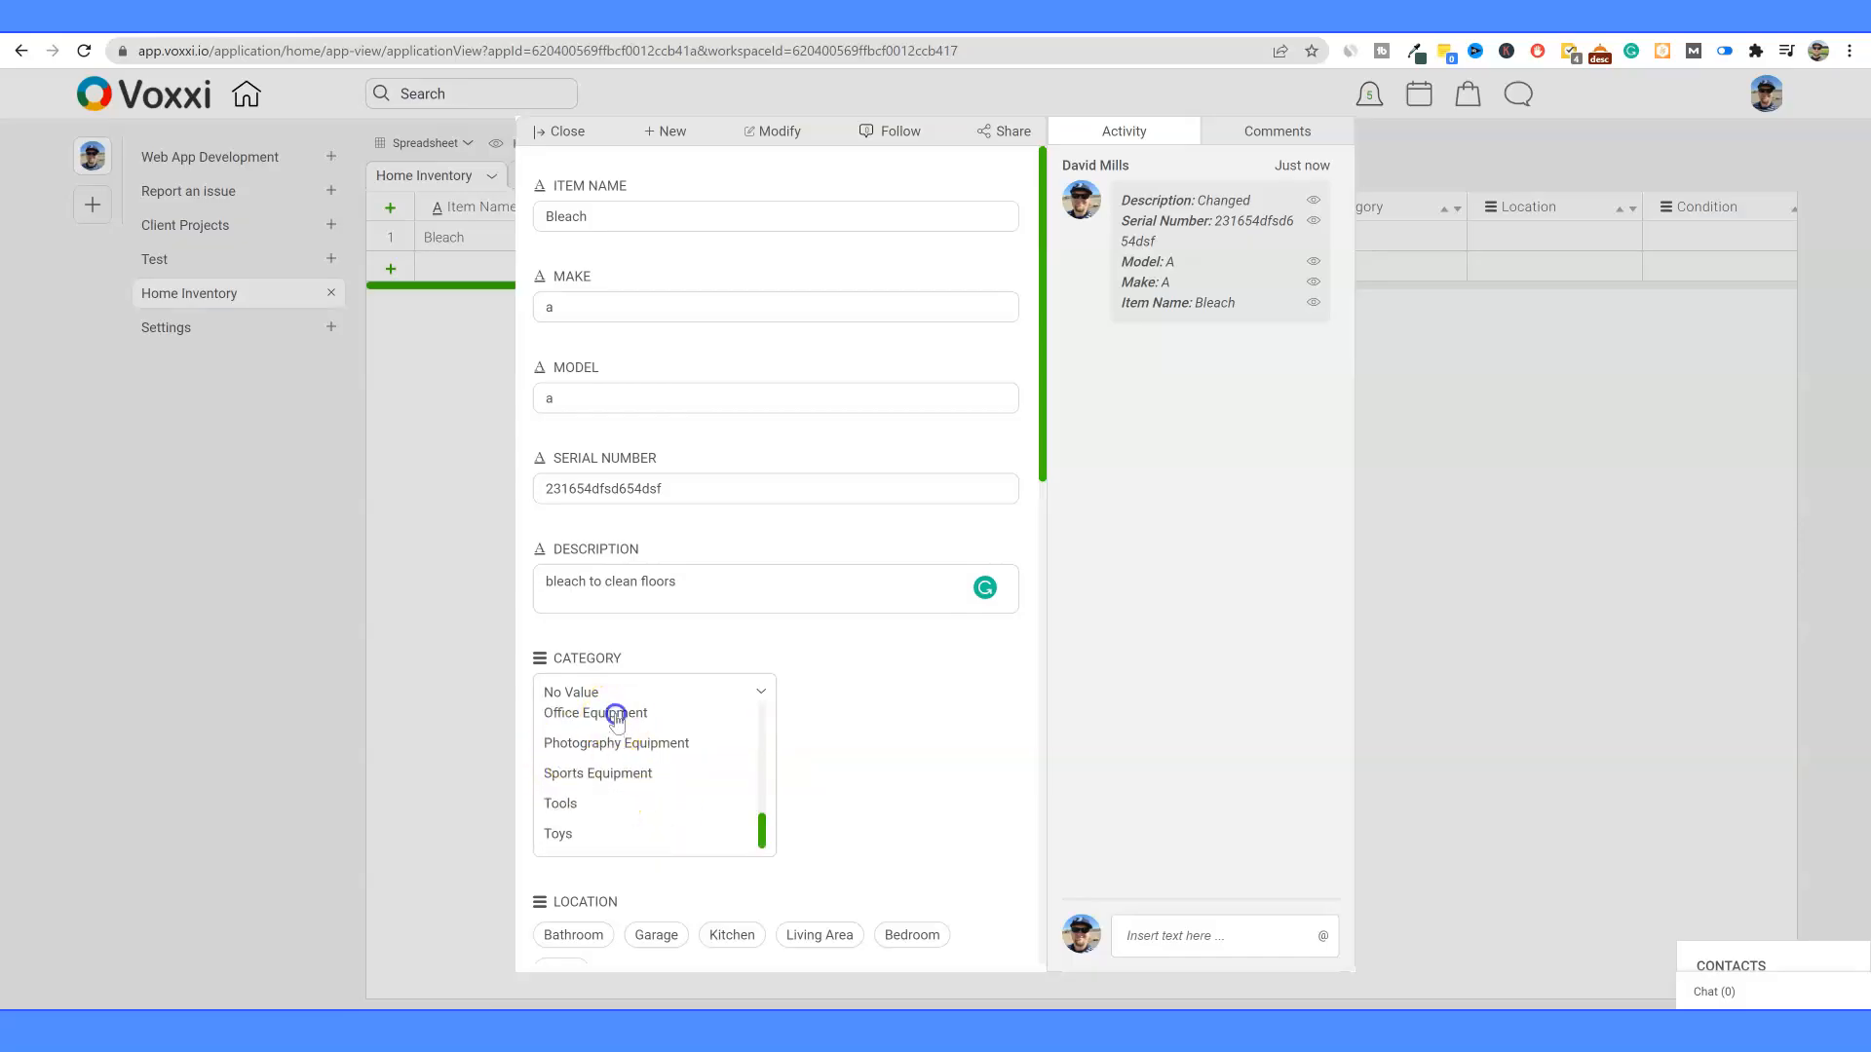
left_click(618, 714)
scroll(599, 779, "down", 1)
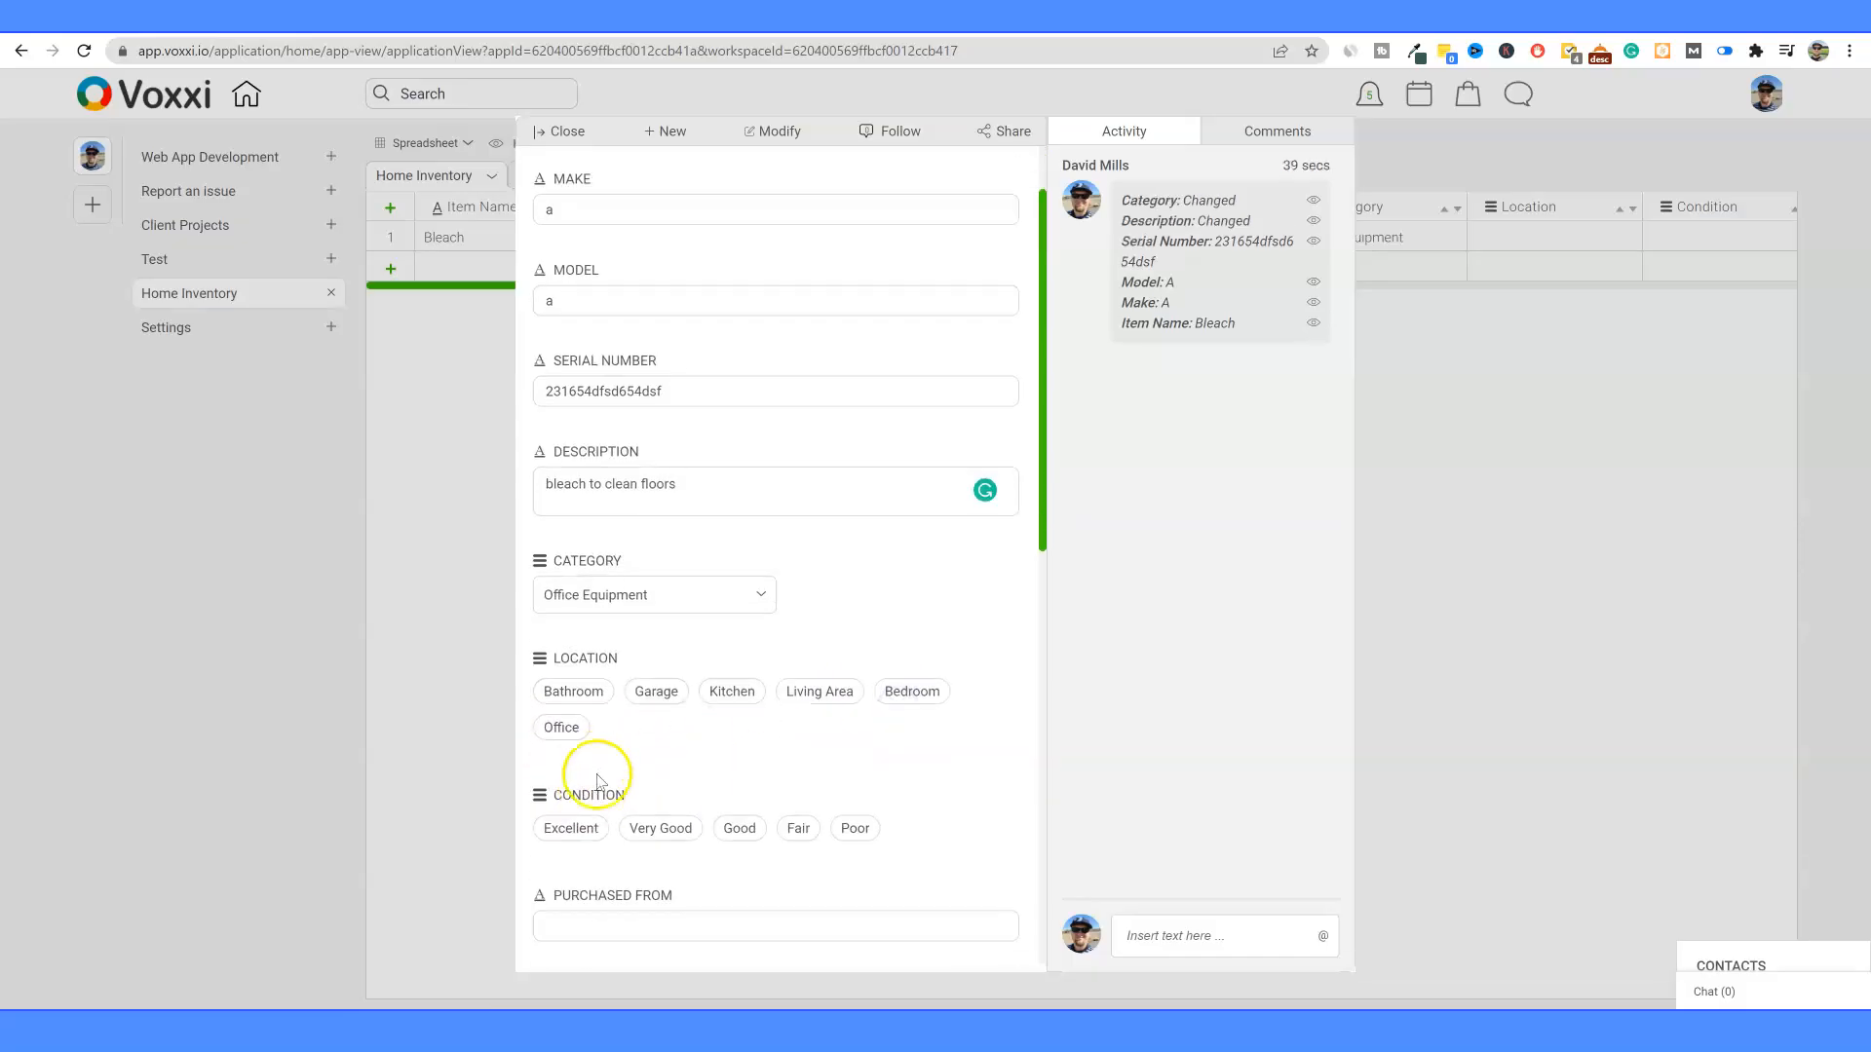
left_click(580, 692)
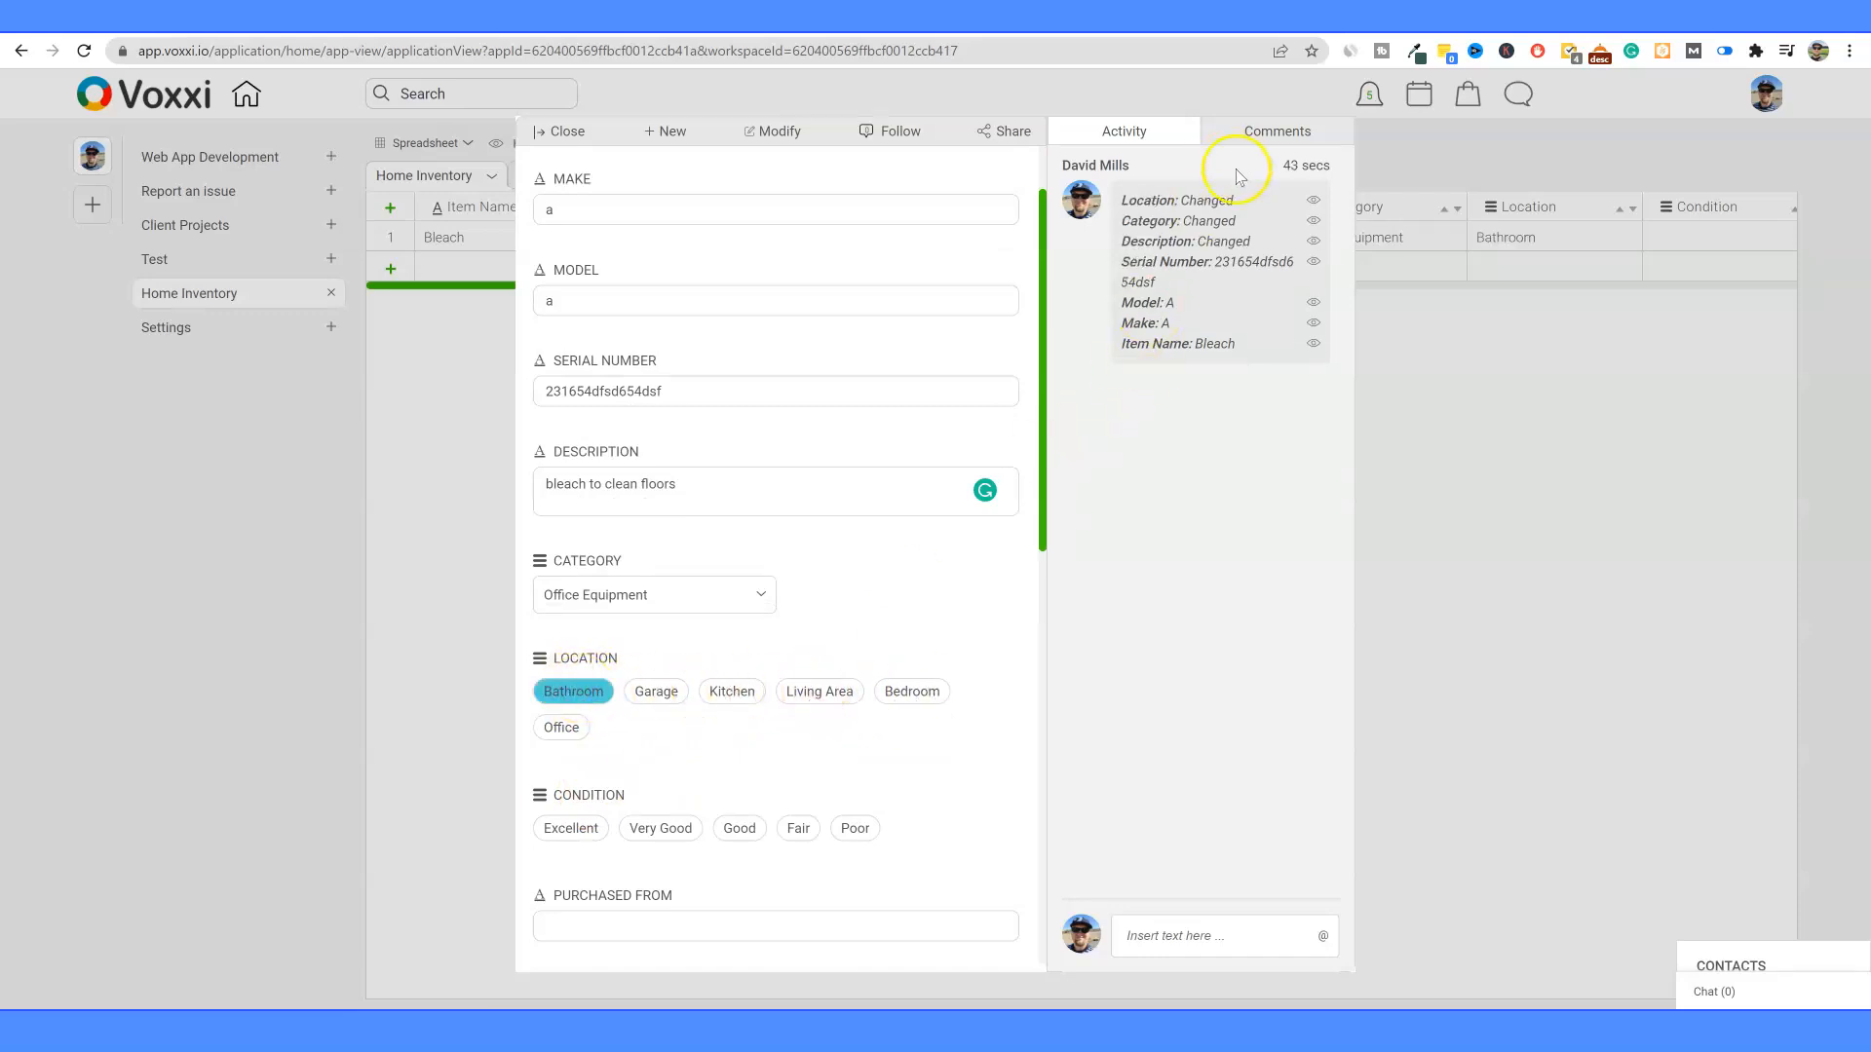
Step: Set the Bleach item's condition to Very Good and enter Target as the place of purchase
scroll(769, 673, "down", 2)
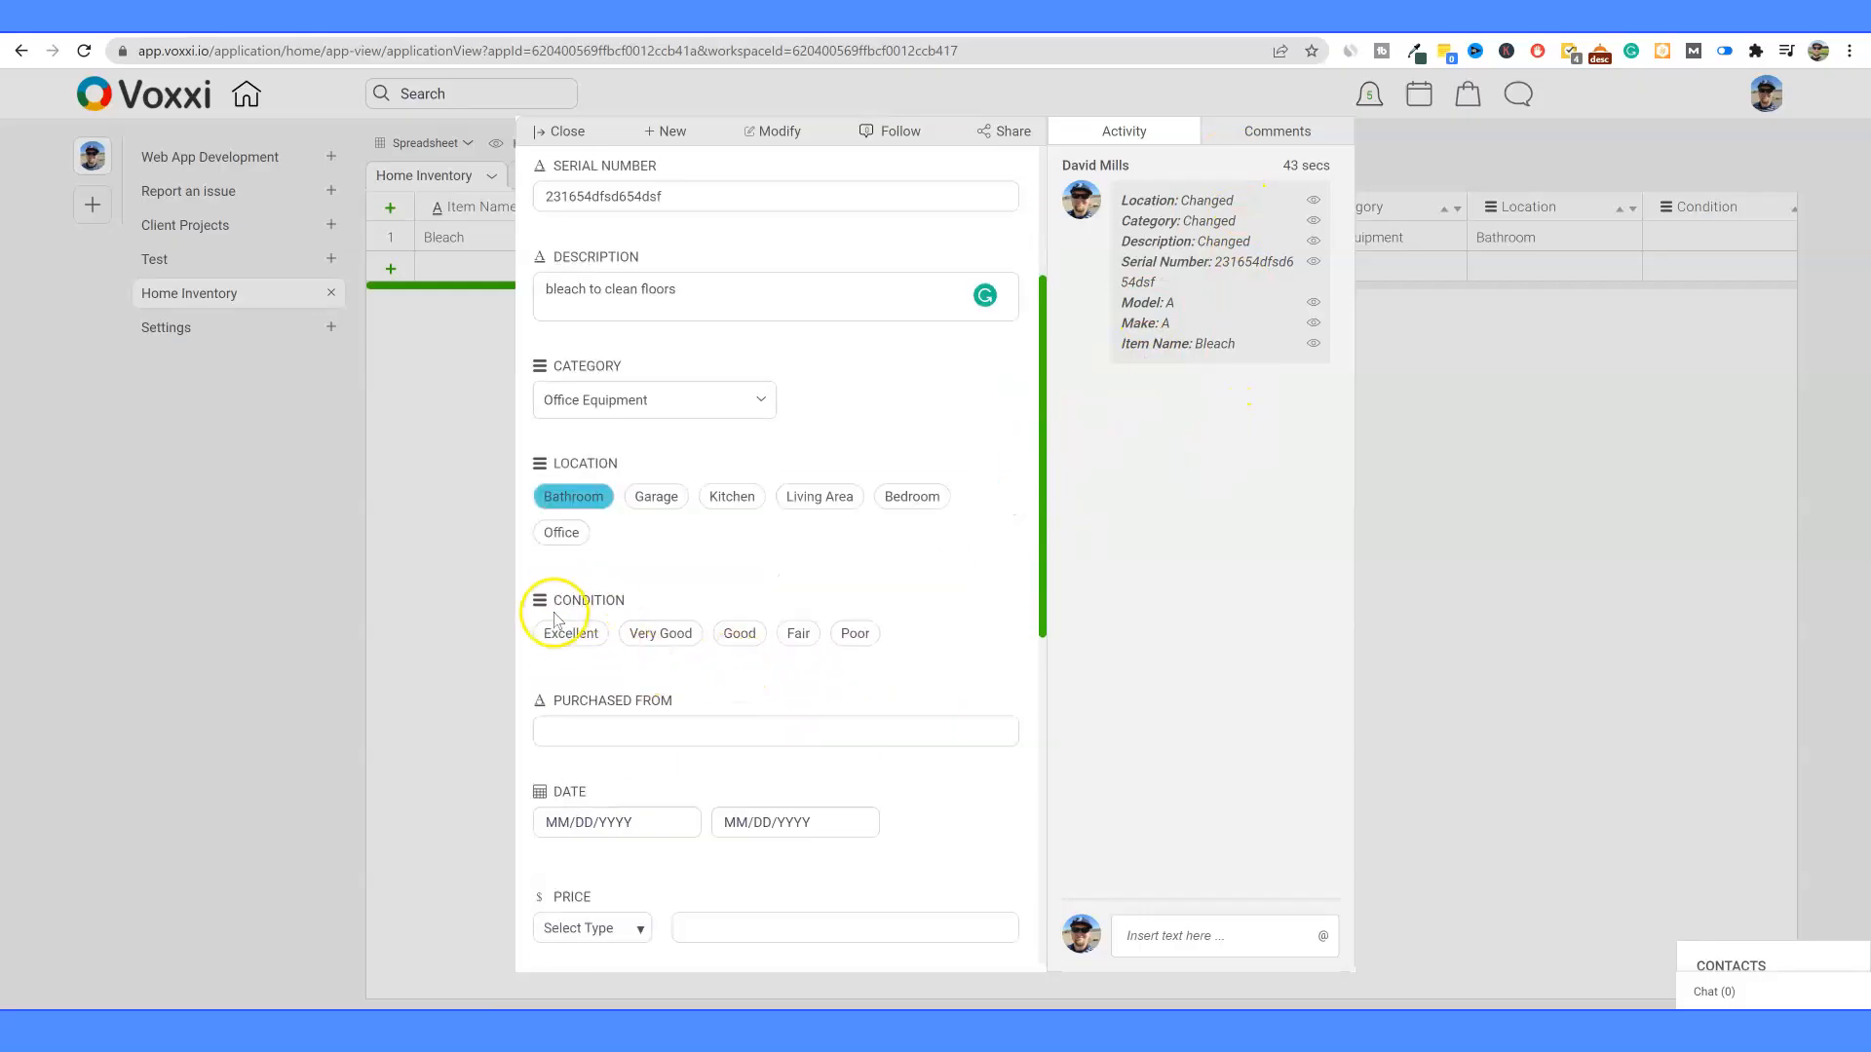
scroll(605, 660, "down", 1)
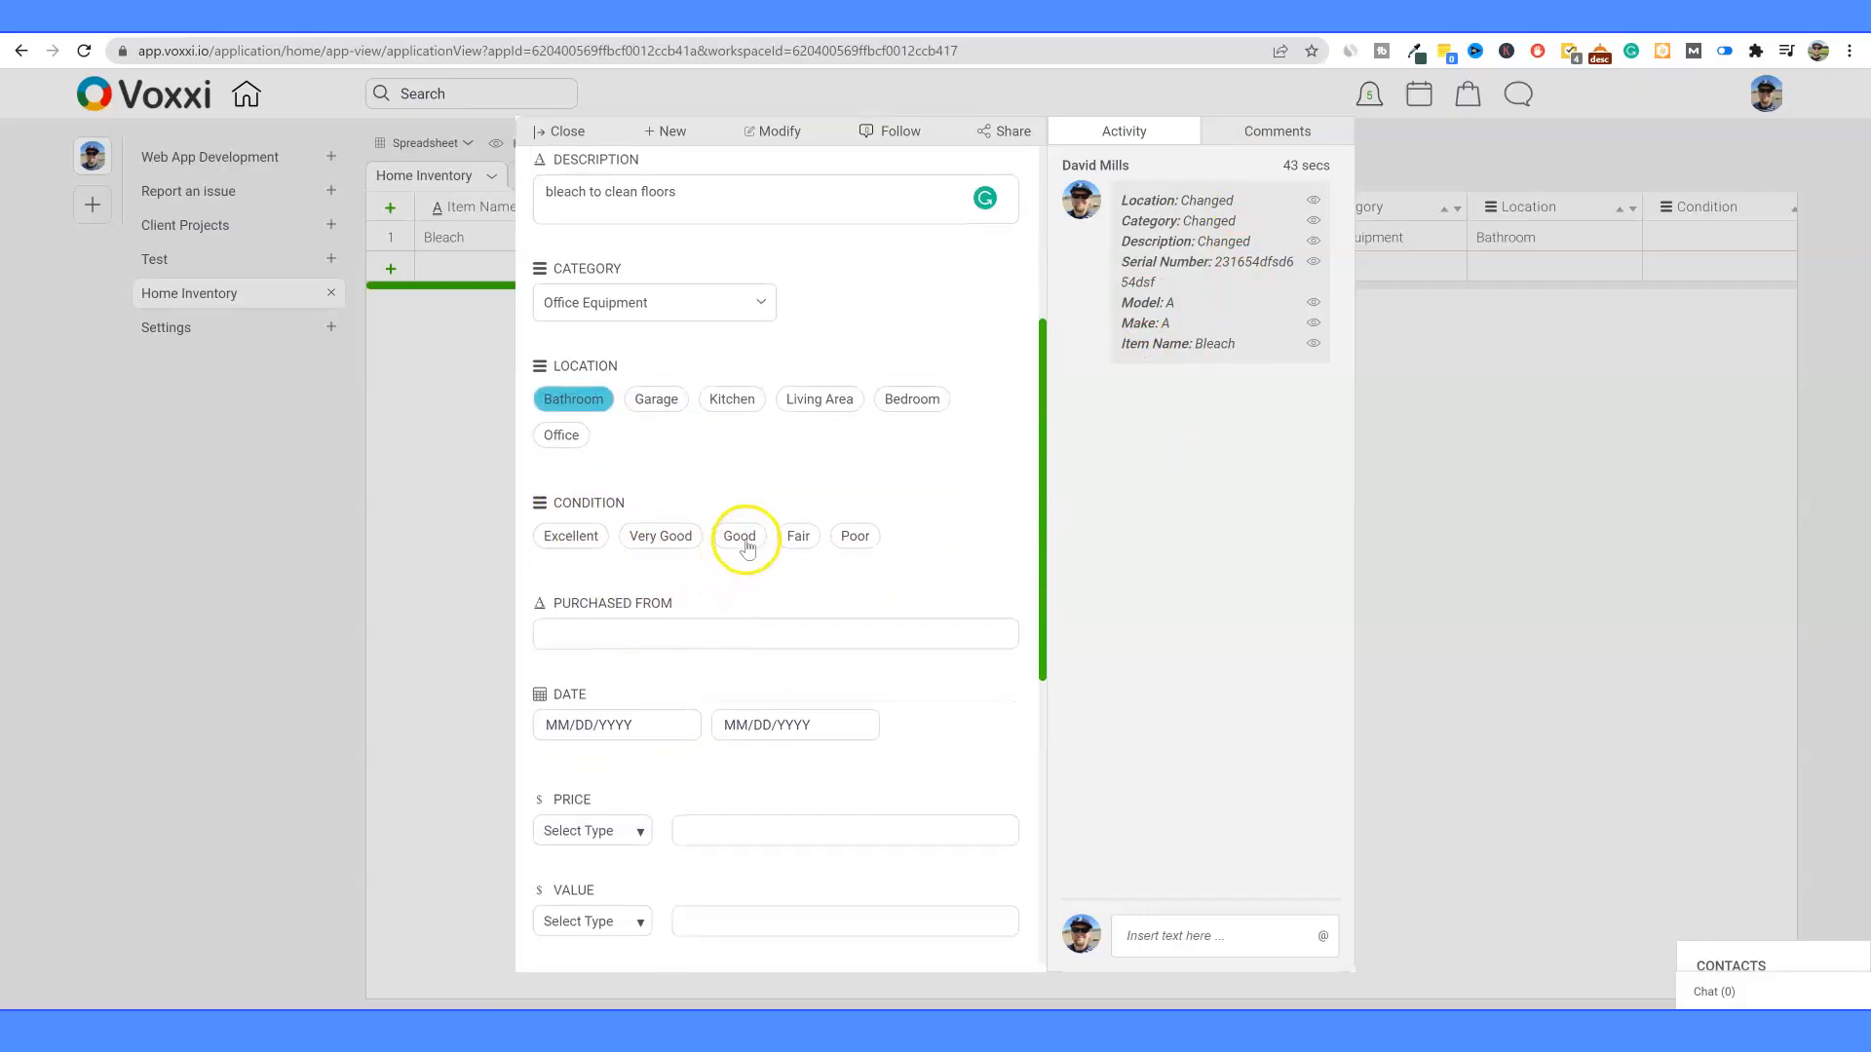
left_click(656, 539)
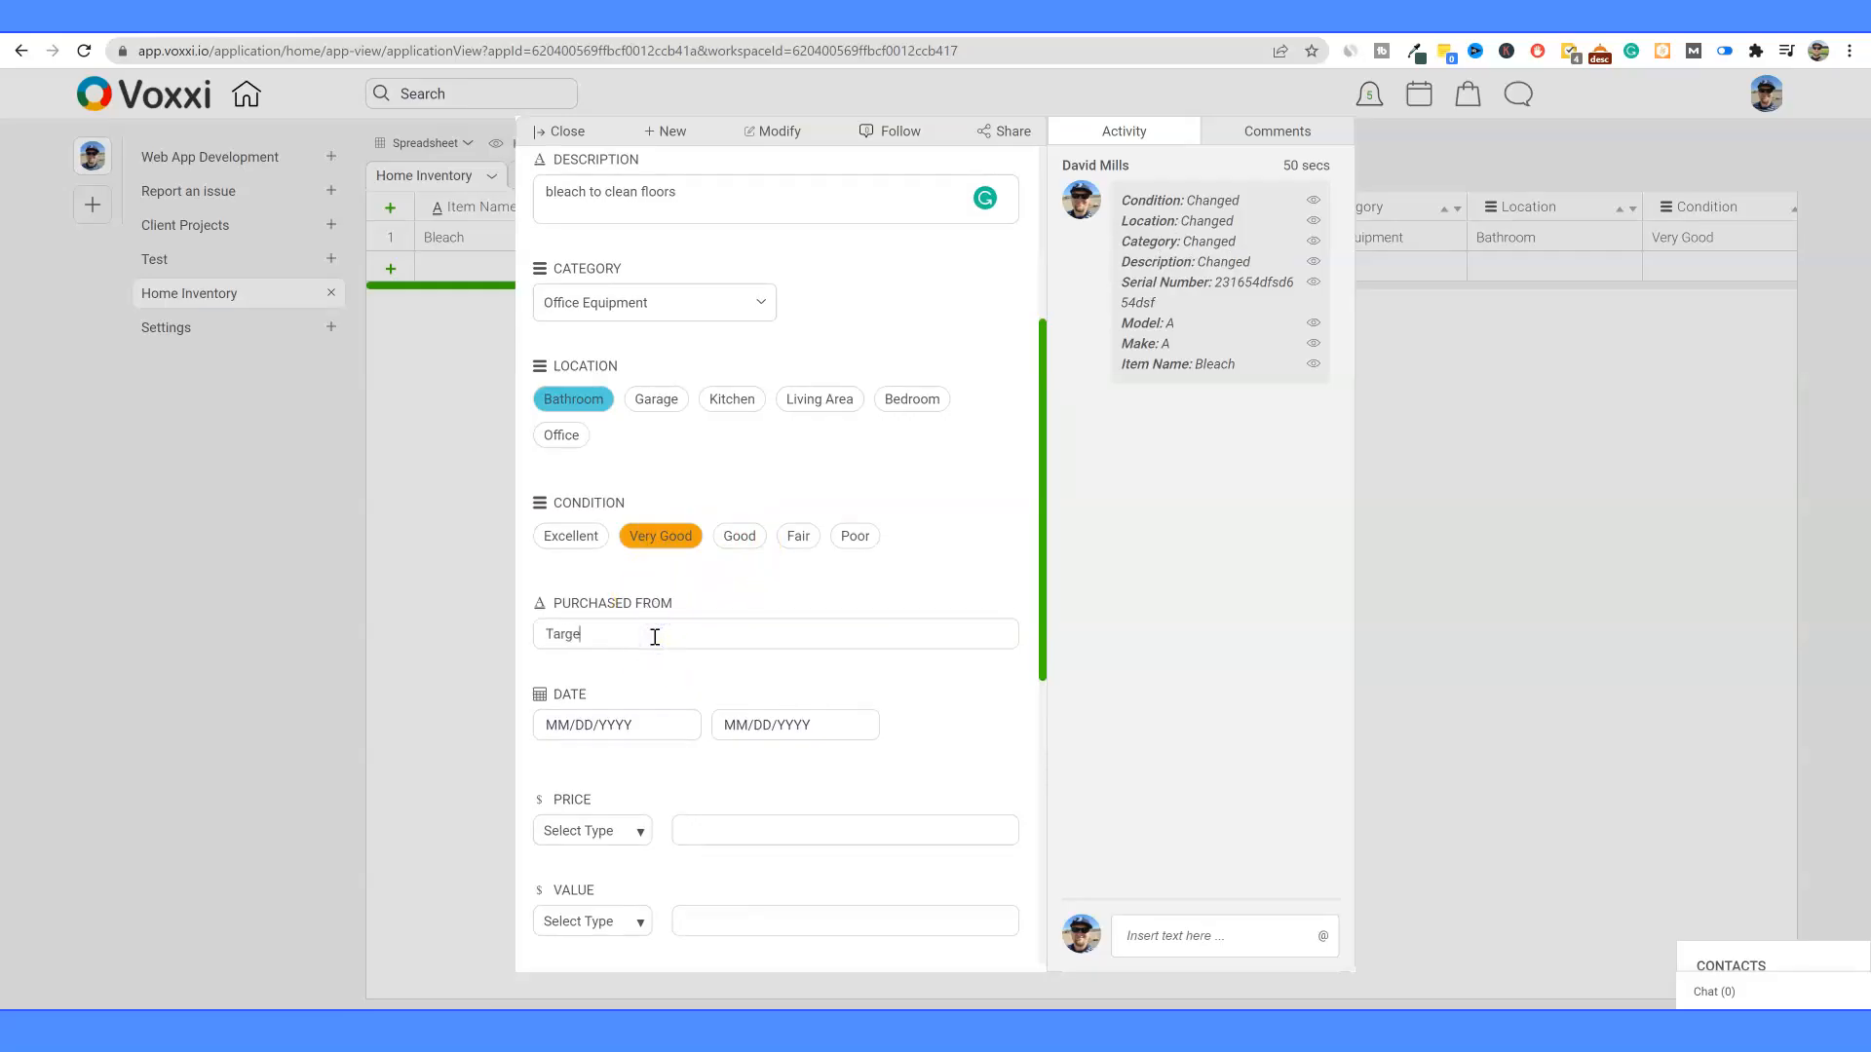
Step: Set the Bleach item's date range from 02/09/2022 to 02/28/2022
left_click(761, 727)
left_click(610, 725)
left_click(659, 712)
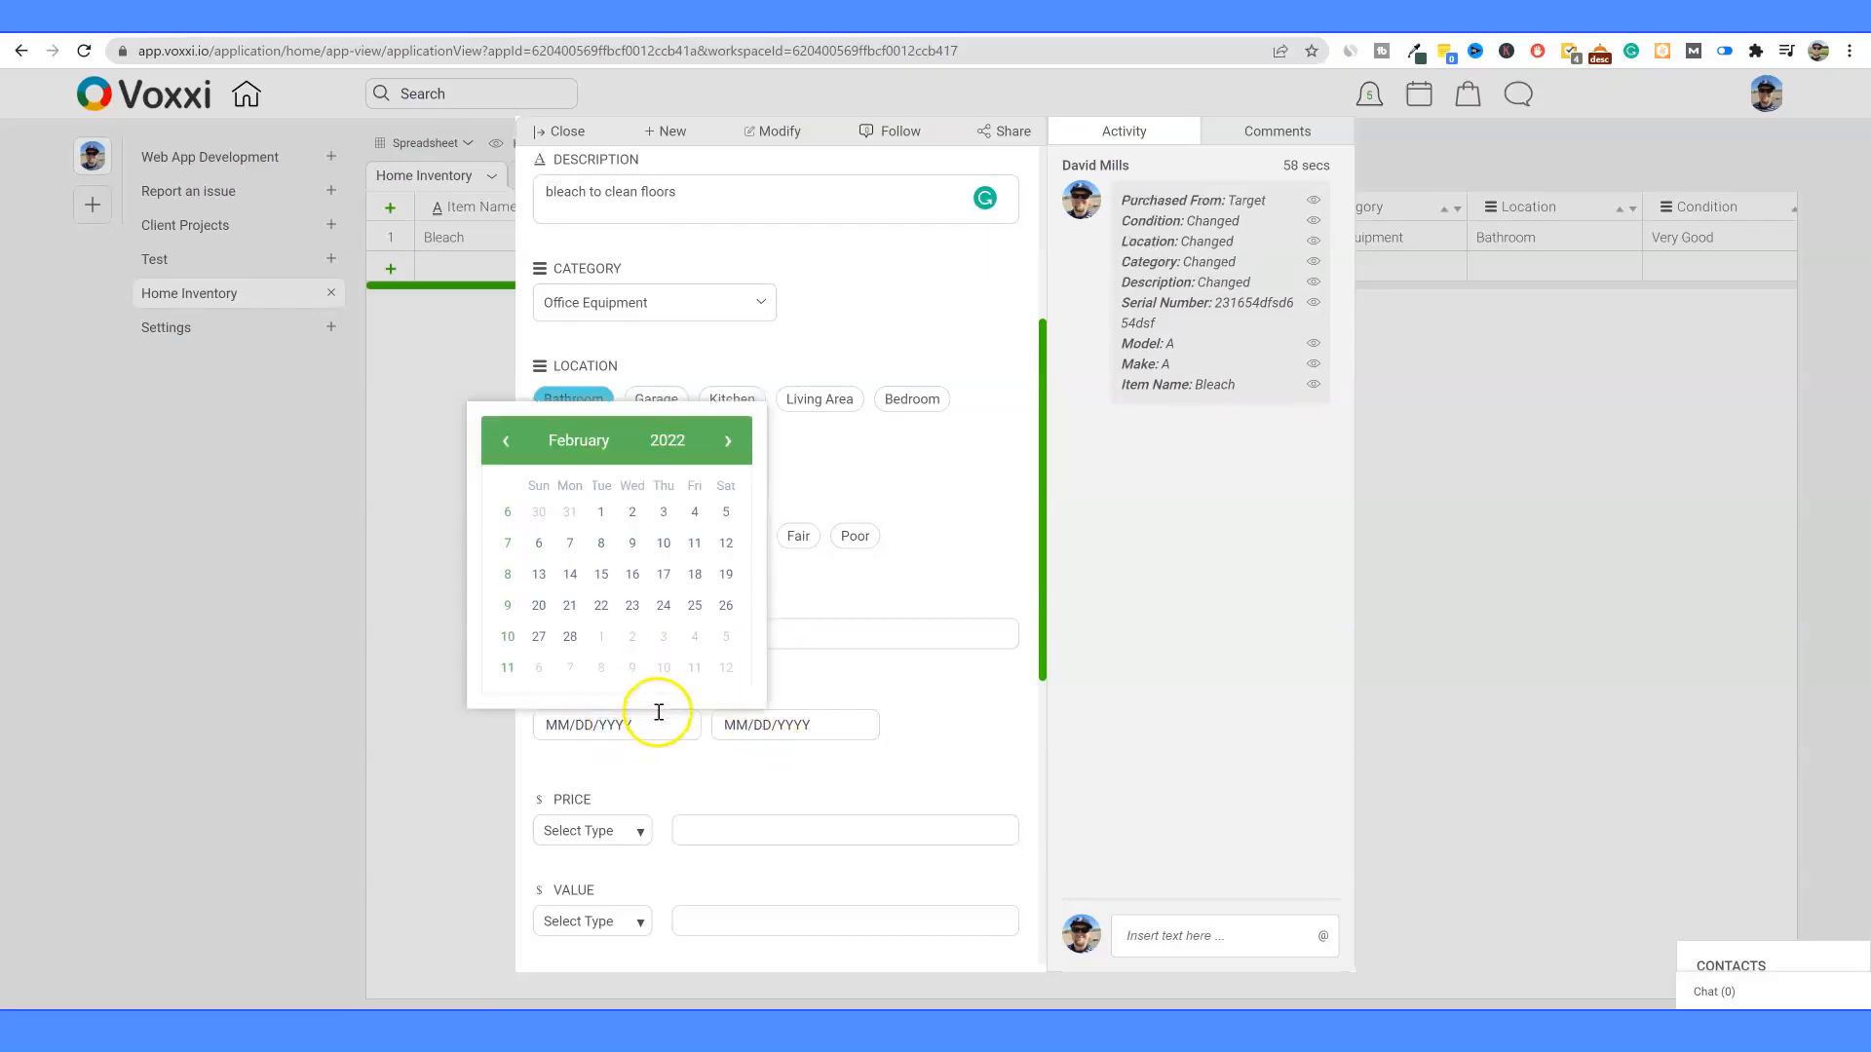
left_click(632, 542)
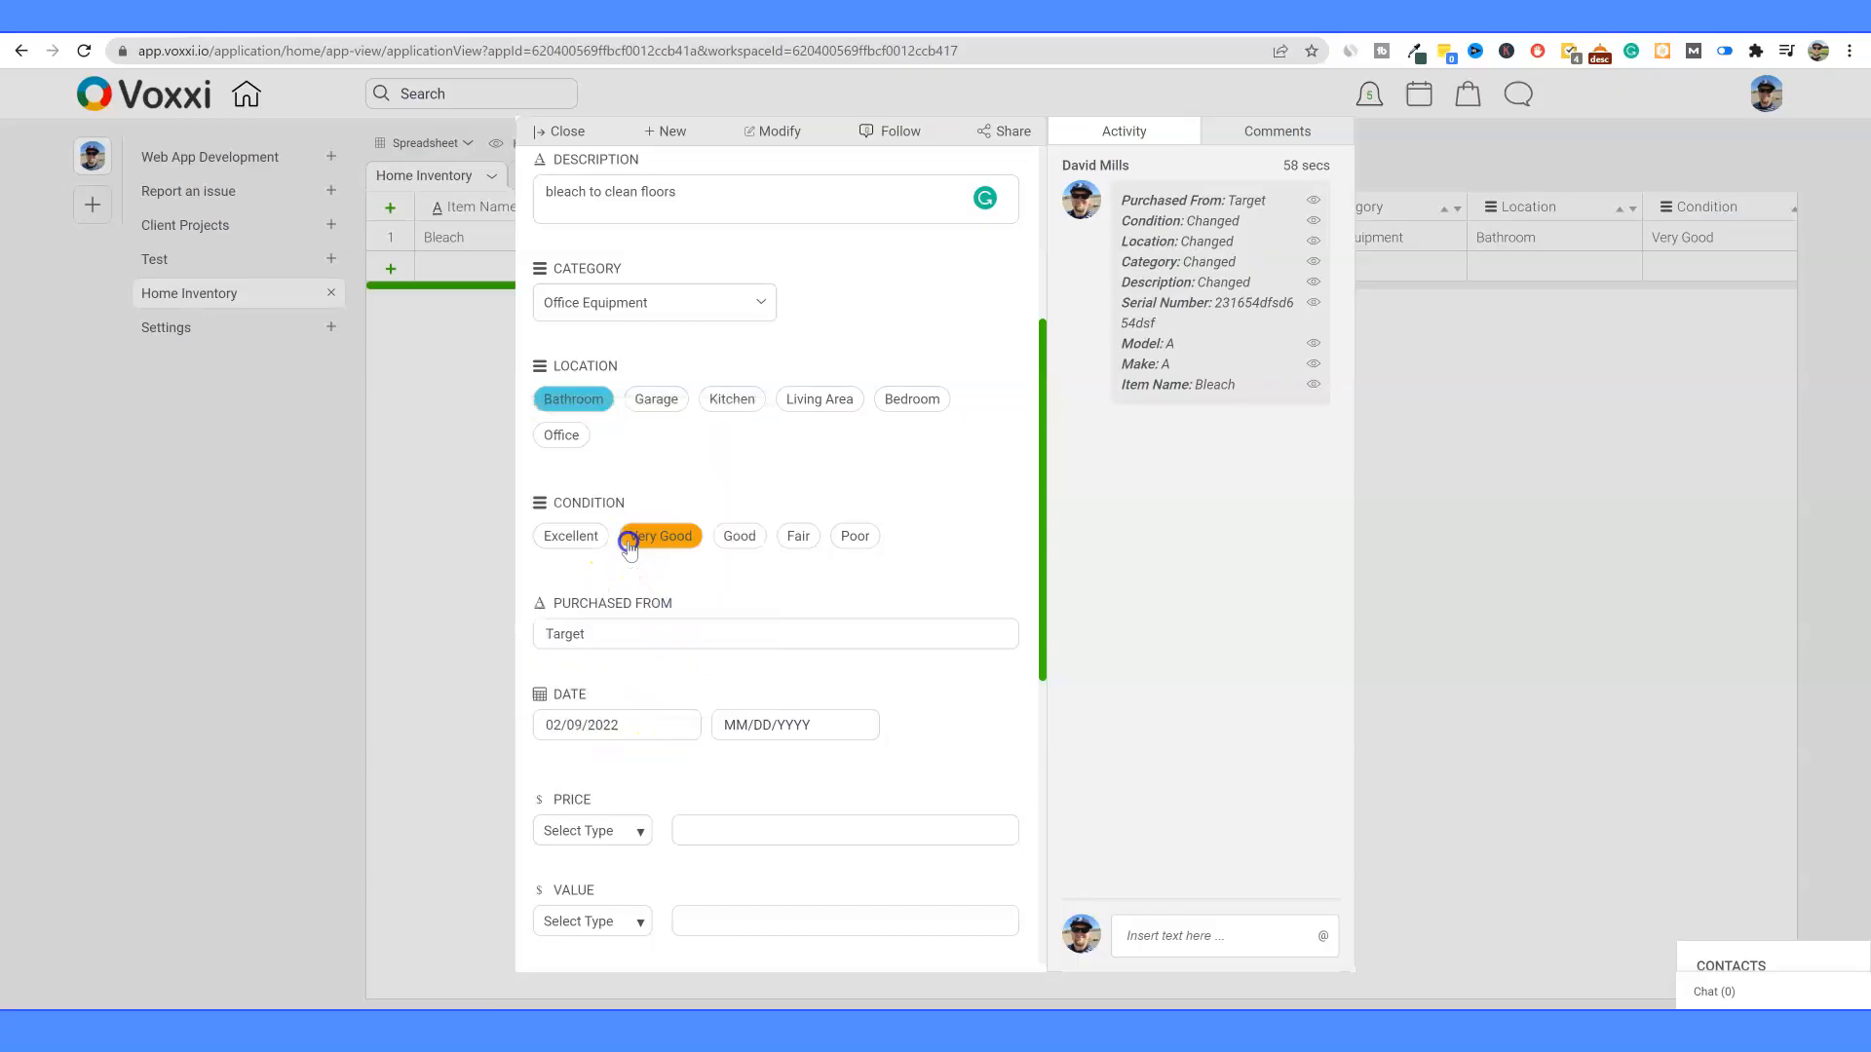
left_click(781, 724)
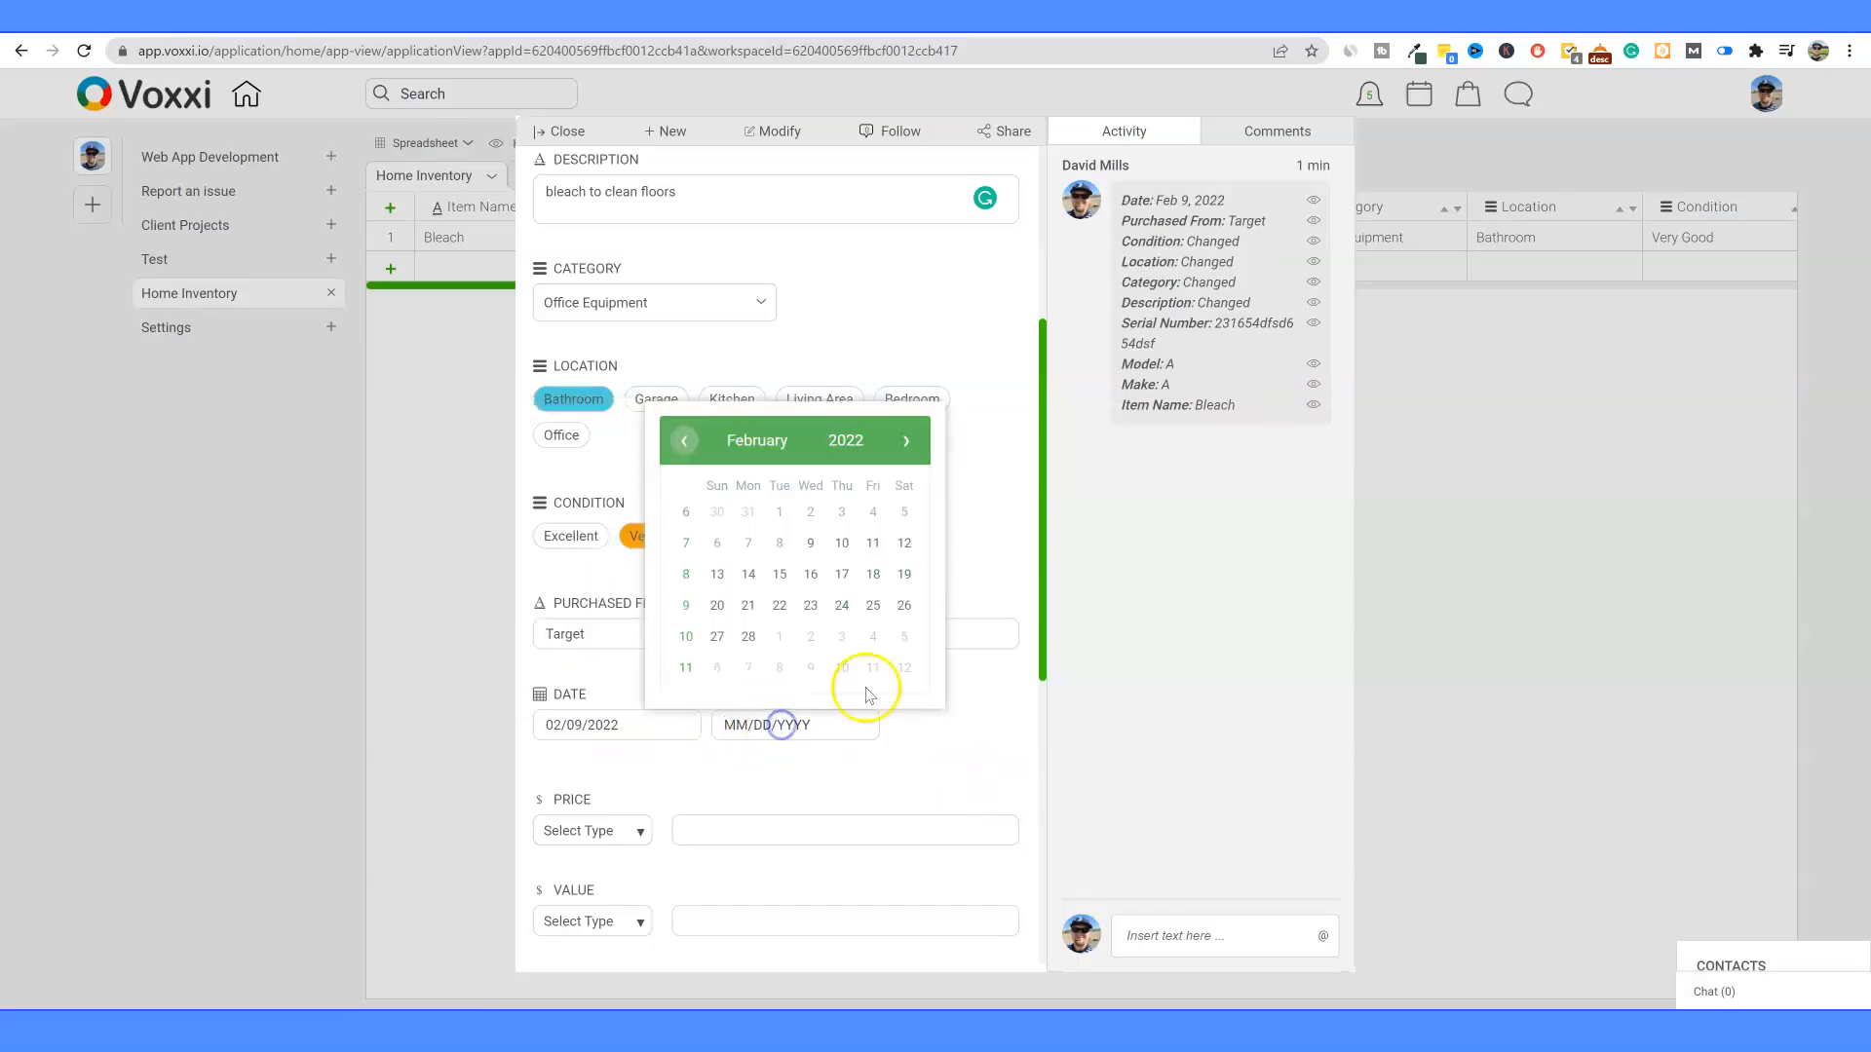
left_click(749, 636)
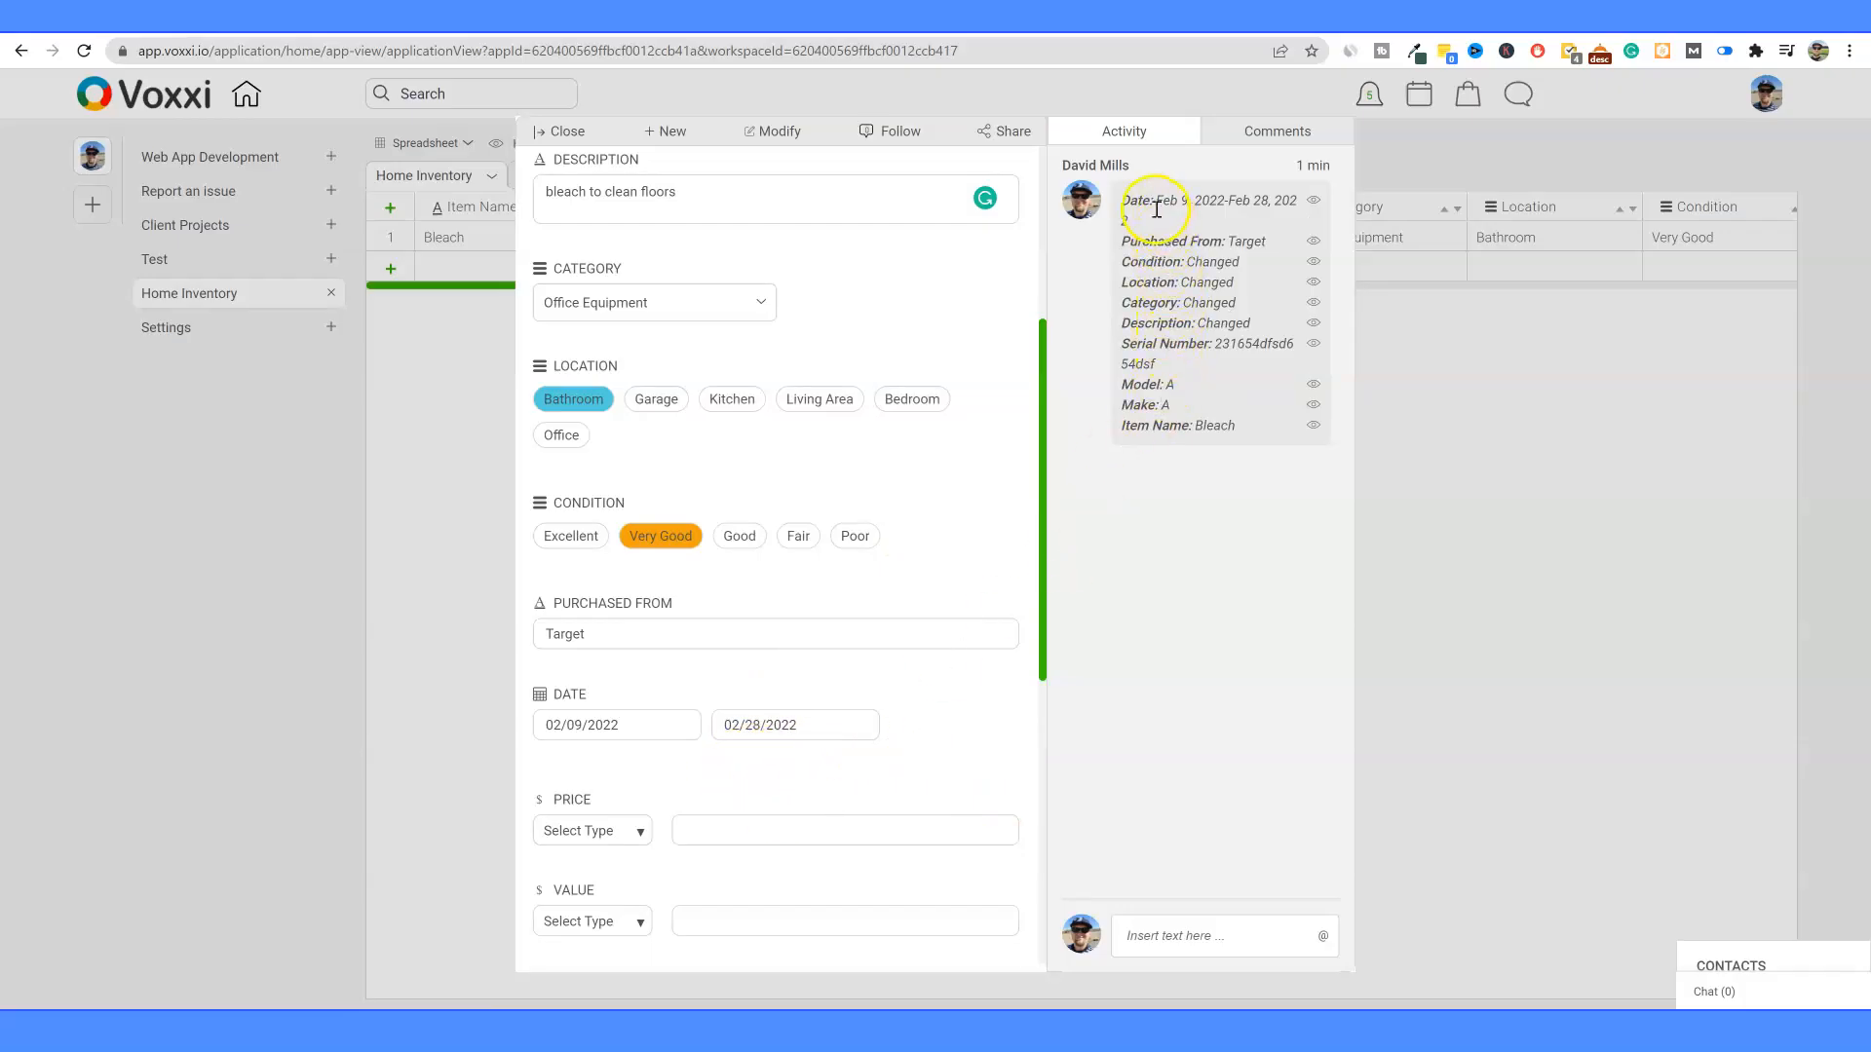
Step: Set both the price and the value of the Bleach item to 6 USD
scroll(835, 698, "down", 2)
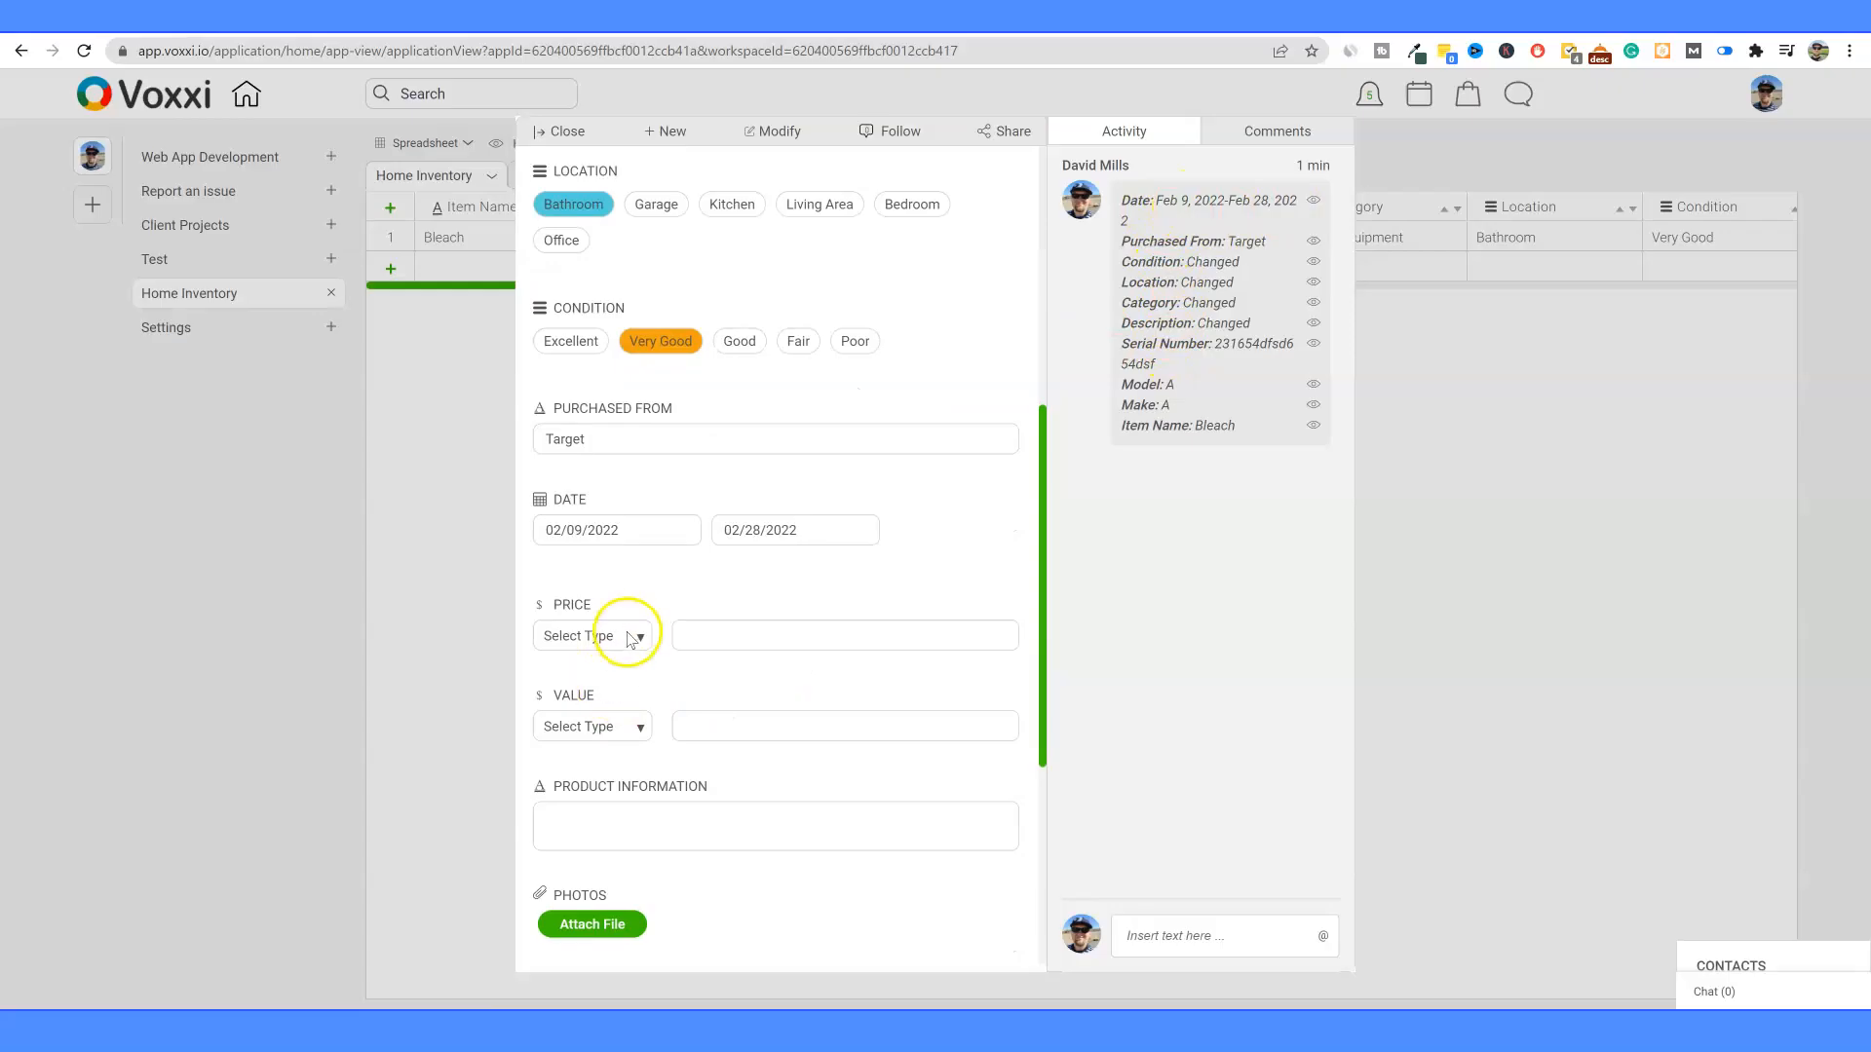
left_click(636, 639)
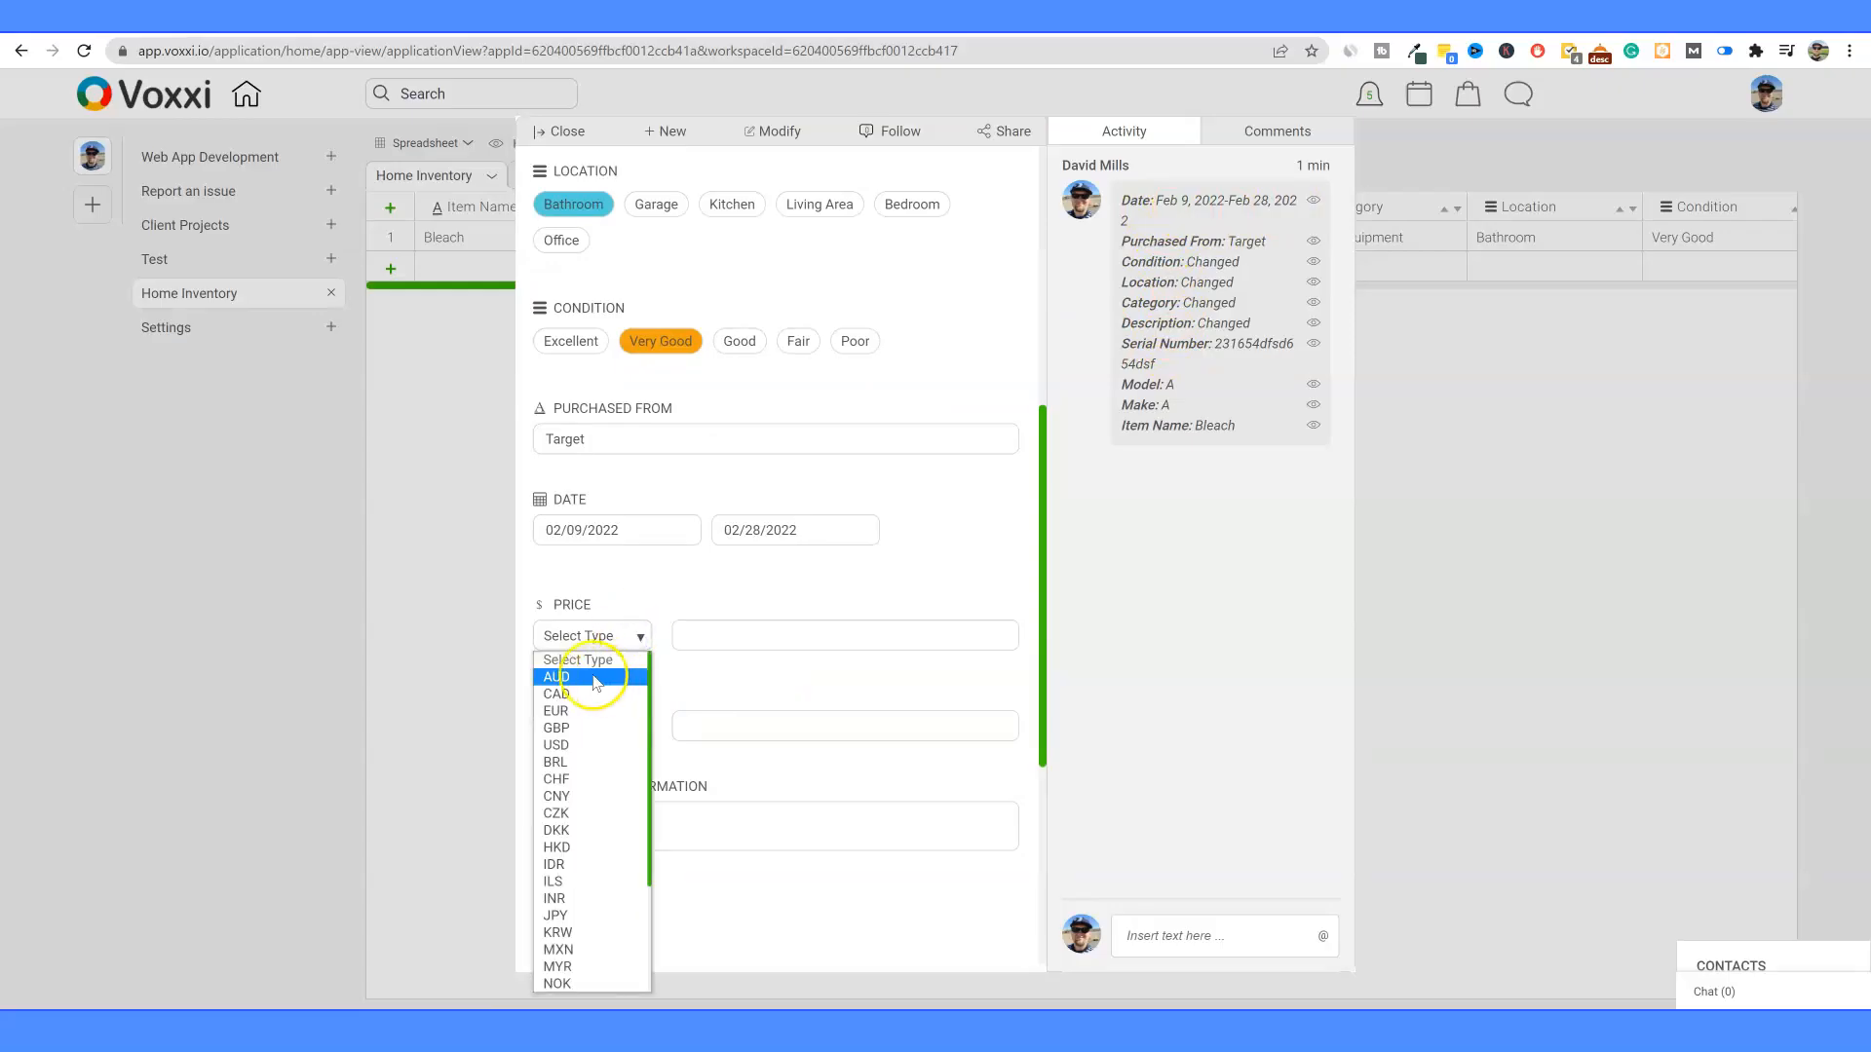
left_click(557, 744)
left_click(733, 624)
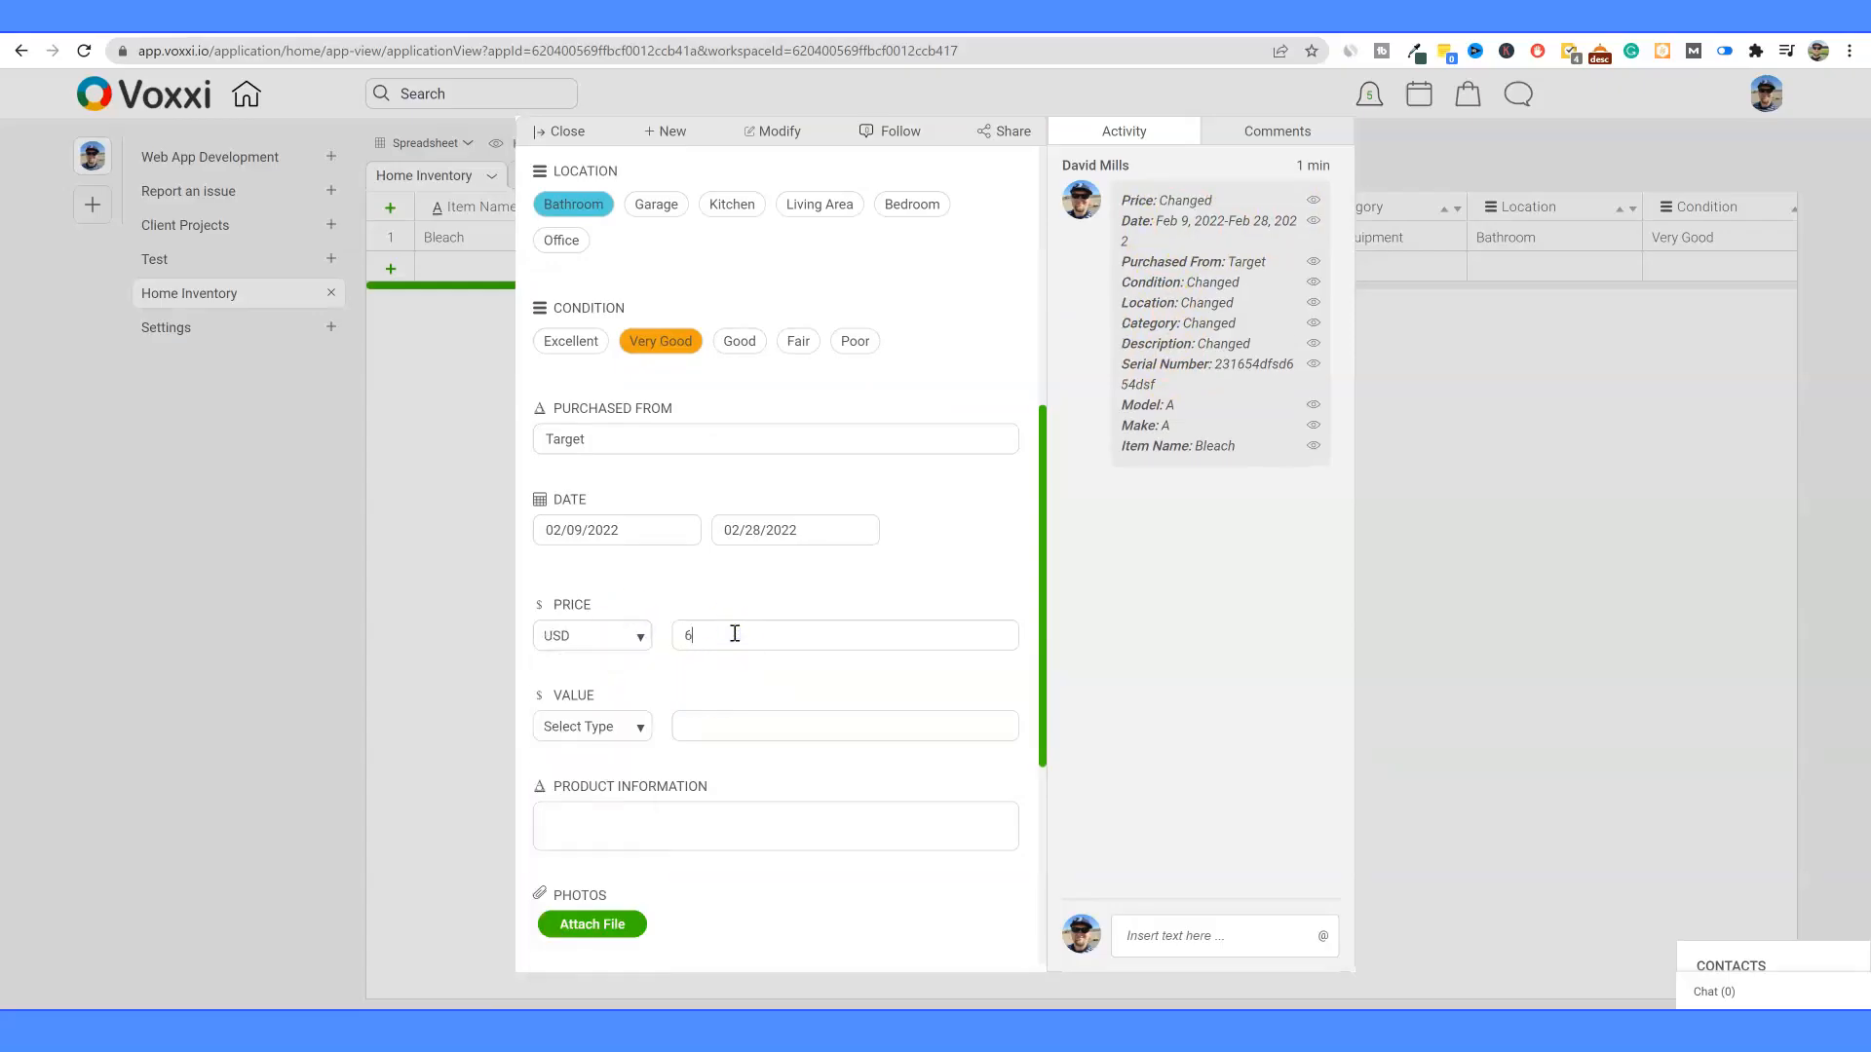
scroll(618, 739, "down", 3)
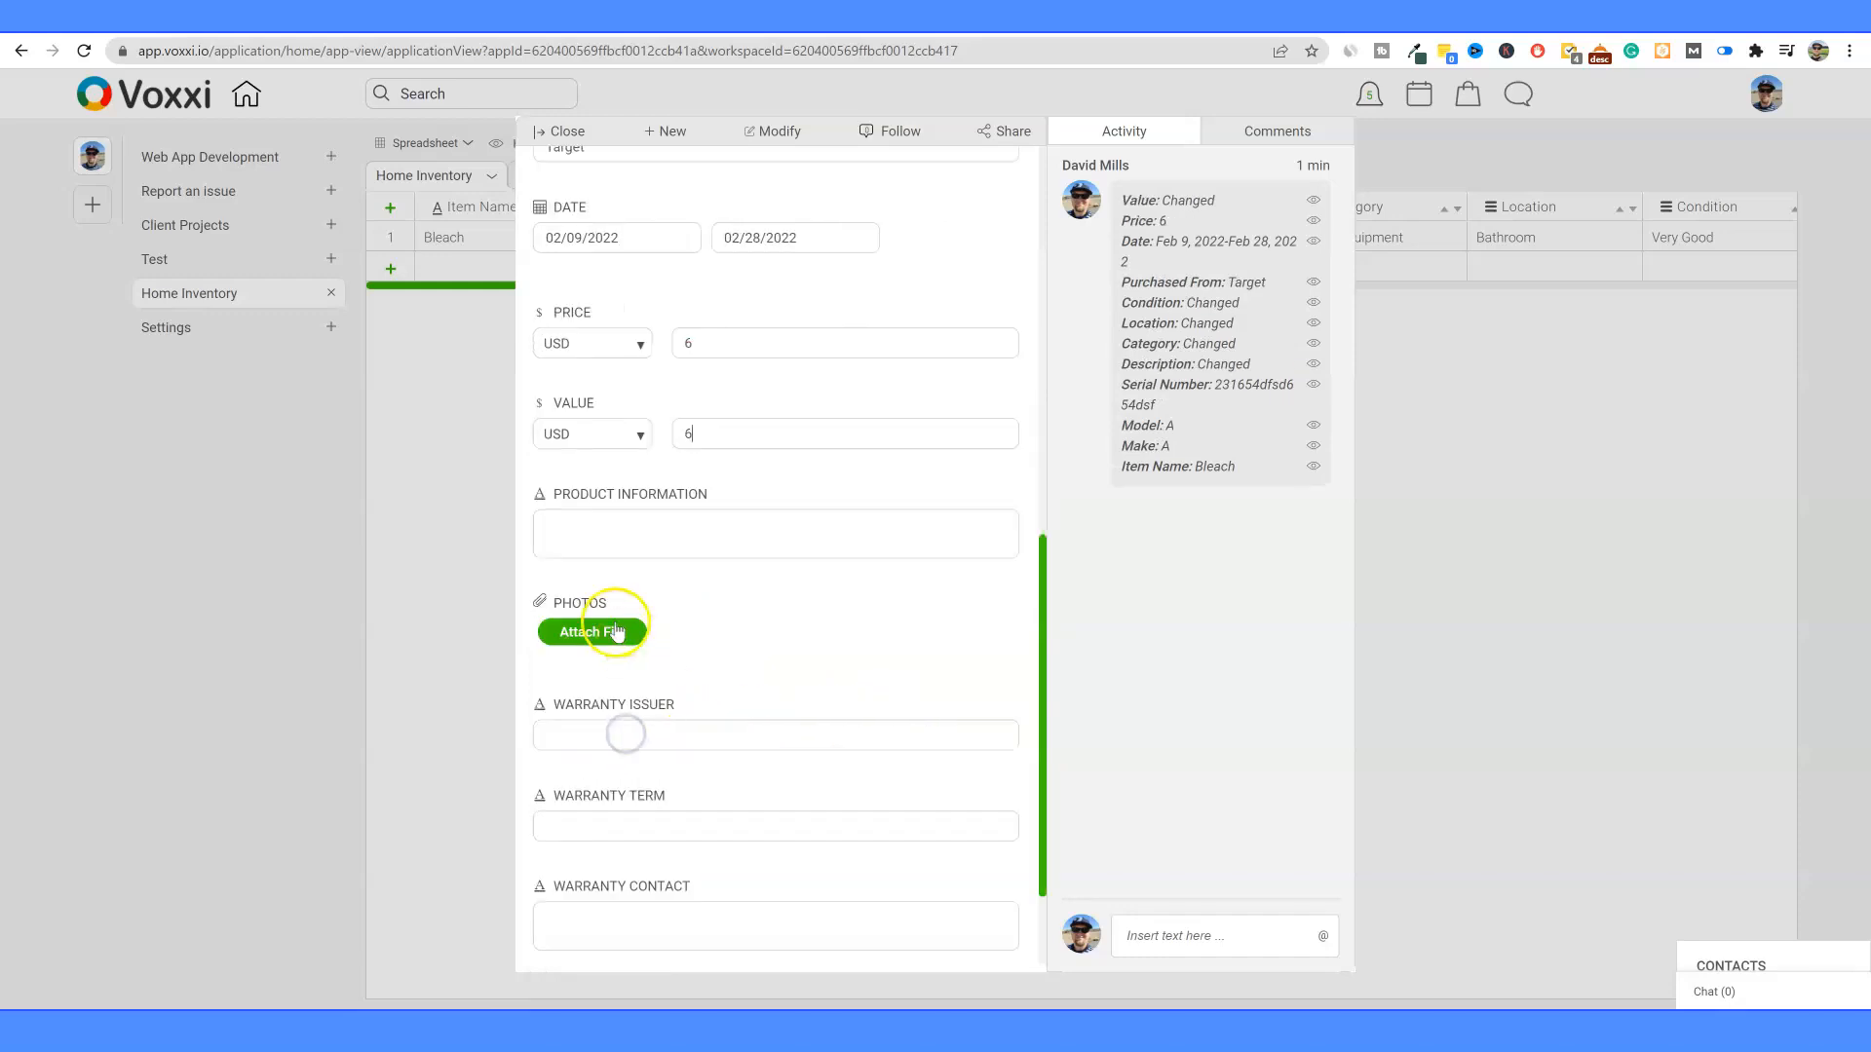
Step: Look over the remaining photo and warranty fields and the completed Bleach record, and close it
scroll(735, 678, "down", 2)
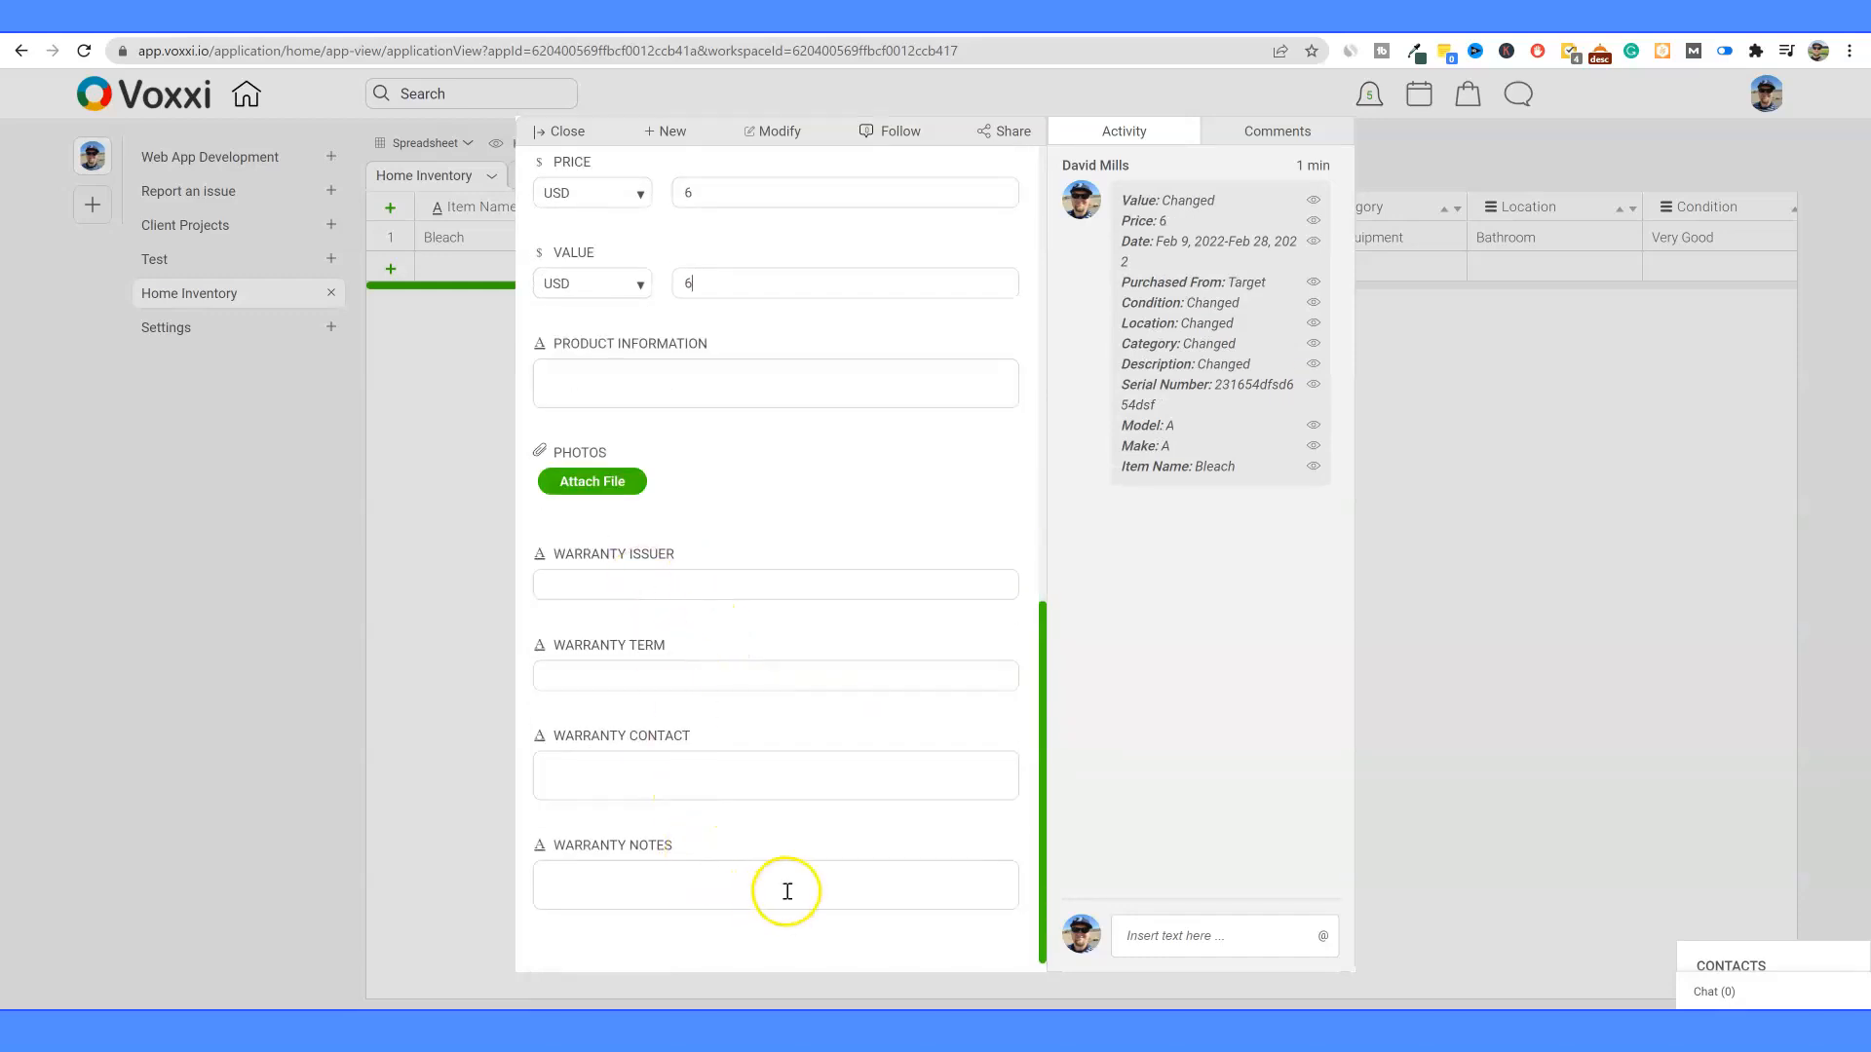
scroll(794, 881, "up", 3)
scroll(799, 875, "up", 7)
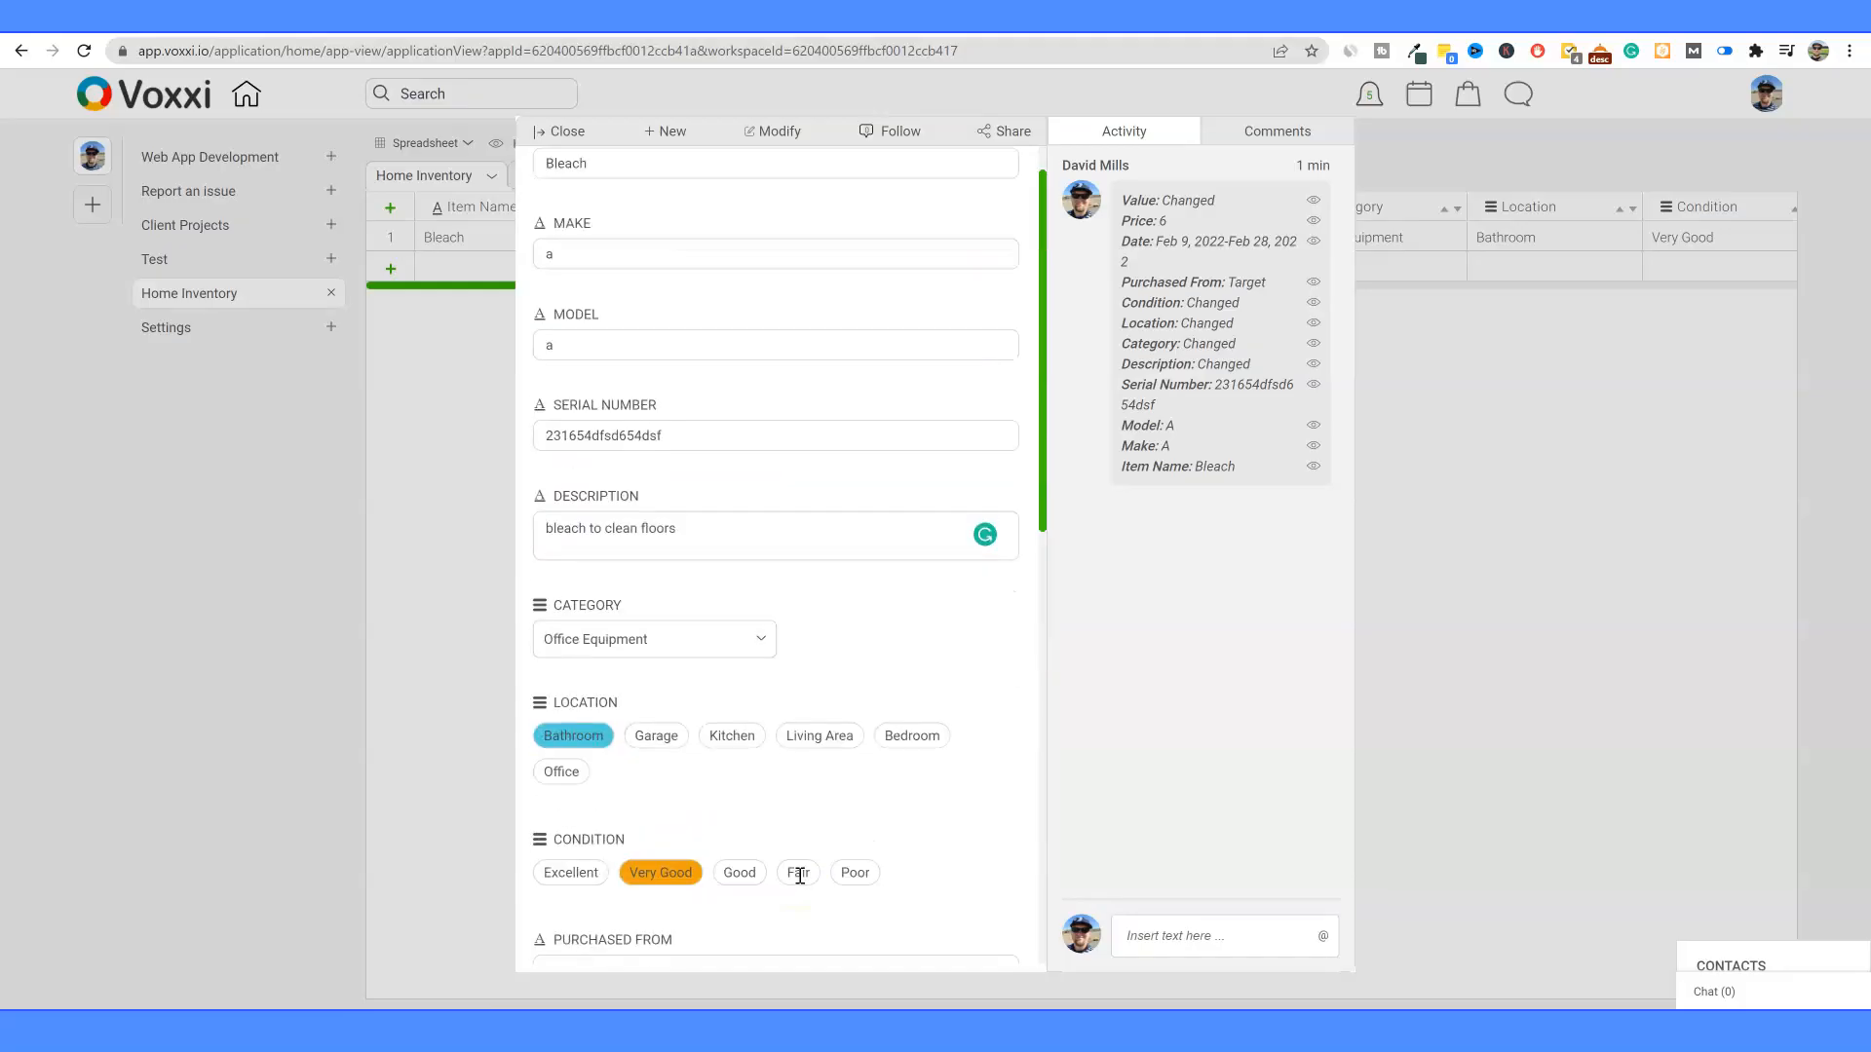
scroll(799, 883, "up", 1)
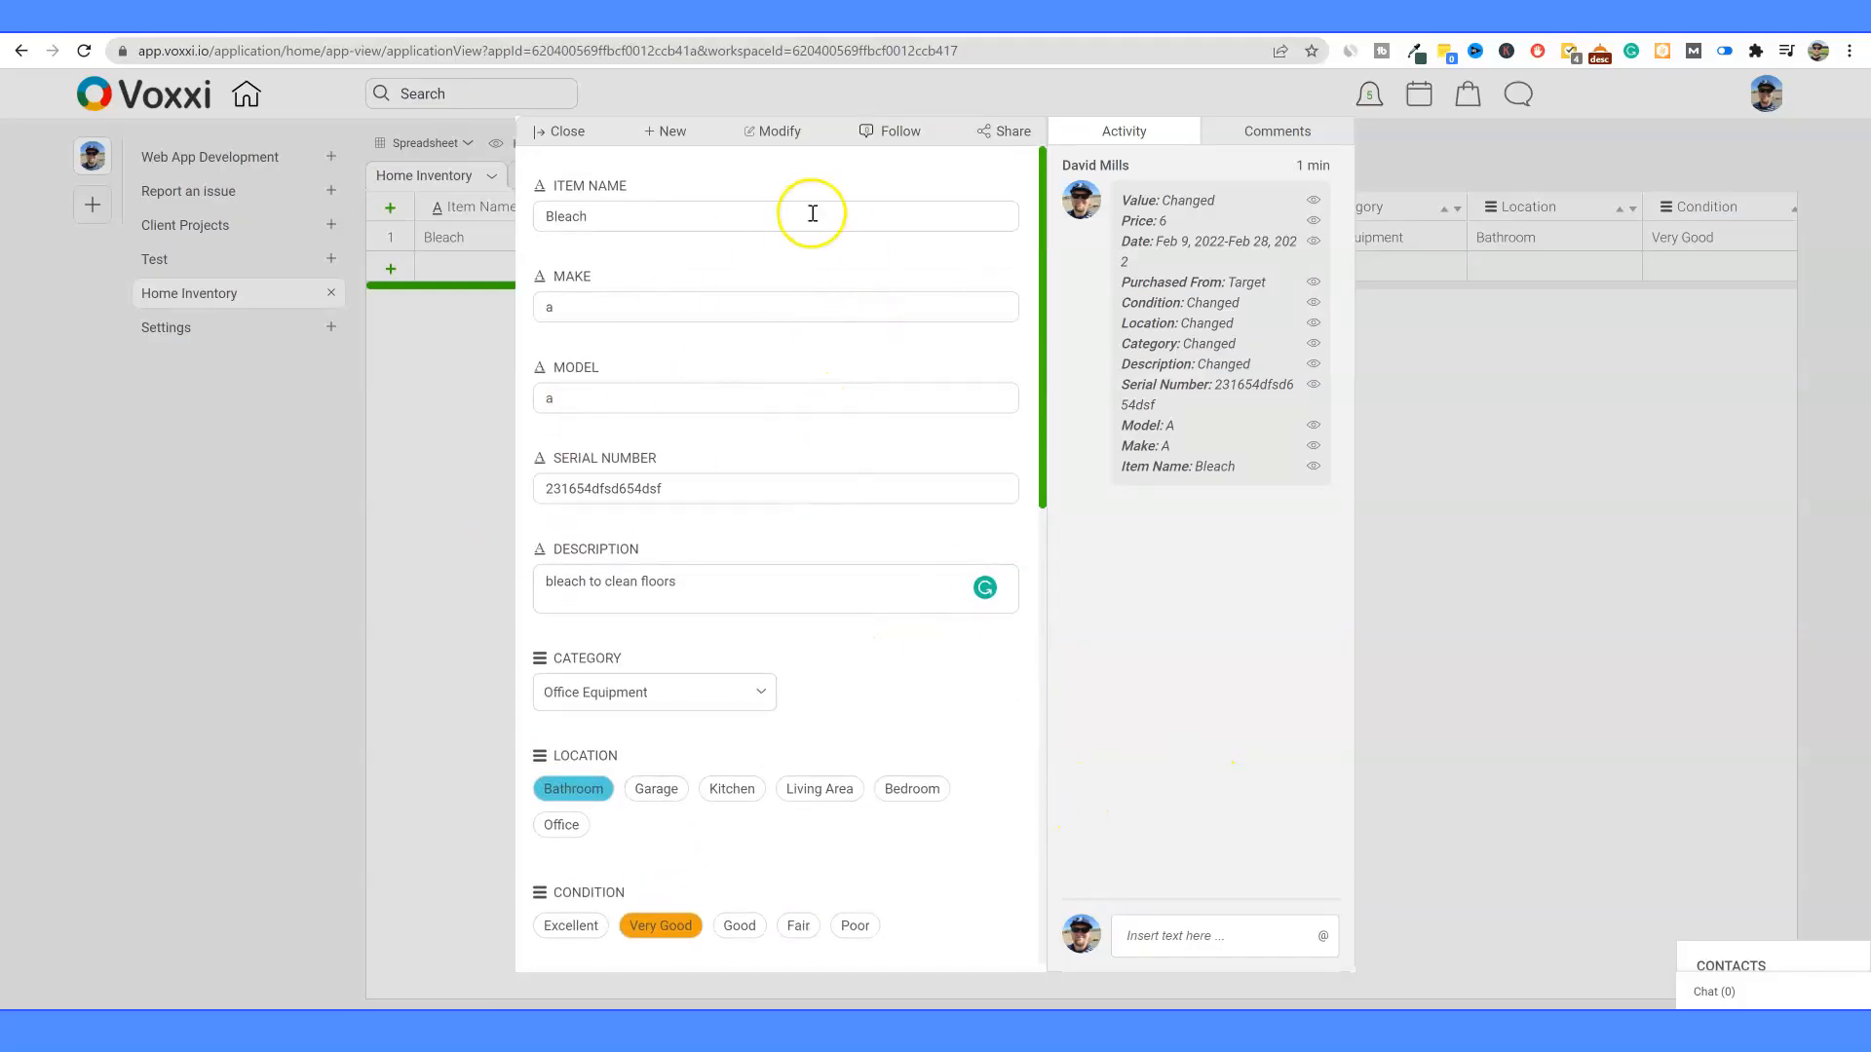
left_click(563, 134)
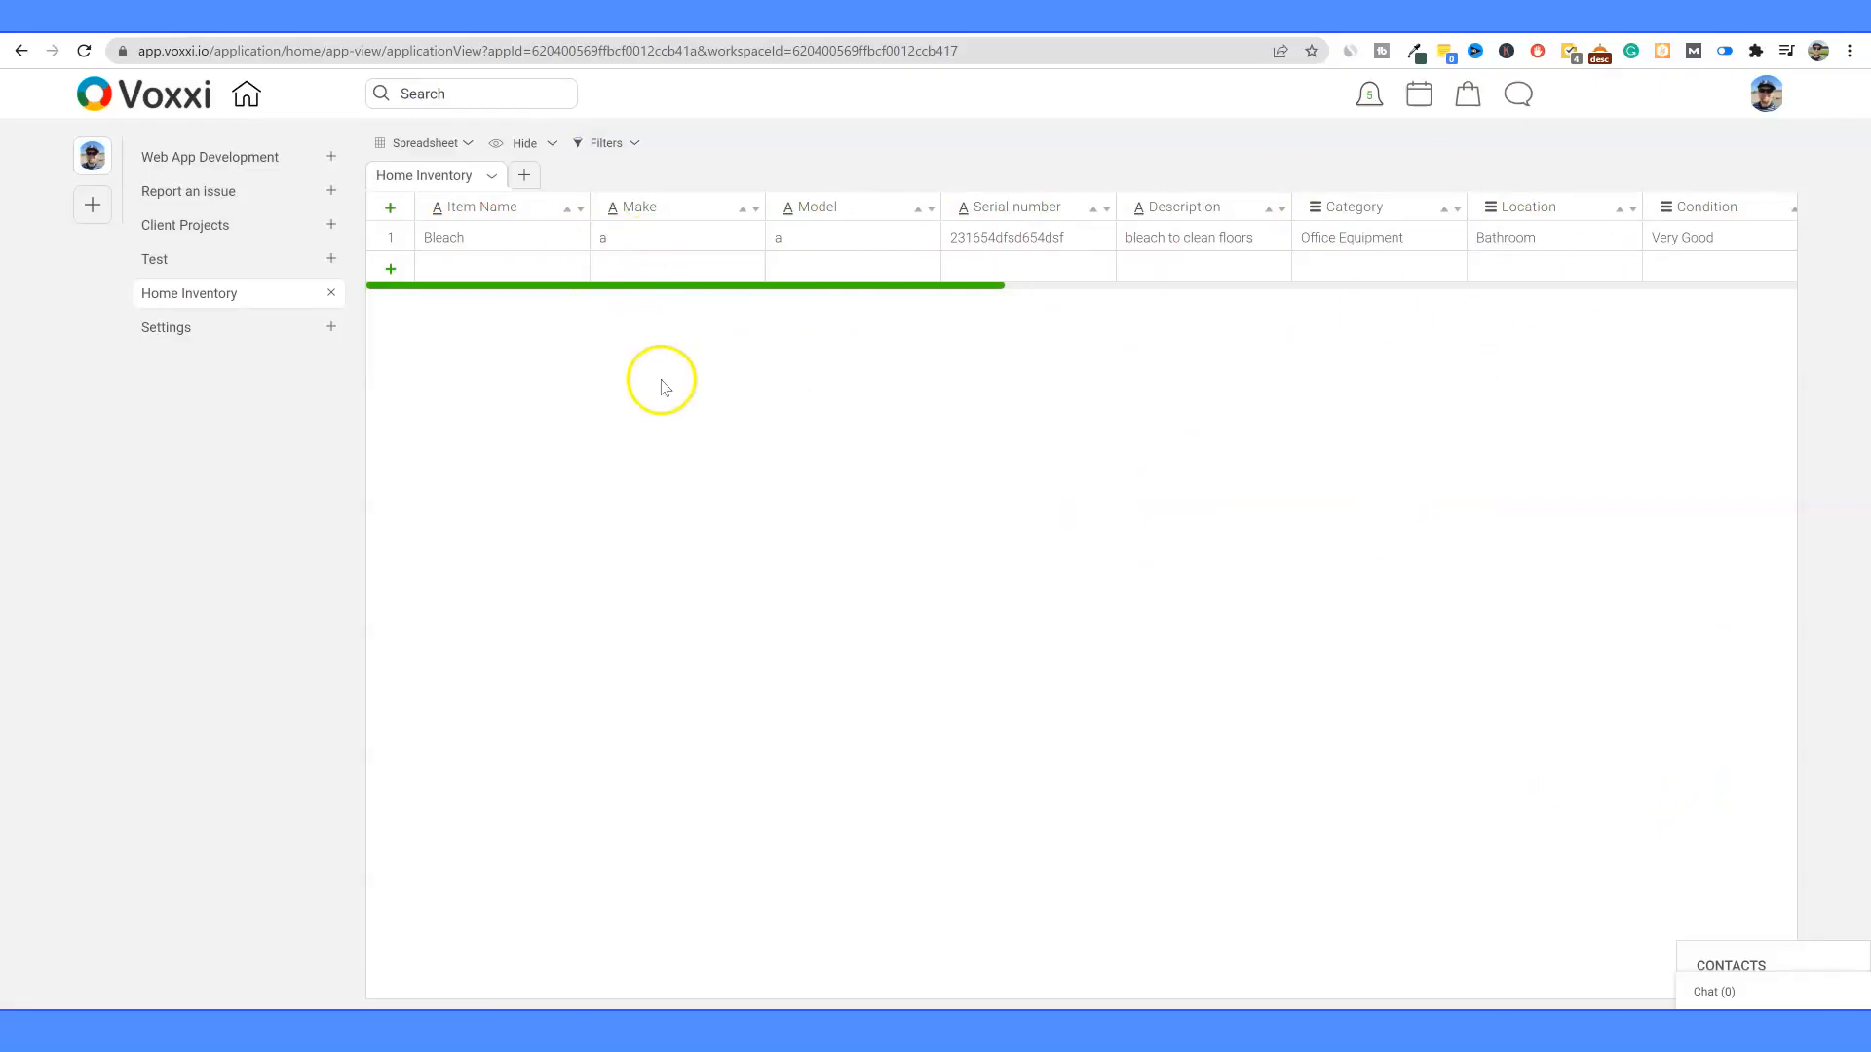
Step: Add a second inventory item named Pants with make b, model b and serial number sdfwe43
left_click(509, 267)
type("Pan")
key("Tab")
type("b")
key("Tab")
type("b")
left_click(586, 489)
type("sdfwe43")
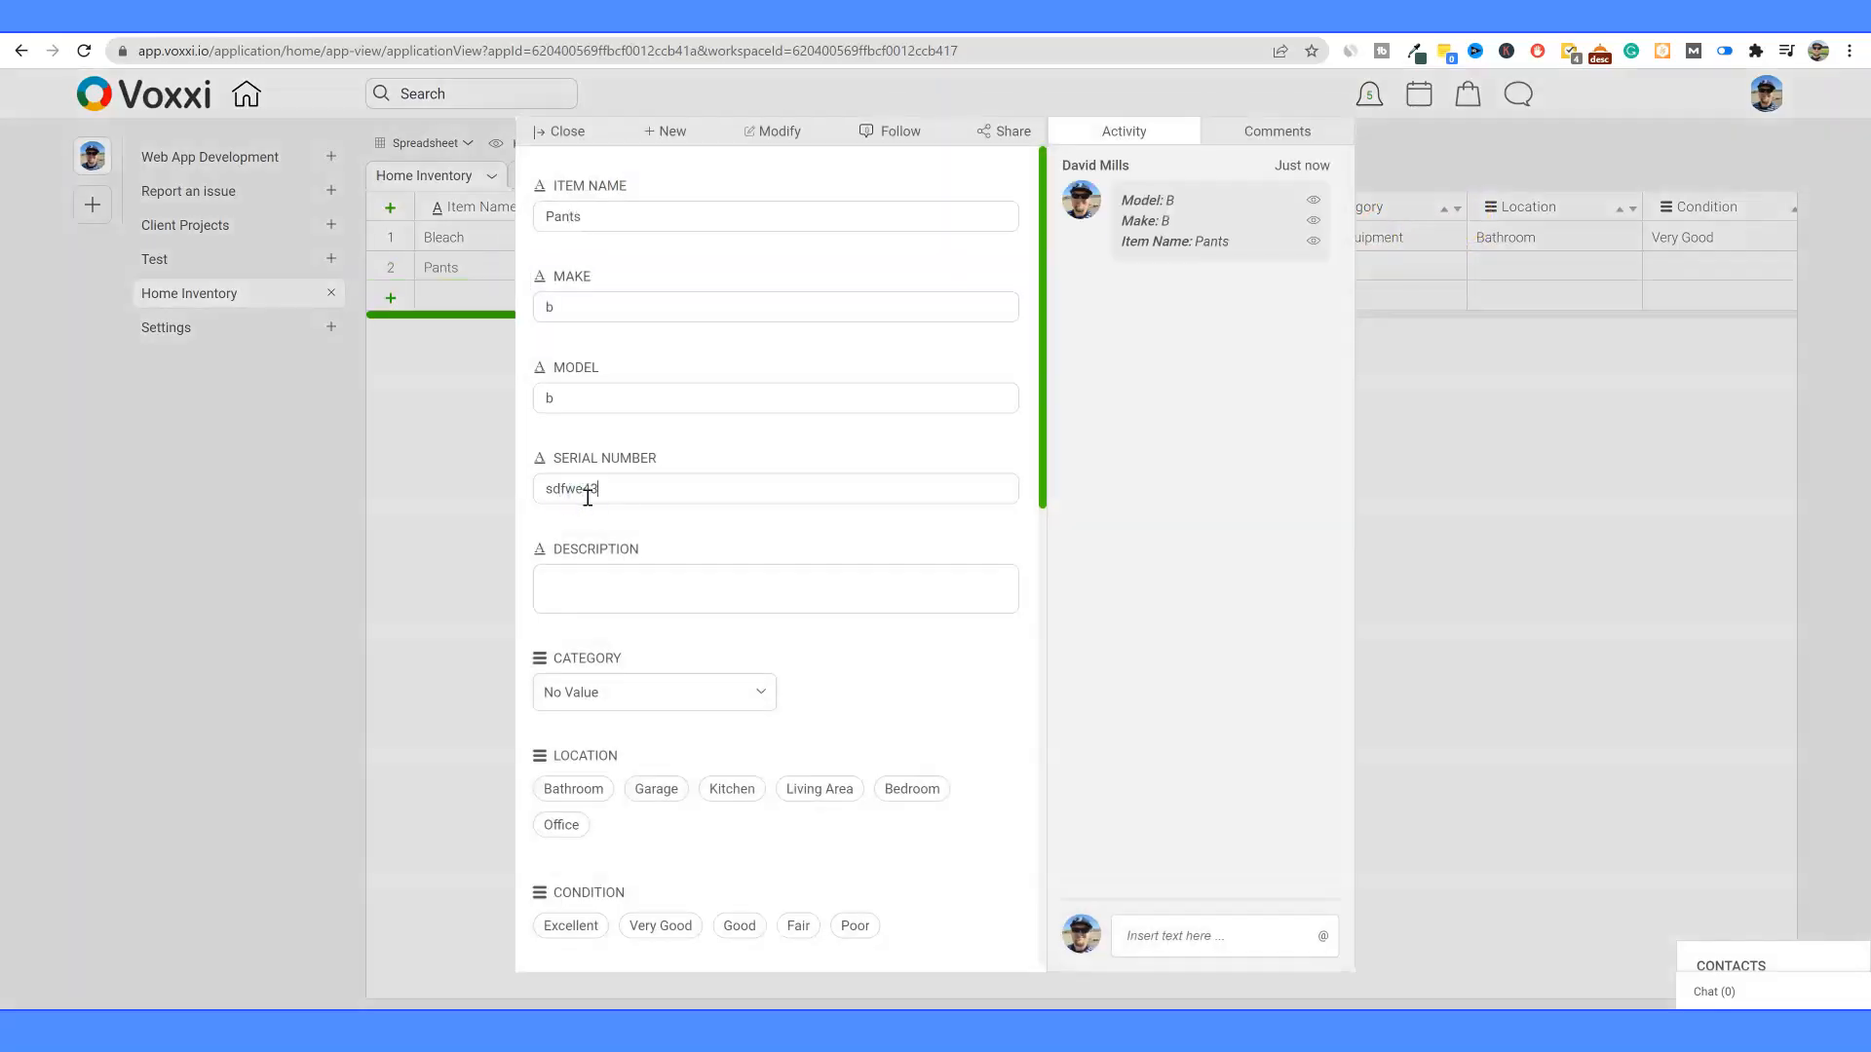
Step: Complete the Pants record with description boy pants, category Clothing, location Bedroom, condition Very Good, dates 02/09/2022 to 02/28/2022, price 15 USD and value 15
left_click(601, 577)
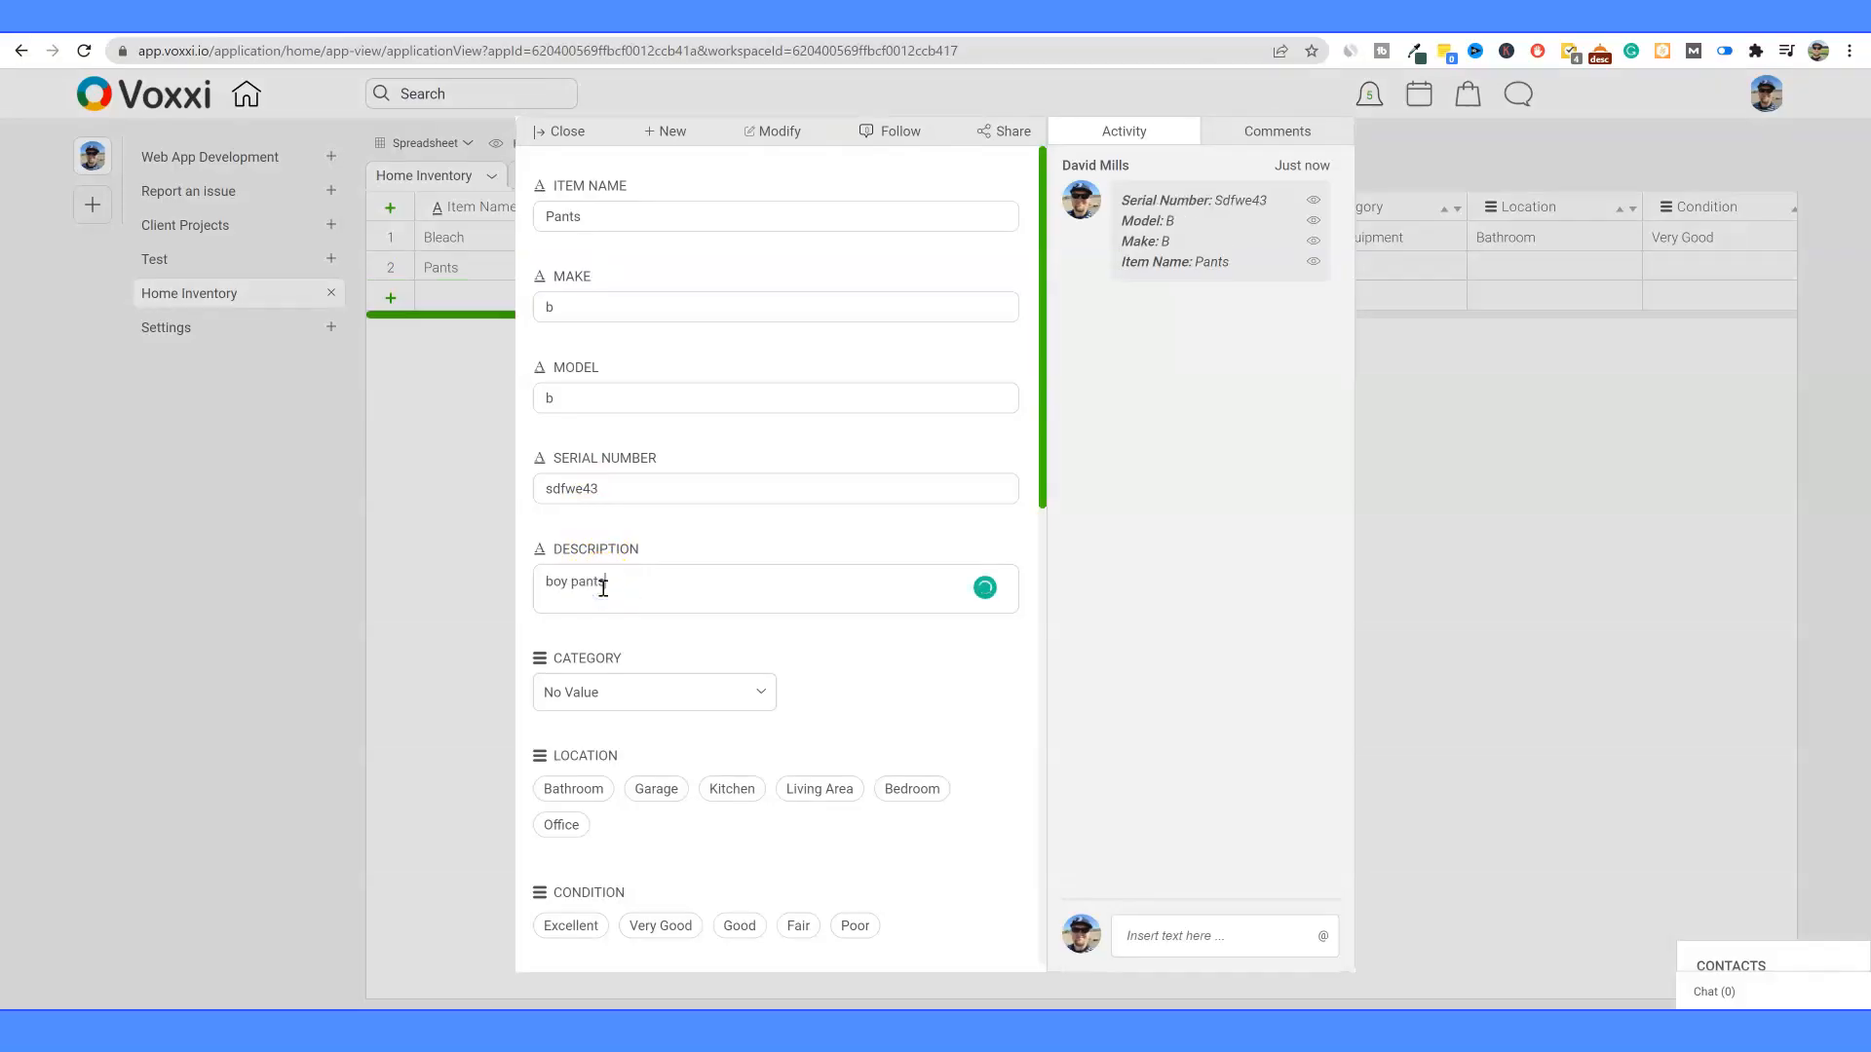
scroll(610, 710, "down", 1)
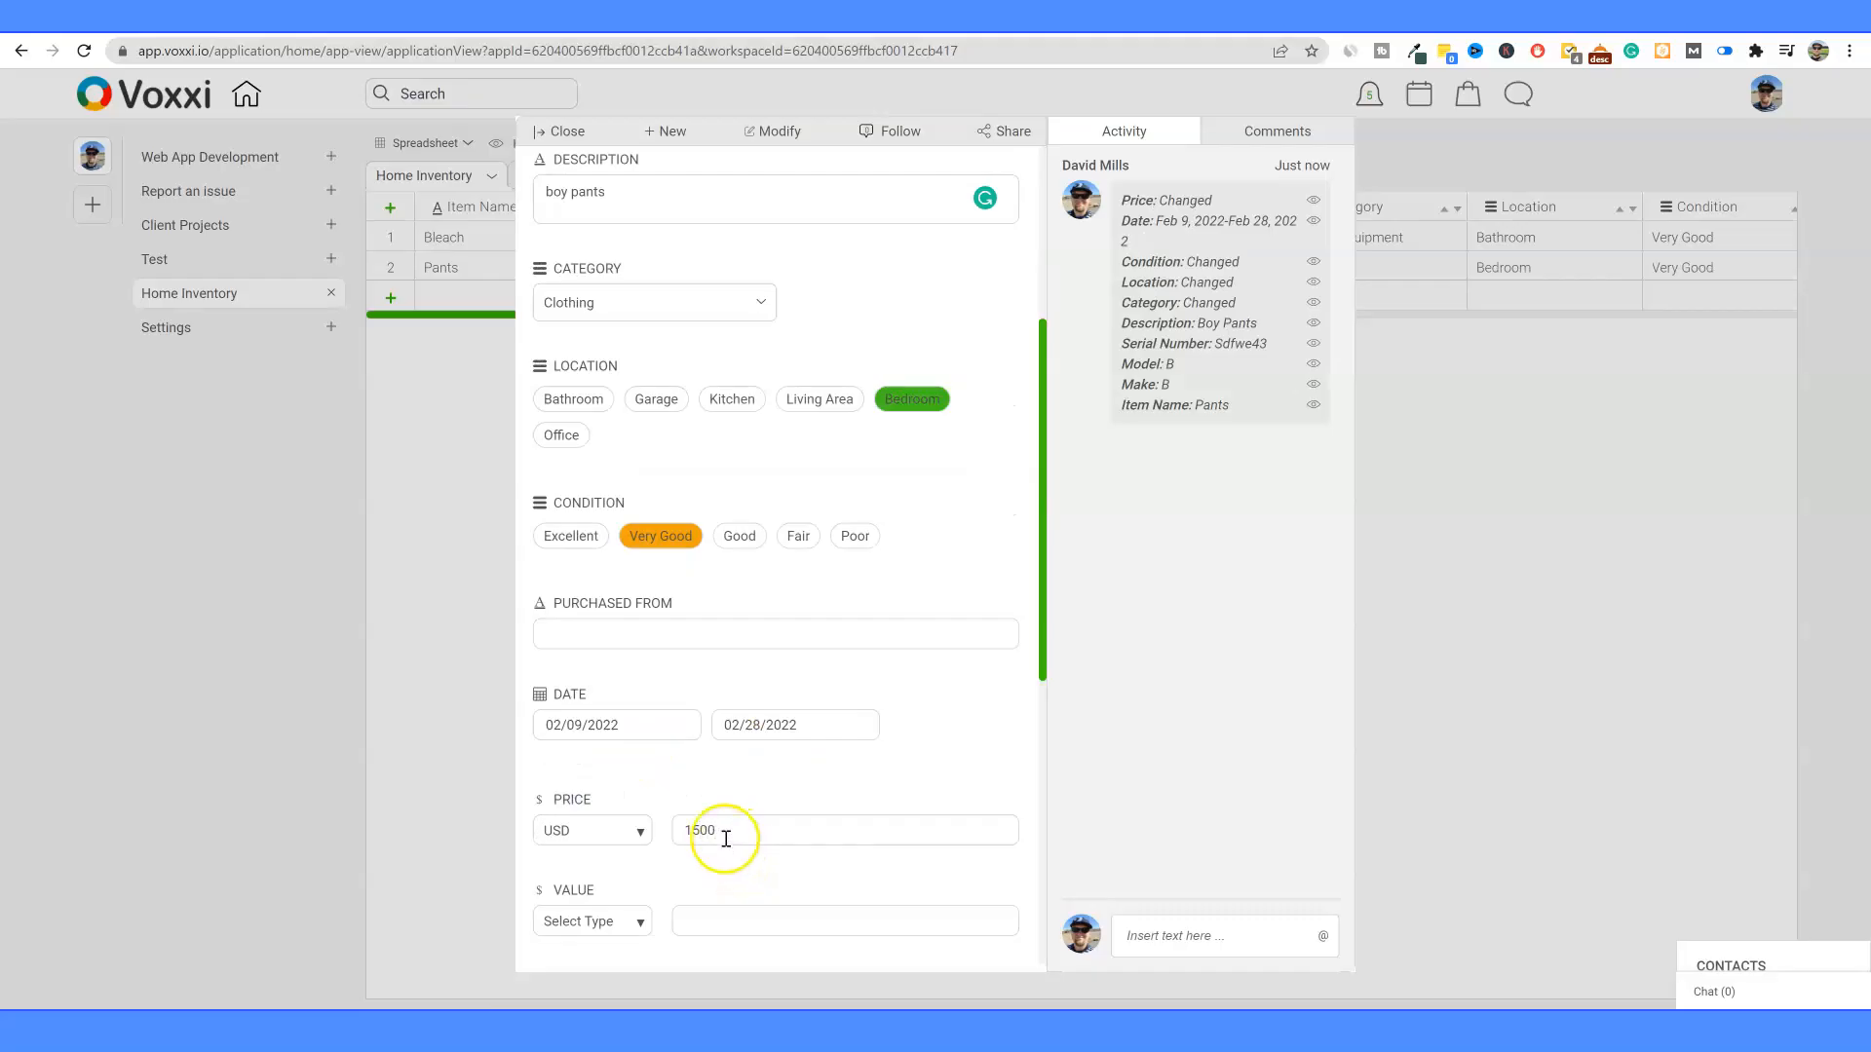
left_click(721, 924)
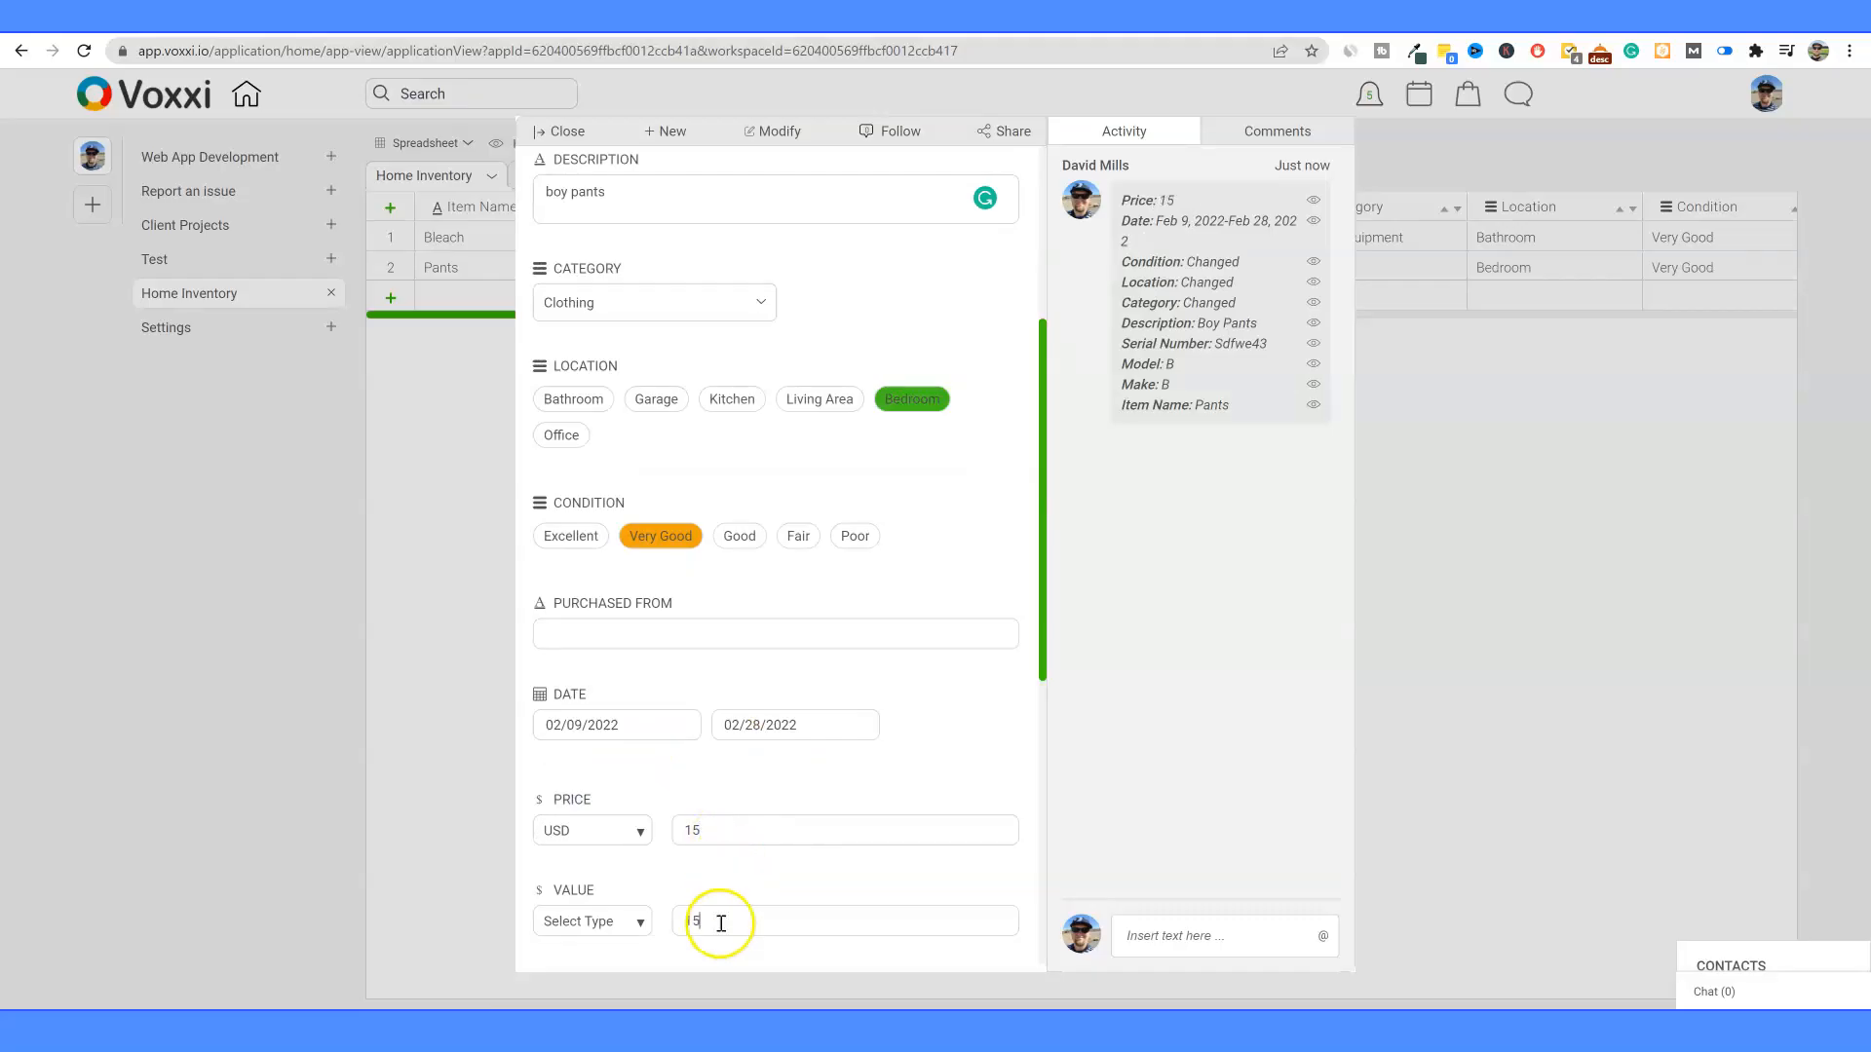
type("15")
key("Tab")
left_click(568, 132)
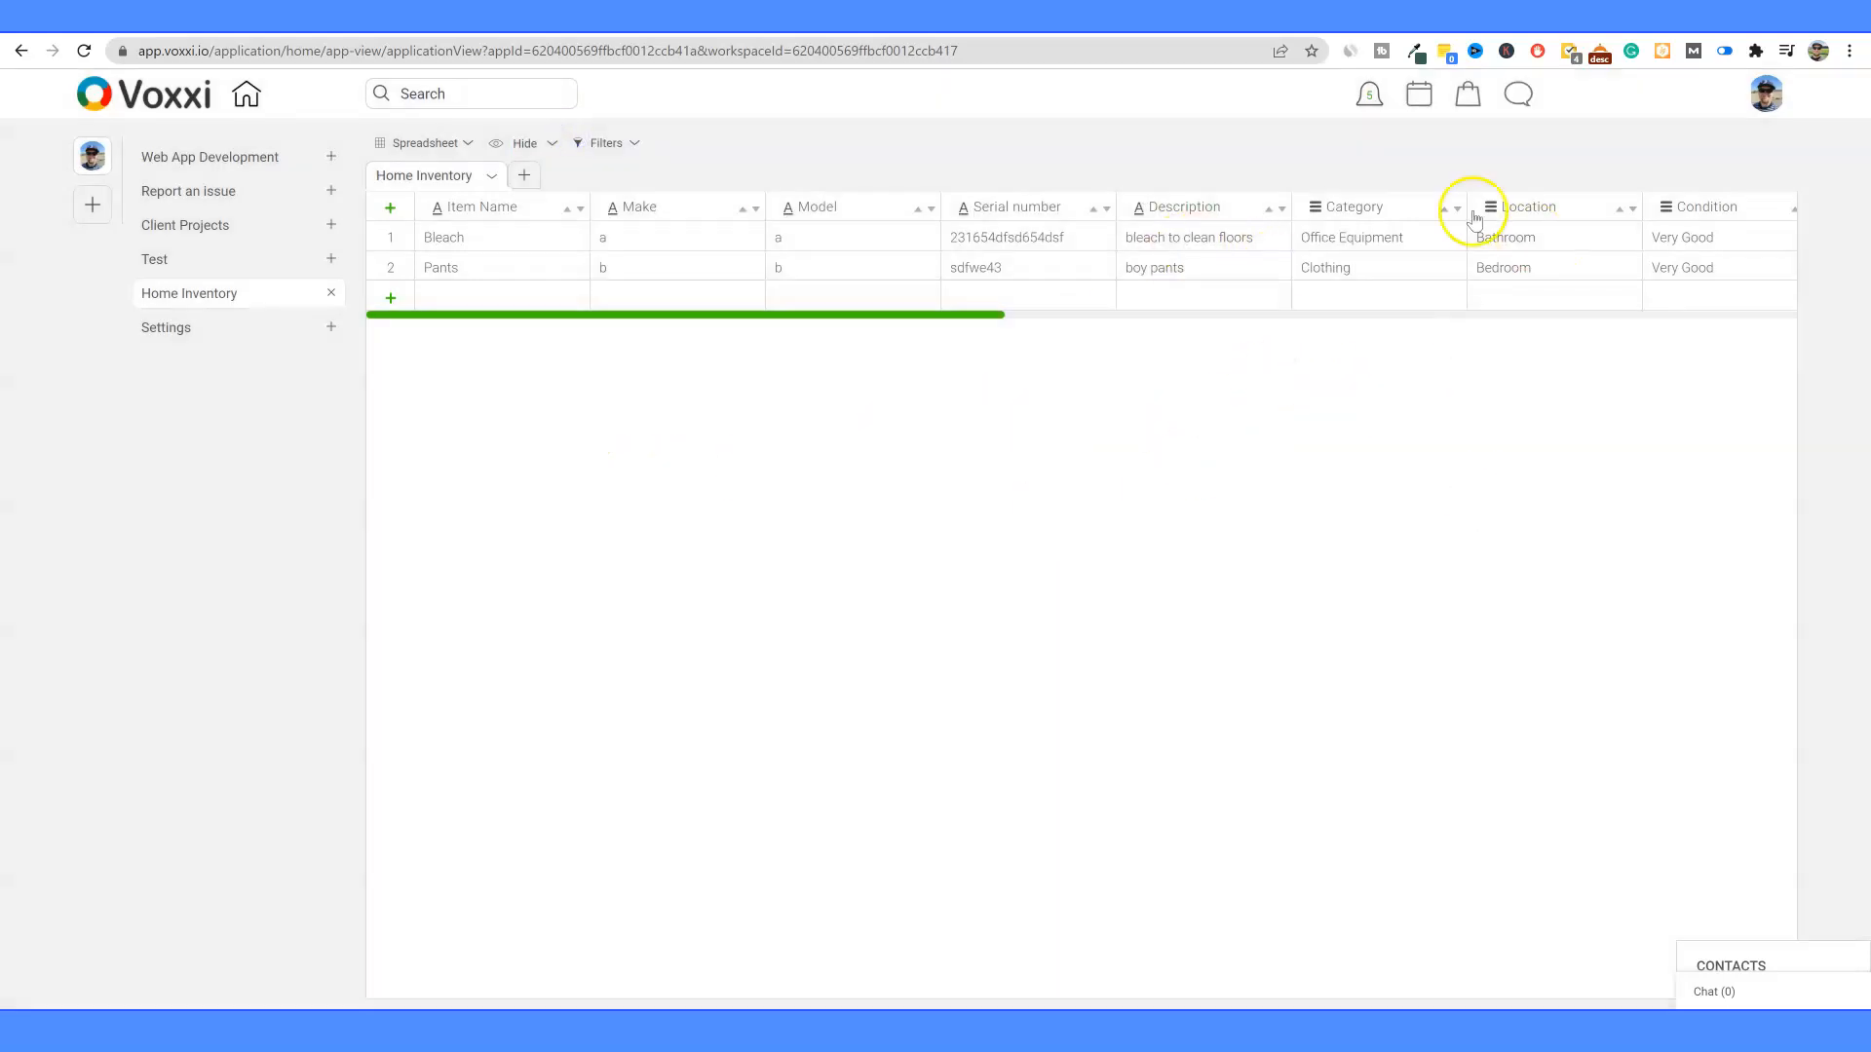
Step: Inspect the Category and Location column headings and the remaining columns of the Home Inventory spreadsheet
left_click(1322, 211)
left_click(1322, 211)
left_click(1366, 211)
double_click(1366, 211)
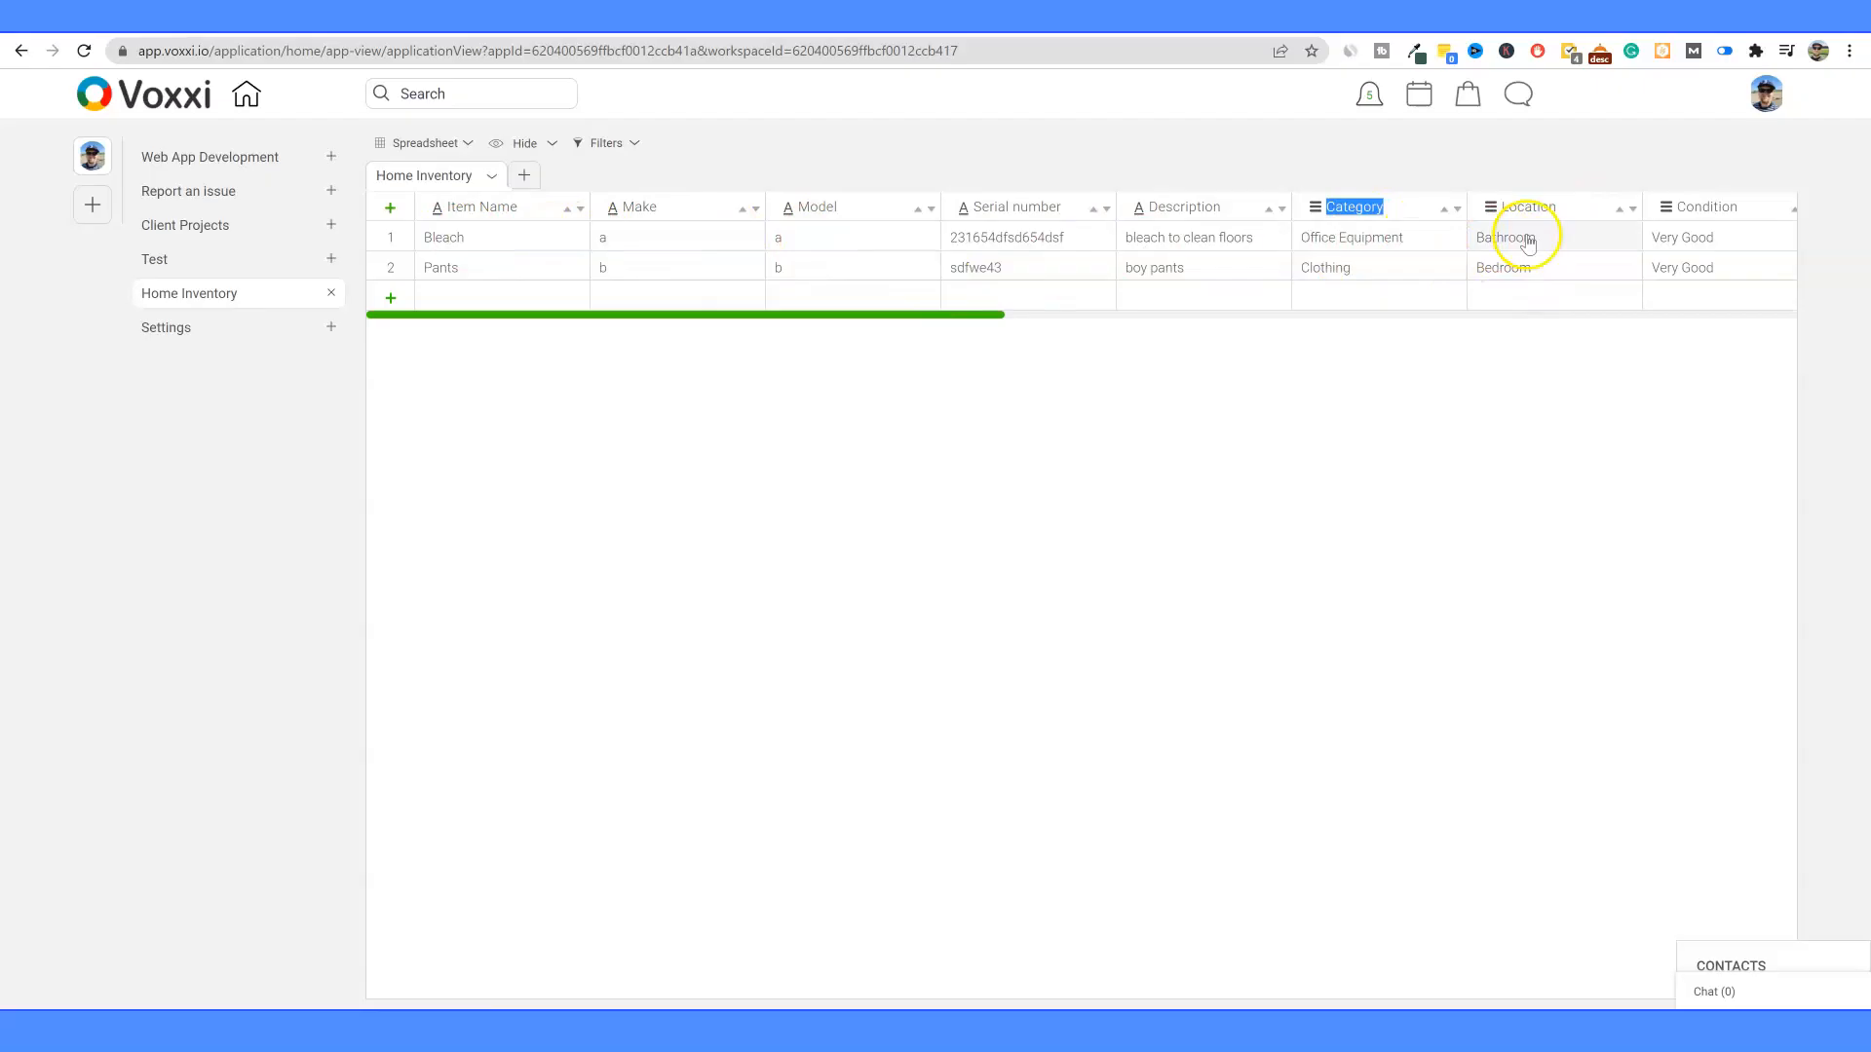
left_click(1551, 202)
left_click(1547, 205)
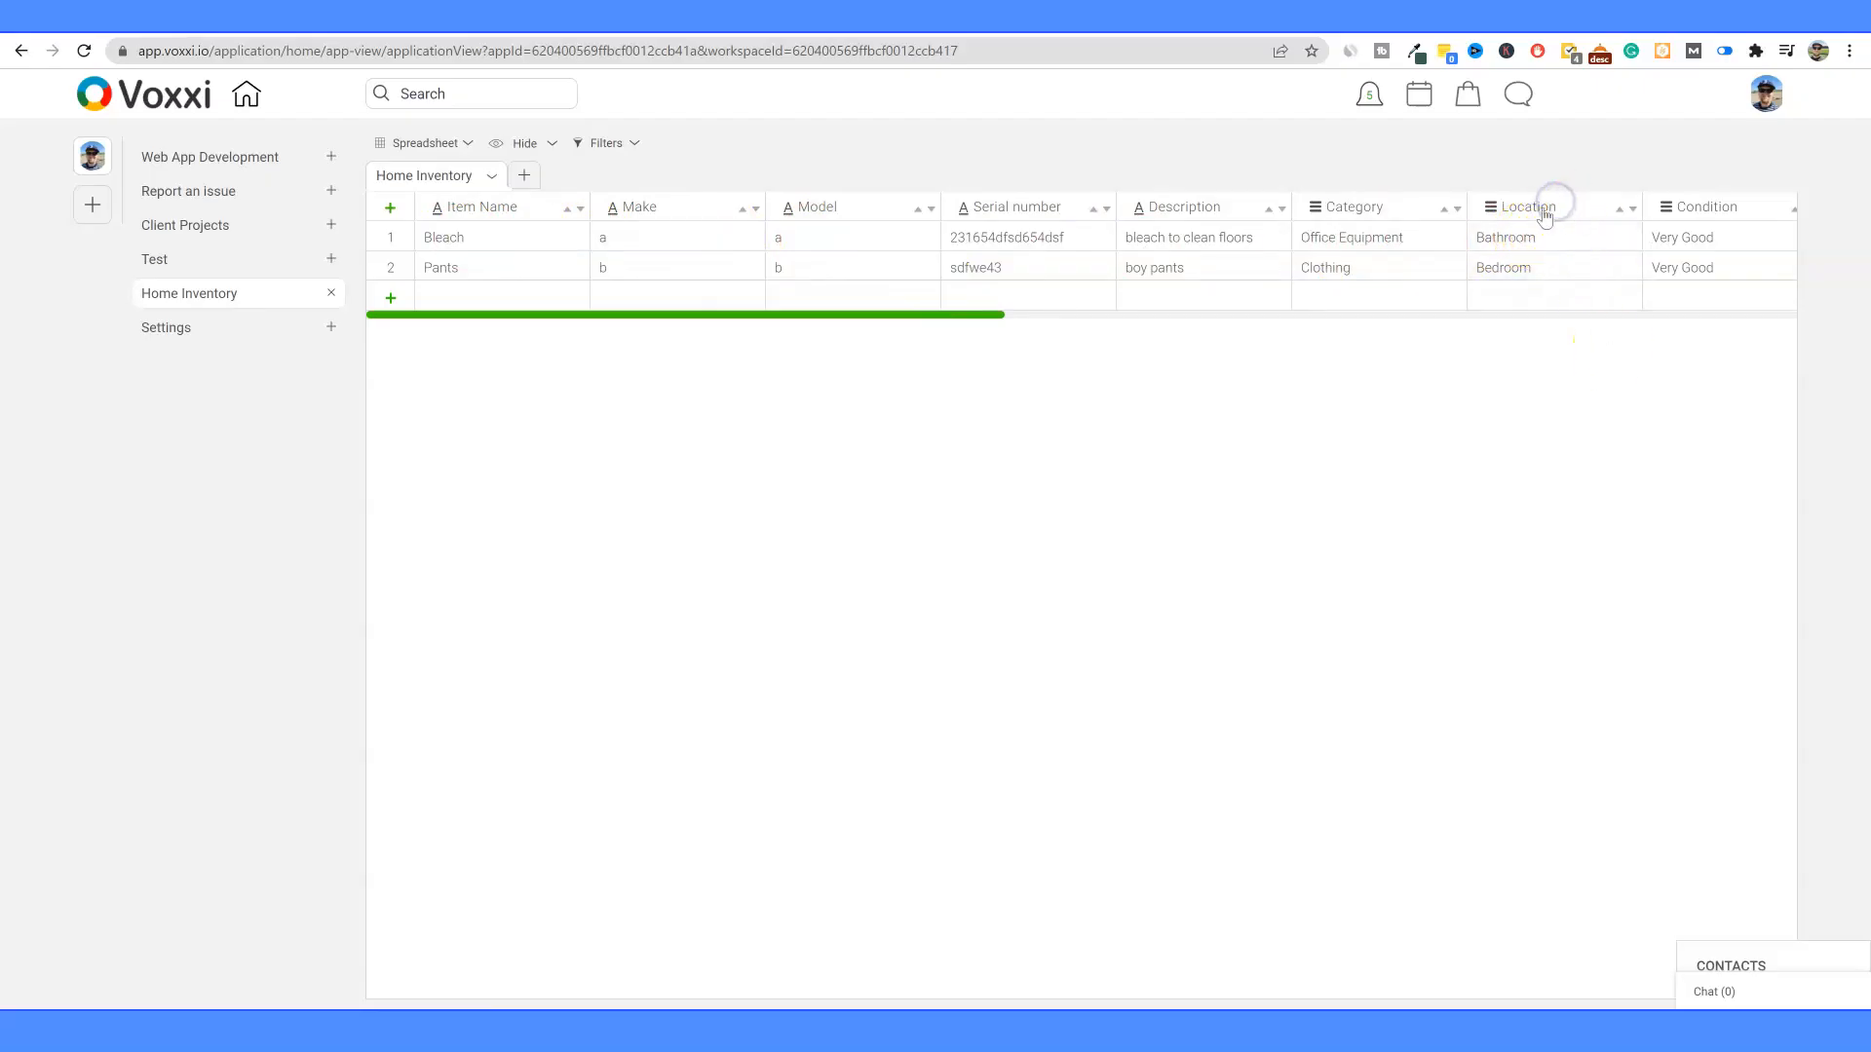
left_click(1538, 206)
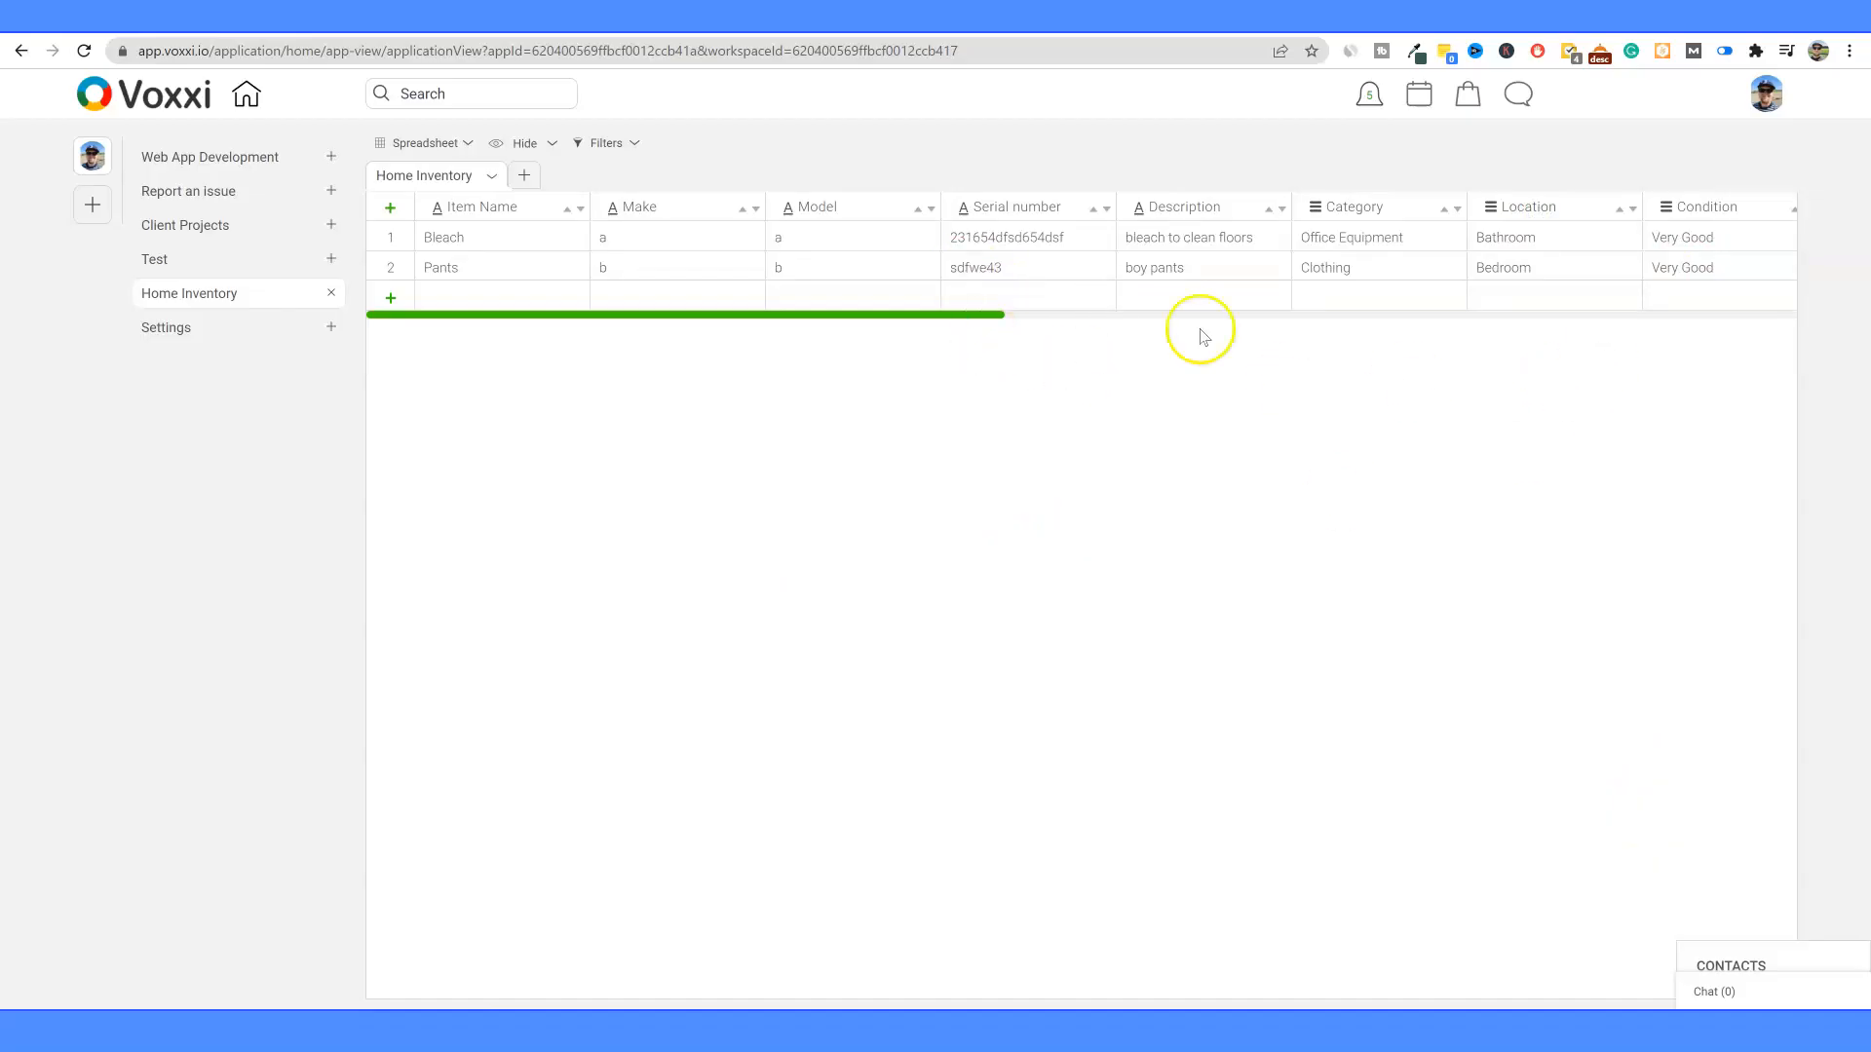
left_click_drag(638, 313, 1410, 317)
left_click_drag(1635, 313, 364, 267)
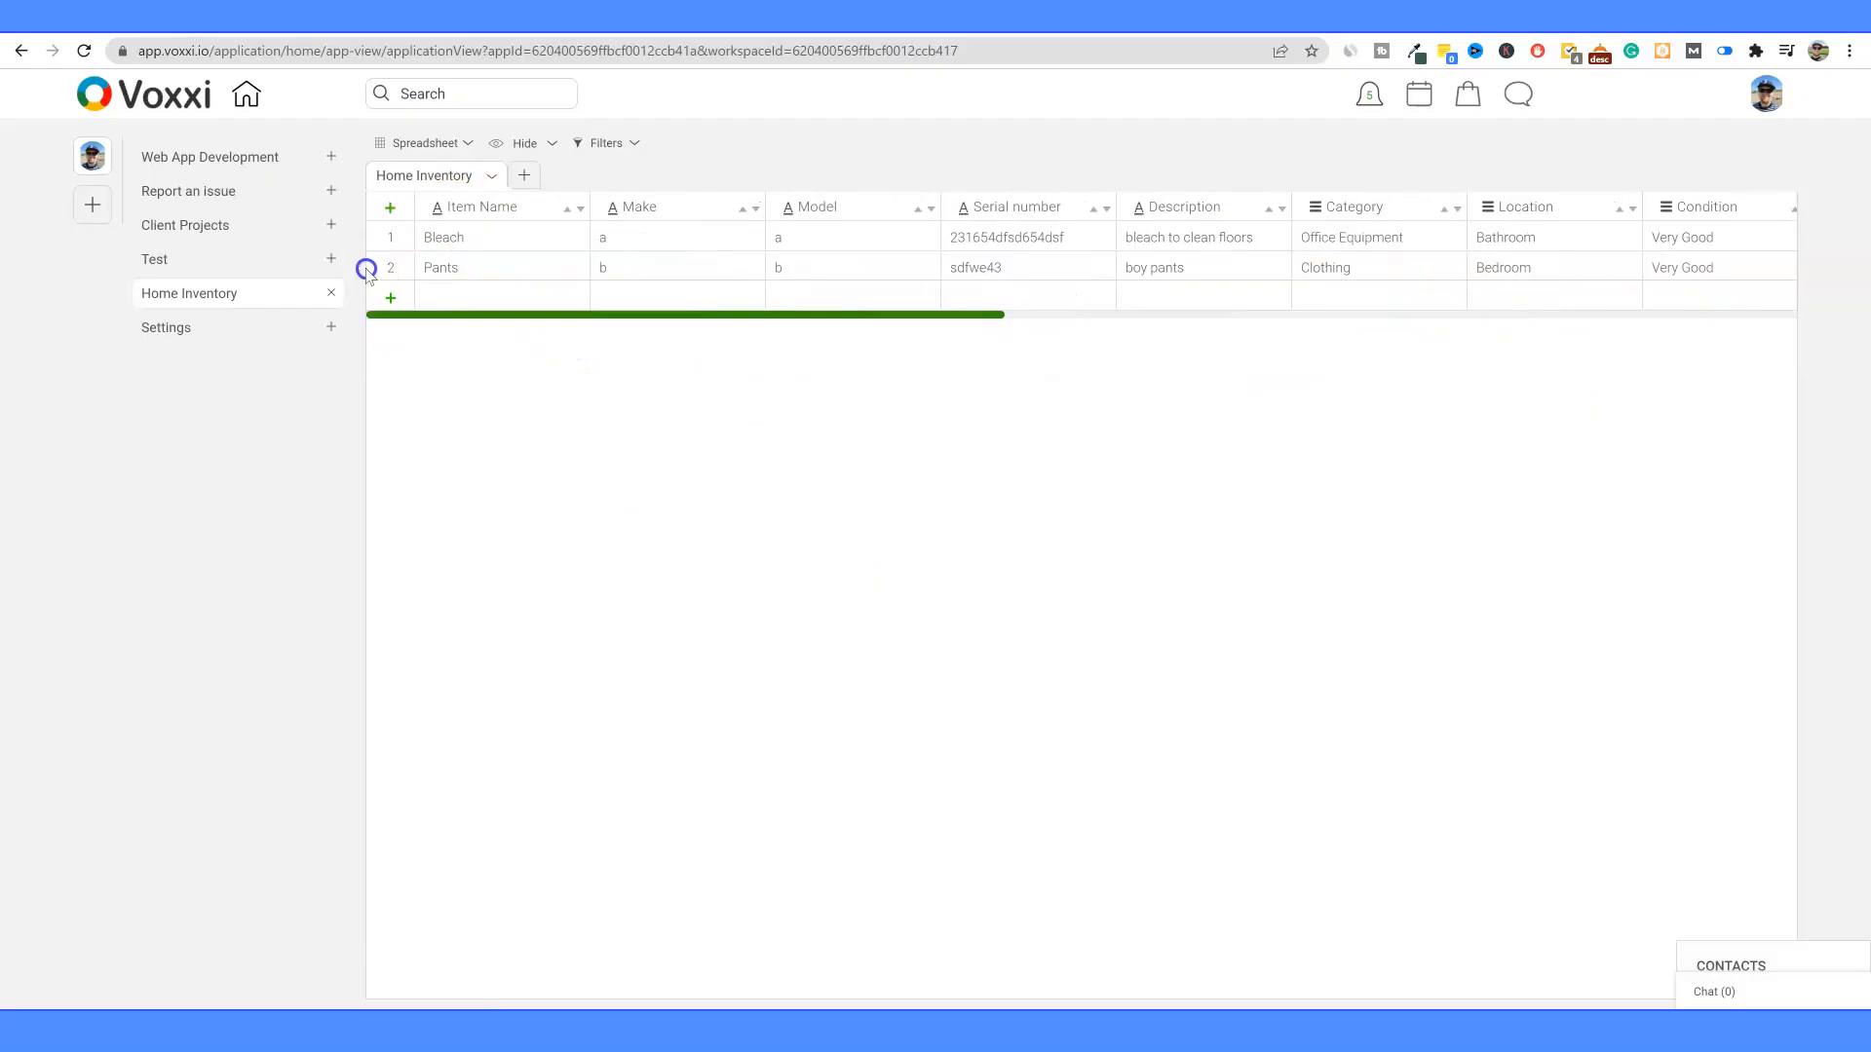
Step: Switch Home Inventory to the Card view and look across its category columns
left_click(466, 144)
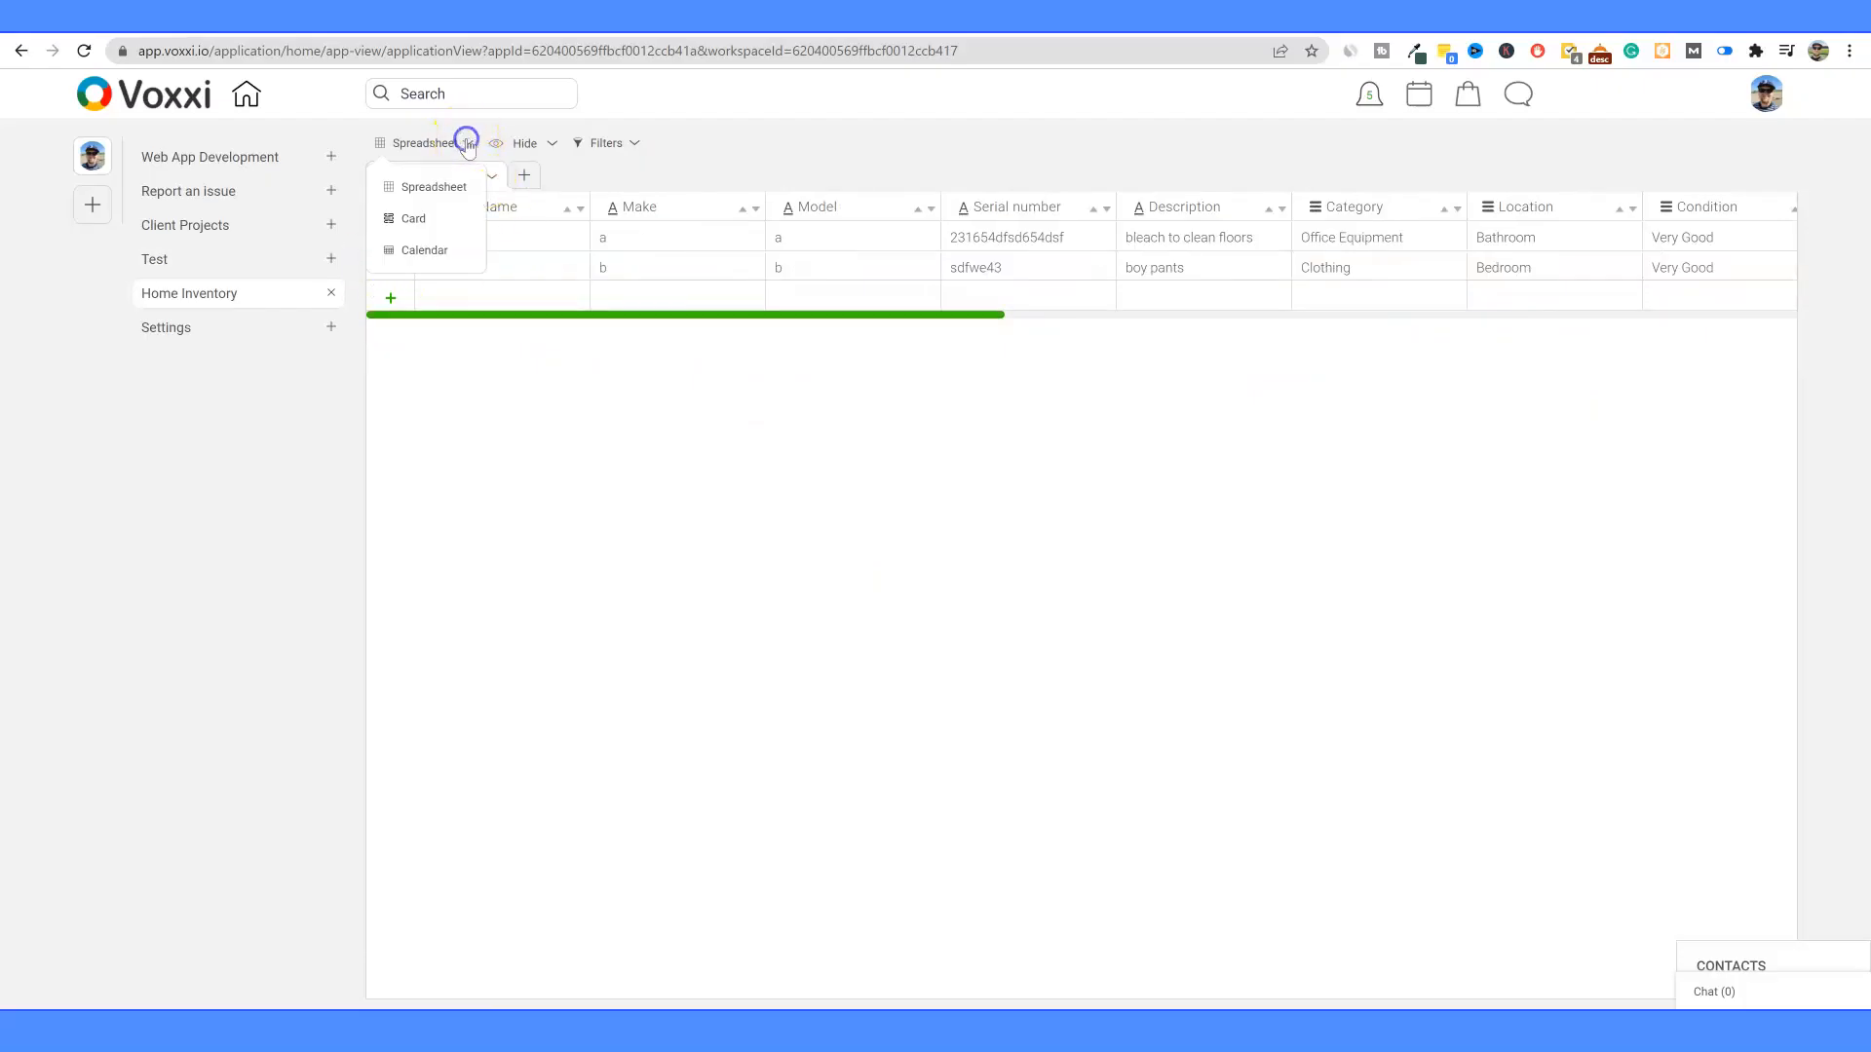
left_click(424, 223)
left_click(419, 221)
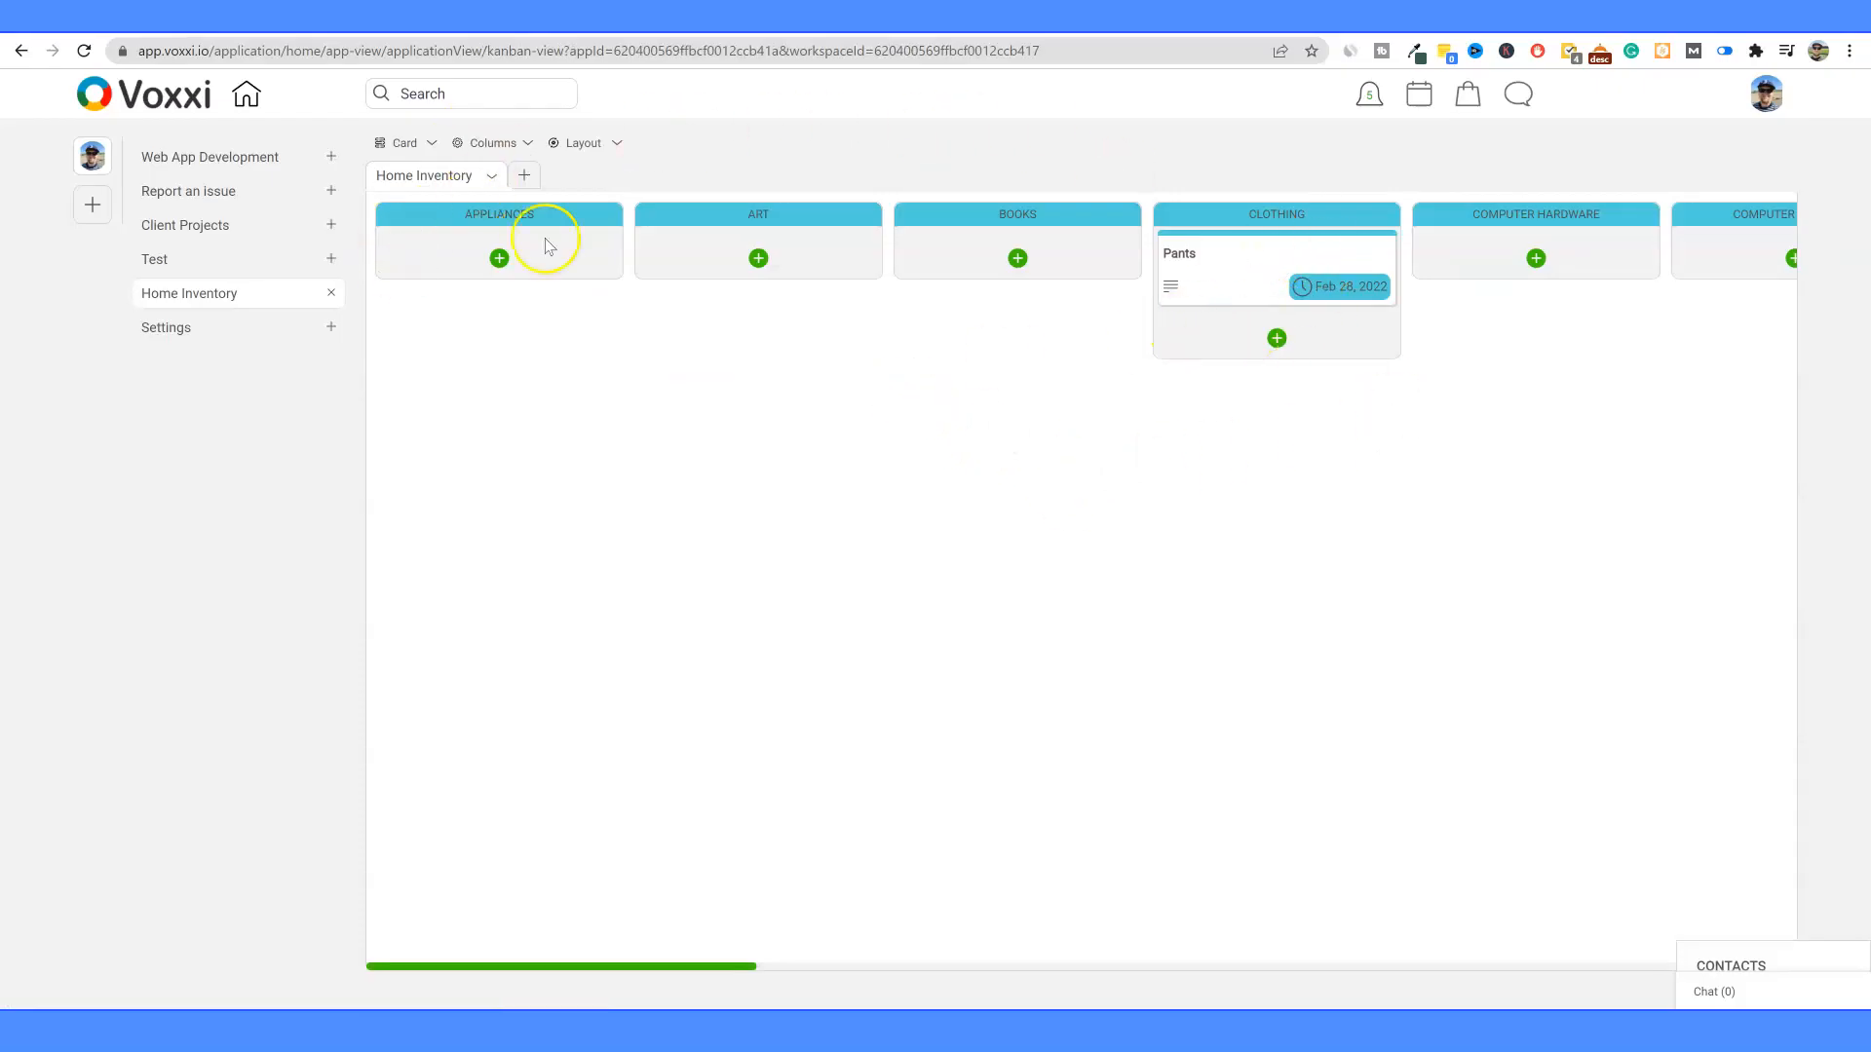
left_click_drag(627, 974, 376, 835)
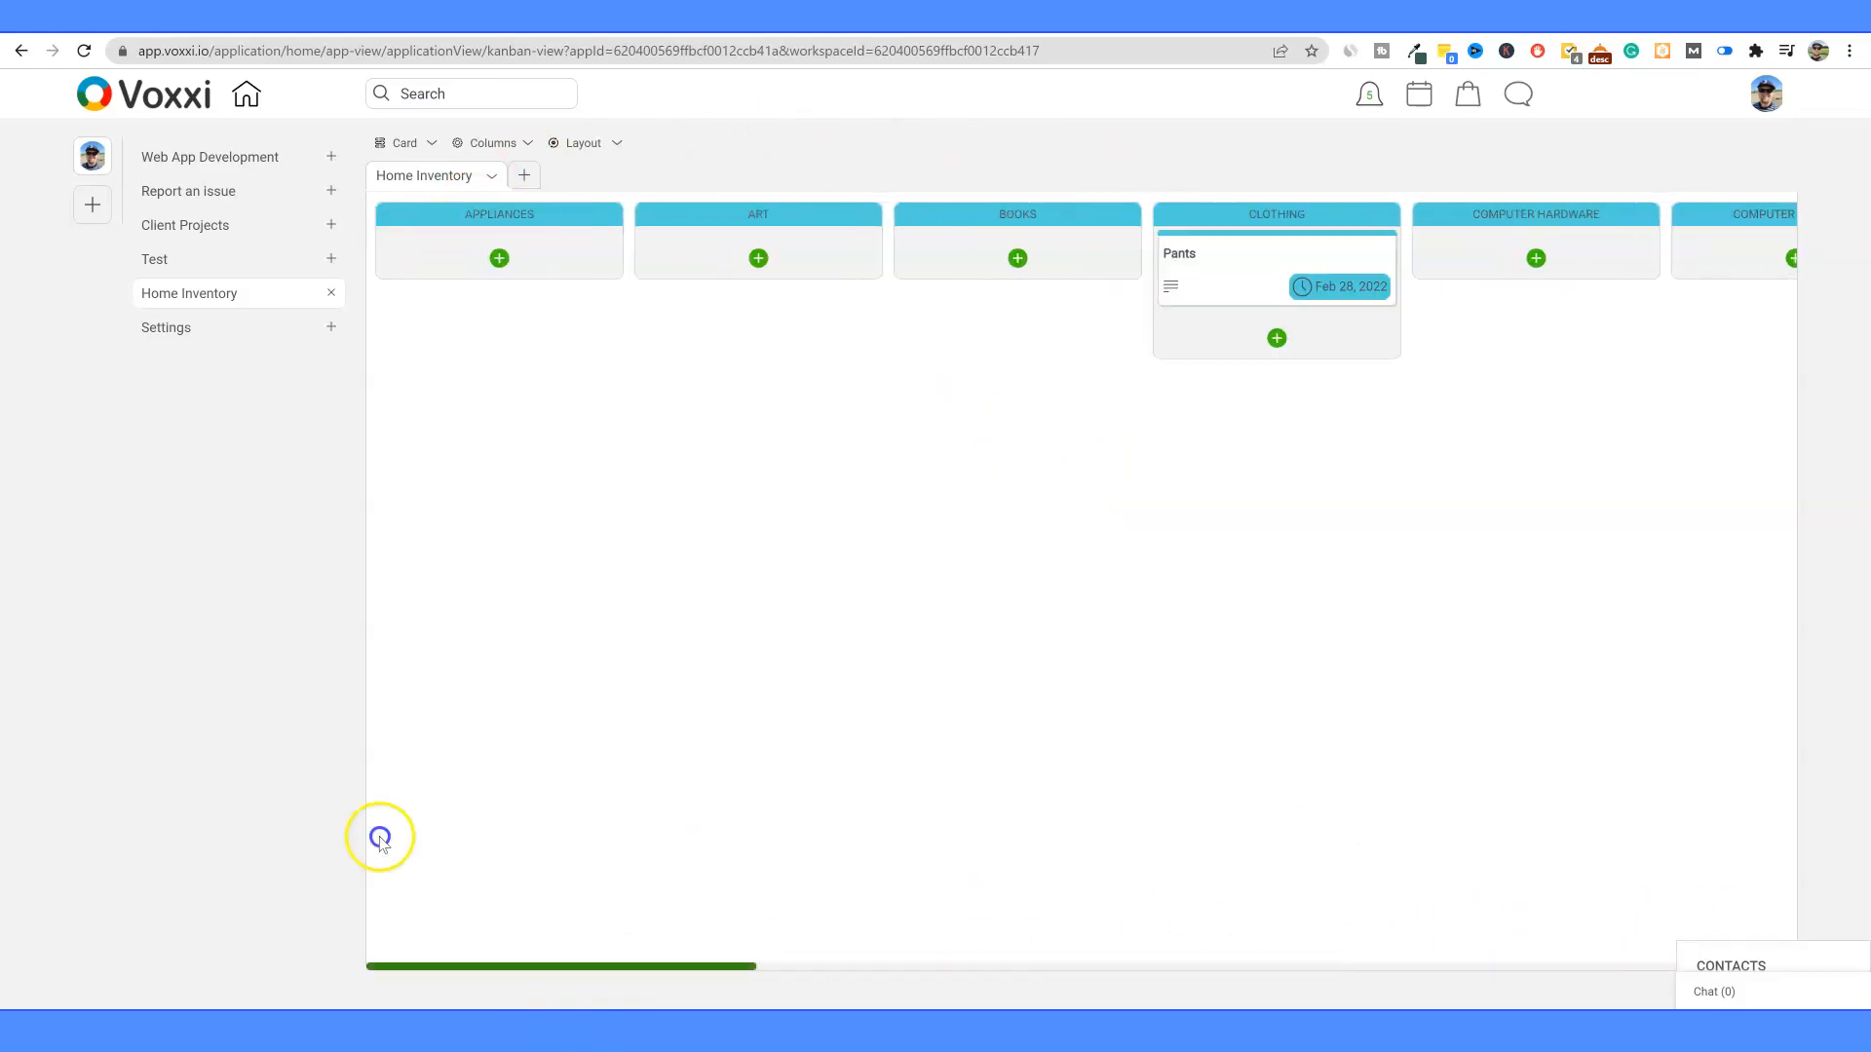
Step: Look over the inventory items in the Calendar view, and return to the Spreadsheet view
left_click(430, 143)
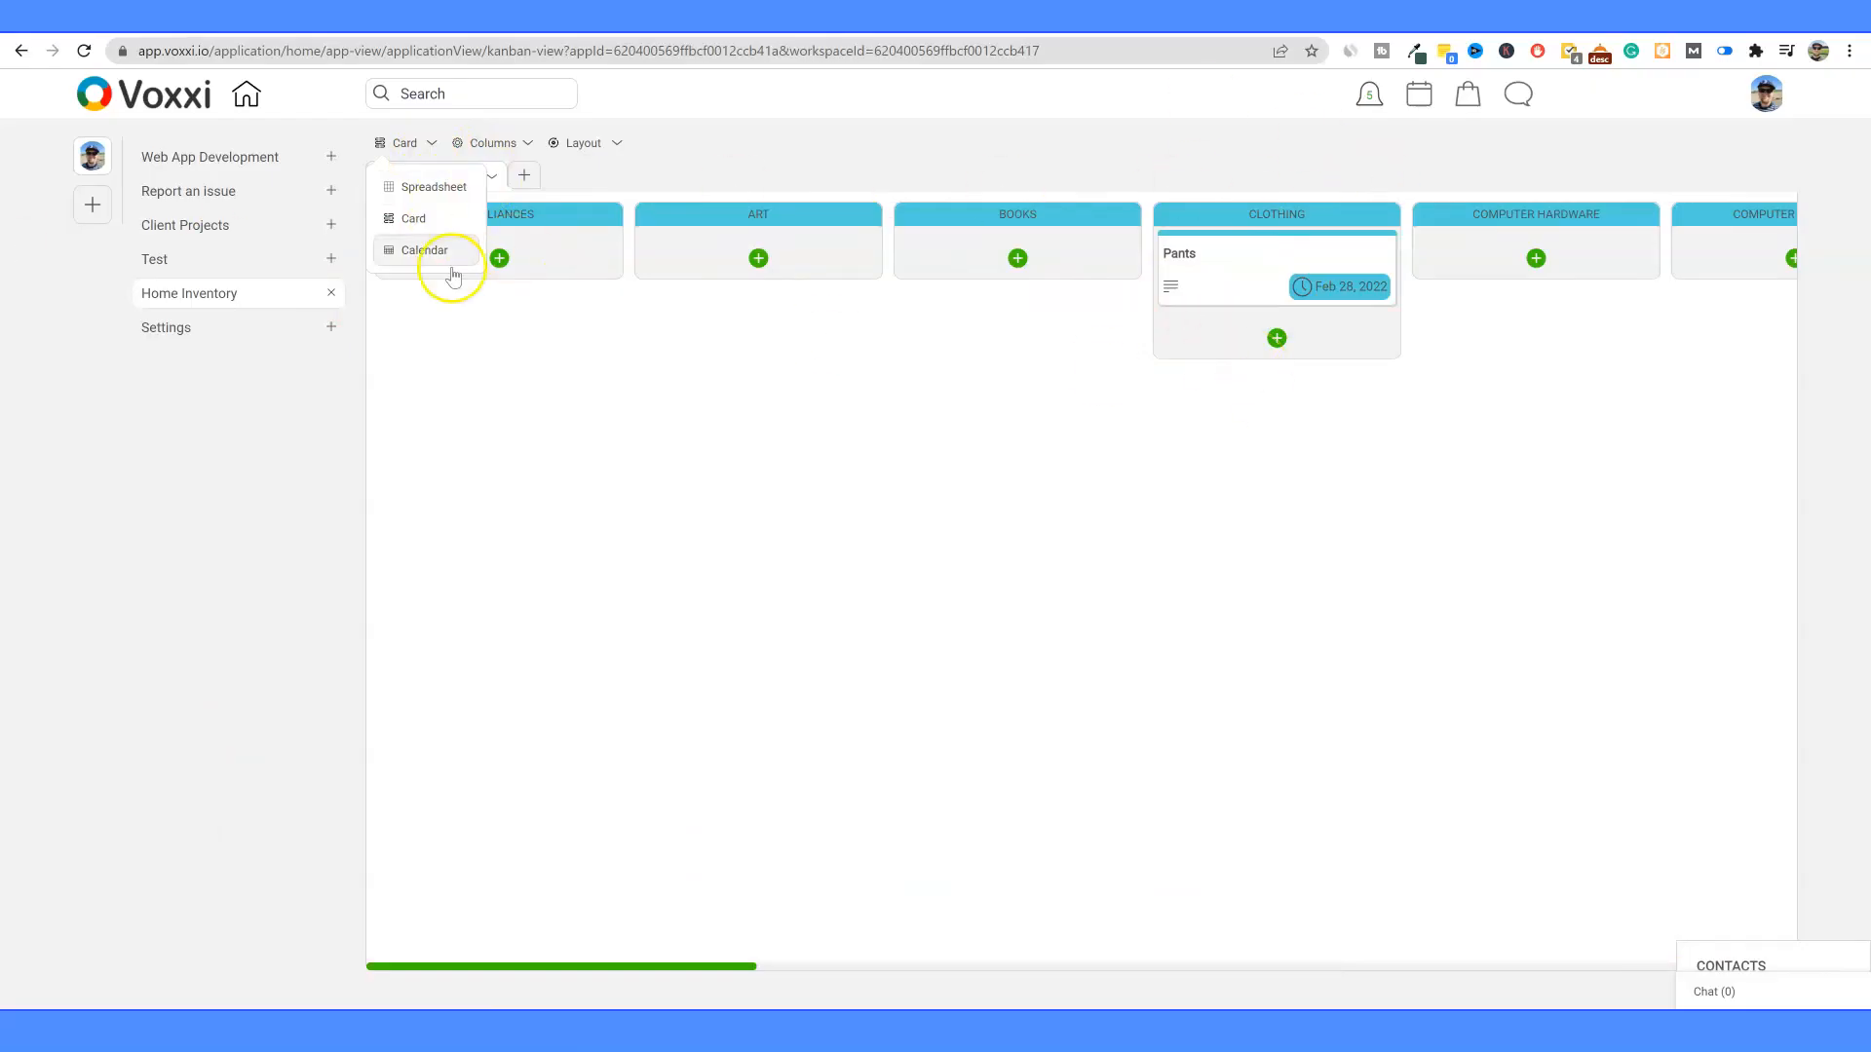
left_click(425, 249)
scroll(770, 604, "down", 2)
scroll(634, 419, "up", 2)
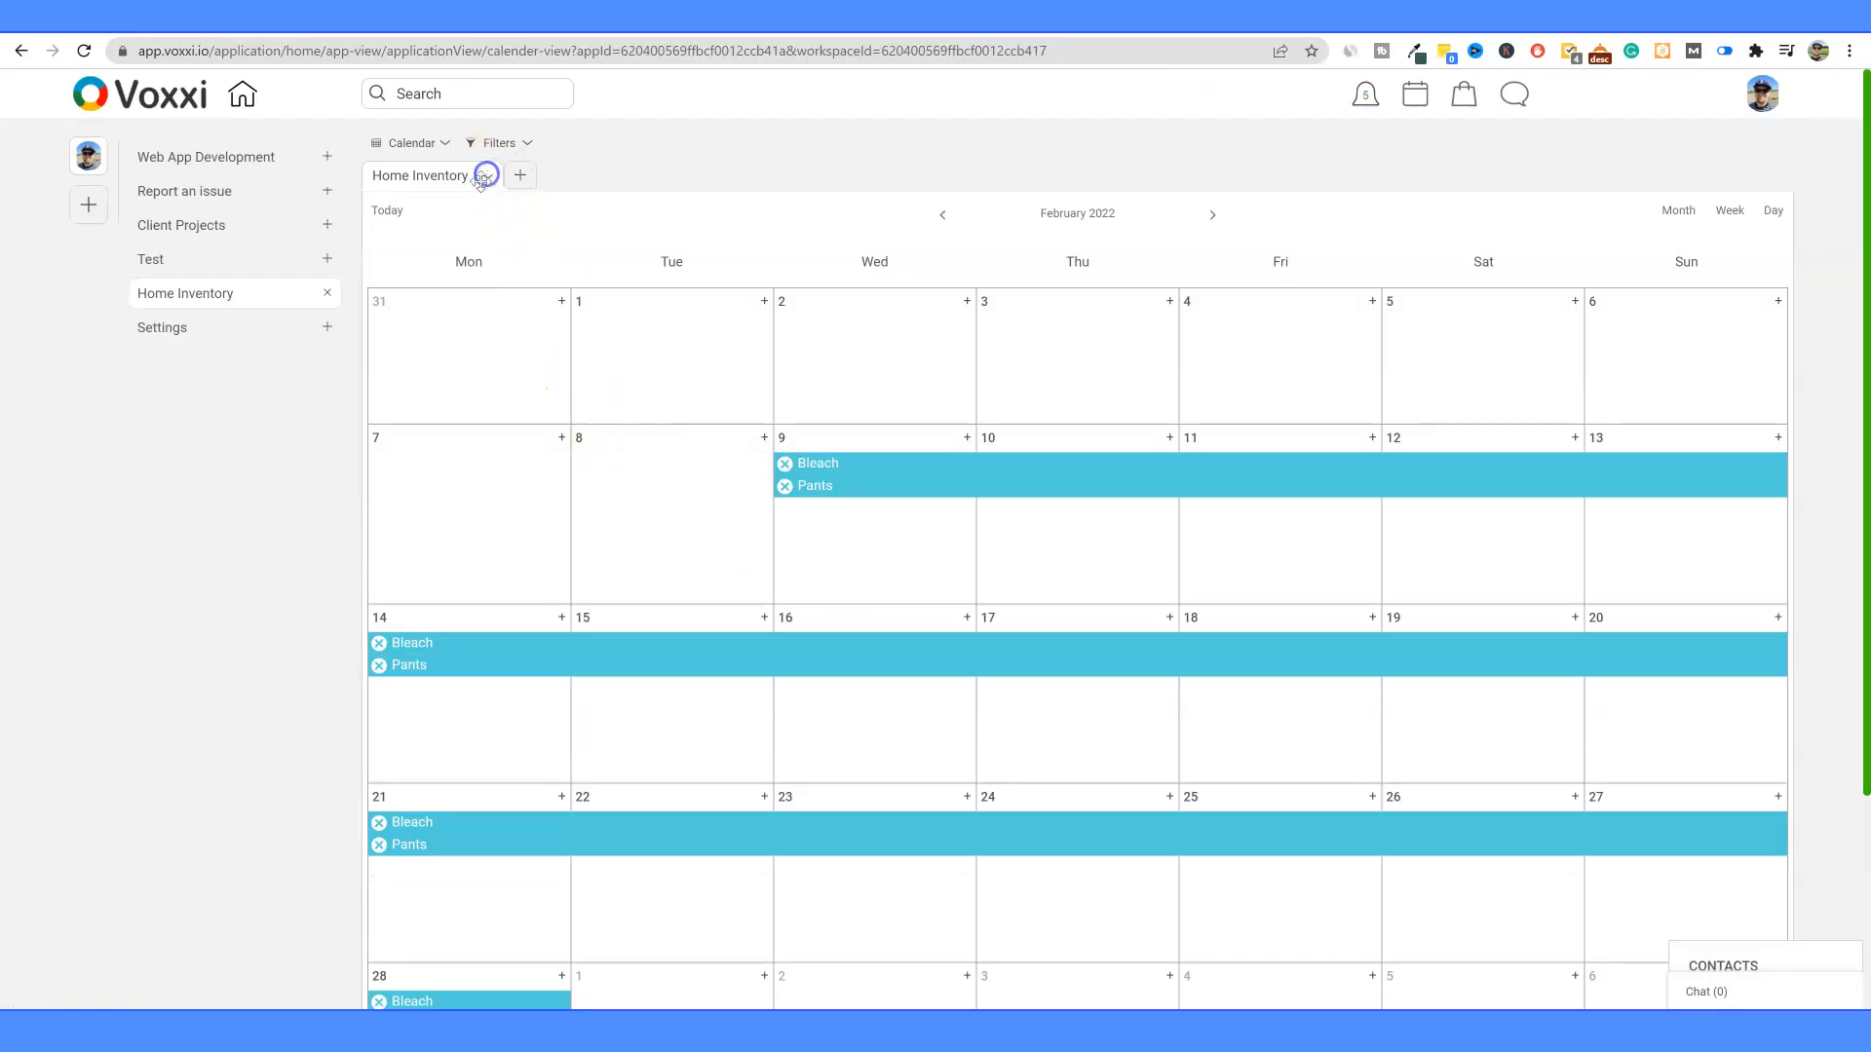
left_click(444, 144)
left_click(427, 186)
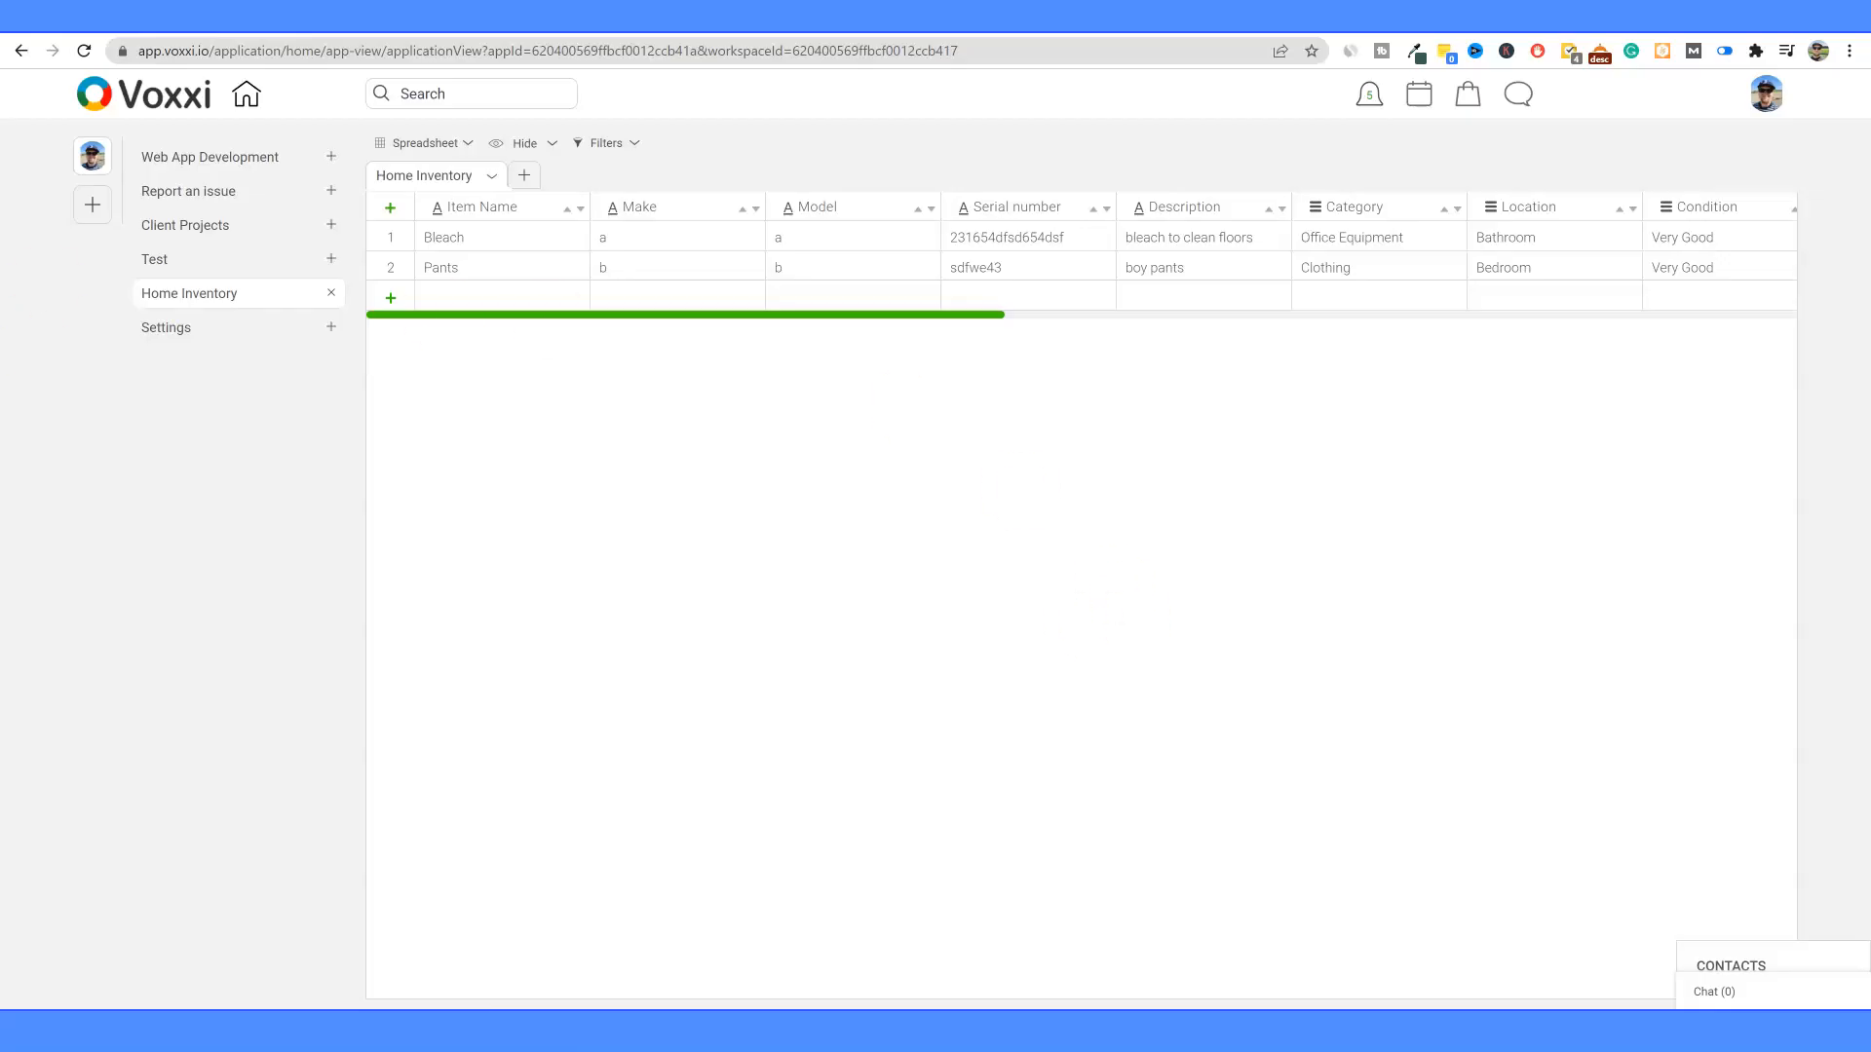
Step: In the Test workspace's To Do List, move the Publish Coloring Book card to the Published to Shopify column
left_click(161, 261)
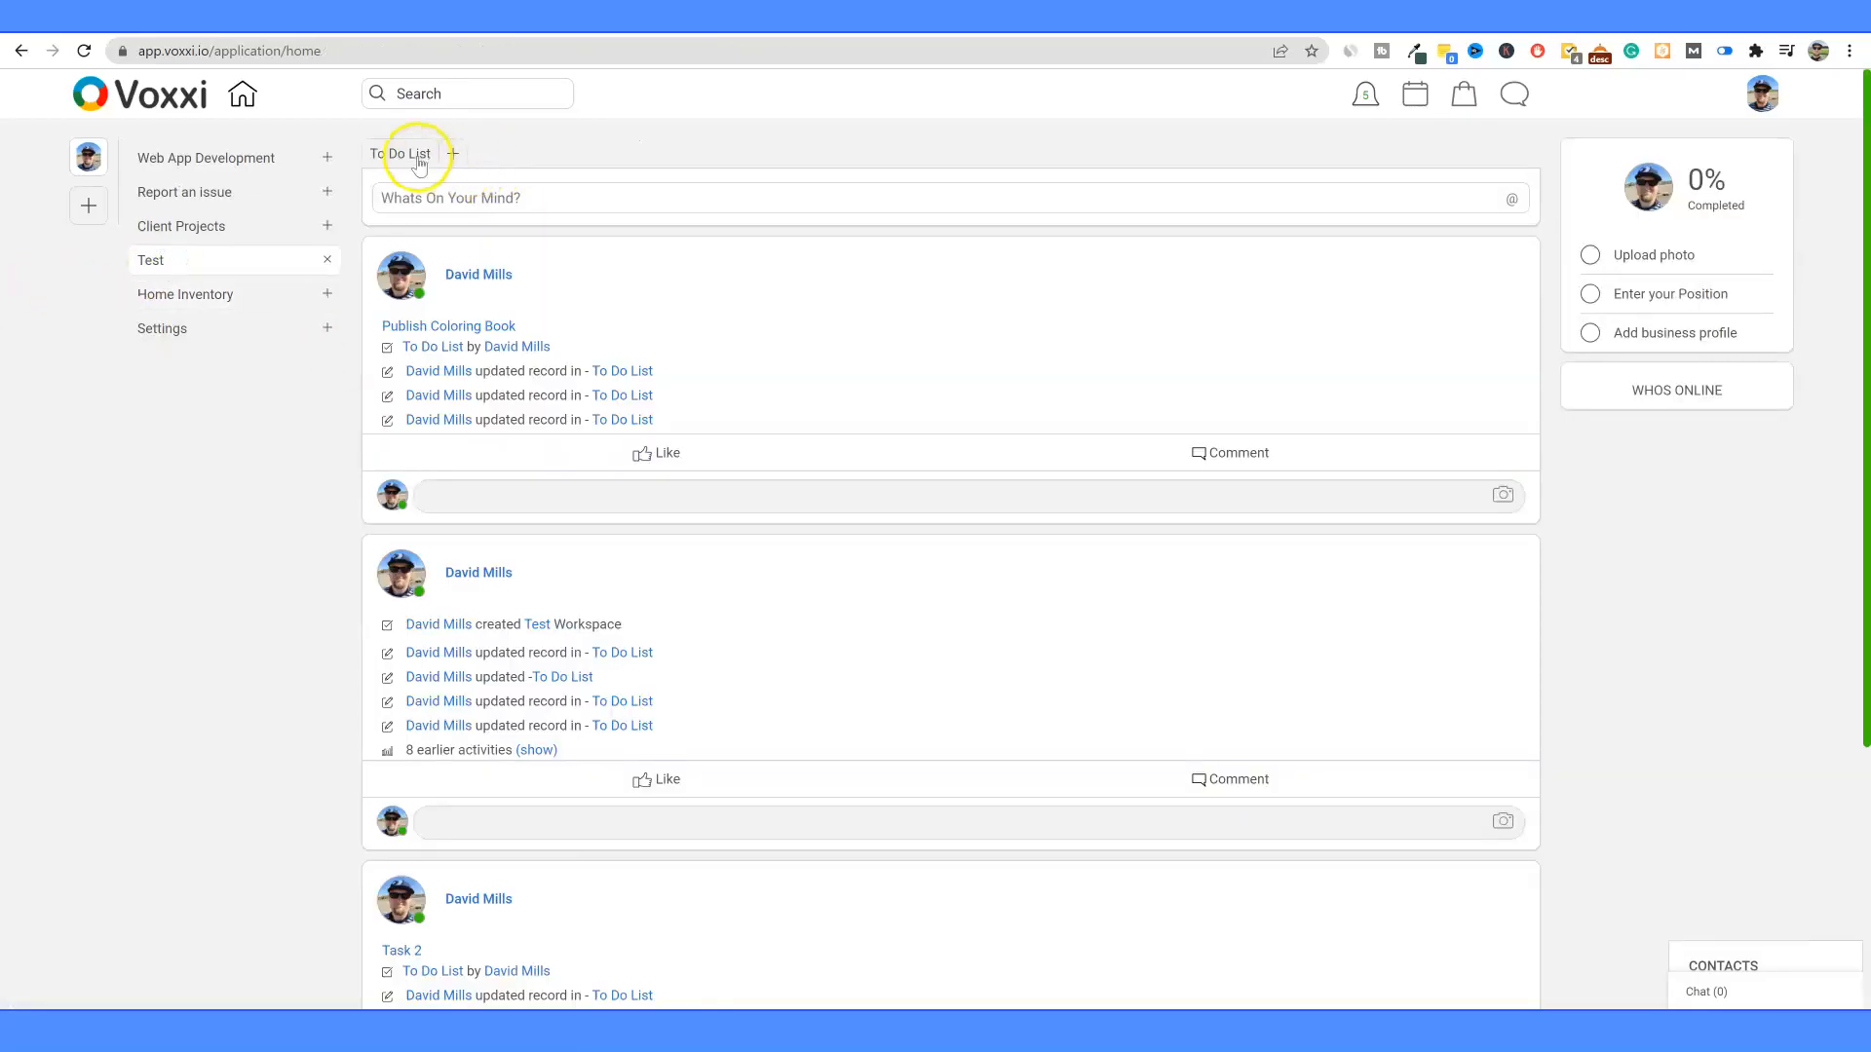
left_click(410, 153)
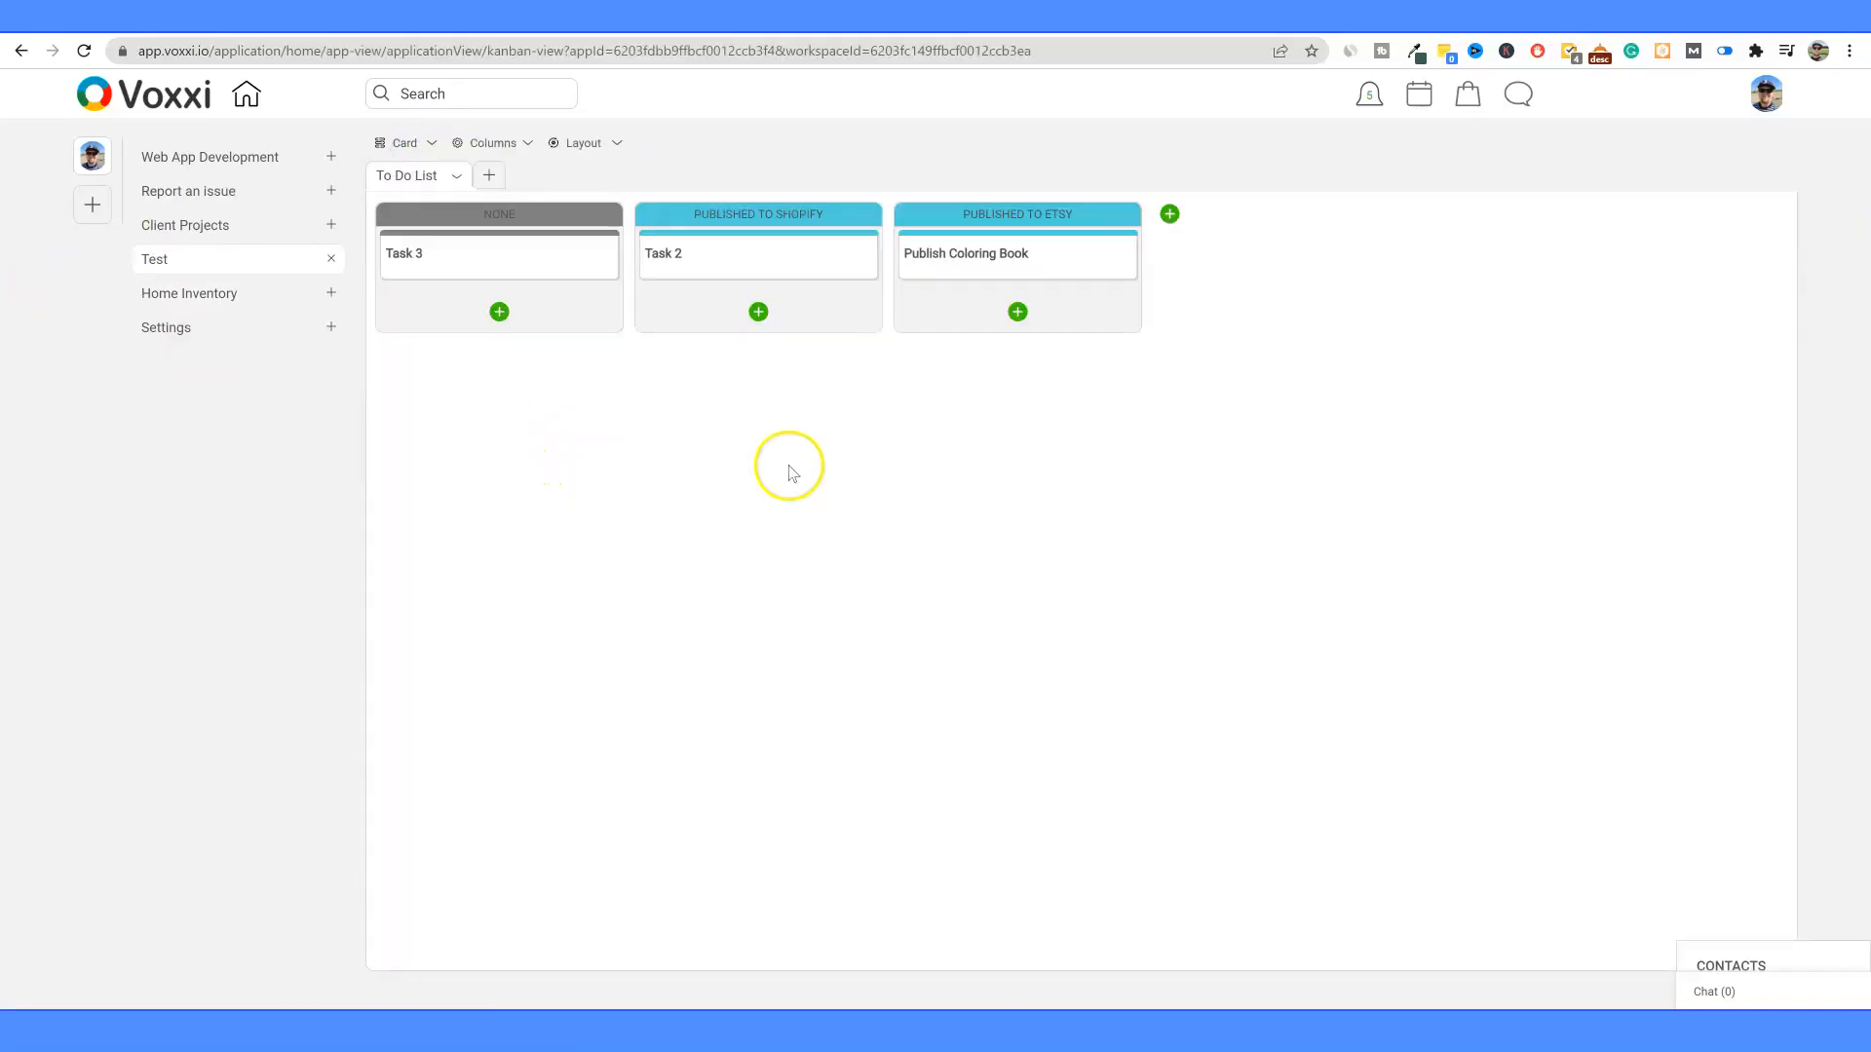
left_click_drag(1003, 251, 733, 261)
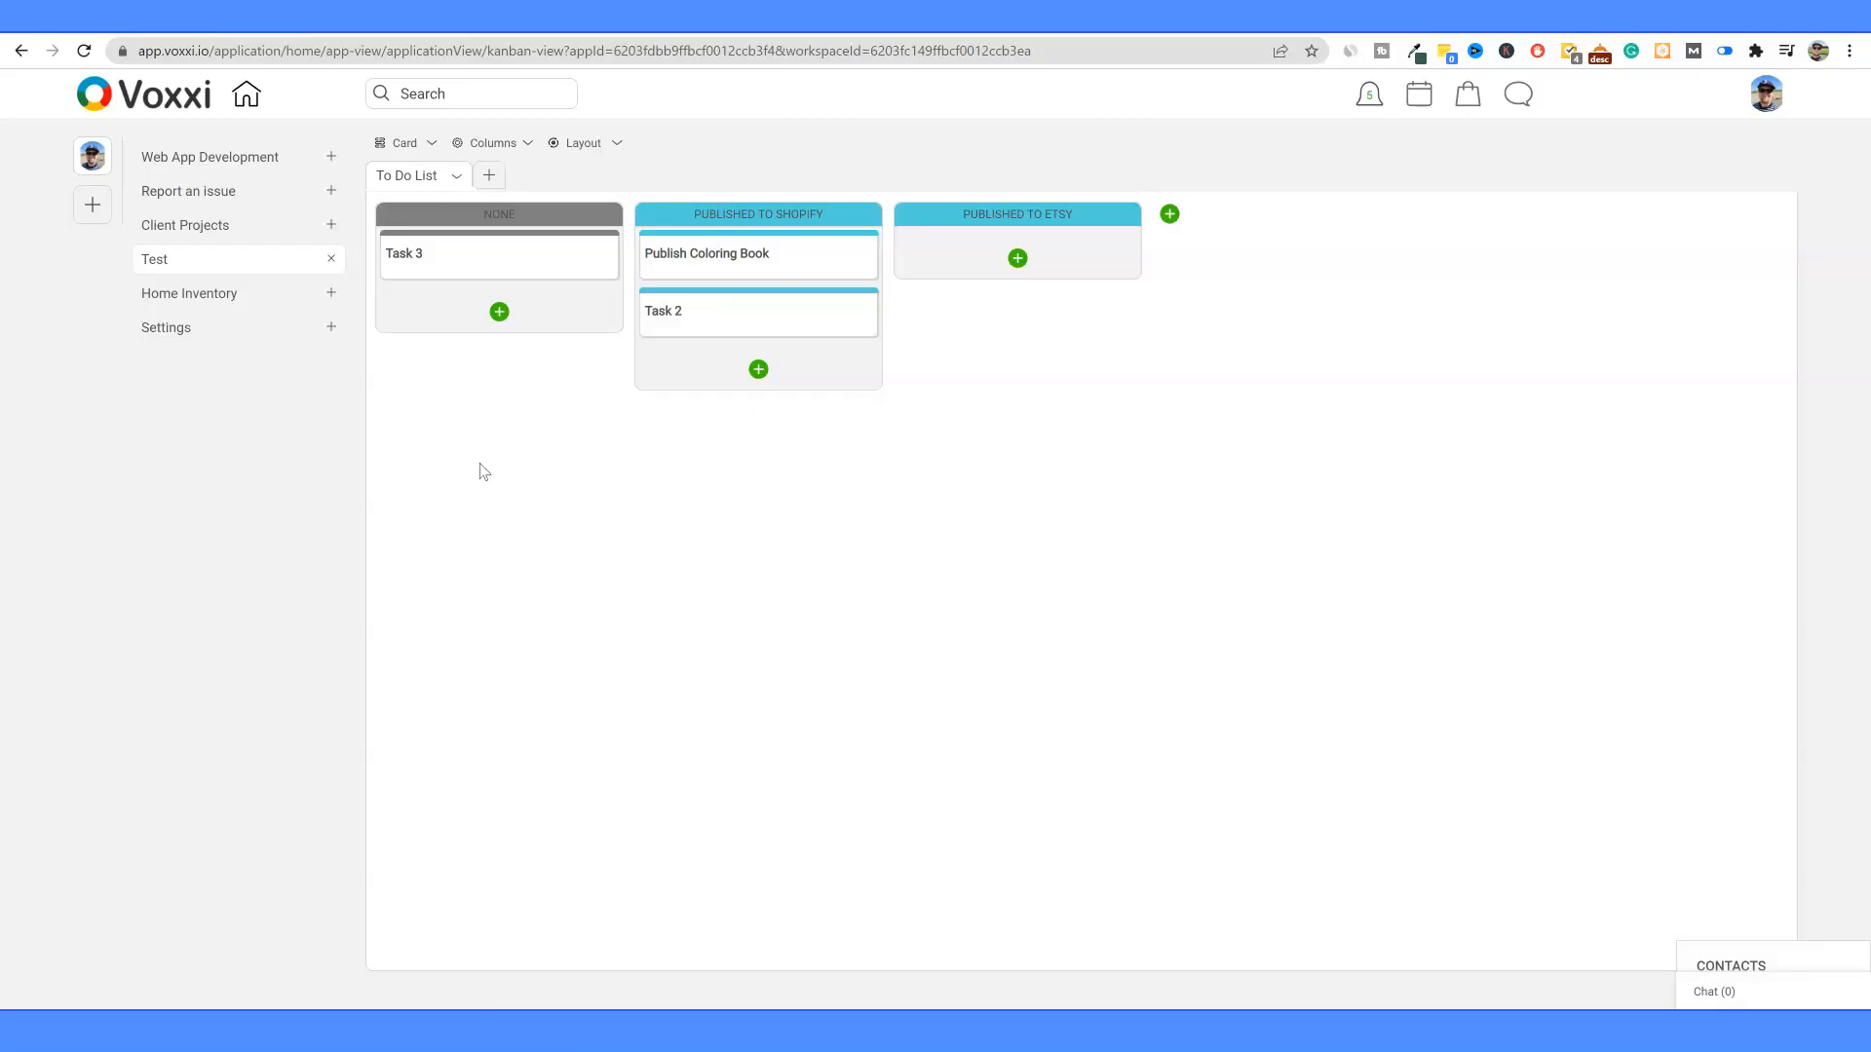
Step: Switch to the AppSumo page for Voxxi and view its product gallery up to the Kanban image
left_click(492, 14)
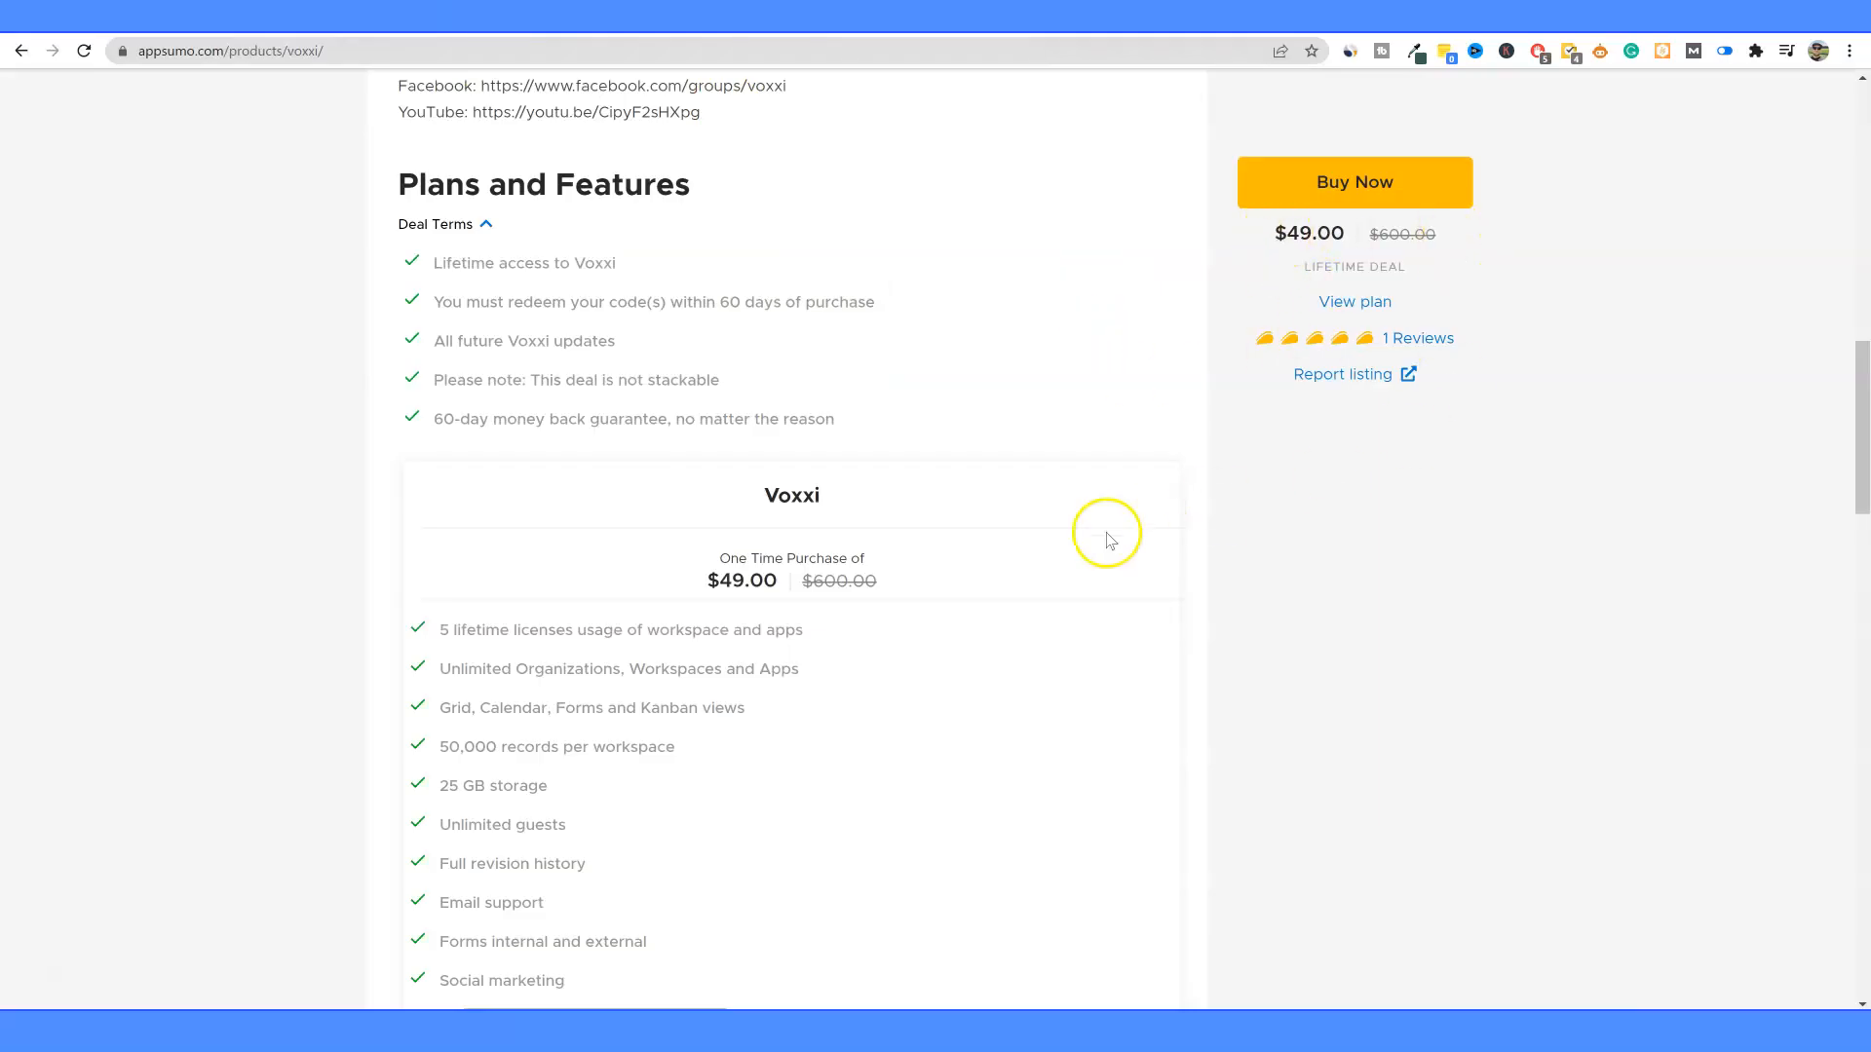
scroll(876, 599, "up", 1)
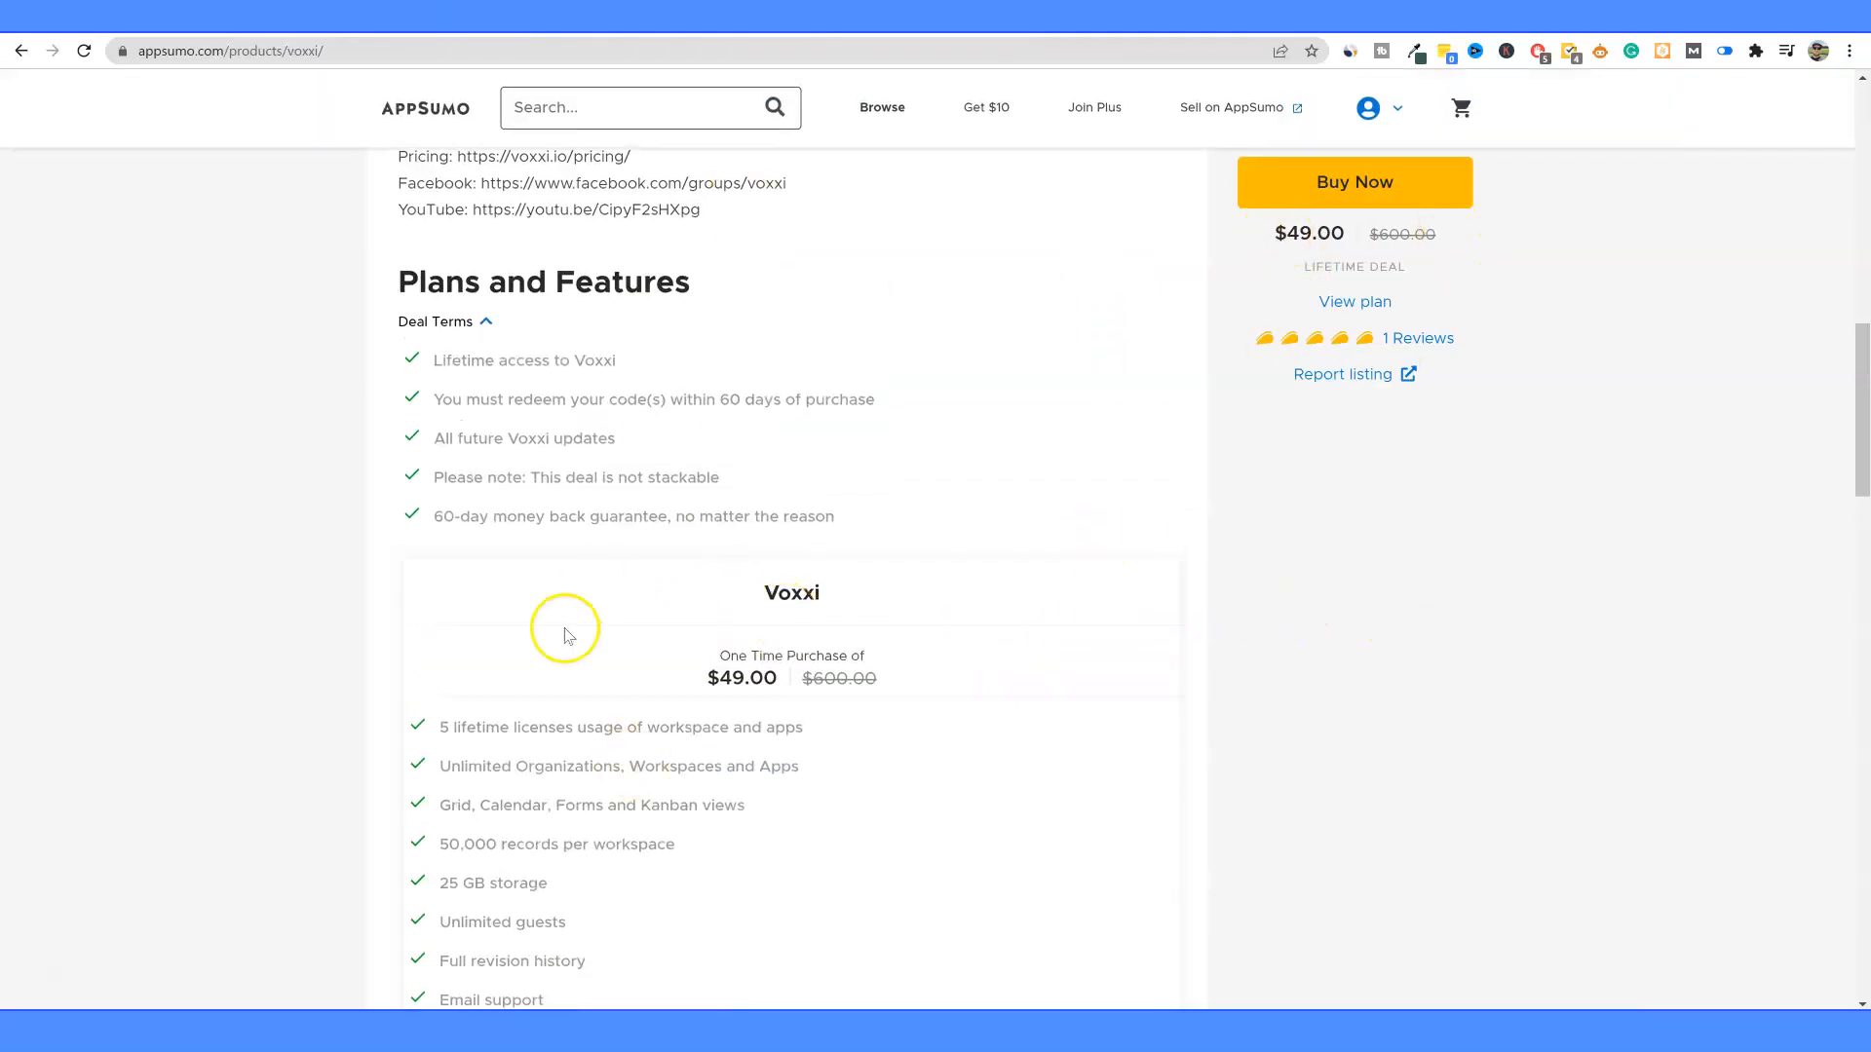
scroll(940, 676, "up", 10)
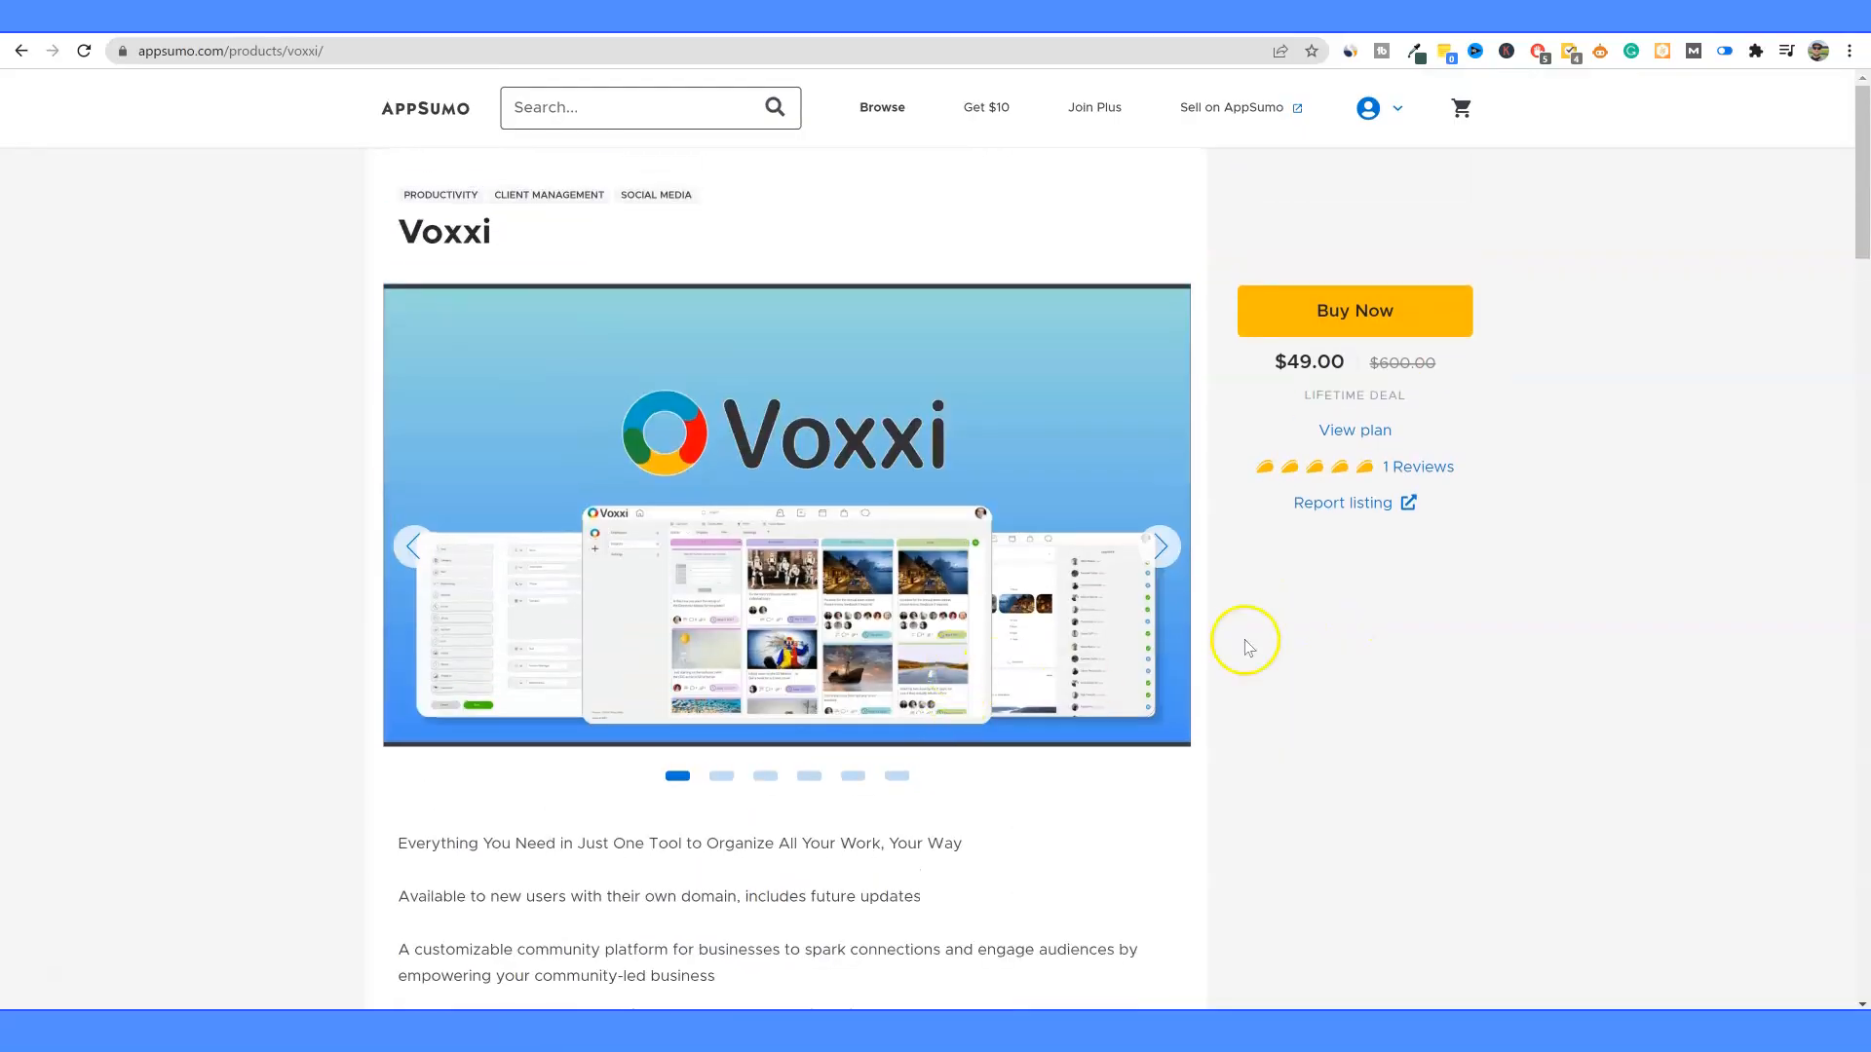
left_click(1159, 548)
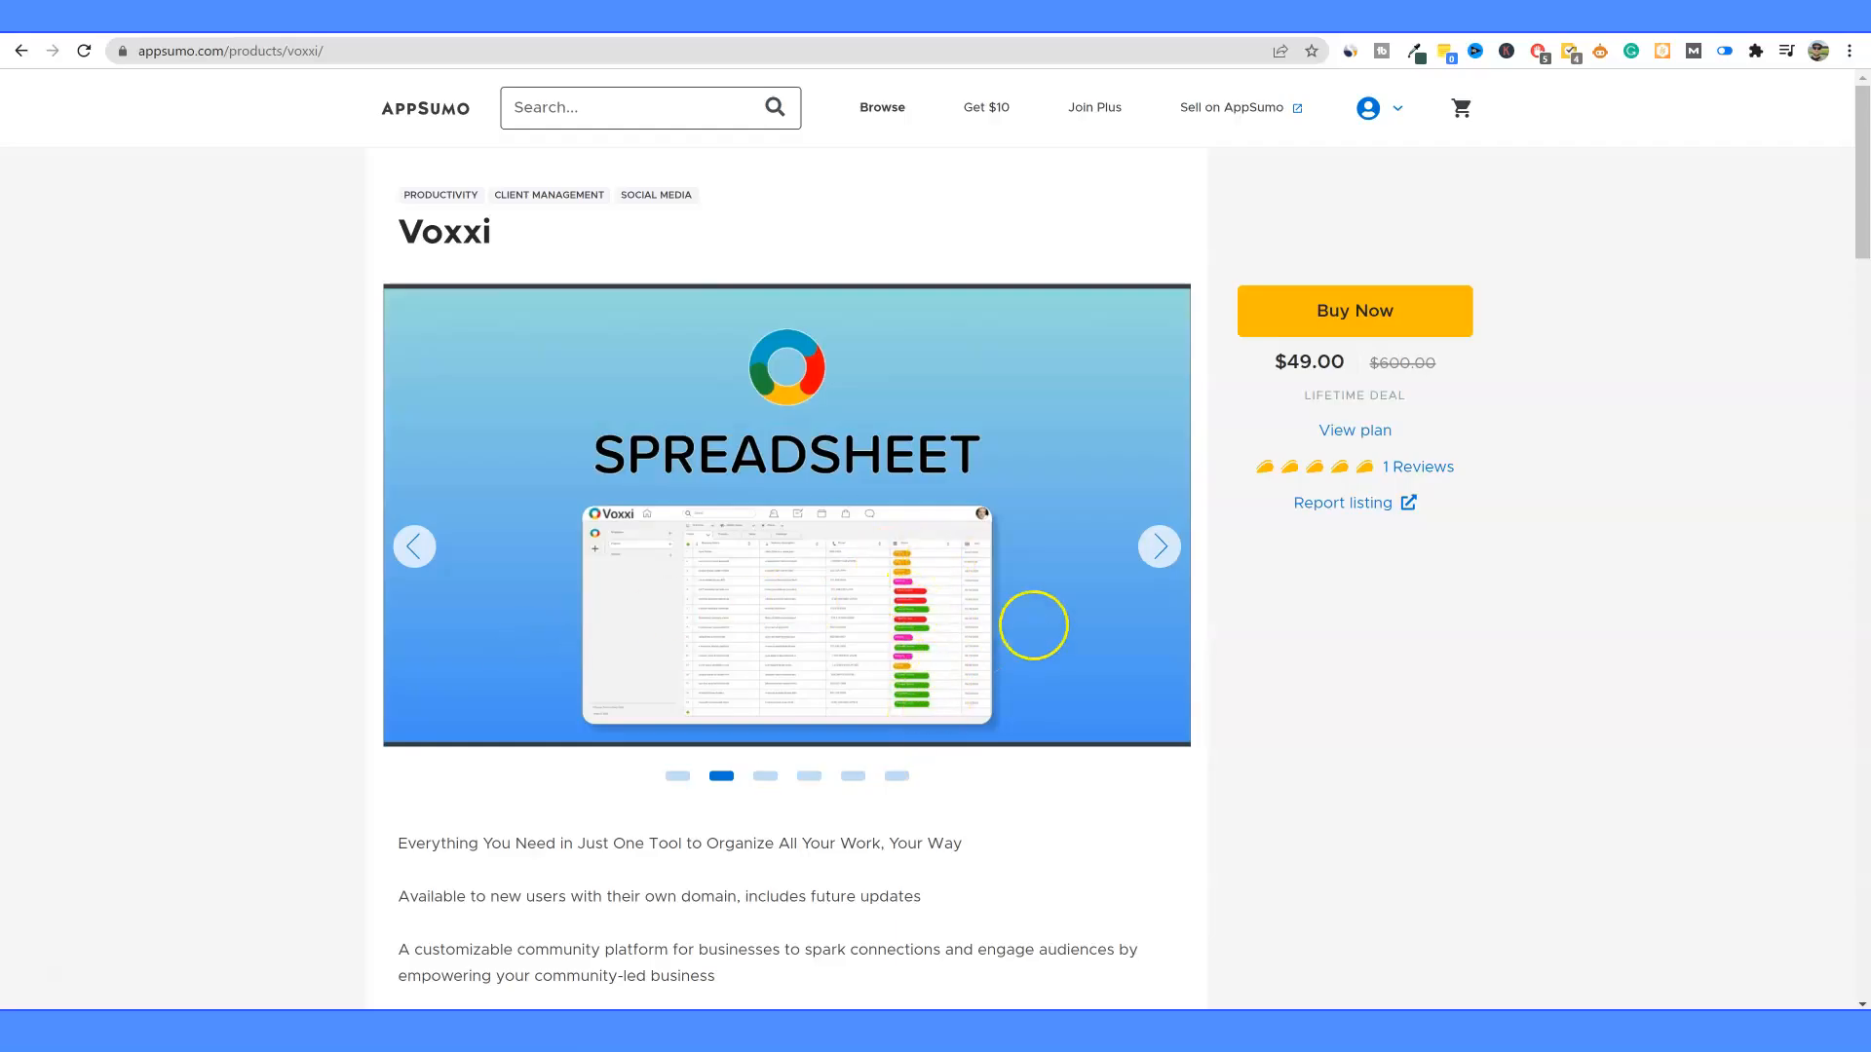
left_click(1159, 549)
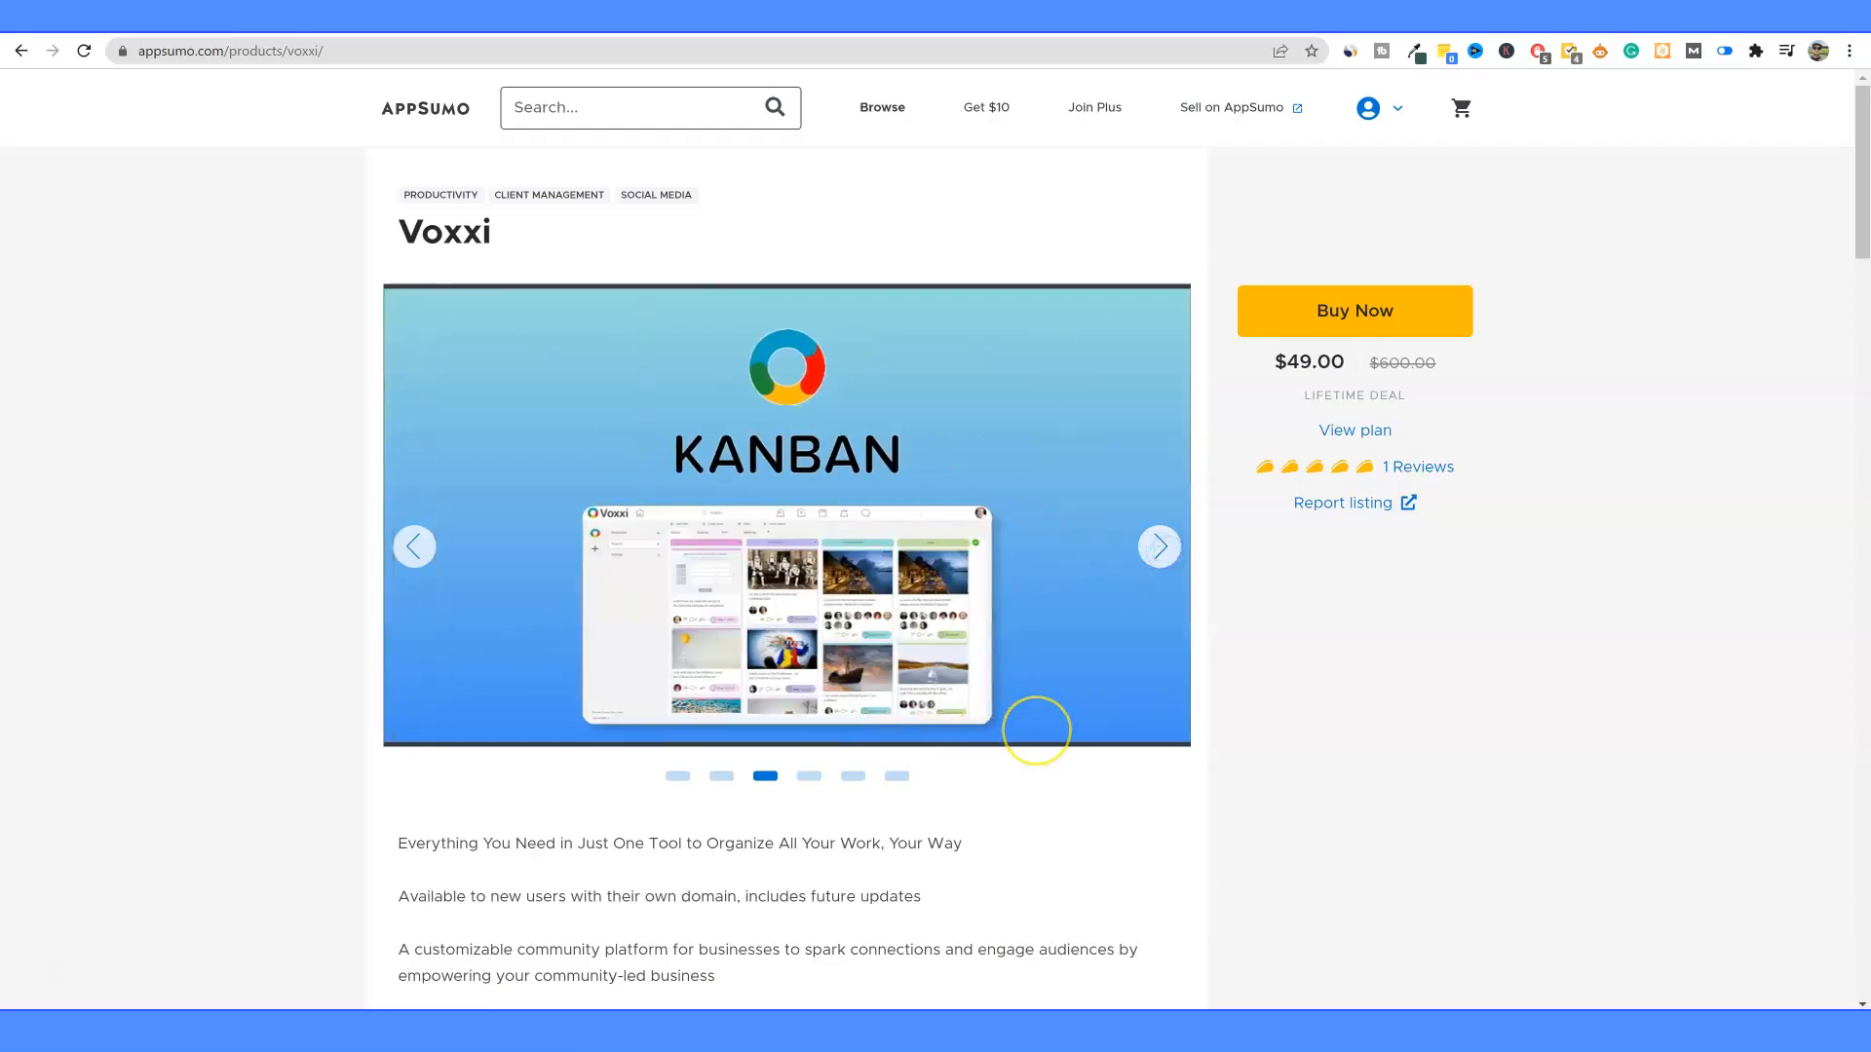